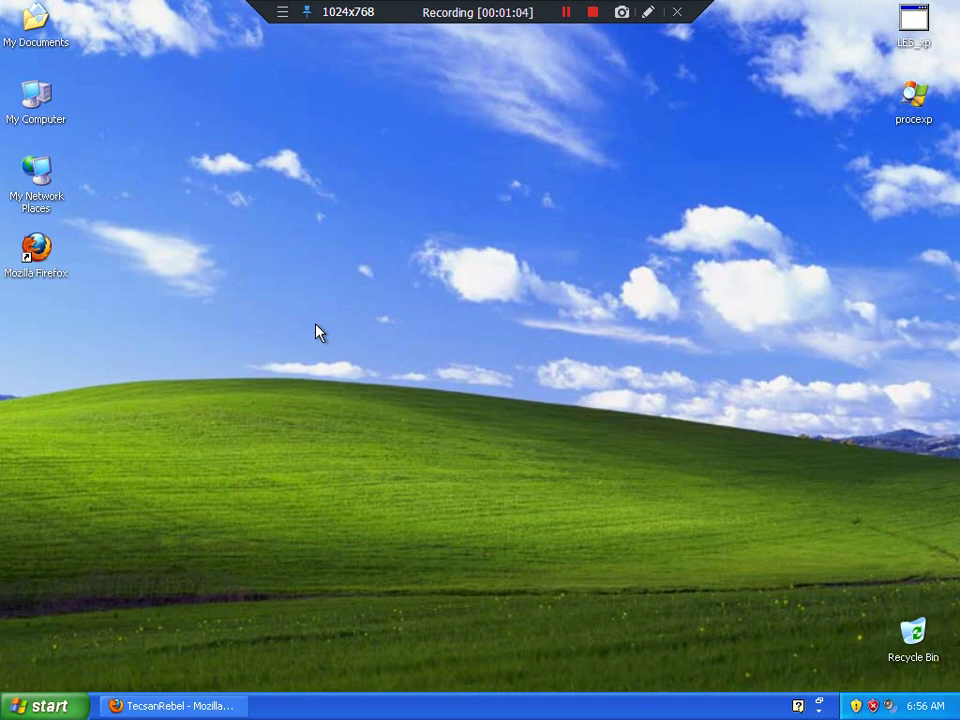
Step: Scroll through the TecsanRebel tumblr's fake-antivirus posts, return to the top, and close Firefox
left_click(205, 703)
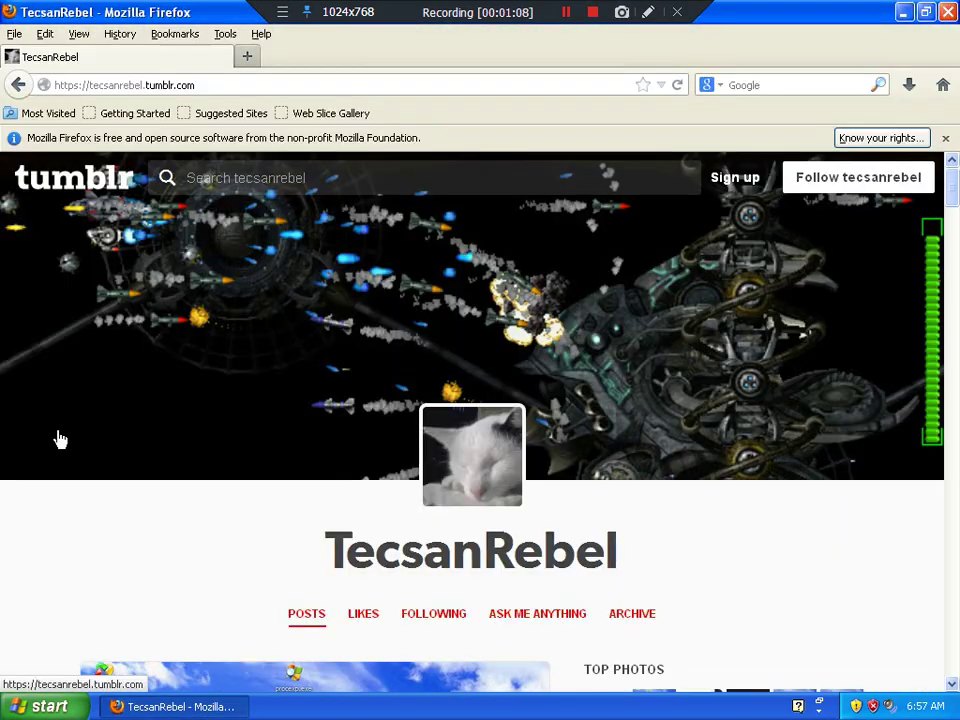
scroll(2, 374, "down", 4)
scroll(2, 374, "down", 8)
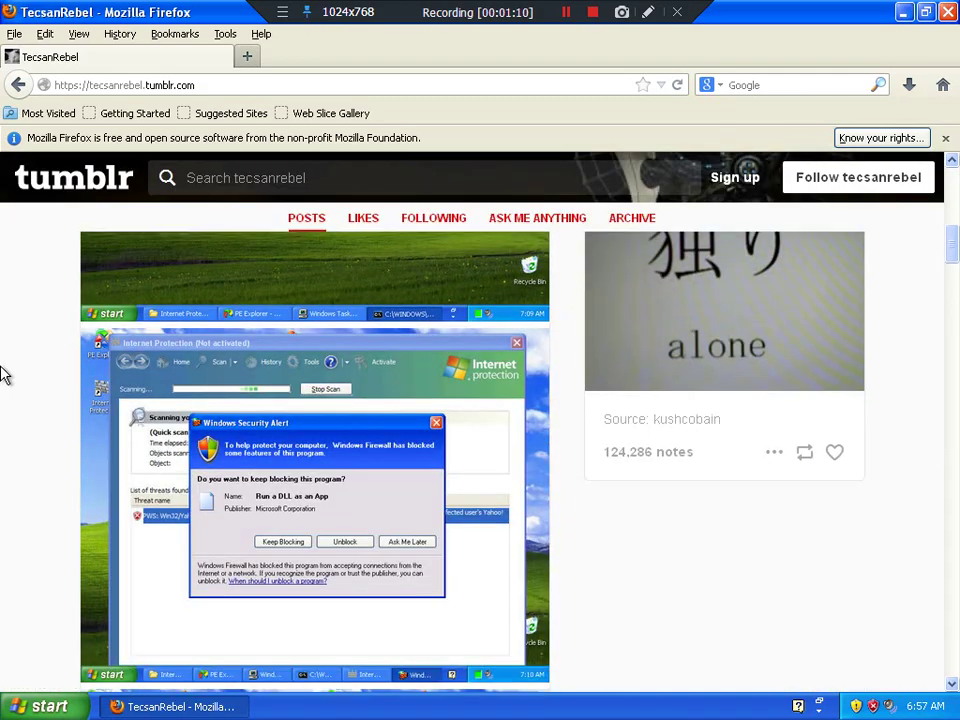
scroll(2, 374, "down", 15)
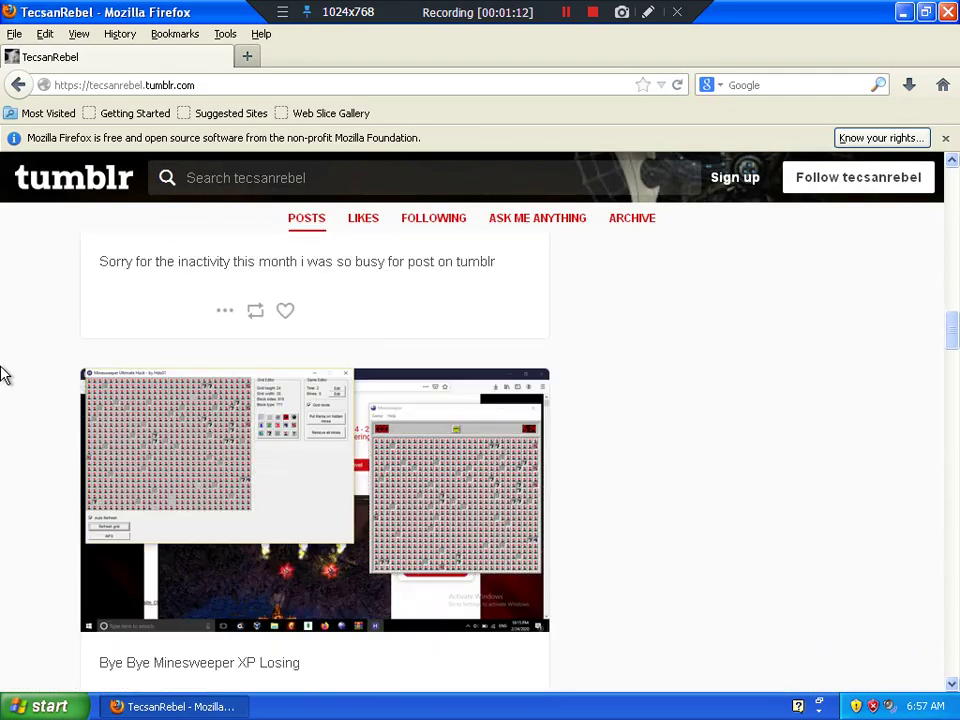
scroll(2, 374, "down", 9)
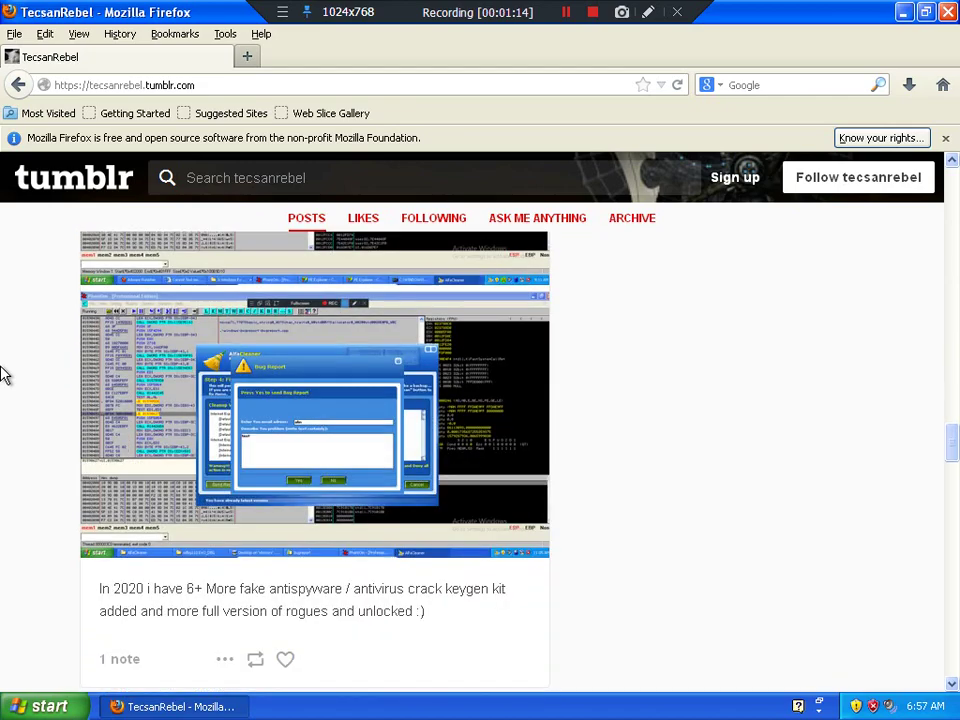
scroll(2, 374, "up", 3)
scroll(2, 374, "up", 15)
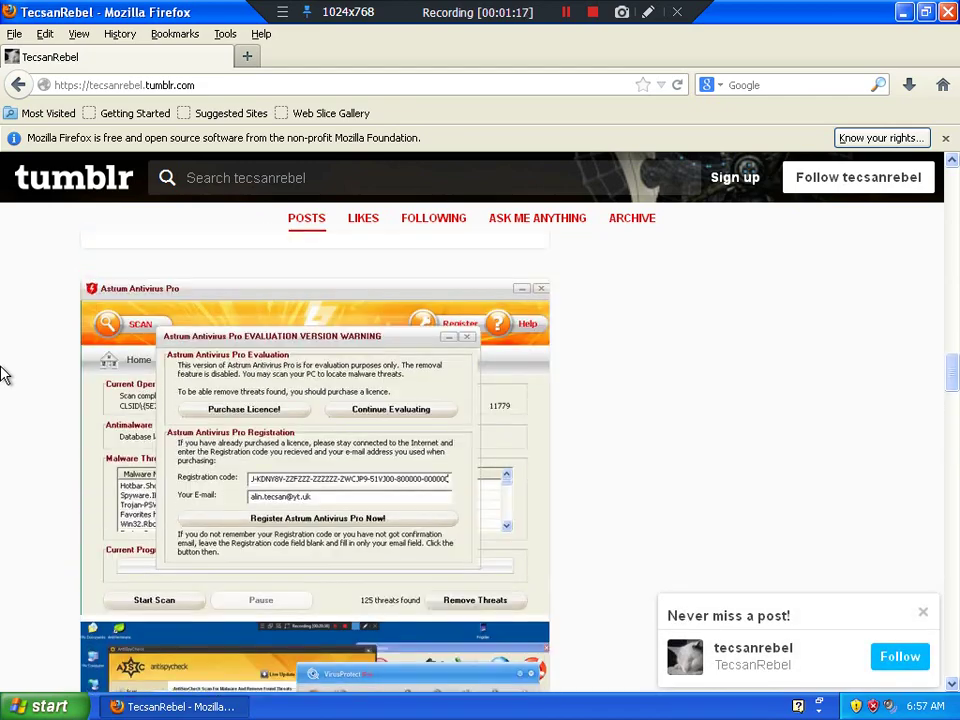
scroll(2, 366, "up", 10)
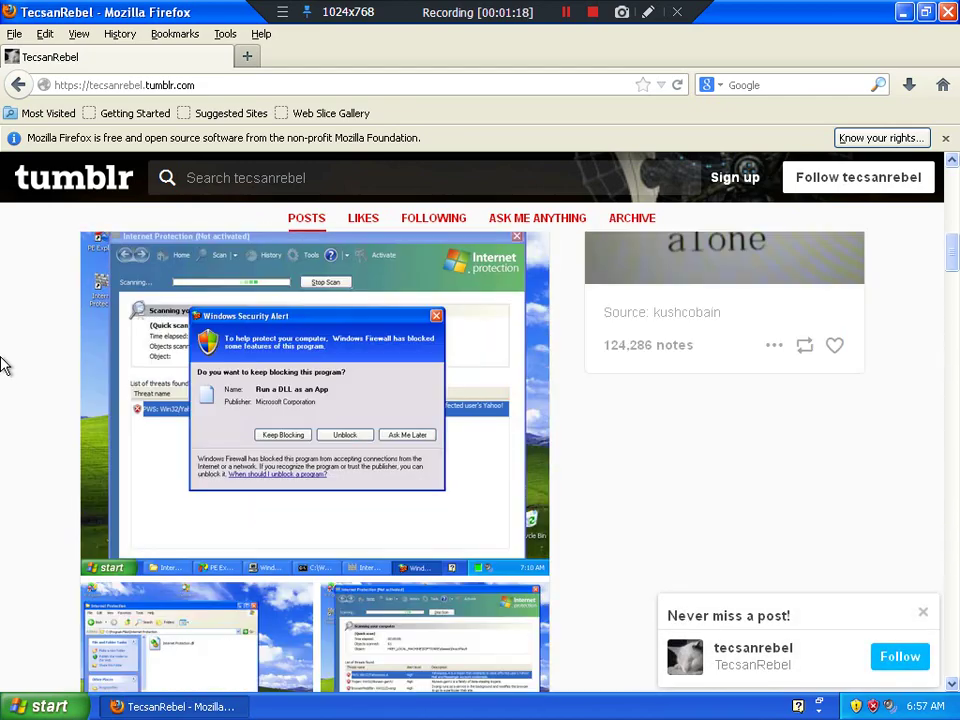
scroll(2, 366, "up", 5)
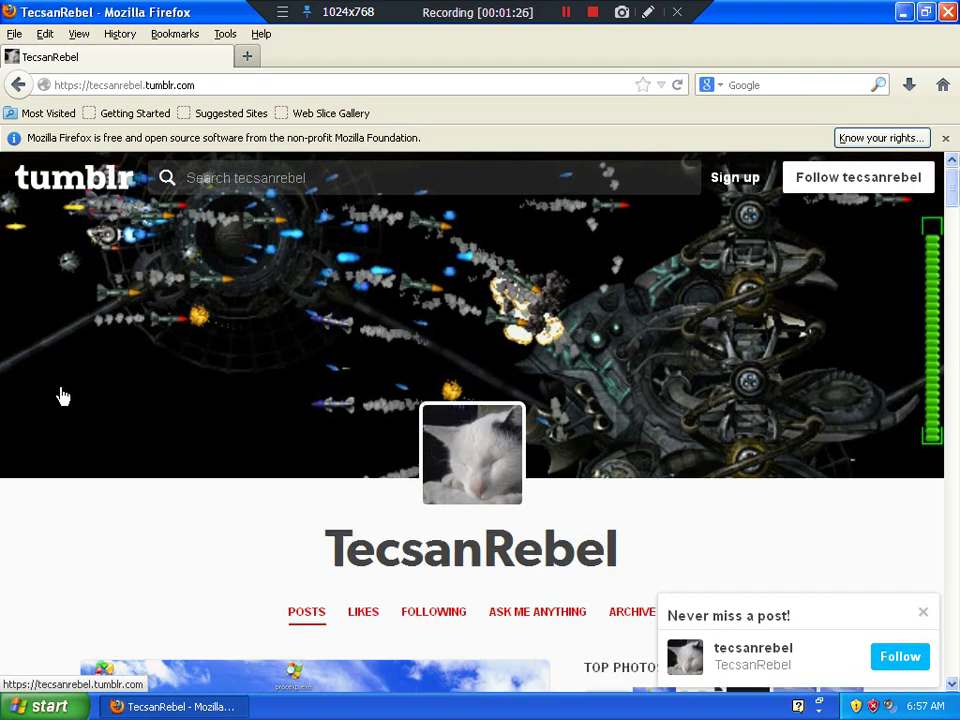
scroll(60, 394, "down", 5)
scroll(60, 396, "up", 5)
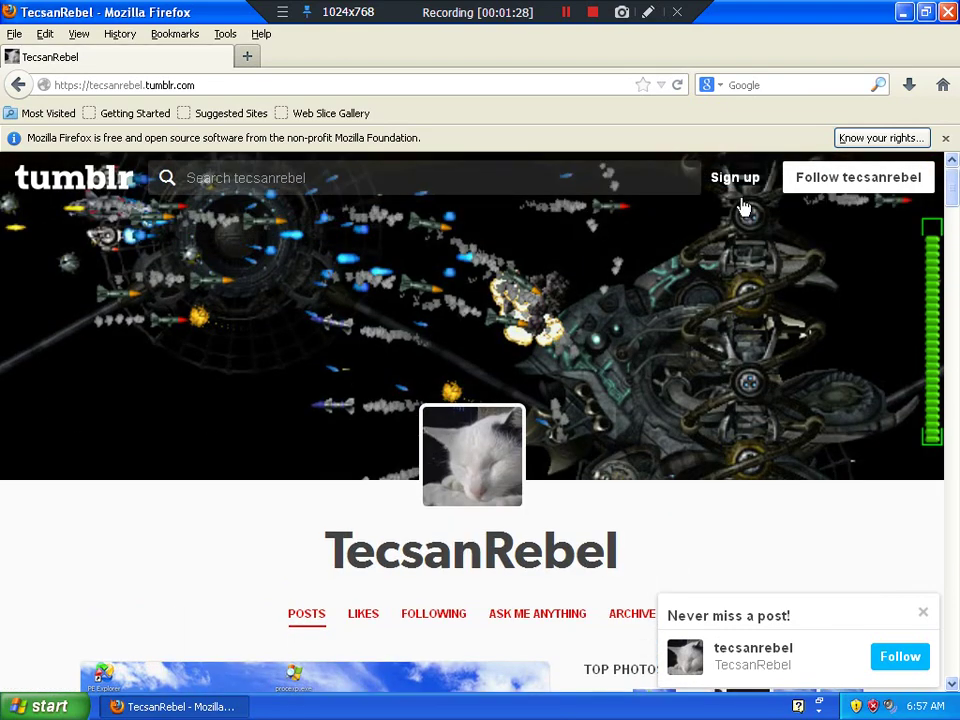
left_click(946, 12)
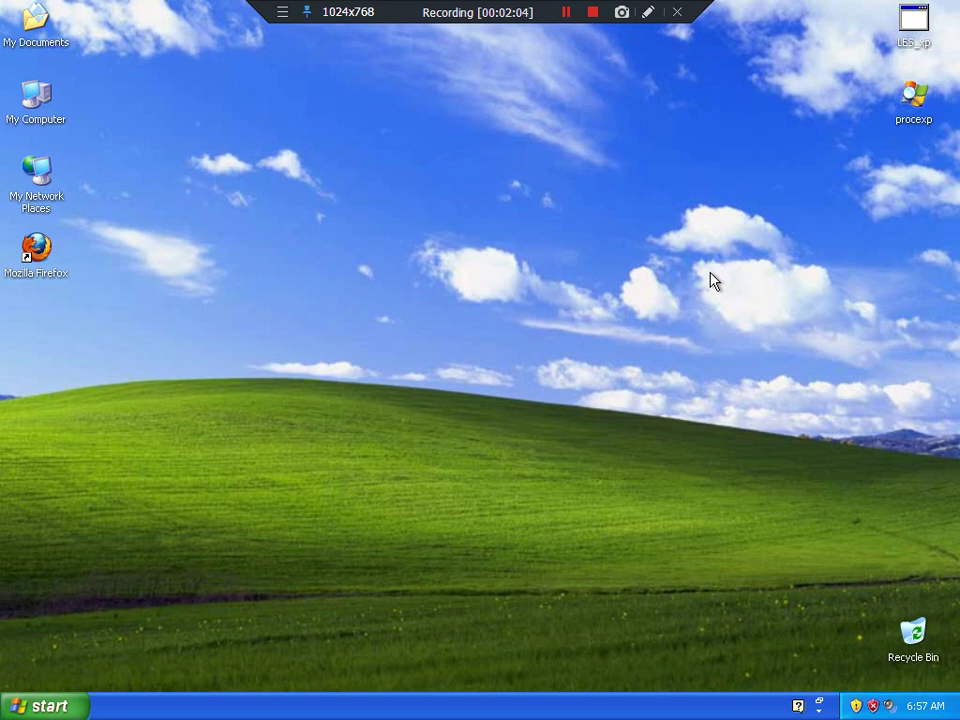
left_click(904, 22)
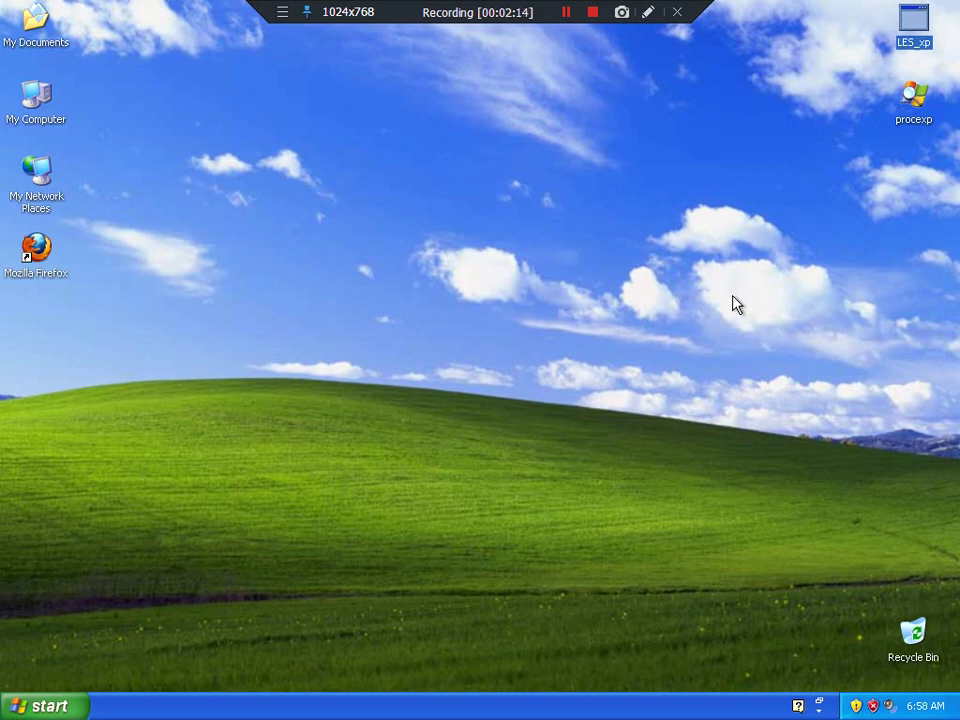
Step: Open Task Manager from the taskbar and look through its Processes list
right_click(336, 706)
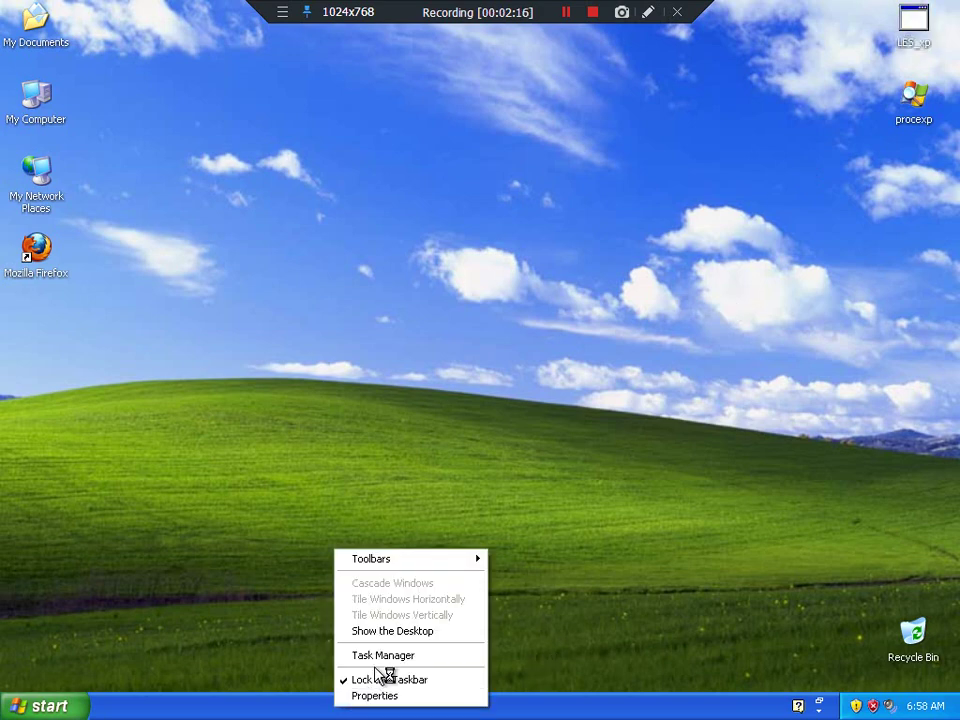
left_click(378, 656)
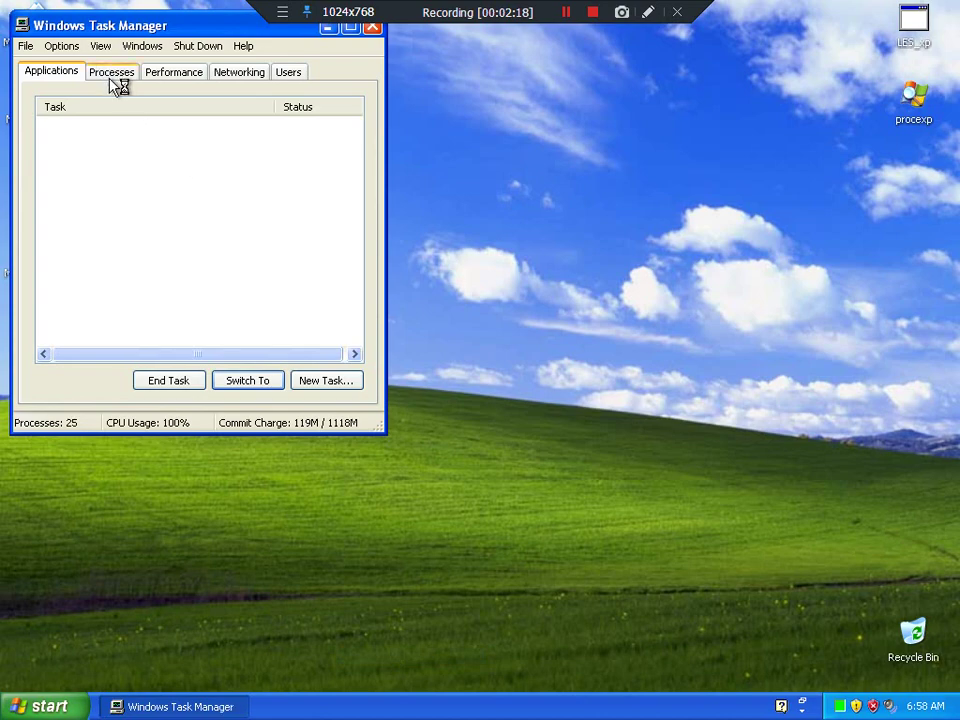
left_click(116, 86)
left_click_drag(78, 25, 223, 86)
scroll(306, 328, "down", 4)
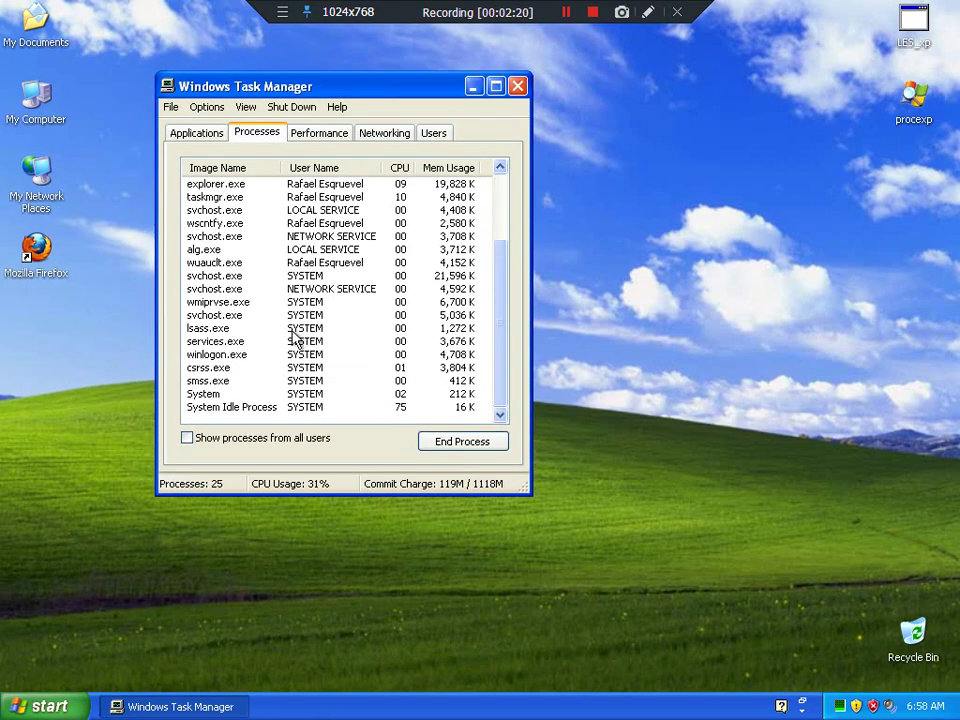
scroll(296, 340, "up", 4)
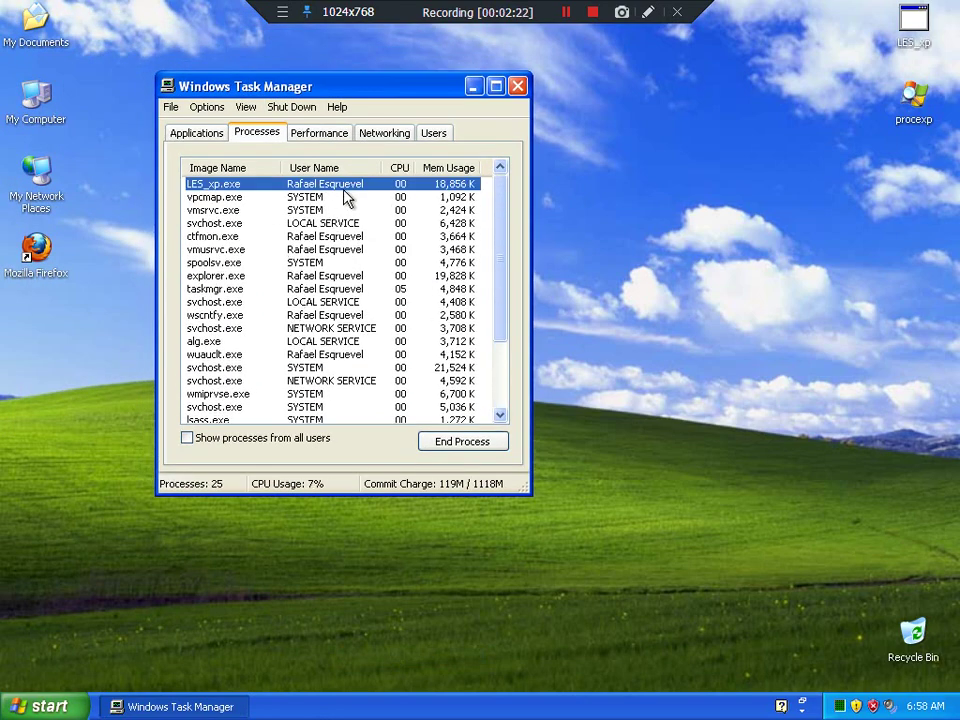
scroll(338, 208, "down", 3)
scroll(321, 223, "up", 3)
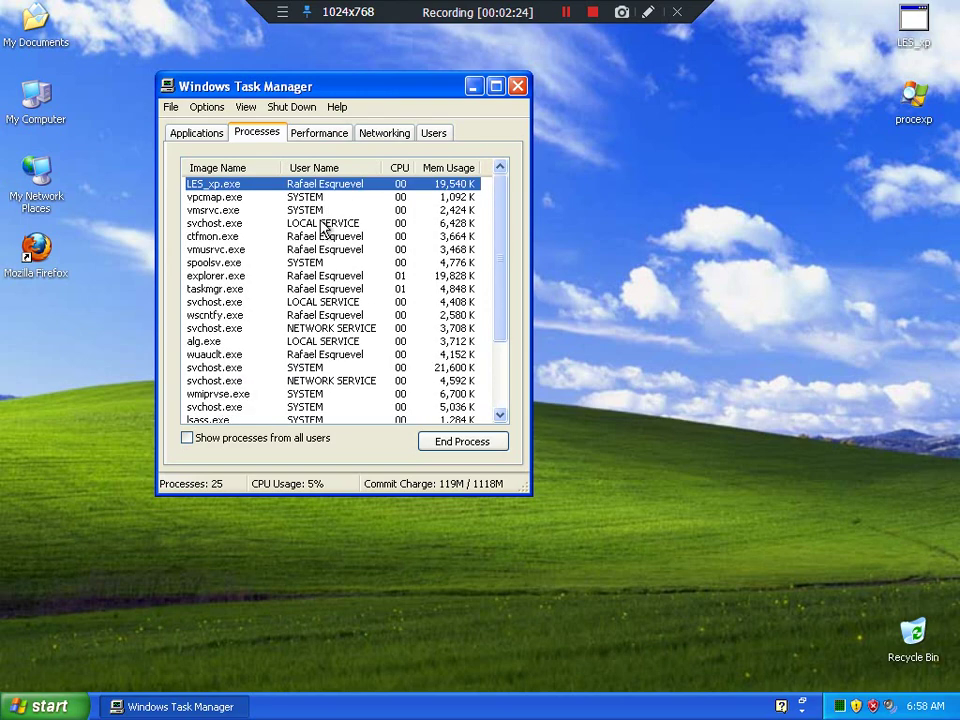
scroll(326, 240, "down", 3)
Step: Select the LiveES.exe process, minimize Task Manager, and scroll the license agreement
left_click(294, 379)
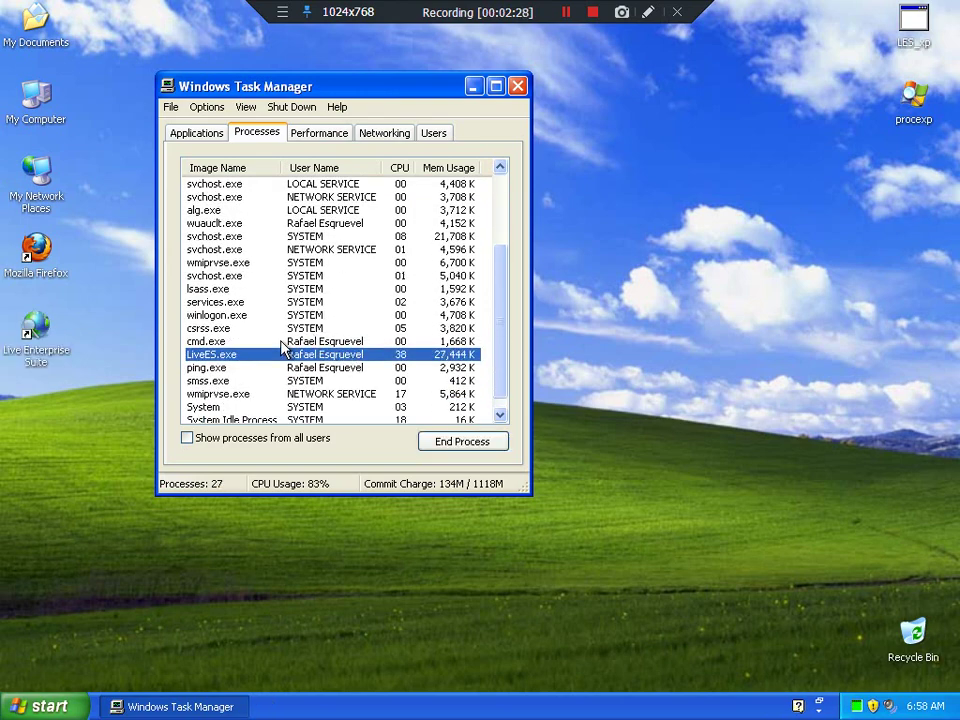
scroll(280, 345, "up", 3)
scroll(290, 303, "down", 3)
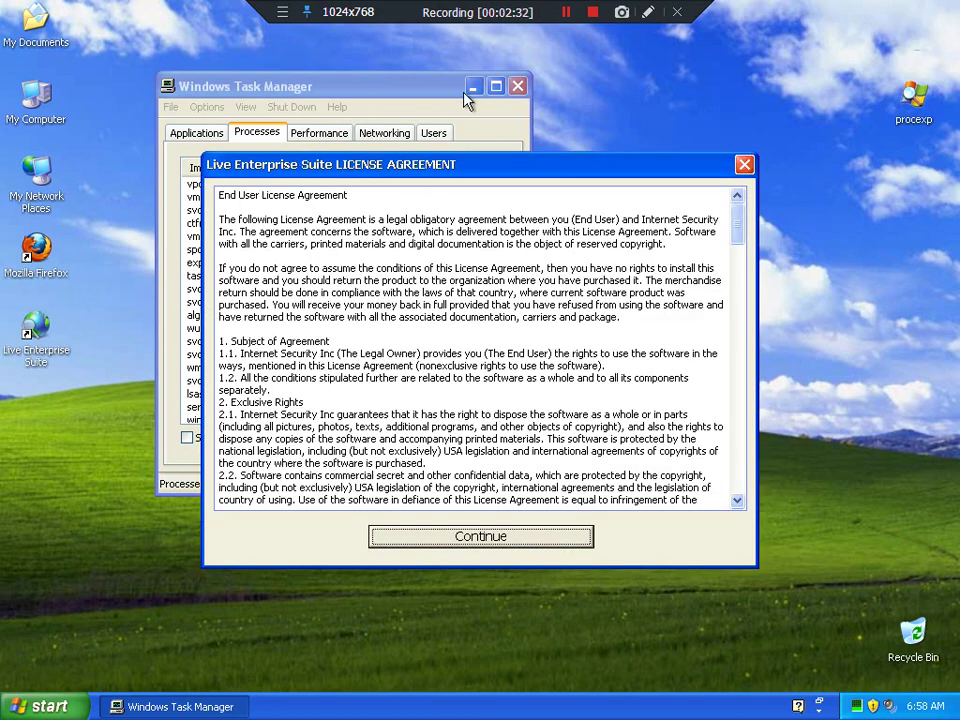
left_click(473, 87)
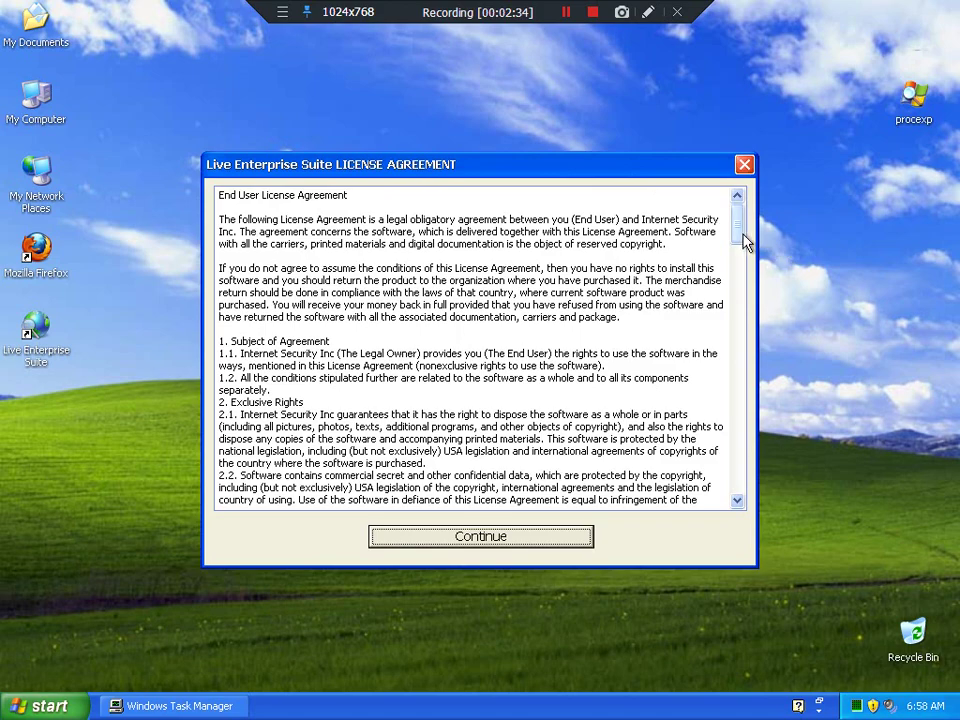
left_click_drag(746, 236, 740, 492)
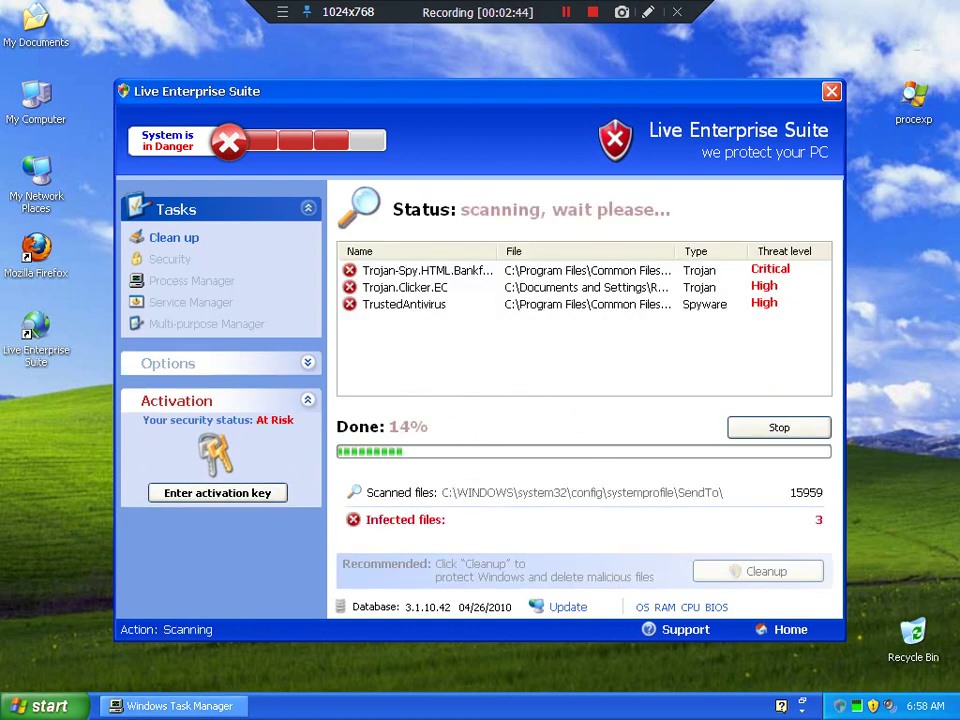
Step: Bring Task Manager back, select explorer.exe and browse the processes, then close Task Manager
key("ctrl+shift+Escape")
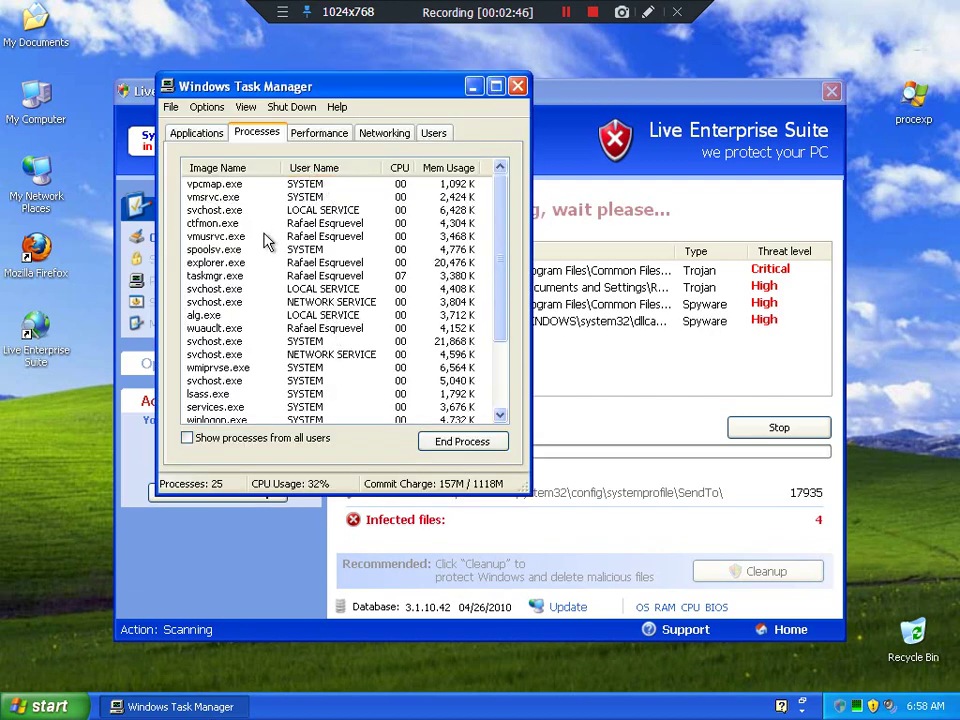
left_click(260, 263)
scroll(258, 250, "down", 3)
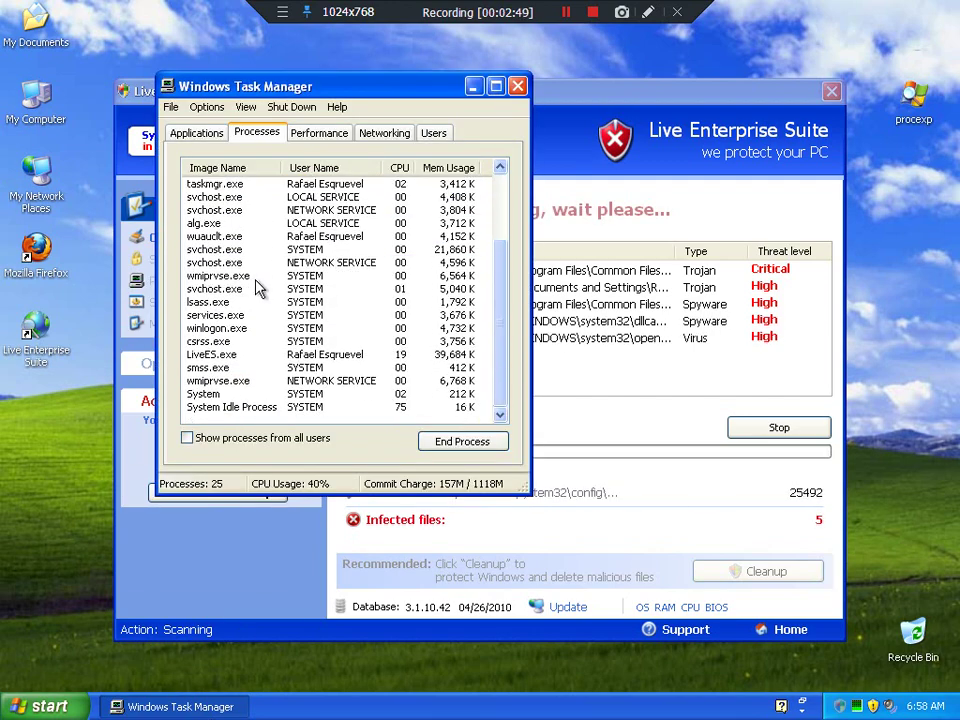
scroll(281, 298, "up", 3)
scroll(289, 298, "down", 3)
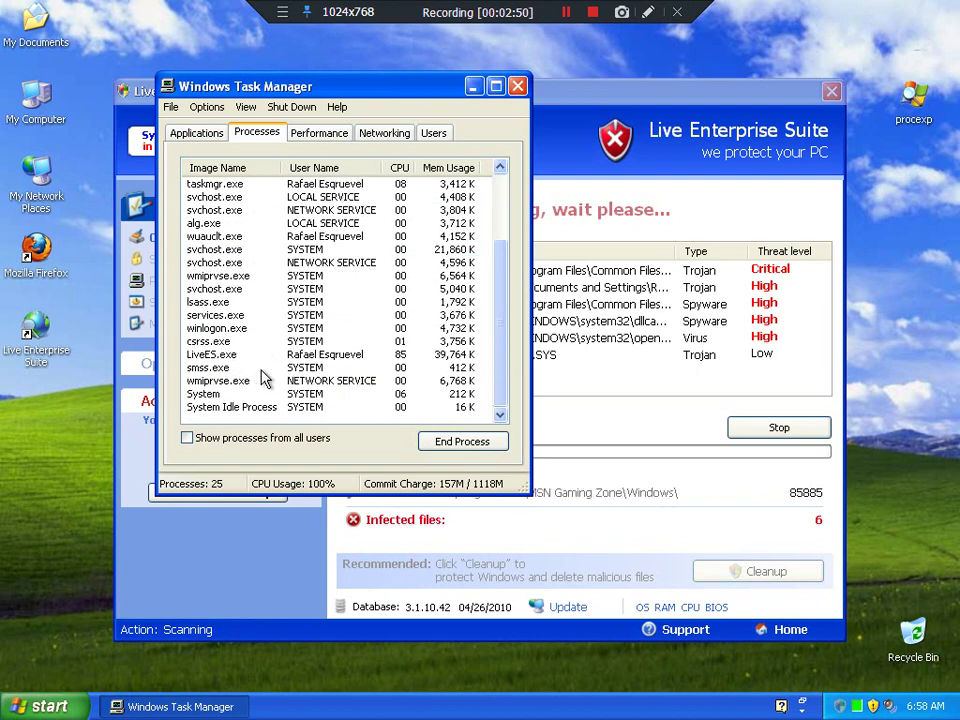
scroll(350, 399, "up", 3)
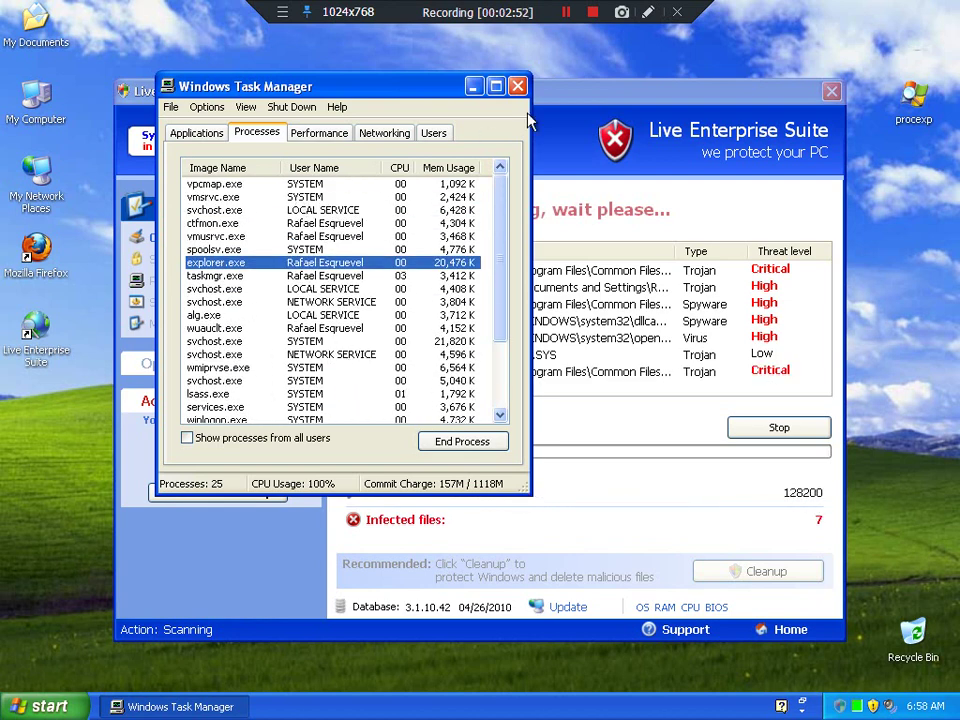
left_click(517, 86)
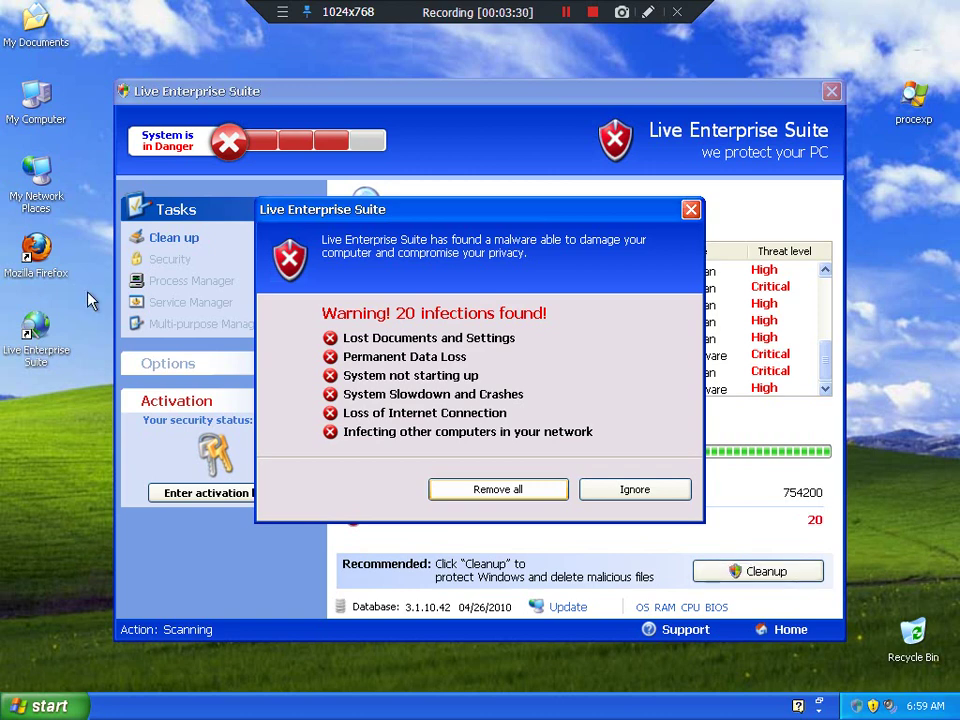
Step: Right-click the Live Enterprise Suite desktop shortcut and dismiss its menu without choosing anything
left_click(65, 218)
right_click(20, 330)
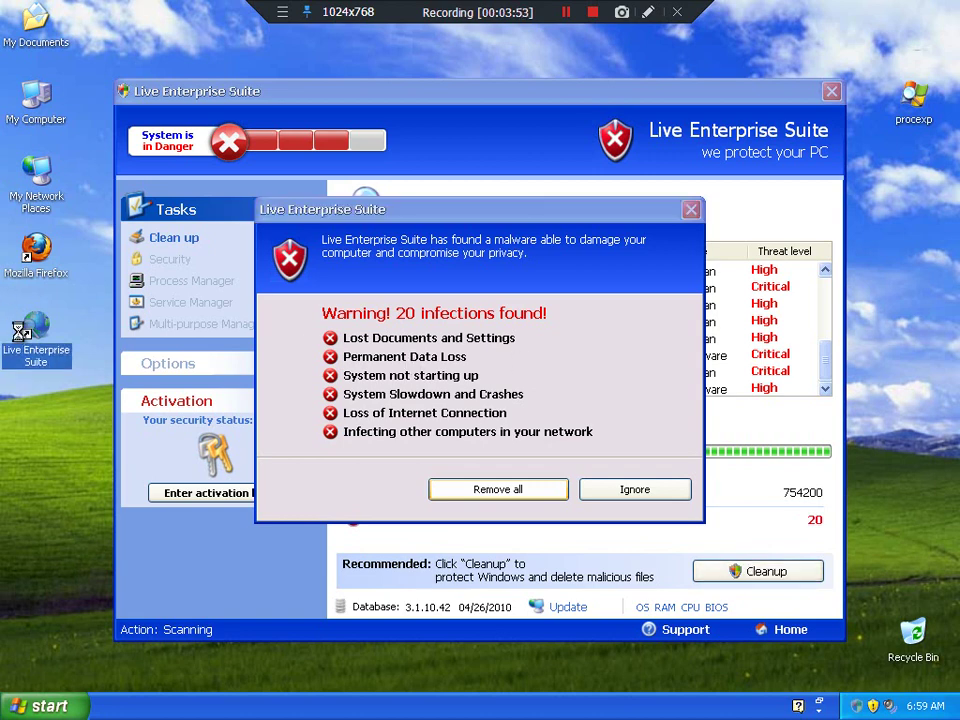
left_click(525, 356)
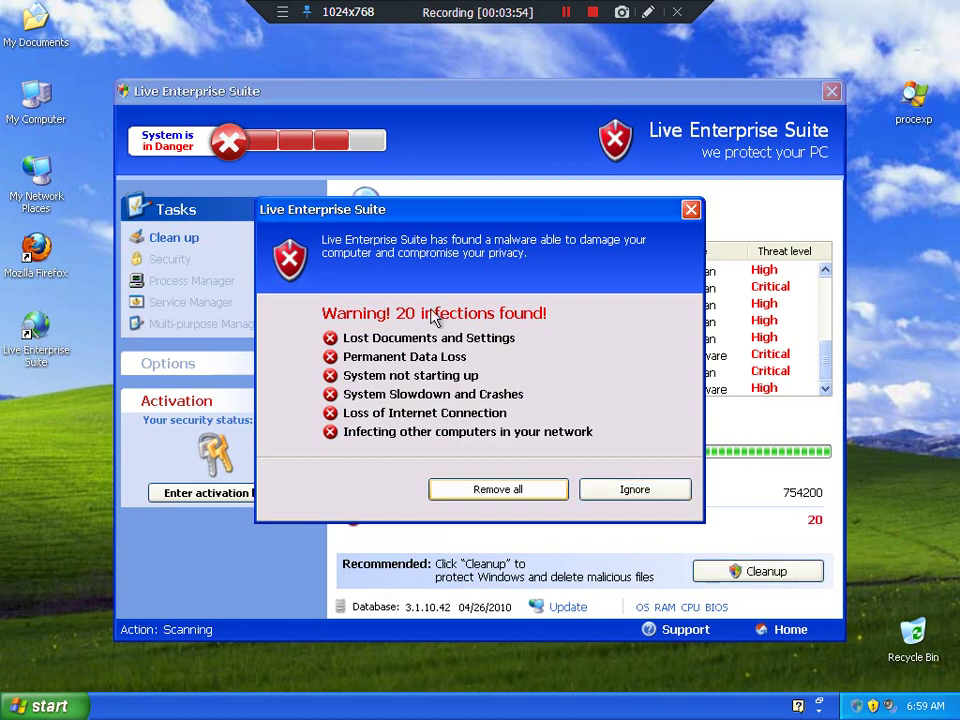
Step: Dismiss the 20-infections warning, open Cleanup, review the threat list and choose Remove all
left_click(688, 210)
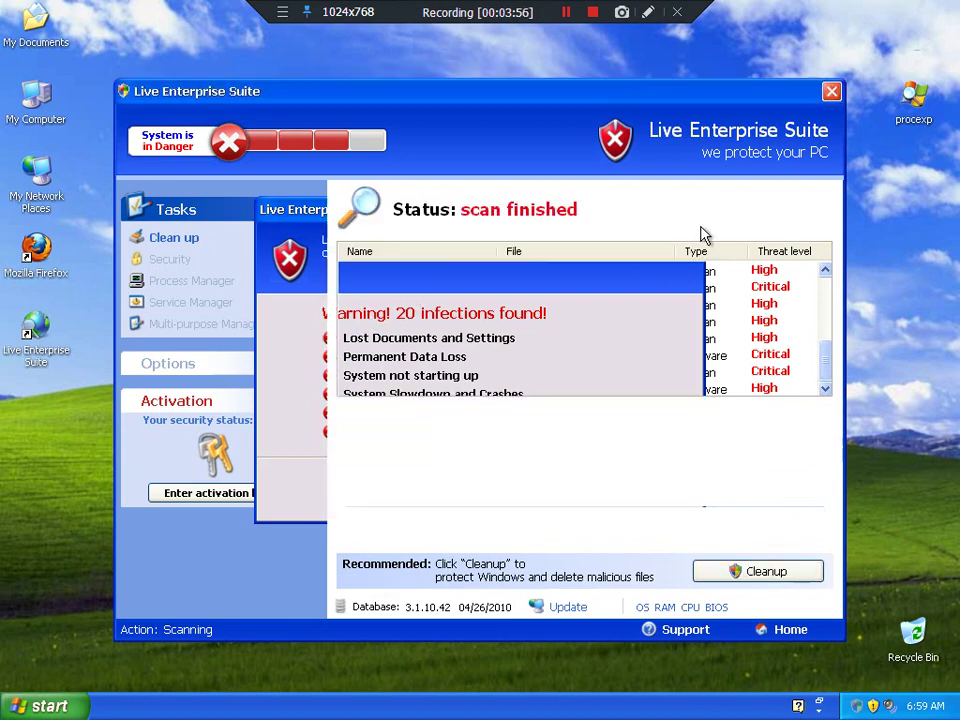
left_click(740, 571)
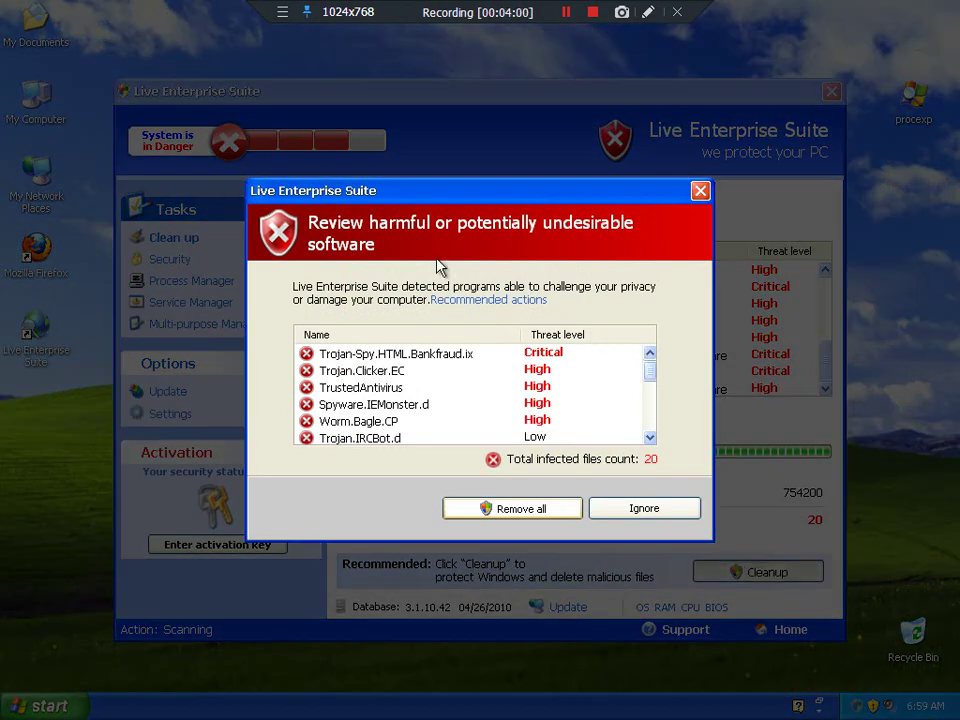
left_click_drag(657, 370, 636, 446)
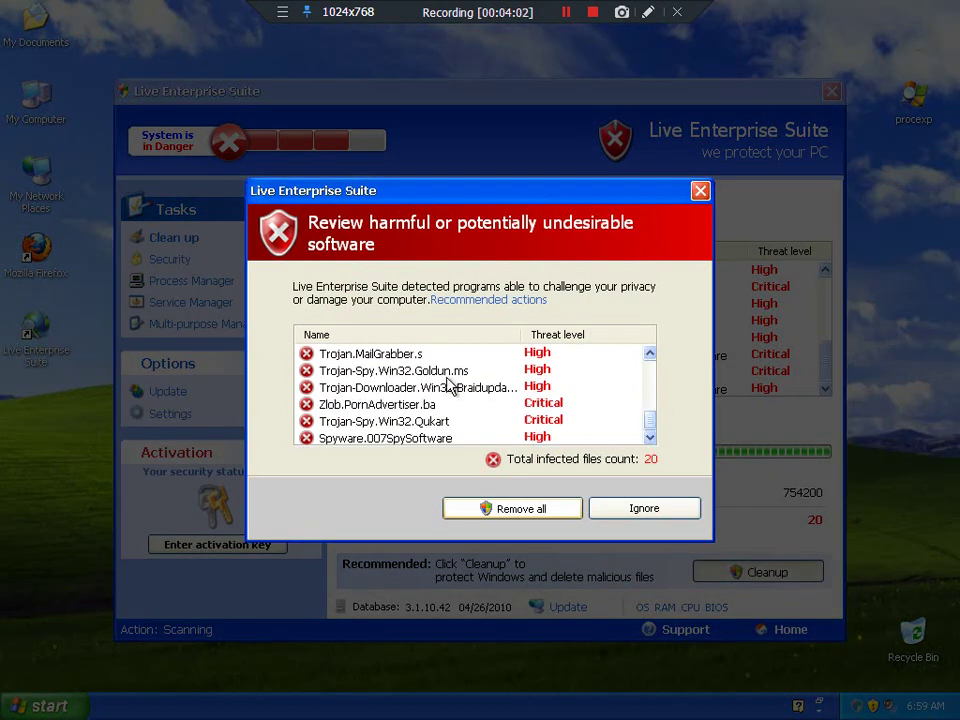
left_click(510, 509)
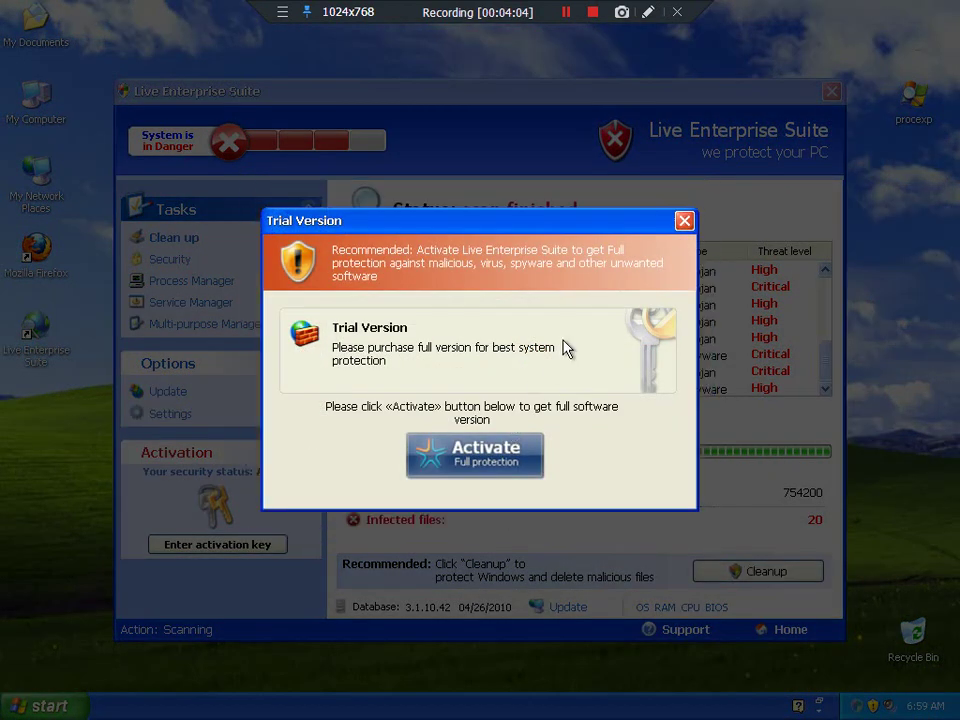
Step: Proceed to activate full protection, then close the registration page and confirm continuing unprotected
left_click(487, 448)
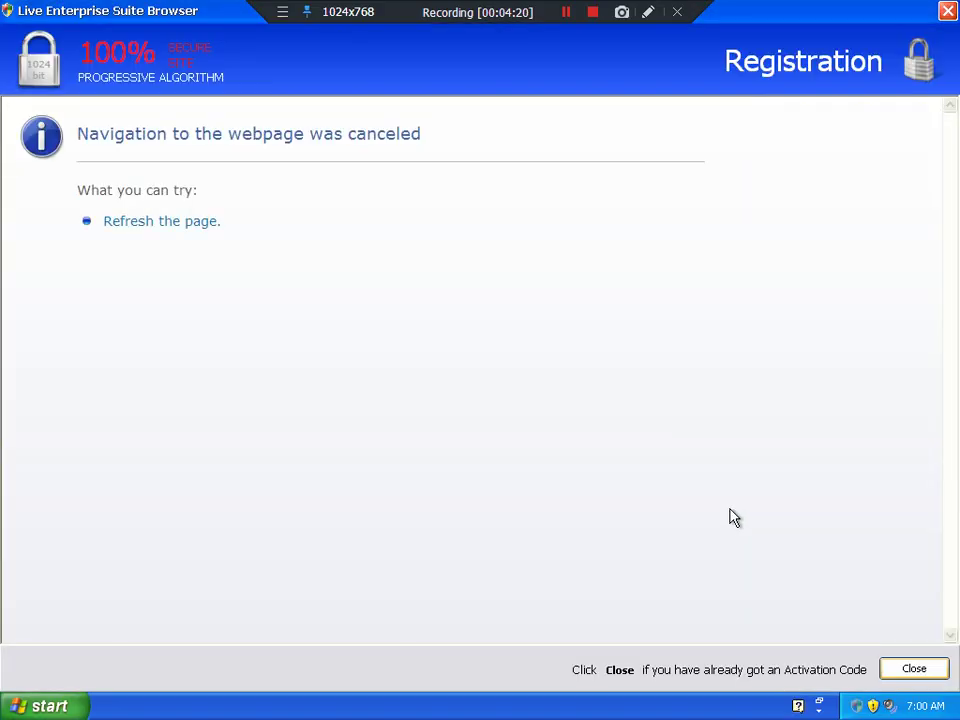
left_click(900, 670)
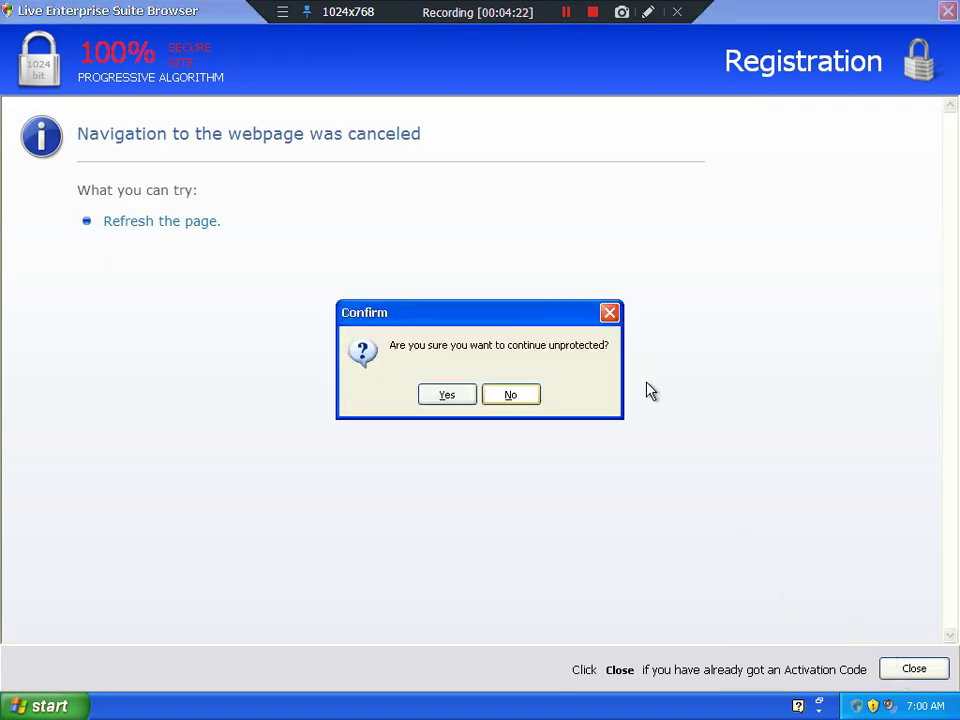
left_click(452, 398)
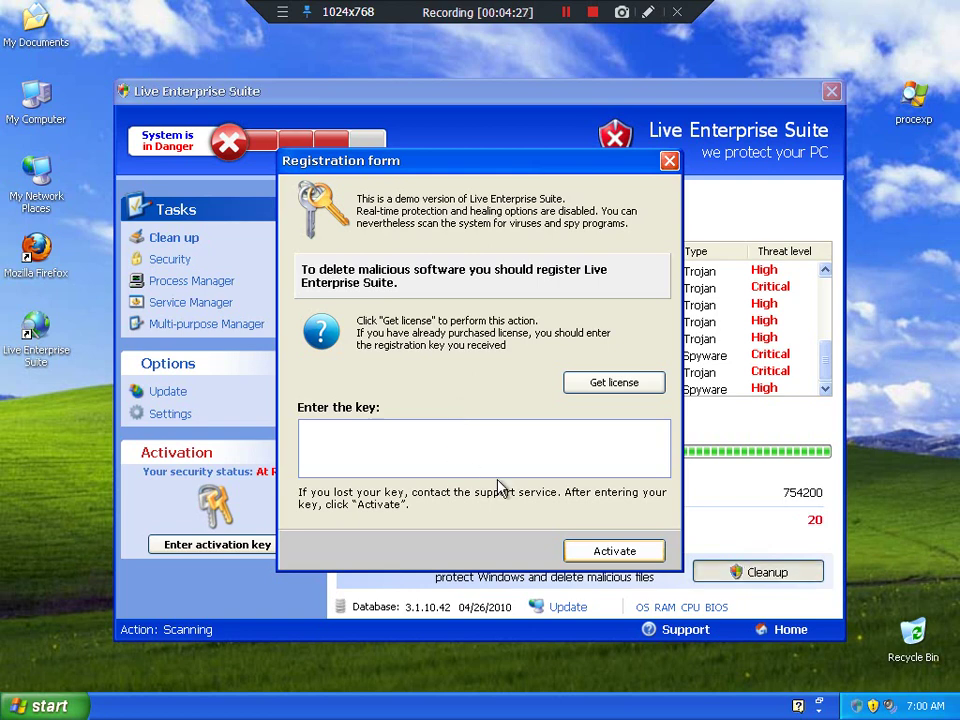
Step: Enter a registration key, submit it, dismiss the incorrect-key error, and close the Registration form
left_click(518, 454)
type("debugfrom")
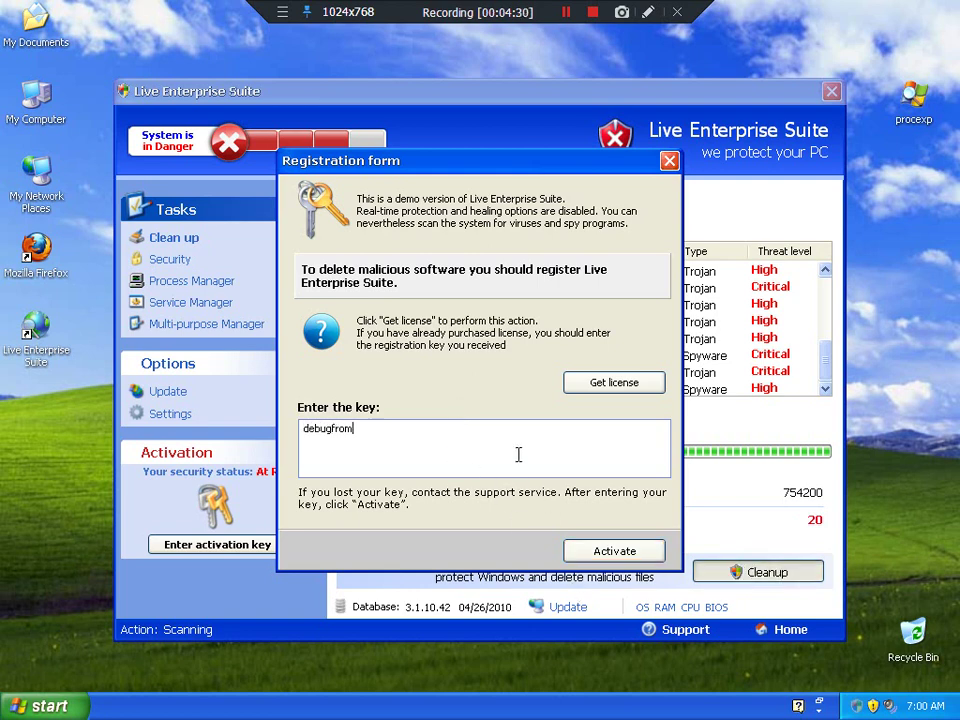
type("useridf")
key("BackSpace")
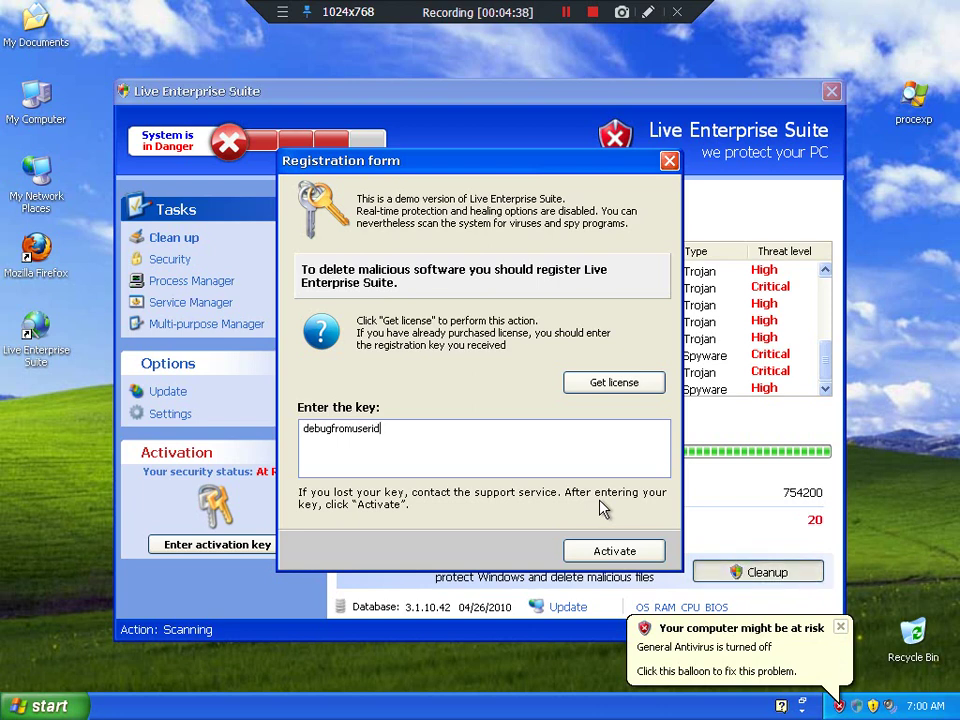
left_click(634, 546)
left_click(482, 397)
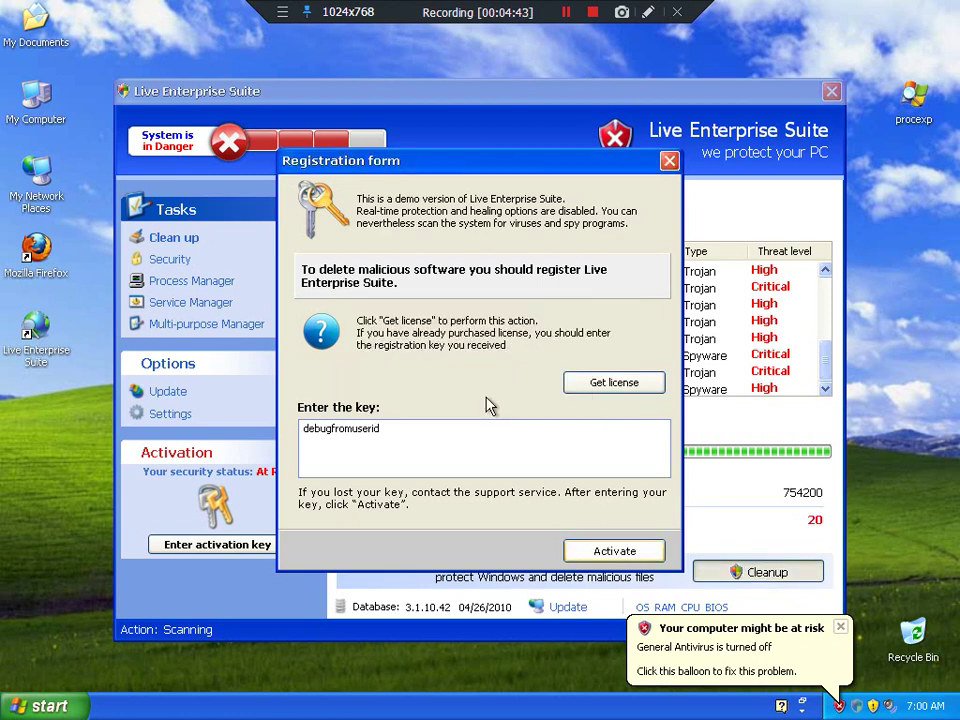
left_click(669, 160)
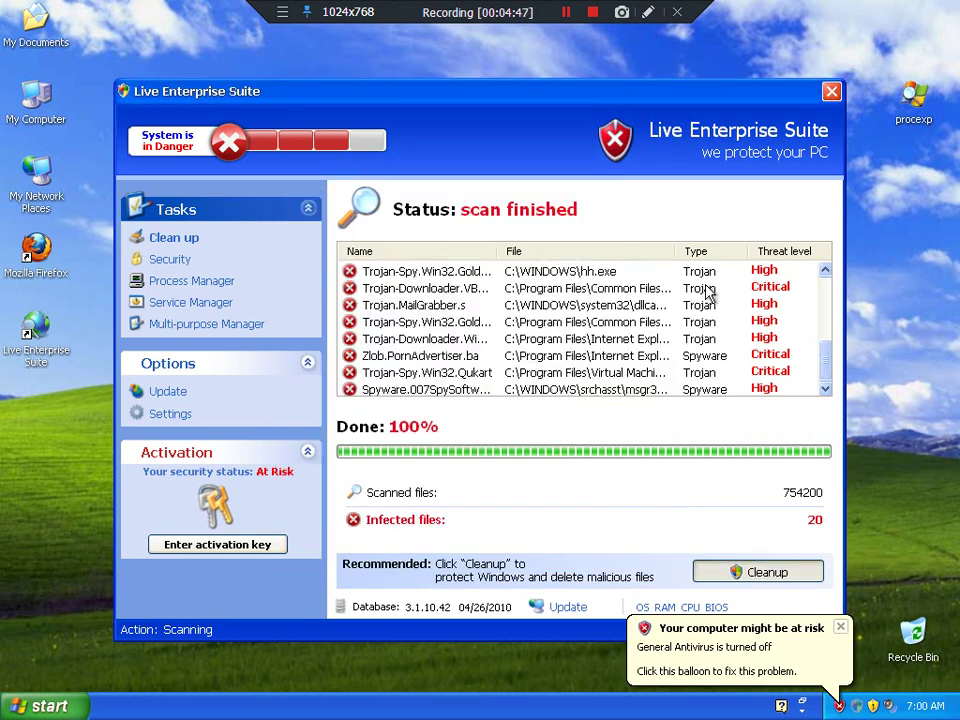
Step: Dismiss the at-risk balloon, move the program window up-right, and launch Firefox from the desktop
left_click(730, 672)
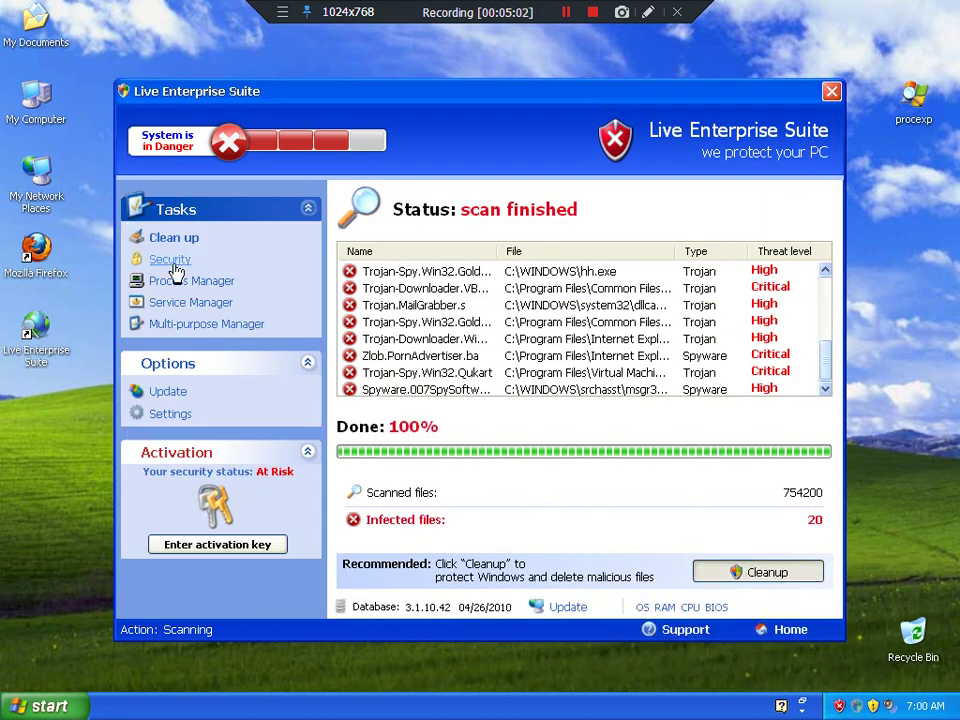
left_click_drag(372, 103, 453, 85)
right_click(36, 352)
left_click(48, 300)
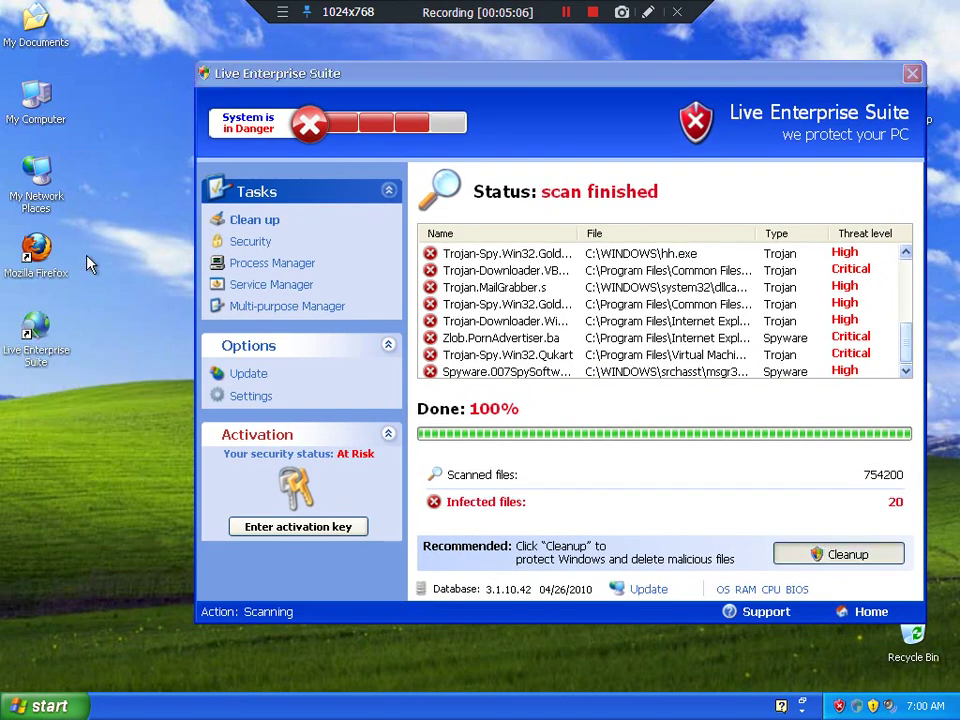
left_click(50, 278)
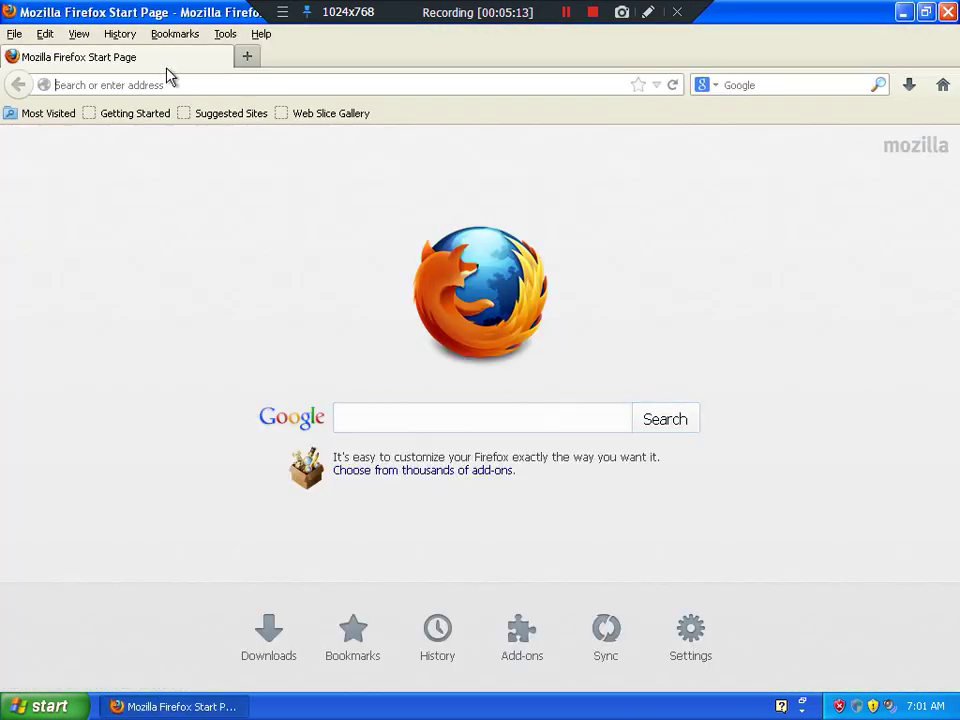
Step: Search for 'live enterprise suite' from the Firefox address bar
type("like")
key("BackSpace")
key("BackSpace")
key("BackSpace")
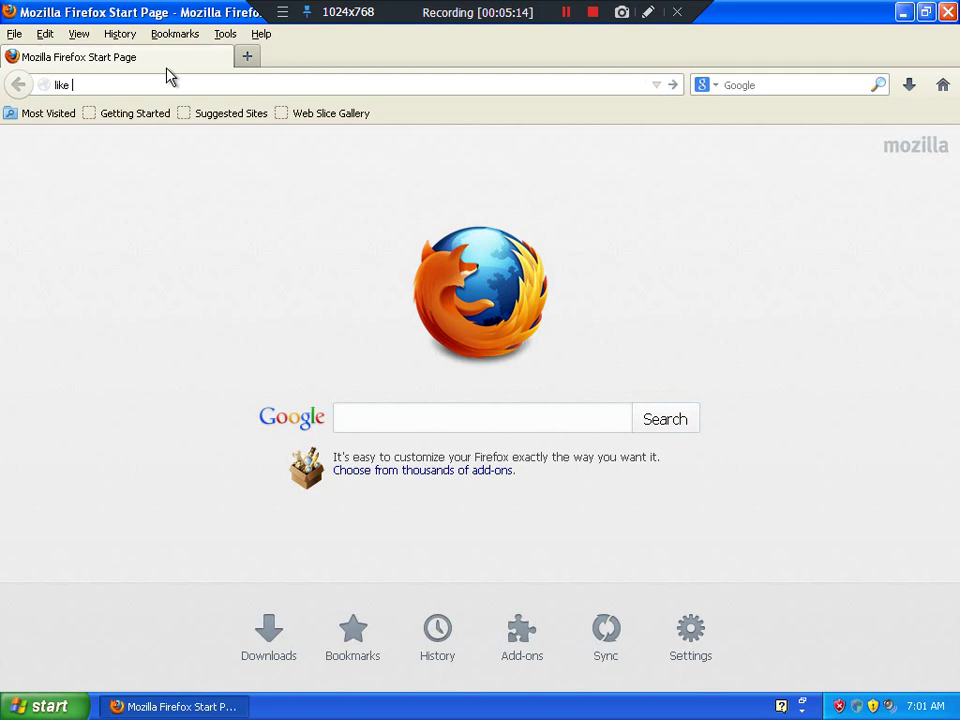
type("ve enterprise su")
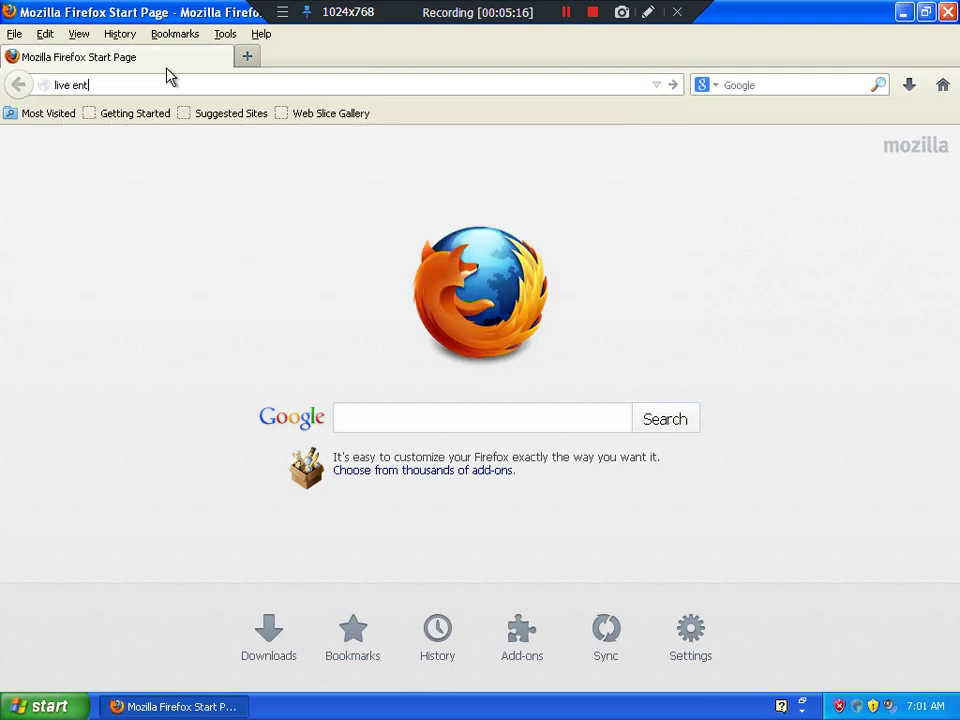
type("ite")
key("Return")
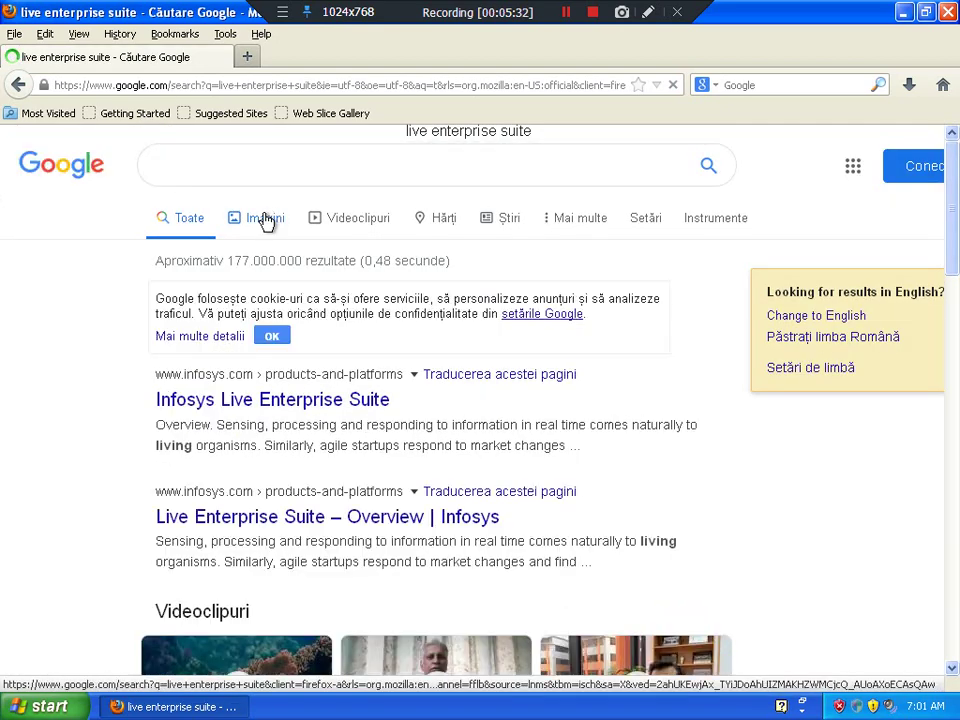
Step: Switch to image results and preview the enigmasoftware removal report image
left_click(260, 222)
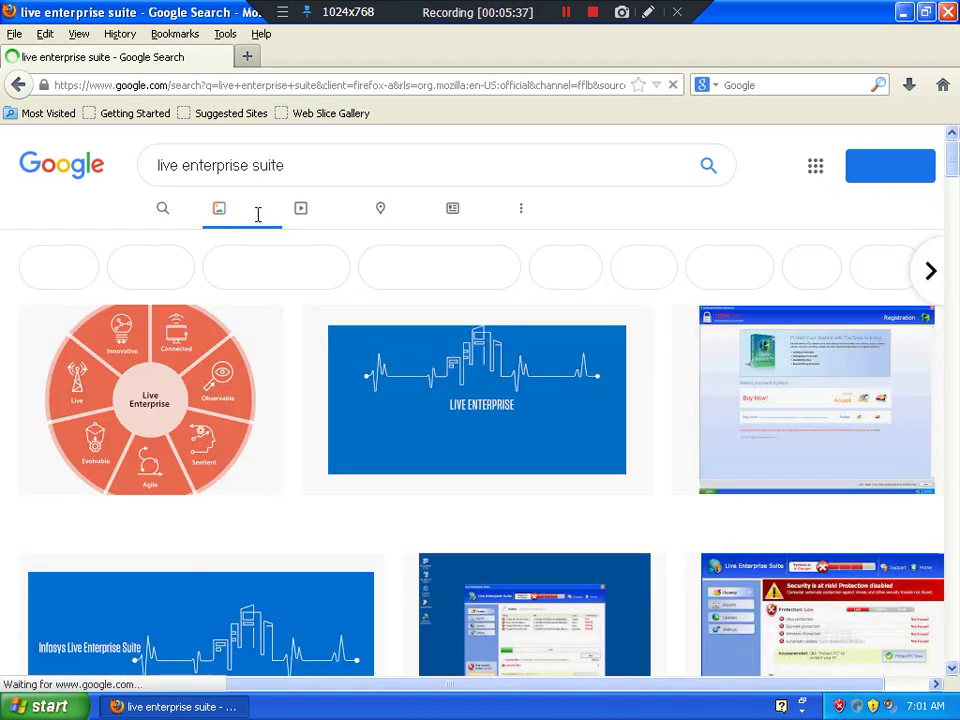
scroll(784, 450, "down", 5)
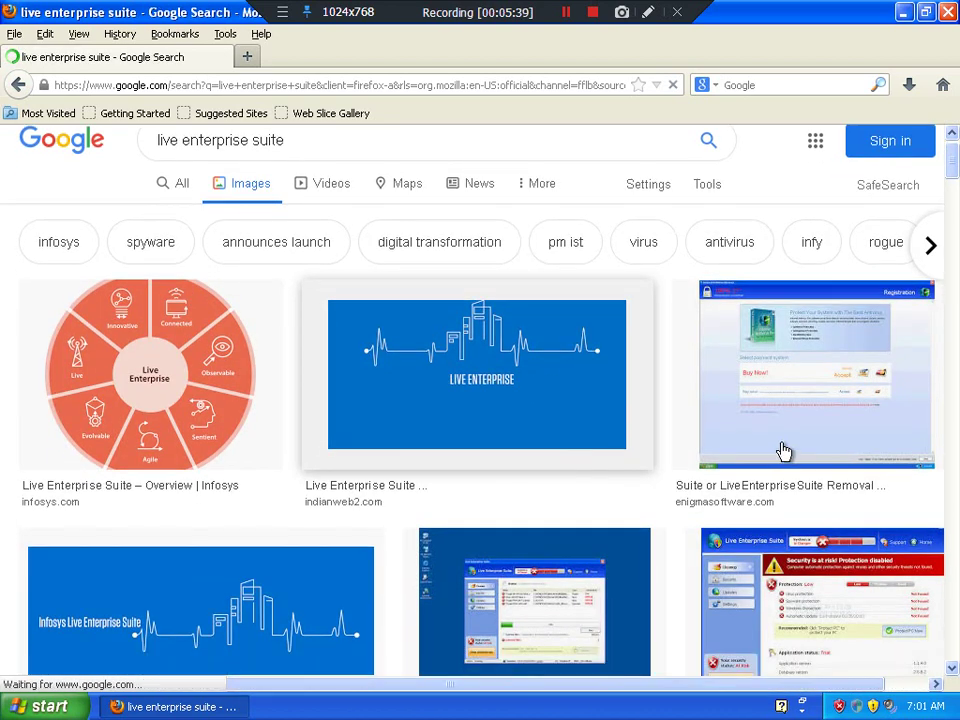
left_click(538, 364)
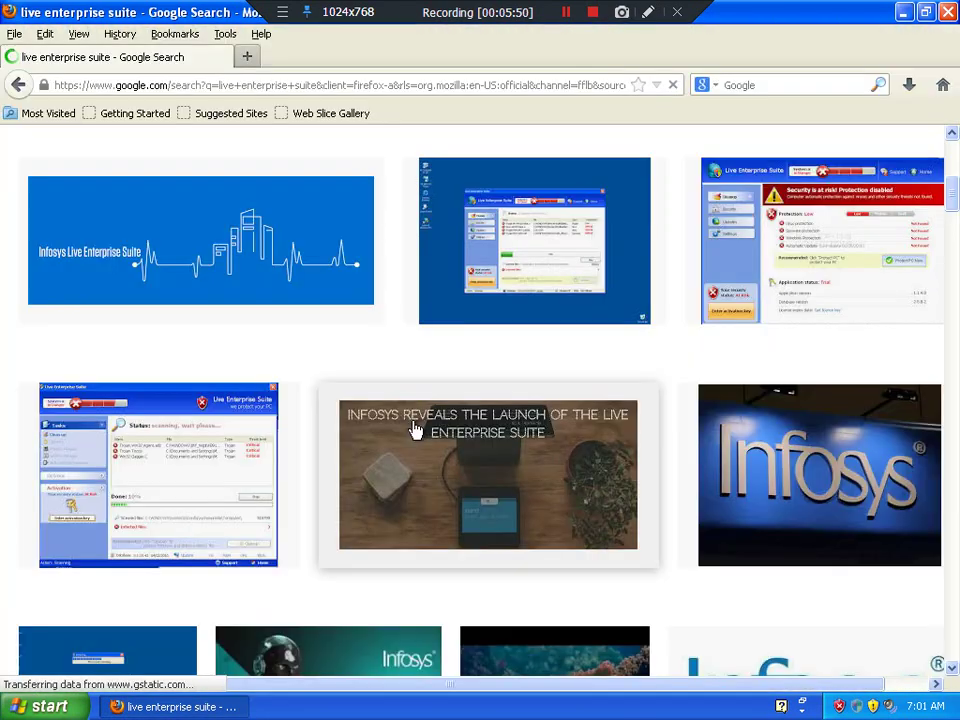
left_click(508, 253)
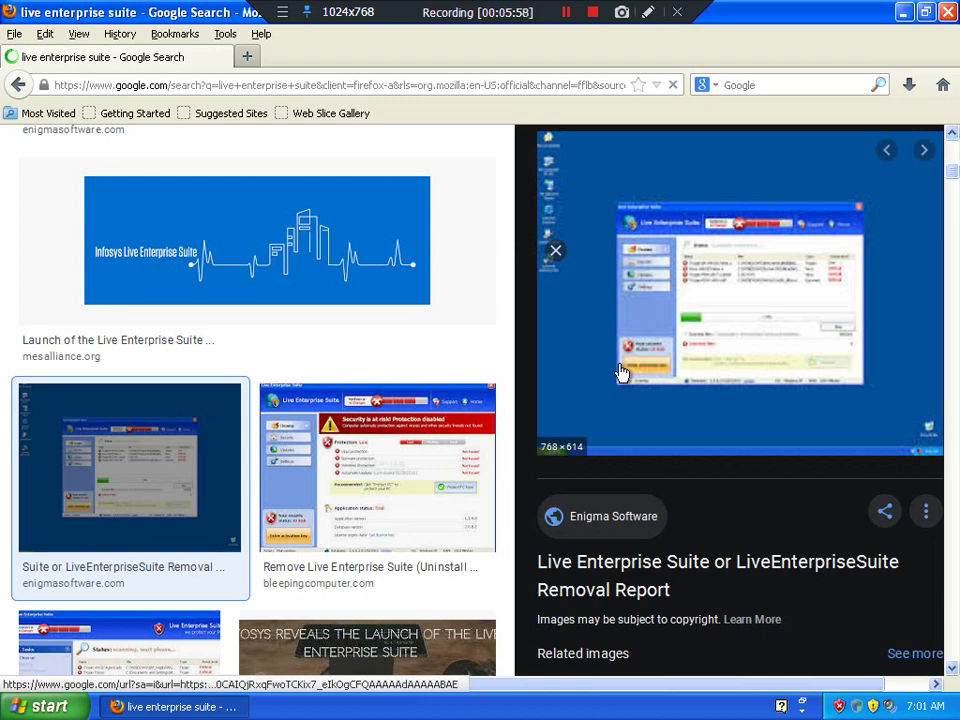
Step: Preview the bleepingcomputer uninstall guide image, then bring the Live Enterprise Suite window forward
scroll(621, 388, "down", 2)
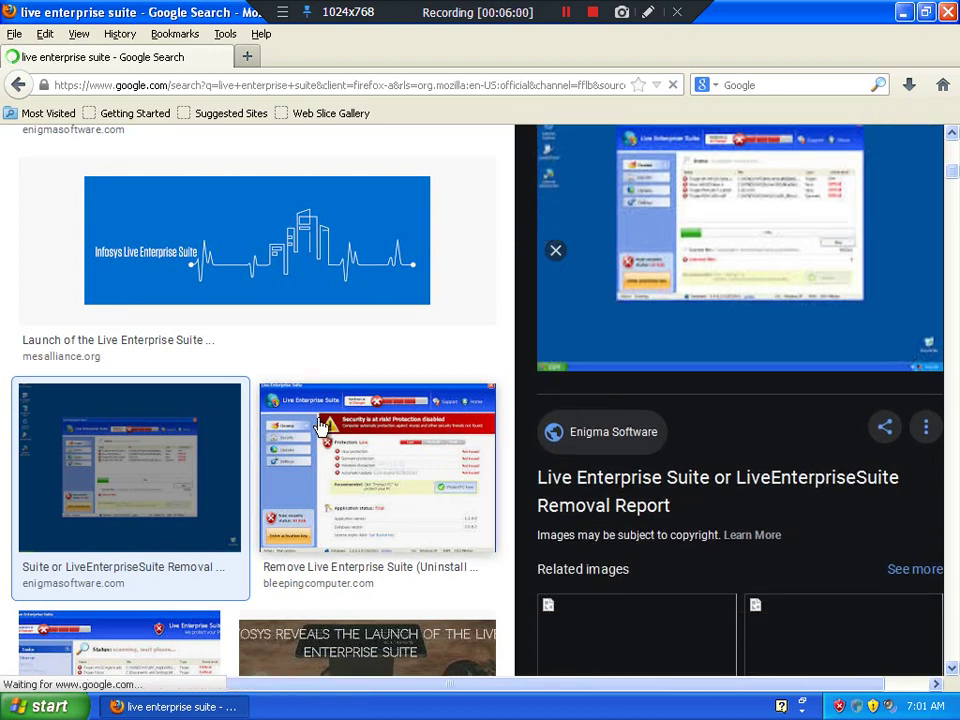
scroll(694, 508, "up", 2)
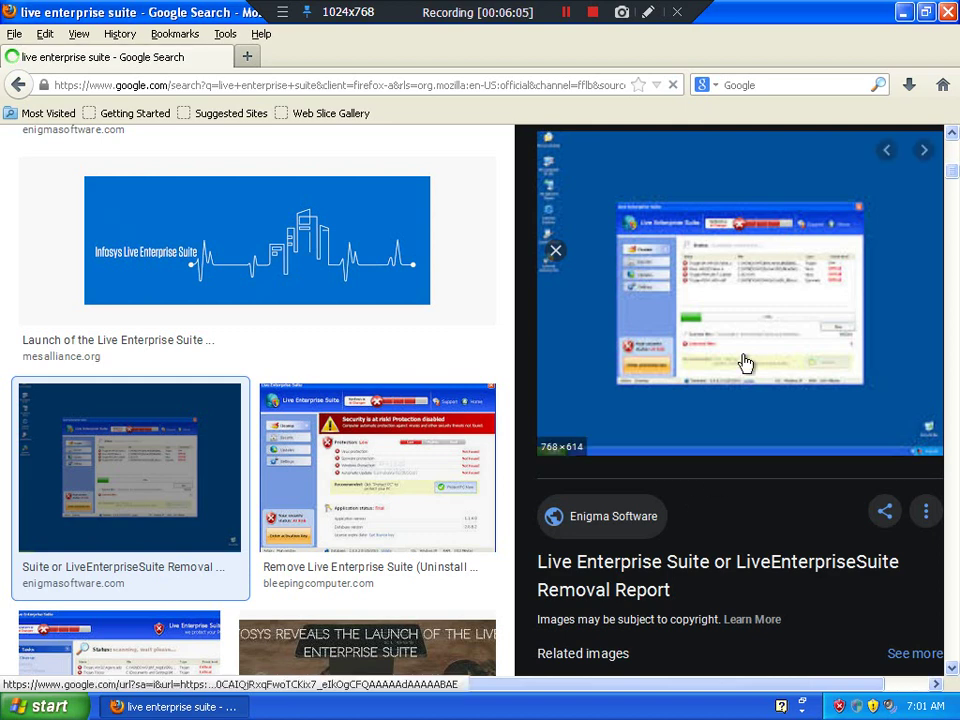
left_click(348, 445)
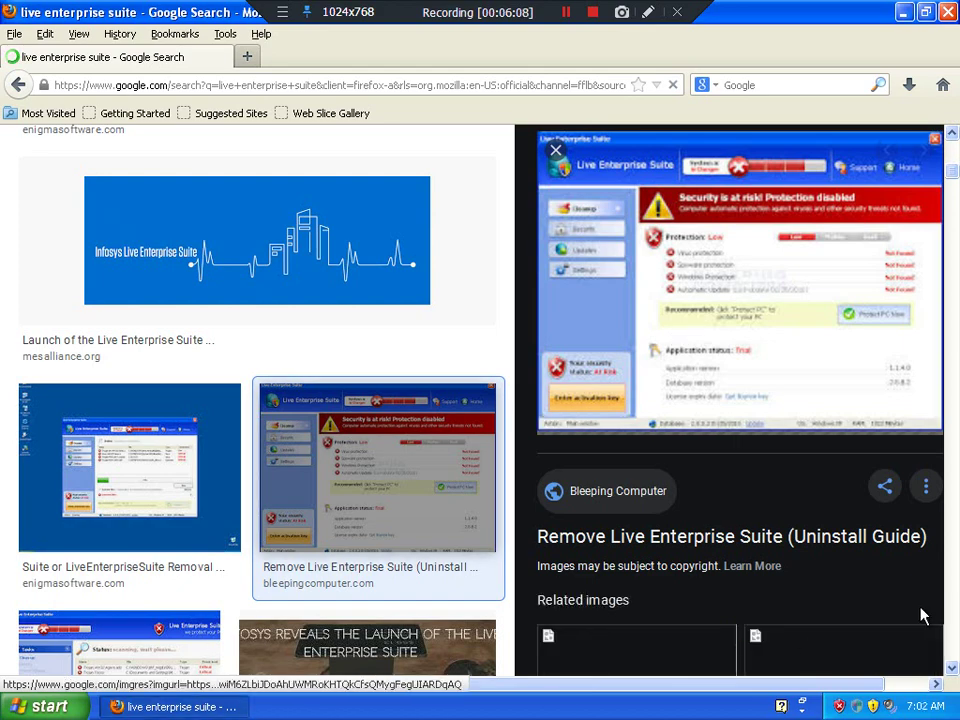
double_click(865, 707)
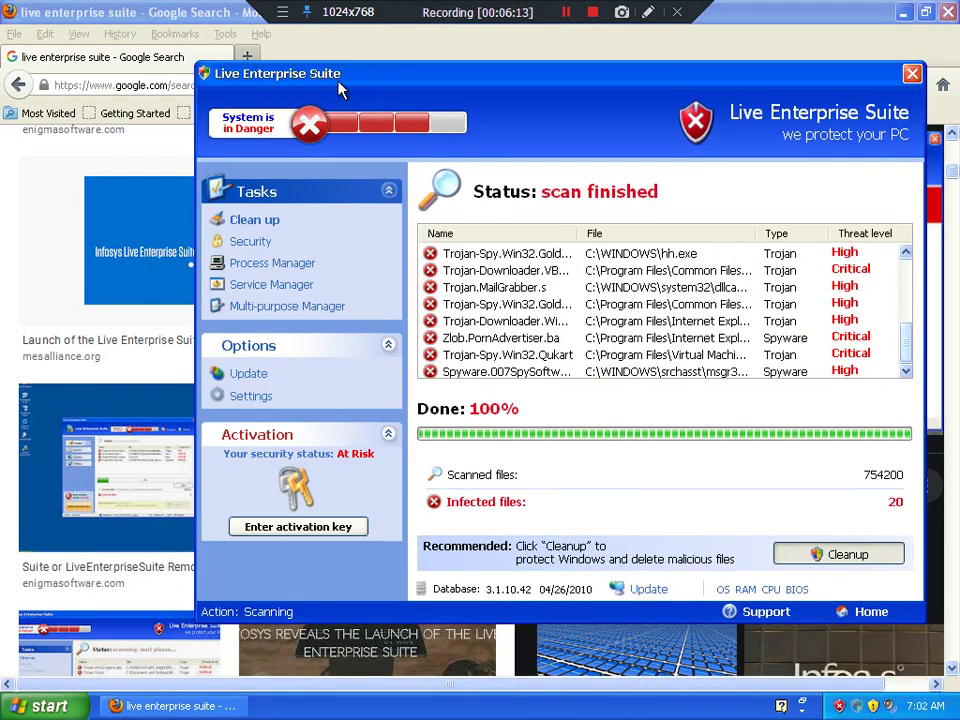
Step: Shift the Live Enterprise Suite window left, deal with the Firefox window, then move the program window right
left_click_drag(339, 90, 225, 75)
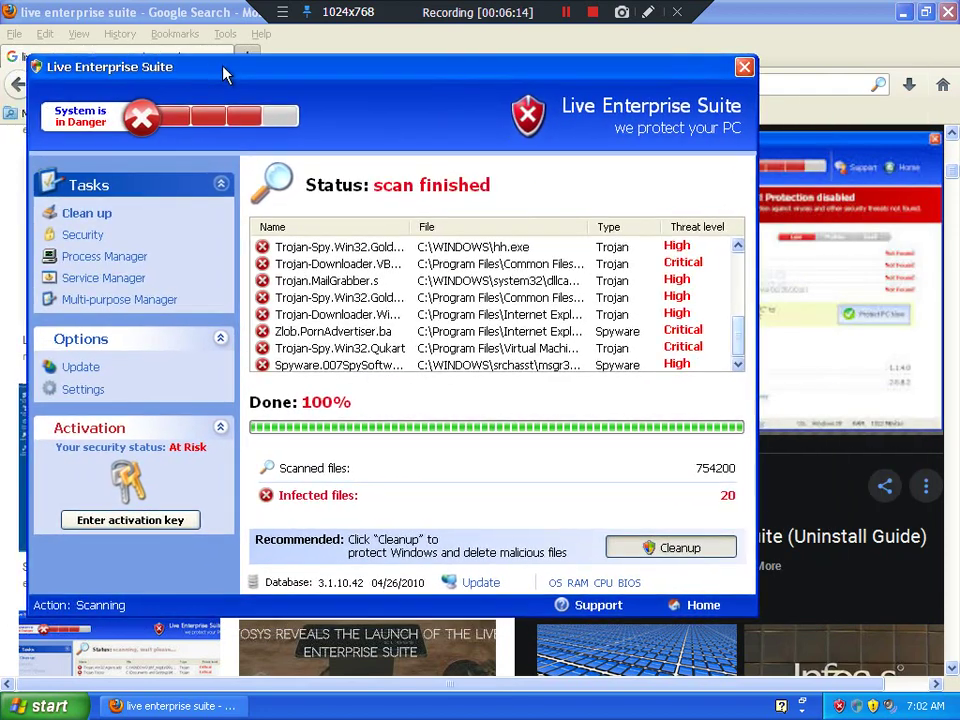
left_click(847, 17)
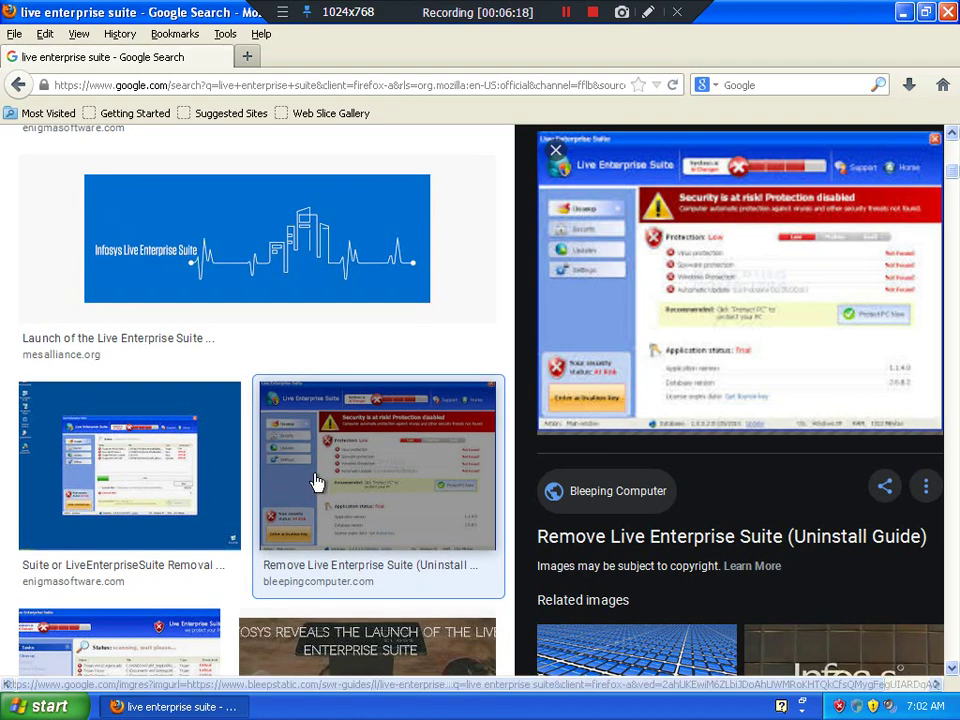
scroll(316, 483, "down", 6)
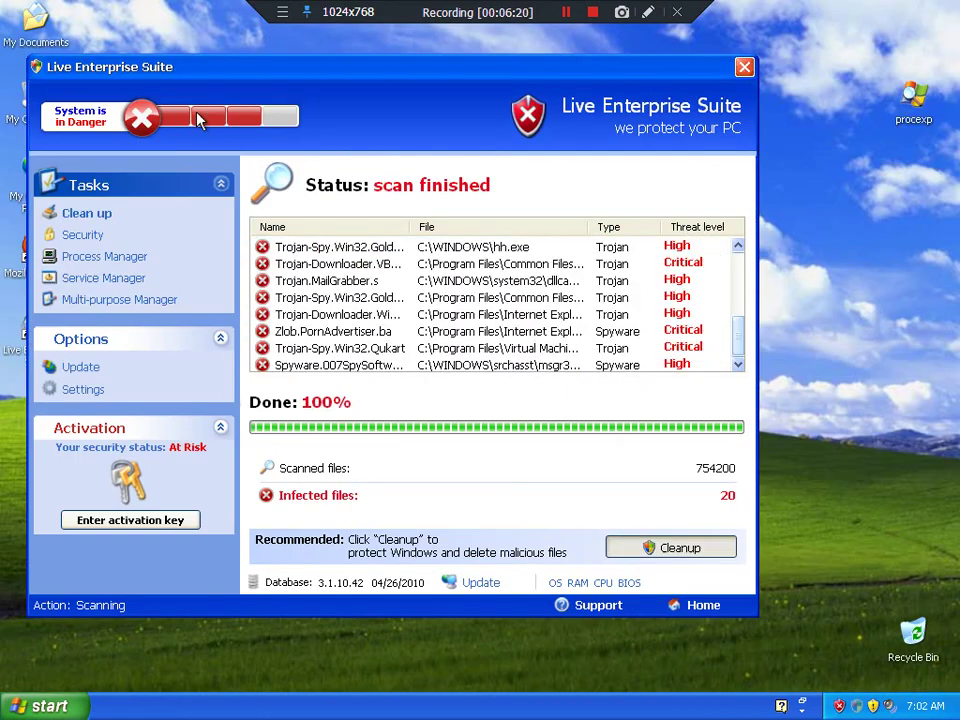
left_click_drag(96, 66, 203, 77)
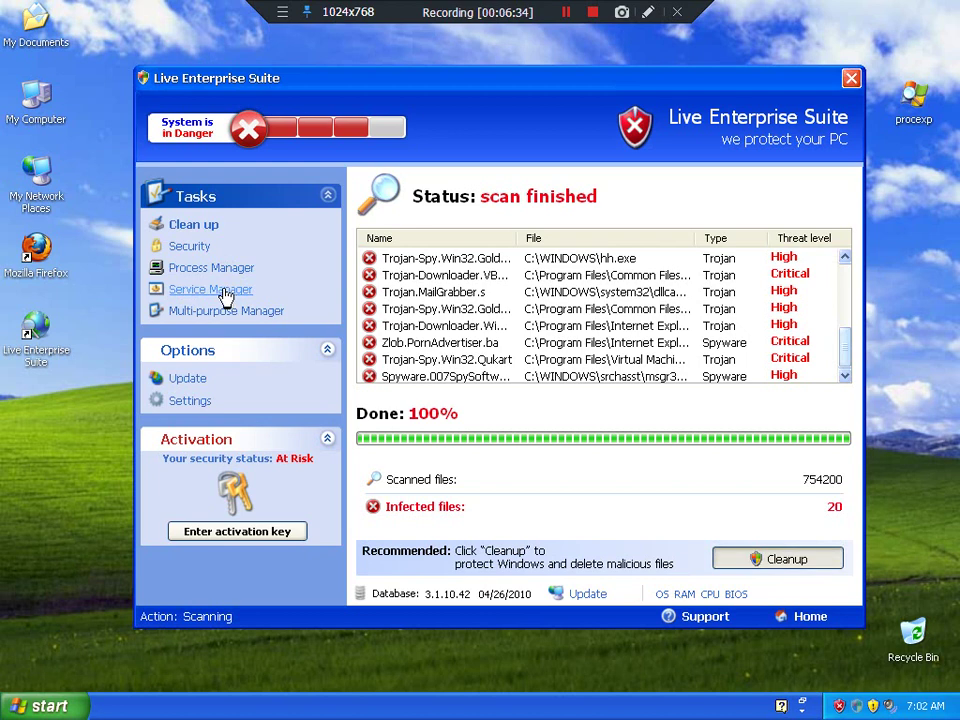
Step: Start Clean up on the detected threats, then answer No to removing them
left_click(203, 315)
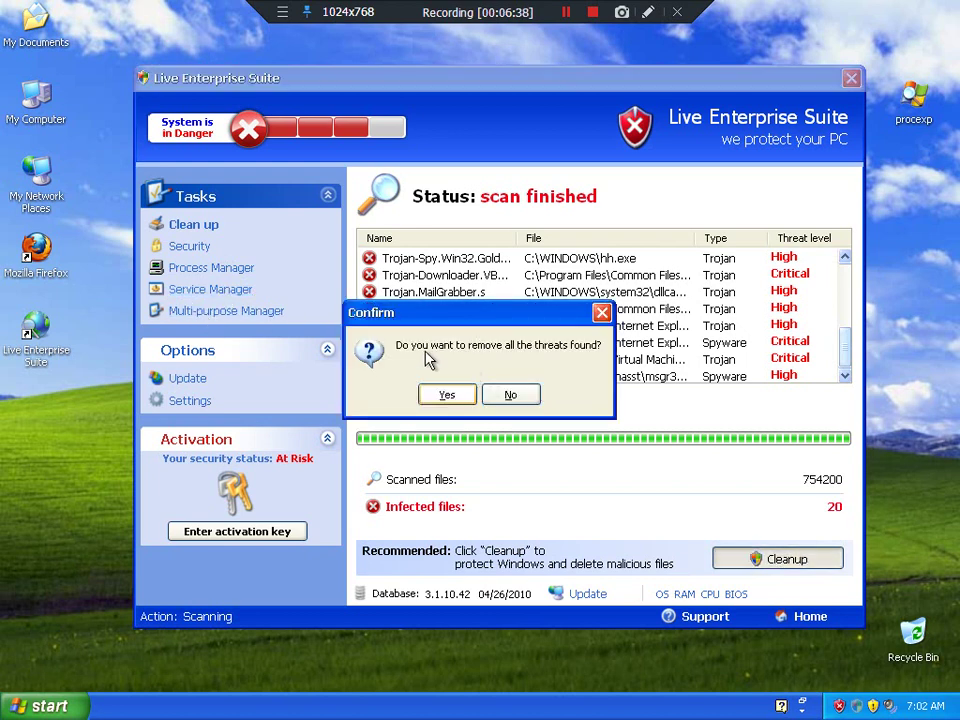
left_click(510, 395)
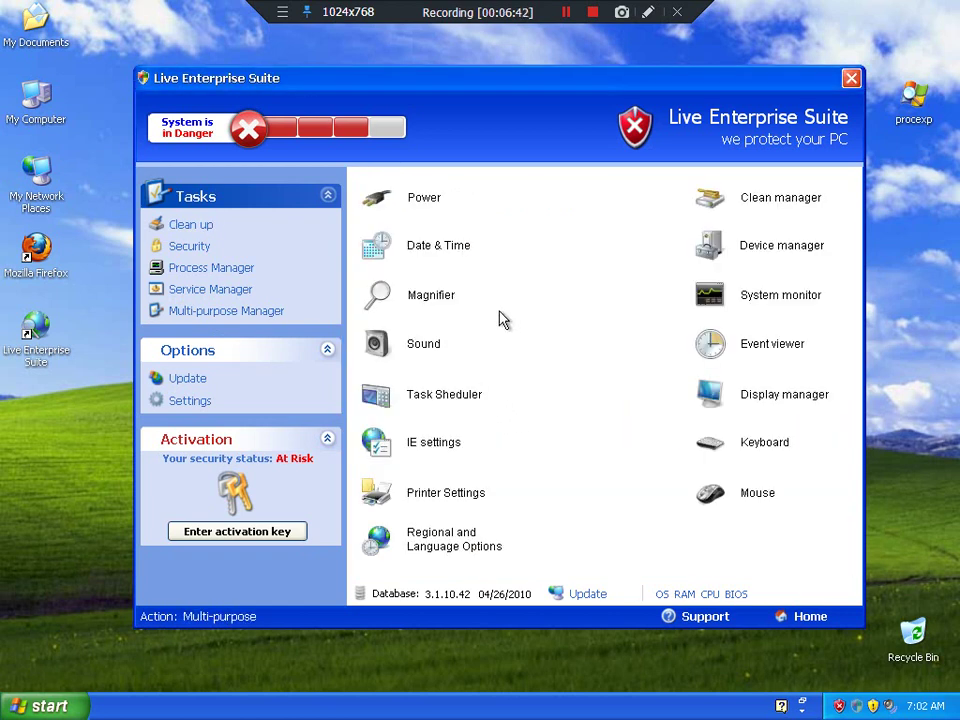
Step: Try the Date & Time tool, closing the trial nag and postponing free-version registration
left_click(434, 250)
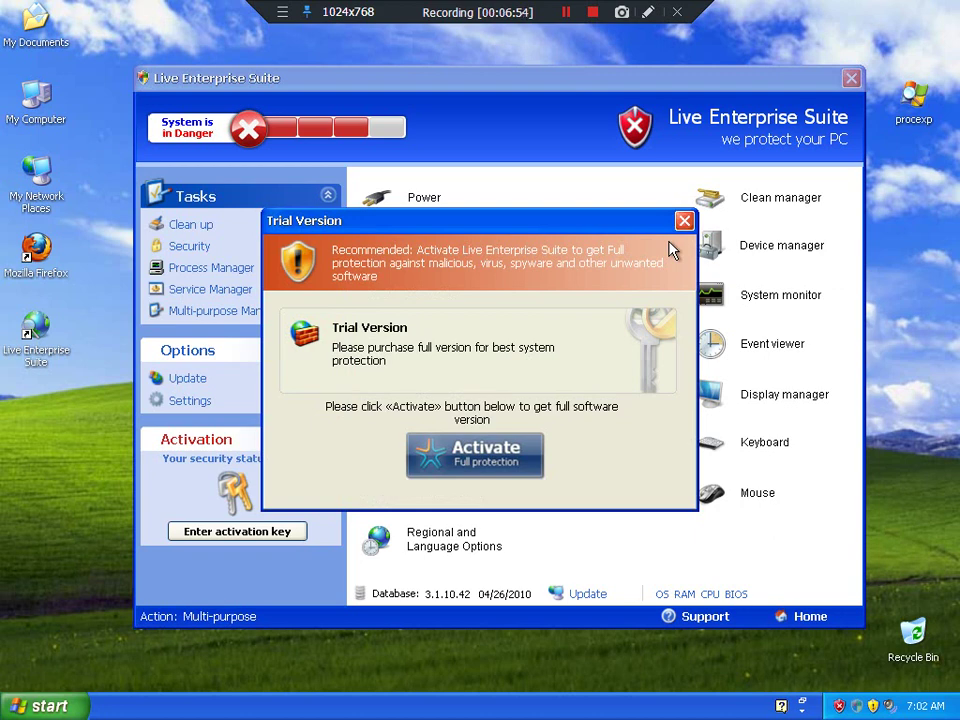
left_click(683, 220)
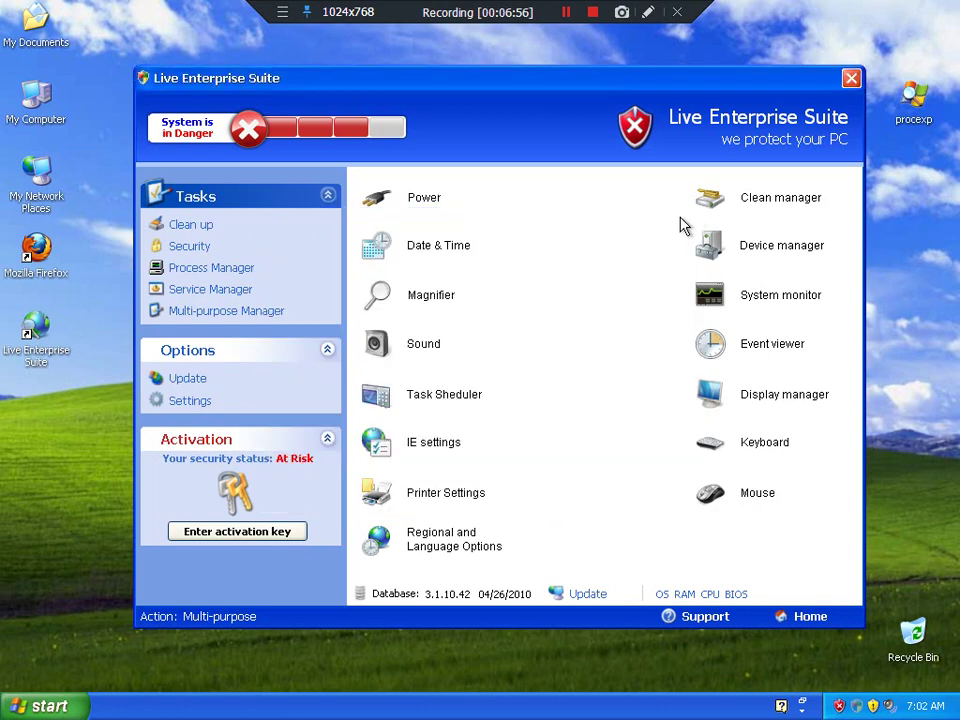
left_click(438, 252)
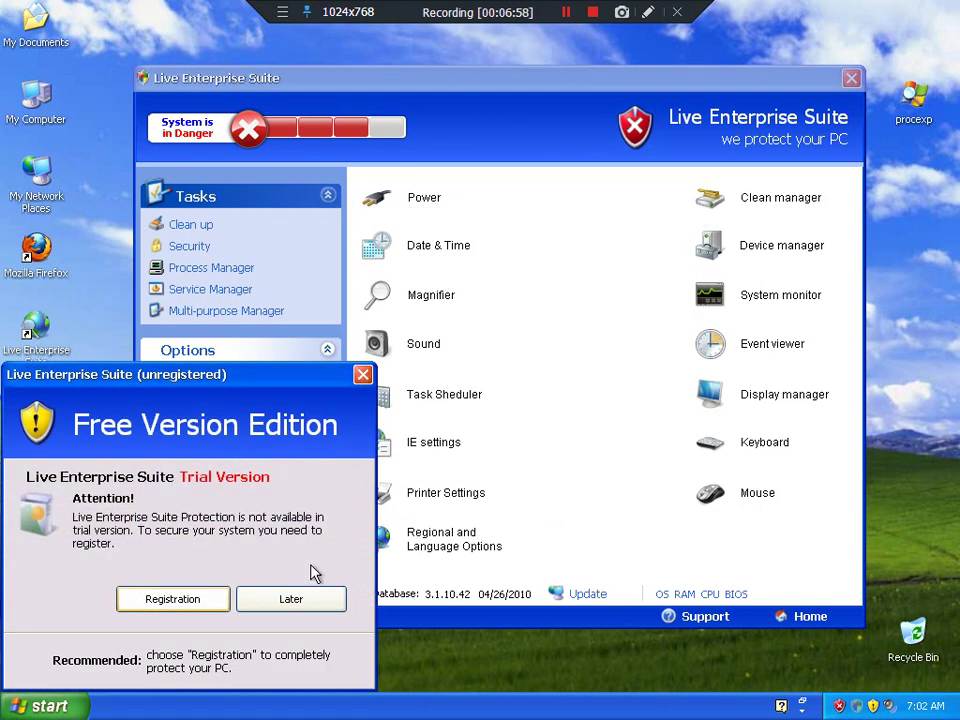
left_click(300, 603)
left_click(431, 254)
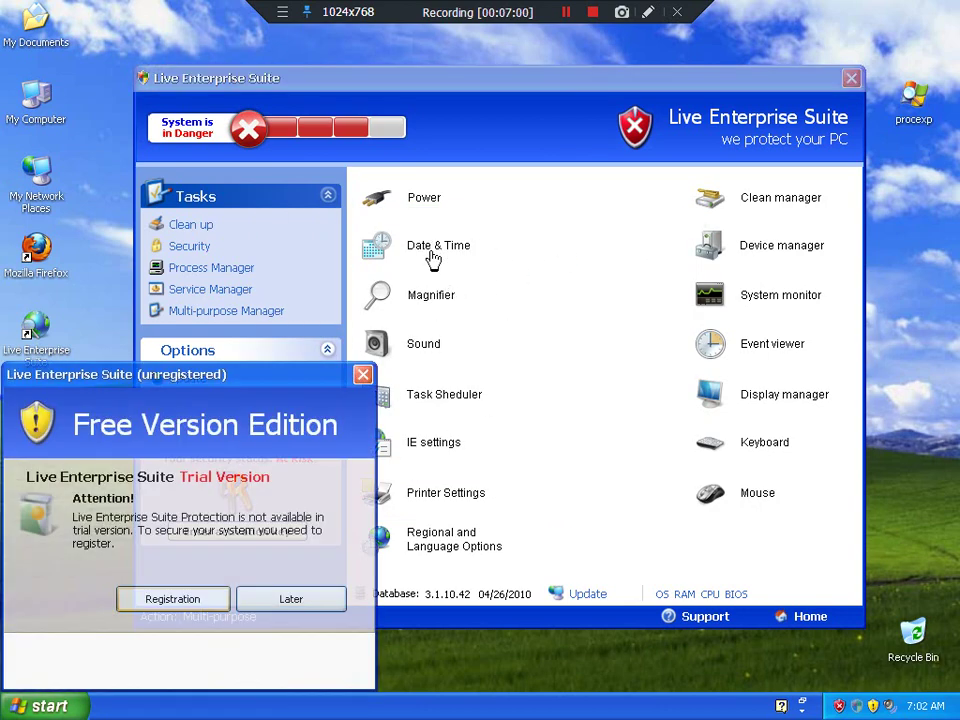
left_click(362, 374)
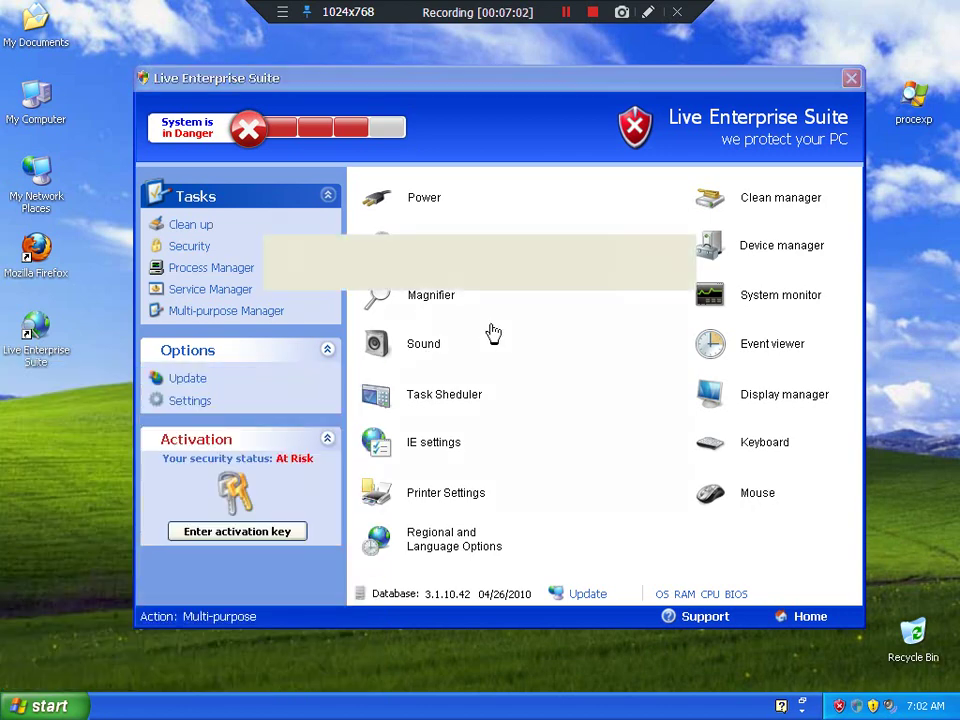
left_click(683, 222)
Step: Retry Date & Time and a system tool, closing each trial nag and the Free Version Edition nag
left_click(450, 252)
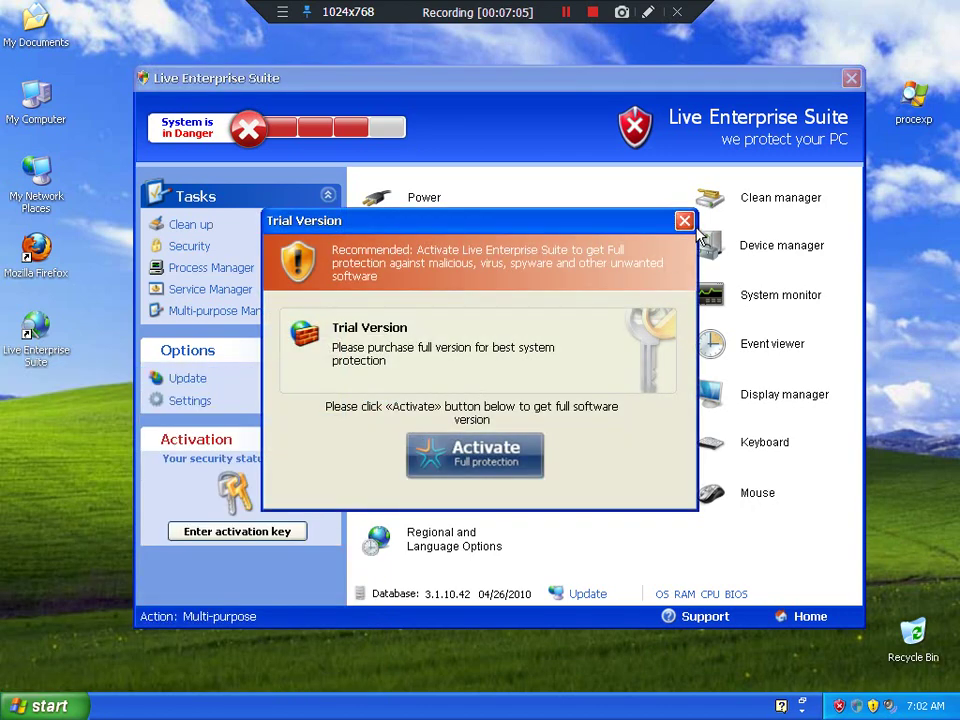
left_click(685, 221)
left_click(424, 252)
left_click(685, 220)
left_click(375, 286)
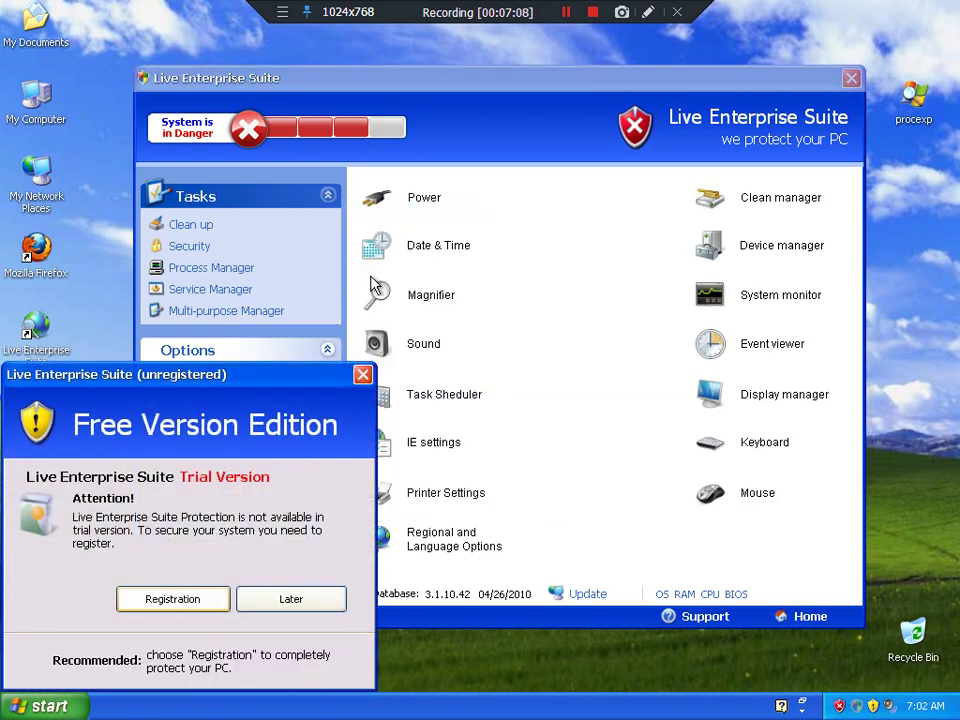
left_click(363, 376)
left_click(925, 708)
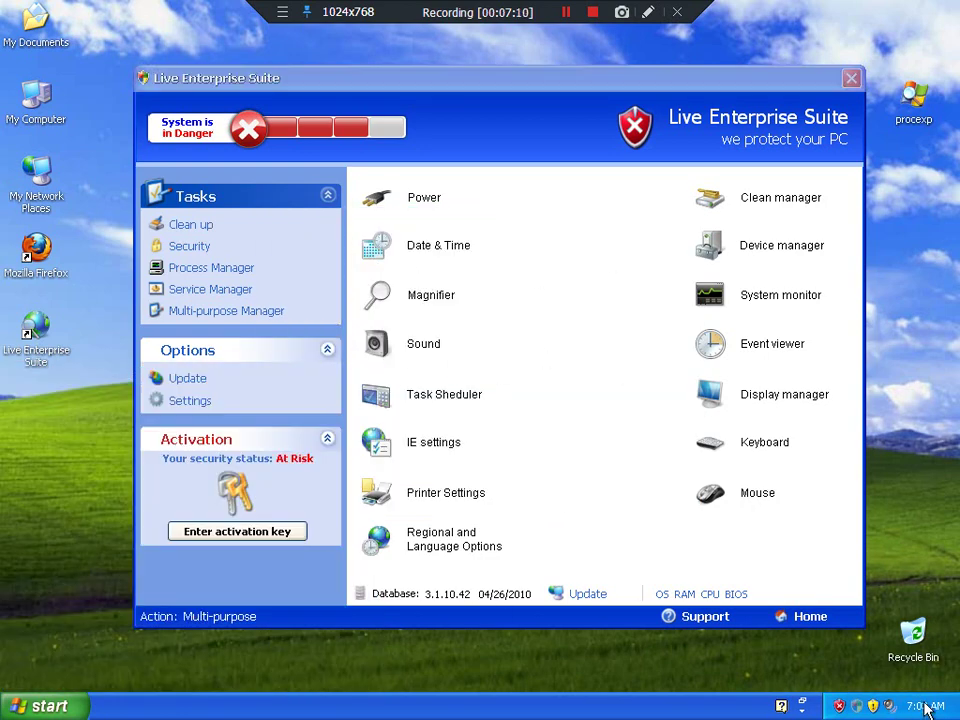
Step: View the OS, RAM, CPU and BIOS information, then launch Process Manager
left_click(662, 595)
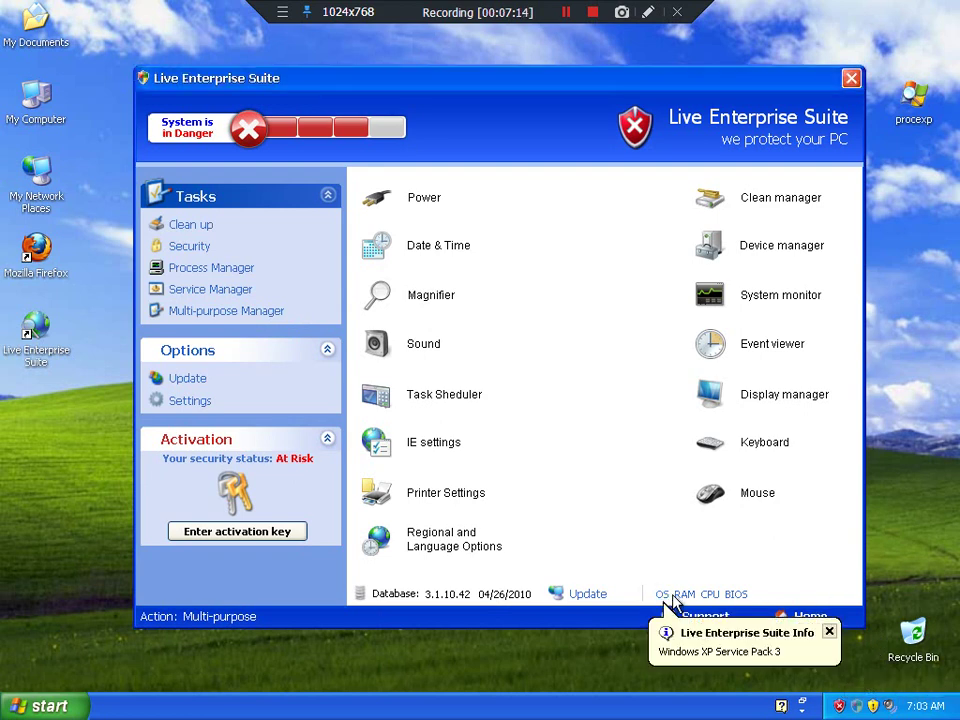
left_click(685, 596)
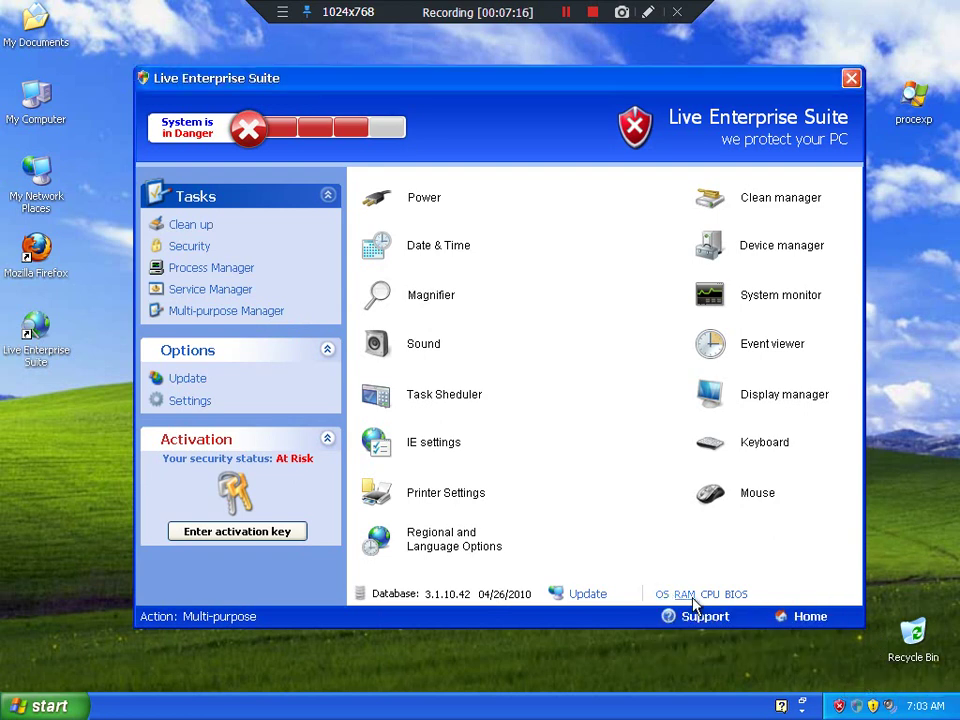
left_click(712, 597)
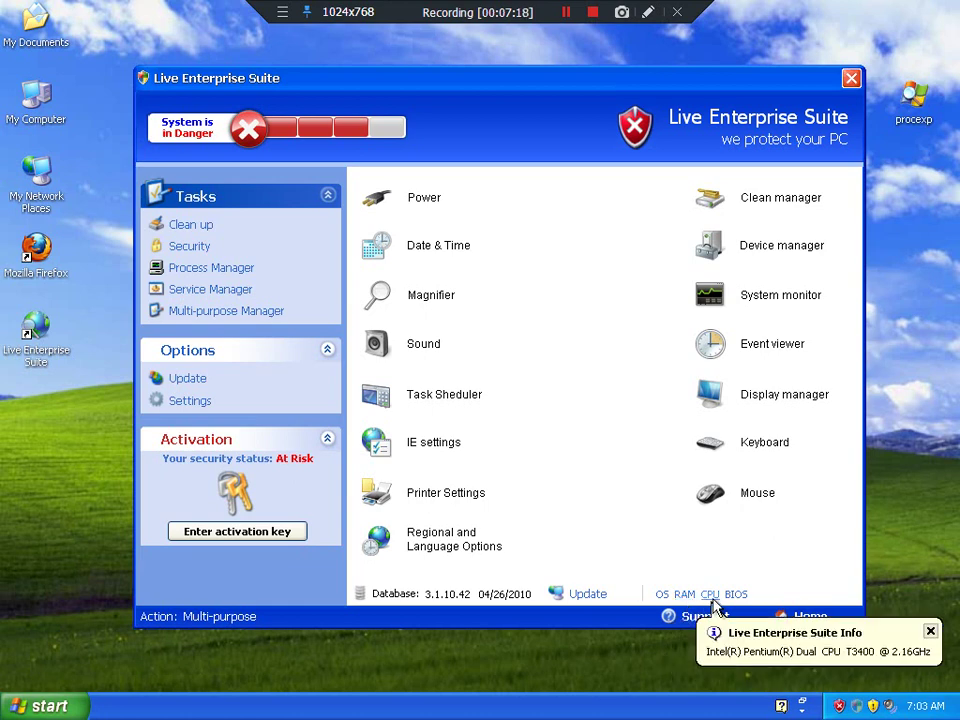
left_click(733, 597)
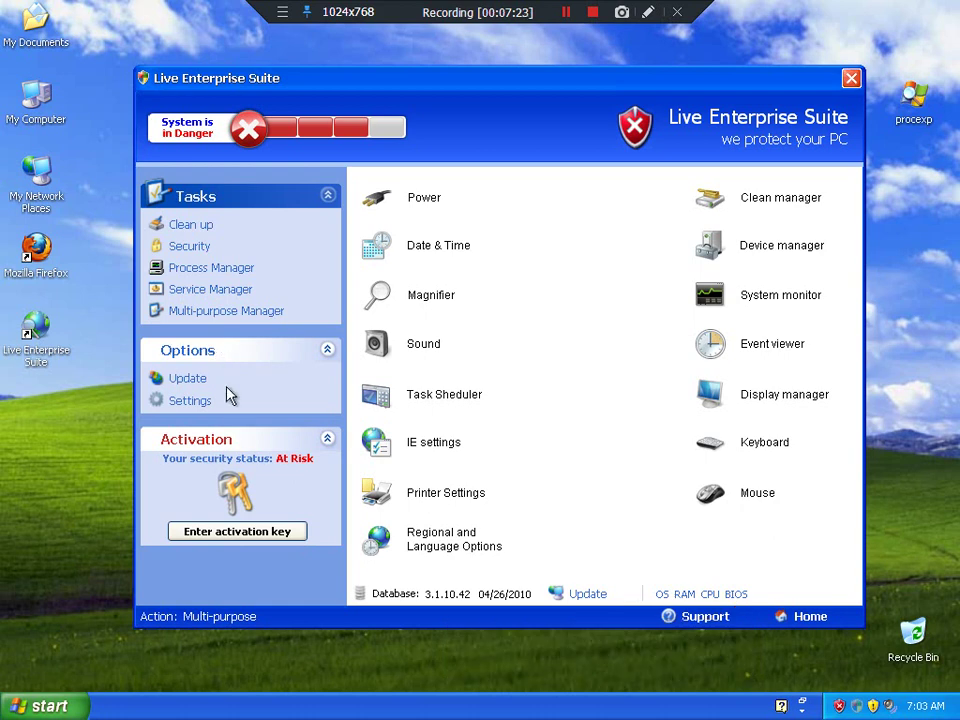
left_click(226, 267)
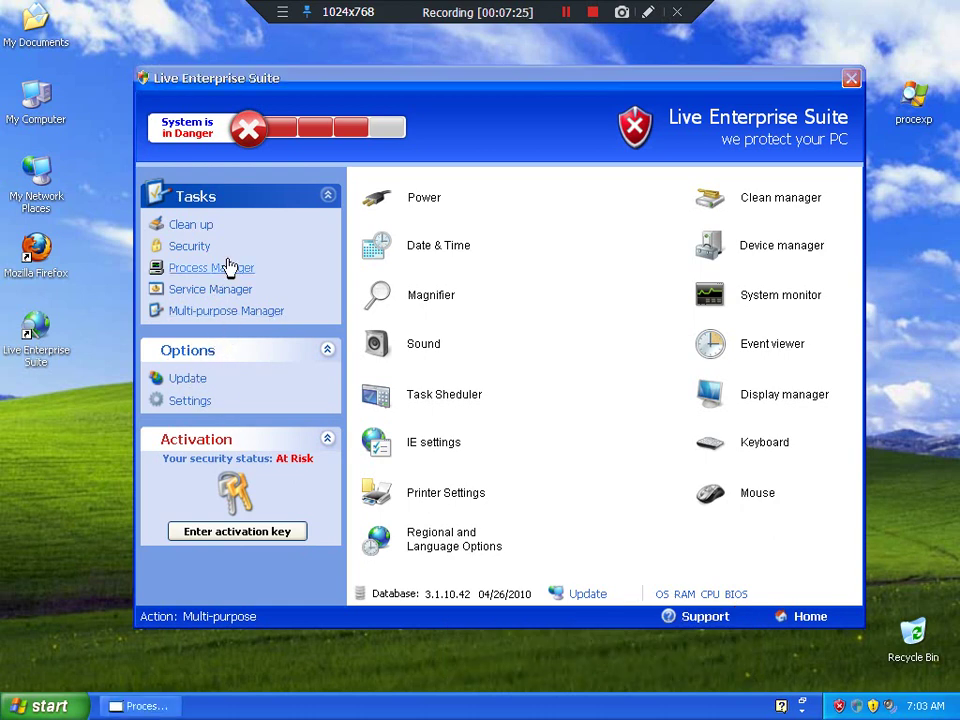
Step: Bring up Process Manager and select the ctfmon.exe process
left_click(156, 341)
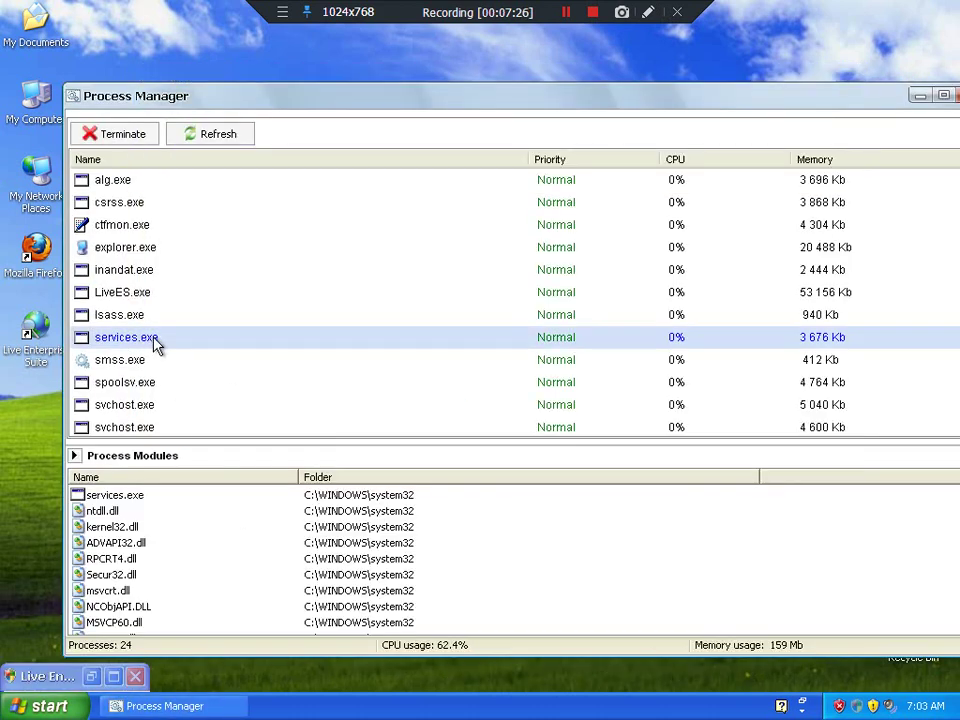
right_click(315, 712)
left_click(328, 665)
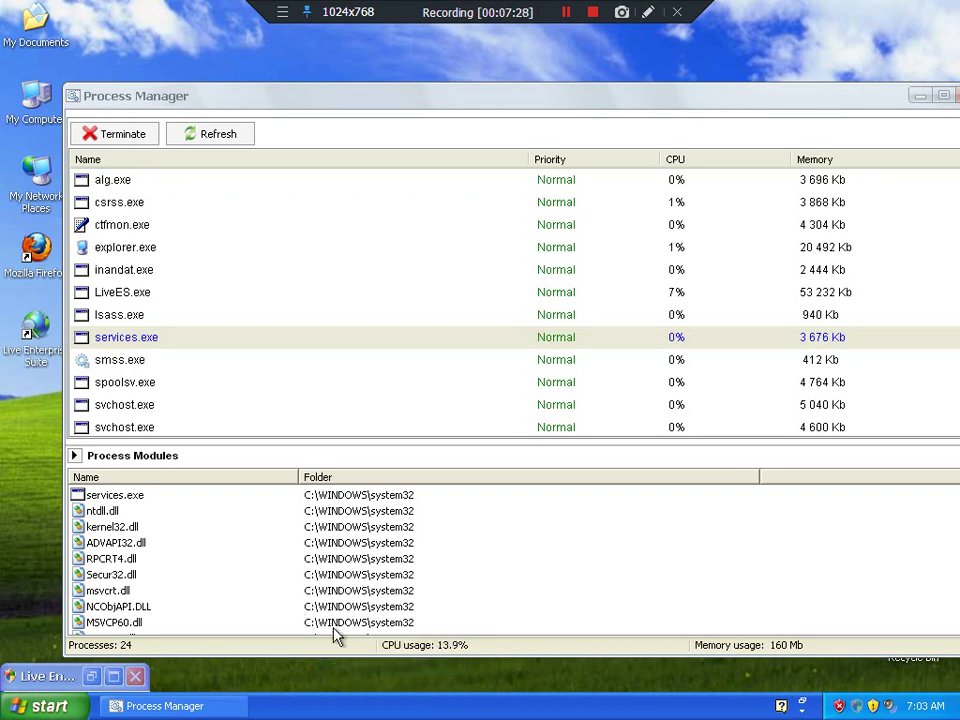
left_click(146, 224)
scroll(154, 236, "down", 3)
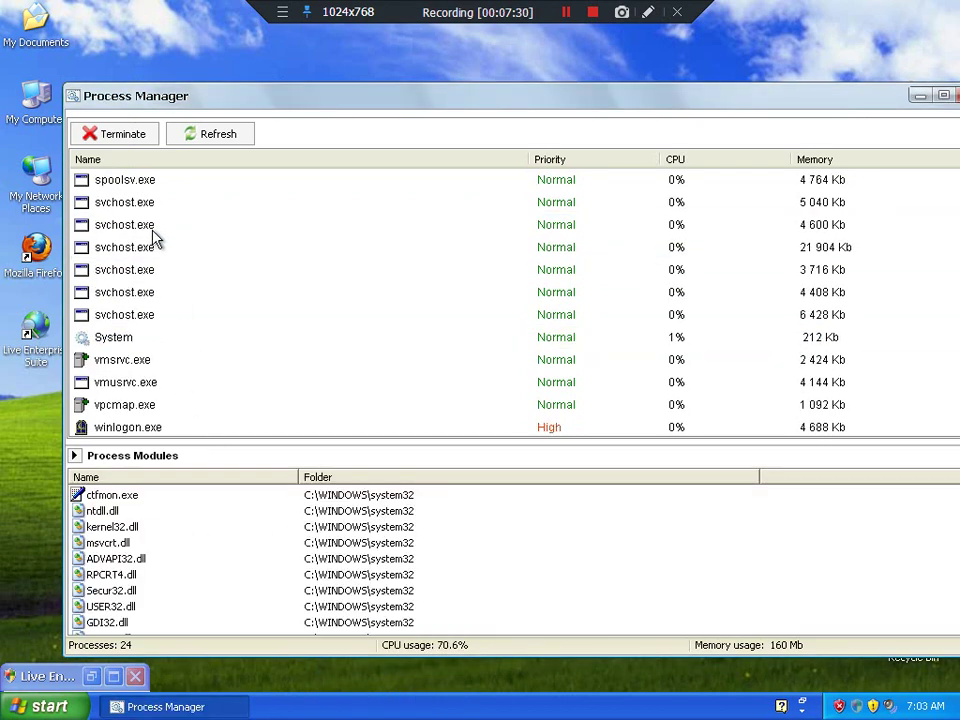
scroll(152, 260, "up", 2)
scroll(150, 260, "up", 2)
Step: Try viewing ctfmon.exe's information and raising its priority to High, dismissing the Trial Version popups
right_click(113, 225)
mouse_move(146, 261)
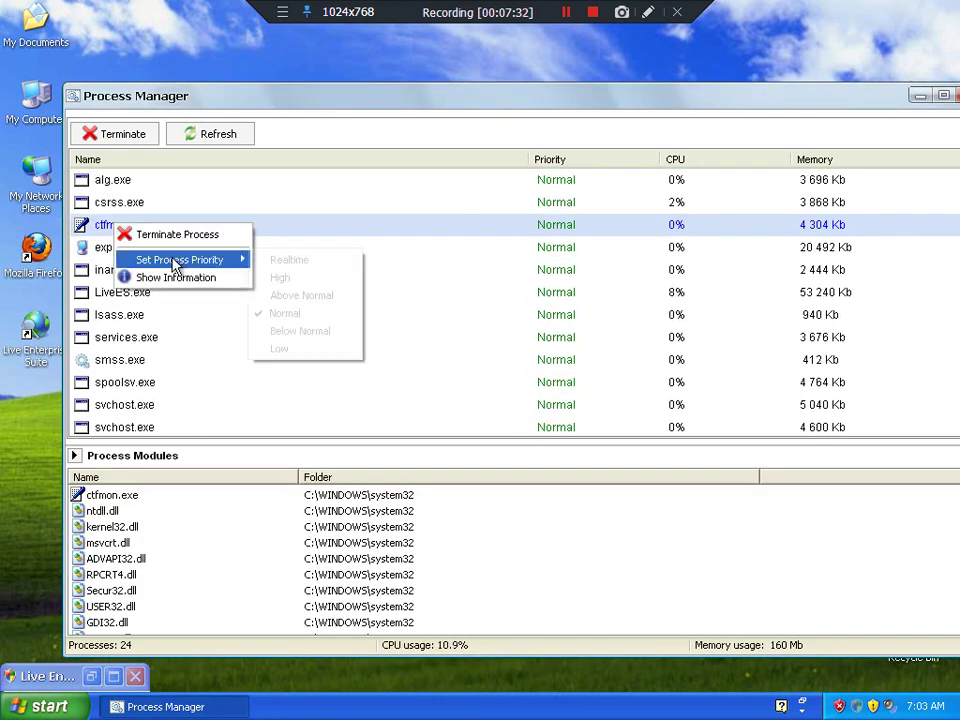
left_click(182, 278)
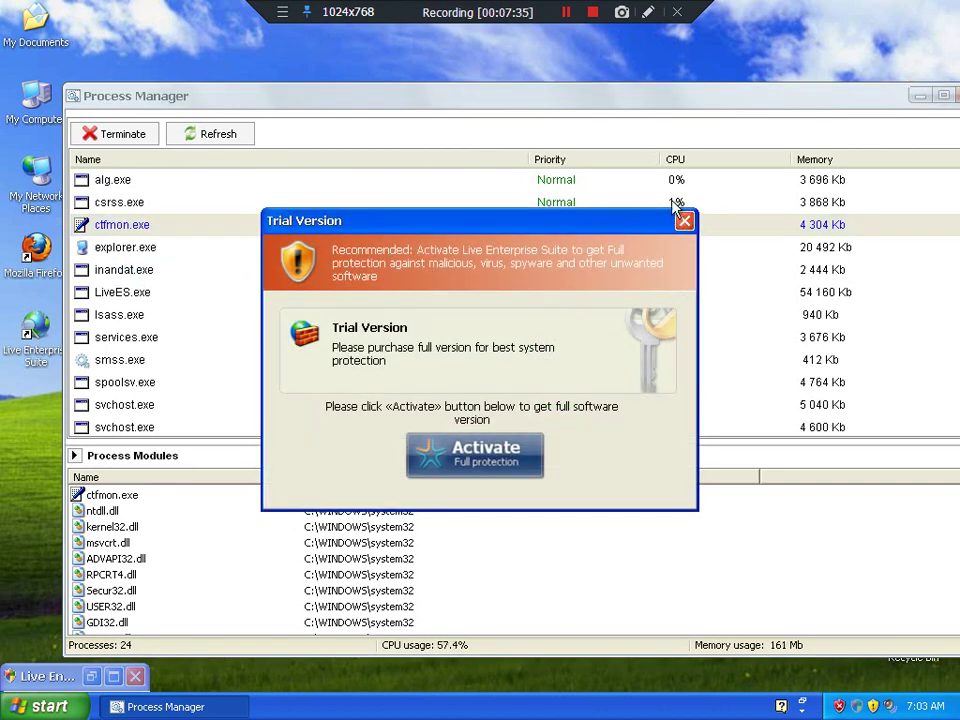
key("Escape")
right_click(548, 223)
mouse_move(580, 255)
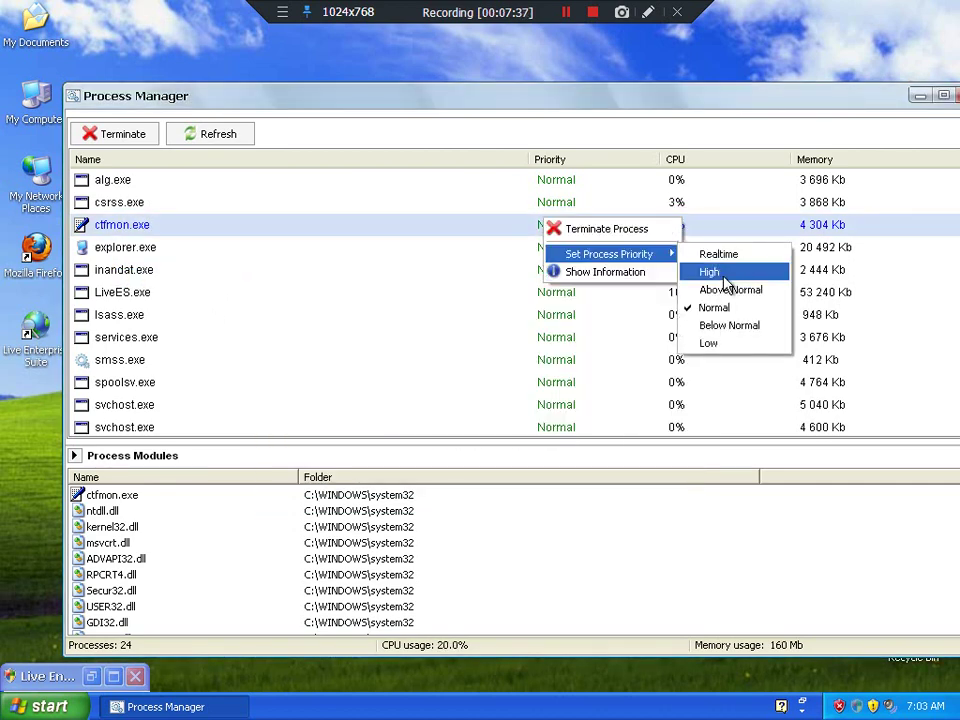
left_click(725, 272)
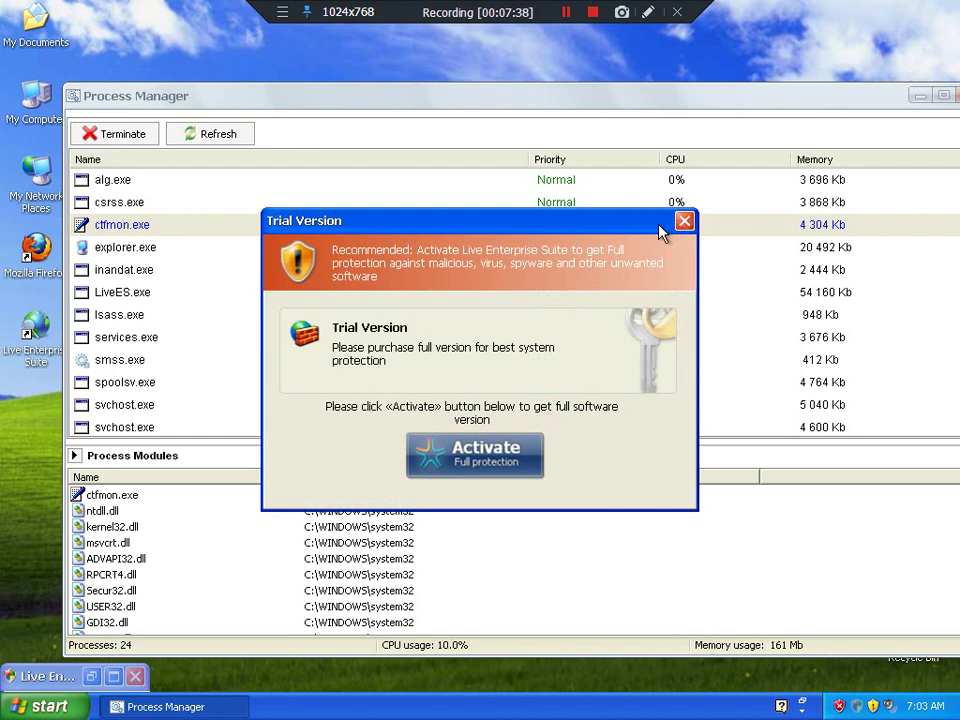
right_click(682, 219)
left_click(690, 257)
Step: Attempt to terminate ctfmon.exe, closing the Trial Version popups that block it
right_click(185, 227)
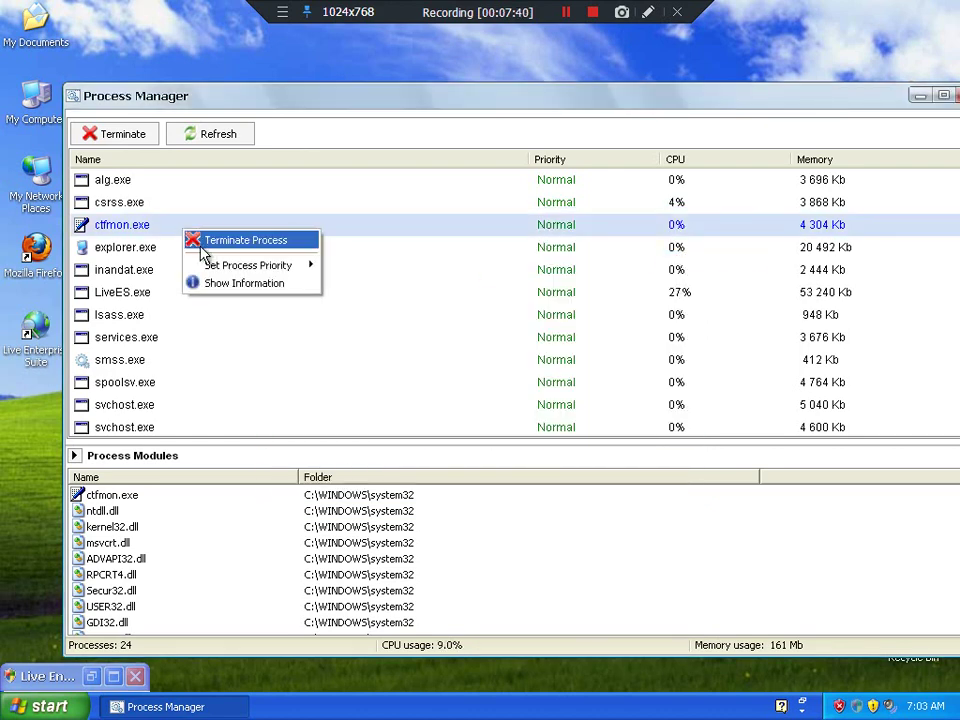
left_click(210, 240)
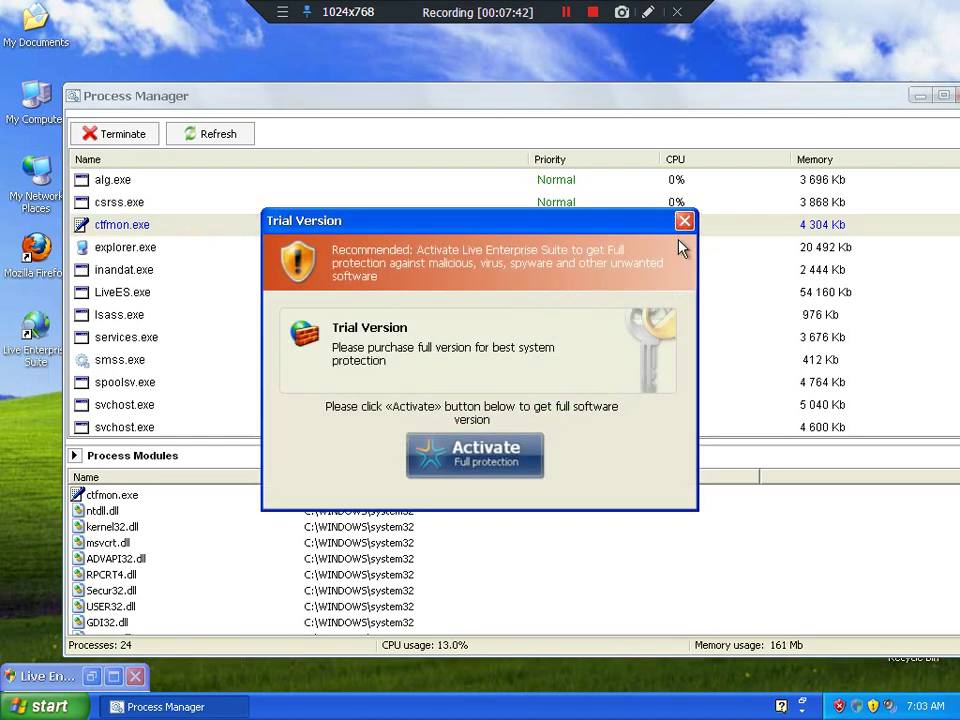
left_click(684, 221)
left_click_drag(150, 96, 110, 88)
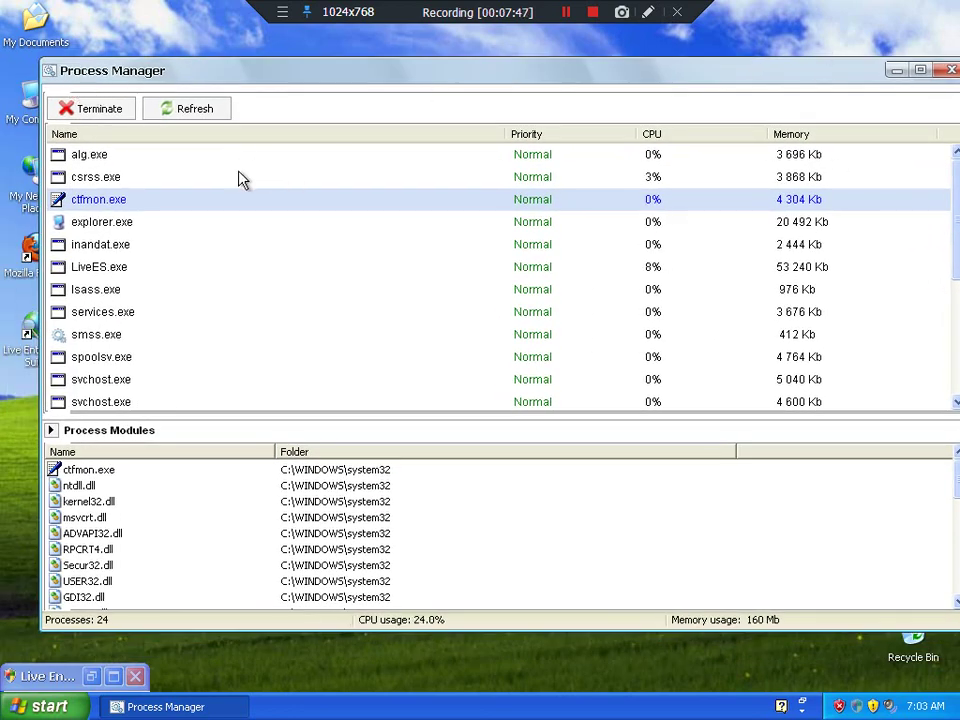
left_click(99, 108)
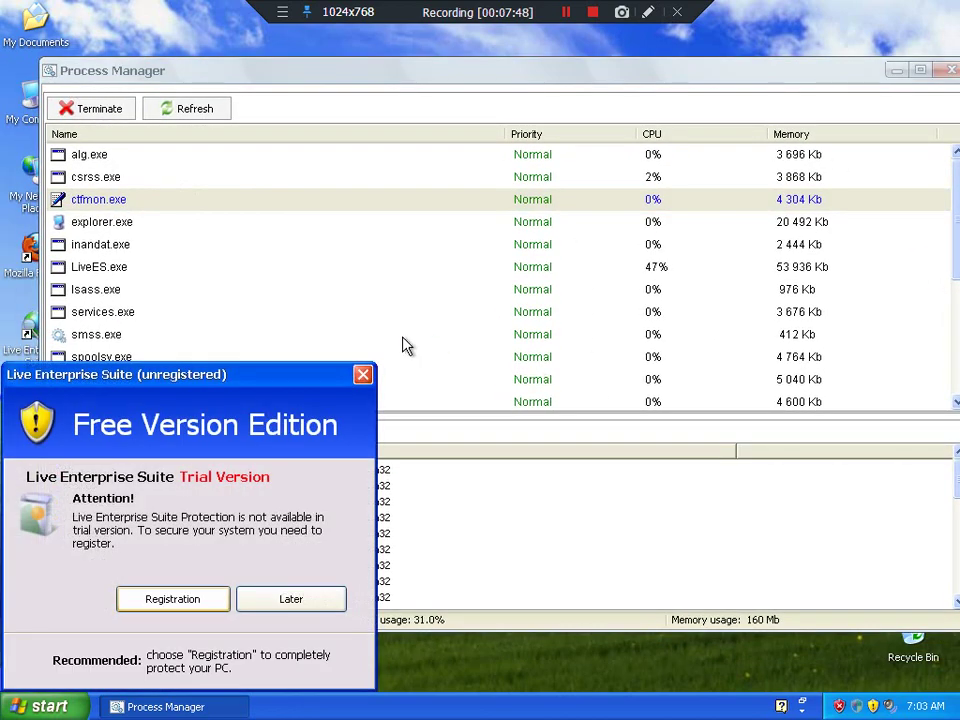
left_click(283, 592)
Step: Inspect inandat.exe's modules and open its file location in My Documents
right_click(156, 266)
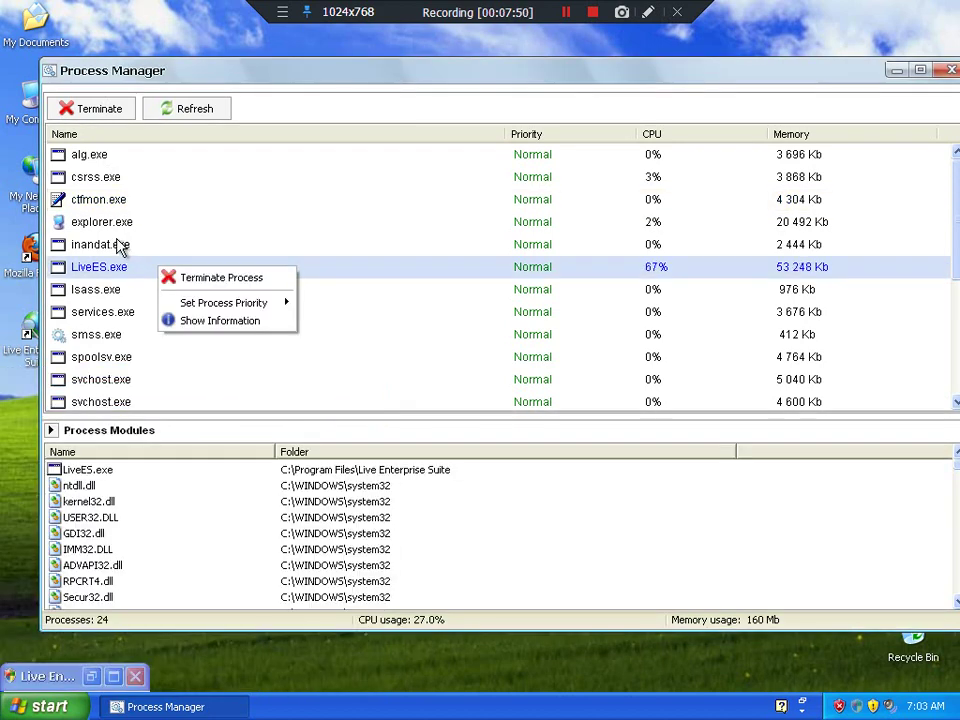
left_click(118, 246)
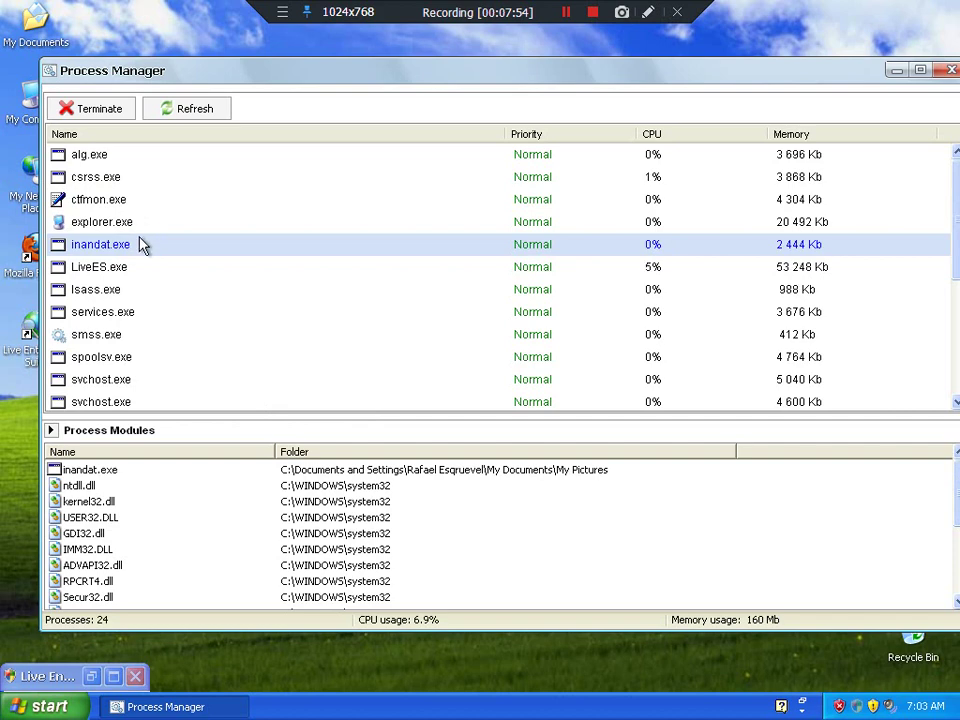
scroll(138, 246, "down", 4)
scroll(136, 250, "up", 4)
Step: Browse My Pictures_ and My Pictures in My Documents, and select the inandat application file
double_click(38, 14)
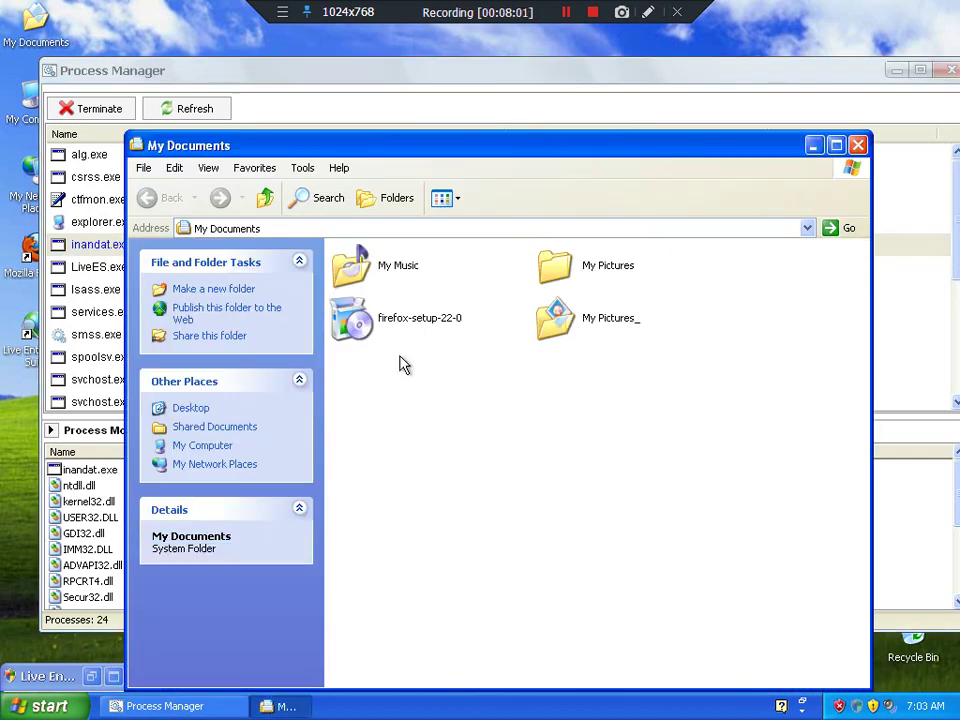
left_click(586, 317)
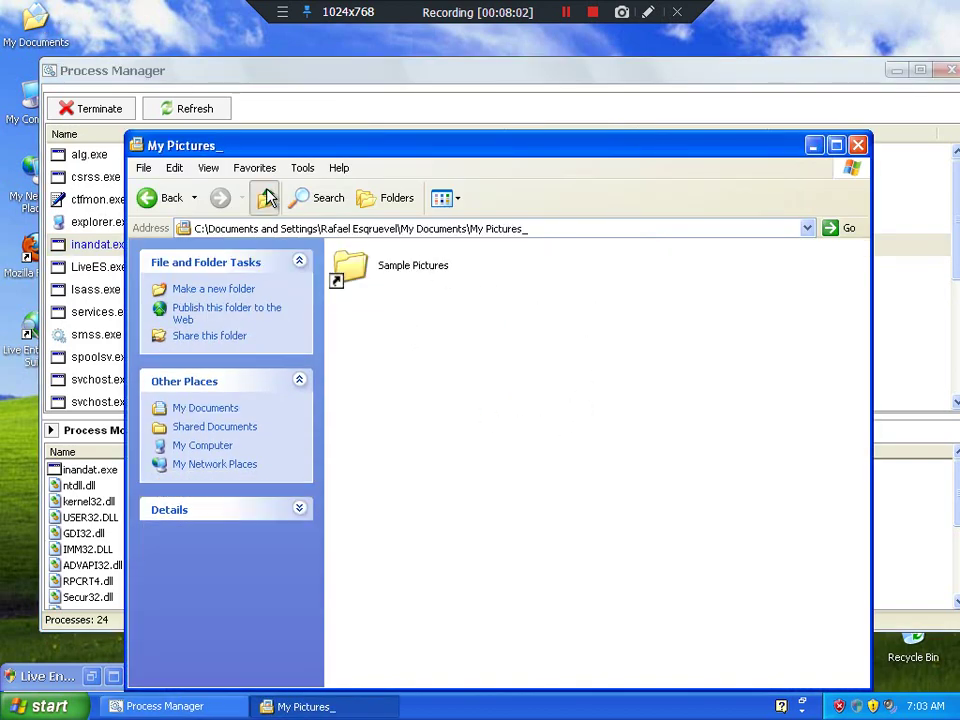
left_click(265, 197)
double_click(580, 266)
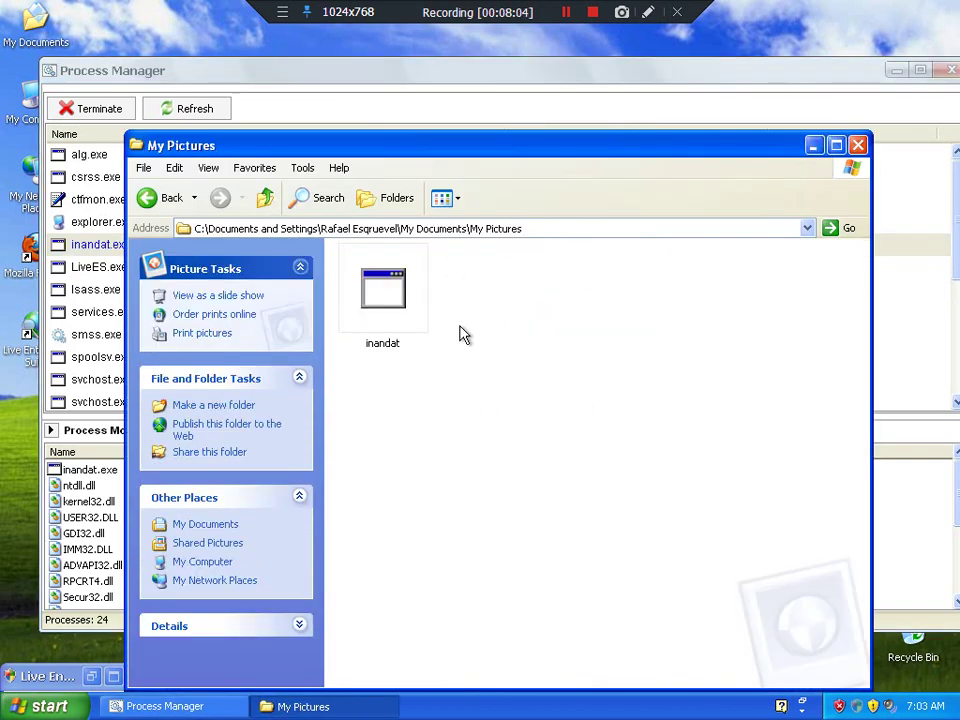
left_click(254, 592)
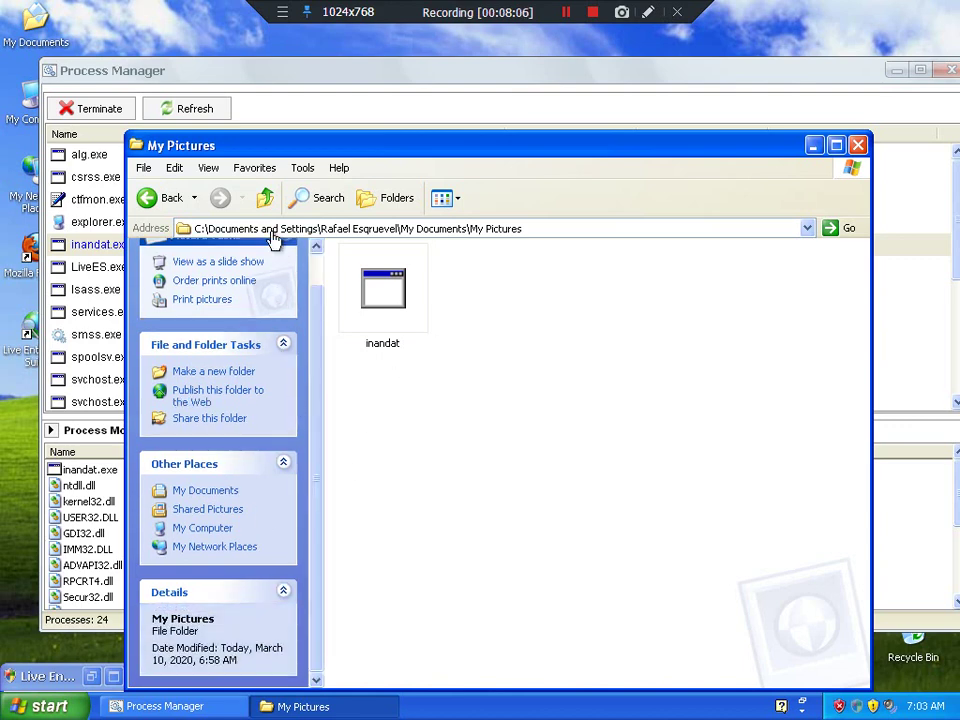
left_click(266, 198)
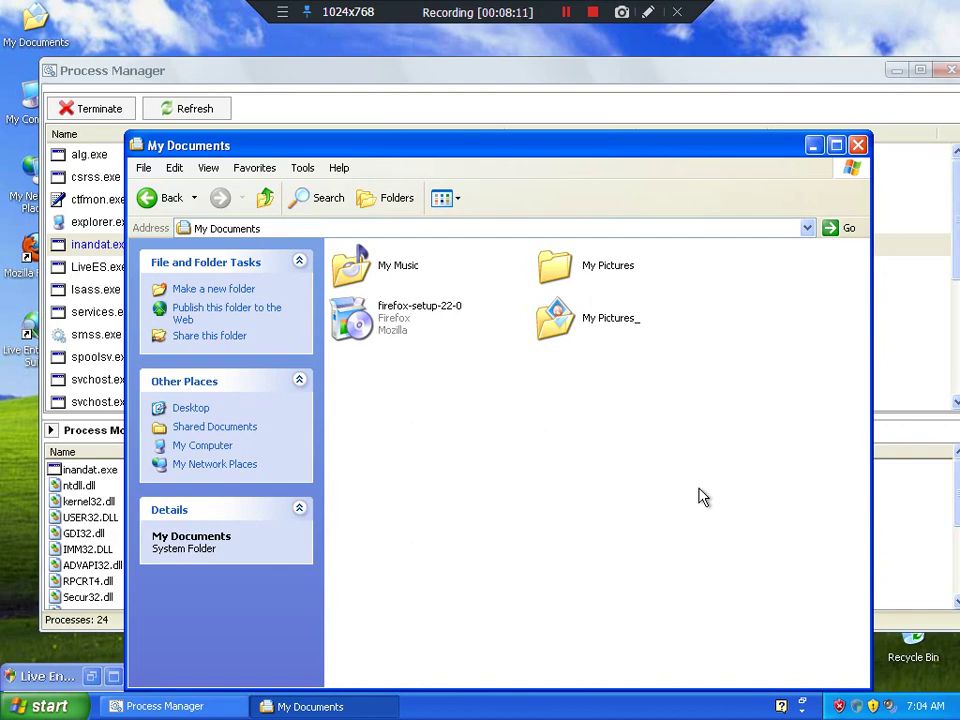
mouse_move(616, 346)
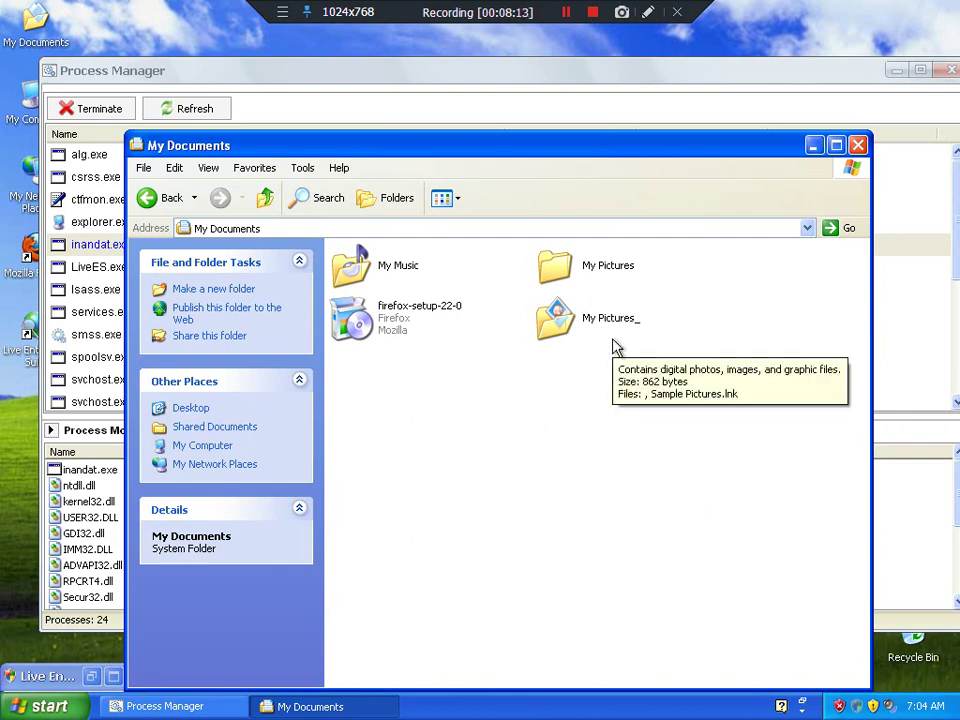
double_click(578, 265)
left_click(398, 266)
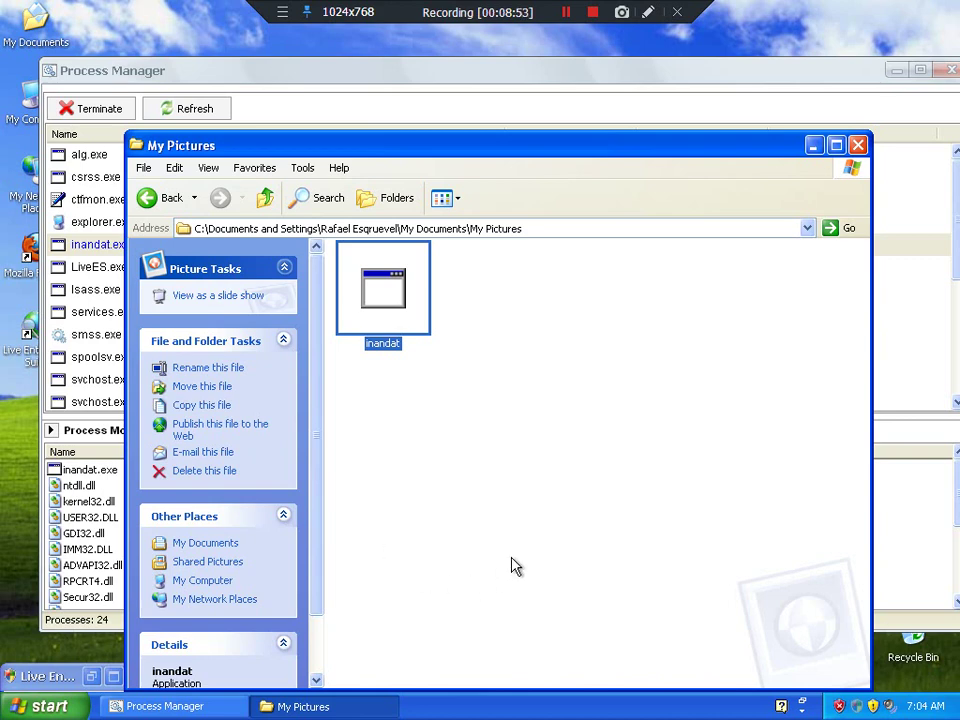
Step: Close the My Pictures window and Process Manager, and restore the Live Enterprise Suite window
left_click(860, 146)
scroll(313, 287, "down", 4)
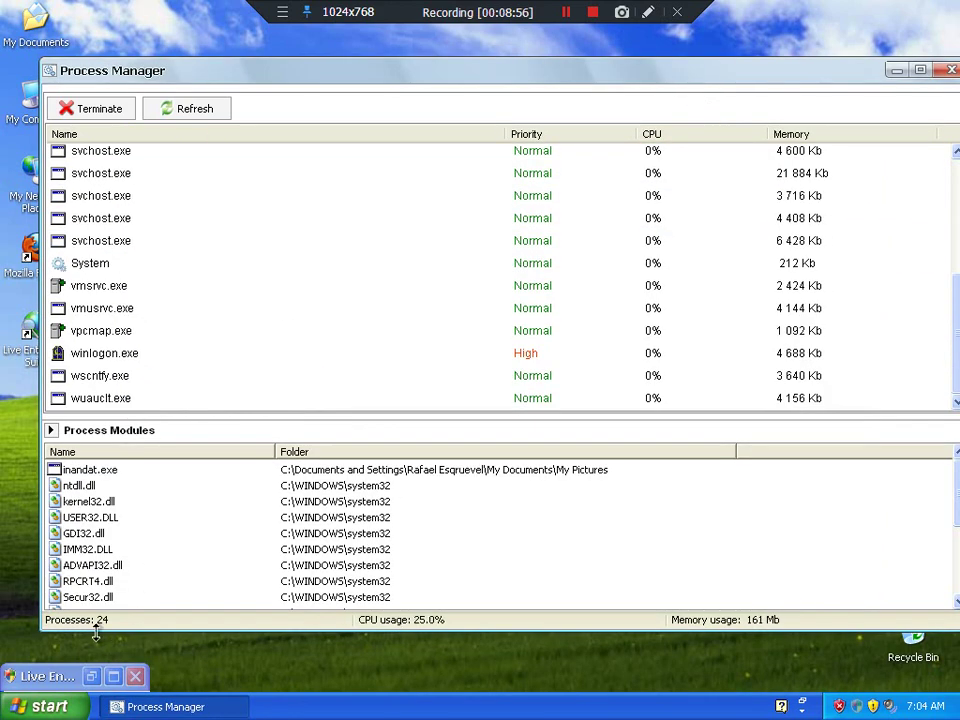
left_click_drag(105, 680, 255, 680)
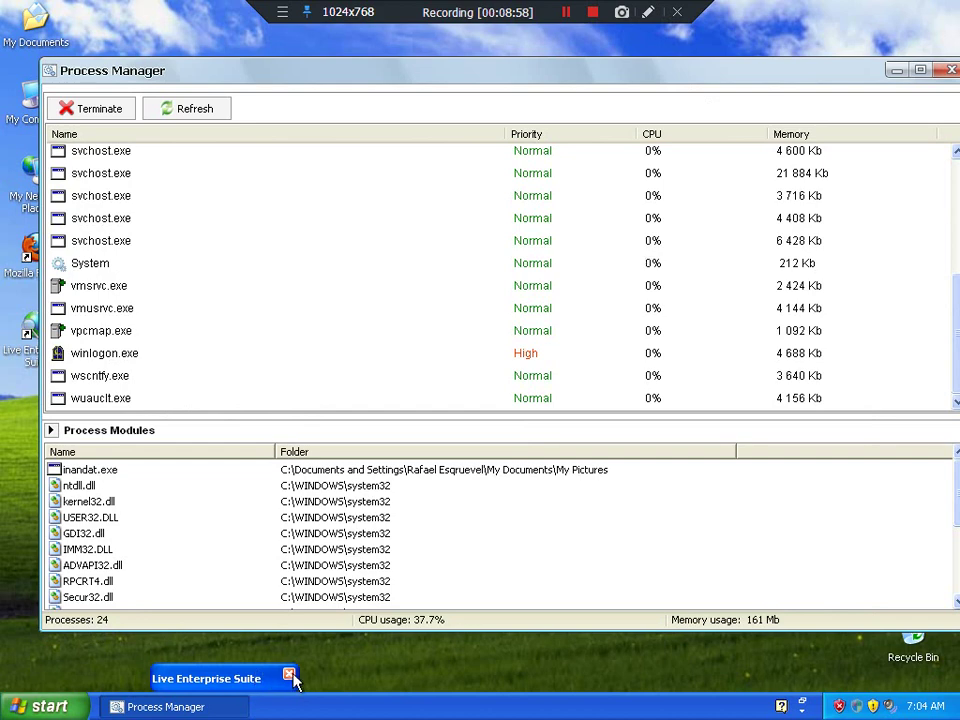
left_click(949, 70)
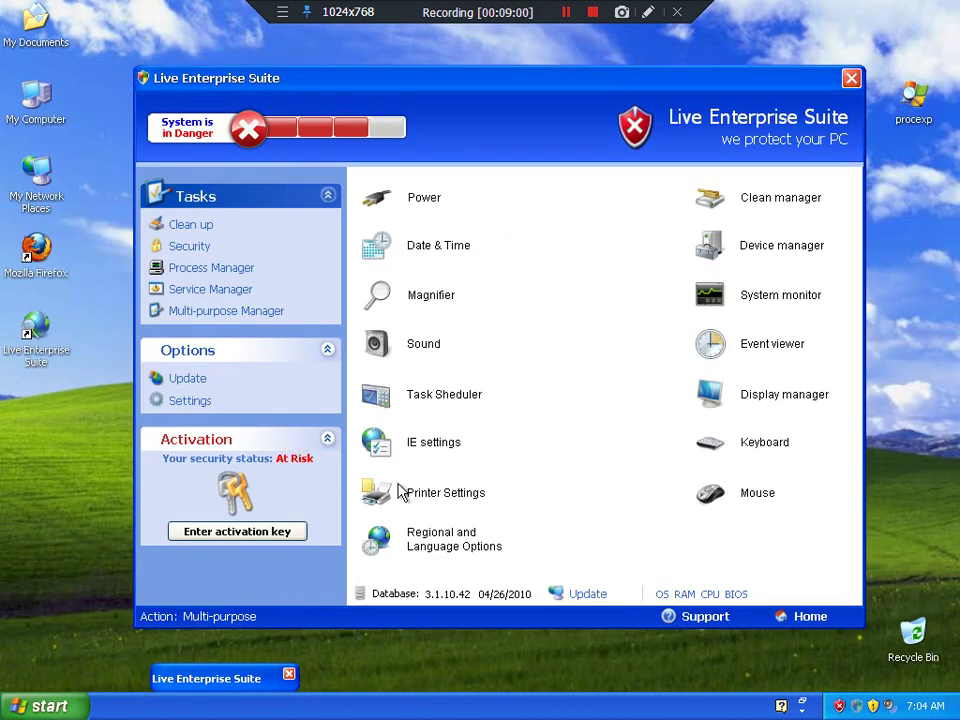
left_click(236, 682)
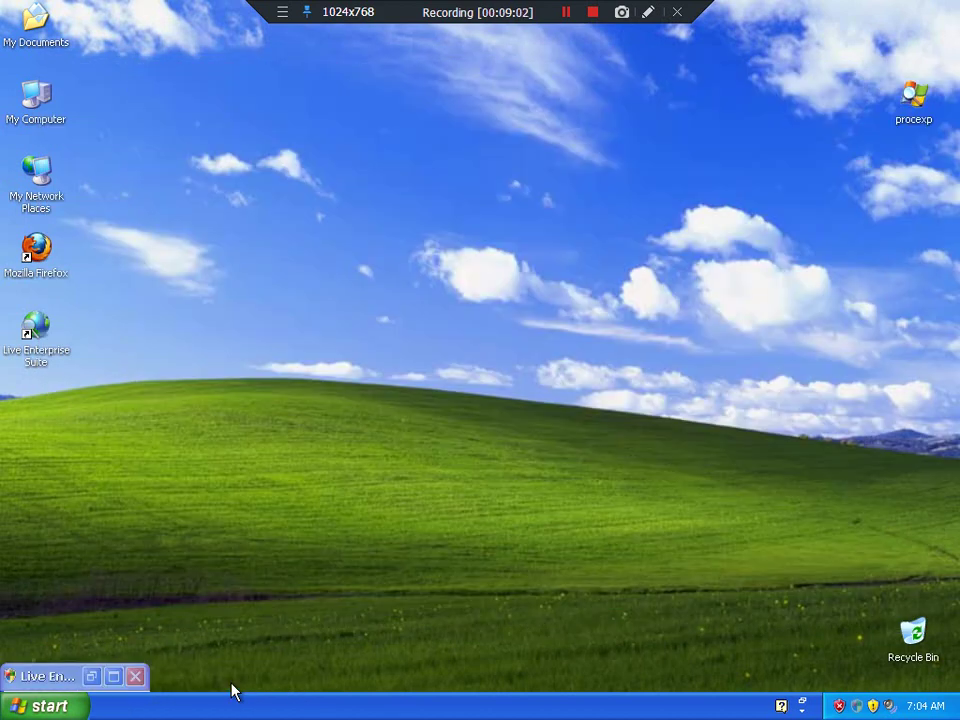
left_click(44, 686)
double_click(21, 686)
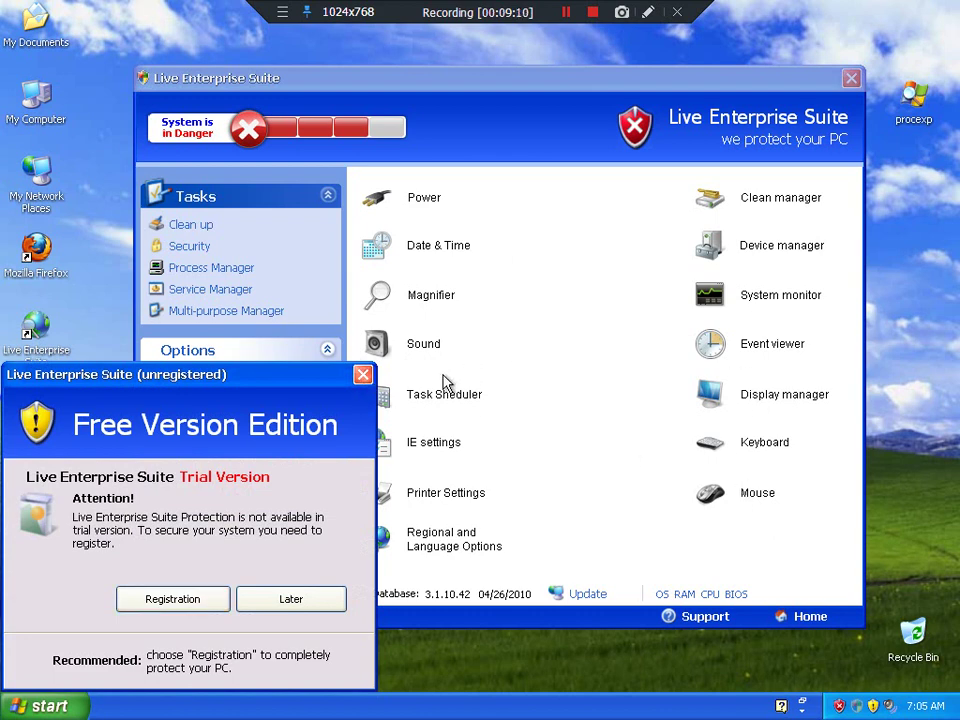
Step: Try checking for new virus databases on the Update page and dismiss the warning
left_click(188, 379)
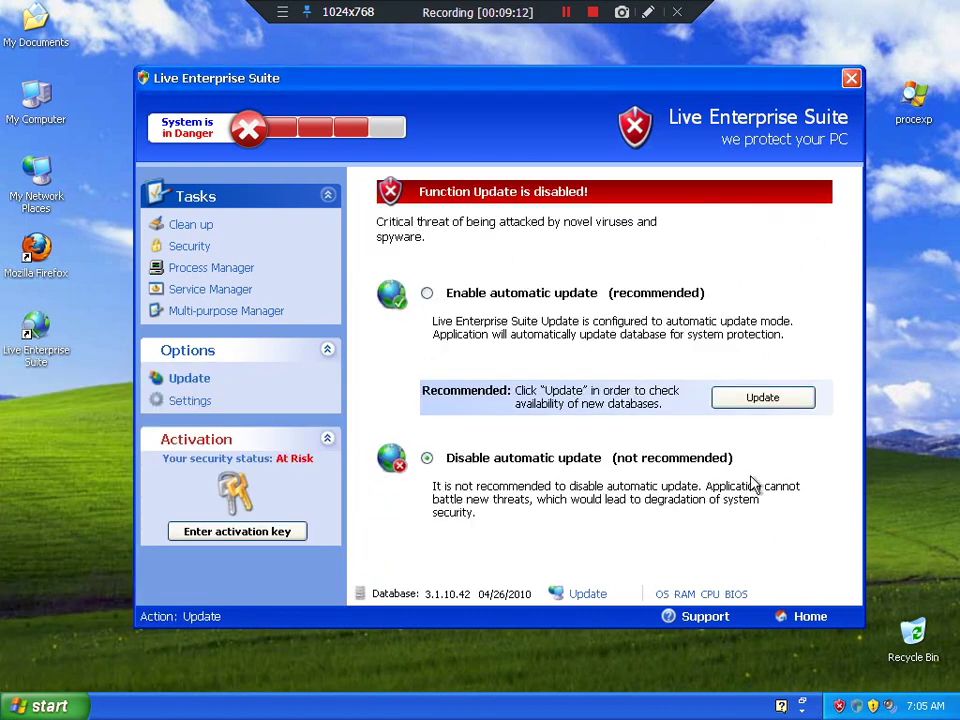
left_click(518, 298)
left_click(660, 412)
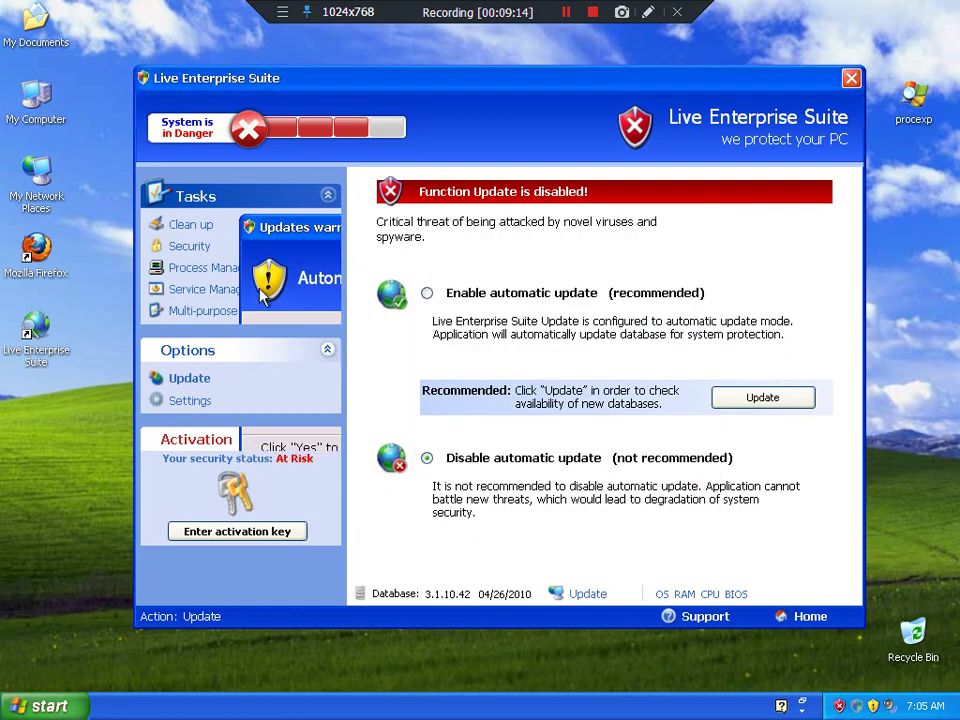
Step: Review settings (antirootkit, English language), then return to Update and decline registering now
left_click(198, 401)
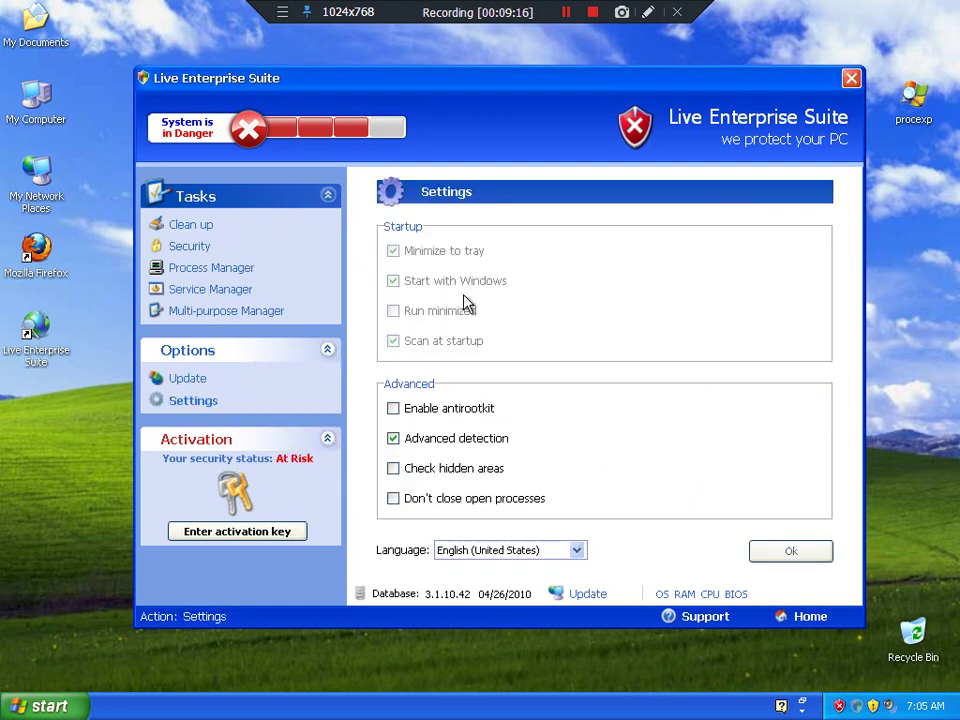
left_click(444, 406)
left_click(311, 600)
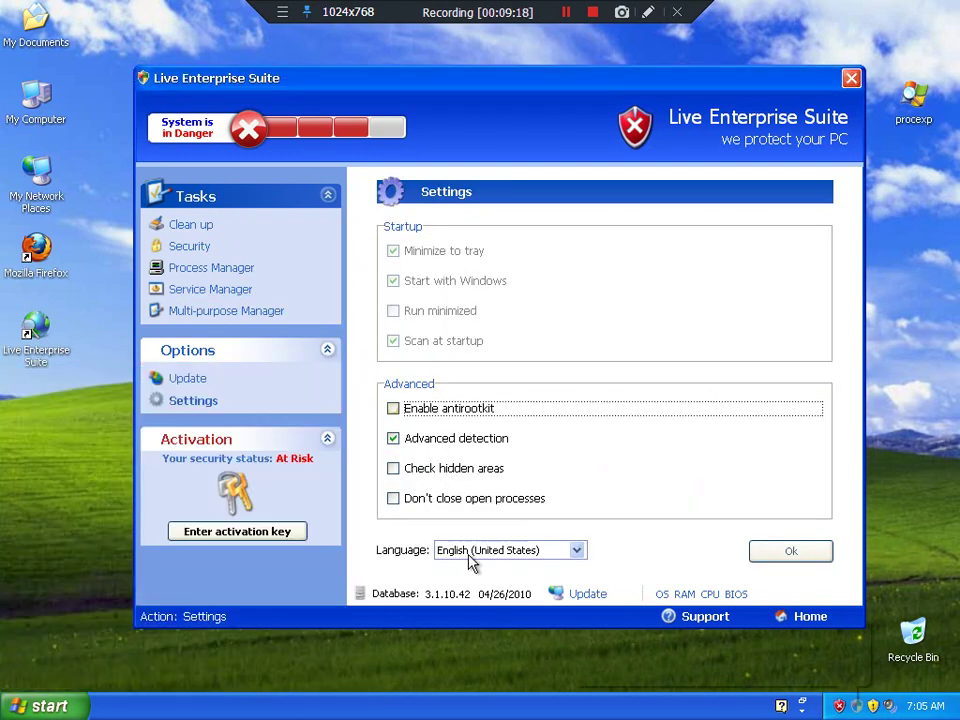
left_click(450, 553)
left_click(428, 562)
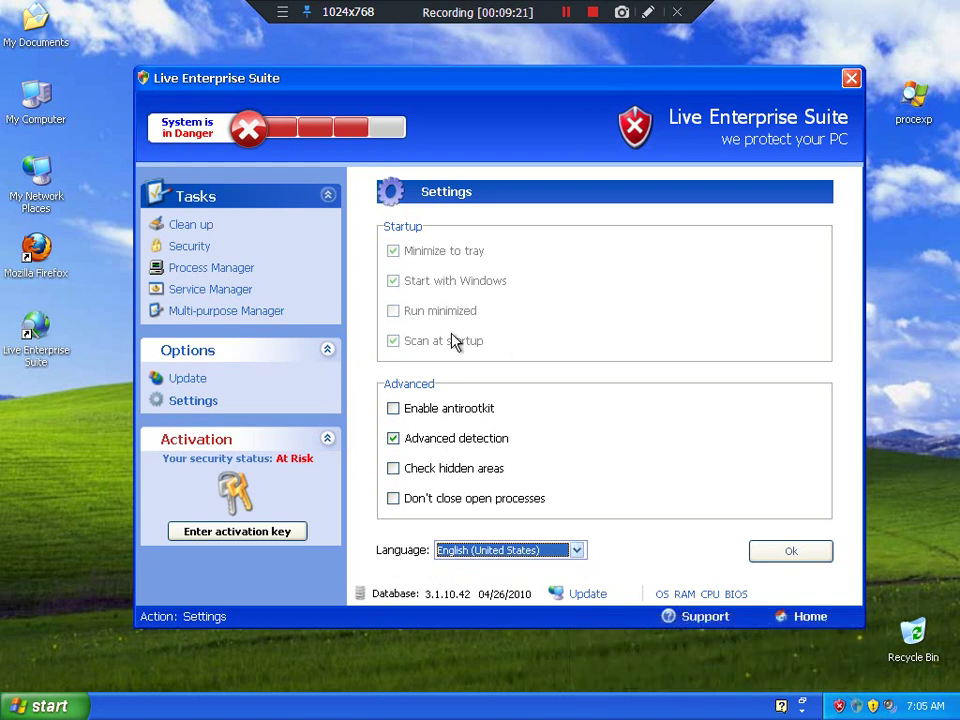
left_click(12, 704)
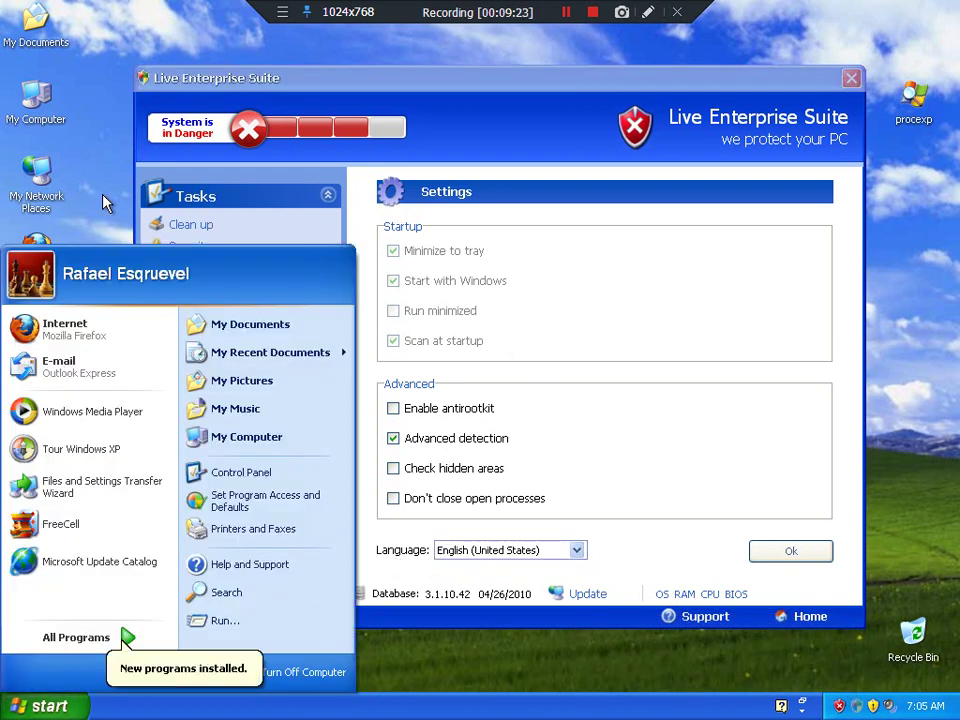
key("Escape")
left_click(250, 350)
left_click(192, 352)
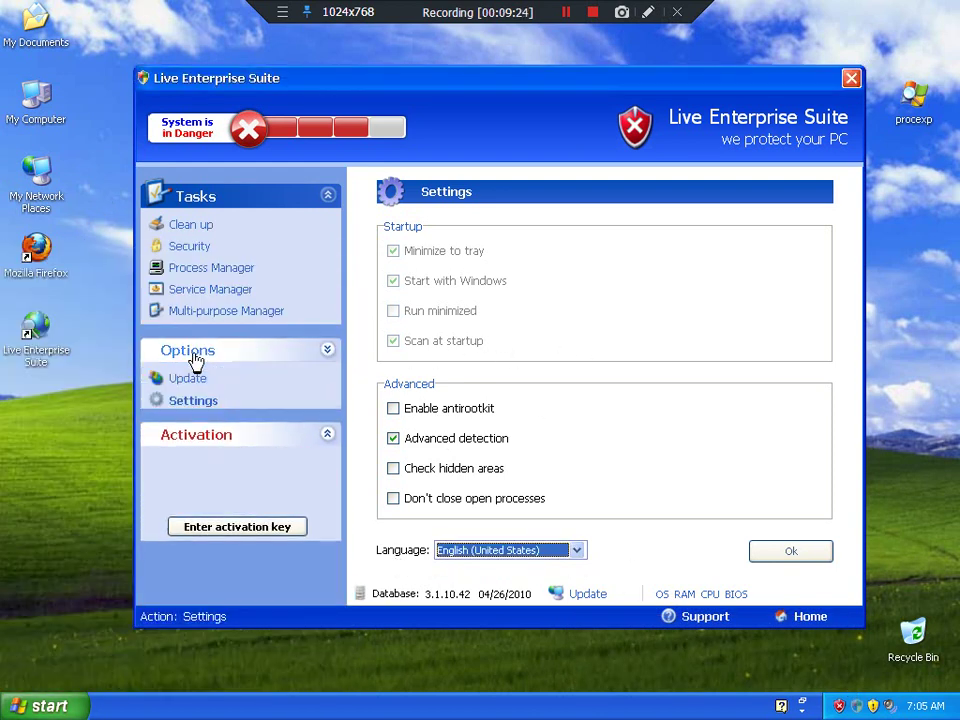
left_click(190, 380)
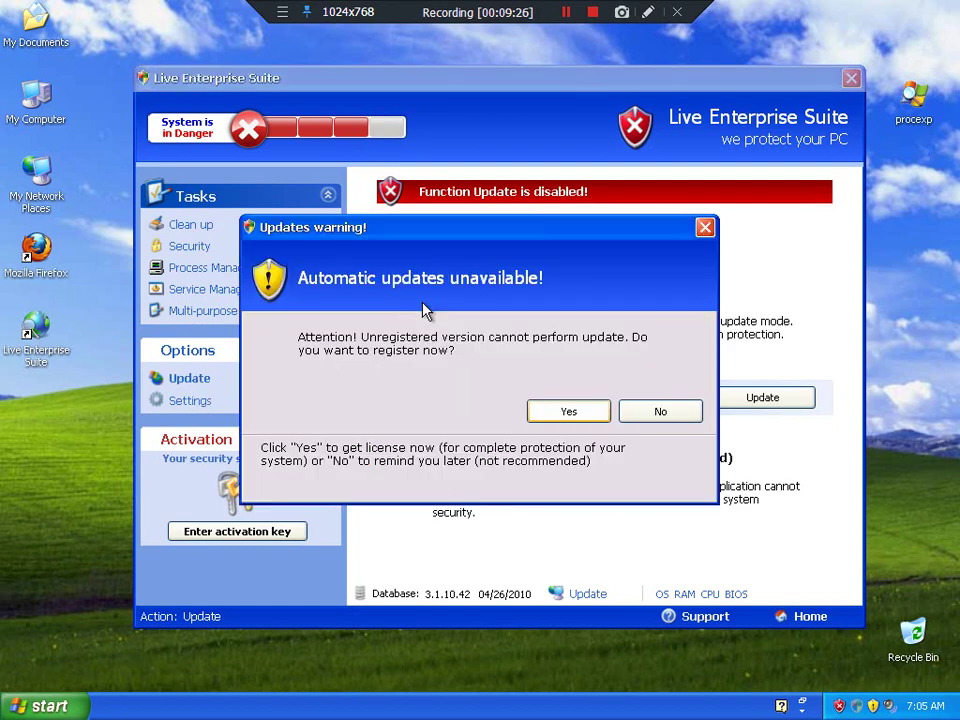
left_click(630, 414)
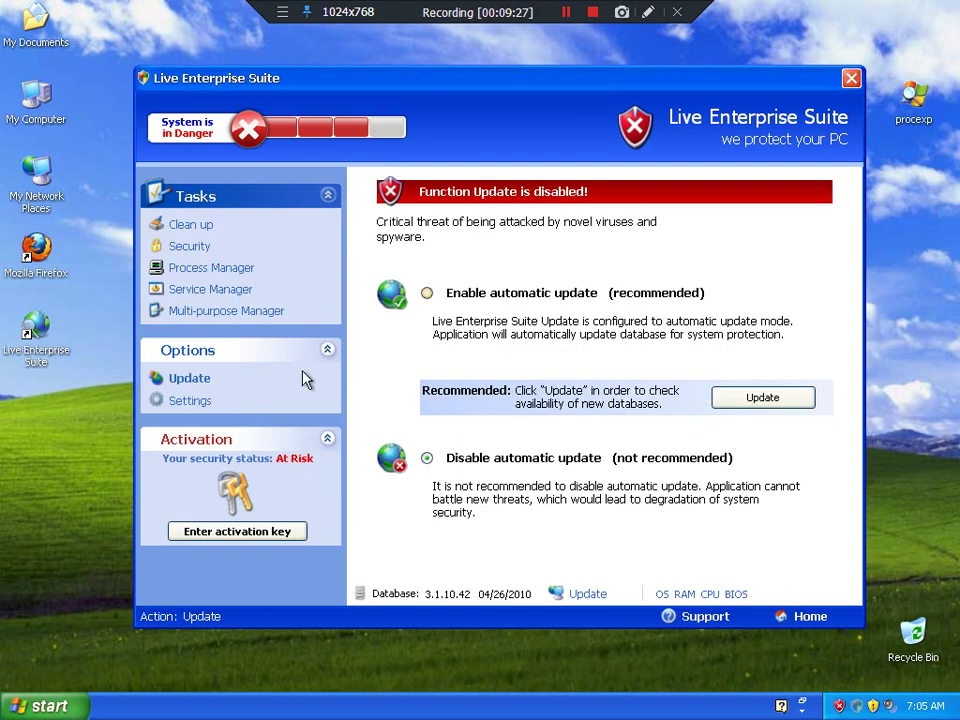
left_click(212, 293)
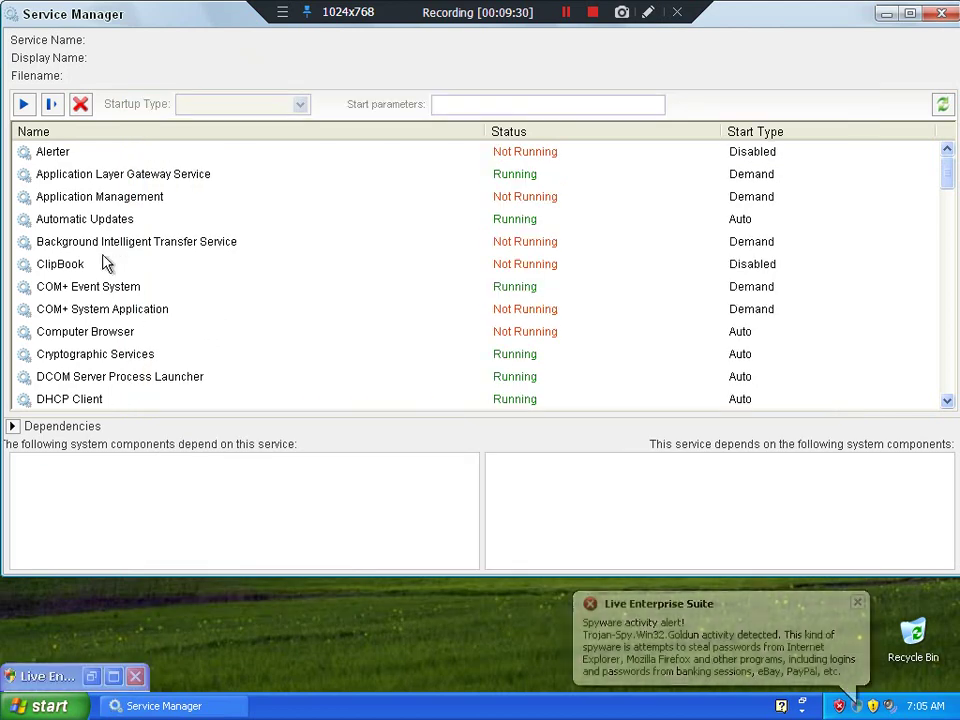
left_click(103, 249)
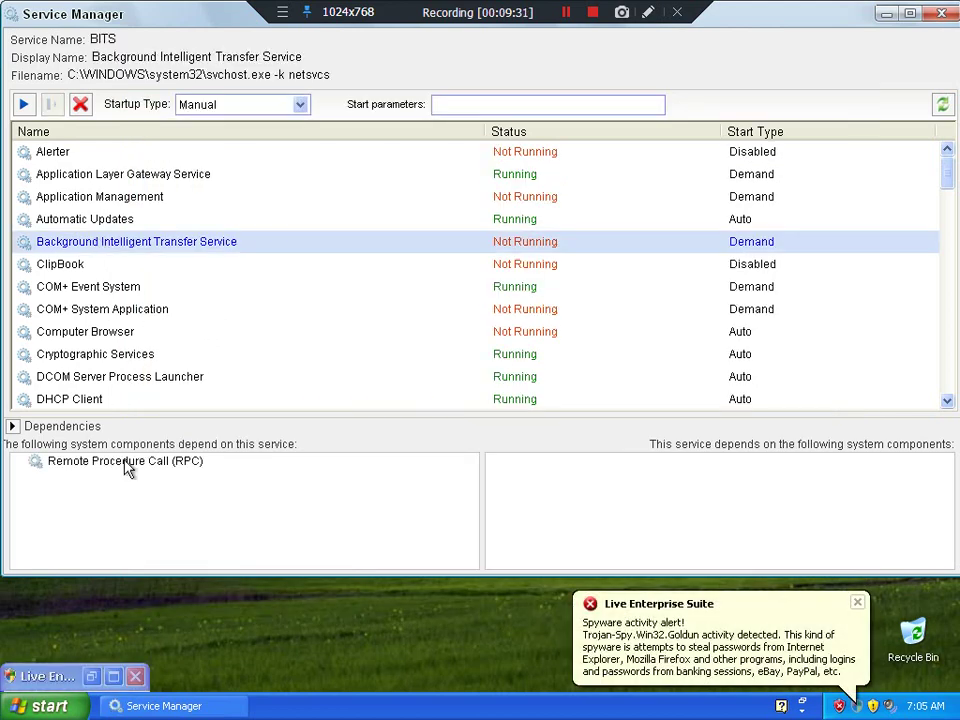
left_click(945, 14)
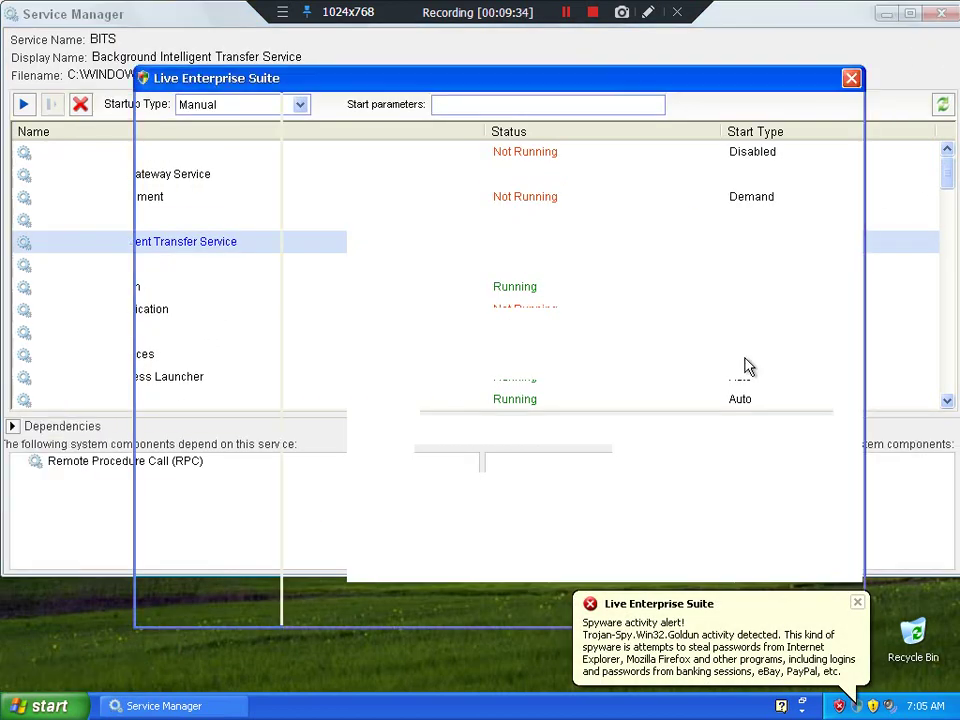
left_click(671, 634)
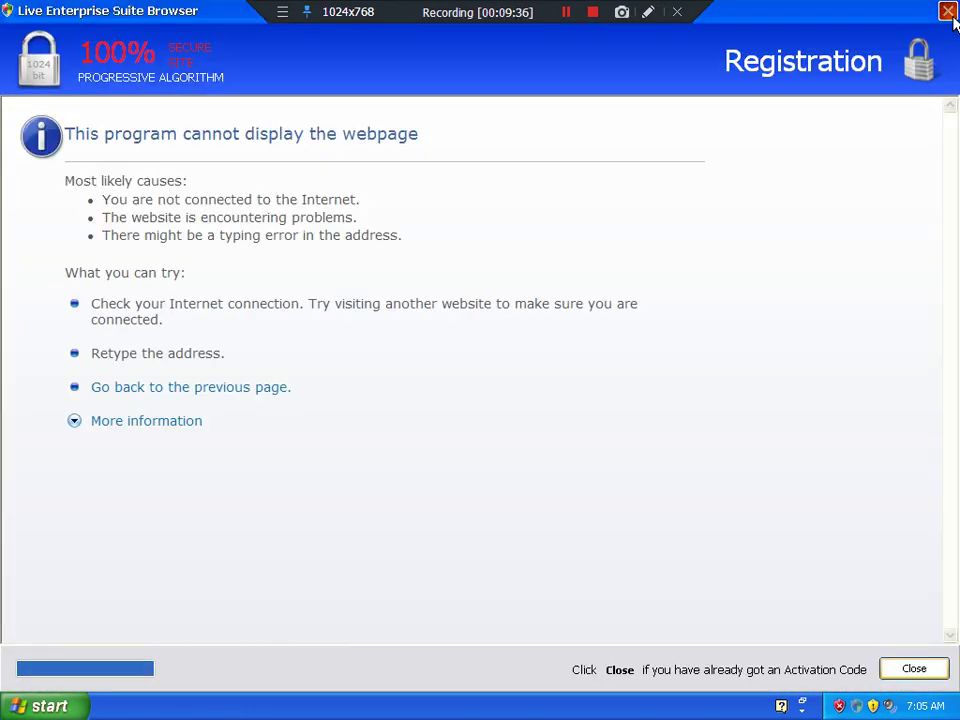
left_click(454, 400)
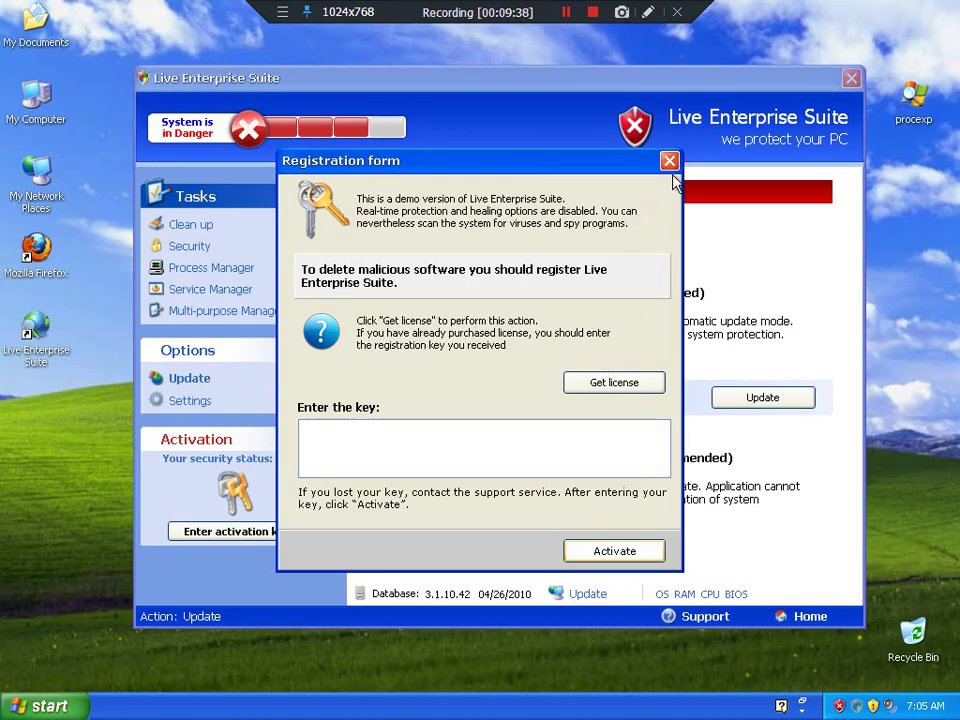
left_click(669, 159)
left_click(740, 400)
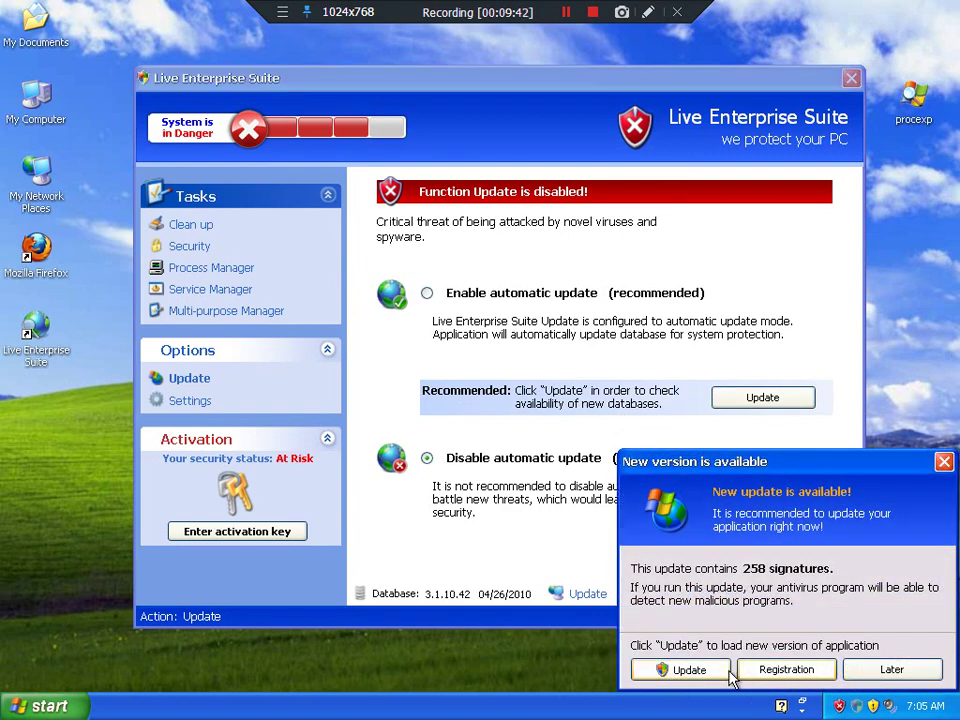
left_click(689, 670)
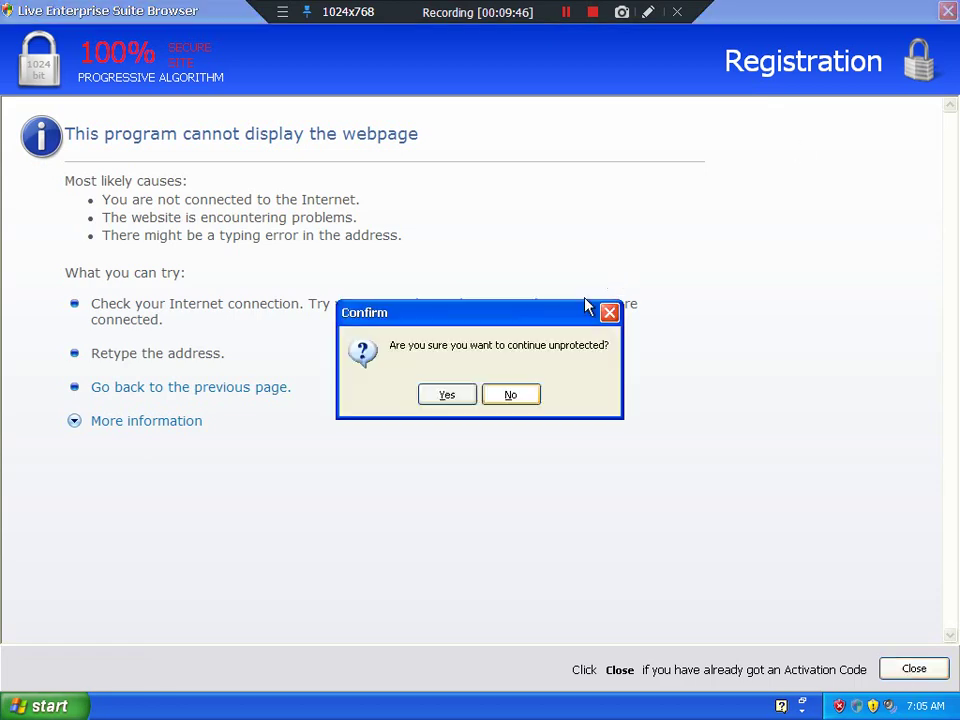
left_click(448, 396)
left_click(669, 160)
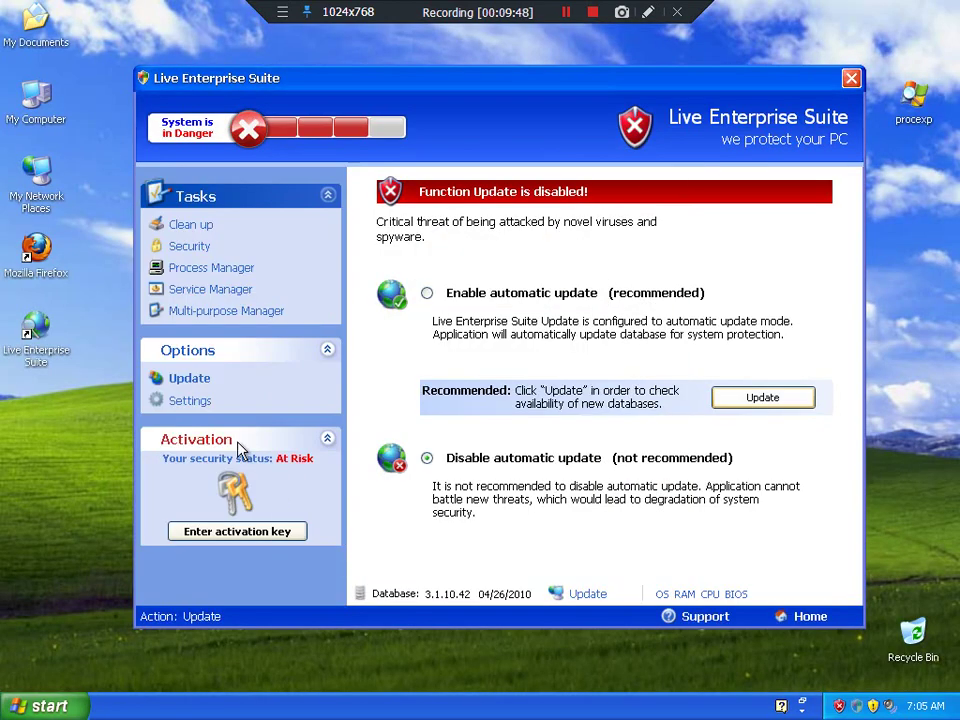
left_click(45, 706)
left_click(168, 168)
Step: Launch Internet Explorer via Run with iexplore and dismiss its restore-session and welcome dialogs
key("super+r")
type("i")
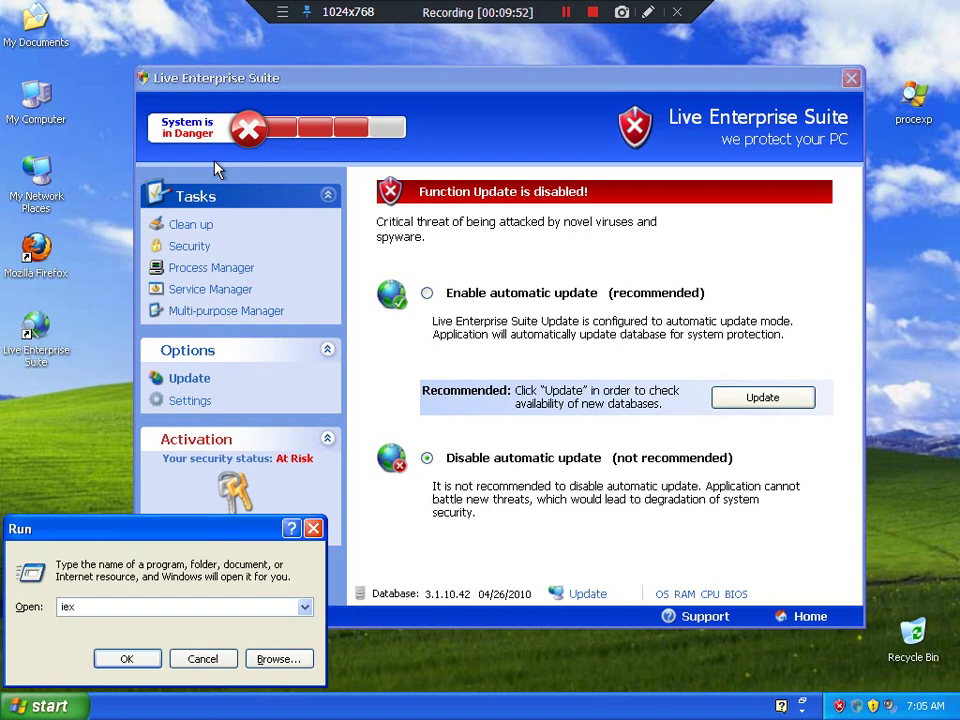
type("explore")
key("Return")
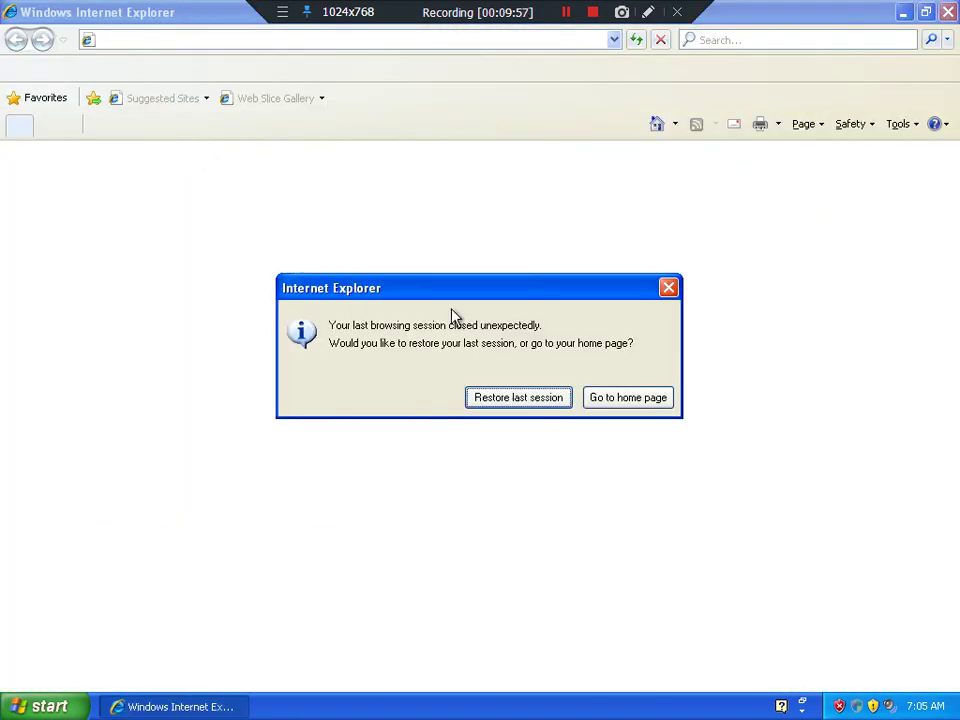
left_click(668, 290)
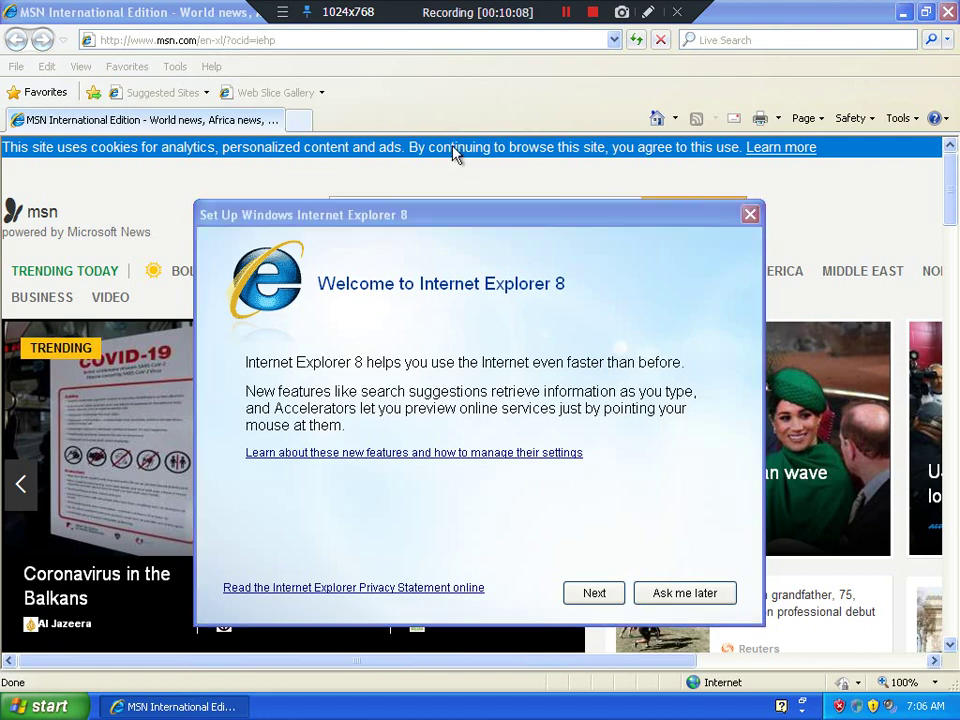
key("Escape")
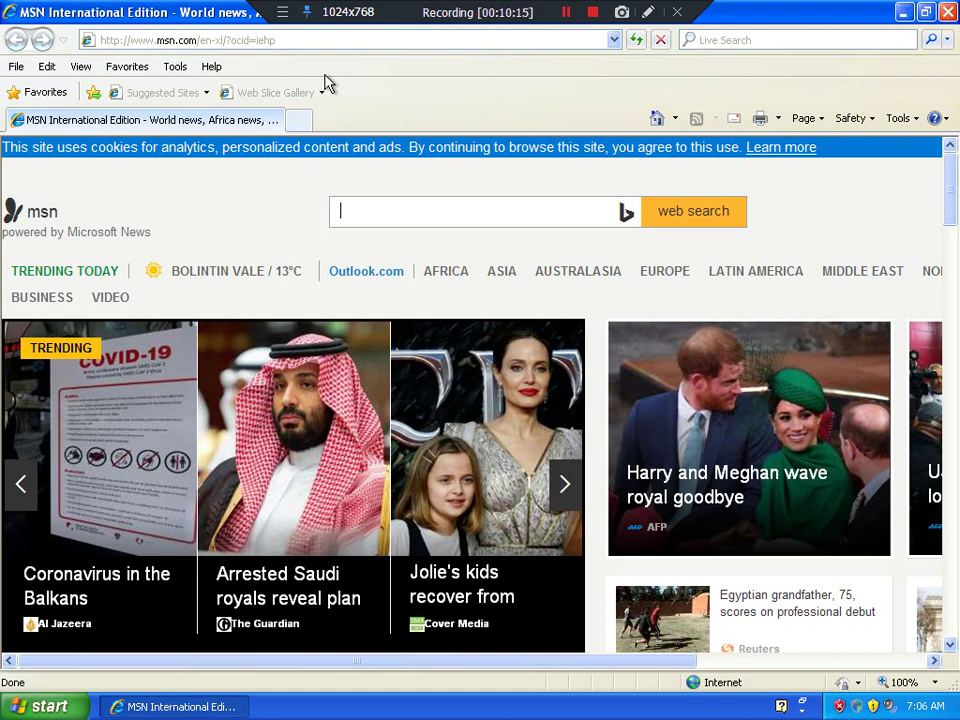
Step: Go to google.com and start typing the search query, then minimize the browser
left_click(252, 40)
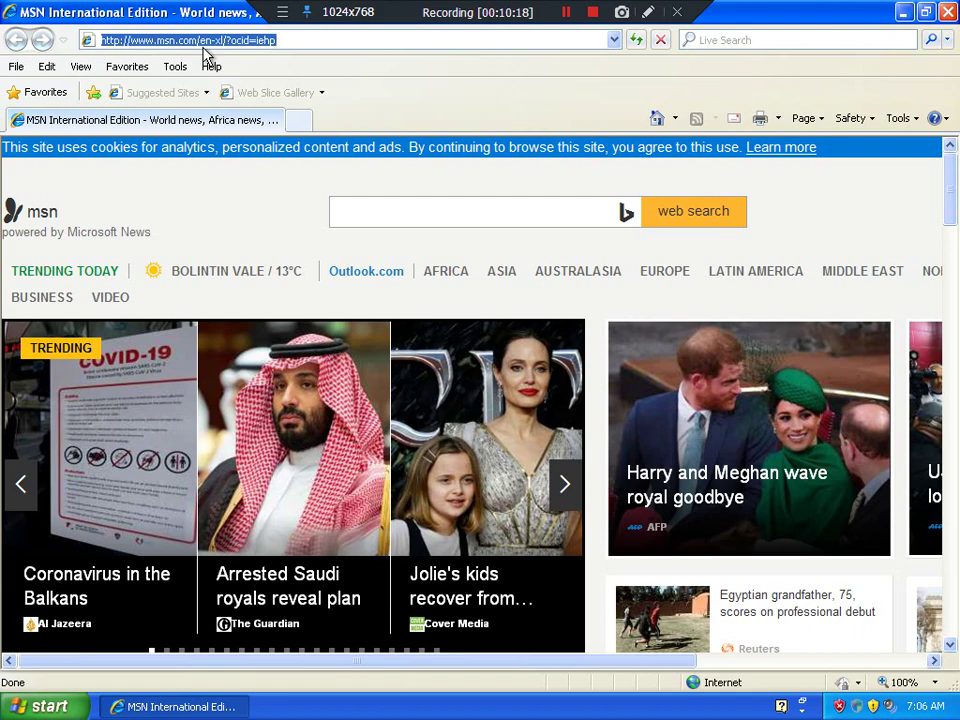
type("google,")
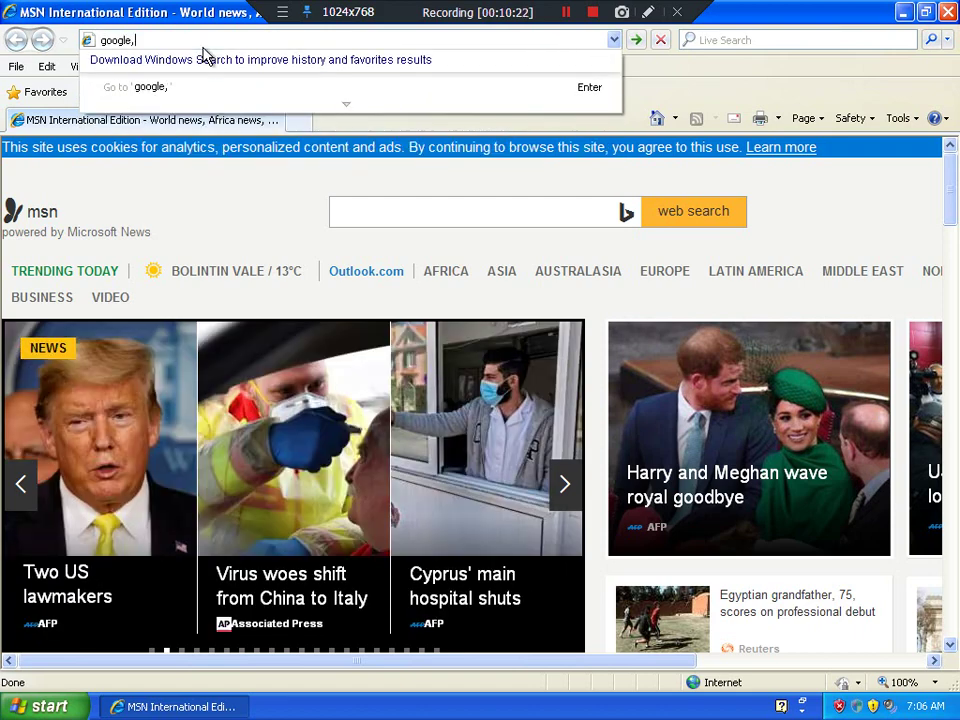
key("BackSpace")
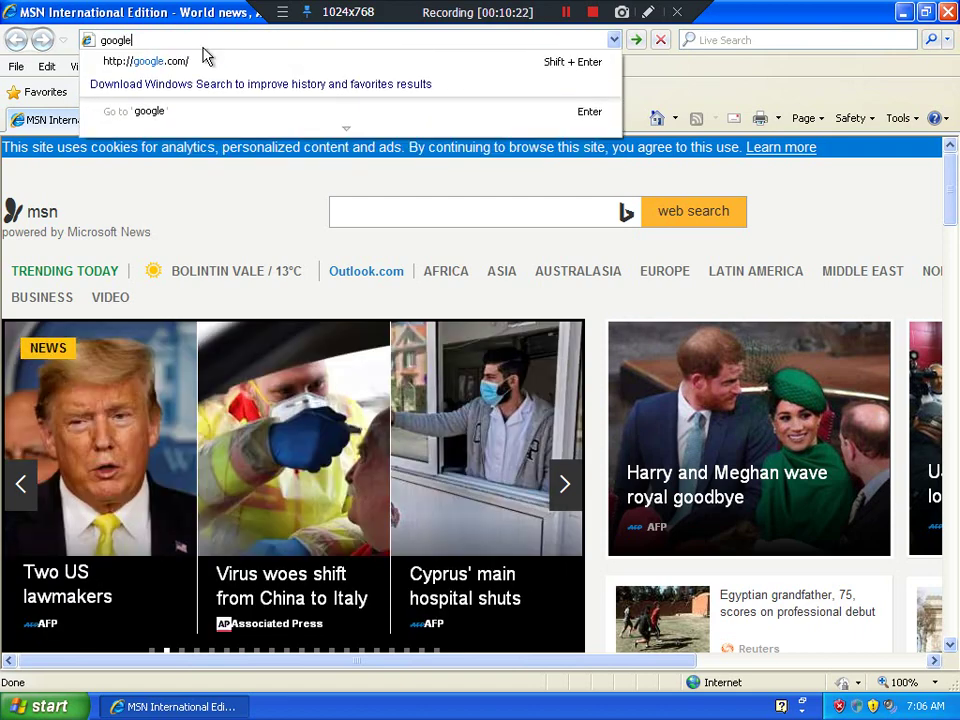
key("Down")
key("Return")
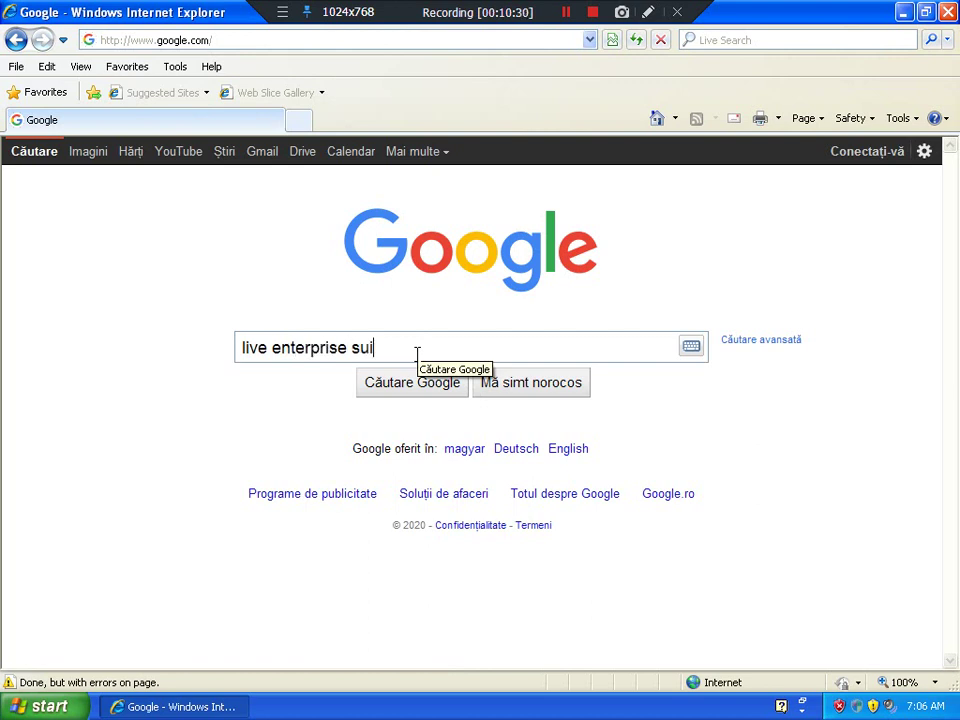
type("te")
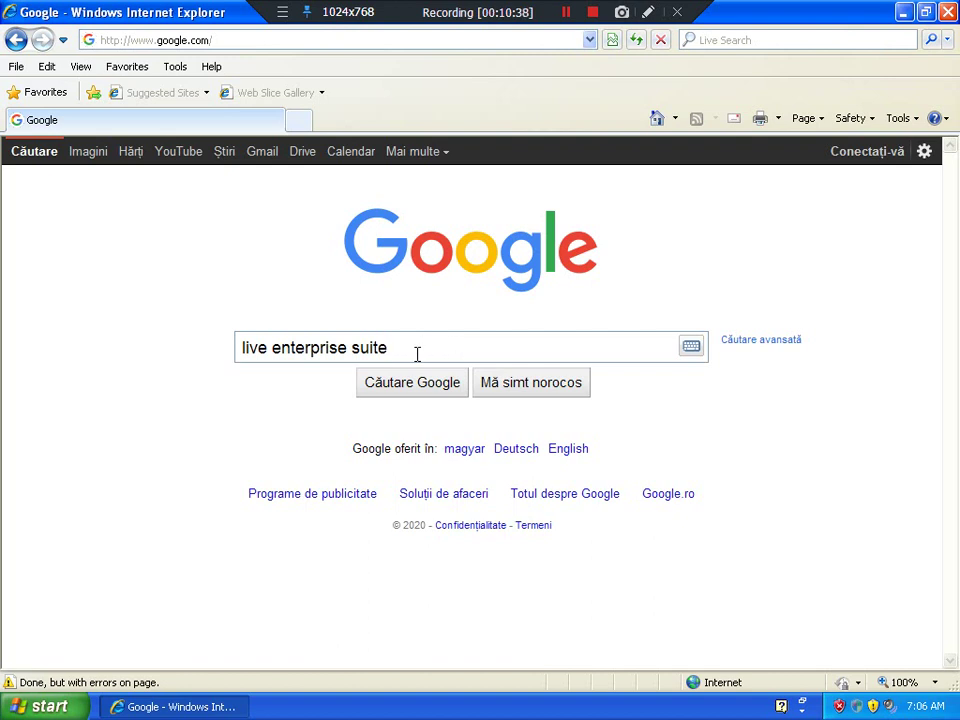
key("super+m")
Step: Find the Live Enterprise Suite shortcut's target folder, maximize it, and open its security subfolder
right_click(29, 340)
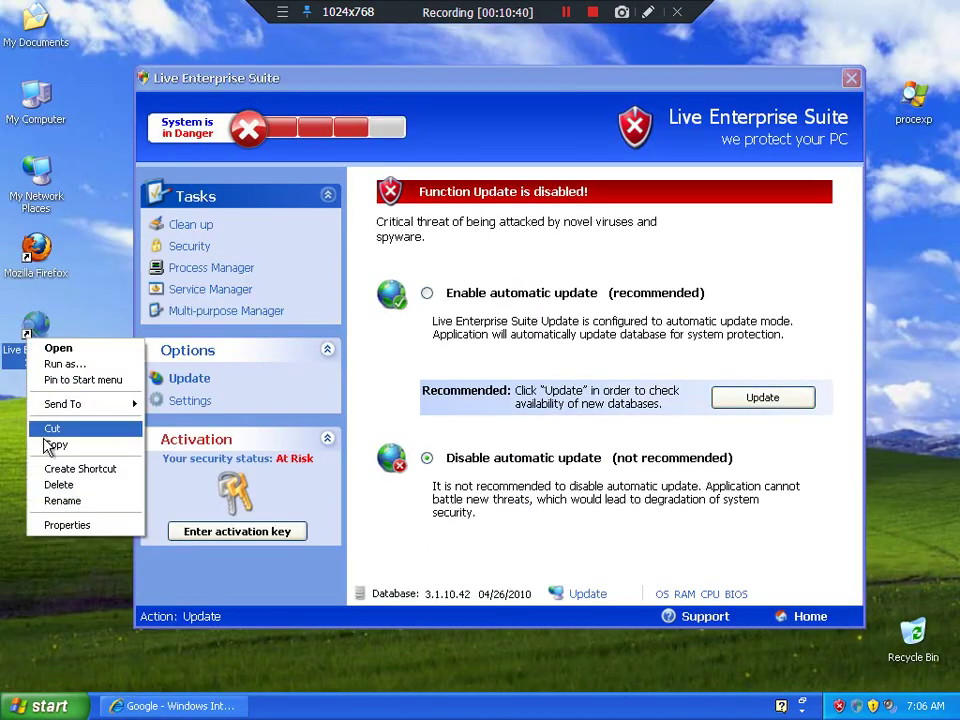
left_click(67, 524)
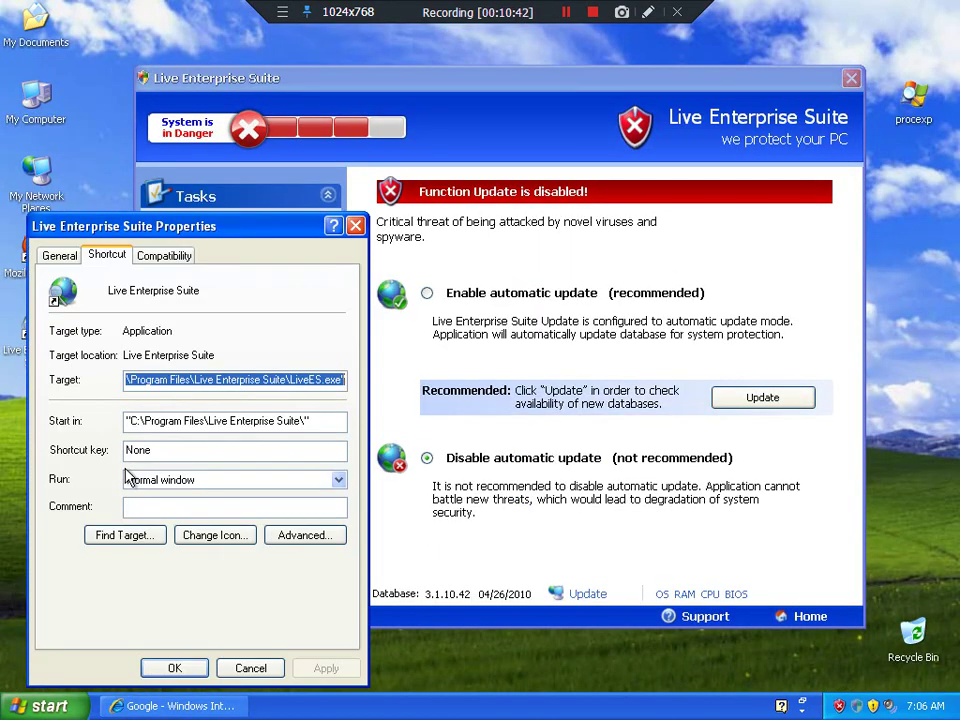
left_click(125, 536)
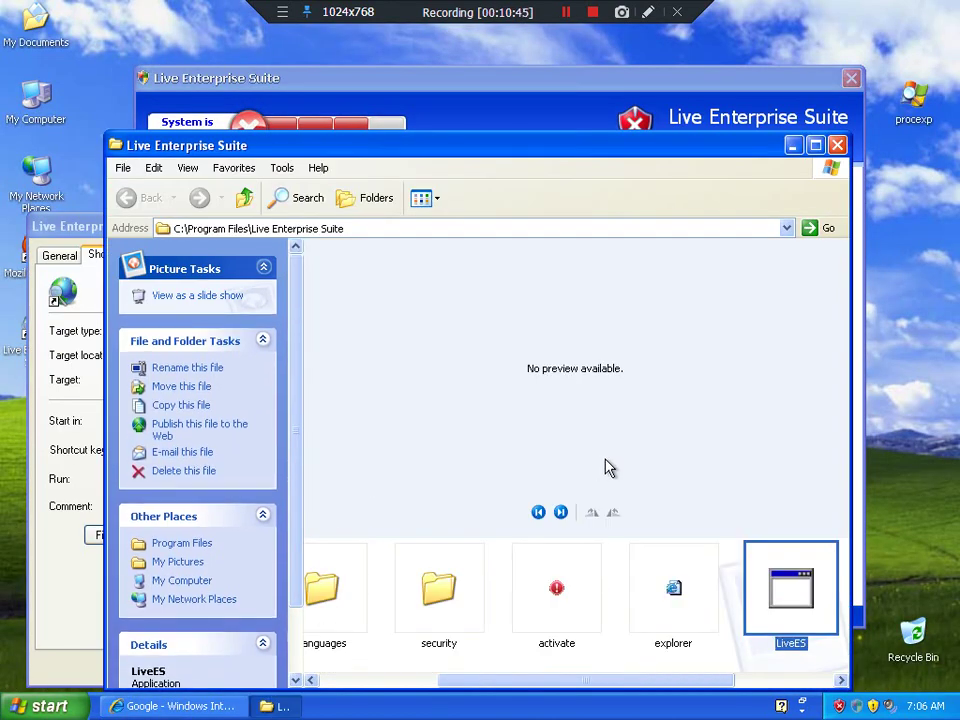
double_click(588, 148)
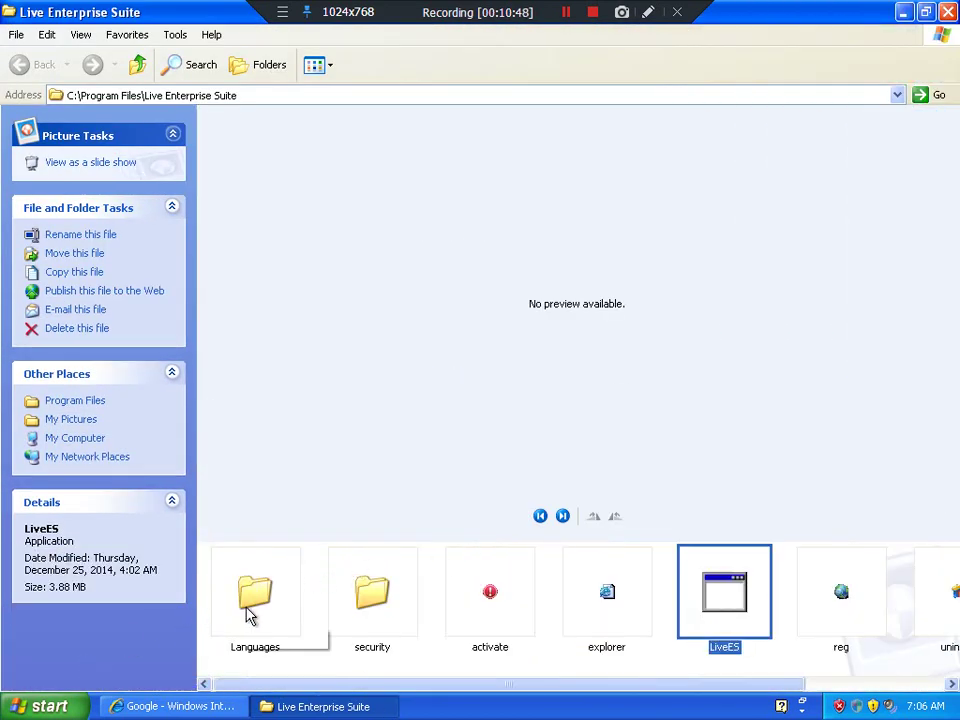
double_click(251, 615)
left_click_drag(345, 283, 160, 72)
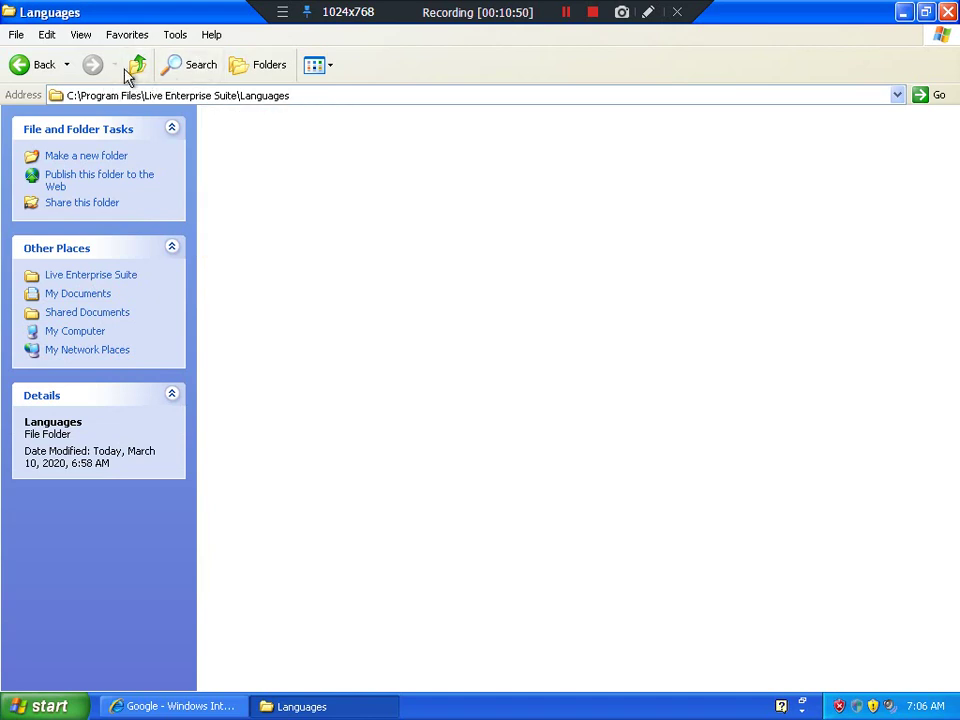
key("BackSpace")
double_click(336, 613)
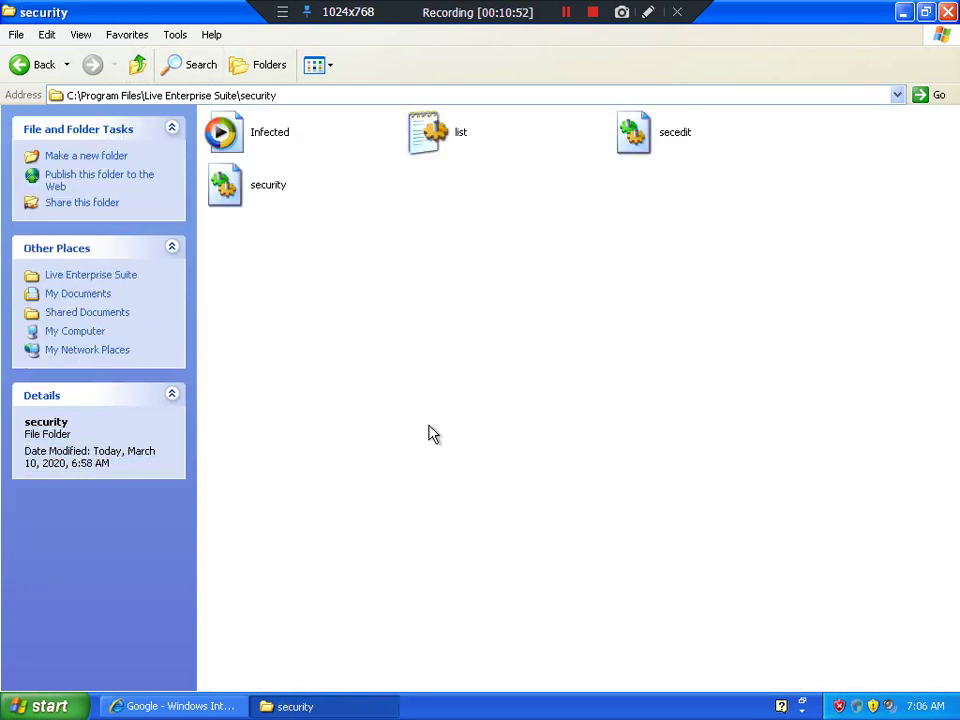
Step: Open the Infected sound file and complete Windows Media Player's first-run setup
double_click(266, 140)
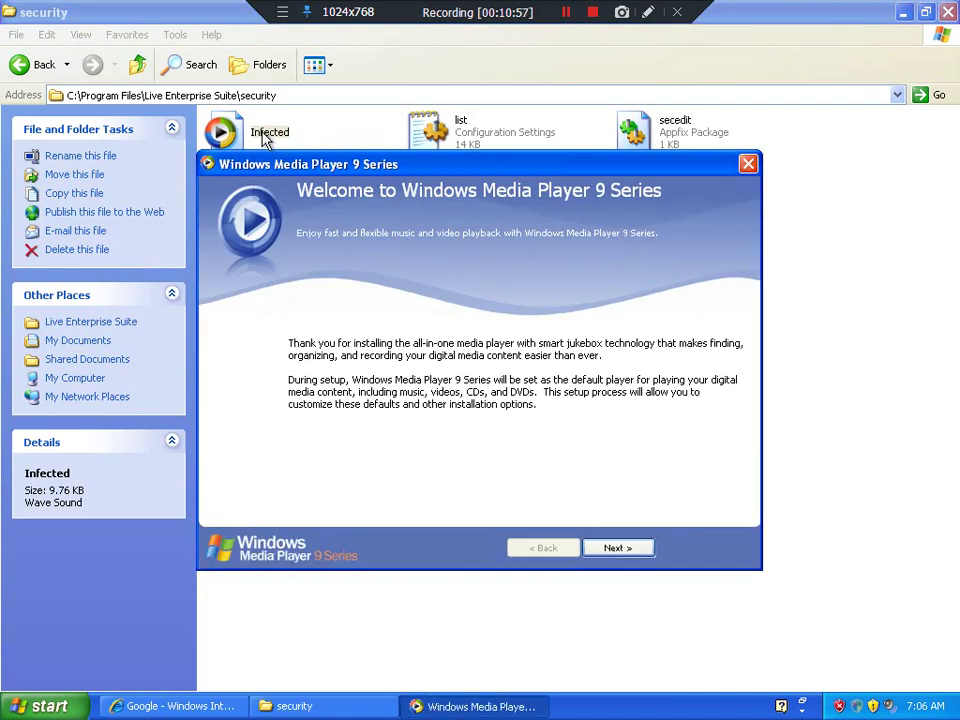
left_click(617, 548)
left_click(618, 550)
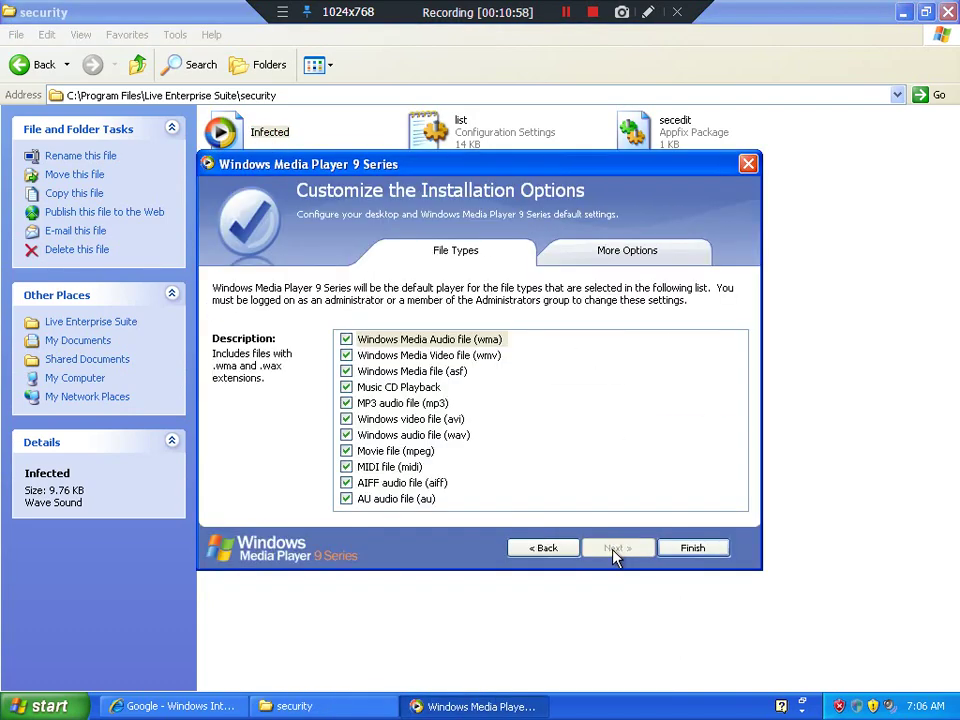
left_click(694, 556)
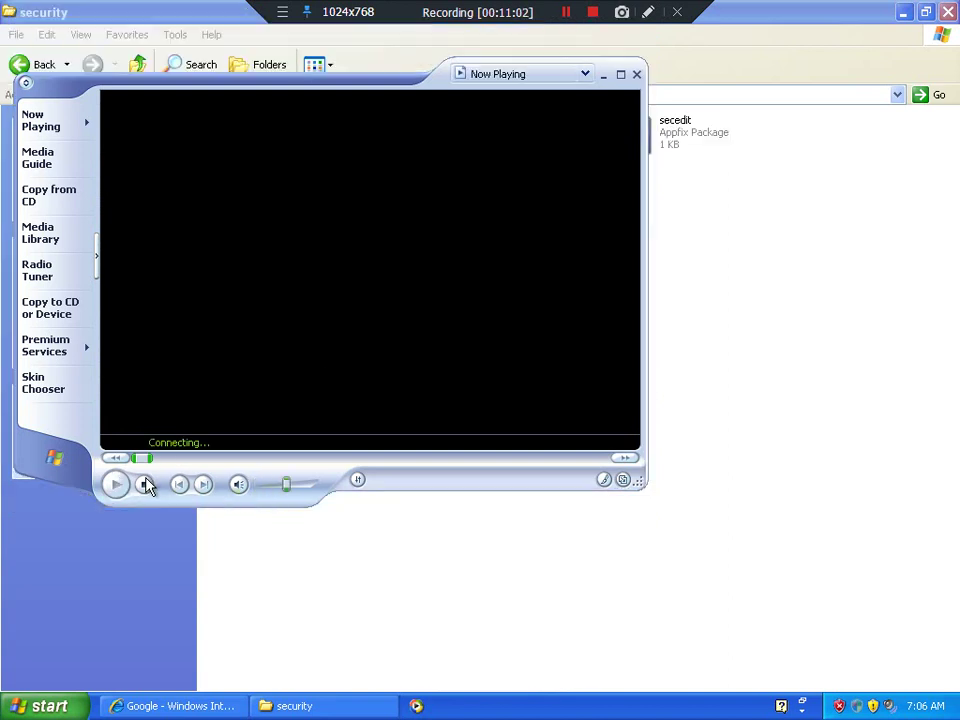
Step: Raise the volume and repeatedly play and stop the Infected sound
left_click_drag(293, 489, 358, 510)
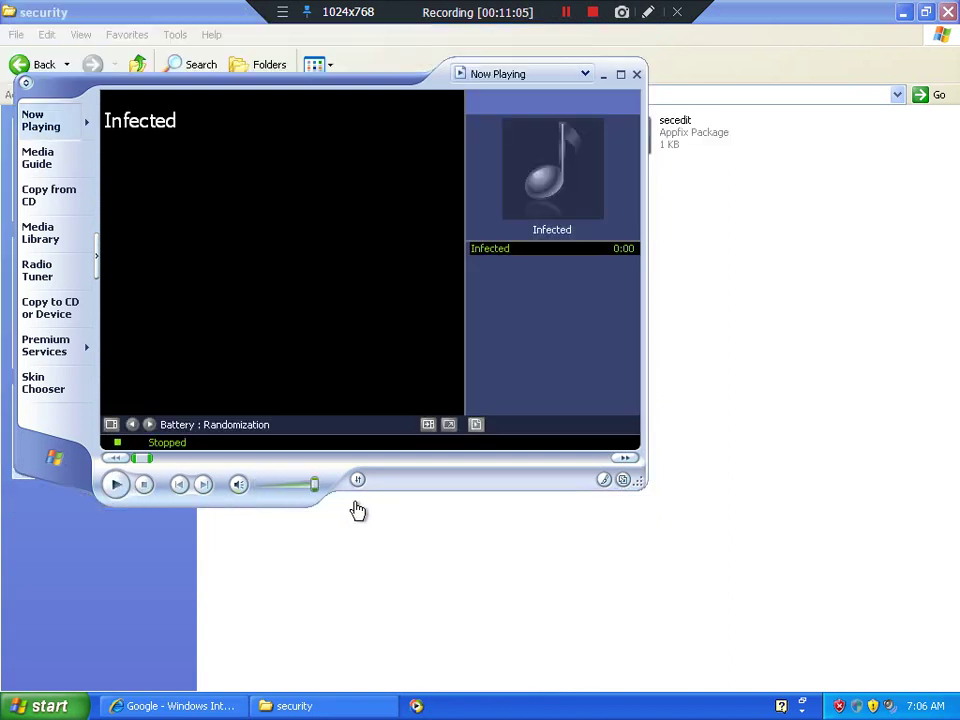
left_click(115, 487)
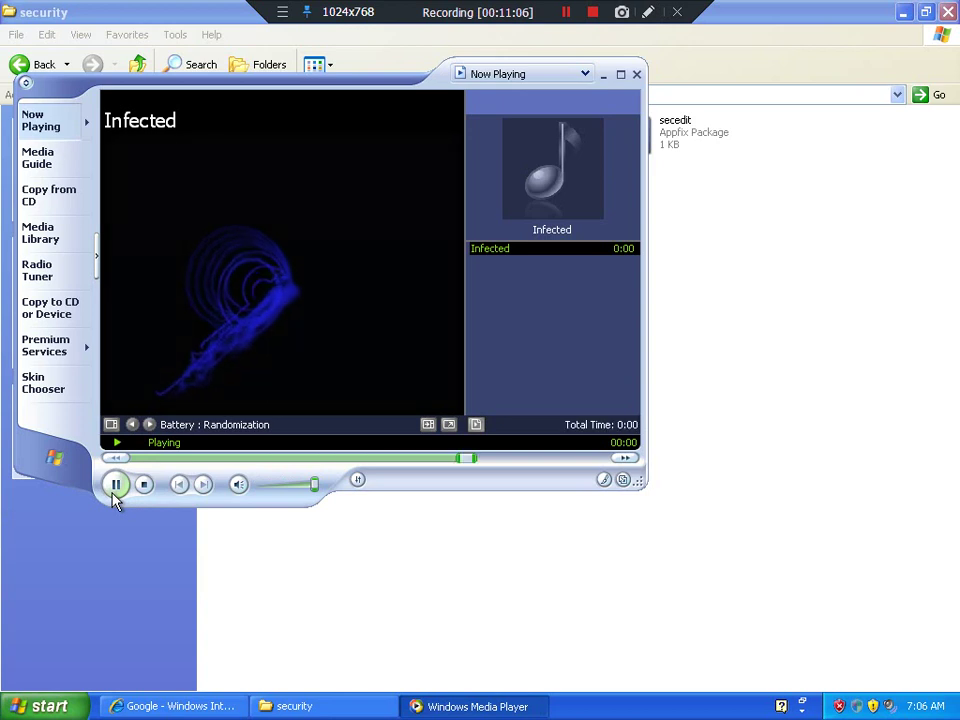
left_click(115, 486)
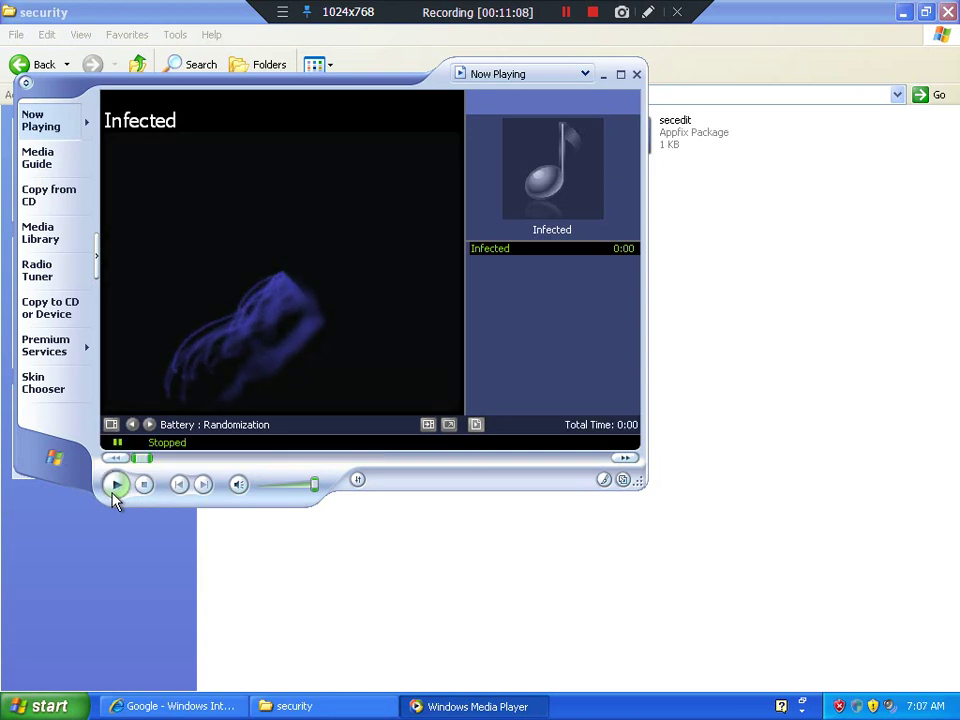
left_click(114, 488)
left_click(141, 485)
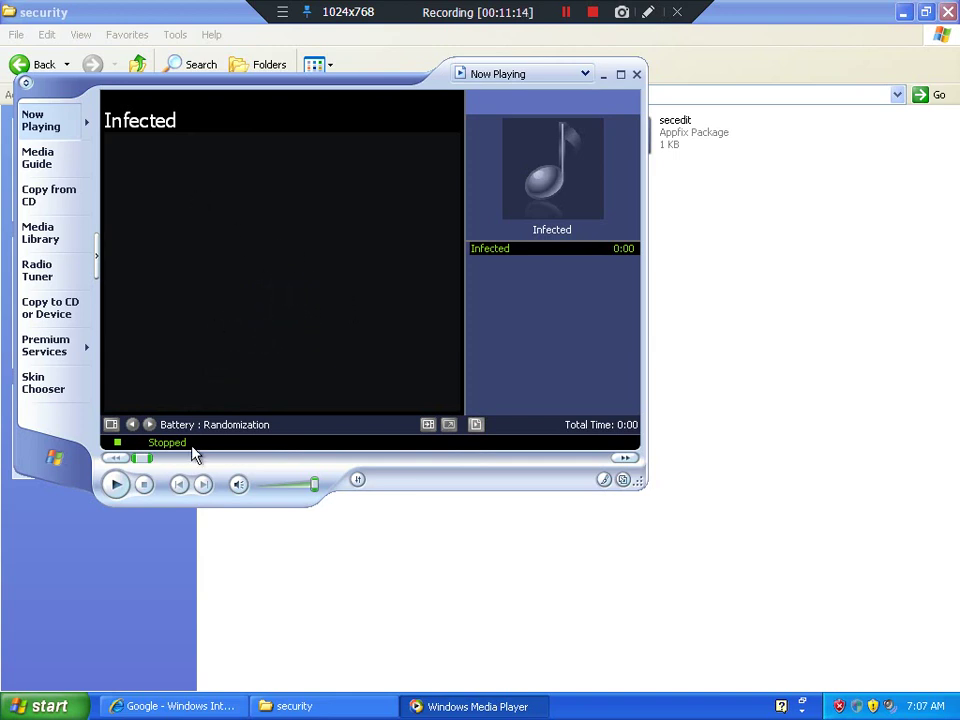
left_click(114, 484)
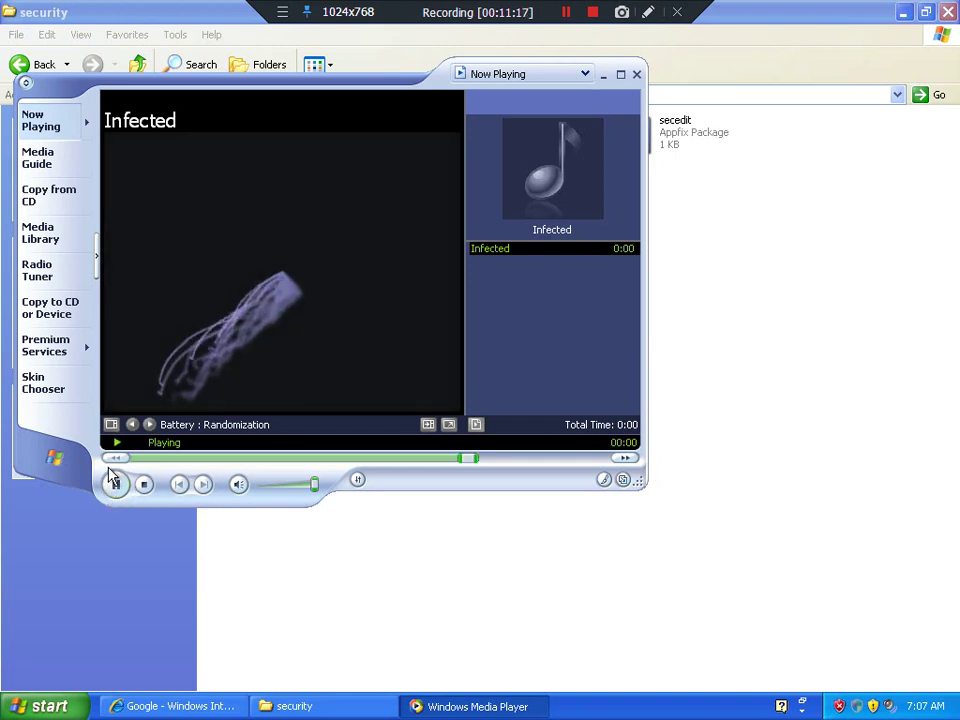
Step: Turn off Windows Automatic Updates from Security Center and dismiss the at-risk warning
double_click(852, 706)
left_click(873, 708)
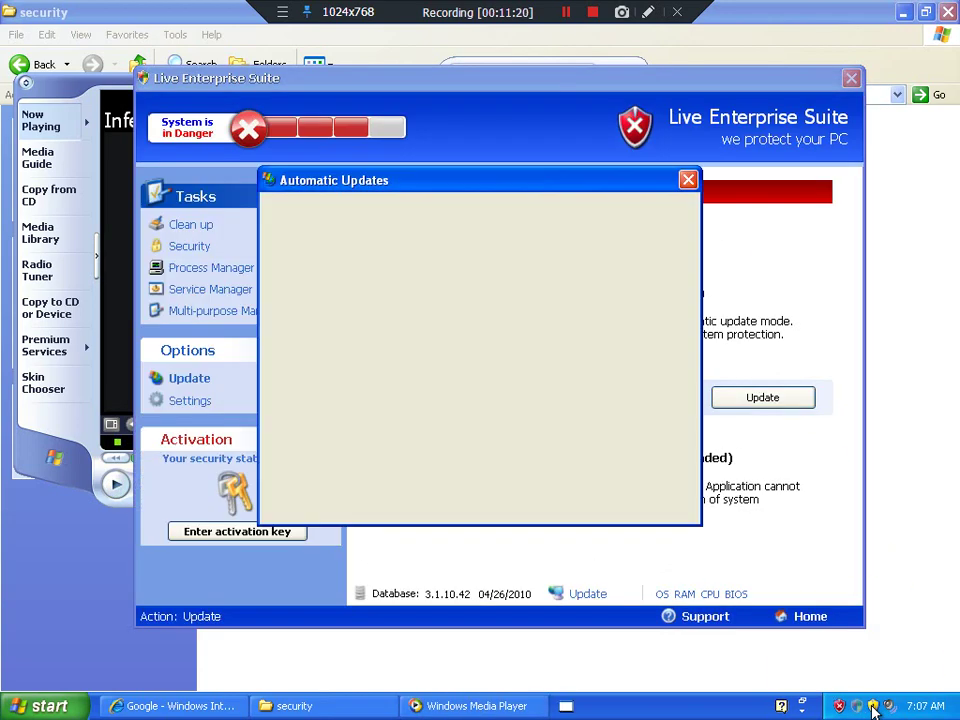
left_click(687, 181)
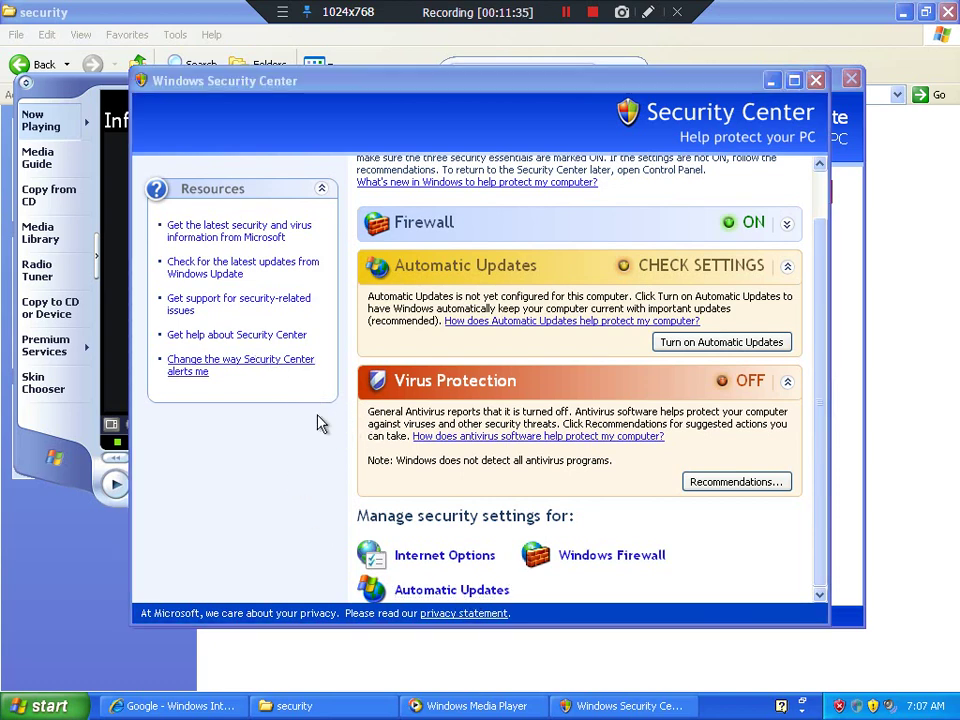
left_click(425, 591)
left_click(100, 323)
left_click(205, 440)
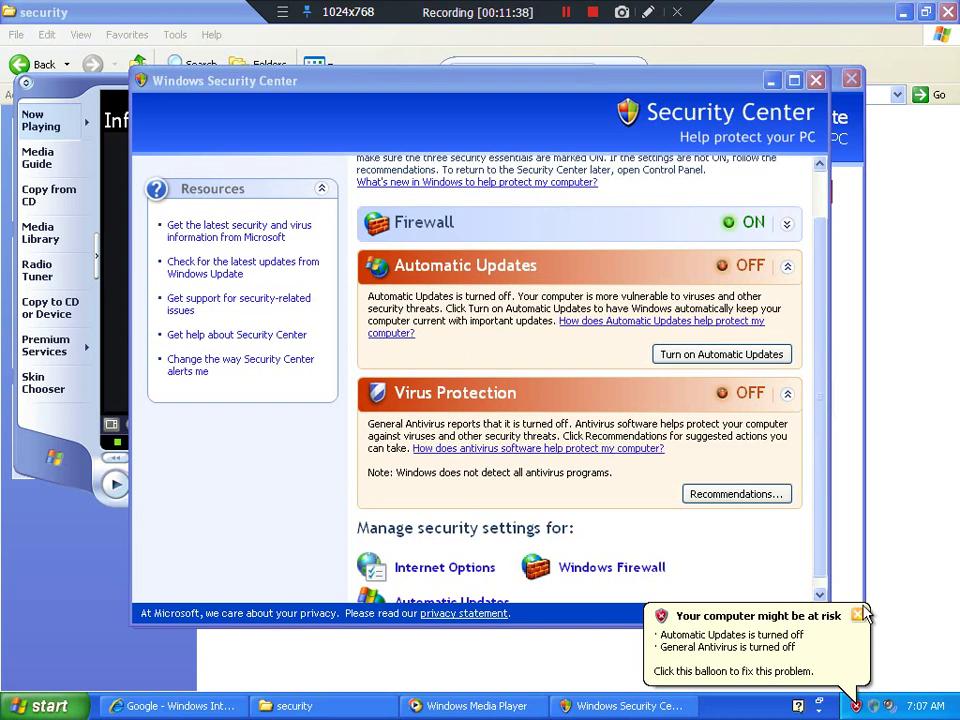
left_click(857, 614)
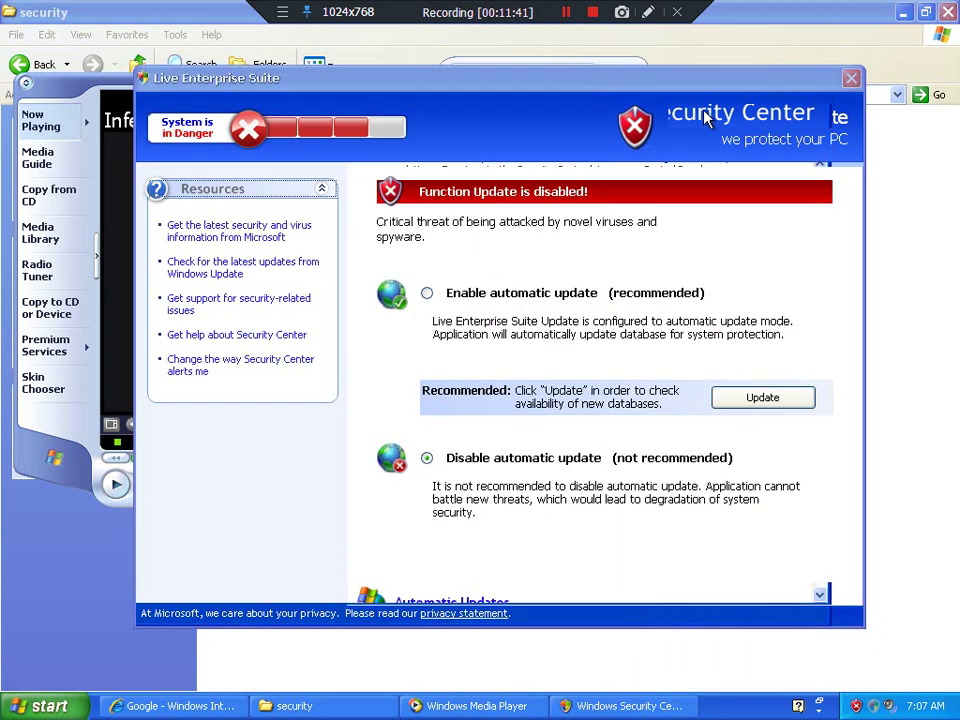
Step: Close Windows Media Player, then open and close the suite's built-in browser home page
left_click(115, 484)
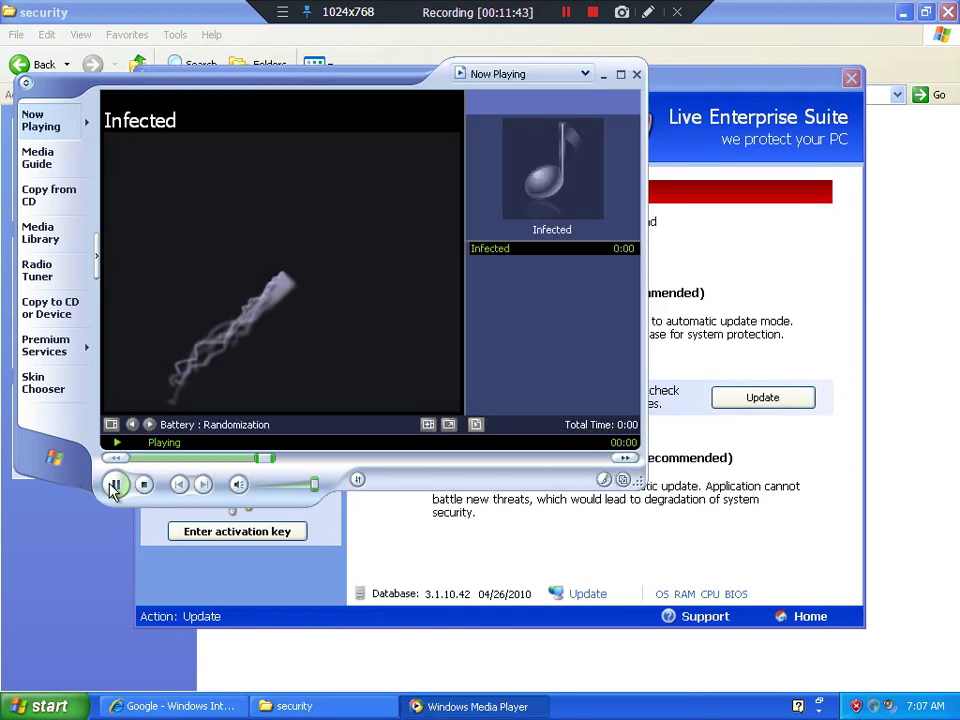
left_click(633, 76)
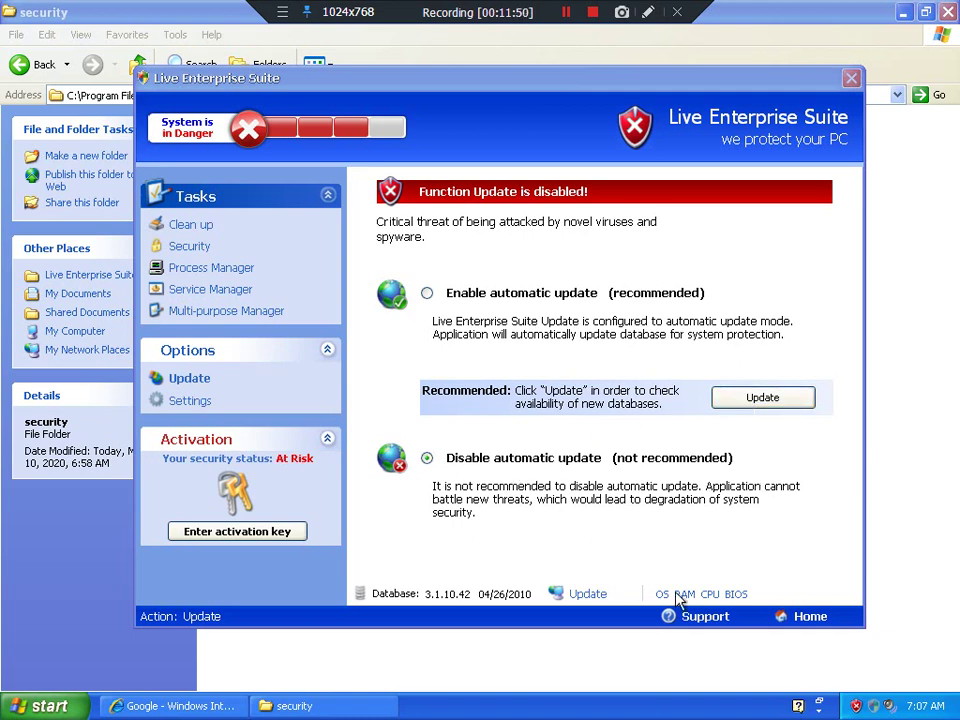
left_click(818, 620)
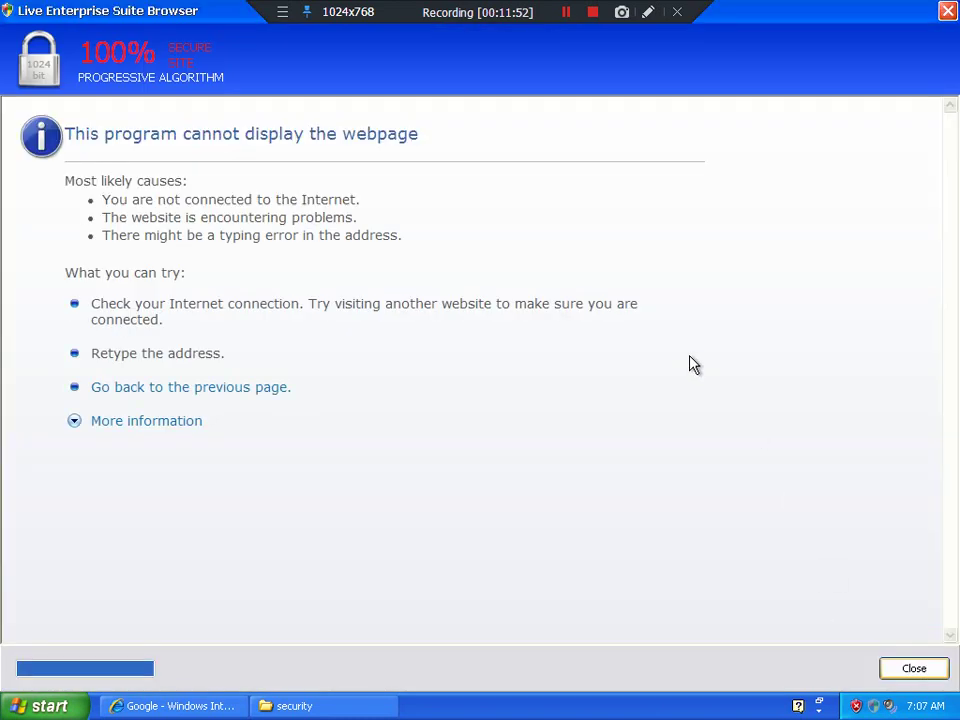
left_click(947, 11)
Step: Open the rogue's list, security and secedit files in Notepad
double_click(470, 140)
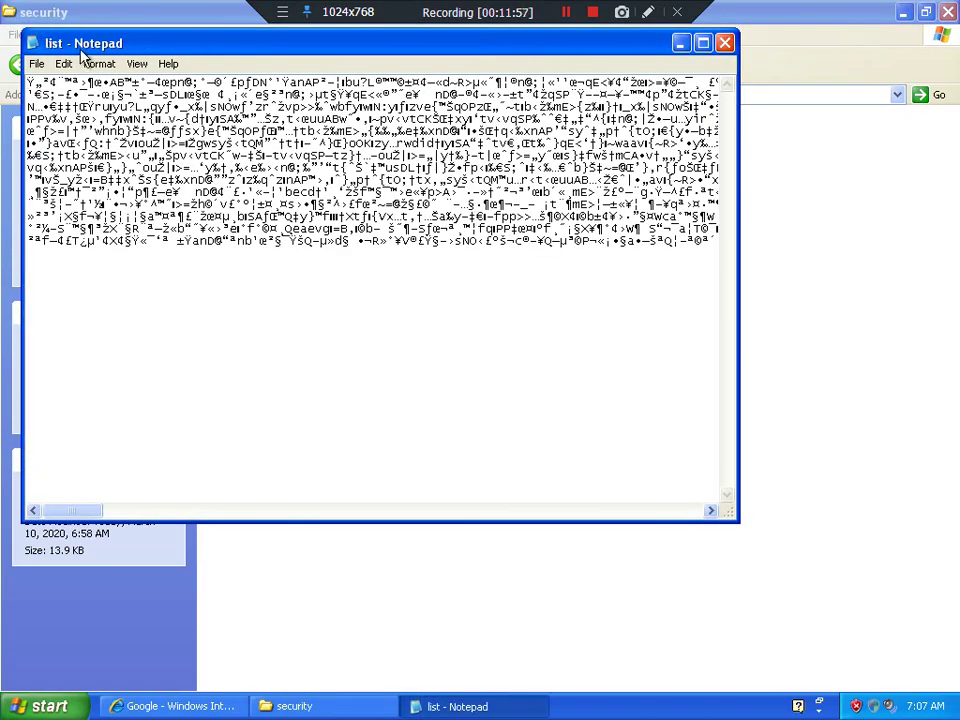
left_click_drag(83, 50, 251, 281)
left_click_drag(257, 175, 361, 377)
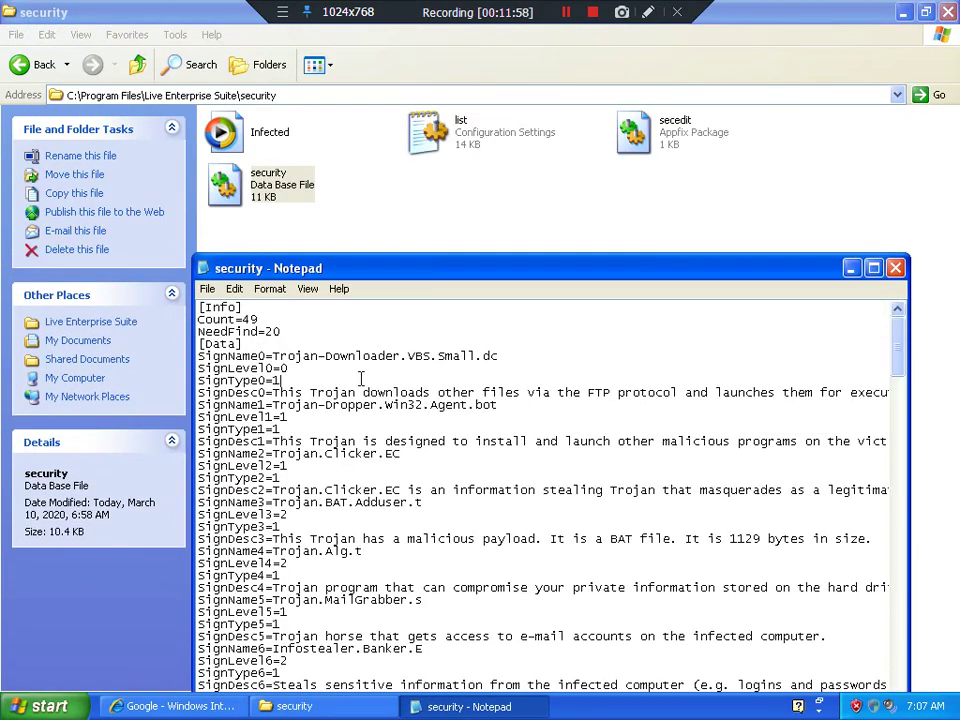
scroll(361, 377, "down", 20)
left_click_drag(634, 132, 527, 441)
left_click_drag(318, 262, 118, 85)
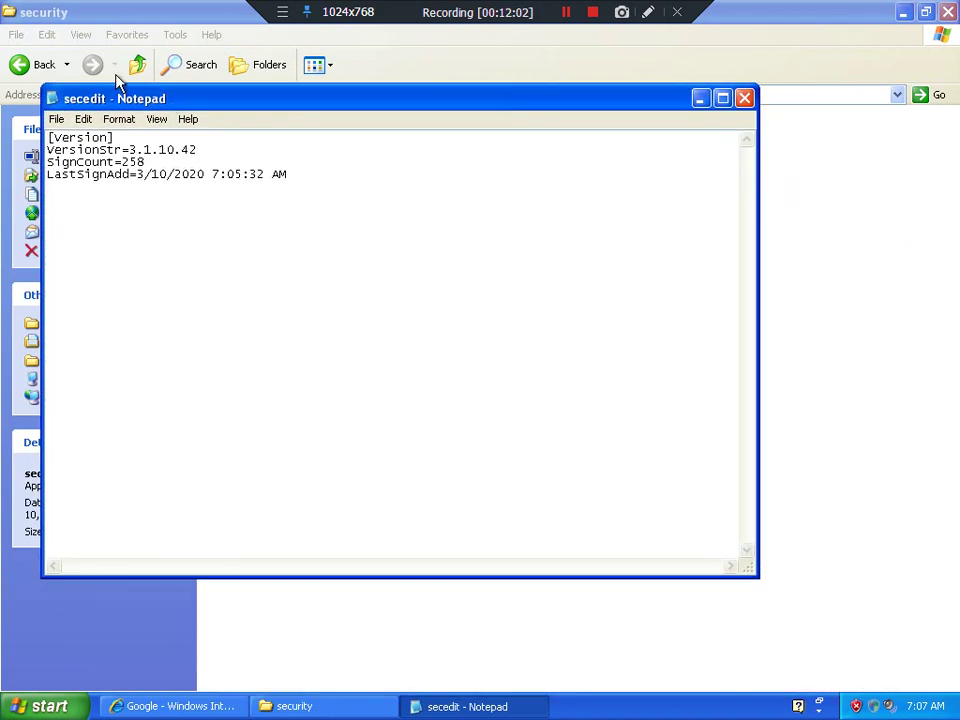
Step: Relaunch LiveES from the Live Enterprise Suite folder, close Notepad and bring the Google page forward
left_click(137, 64)
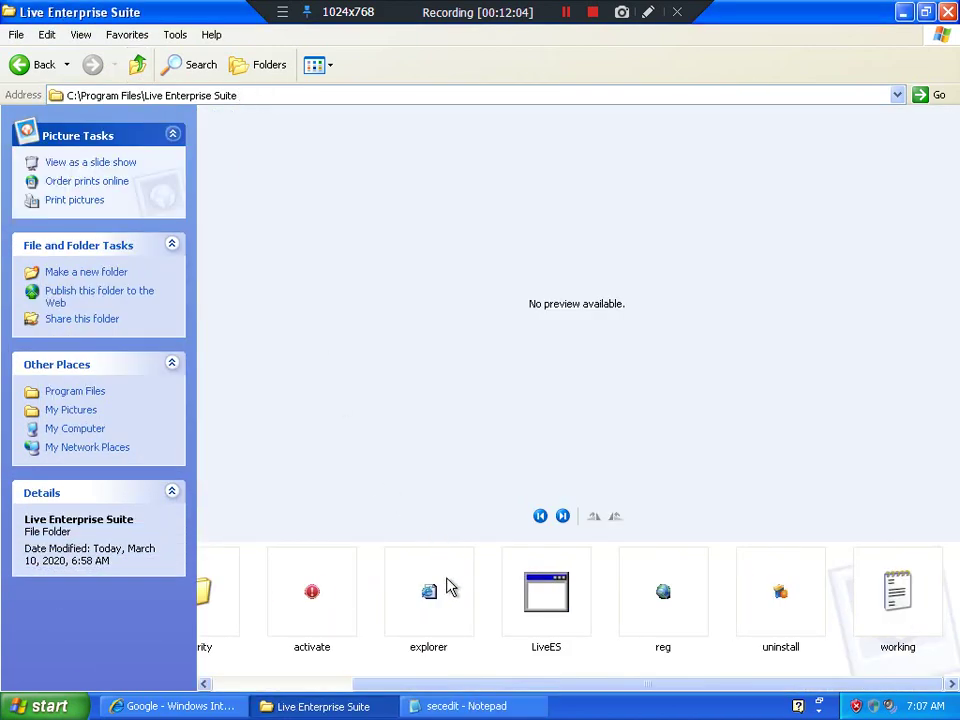
double_click(546, 592)
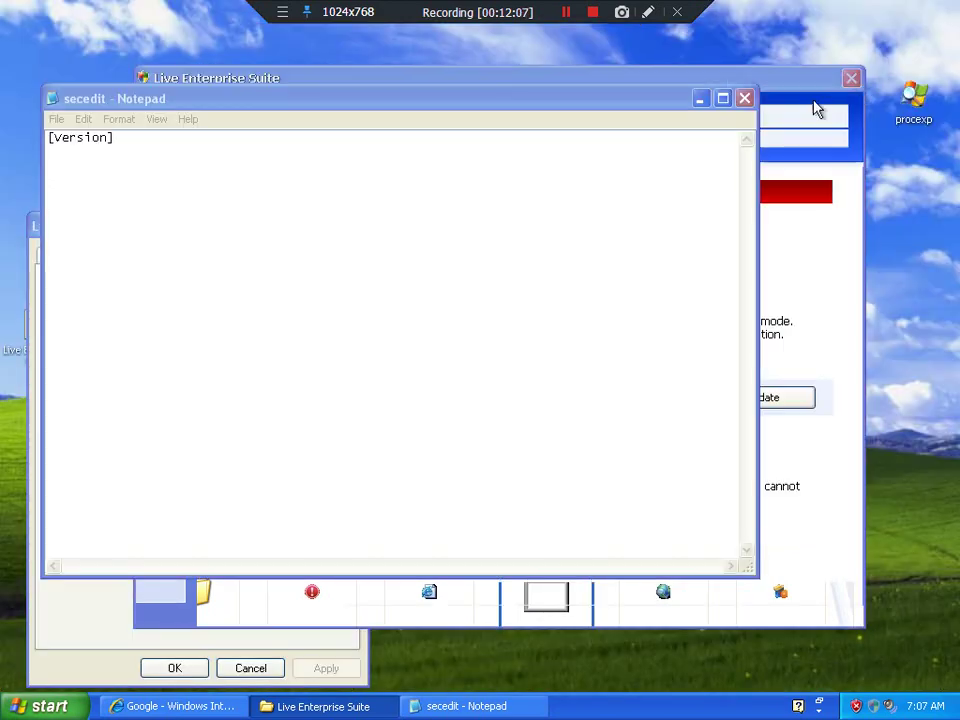
left_click(744, 98)
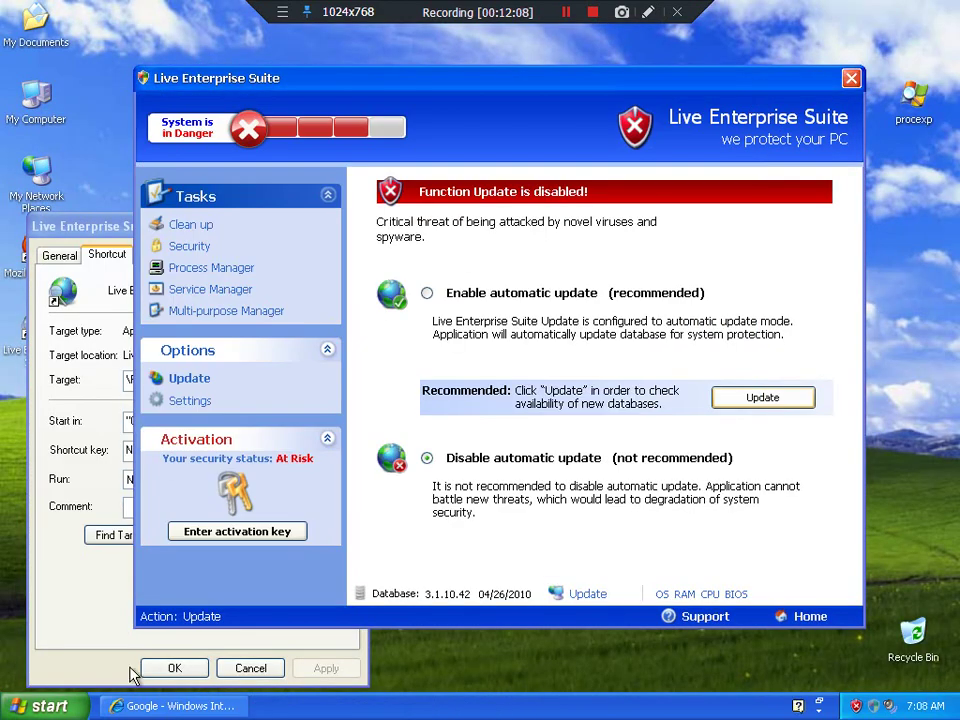
left_click(133, 671)
left_click(160, 707)
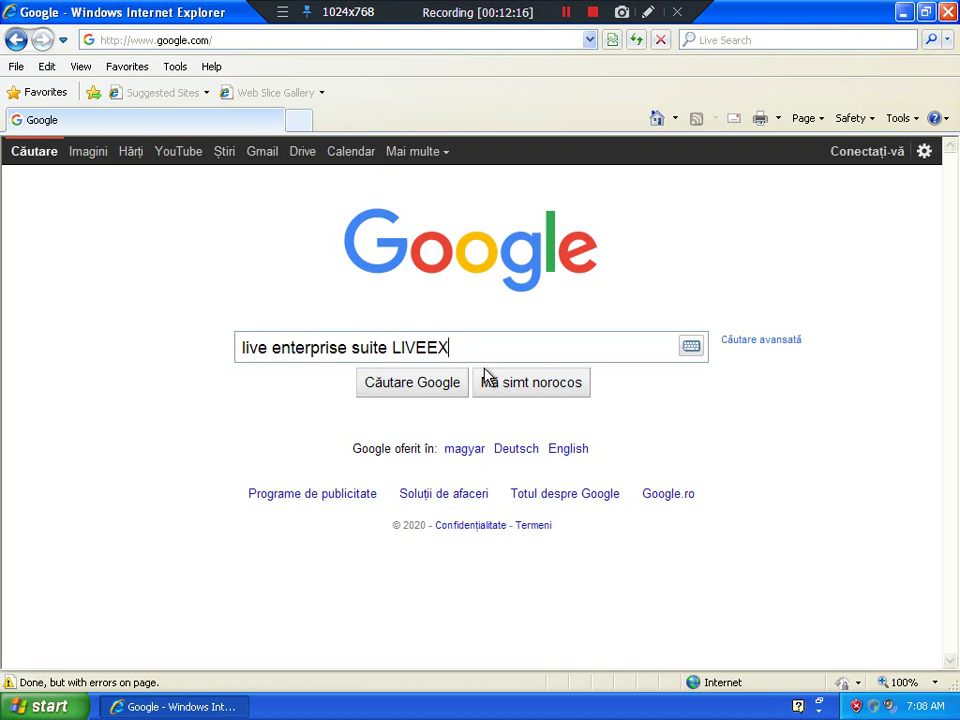
Step: Search Google for 'live enterprise suite LIVEES.EXE' and look over the results
type("LIVEES.EXE")
key("Return")
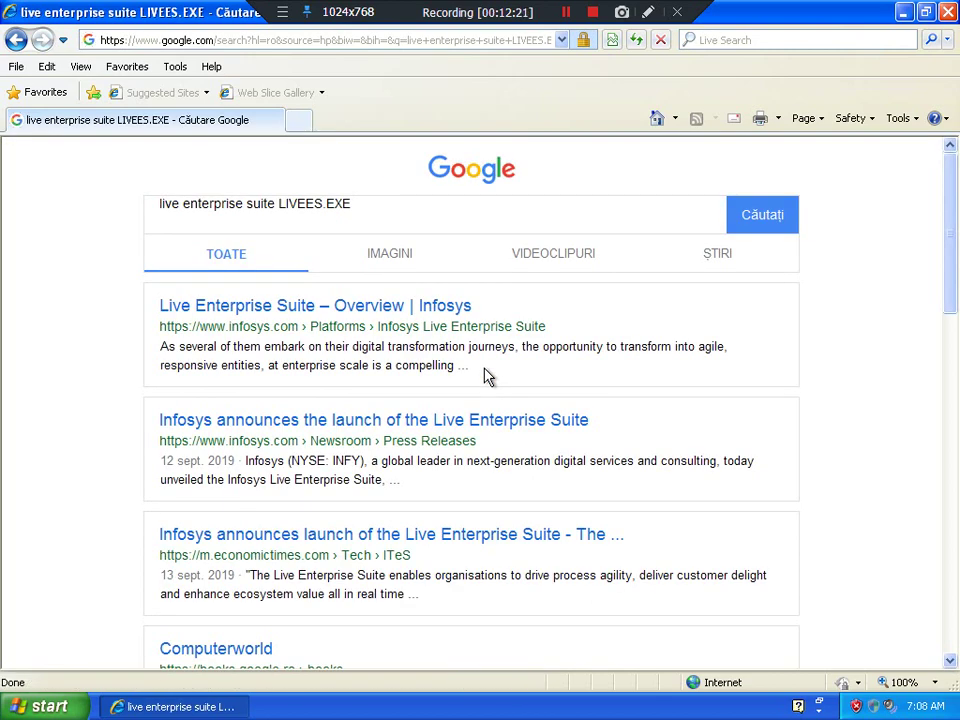
scroll(487, 376, "down", 10)
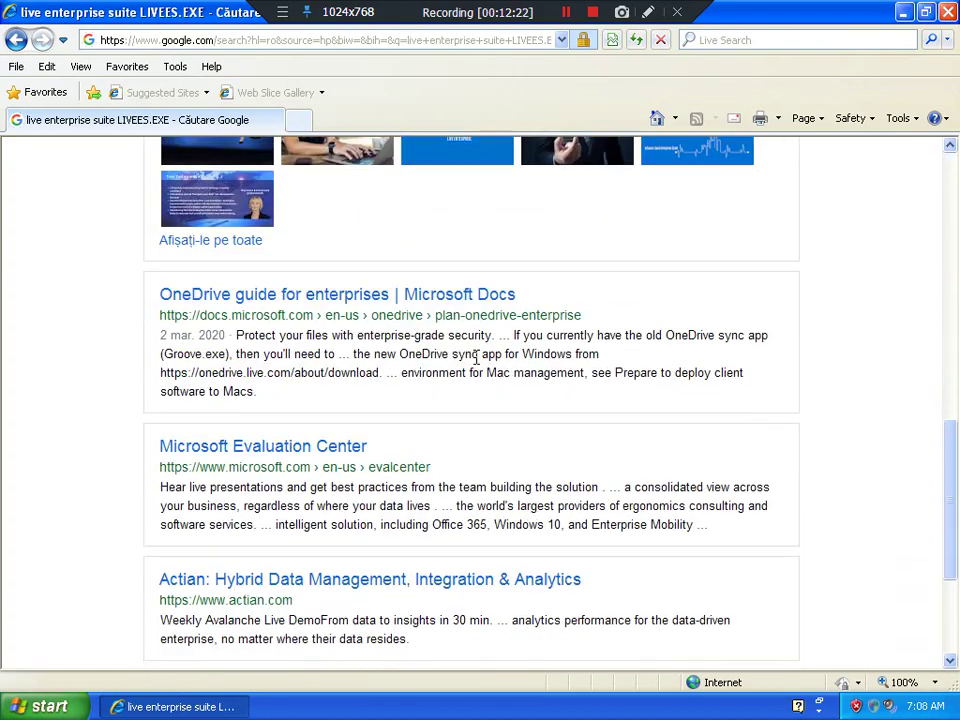
scroll(477, 360, "up", 10)
Step: Replace the query with 'ANTIVIRUS', search, and review the results
left_click_drag(405, 217, 15, 286)
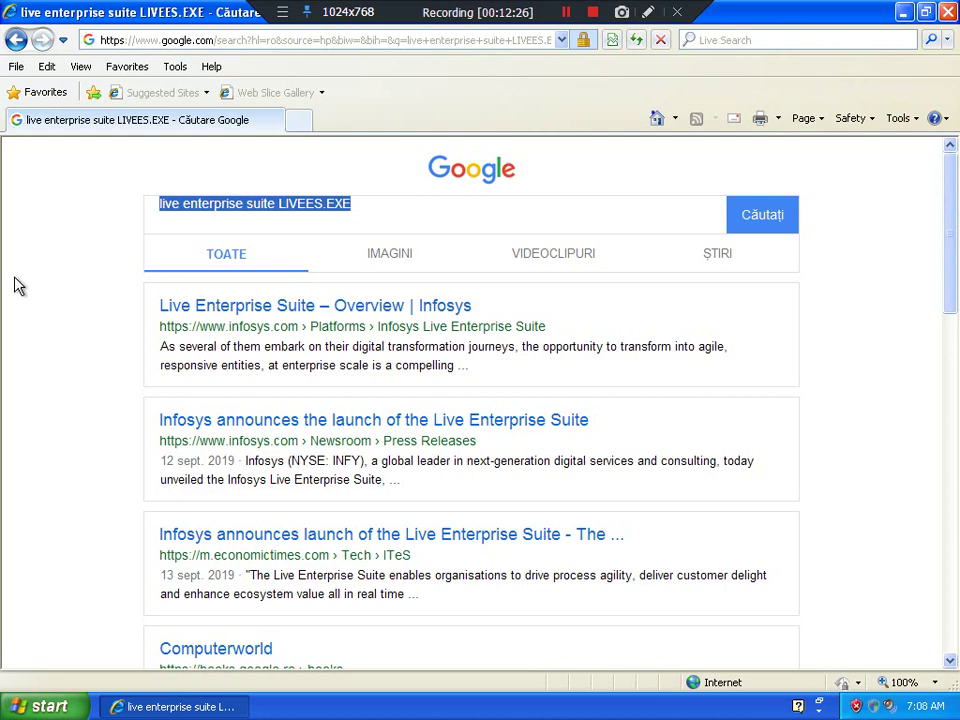
type("AN")
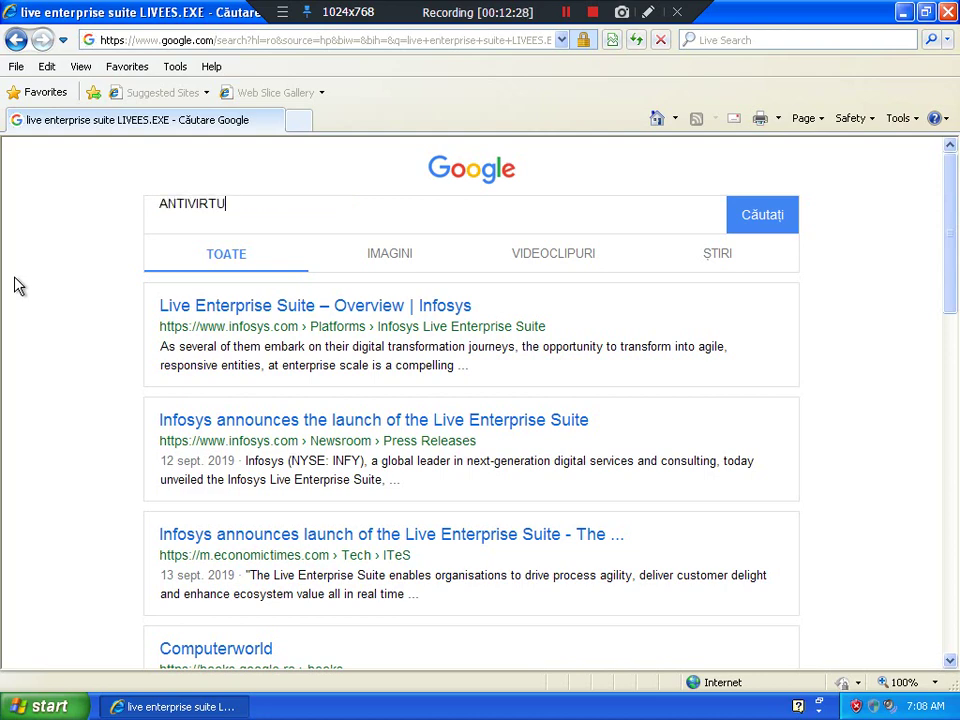
type("TIVIRUS")
key("Return")
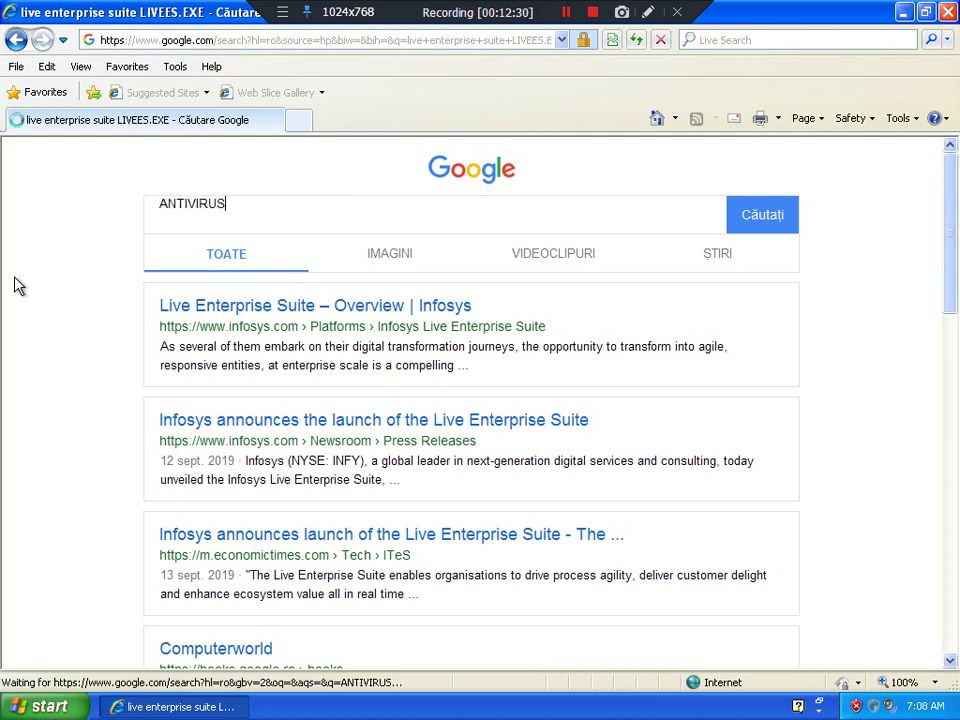
scroll(15, 290, "down", 6)
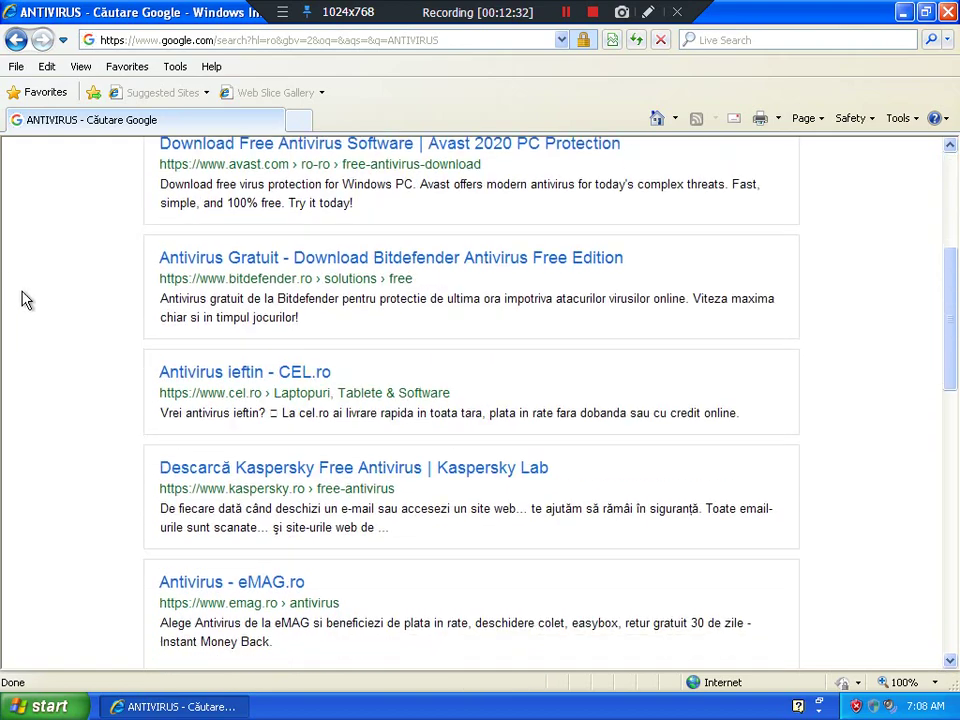
scroll(274, 296, "up", 6)
Step: Search a new term ending in 'S', declining AutoComplete when prompted
left_click_drag(288, 214, 137, 188)
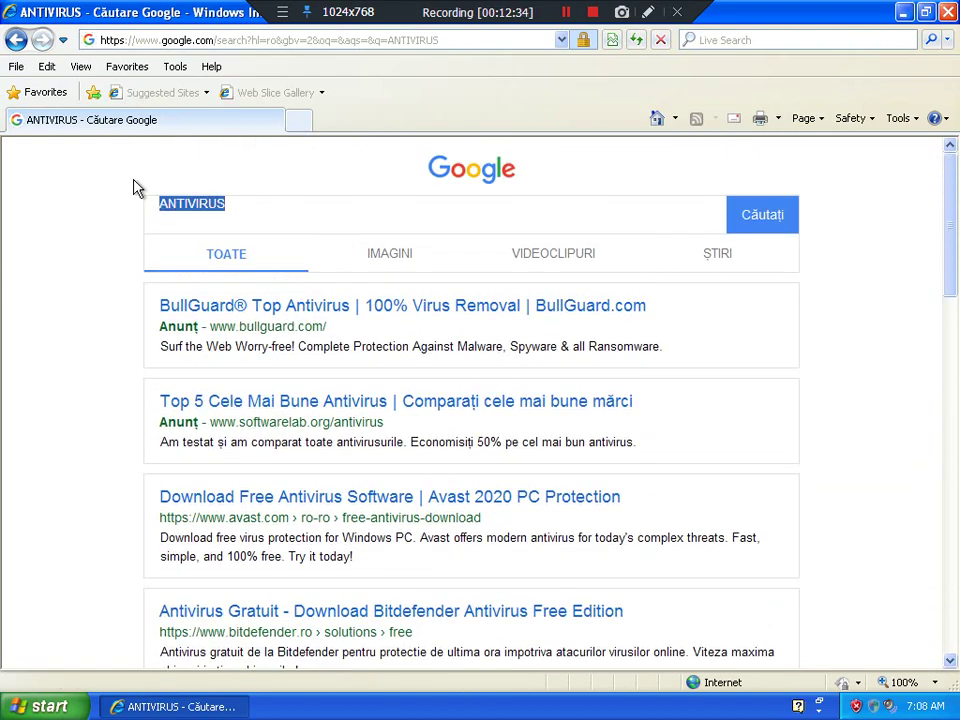
type("S")
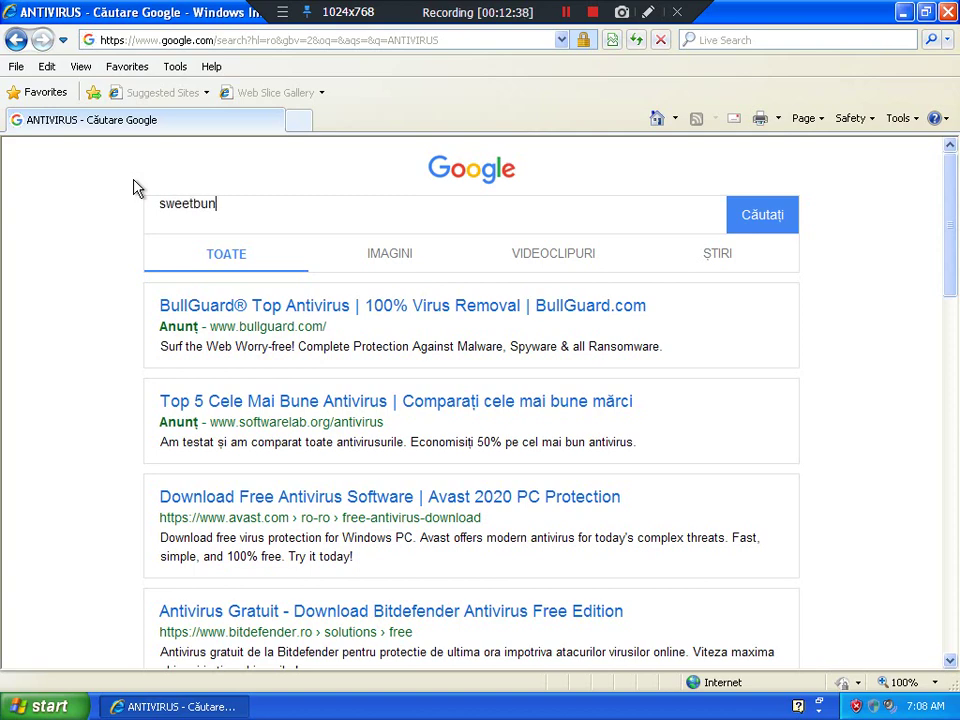
key("Return")
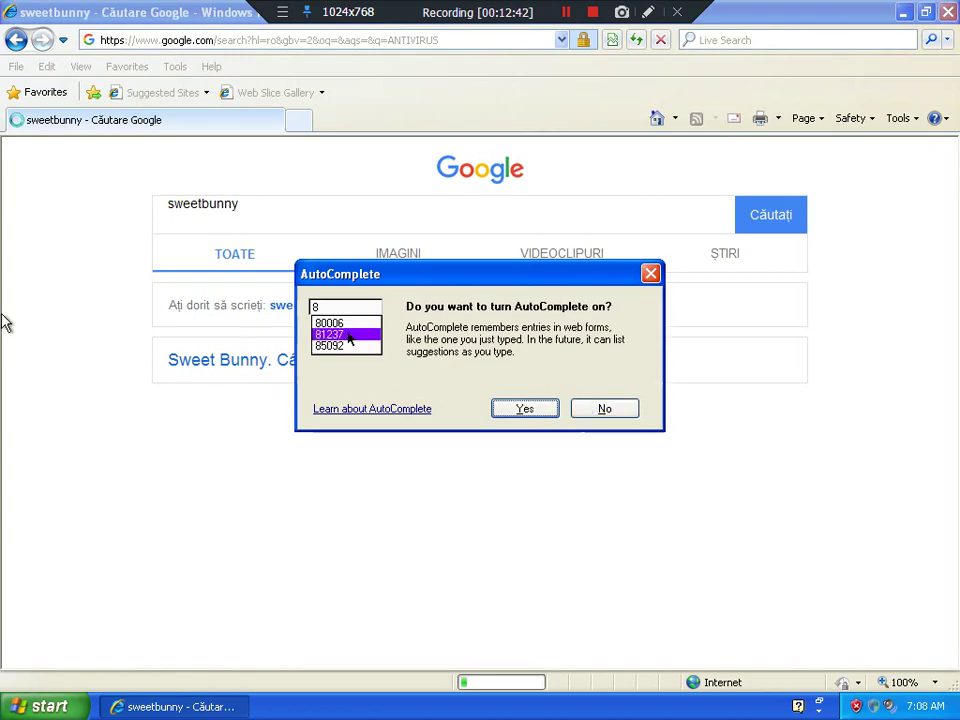
left_click(340, 333)
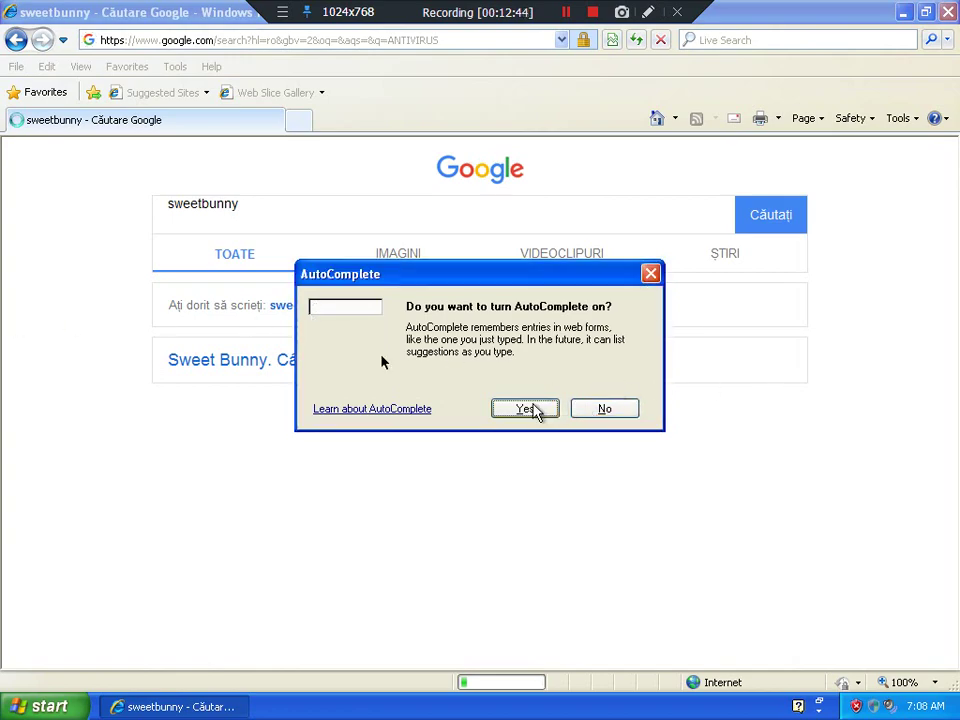
left_click(620, 412)
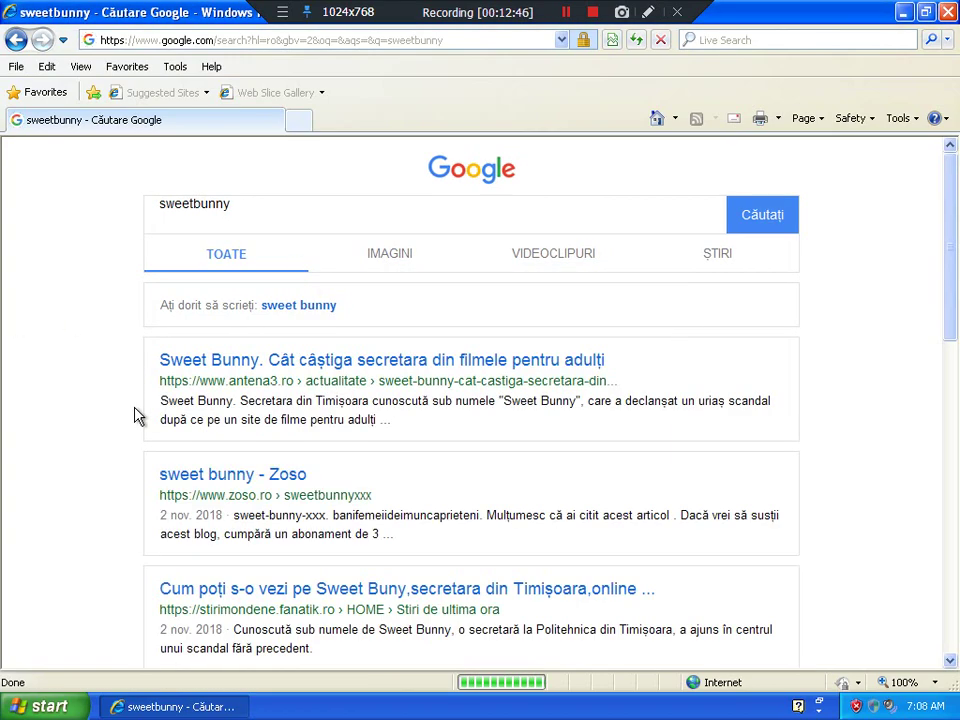
scroll(160, 415, "down", 5)
scroll(138, 415, "down", 4)
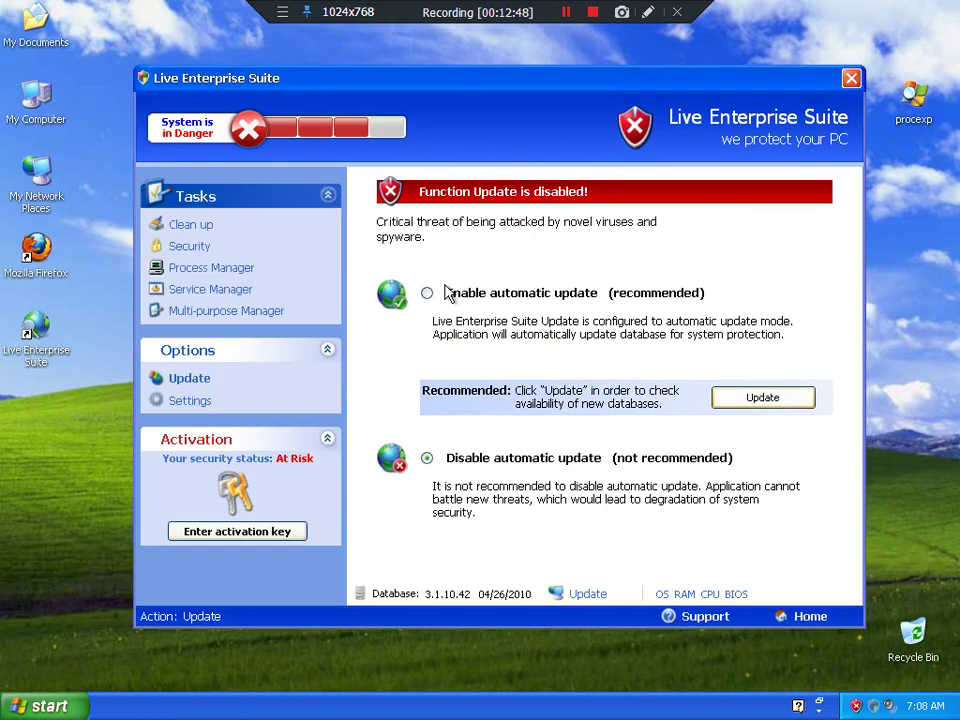
Step: View the Security page, try enabling protection, postpone with Later, and view the Clean up results
left_click(40, 706)
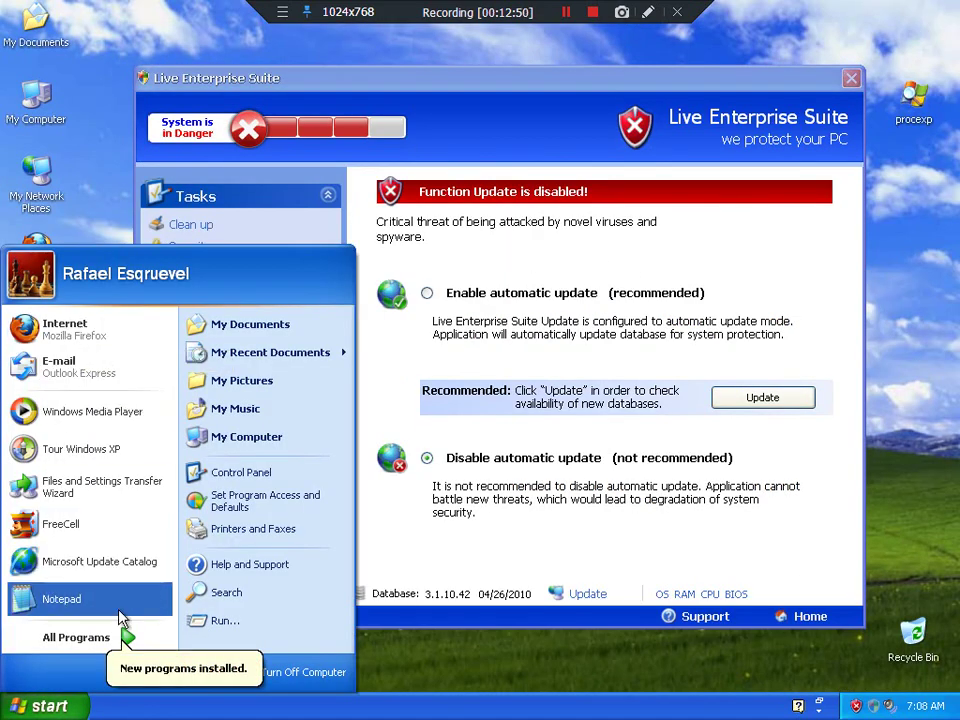
left_click(529, 437)
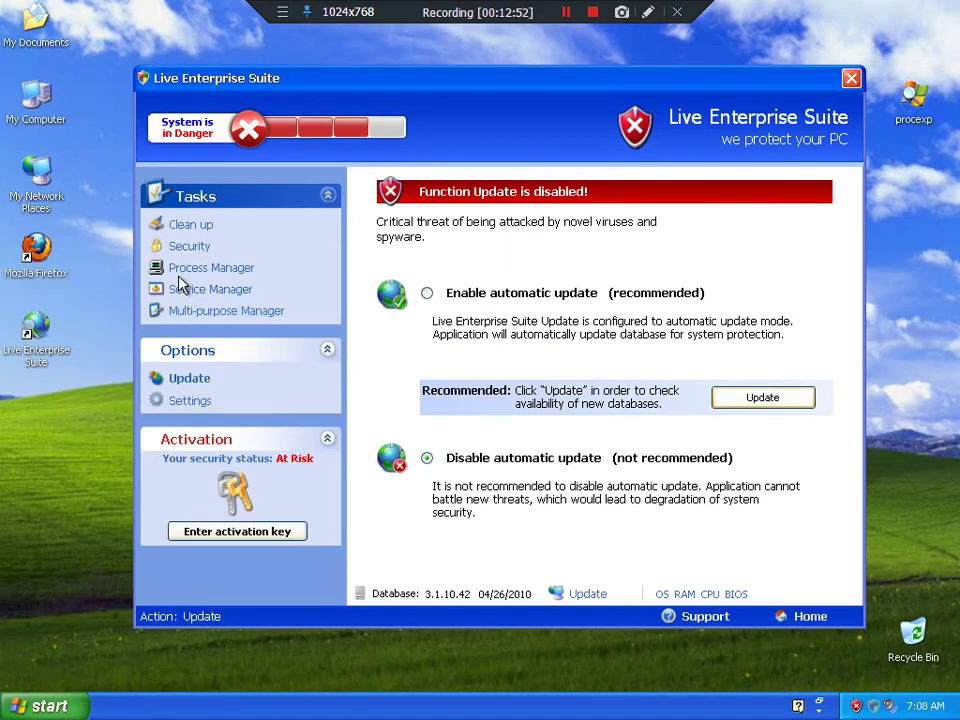
left_click(188, 247)
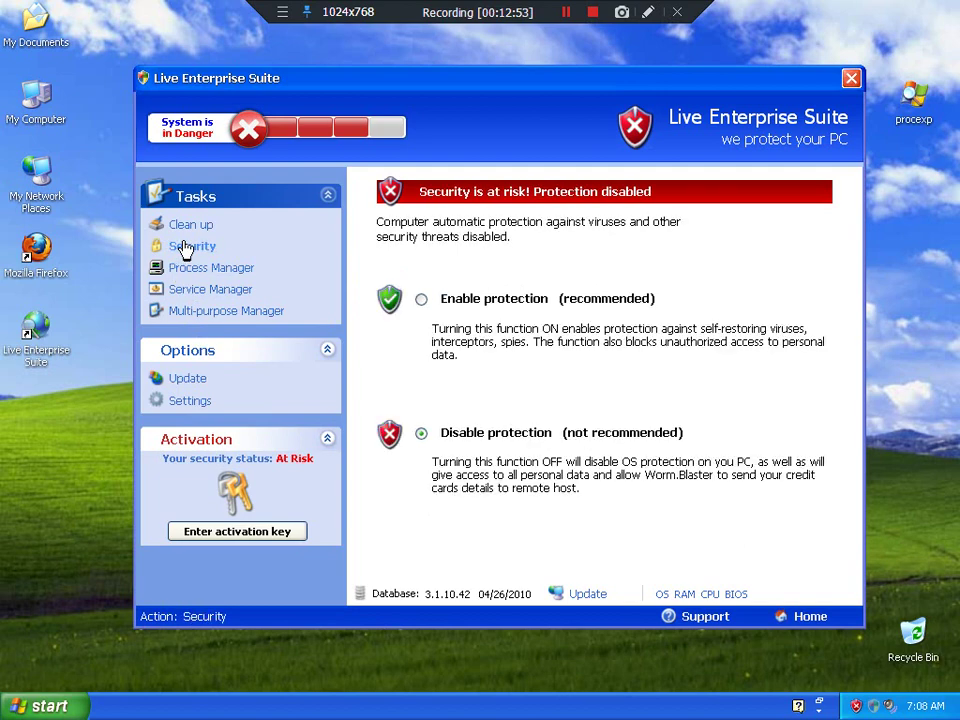
left_click(422, 299)
left_click(607, 452)
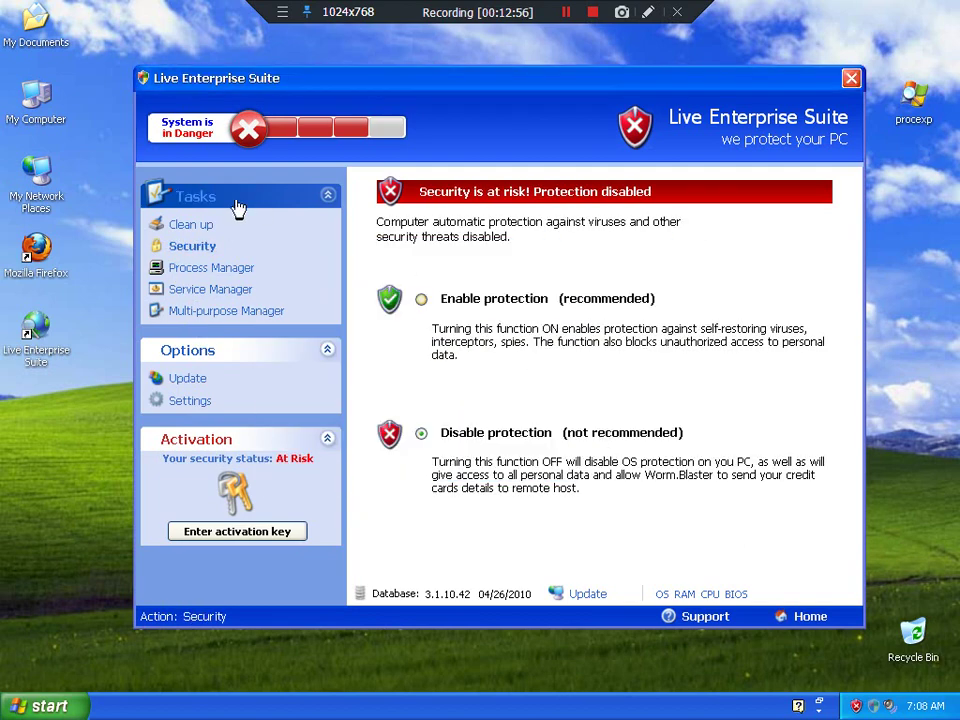
left_click(189, 226)
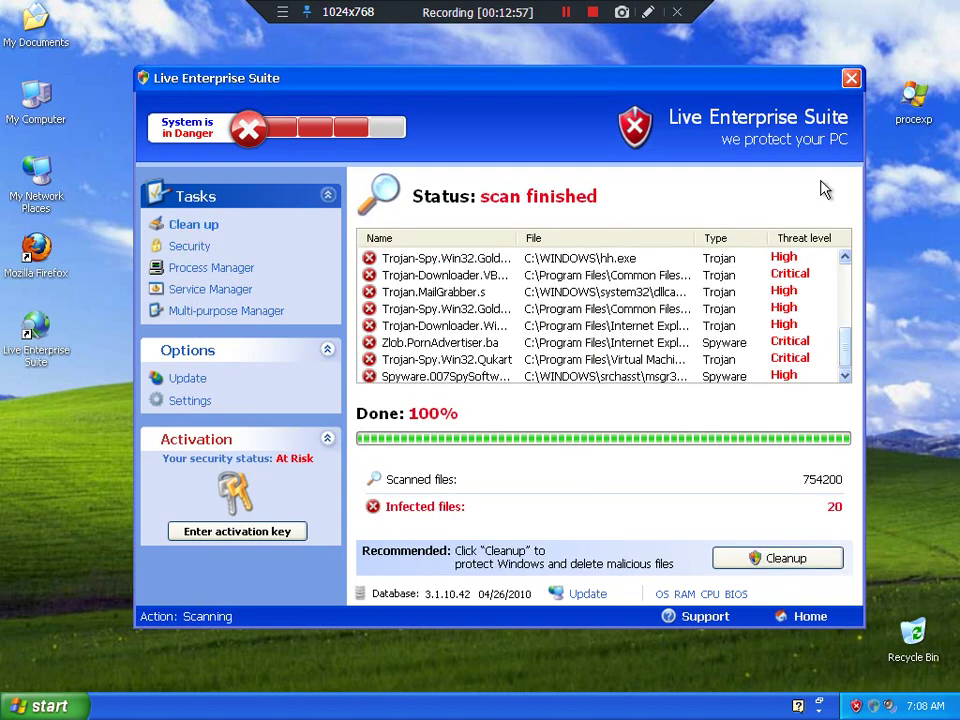
Step: Close the Live Enterprise Suite window twice and try starting Task Manager from the taskbar
left_click(850, 79)
left_click(708, 683)
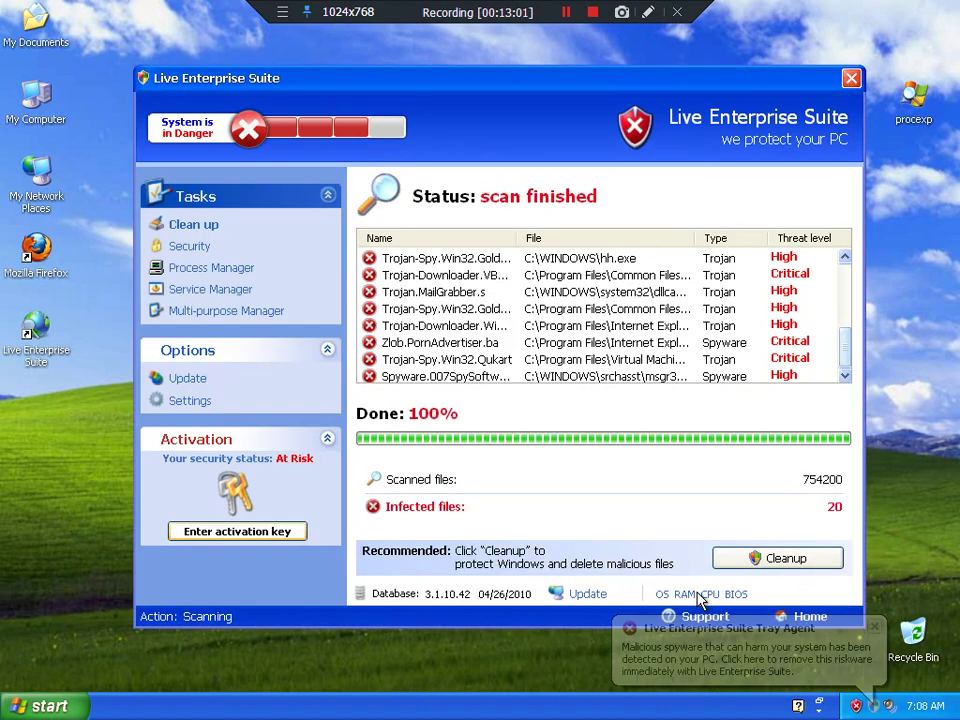
left_click(850, 79)
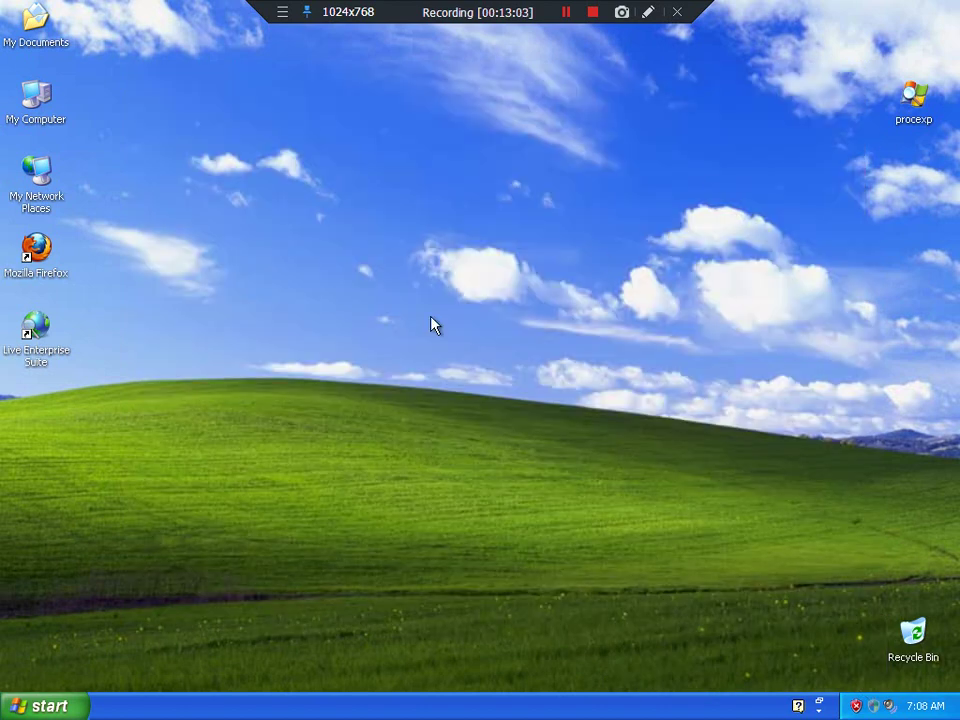
right_click(190, 712)
left_click(257, 666)
left_click(40, 706)
left_click(90, 640)
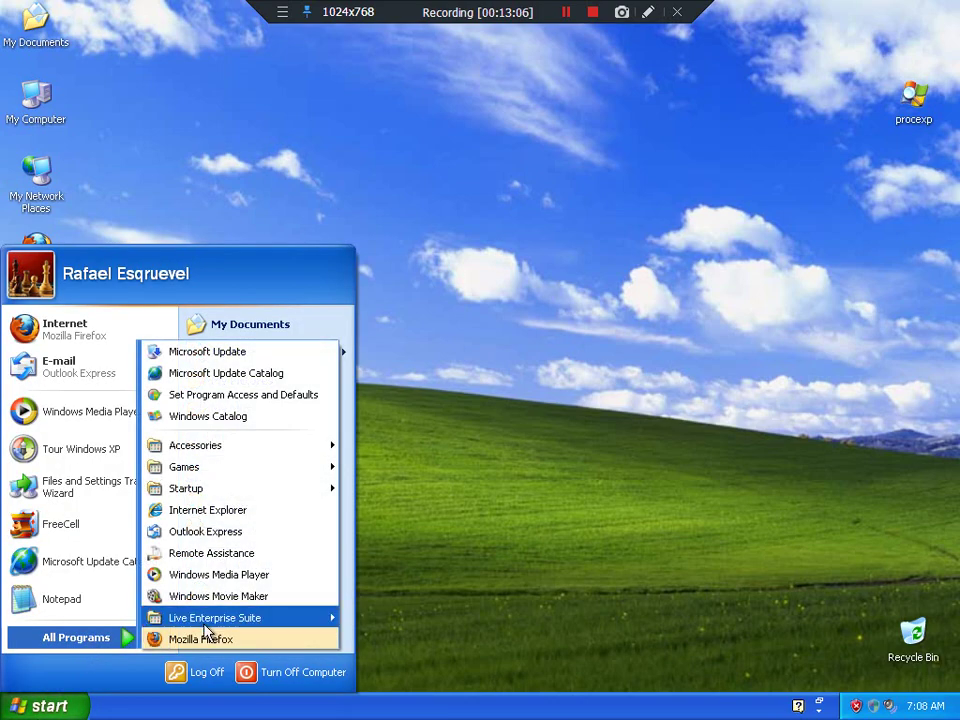
mouse_move(222, 626)
left_click(463, 663)
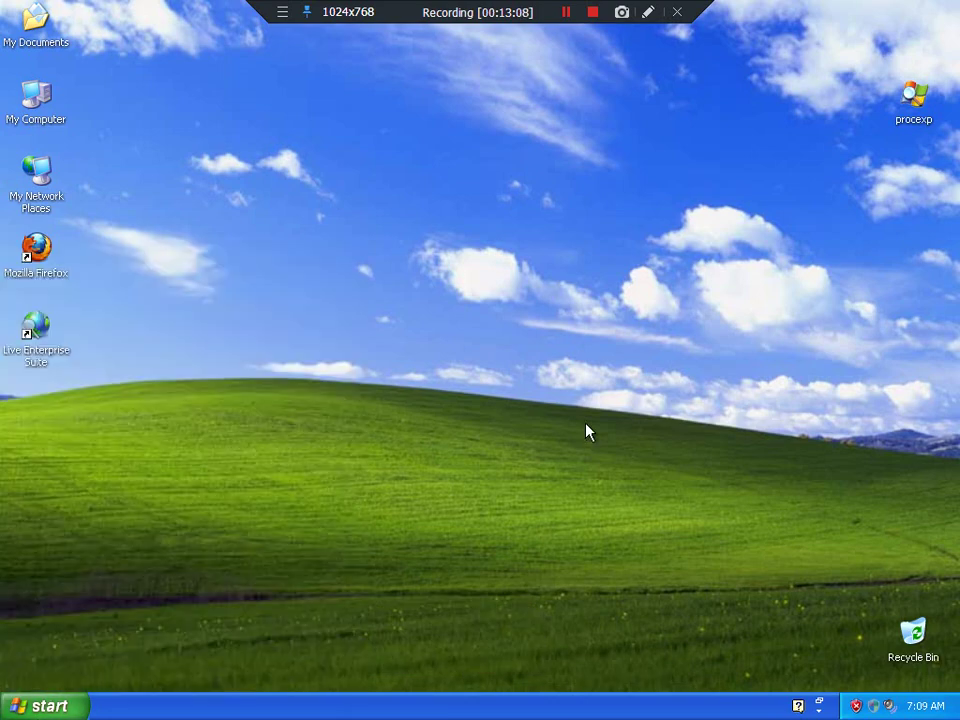
key("super")
key("super")
key("super")
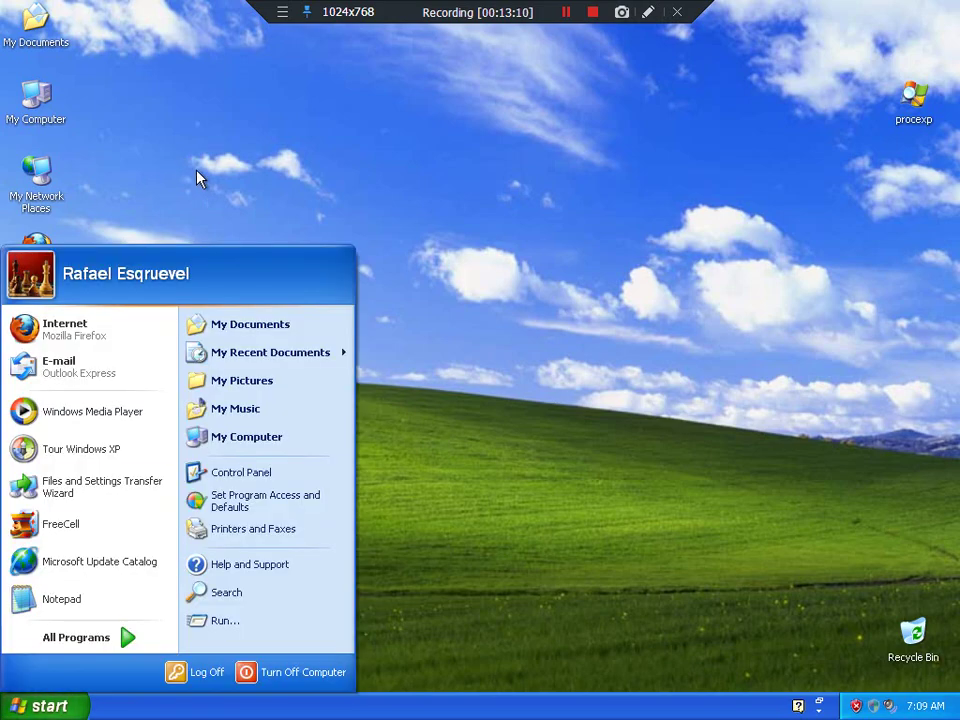
key("super")
right_click(30, 347)
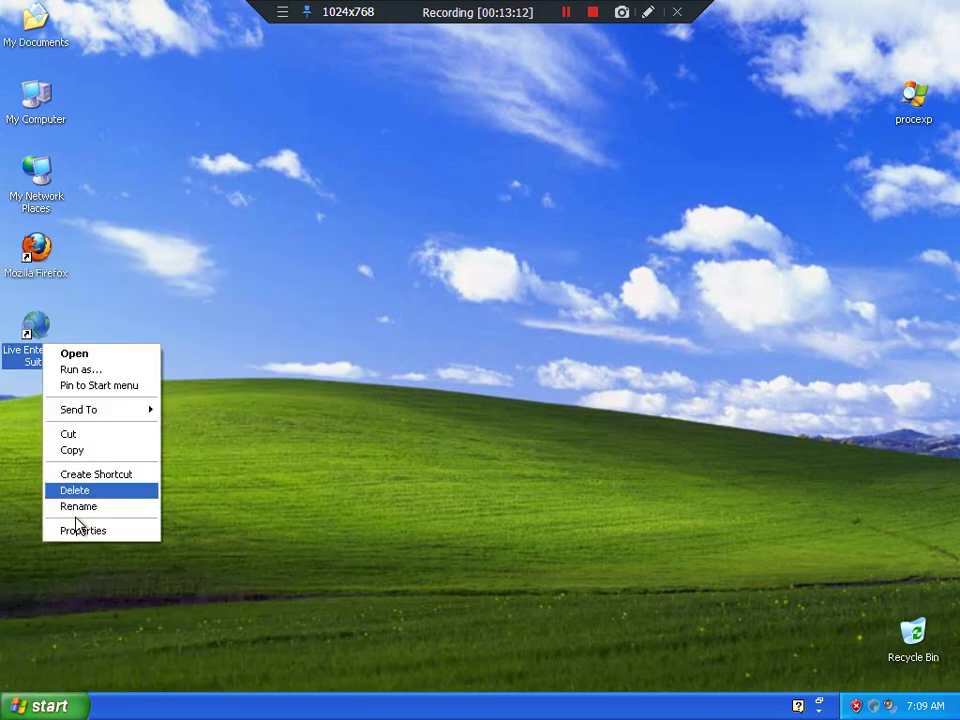
left_click(81, 531)
left_click(166, 539)
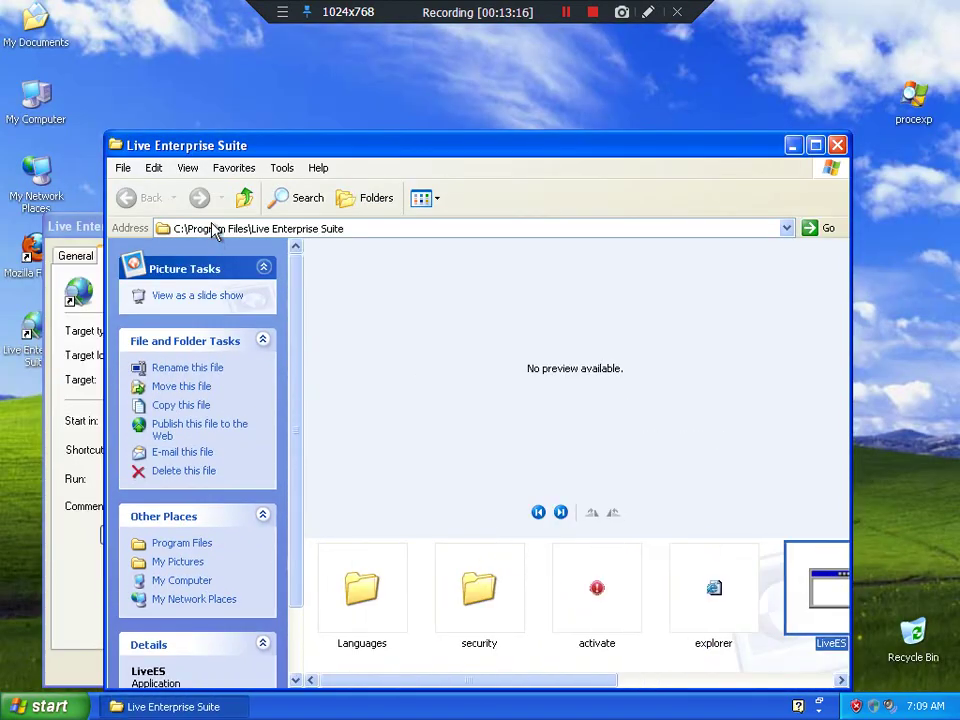
left_click(242, 199)
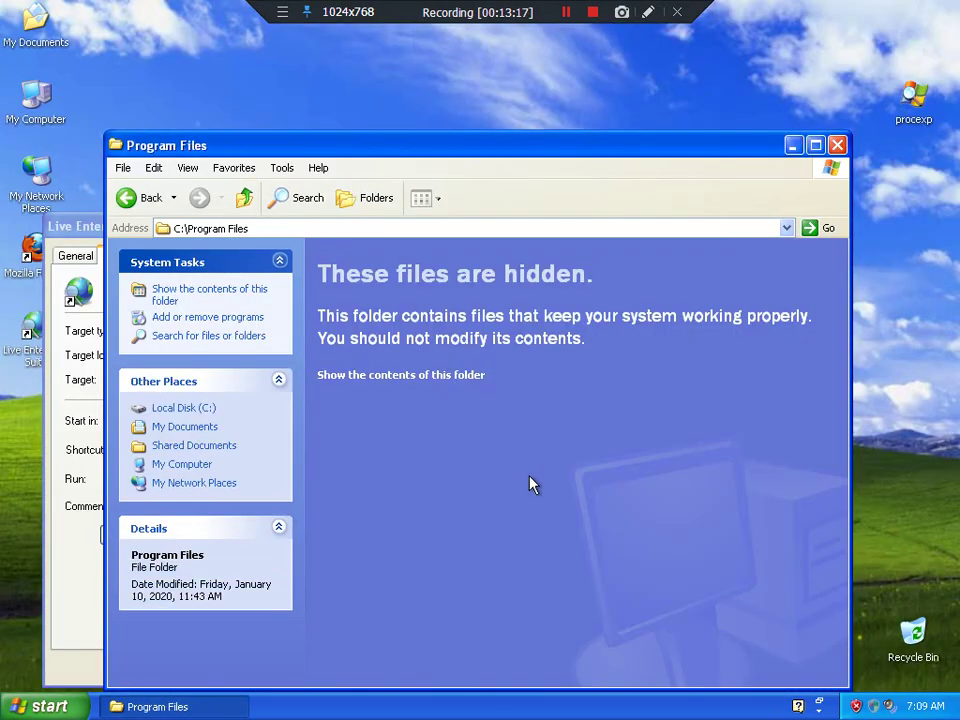
left_click(384, 375)
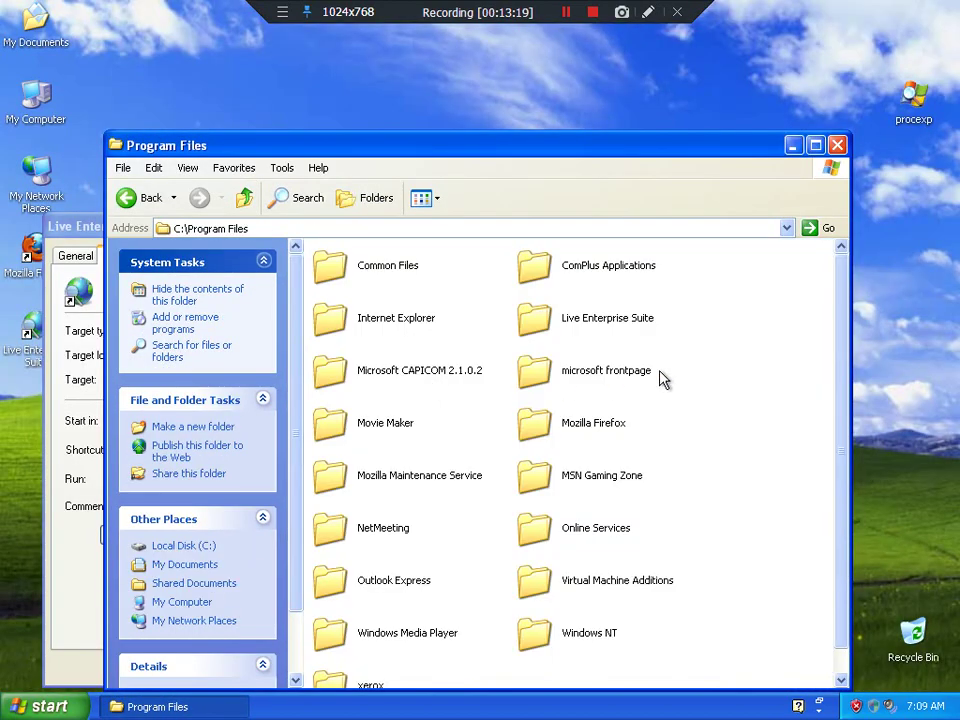
left_click(836, 146)
left_click(371, 226)
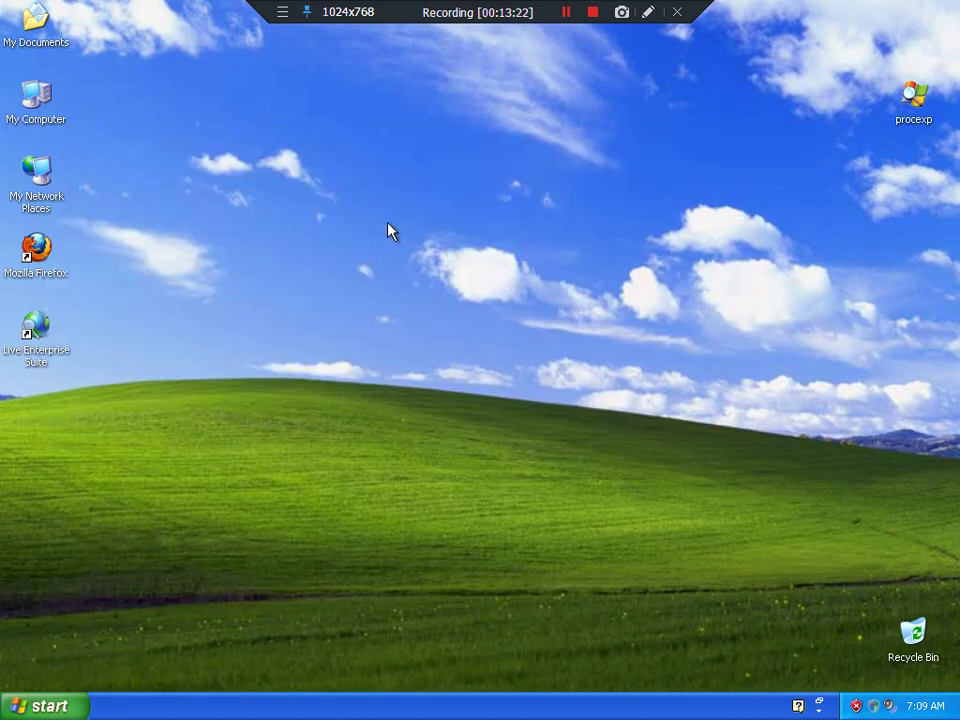
key("super+r")
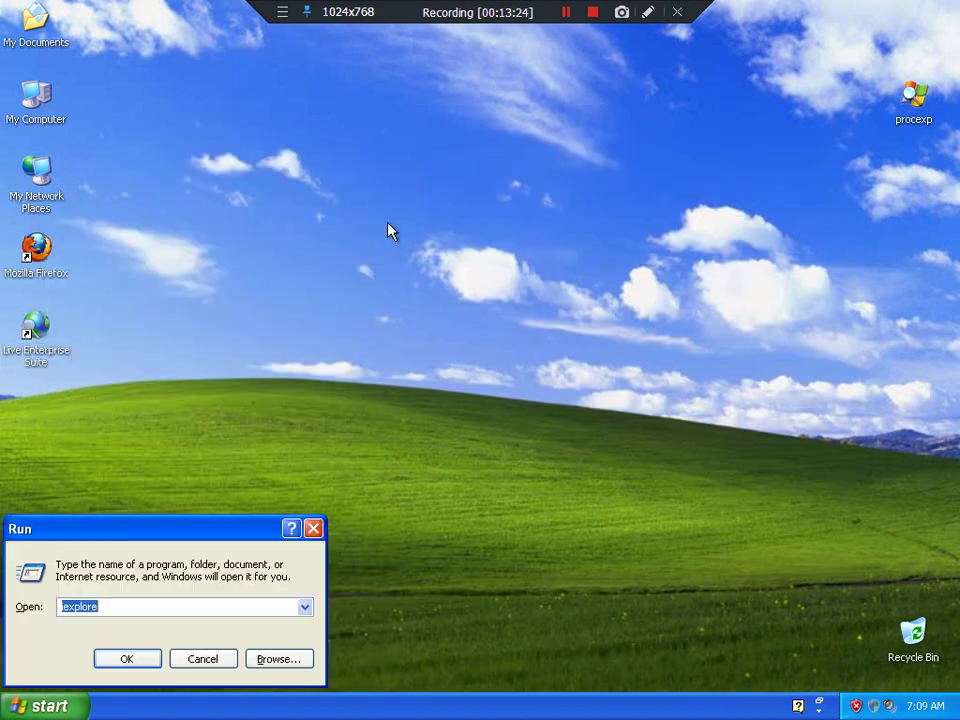
type("regedit")
key("Return")
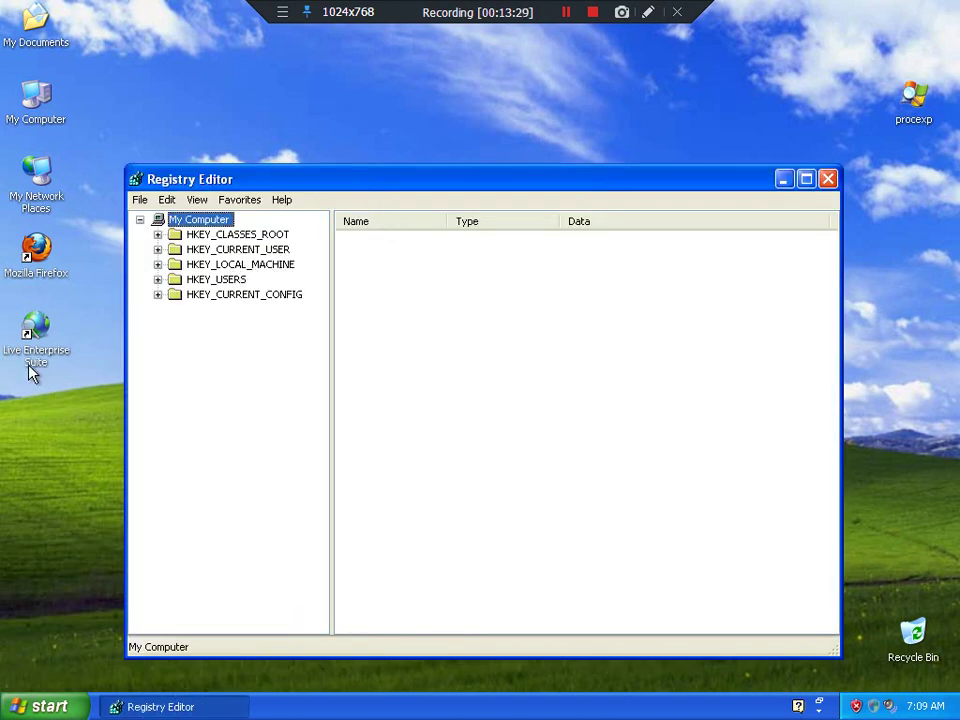
double_click(248, 252)
double_click(238, 386)
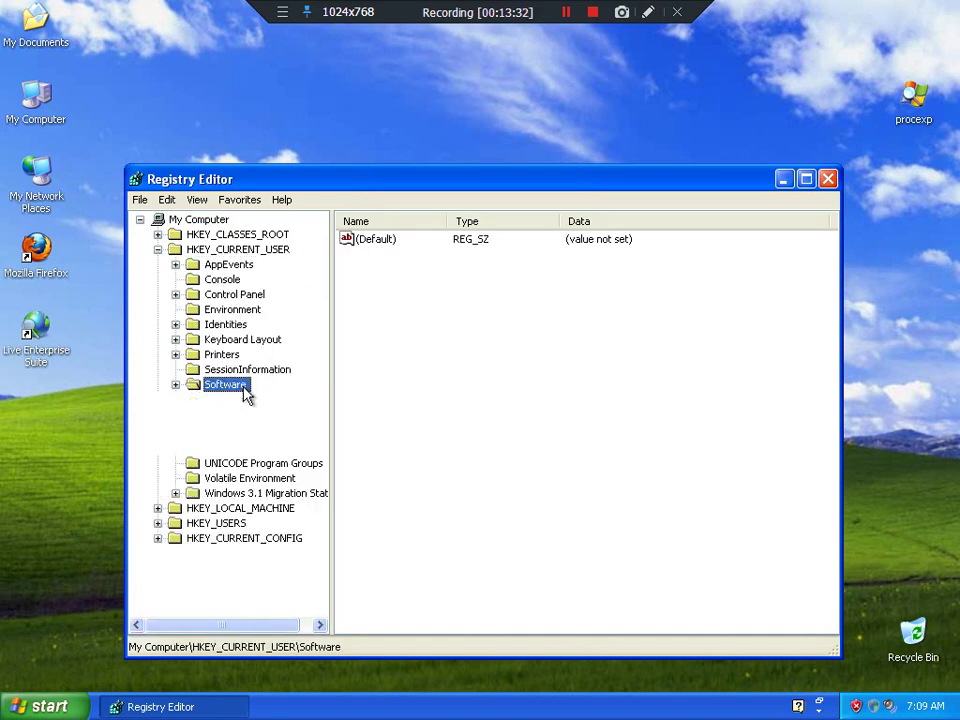
left_click(264, 446)
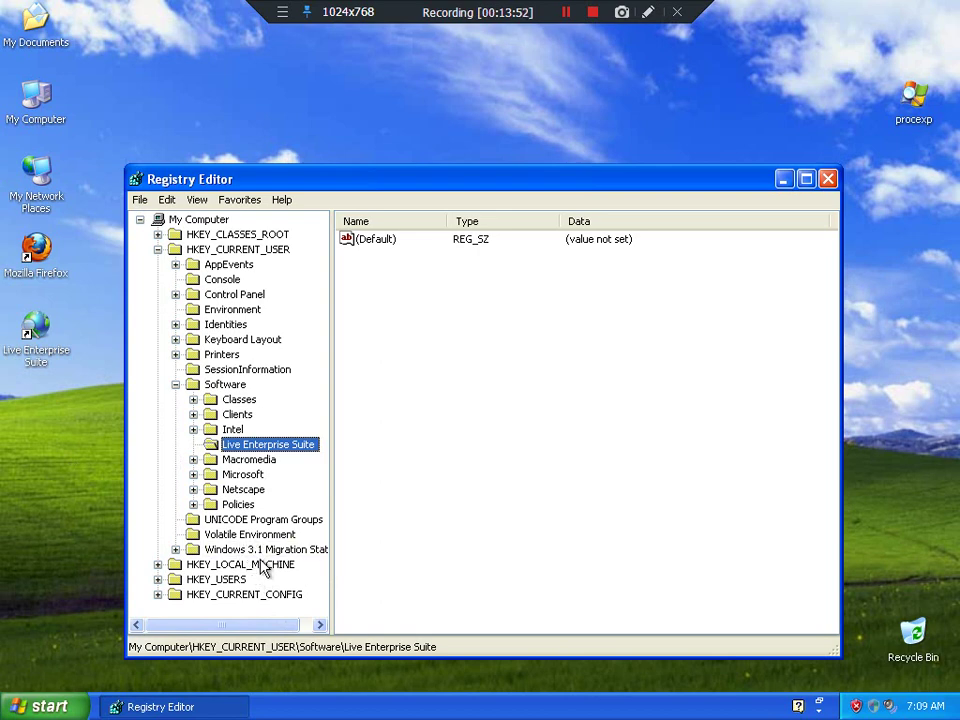
double_click(259, 566)
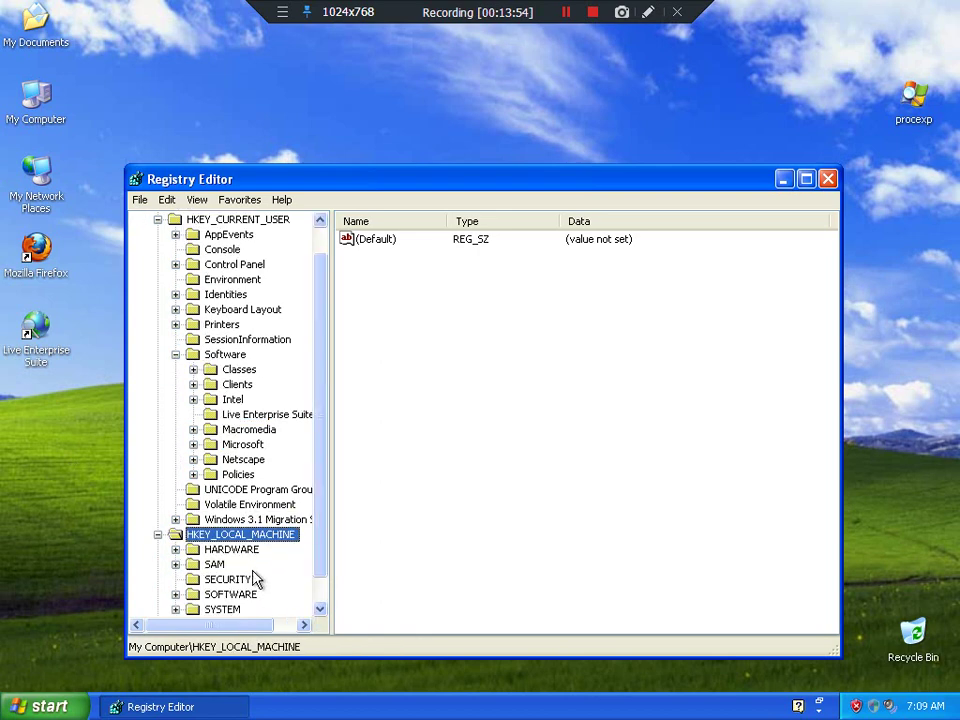
double_click(258, 594)
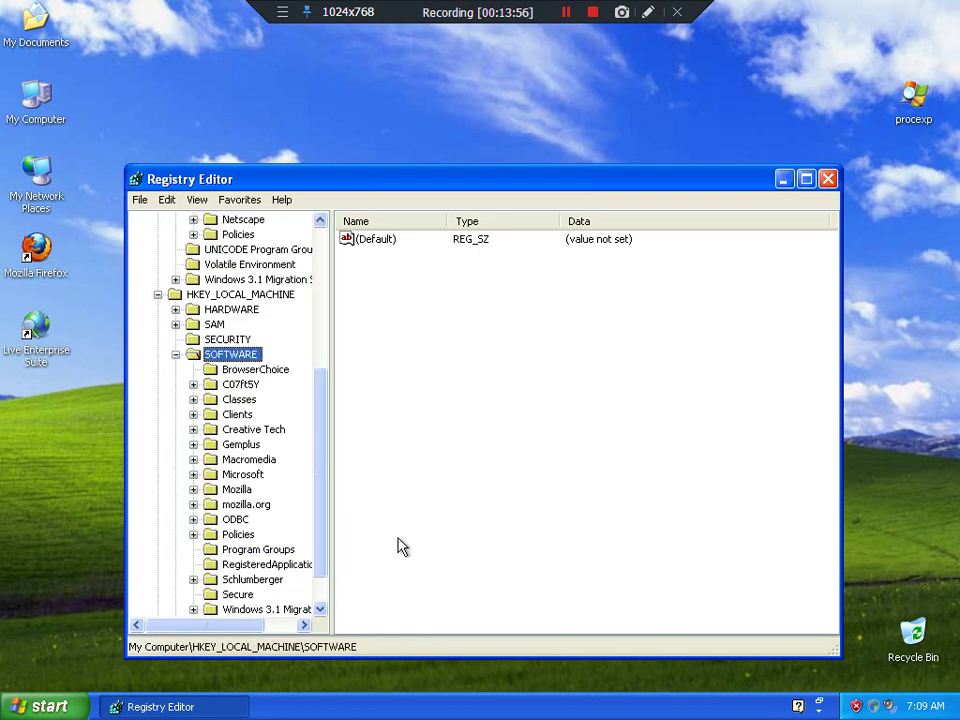
scroll(452, 435, "up", 4)
left_click(828, 179)
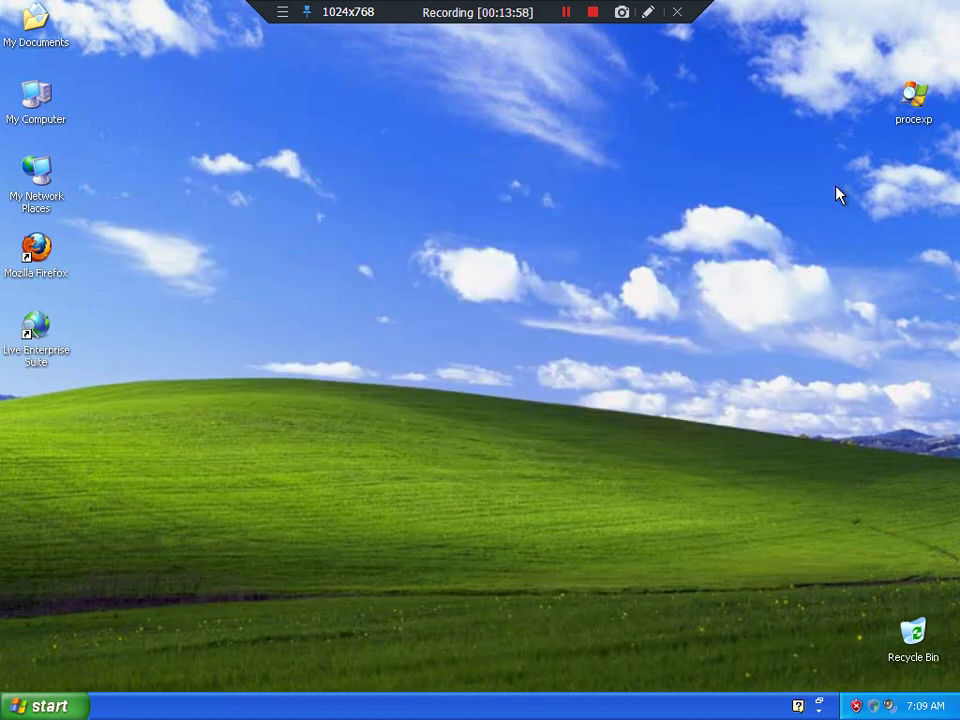
Step: Launch FreeCell from the Start menu and deal a new game
right_click(336, 231)
left_click(238, 208)
right_click(211, 204)
right_click(167, 197)
right_click(154, 193)
left_click(152, 165)
left_click(10, 700)
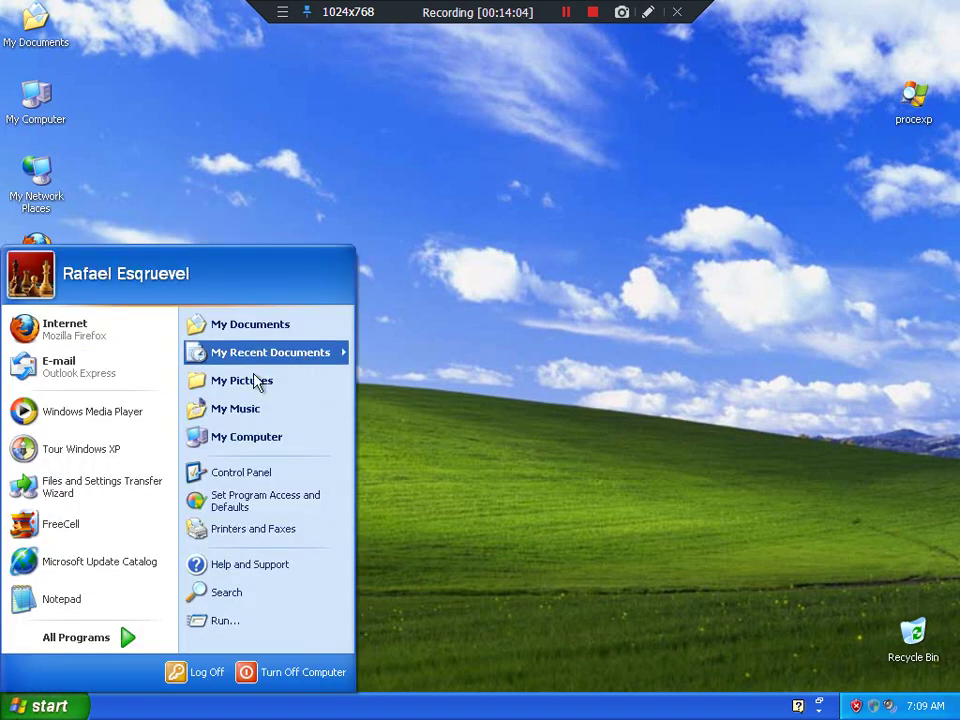
left_click(62, 524)
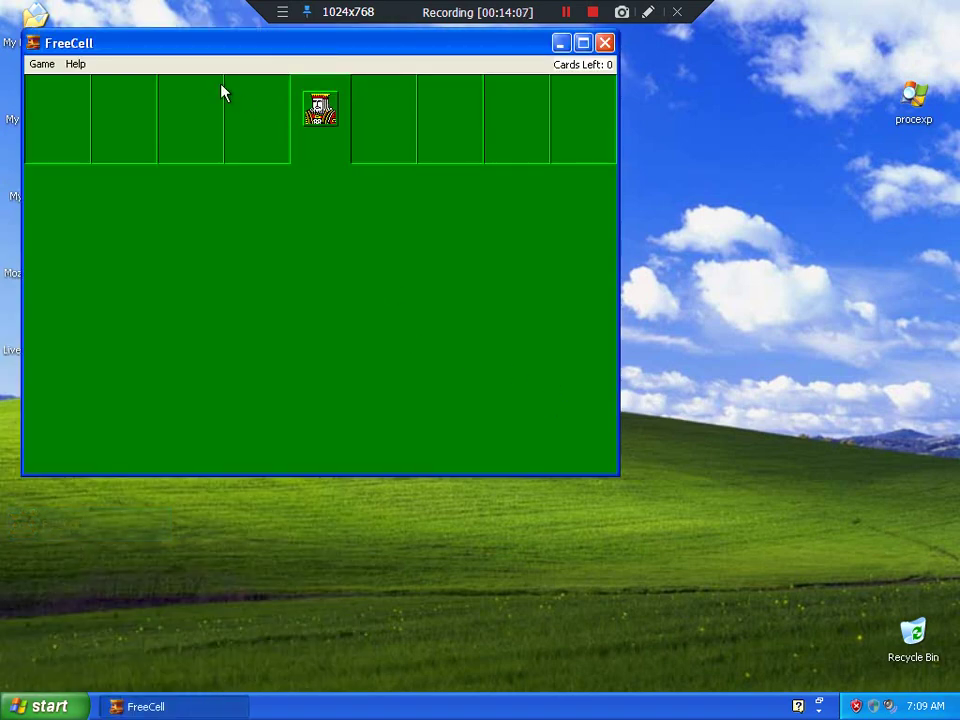
left_click(42, 64)
left_click(62, 84)
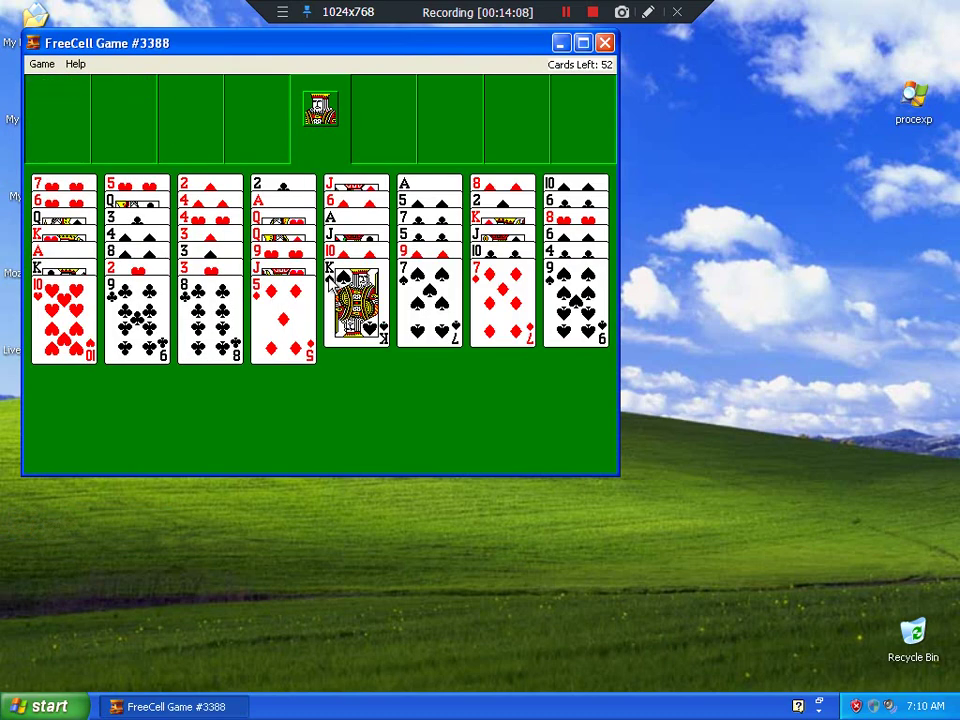
Step: Move the 9♣ onto the 10♥; the 2♥ move to column 4 is rejected
left_click(134, 330)
left_click(62, 240)
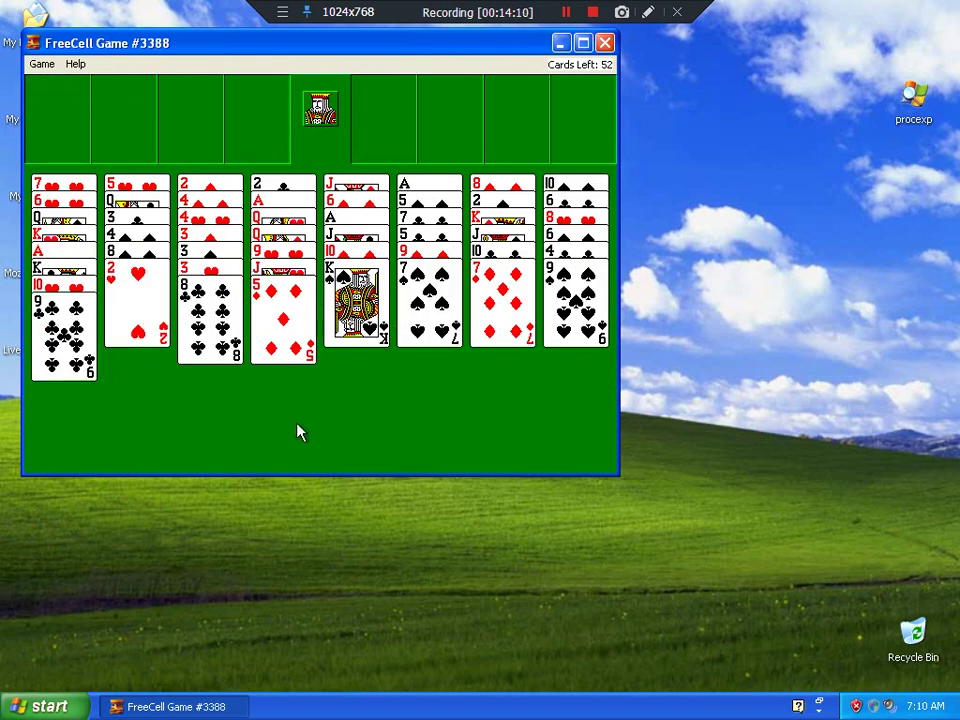
left_click(133, 328)
left_click(287, 343)
left_click(484, 409)
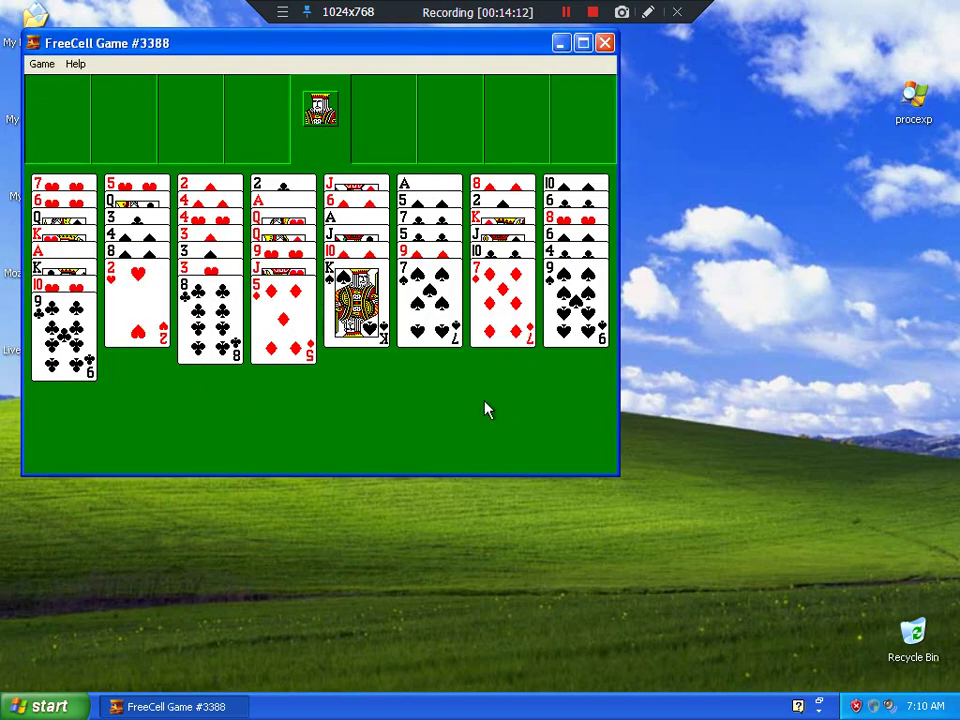
left_click(357, 300)
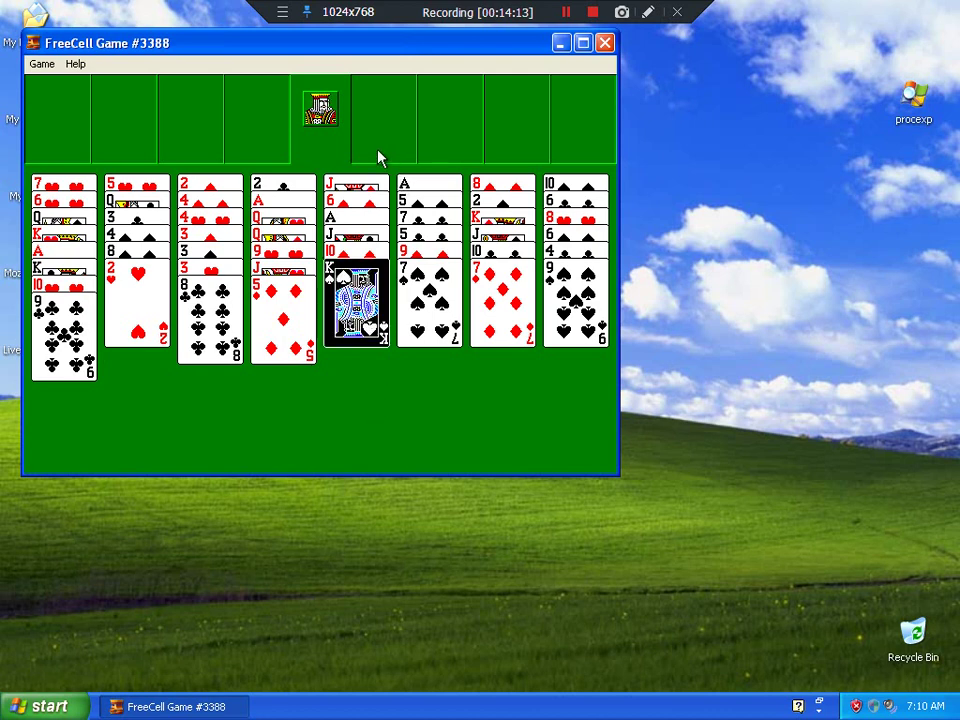
left_click(350, 405)
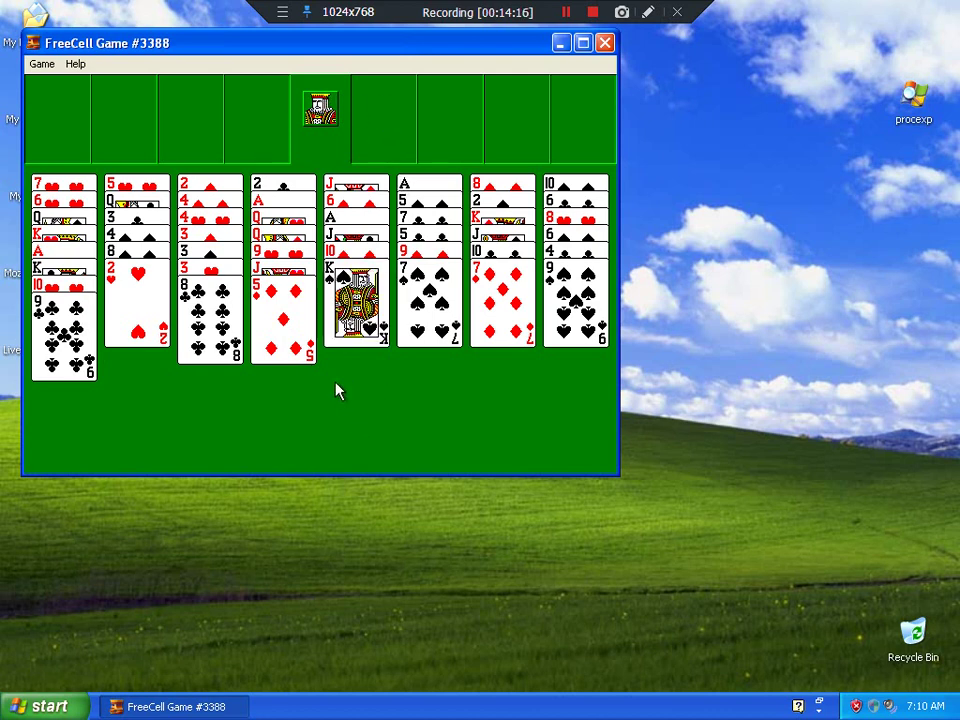
Step: Win game #3388 instantly via the Ctrl+Shift+F10 dialog and start a new game
key("ctrl+shift+F10")
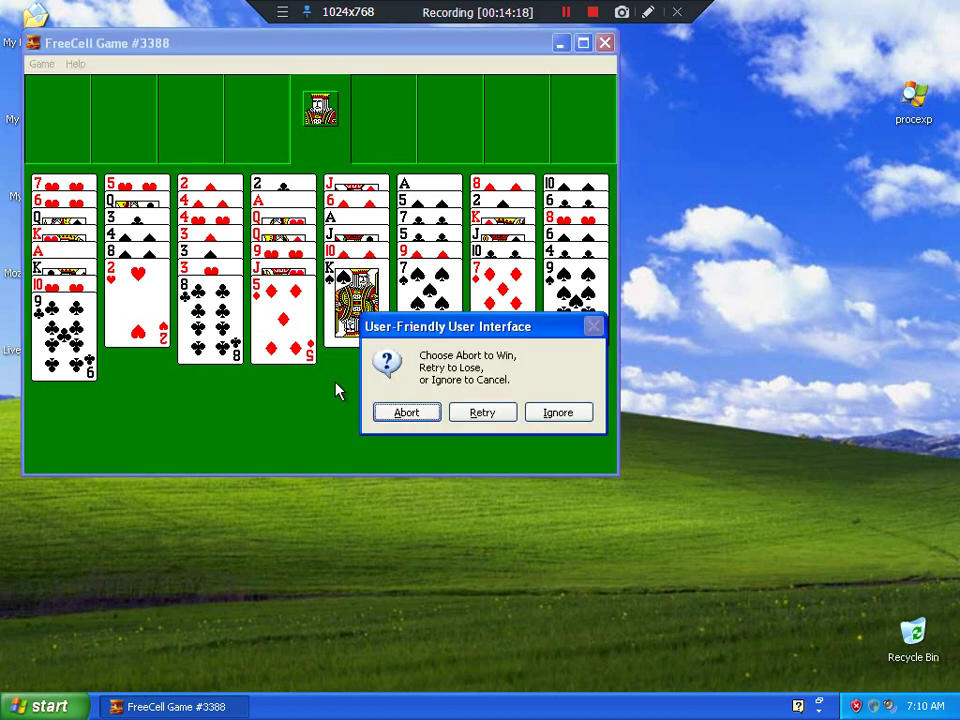
left_click(403, 413)
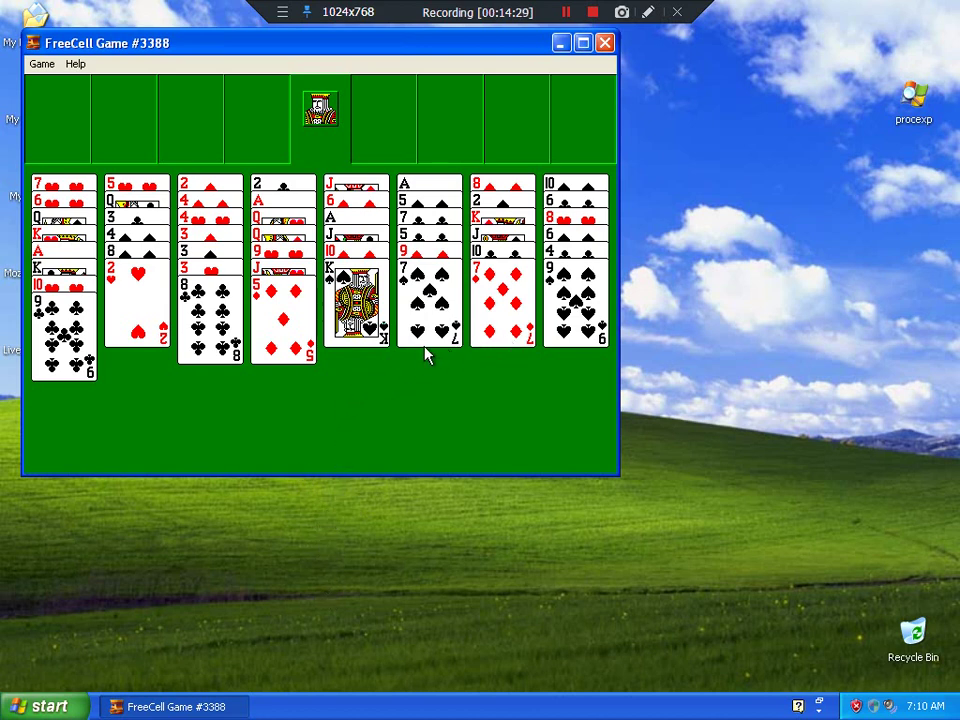
left_click(150, 316)
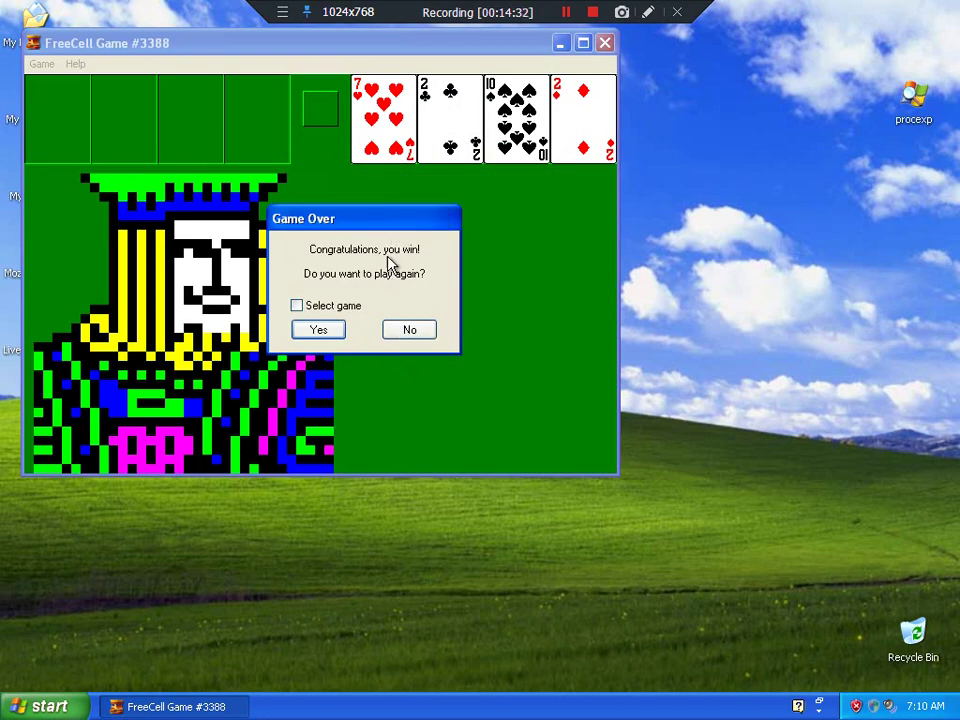
left_click(338, 331)
Step: Send the A♣ home, park the J♠, and move the 9♠–8♦ run onto the 10♥
left_click(378, 305)
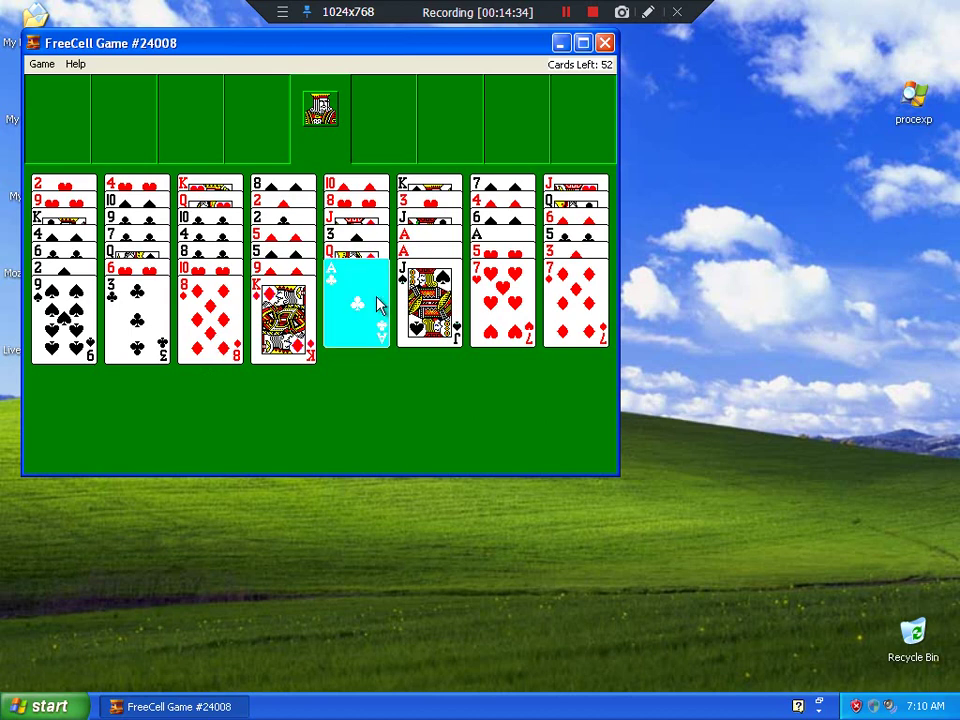
left_click(387, 125)
left_click(430, 300)
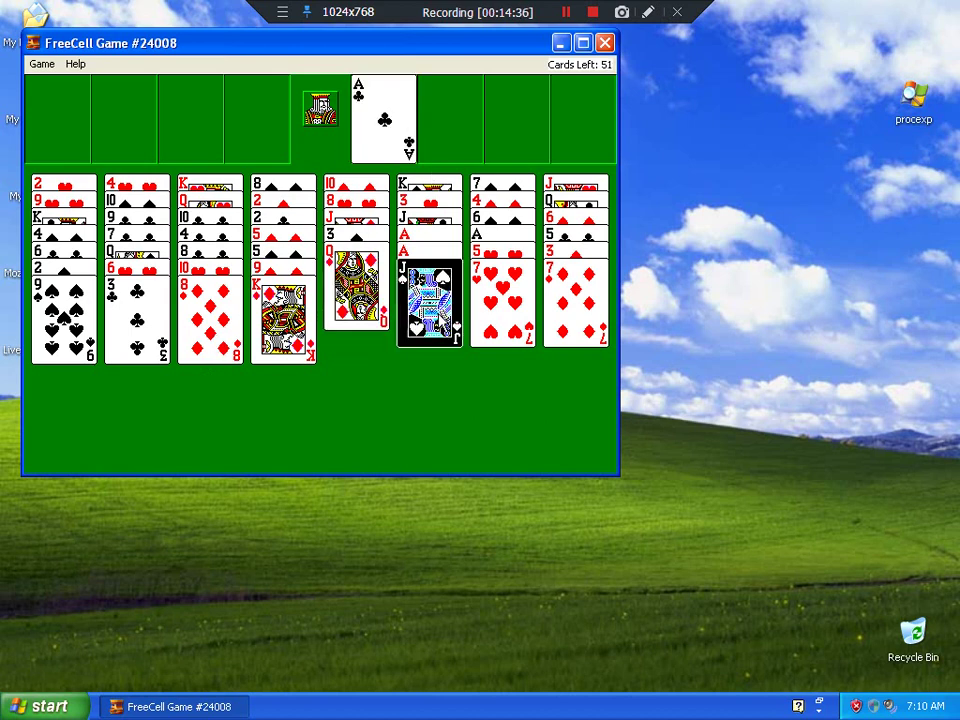
left_click(266, 148)
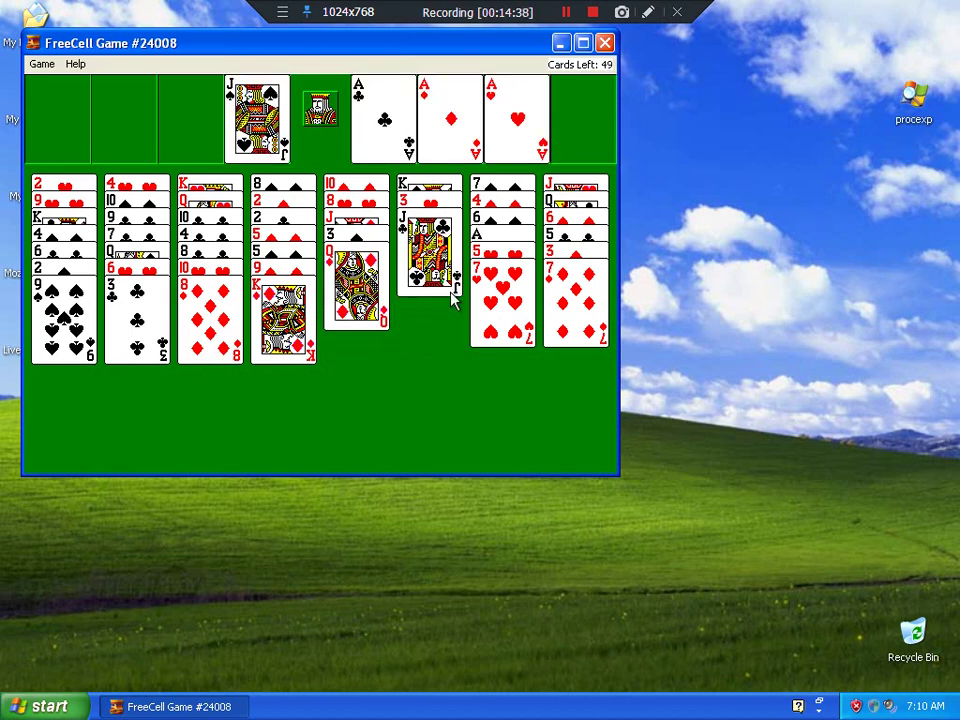
left_click(206, 325)
left_click(83, 320)
left_click(83, 320)
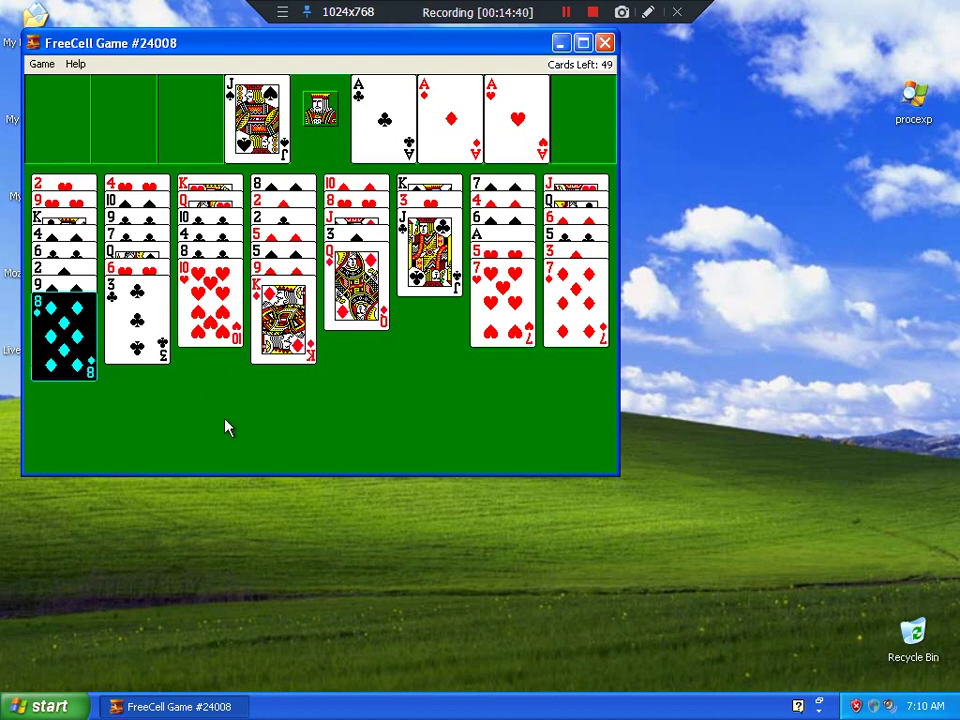
left_click(225, 424)
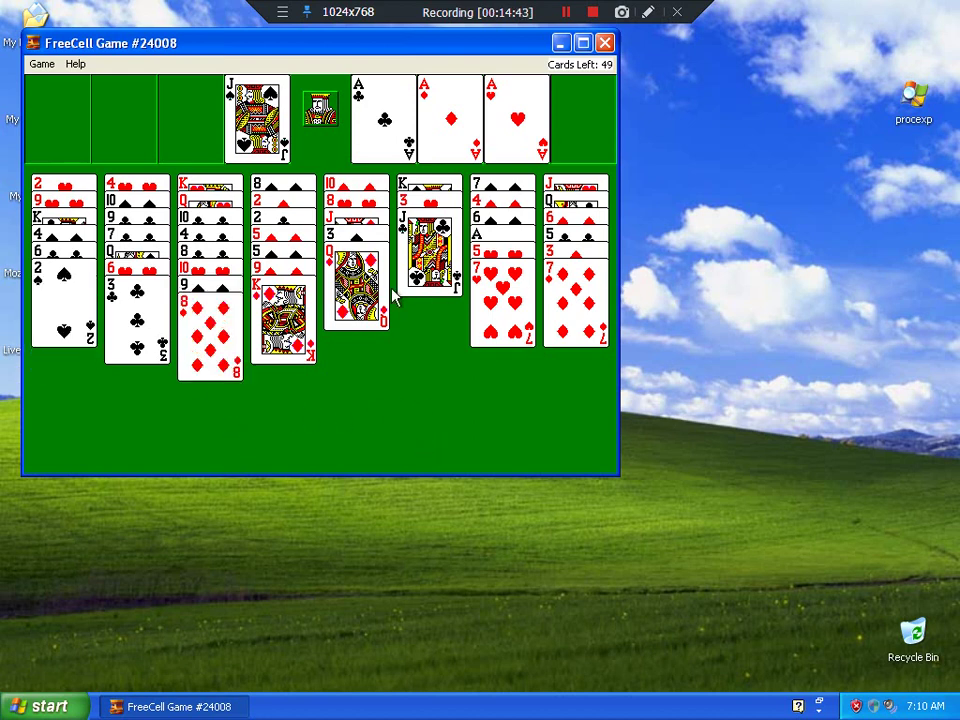
Step: Park the 7♥, 5♥ and 4♦, move 6♠ onto 7♦, 7♠ onto 8♦, and K♦ to the empty column
left_click(510, 306)
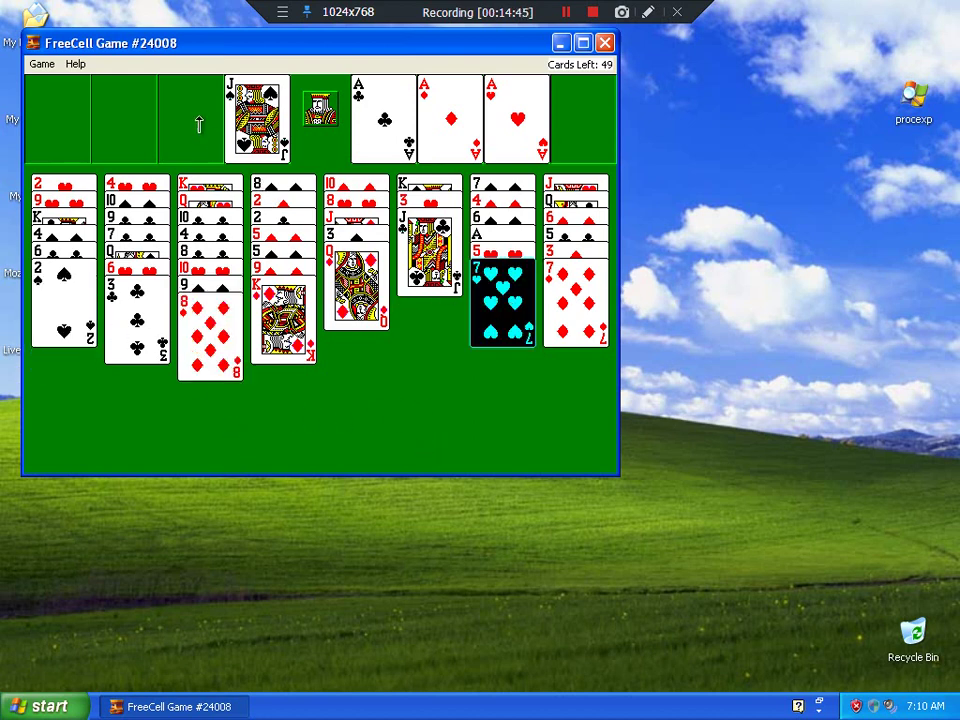
left_click(199, 123)
left_click(484, 282)
left_click(122, 115)
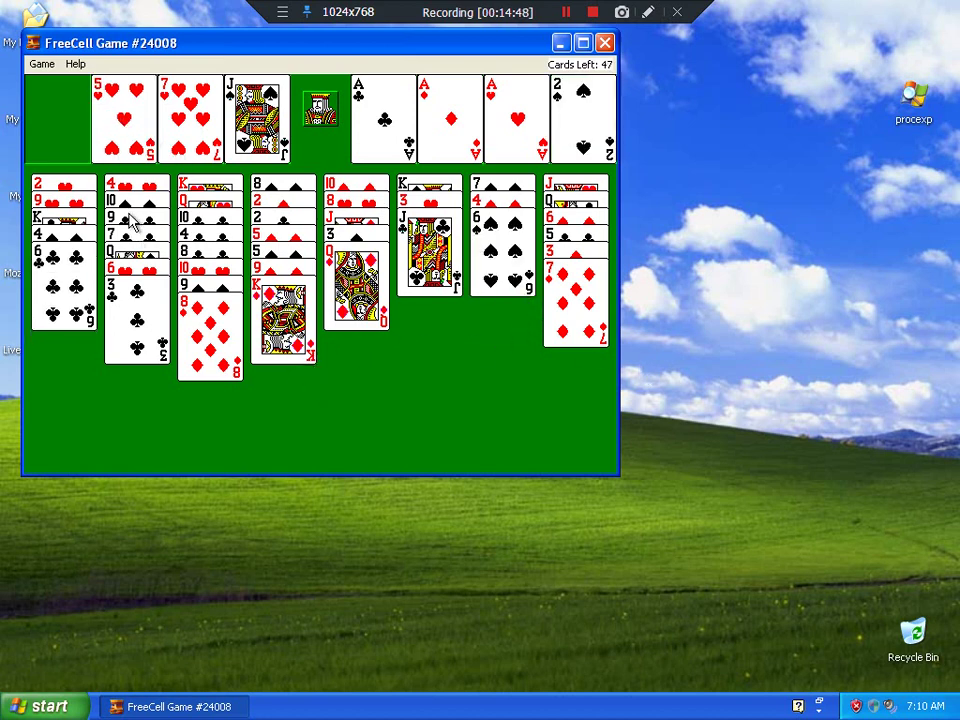
left_click(510, 287)
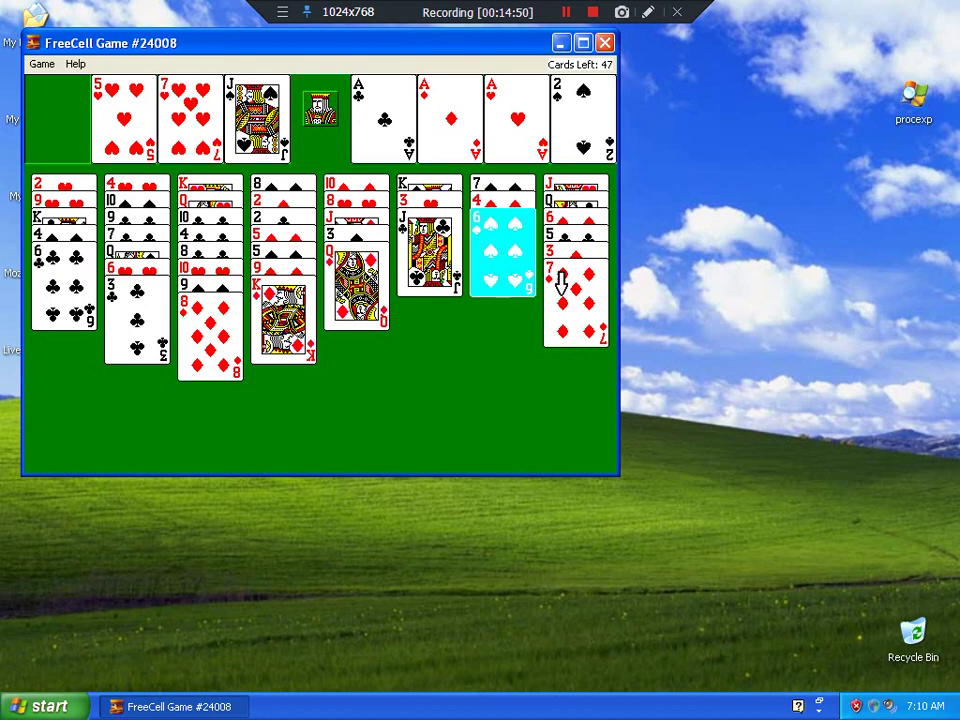
left_click(553, 318)
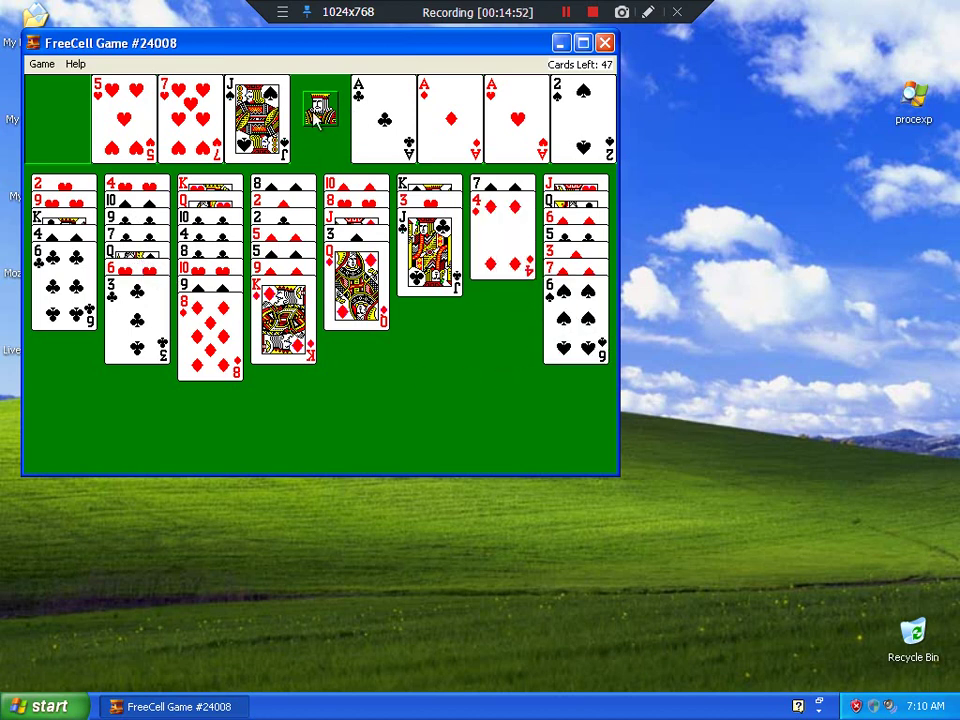
double_click(514, 256)
left_click(505, 258)
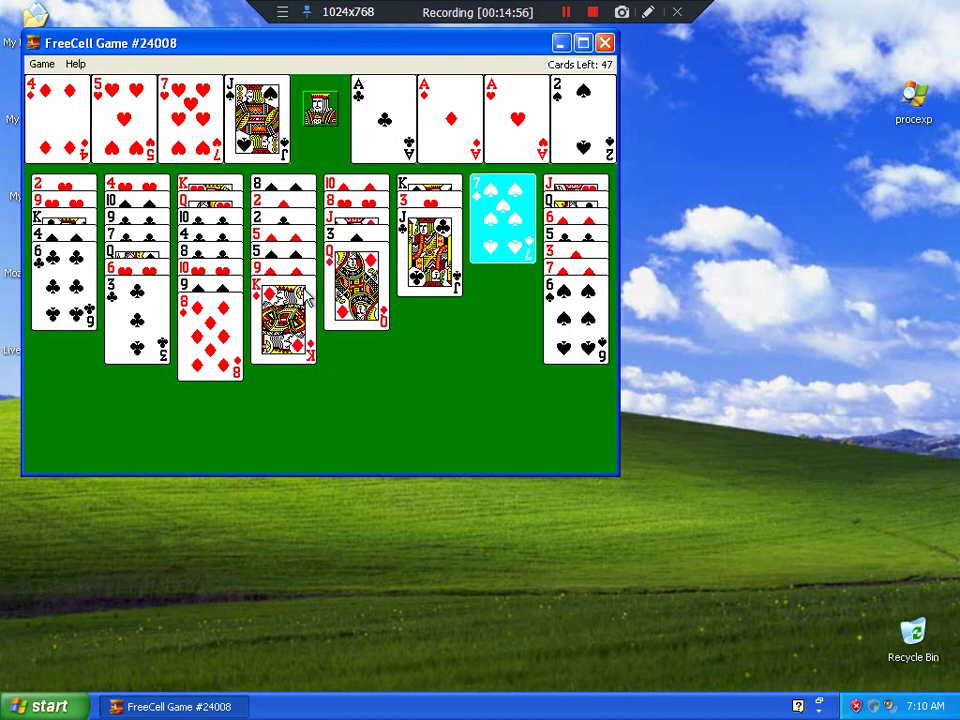
left_click(210, 330)
left_click(283, 320)
left_click(503, 220)
Step: Move the J♣ onto the Q♦; the 9♦ move to column 1 is refused
left_click(430, 250)
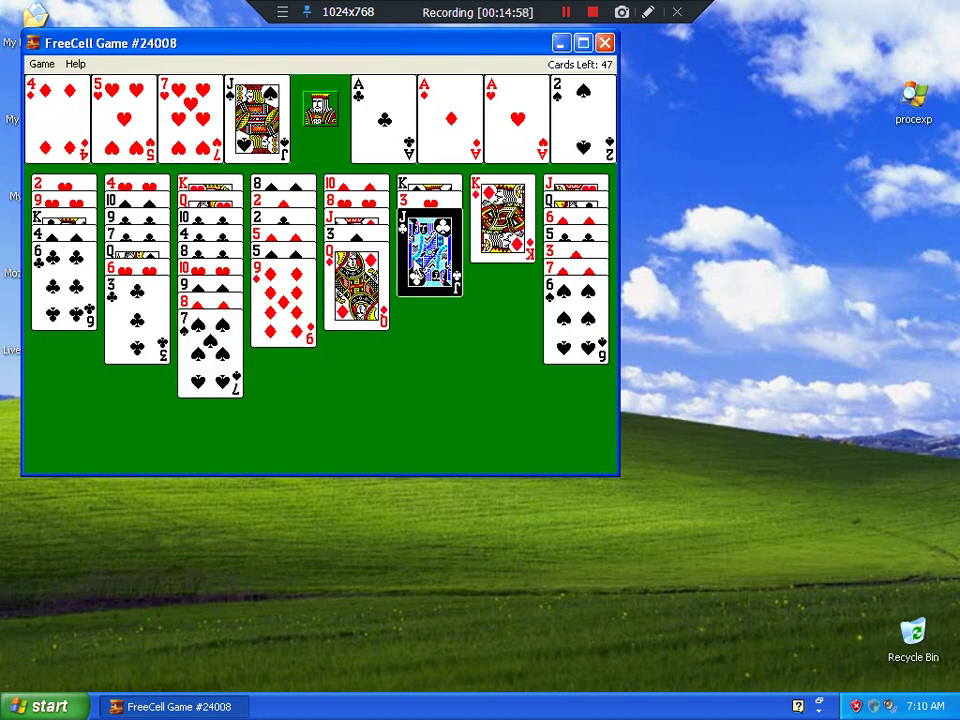
left_click(377, 285)
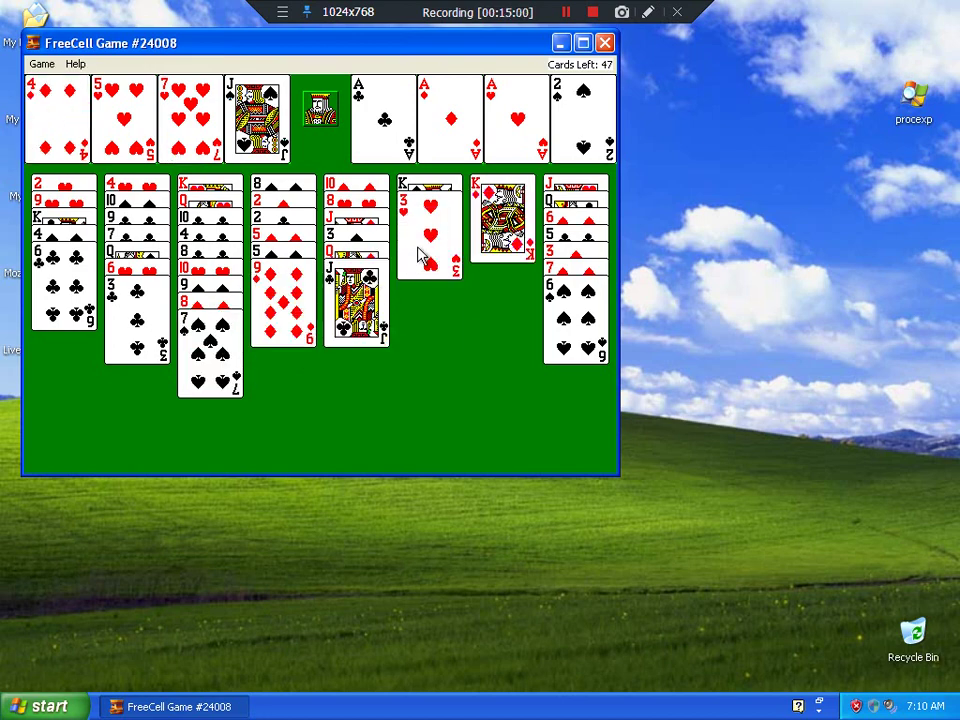
left_click(352, 258)
left_click(366, 435)
left_click(277, 333)
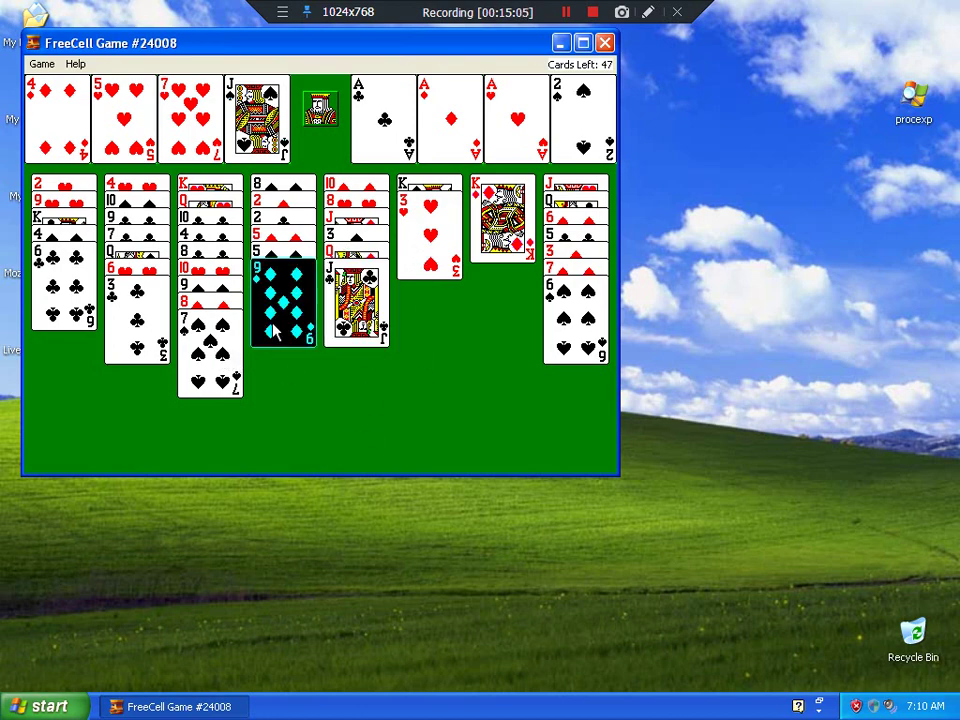
left_click(73, 285)
left_click(458, 410)
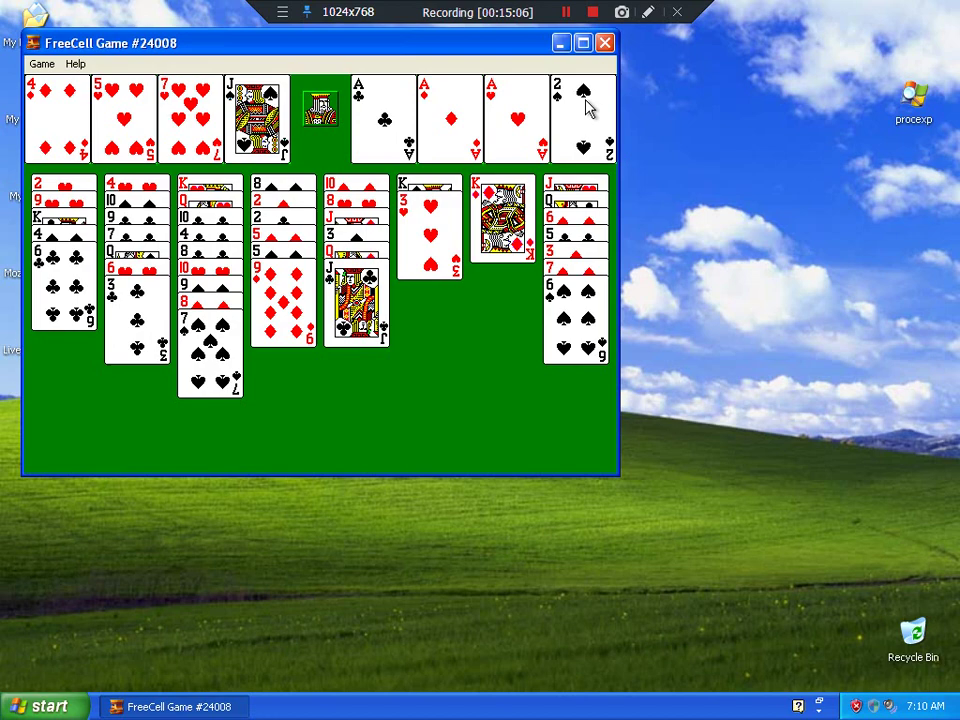
Step: Resign game #24008 and launch Solitaire from All Programs > Games
left_click(605, 43)
left_click(462, 407)
key("super")
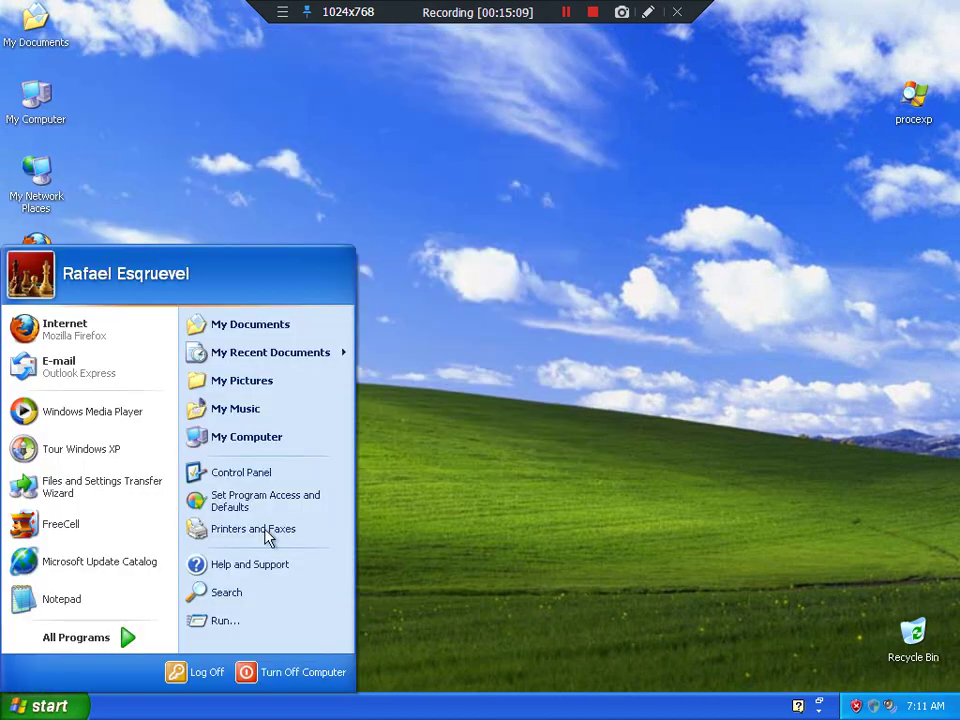
key("super")
key("super")
left_click(110, 640)
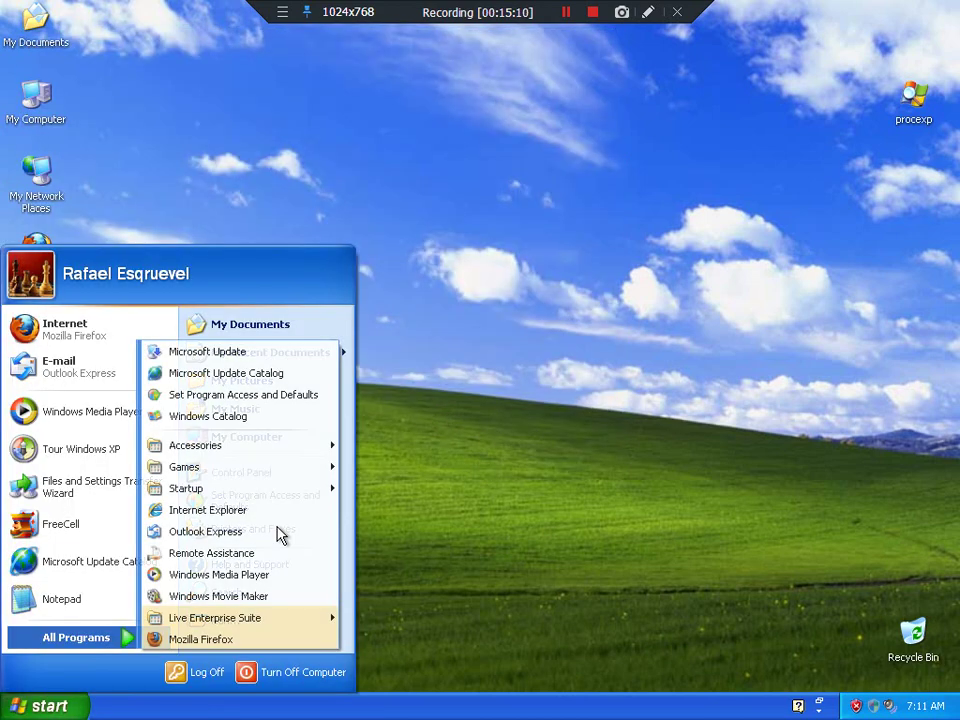
mouse_move(246, 470)
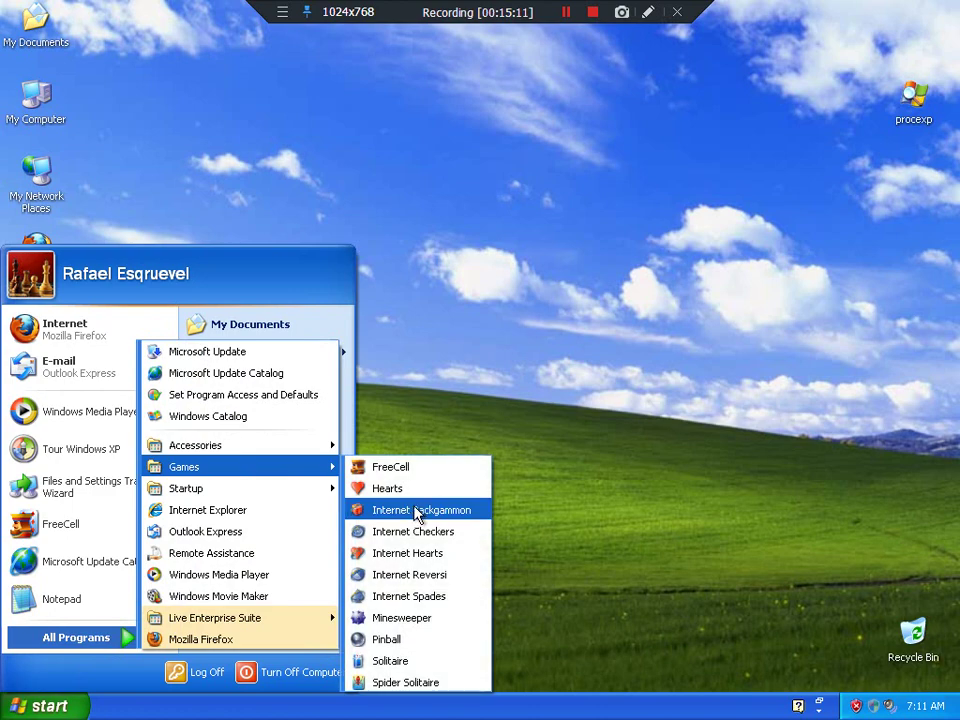
left_click(400, 662)
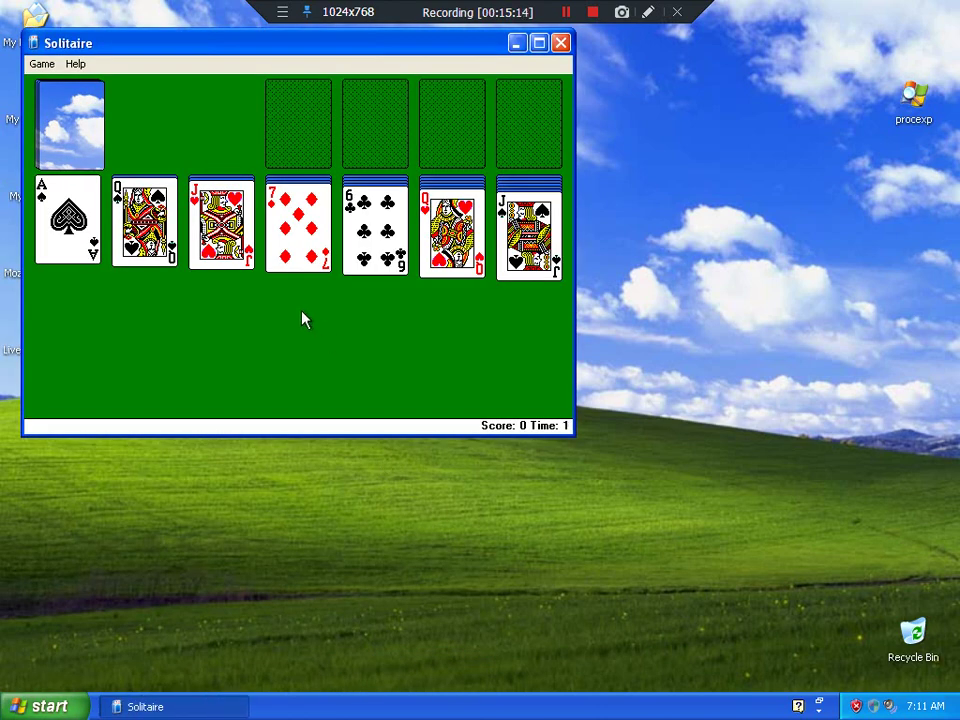
Step: Send the A♠ to a foundation, cycle the stock, and place the J♥ on the Q♠
double_click(90, 232)
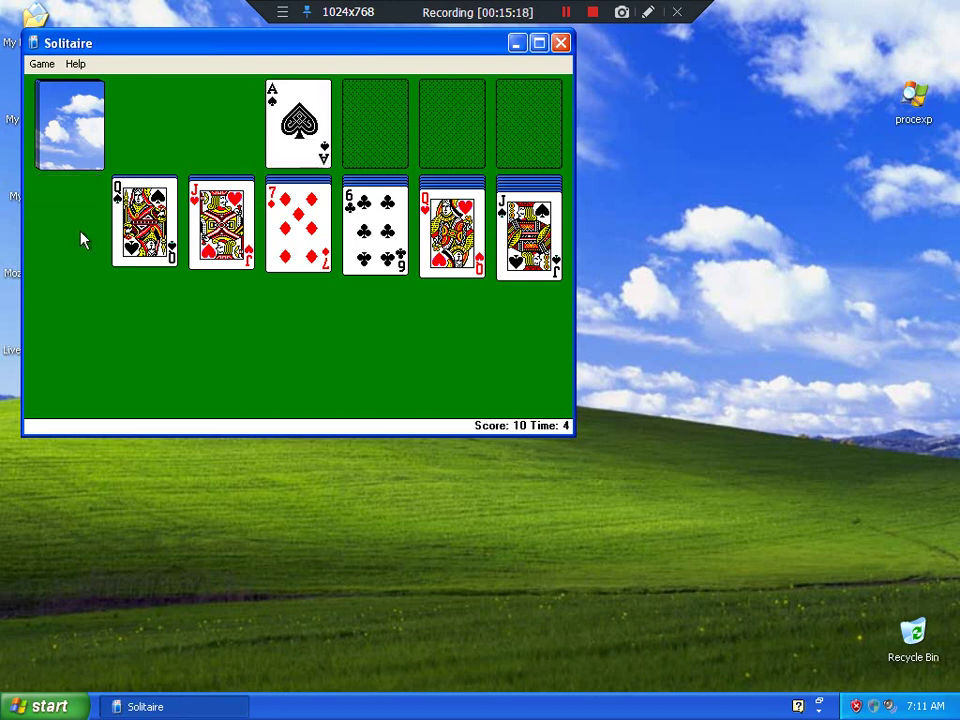
left_click(58, 143)
left_click(58, 143)
left_click(58, 144)
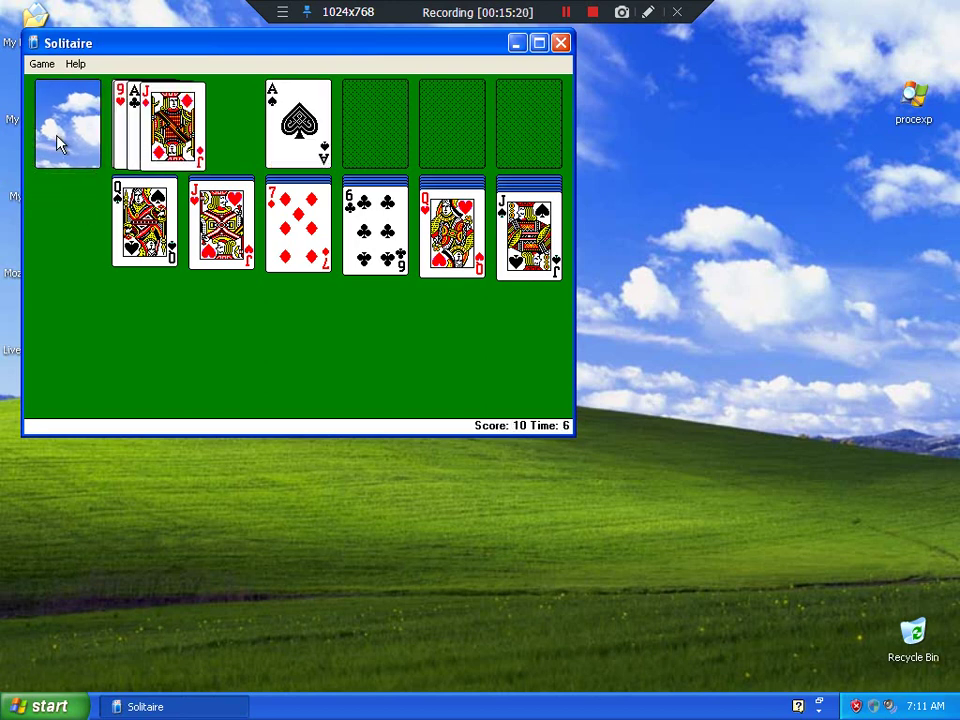
left_click(58, 143)
left_click_drag(205, 195, 130, 200)
left_click(212, 233)
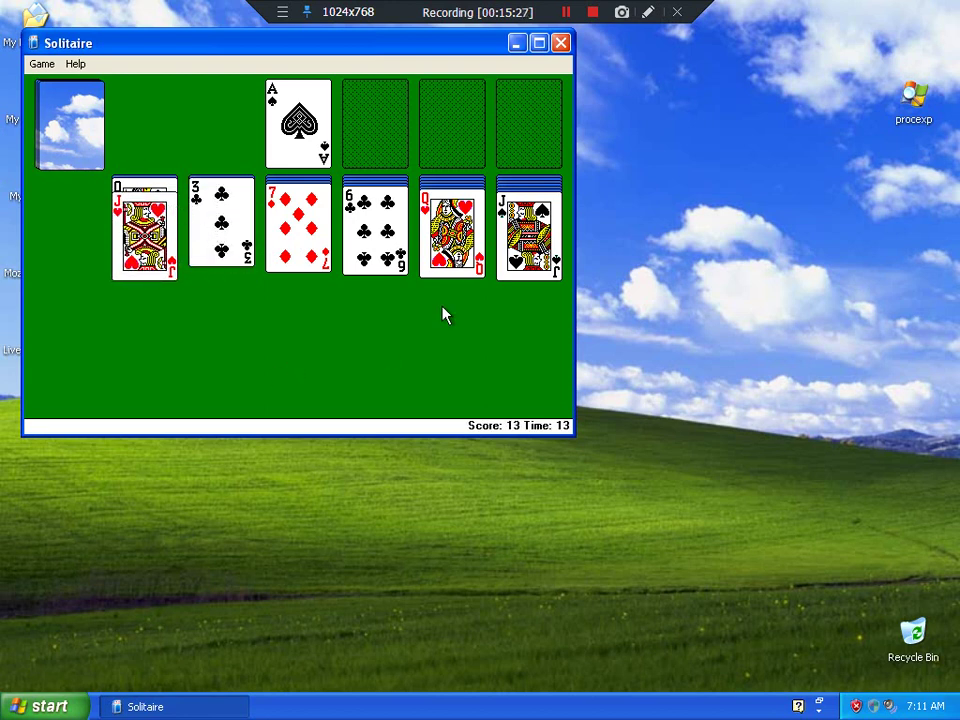
Step: Move 6♣ onto 7♦, J♠ onto Q♥, 3♣ onto 4♥, turning up hidden cards
left_click_drag(349, 251, 336, 292)
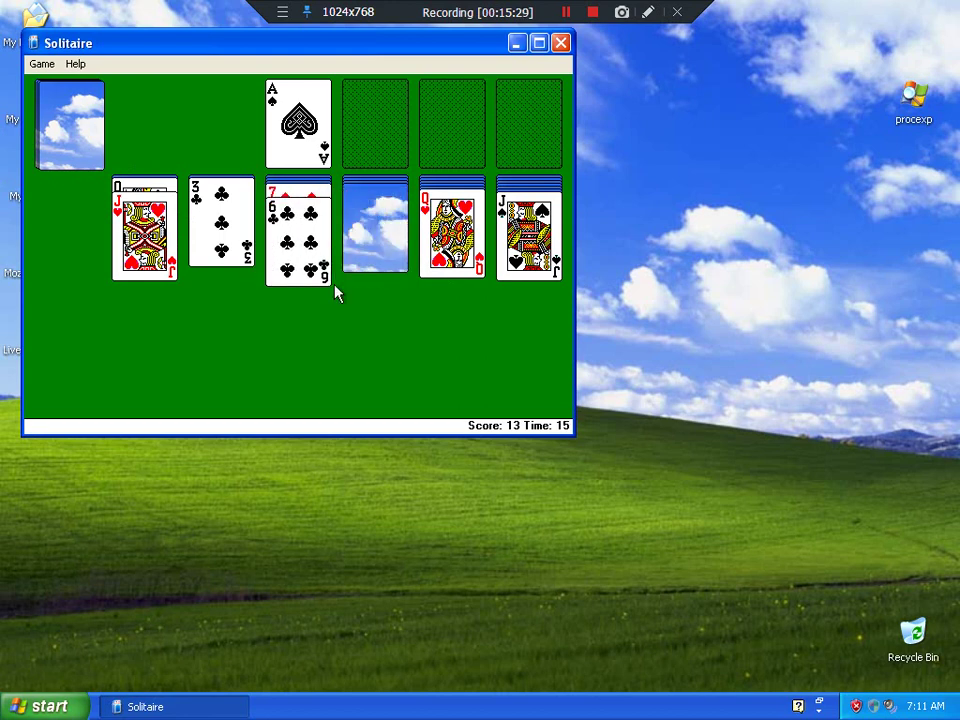
left_click(386, 255)
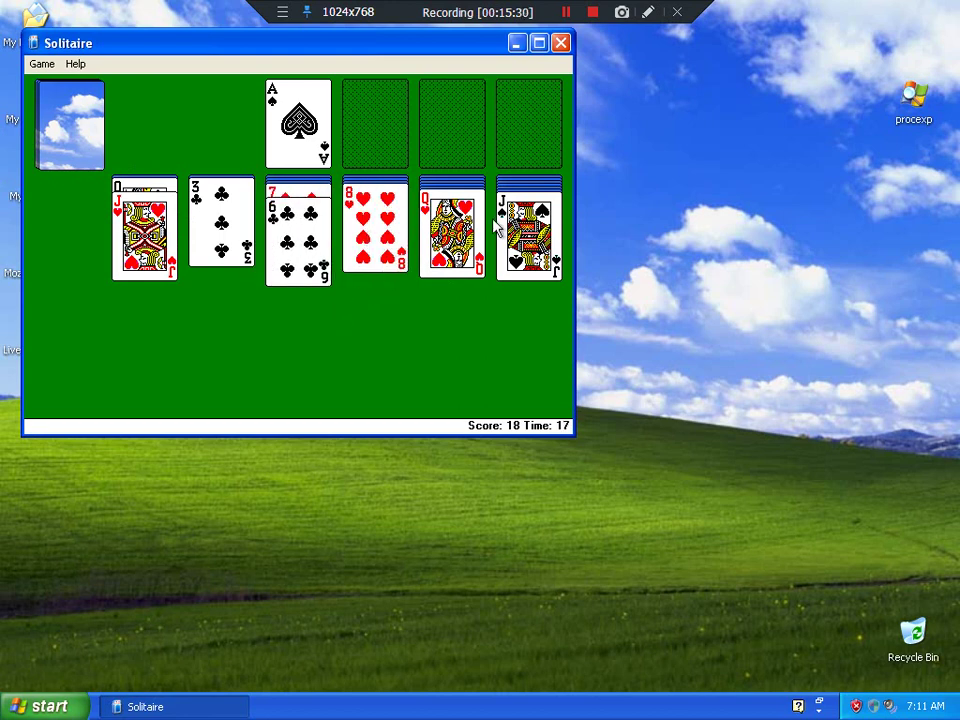
left_click_drag(500, 258, 422, 366)
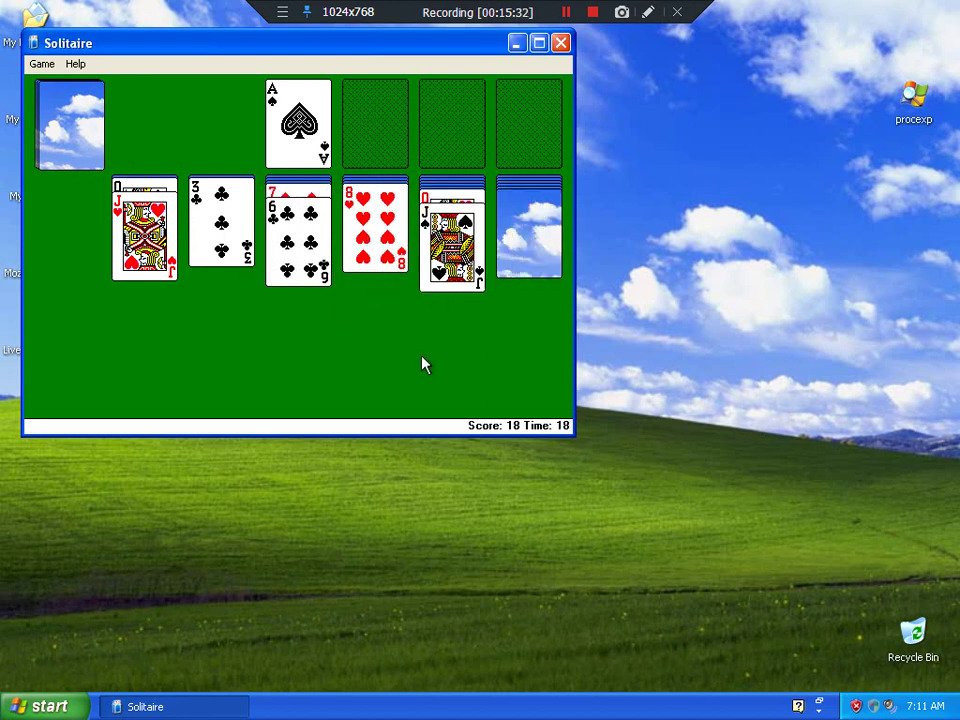
left_click(546, 257)
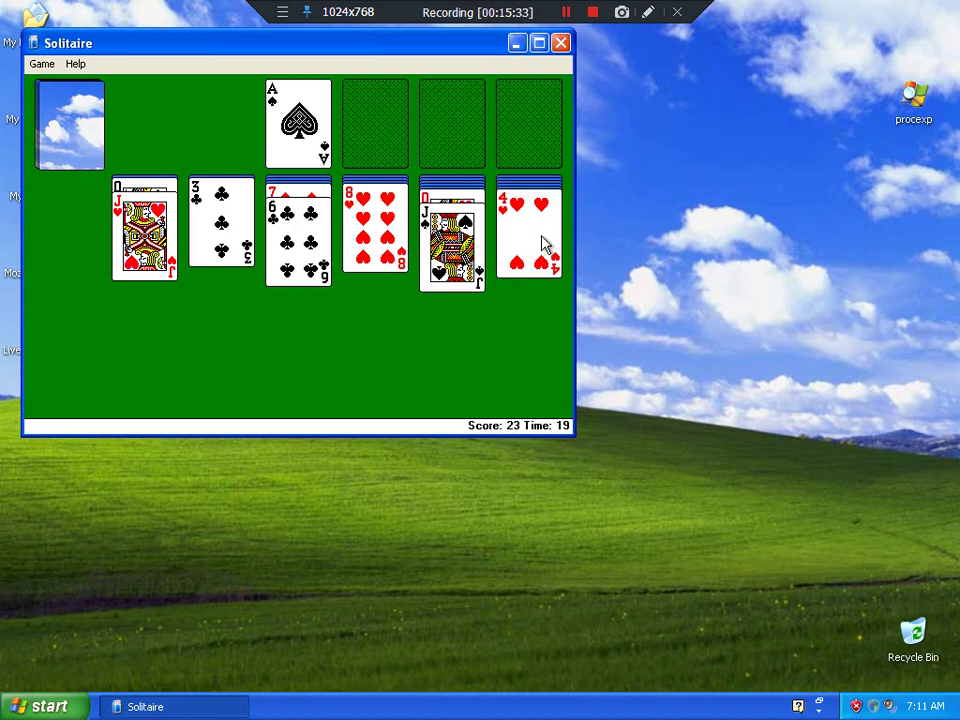
left_click_drag(221, 222, 528, 232)
left_click(198, 200)
Step: Put the K♥ with its Q–J run in column 1, then 5♦ onto 6♣, 10♥ onto J♠, 10♣ onto J♥
left_click(86, 125)
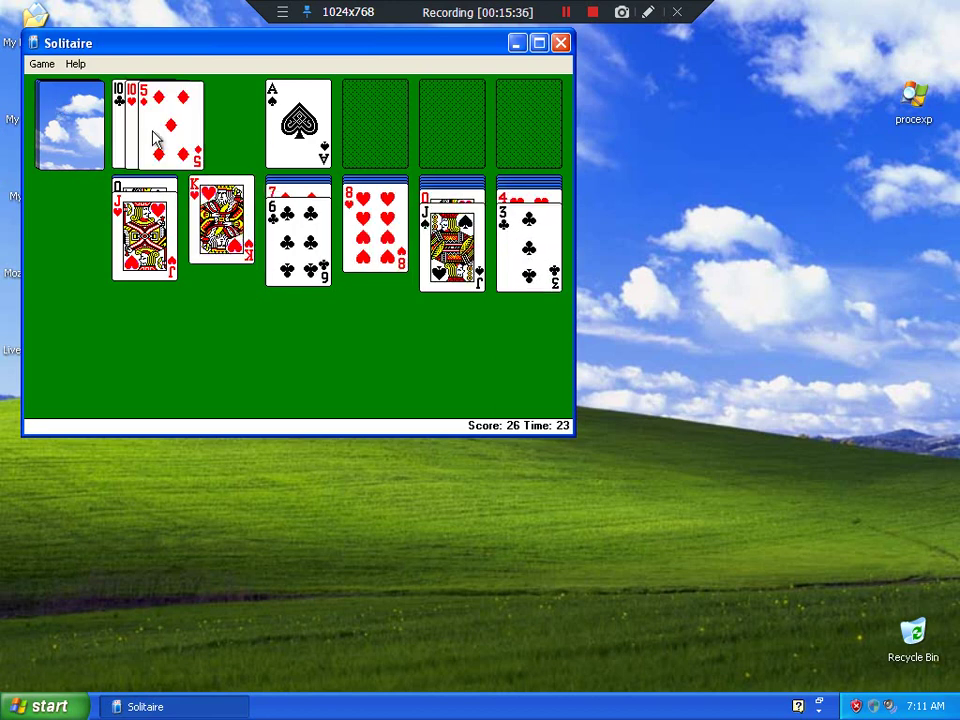
left_click_drag(215, 200, 62, 200)
left_click_drag(141, 188, 72, 200)
left_click(140, 200)
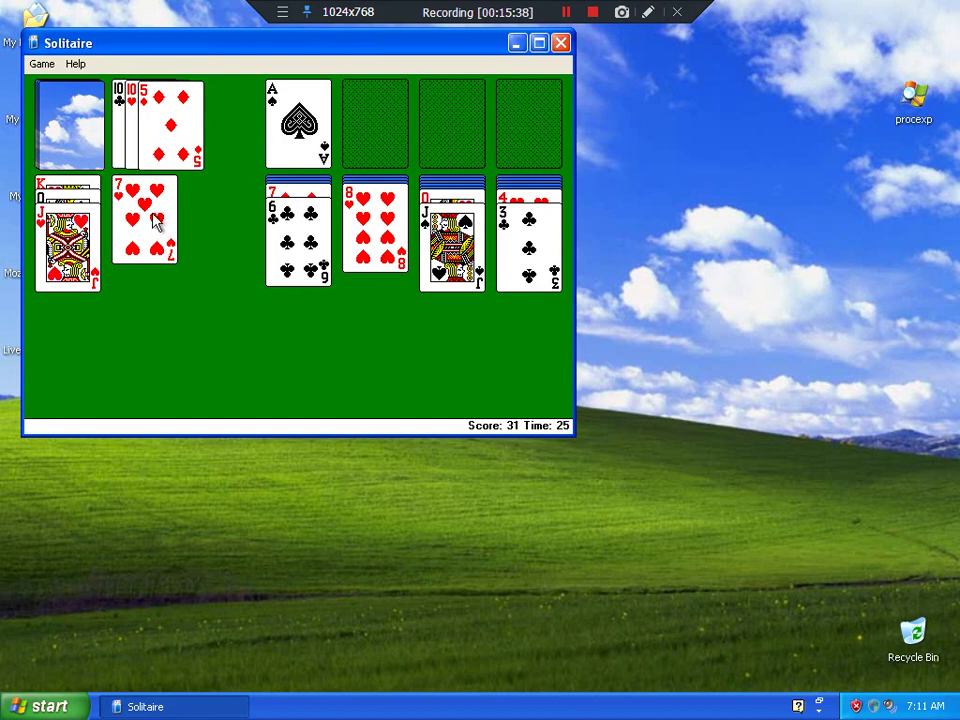
left_click_drag(140, 200, 352, 215)
left_click_drag(188, 129, 300, 250)
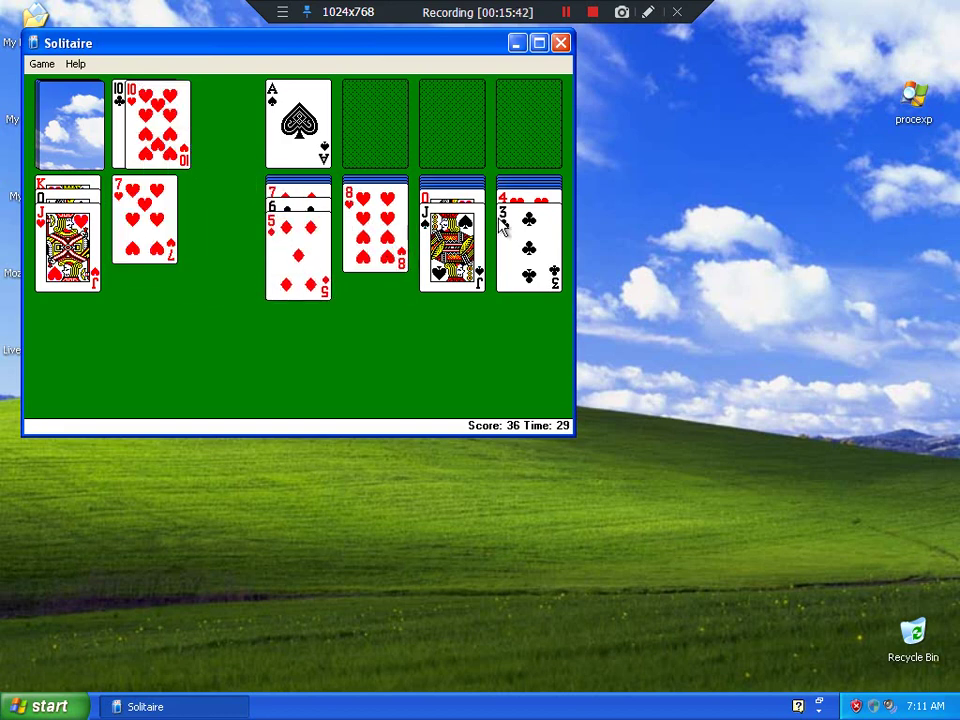
left_click_drag(152, 125, 458, 258)
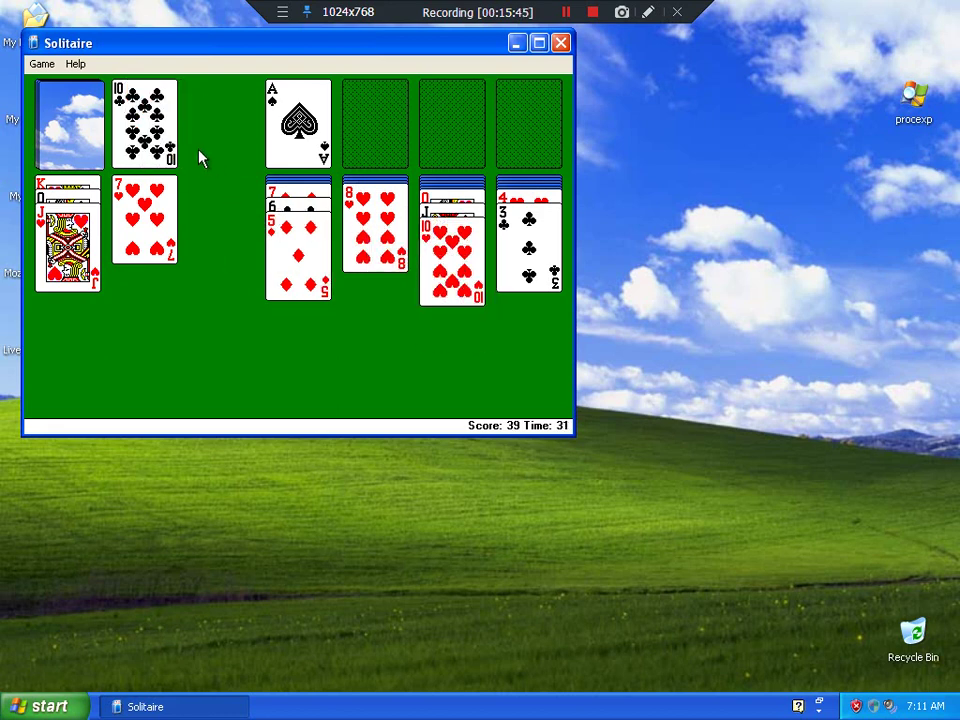
left_click_drag(177, 143, 92, 282)
Step: Move the K♦ to the empty column, 2♥ onto 3♣, and the 2♠ to the foundation
left_click(52, 102)
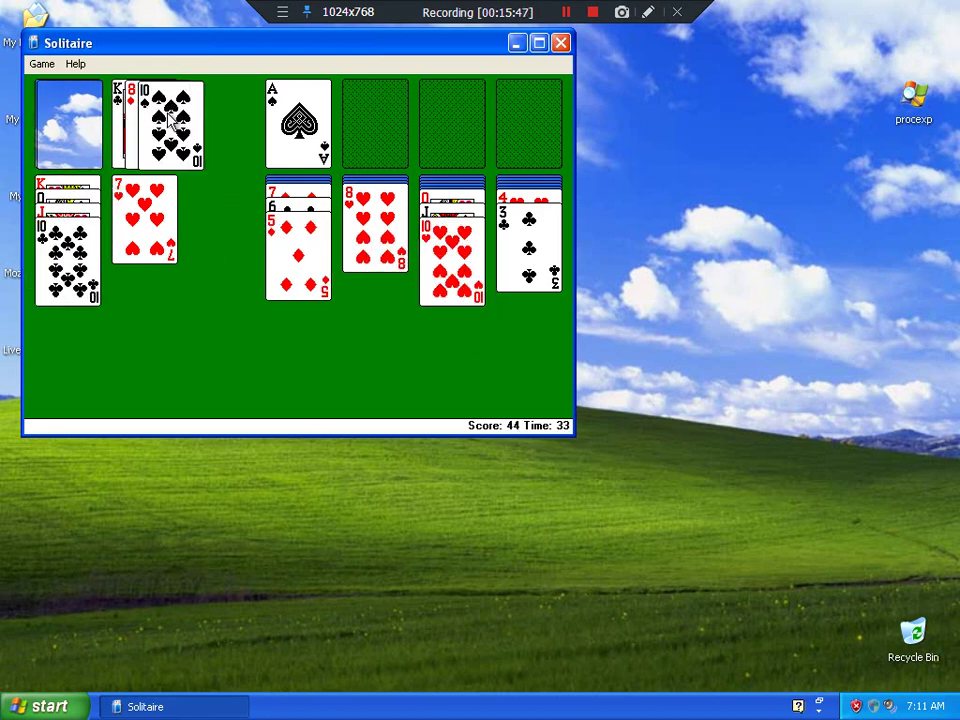
left_click(70, 78)
left_click_drag(140, 110, 200, 210)
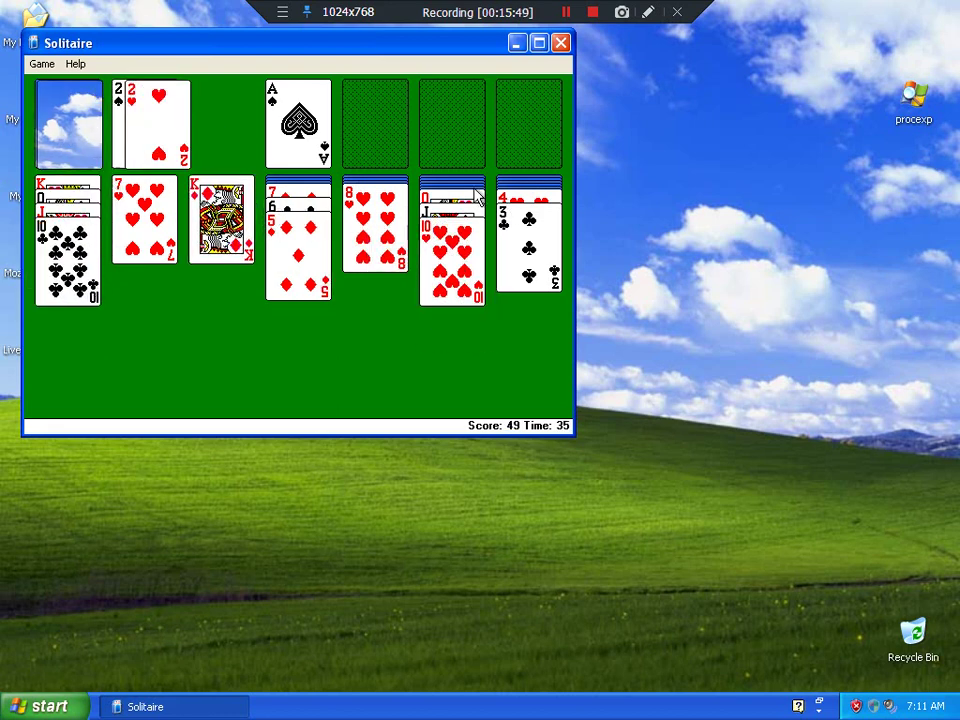
left_click_drag(146, 137, 522, 268)
double_click(122, 121)
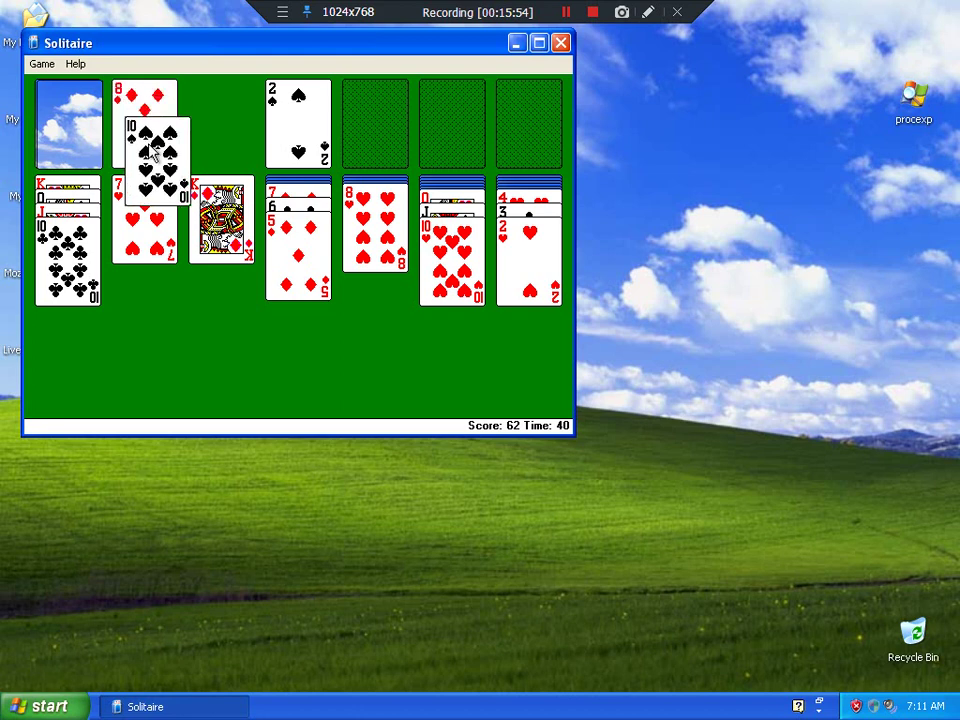
Step: Deal through the stock, moving the 7♣ onto the 8♥ and the 9♣ onto the 10♥
left_click(62, 104)
left_click_drag(185, 112, 300, 260)
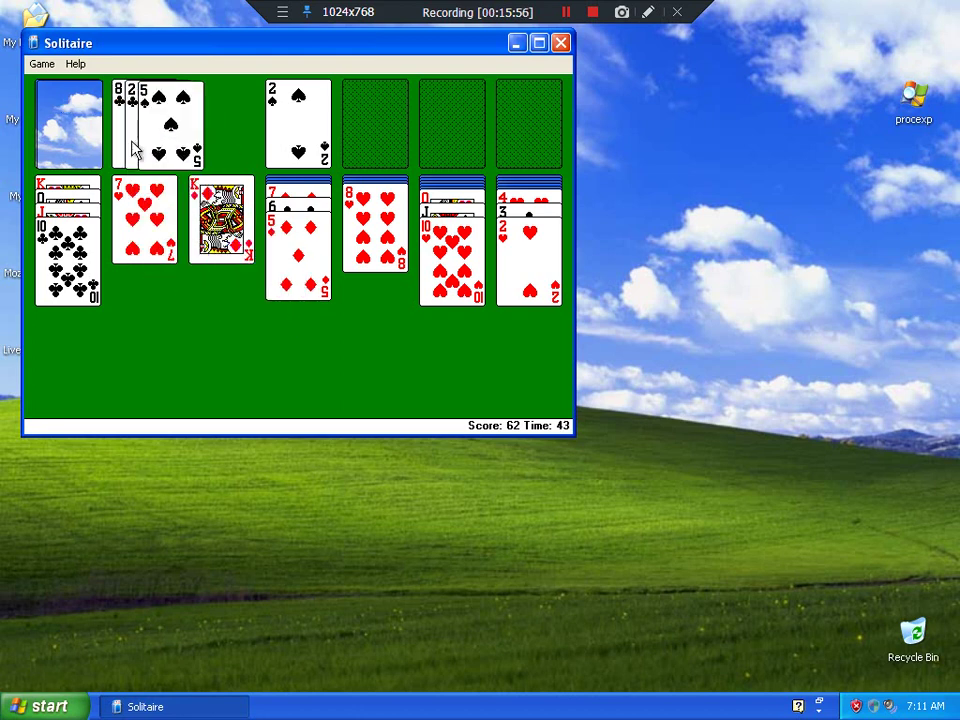
left_click(62, 110)
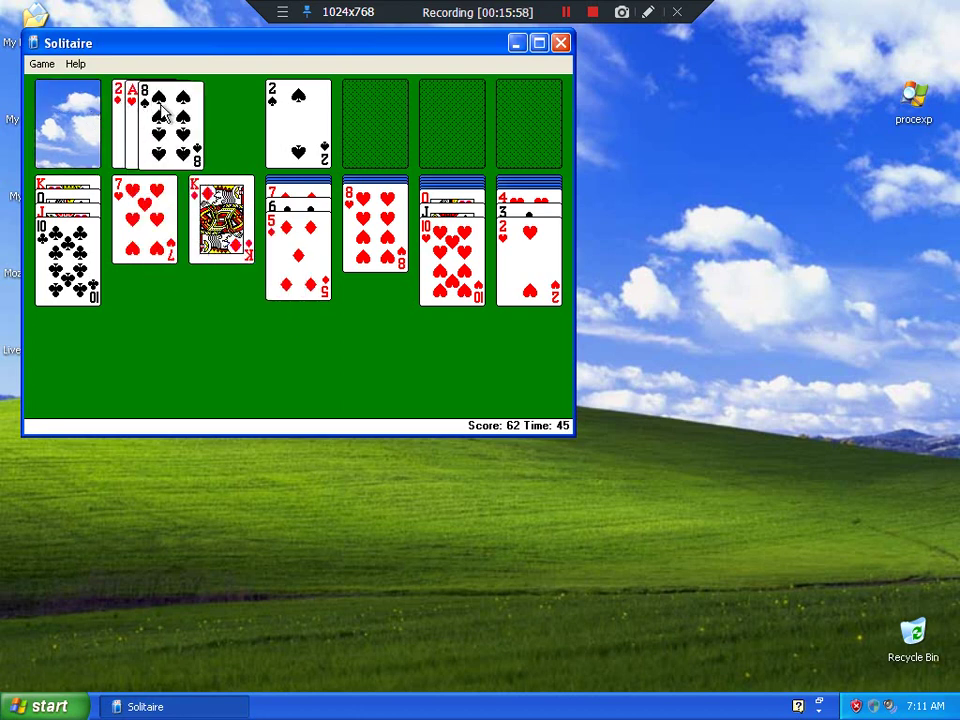
left_click_drag(177, 142, 478, 318)
left_click(45, 83)
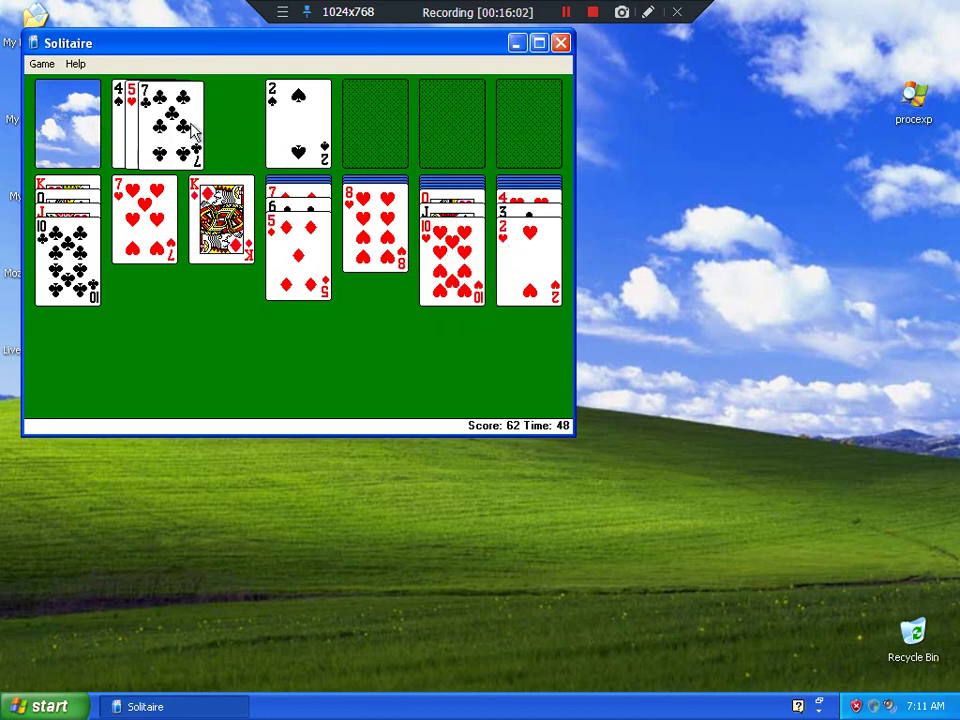
left_click_drag(193, 130, 386, 316)
left_click(97, 140)
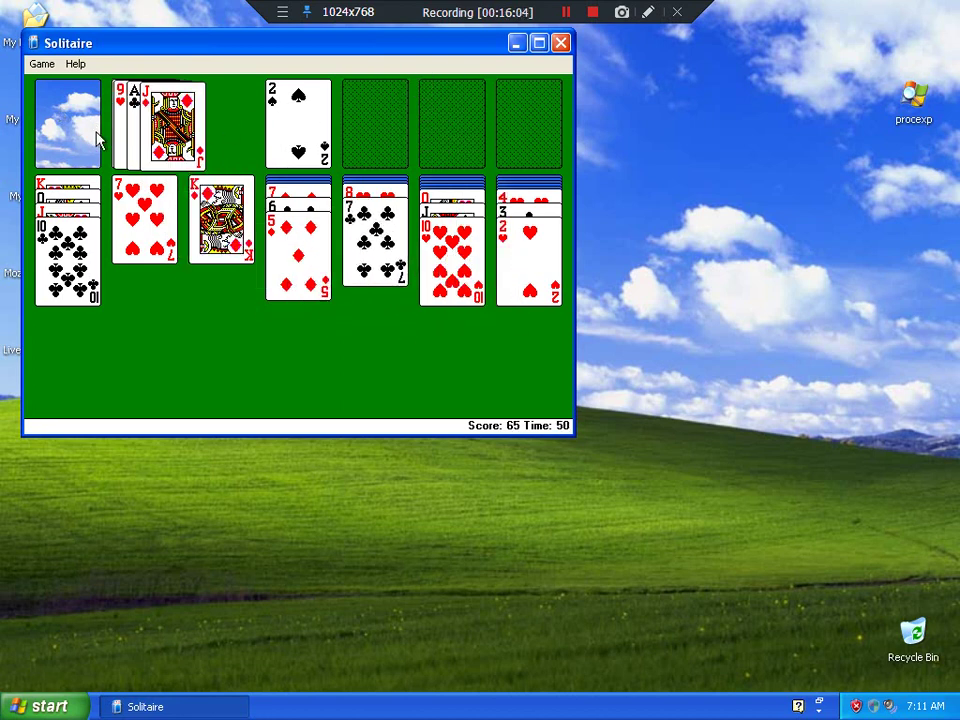
left_click(93, 130)
left_click_drag(197, 143, 470, 300)
Step: Recycle the stock, try a few more moves without success, and close Solitaire at score 68
left_click(86, 139)
left_click(86, 139)
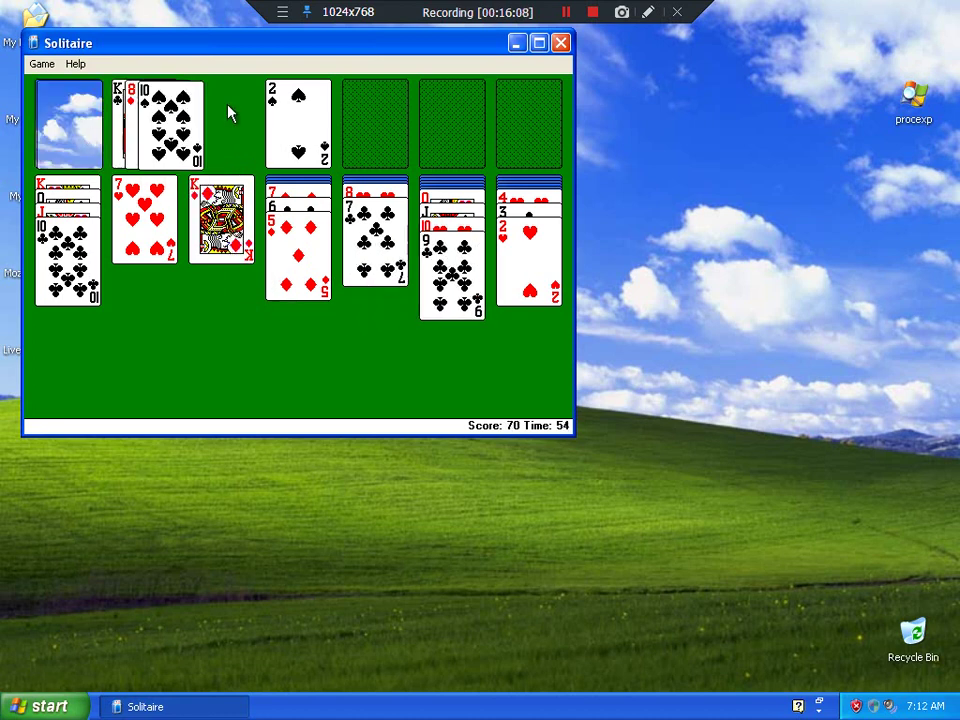
left_click_drag(170, 90, 112, 190)
left_click(88, 148)
left_click(88, 148)
left_click_drag(170, 110, 223, 276)
left_click(92, 152)
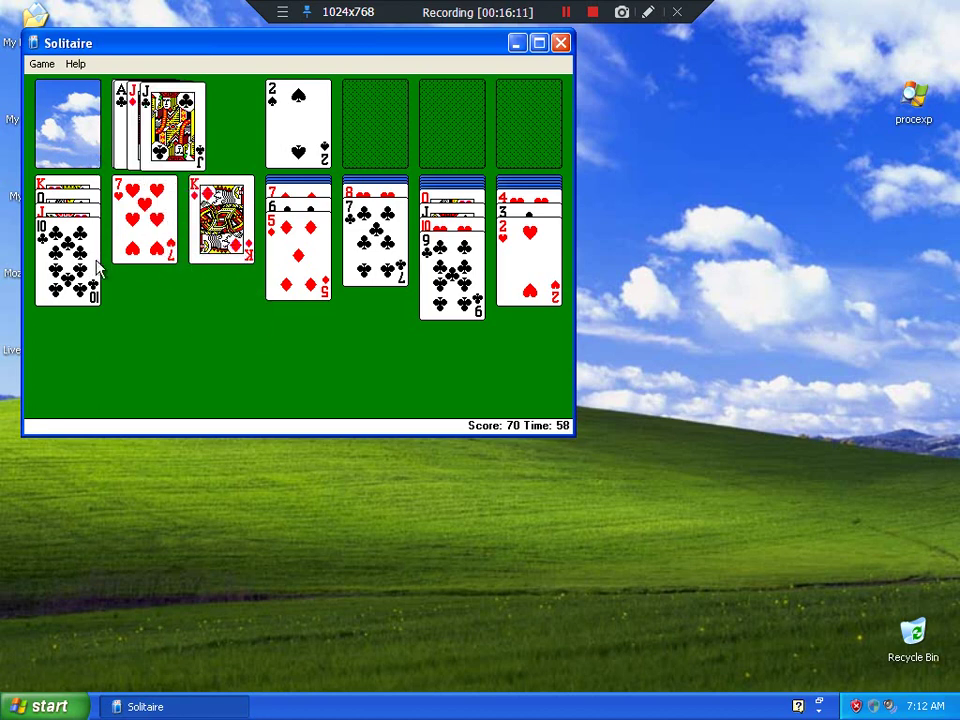
left_click(71, 129)
left_click_drag(368, 225, 278, 180)
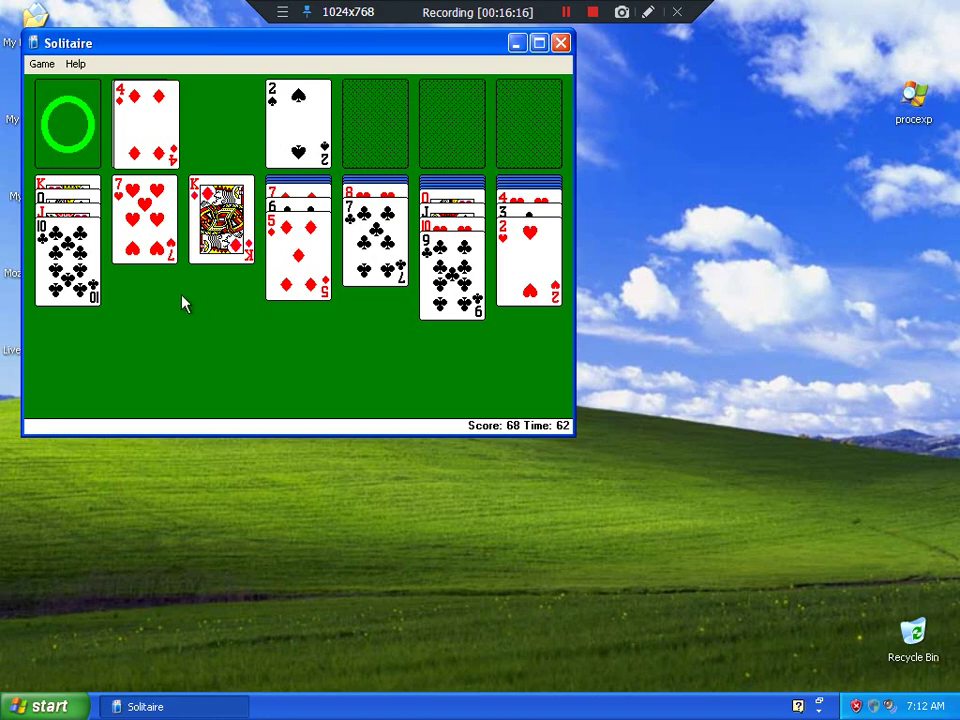
left_click(562, 45)
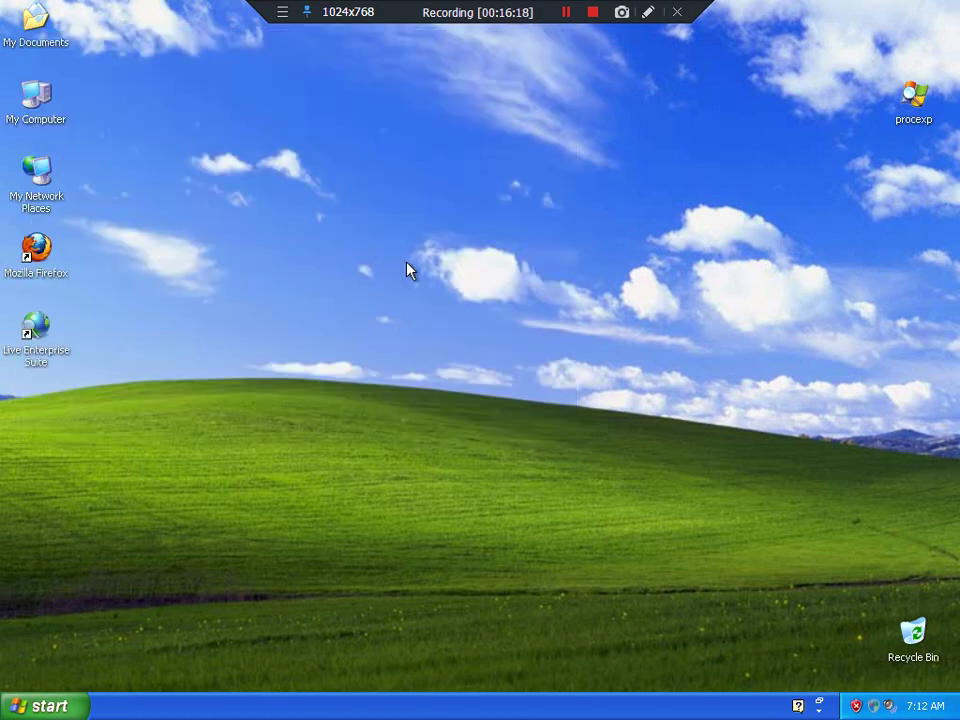
Step: Open Live Enterprise Suite, dismiss the remove-threats confirmation, and view its Security and Settings pages
double_click(871, 705)
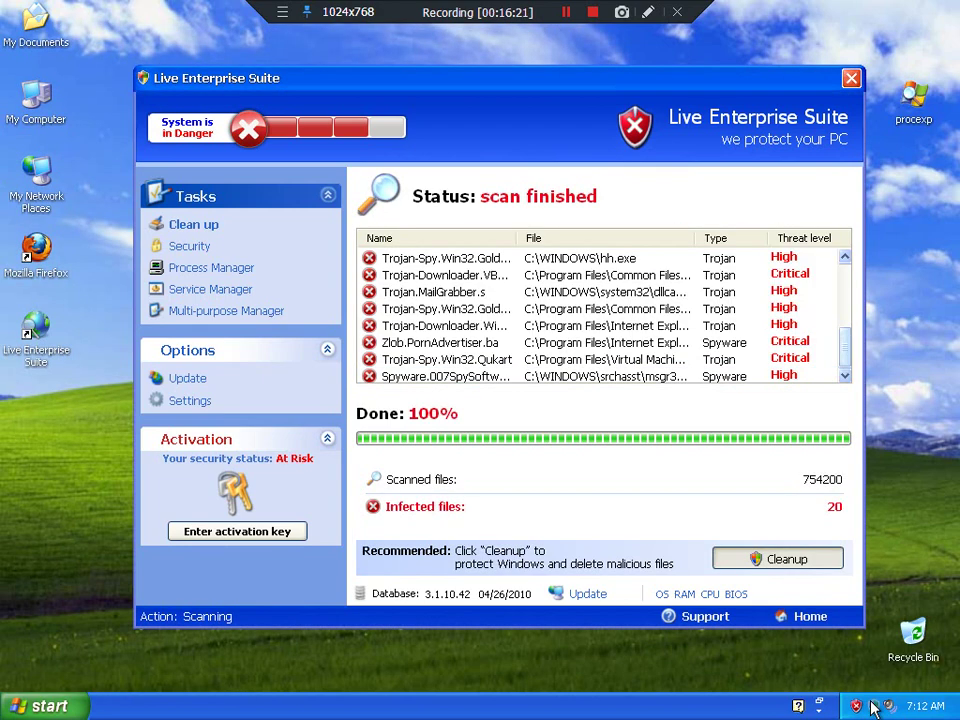
left_click(512, 393)
left_click(192, 246)
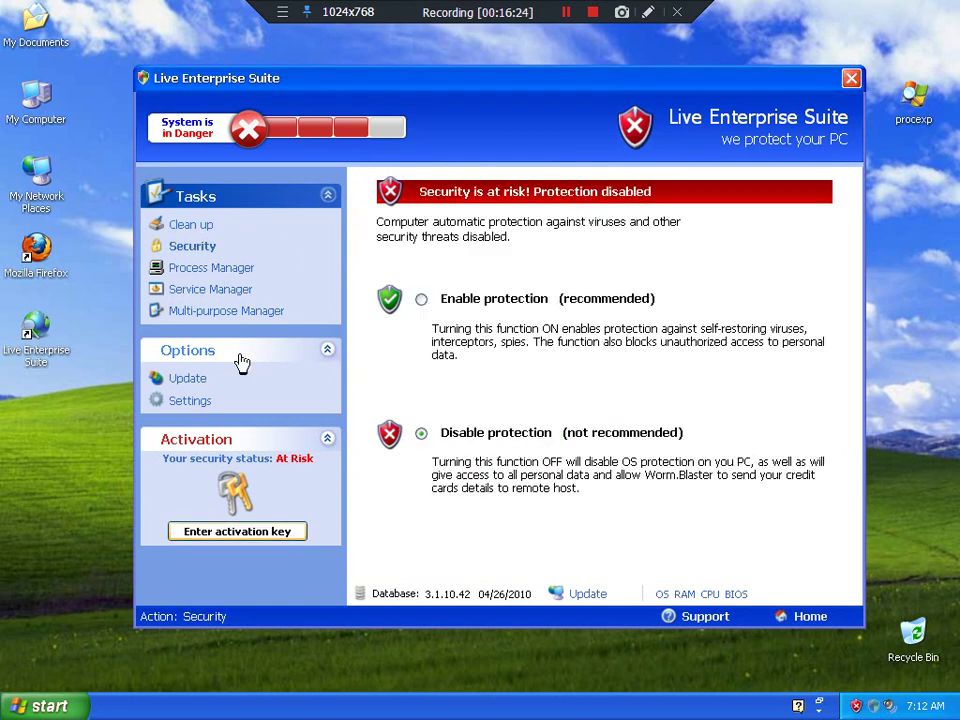
left_click(195, 401)
Step: Try enabling the antirootkit option, then close the trial version nag and the program window
left_click(427, 413)
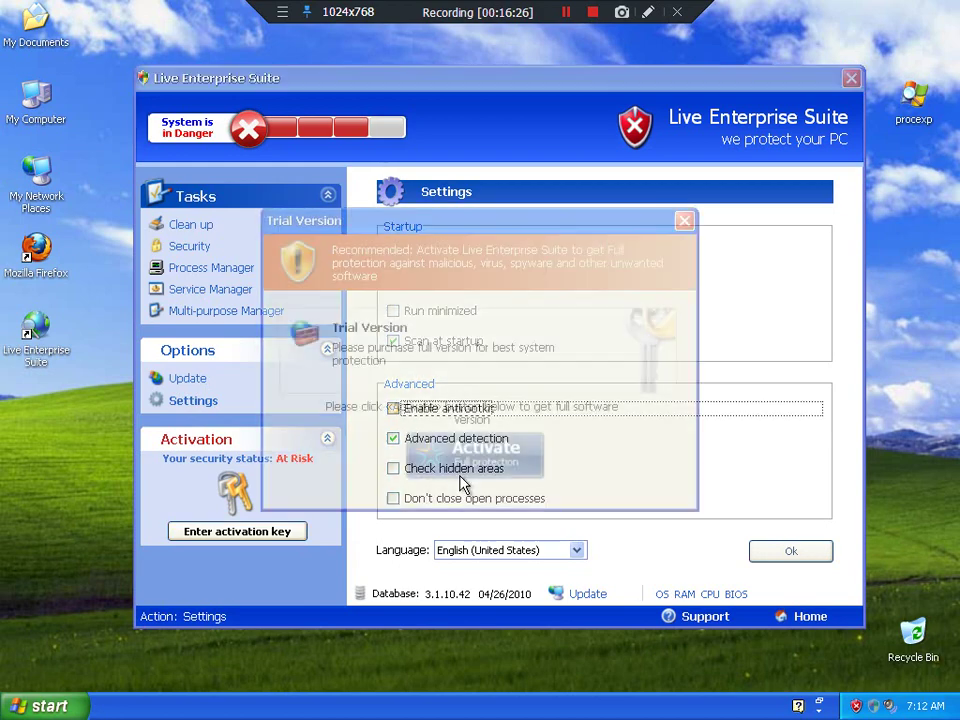
left_click(685, 221)
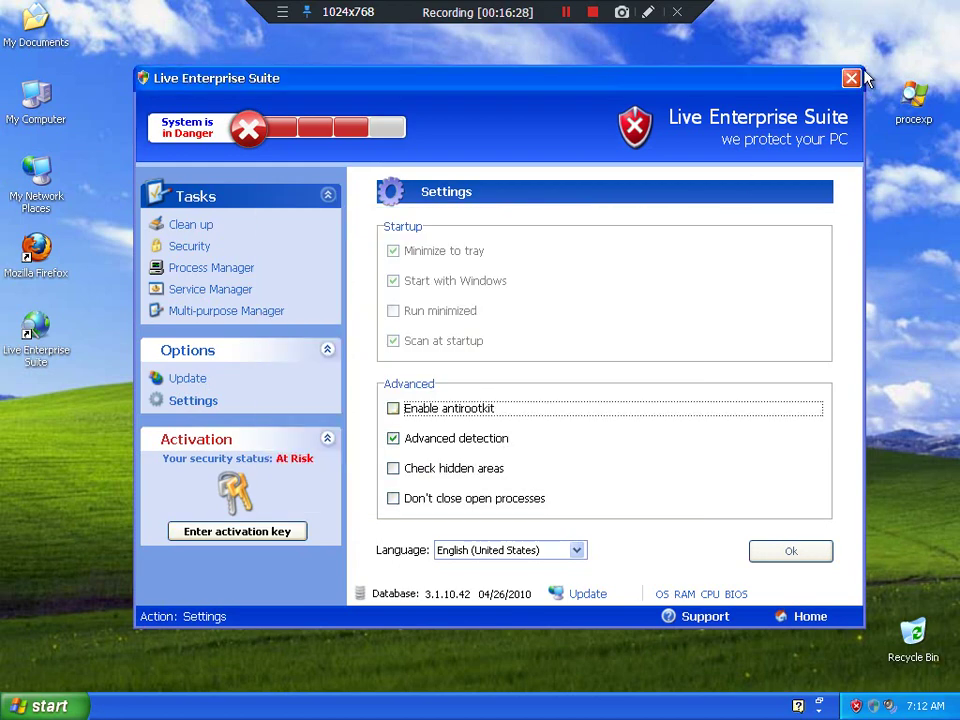
left_click(851, 78)
left_click(8, 708)
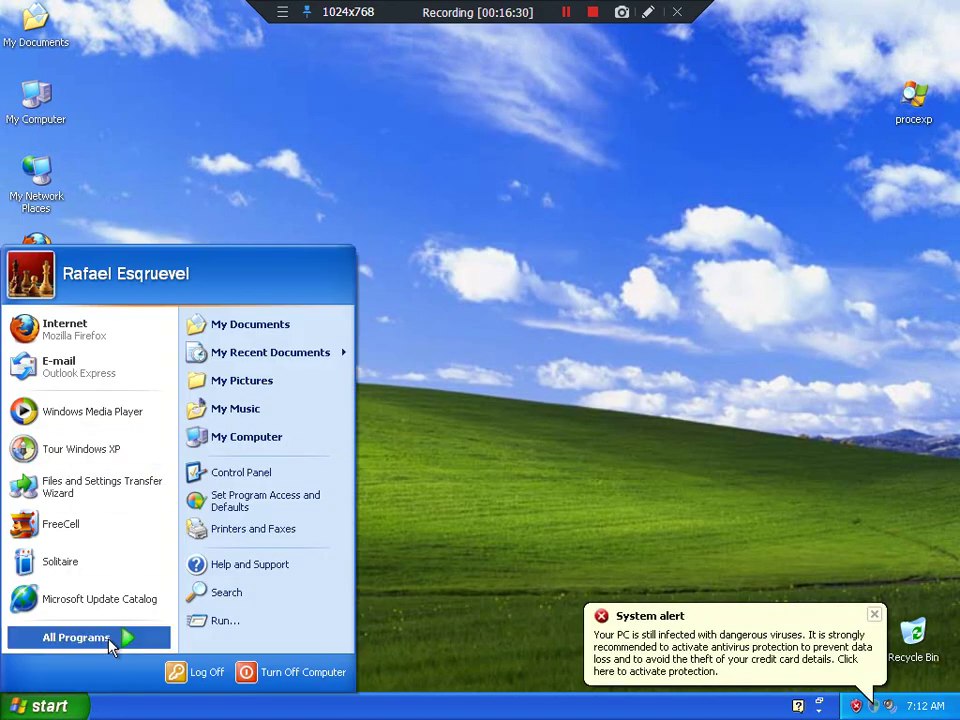
Step: Launch Internet Explorer from the Start menu's All Programs list
left_click(111, 641)
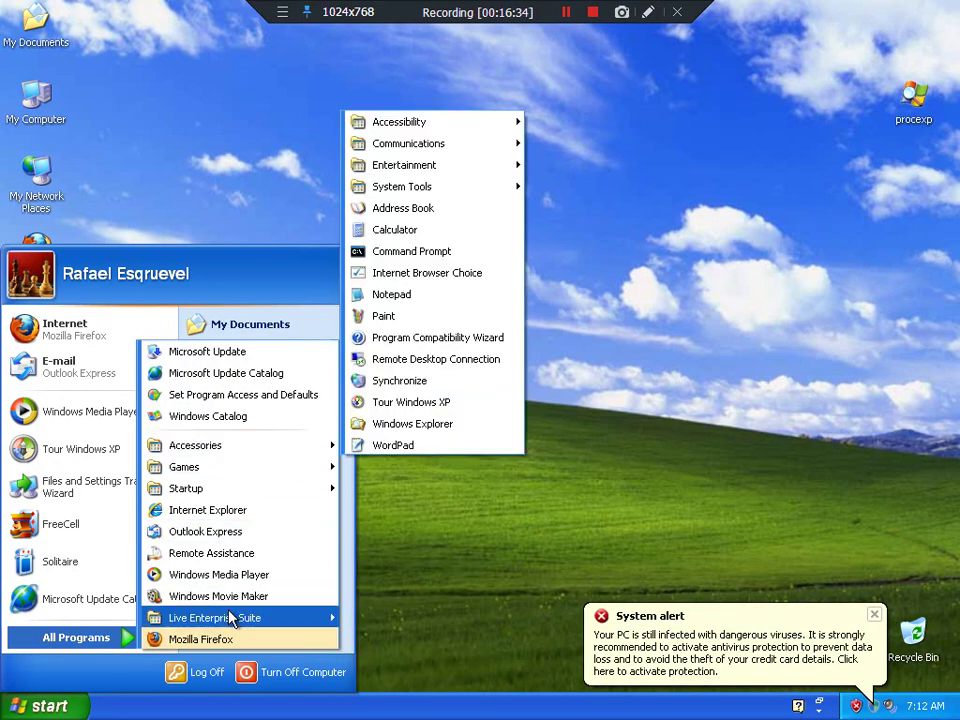
mouse_move(219, 478)
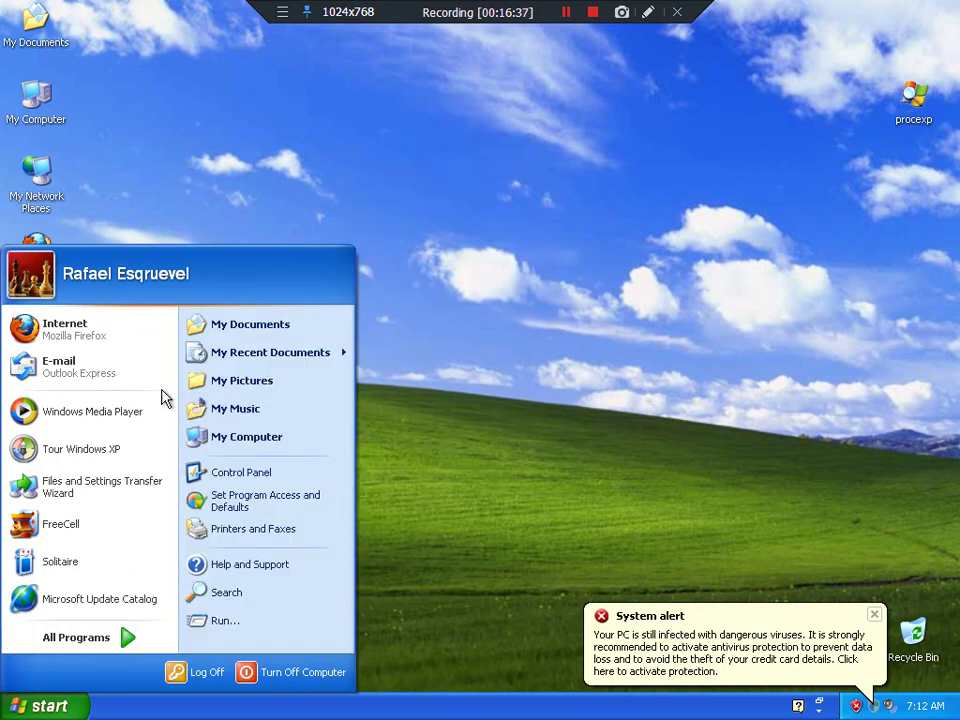
mouse_move(113, 652)
left_click(291, 508)
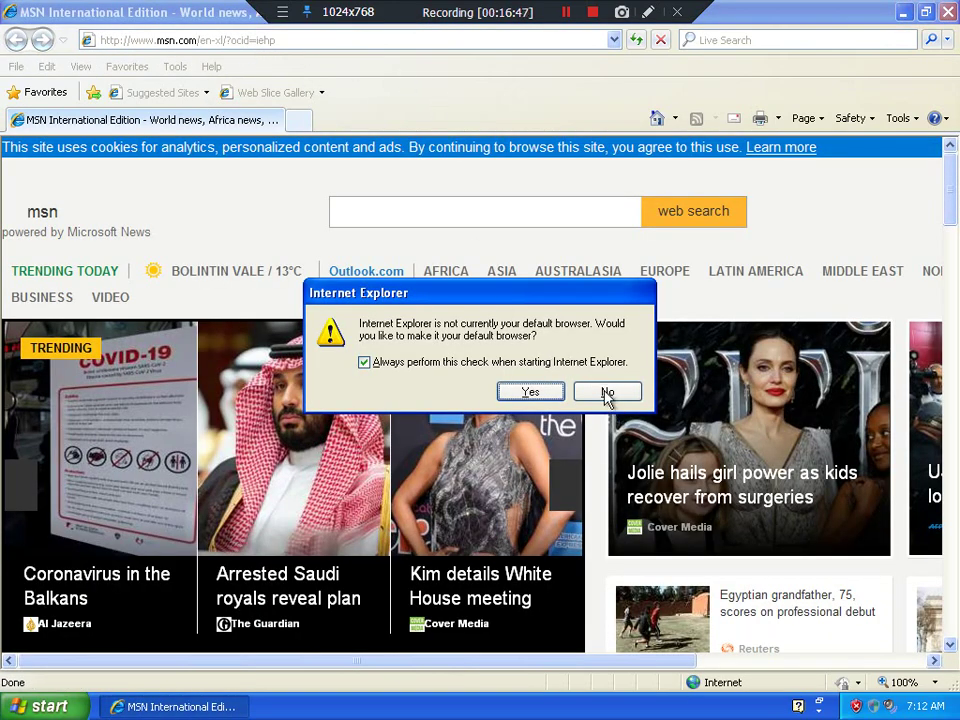
Step: Decline making Internet Explorer the default browser and load google.com
key("Escape")
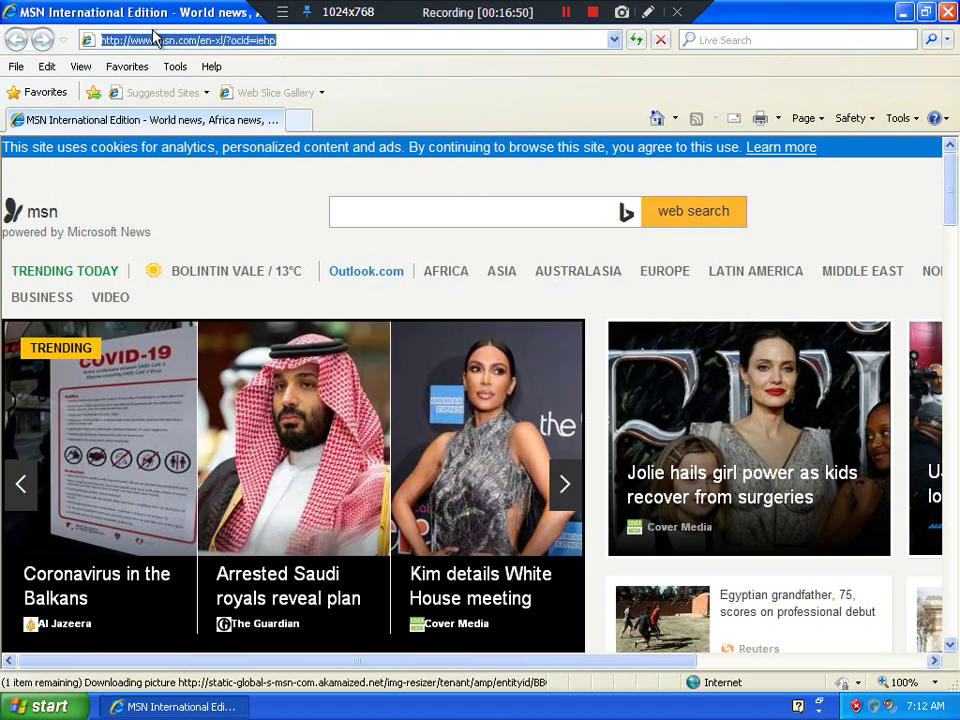
type("google.")
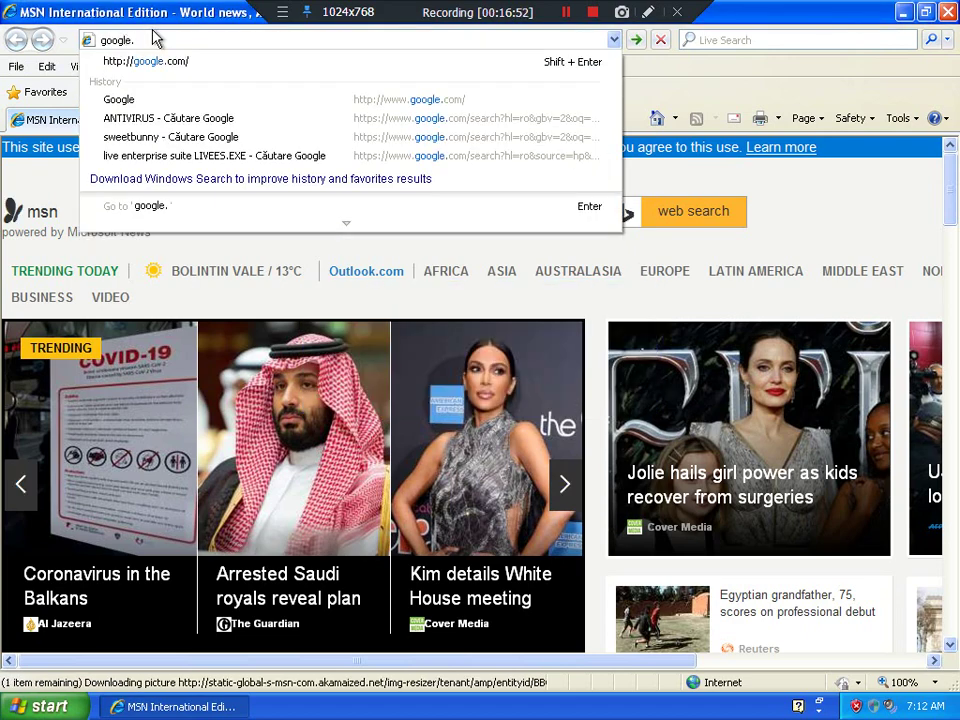
type("com")
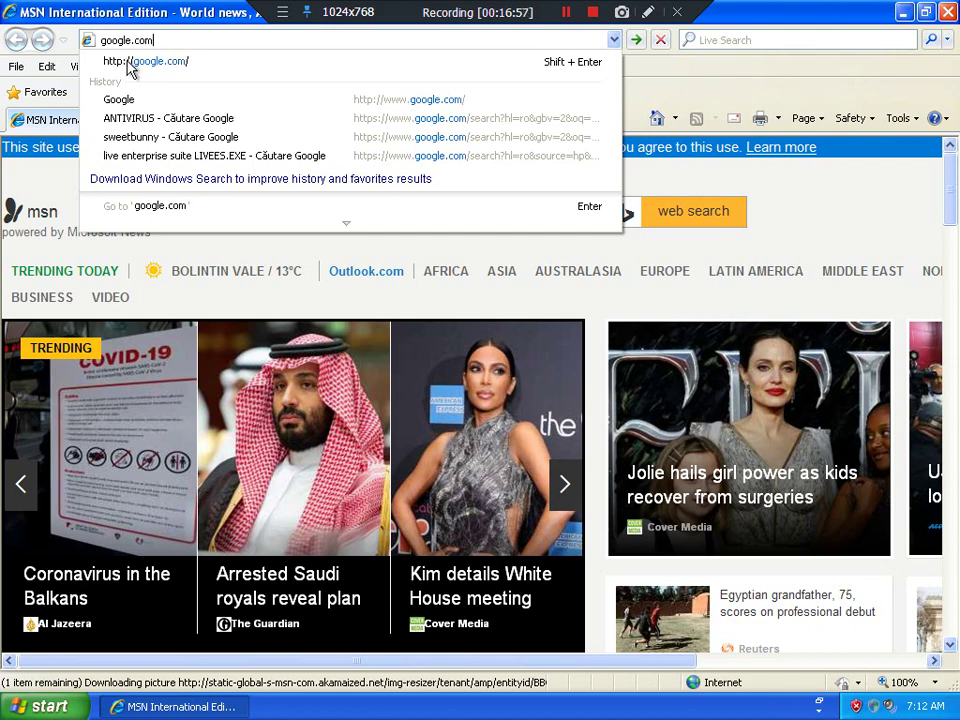
left_click(127, 61)
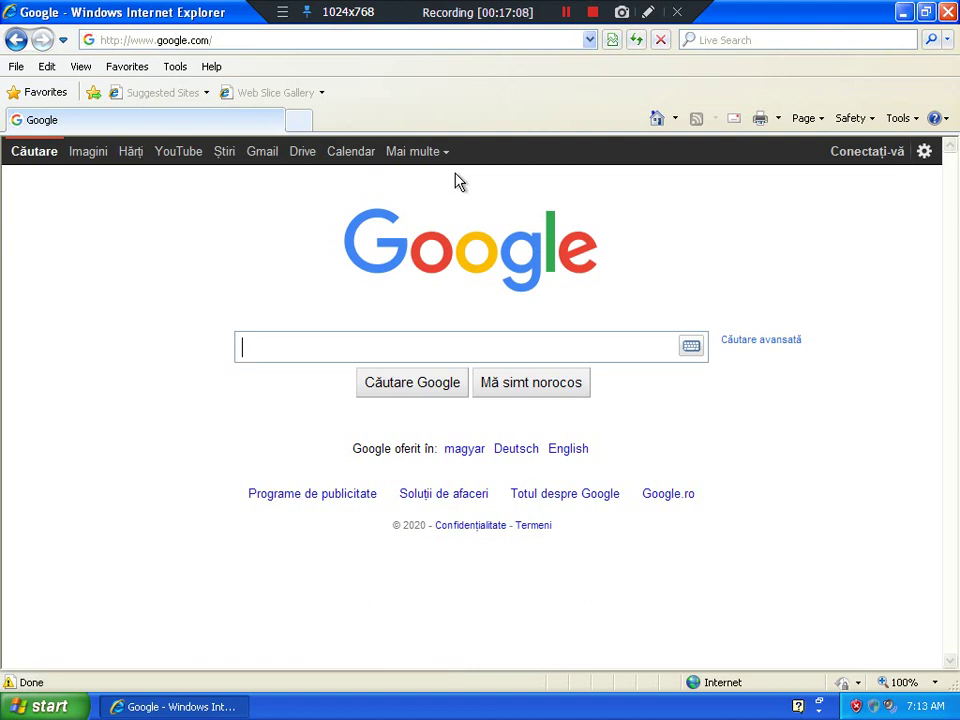
Step: Search Google for roguewarecommunity and copy the roguewarecommunity.jcink.net address from the first result
type("roguewarecomm")
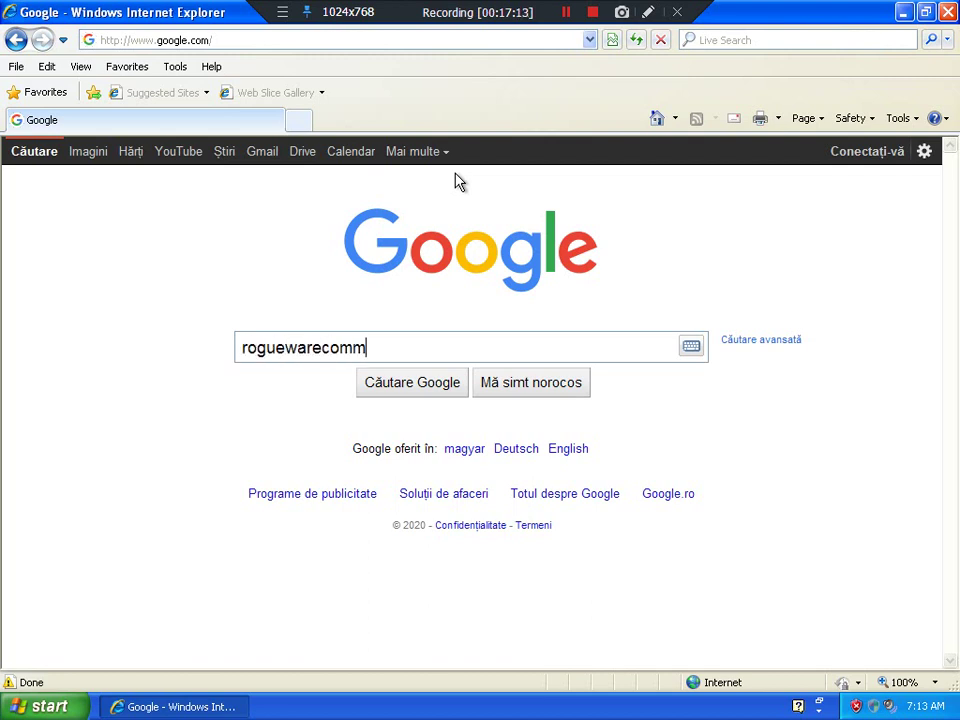
type("unity")
key("Return")
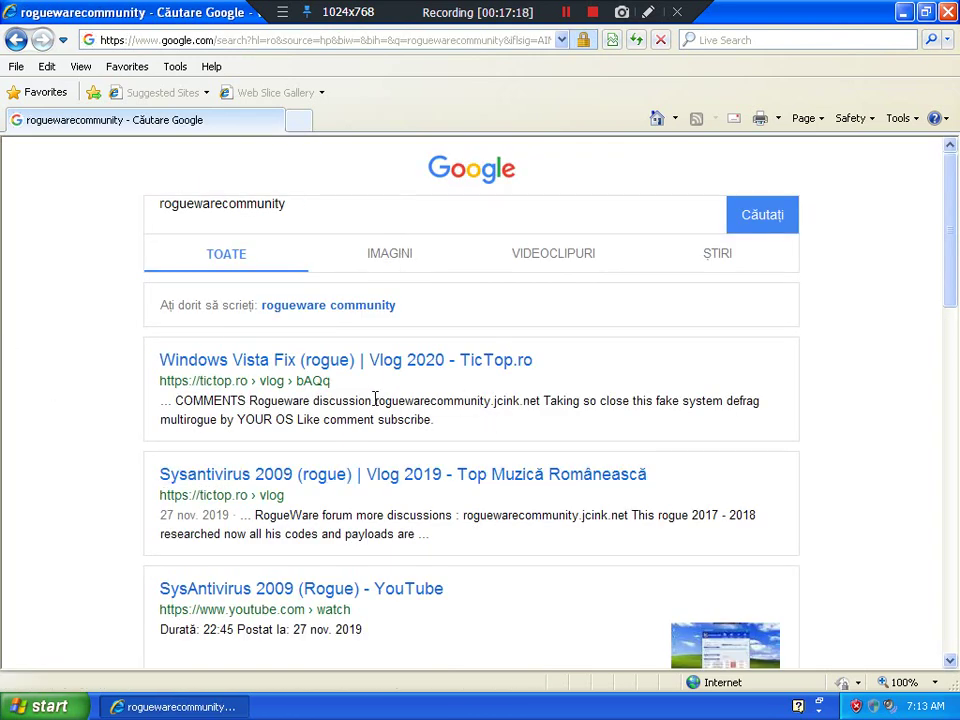
left_click_drag(375, 400, 560, 432)
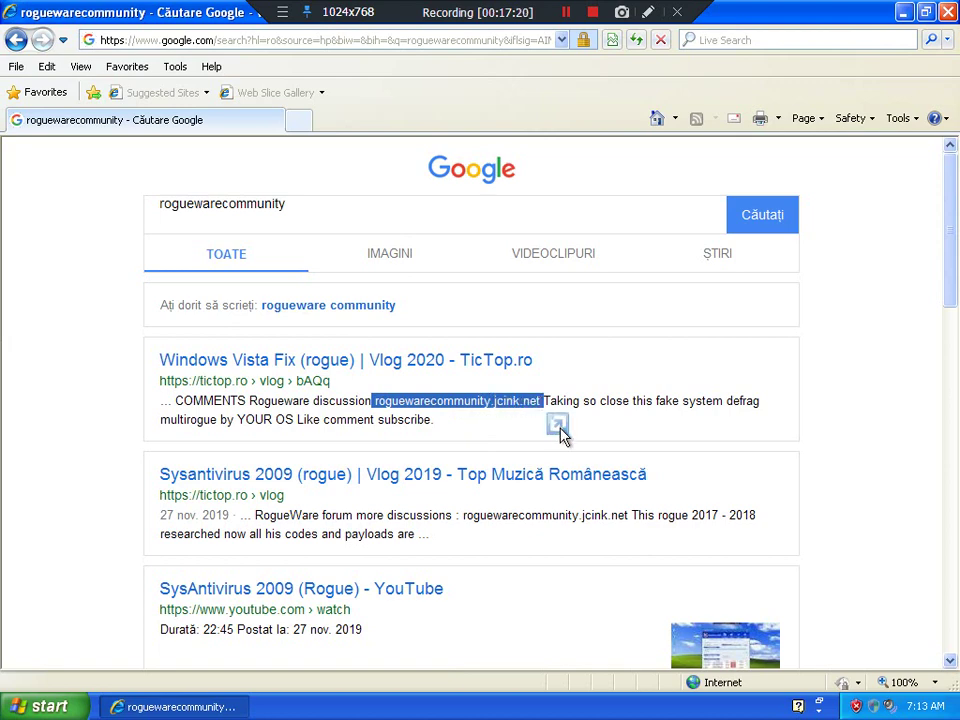
right_click(560, 430)
left_click(567, 433)
Step: Paste the copied roguewarecommunity.jcink.net address into the address bar and navigate to it
left_click(221, 44)
right_click(221, 44)
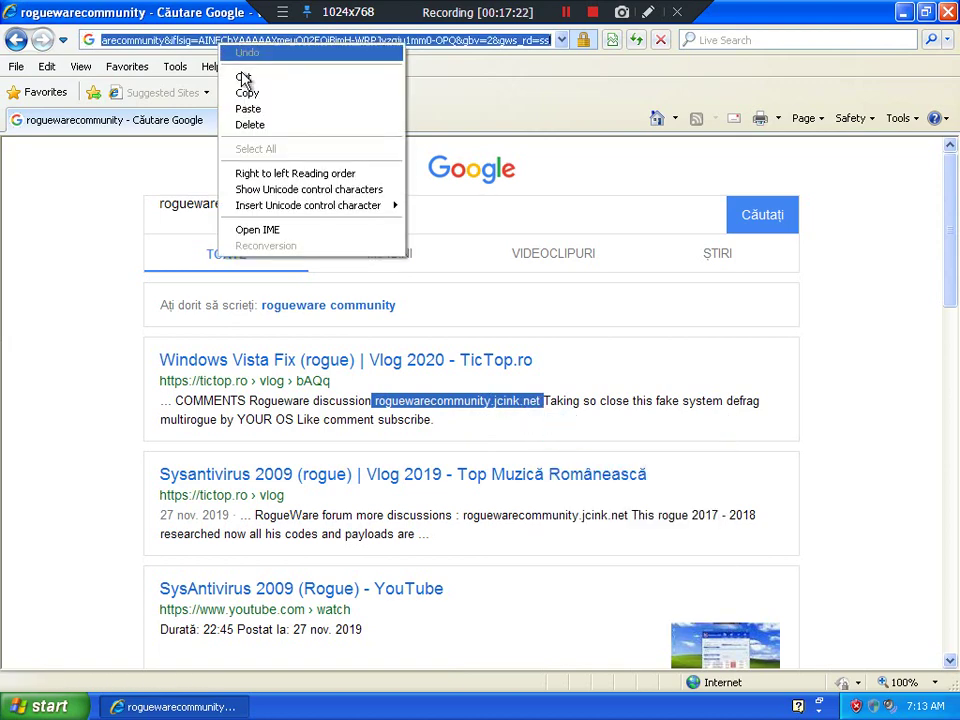
left_click(248, 108)
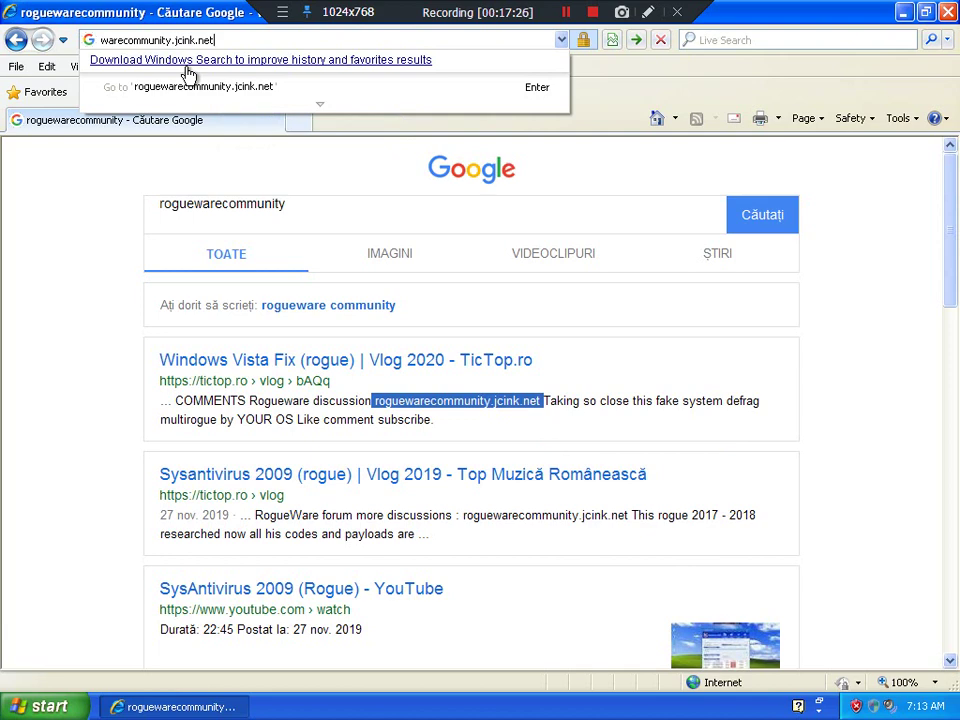
key("Return")
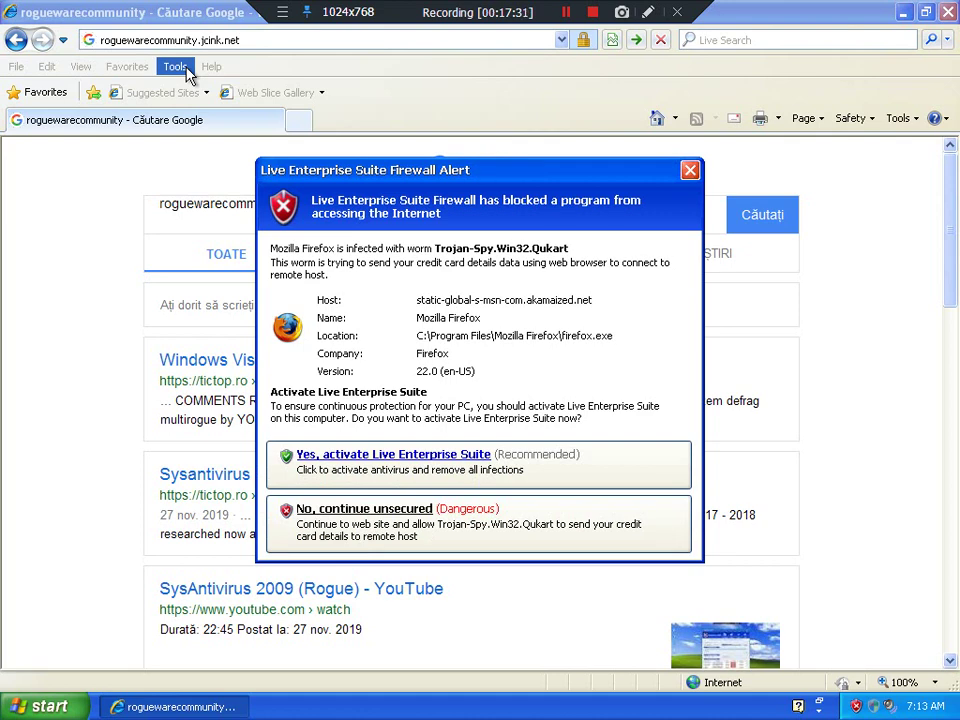
Step: Load roguewarecommunity.jcink.net with the Go arrow while the fake firewall alert stays up
left_click(641, 42)
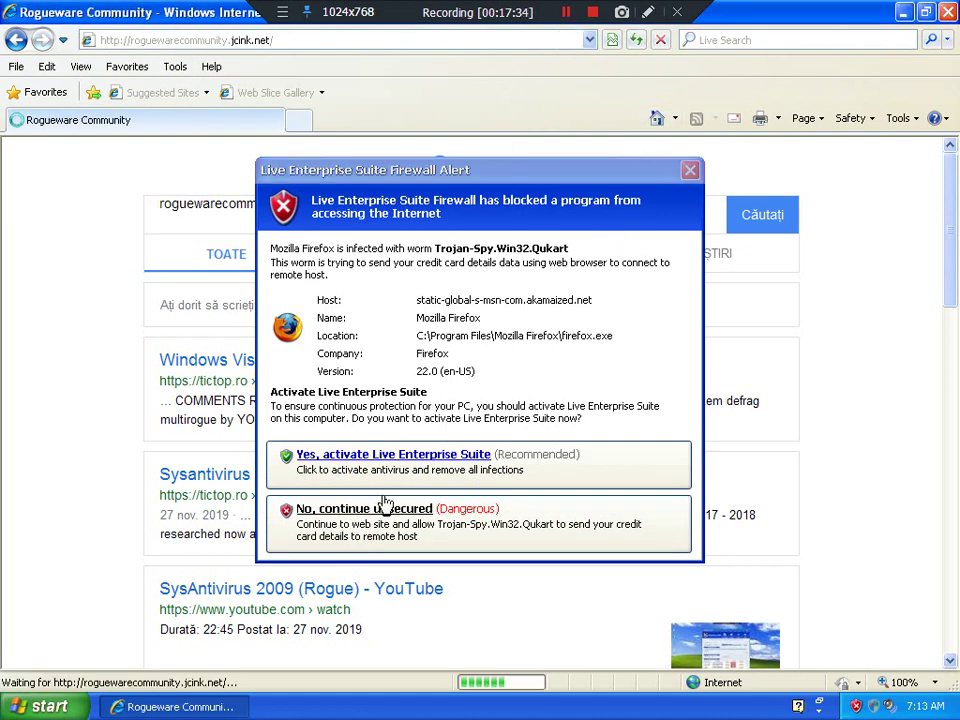
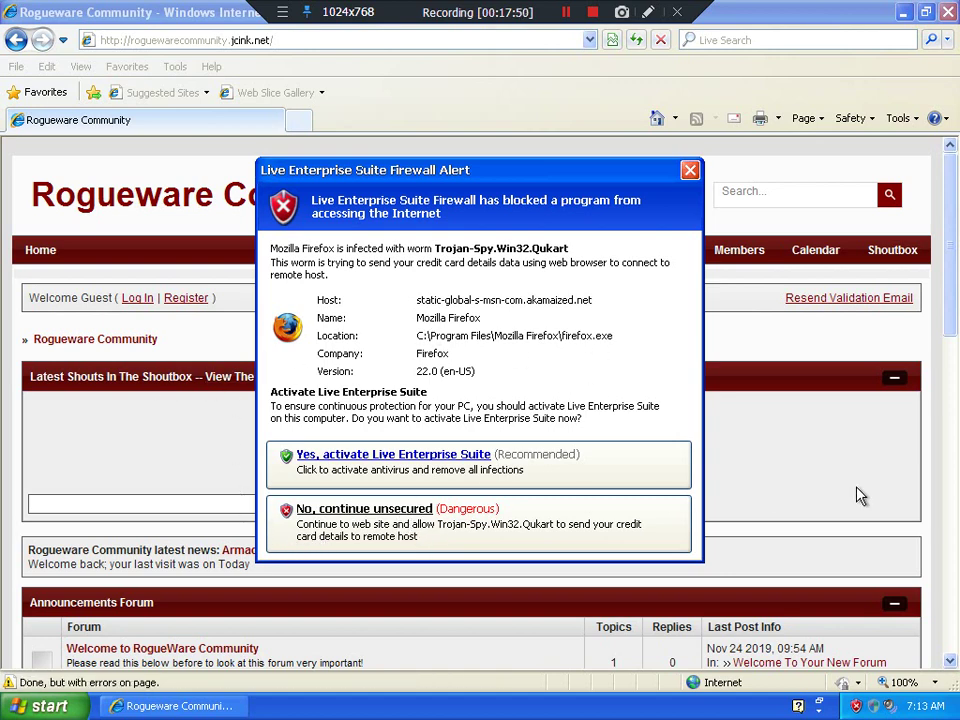
Step: Dismiss the fake firewall alert and open the RogueAV Activators & Codes forum
left_click(375, 521)
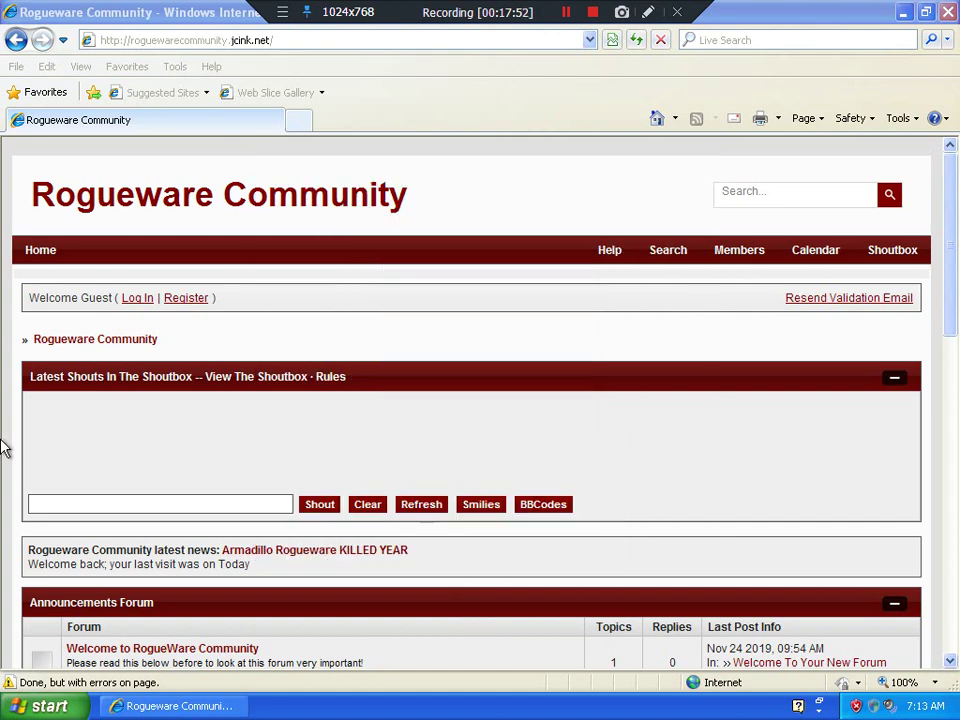
scroll(5, 420, "down", 2)
scroll(5, 420, "down", 10)
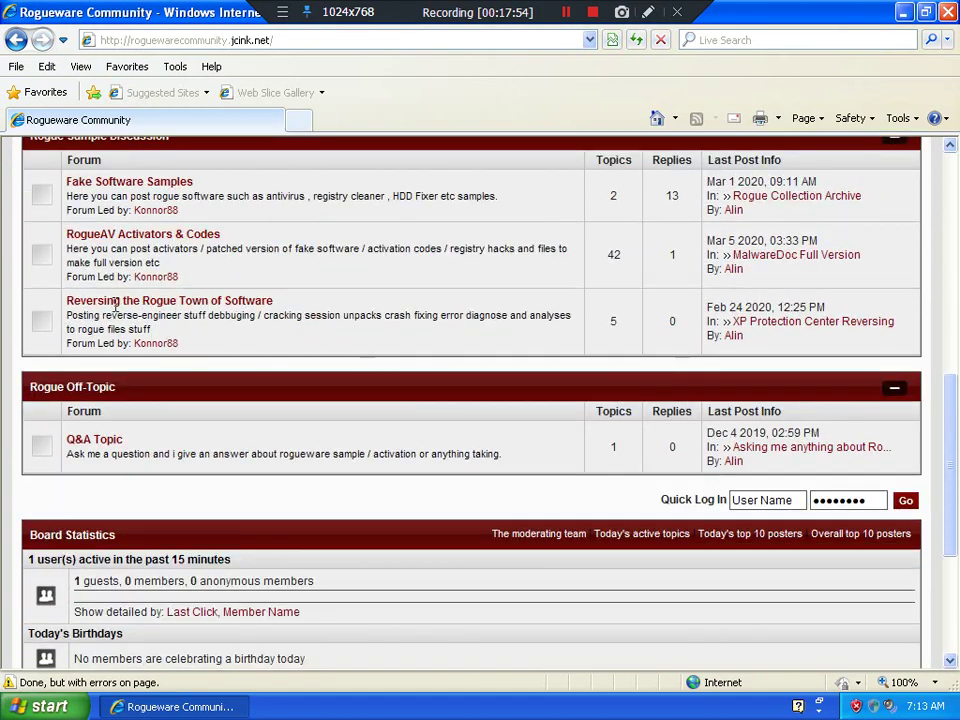
left_click(115, 237)
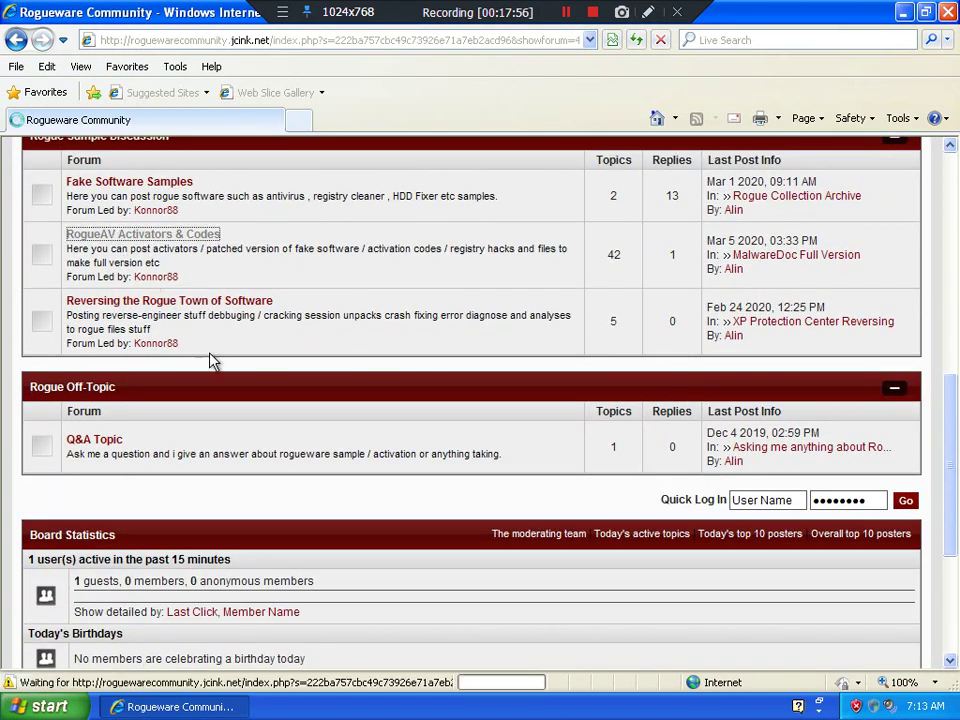
scroll(243, 337, "down", 15)
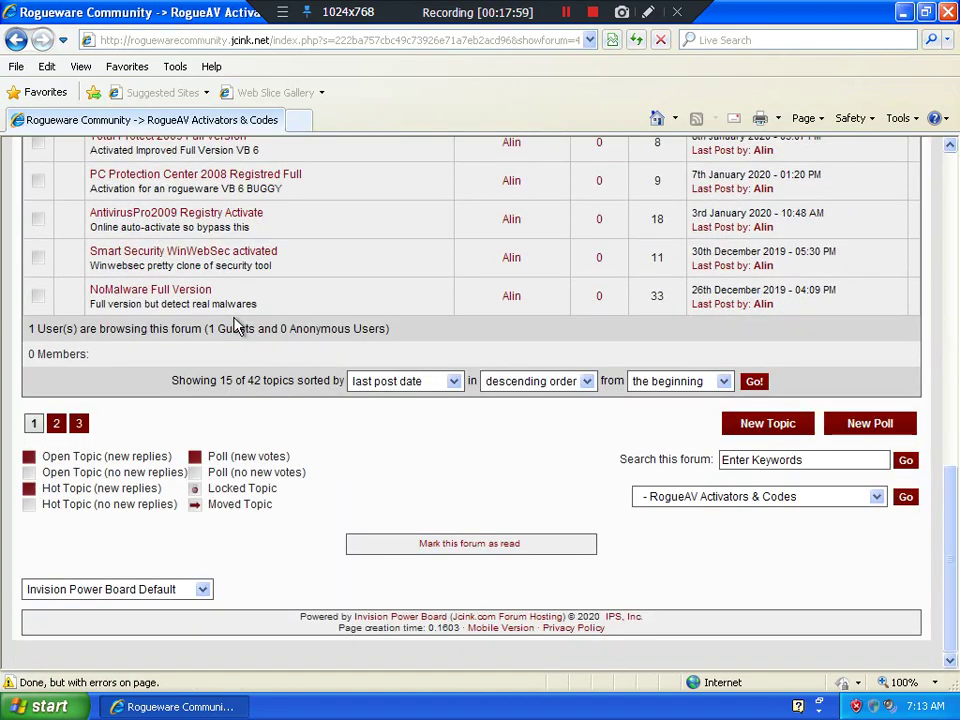
scroll(237, 328, "up", 15)
Step: On page 3, read the Ghost Antivirus Full Version Registration topic, then close Internet Explorer
left_click(78, 550)
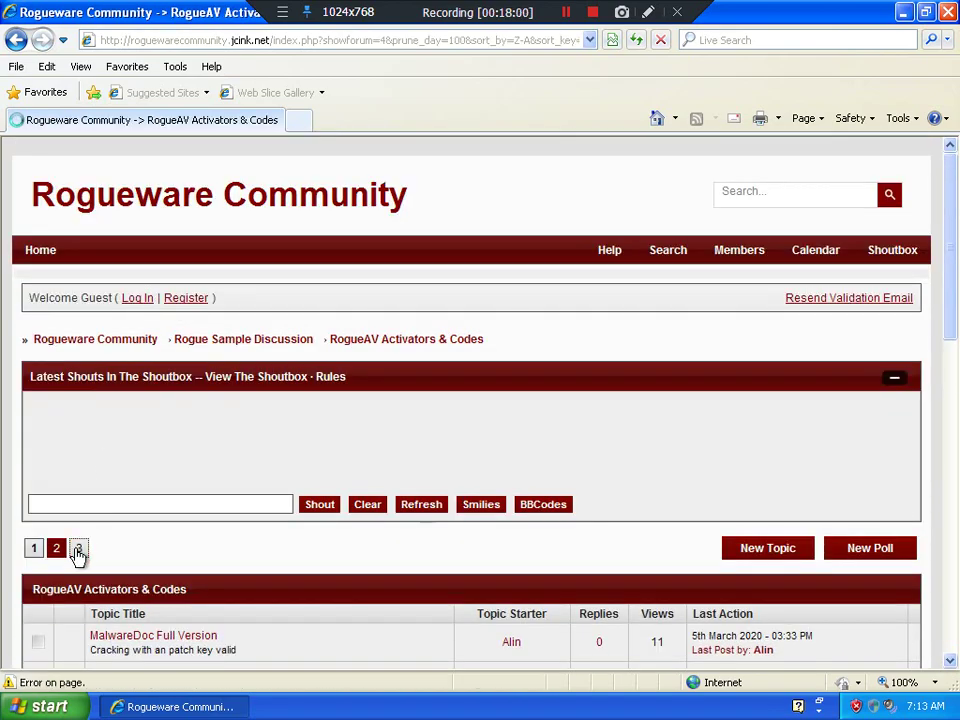
scroll(75, 557, "down", 7)
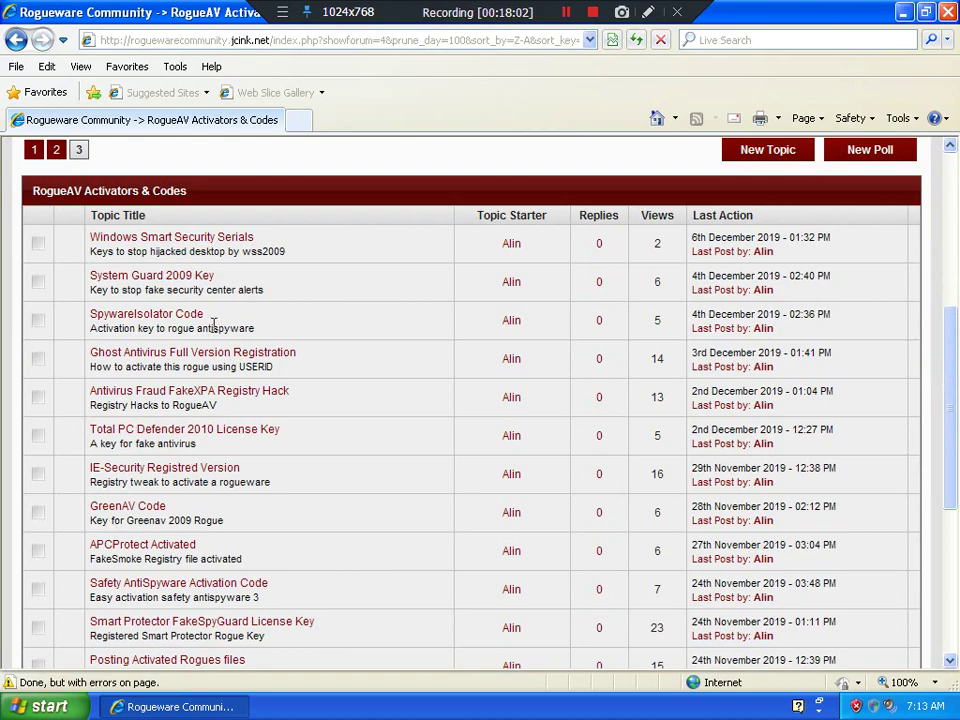
left_click(216, 353)
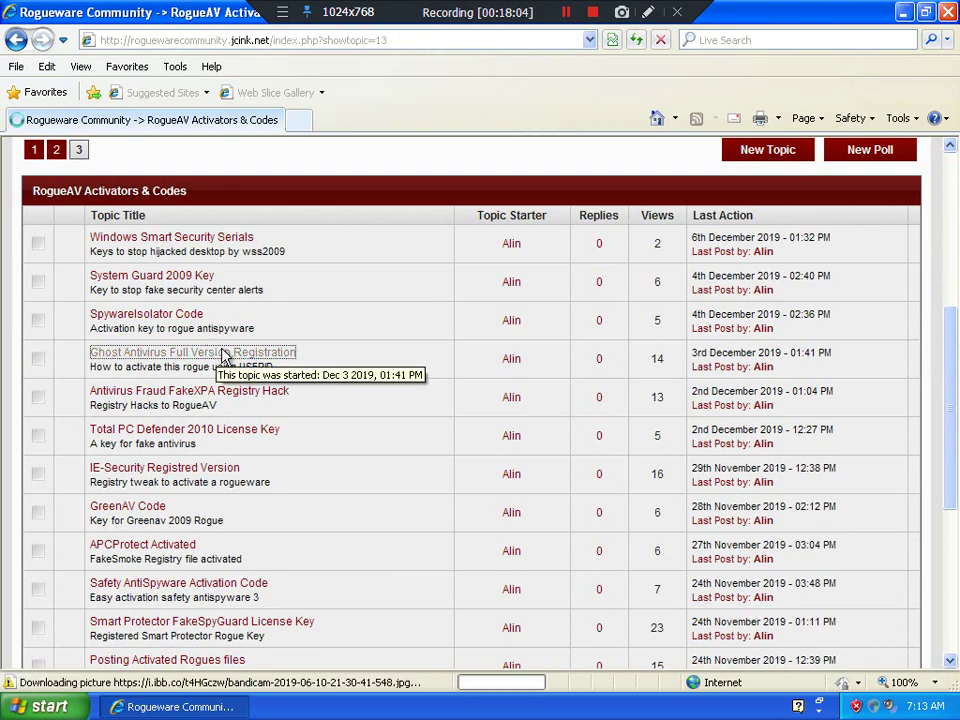
scroll(222, 357, "down", 10)
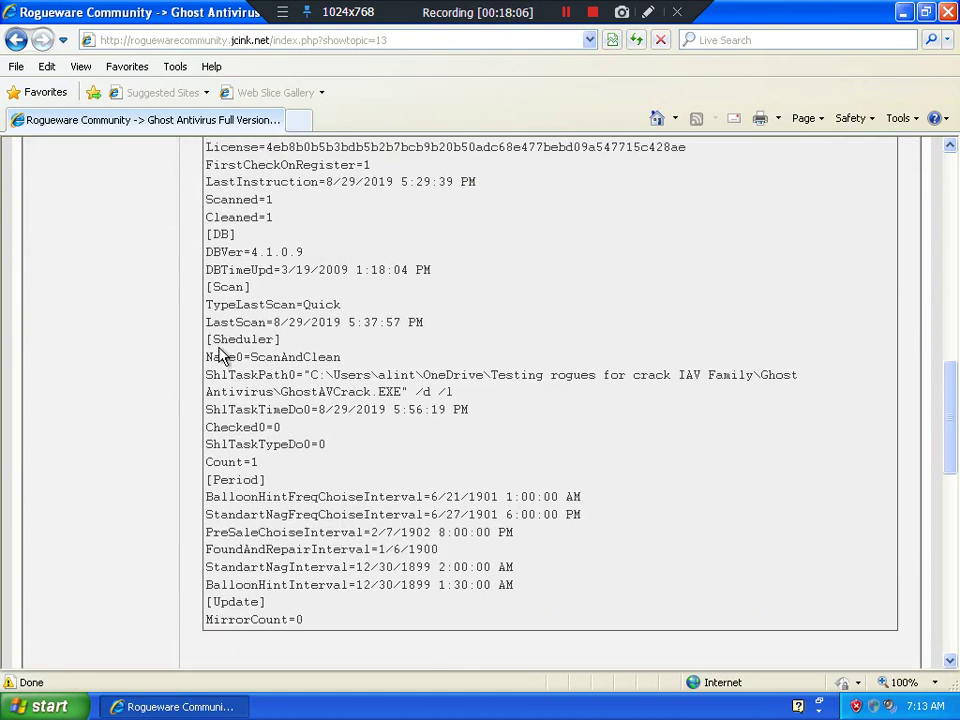
scroll(222, 357, "down", 8)
scroll(223, 411, "up", 5)
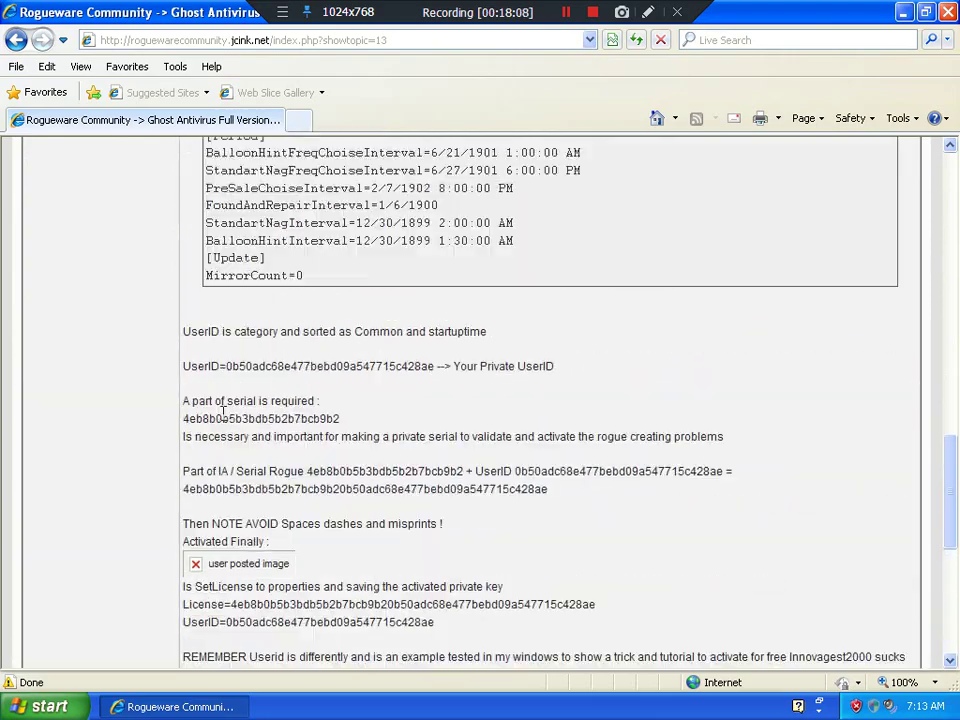
scroll(222, 415, "up", 15)
left_click(950, 12)
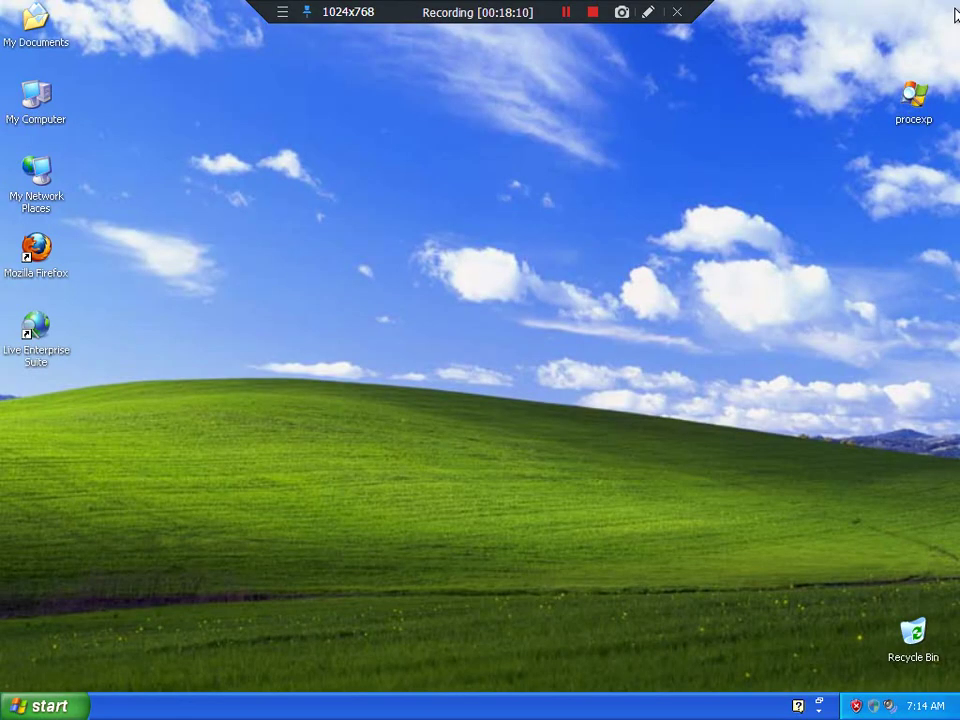
Step: Open and dismiss the Start menu, then toggle the taskbar lock
key("super")
left_click(447, 516)
right_click(211, 705)
left_click(248, 691)
Step: Open Live Enterprise Suite, then review Security Center's firewall details and close Security Center
double_click(857, 706)
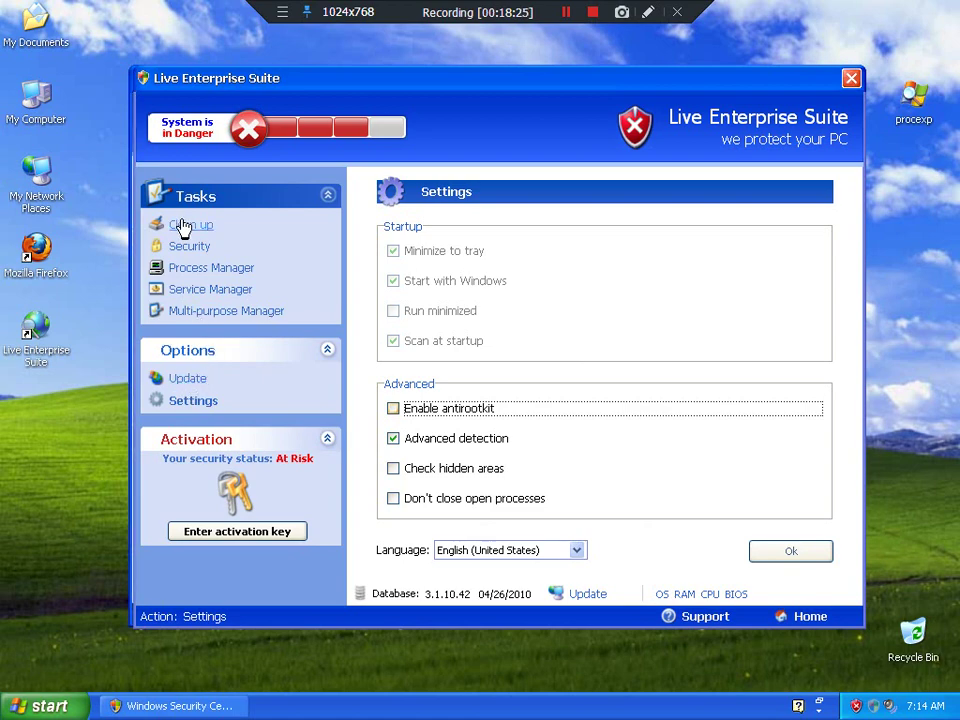
left_click(199, 700)
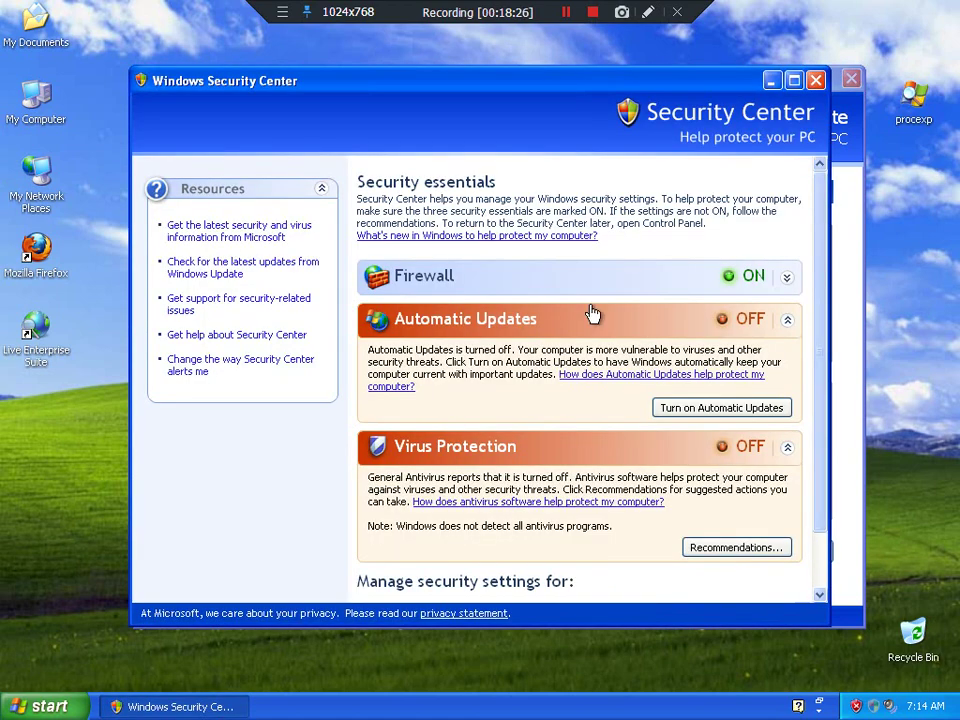
left_click(786, 278)
scroll(825, 435, "down", 3)
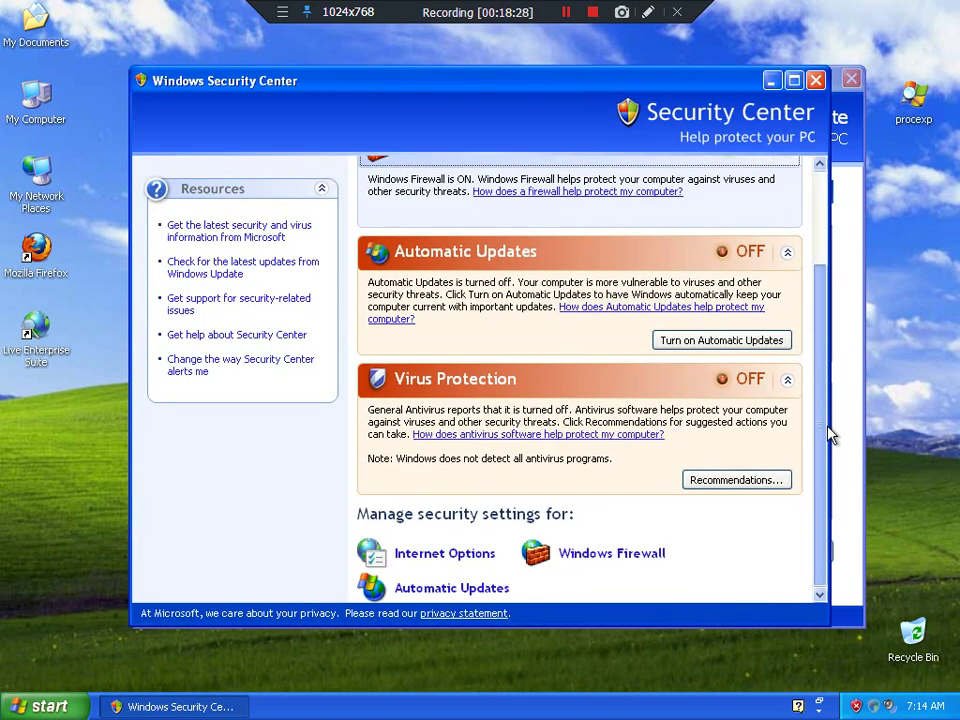
left_click(816, 80)
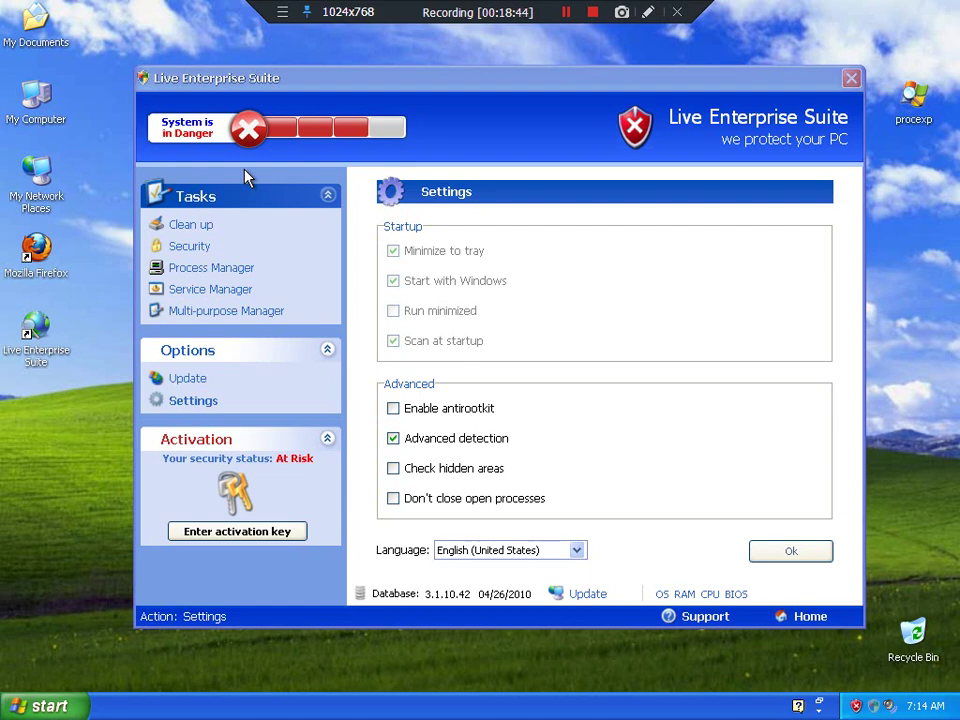
Step: Check the Language choices without changing them and try enabling antirootkit protection
key("Tab")
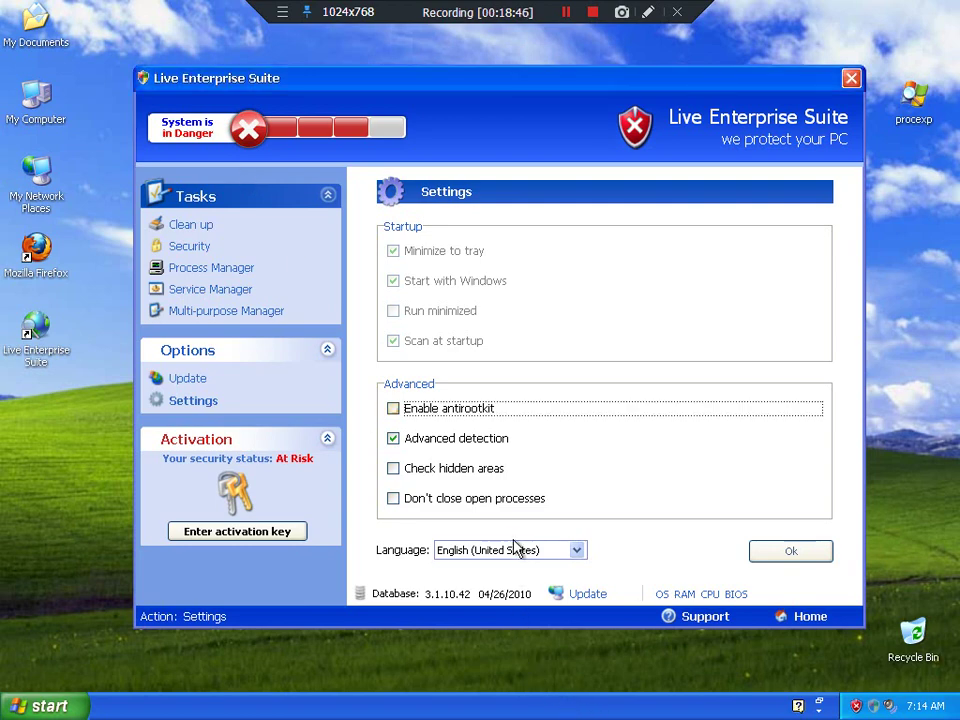
left_click(515, 548)
left_click(395, 440)
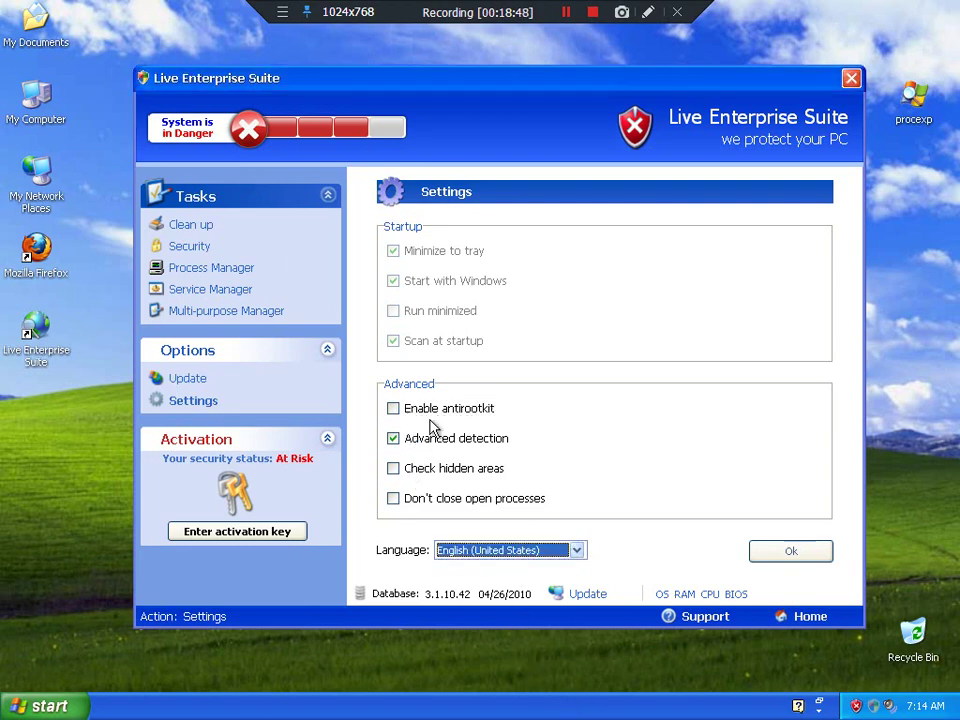
left_click(432, 416)
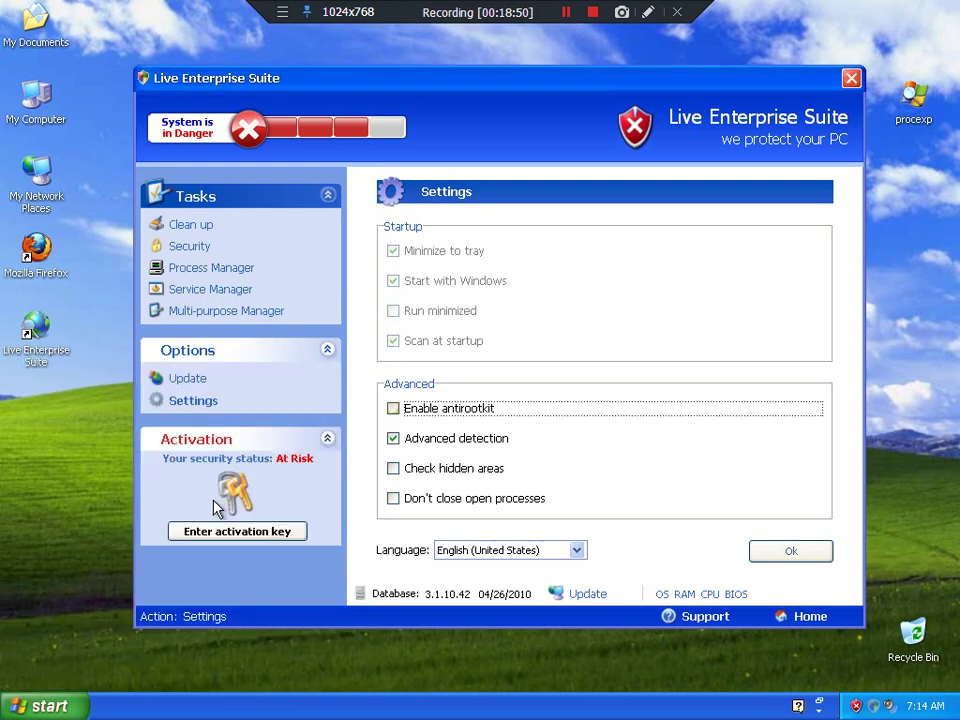
Step: Open and close the activation-key registration form, then close the Live Enterprise Suite window
left_click(242, 531)
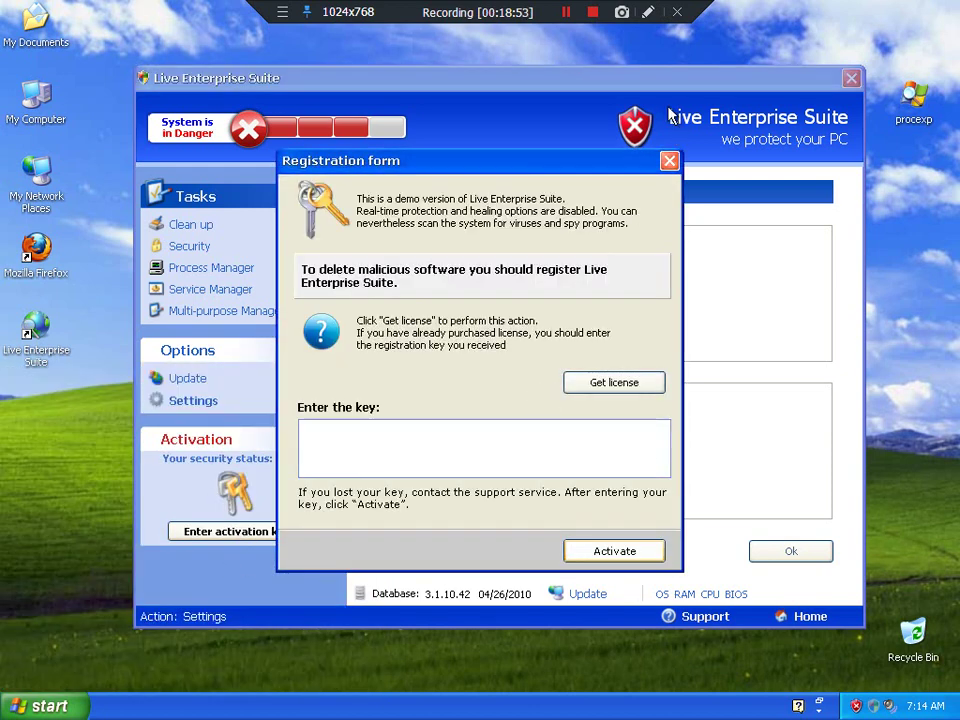
left_click(669, 160)
right_click(440, 511)
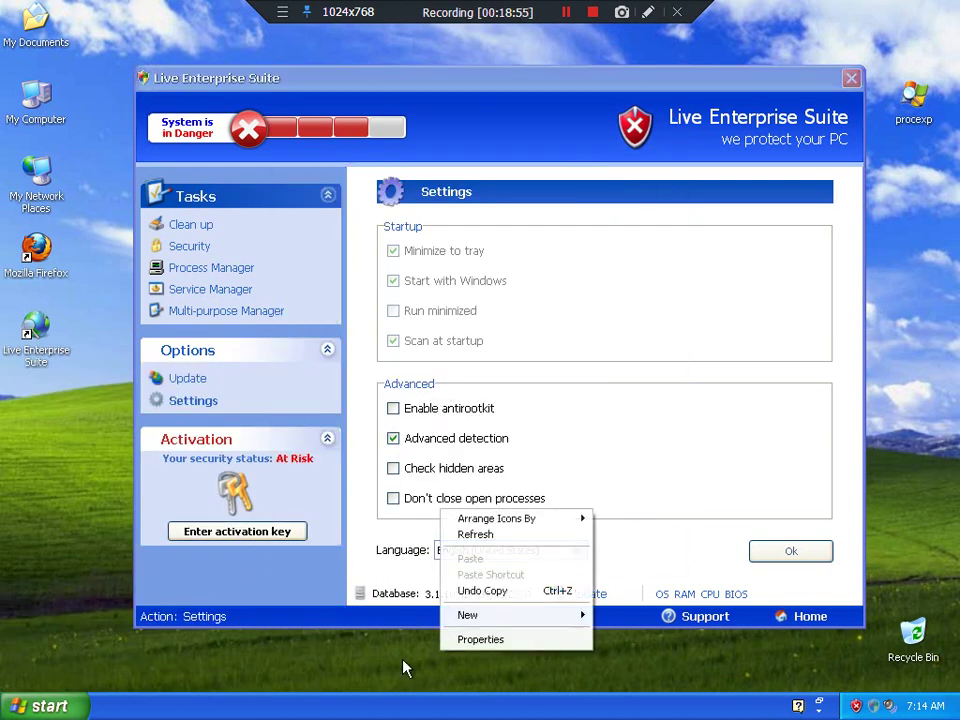
left_click(406, 668)
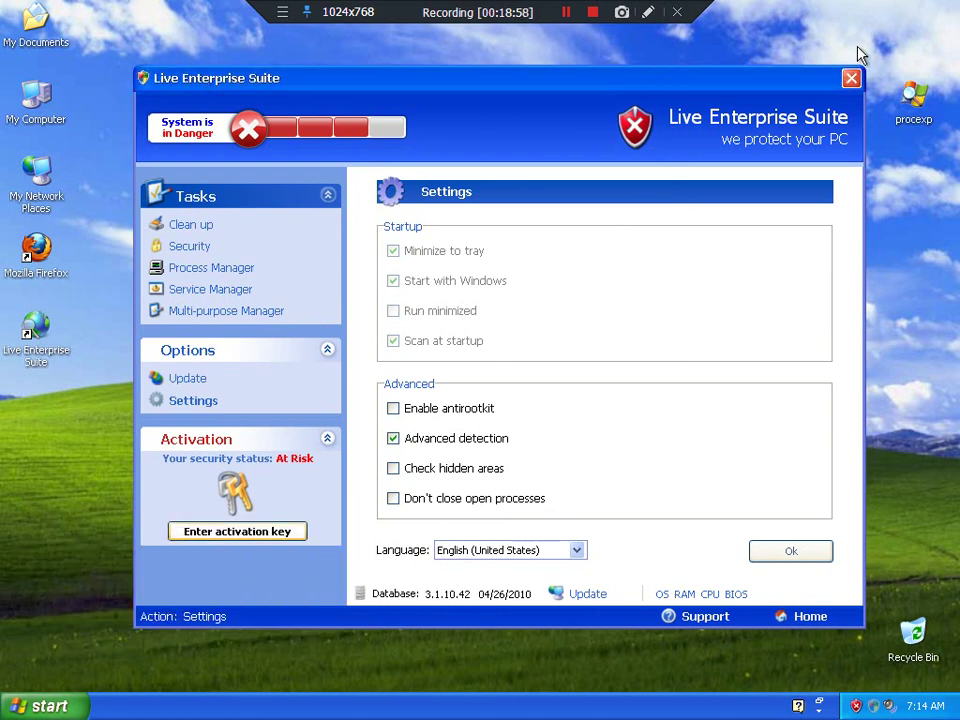
left_click(851, 77)
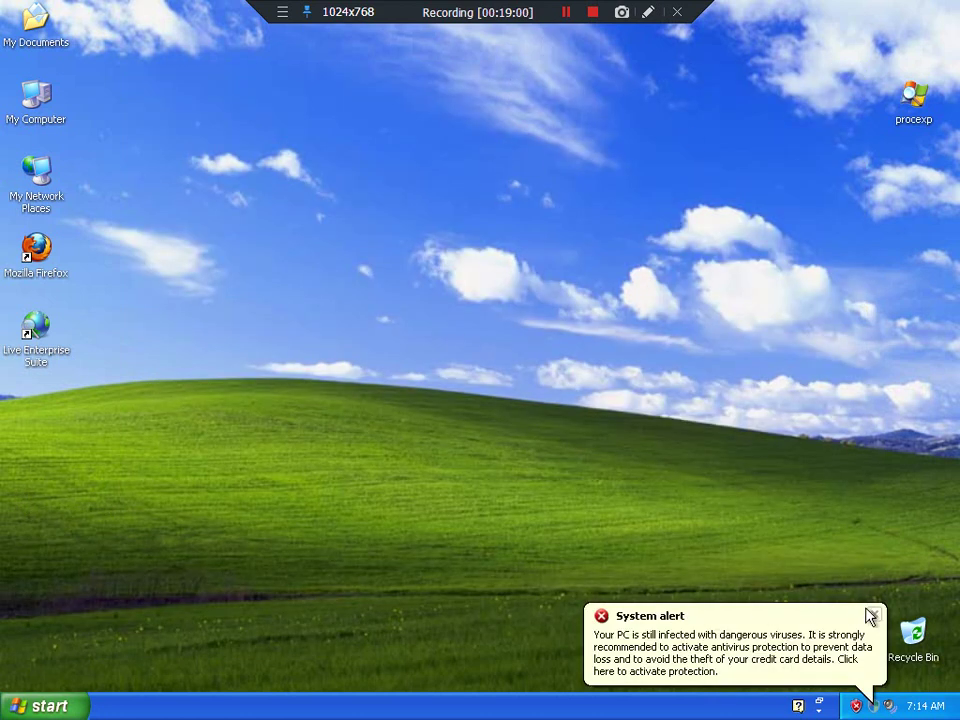
Step: Choose Registration on the system alert's trial warning, then show Start > All Programs
left_click(874, 617)
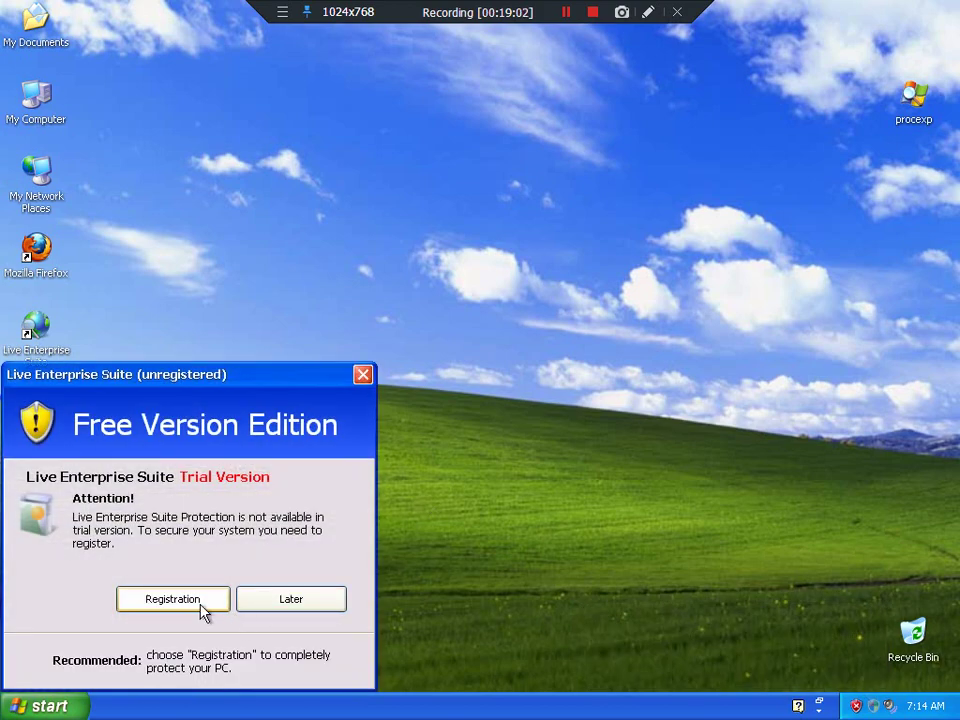
left_click(199, 601)
key("super")
key("super")
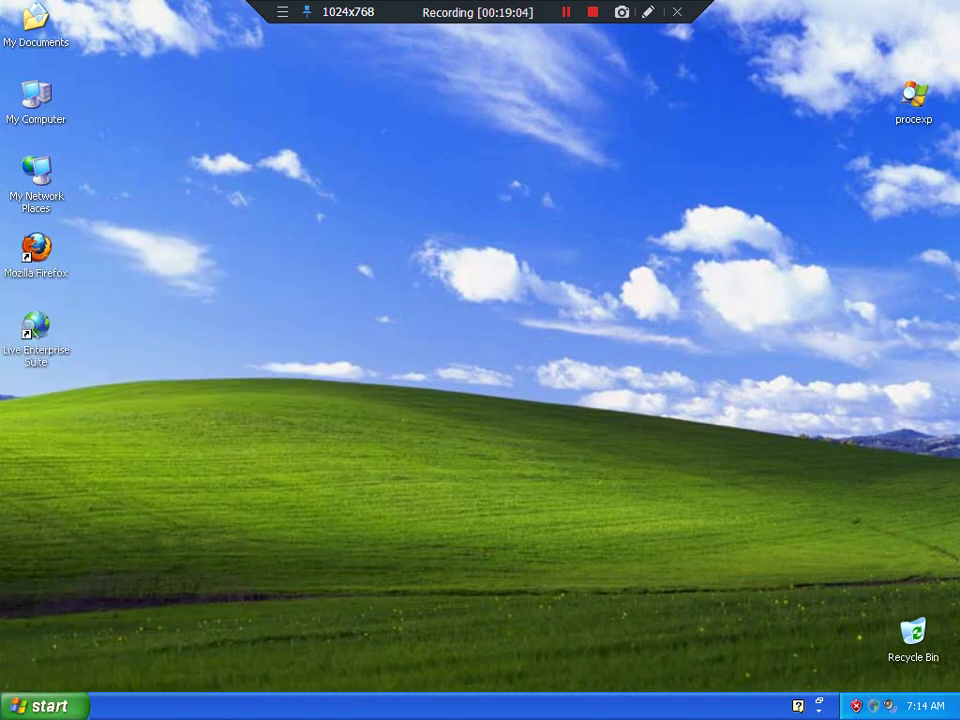
key("super")
left_click(90, 637)
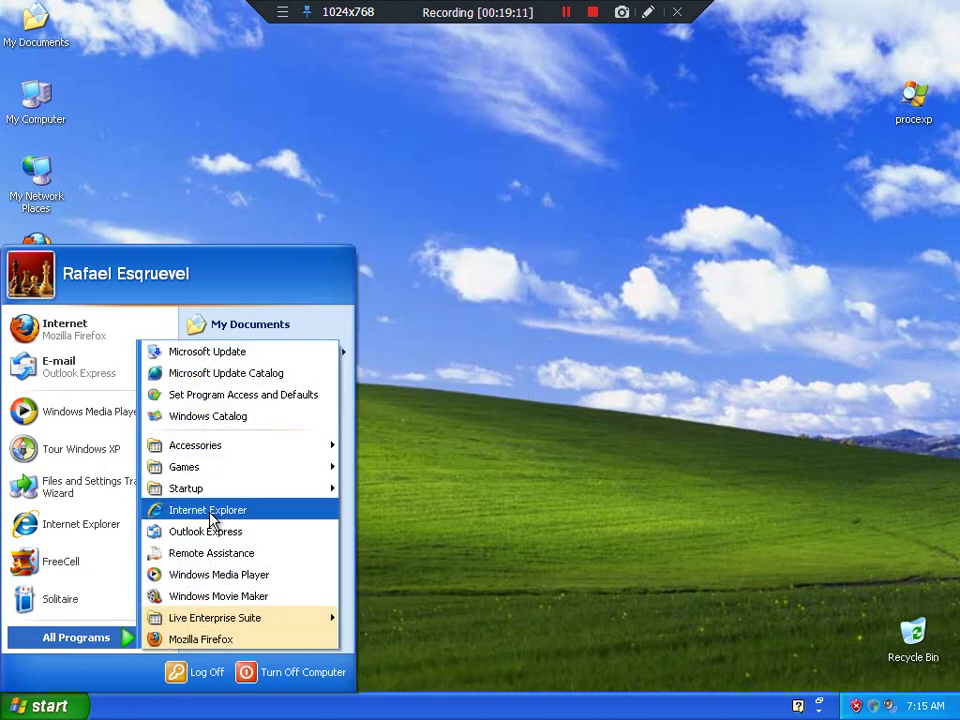
Step: Launch Internet Explorer and load roguewarecommunity.jcink.net, answering No to the default-browser prompt
left_click(214, 511)
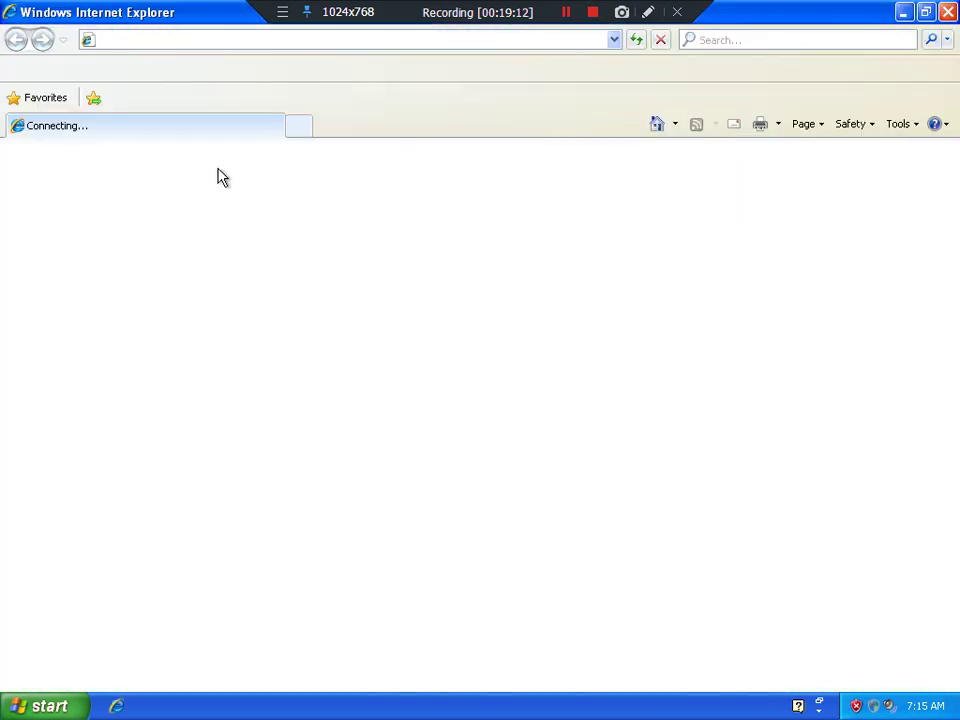
type("roguewarecommunity.jcink.net/")
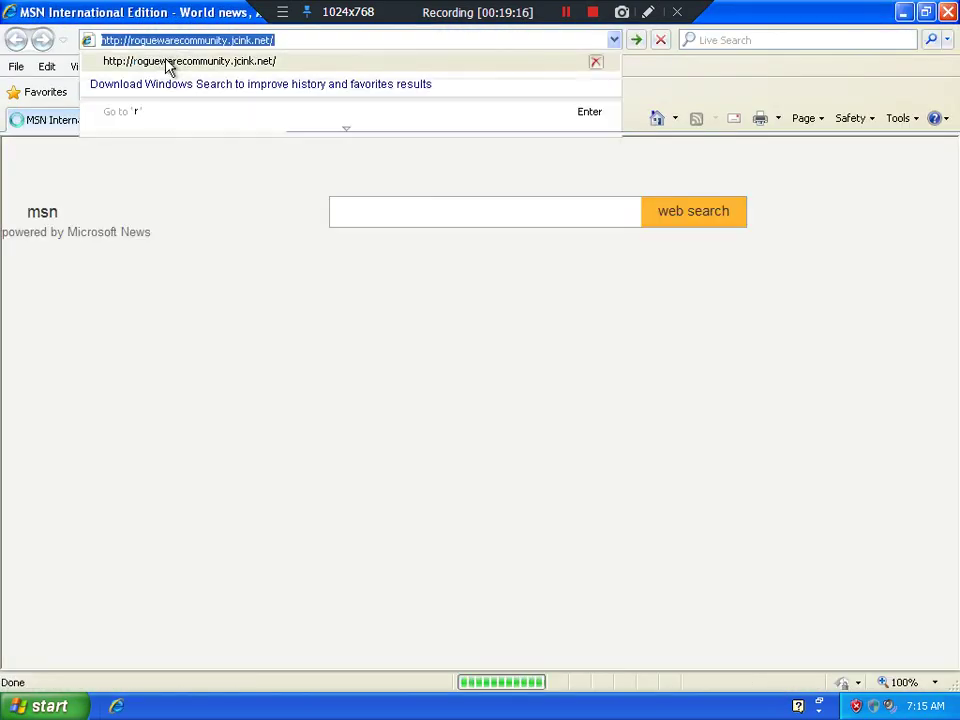
left_click(171, 62)
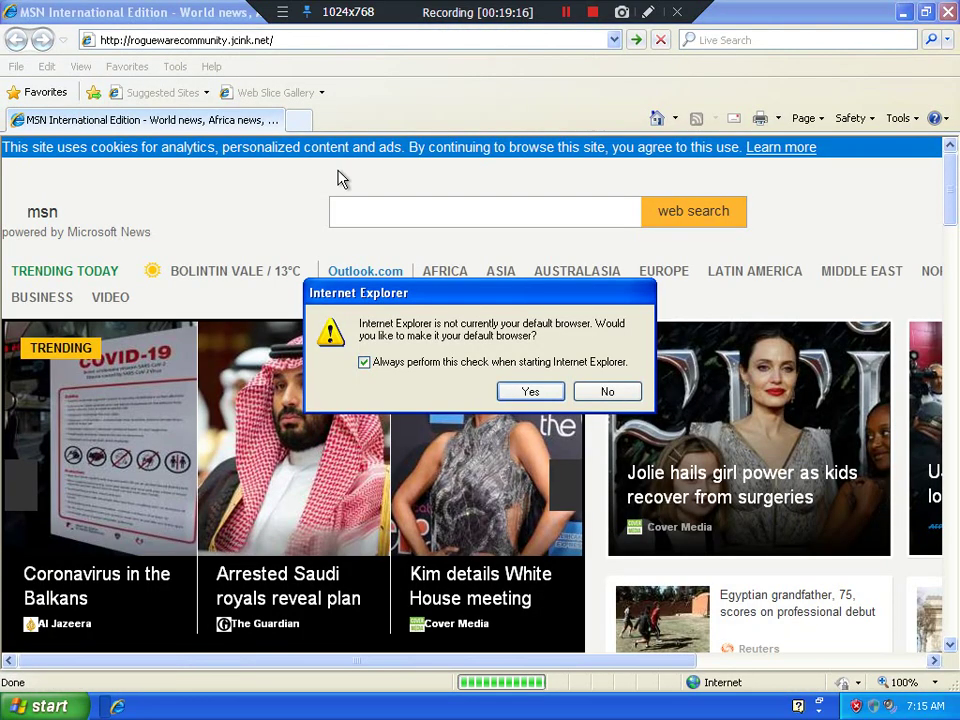
left_click(608, 393)
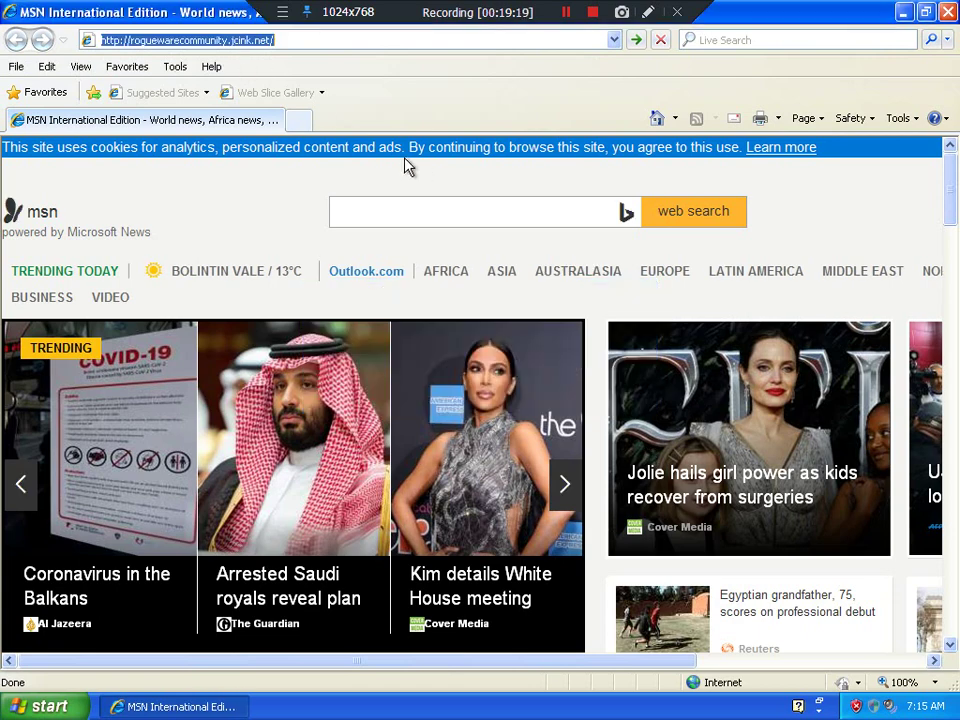
left_click(640, 42)
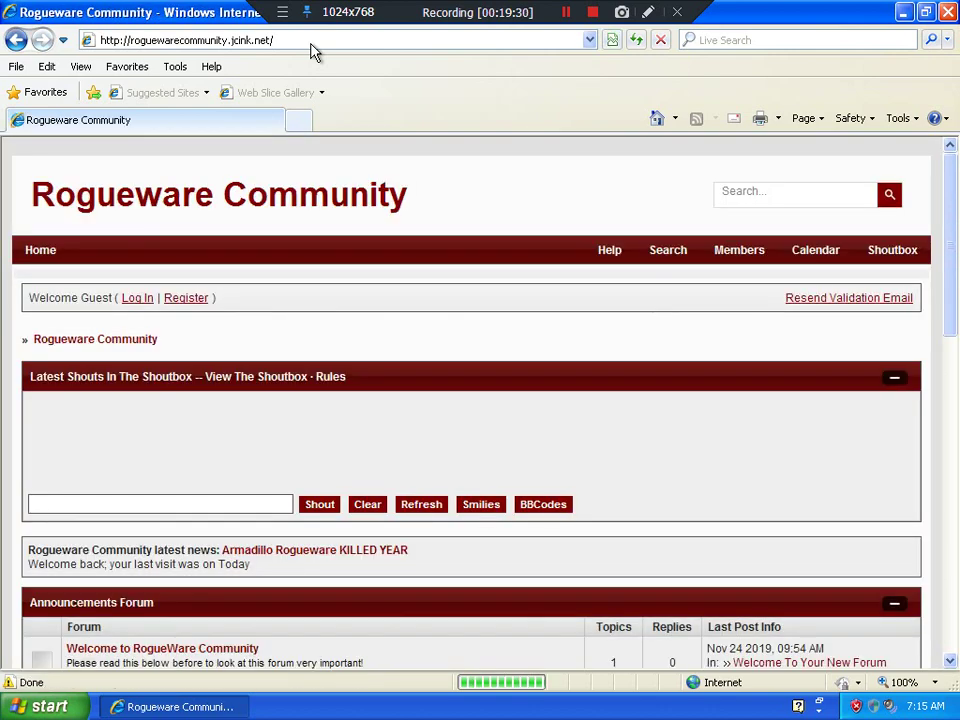
Step: Navigate to seerafblog.simplesite.com/ from the address bar
left_click(305, 40)
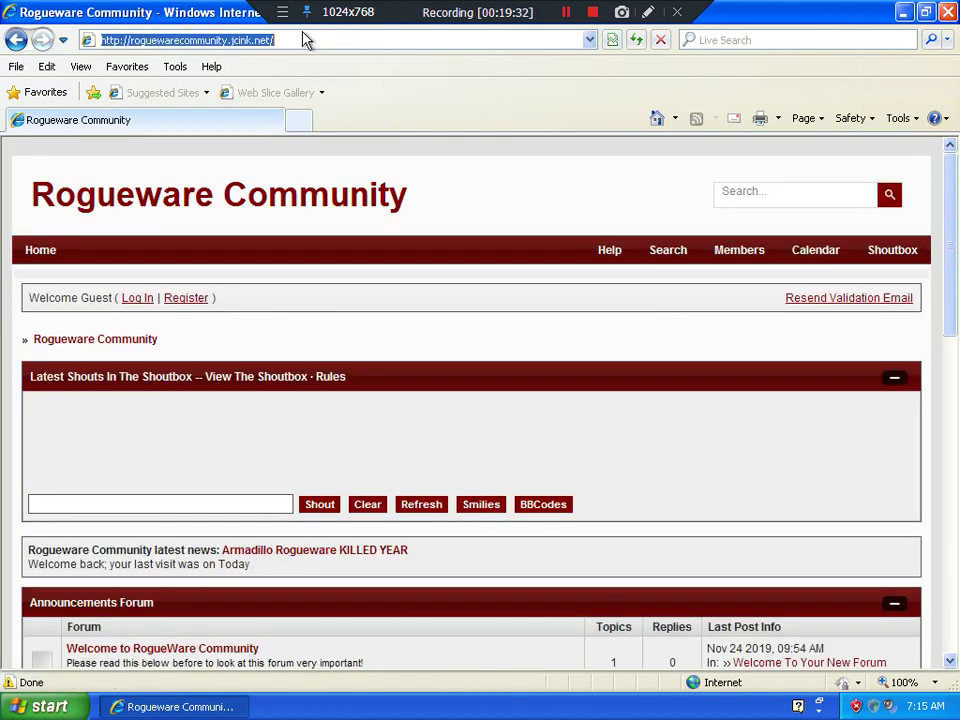
type("seer")
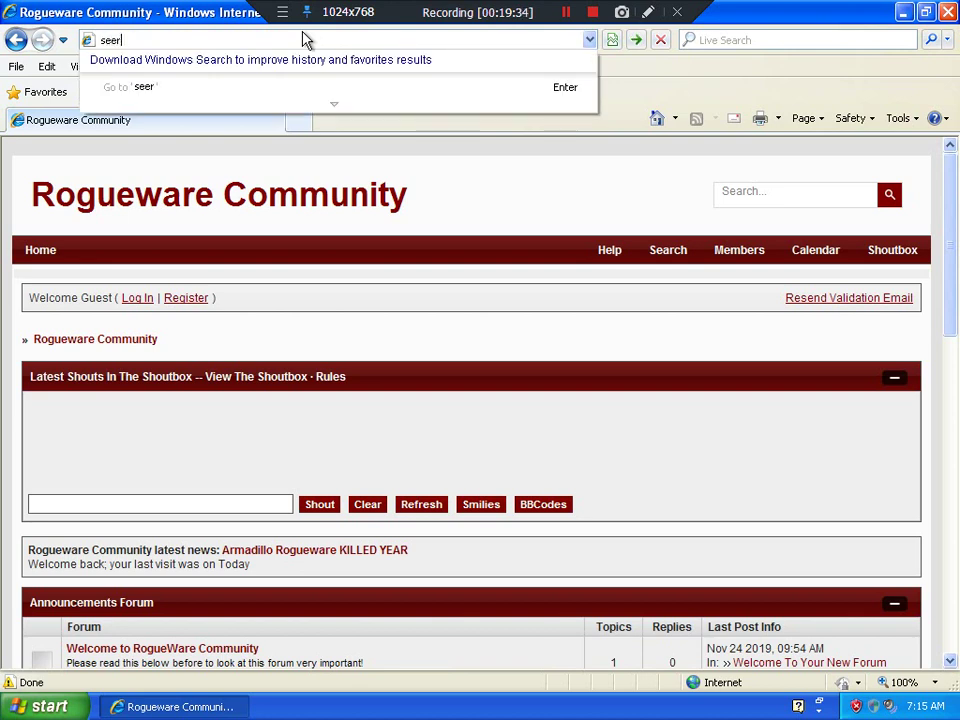
type("afblog.simplesi")
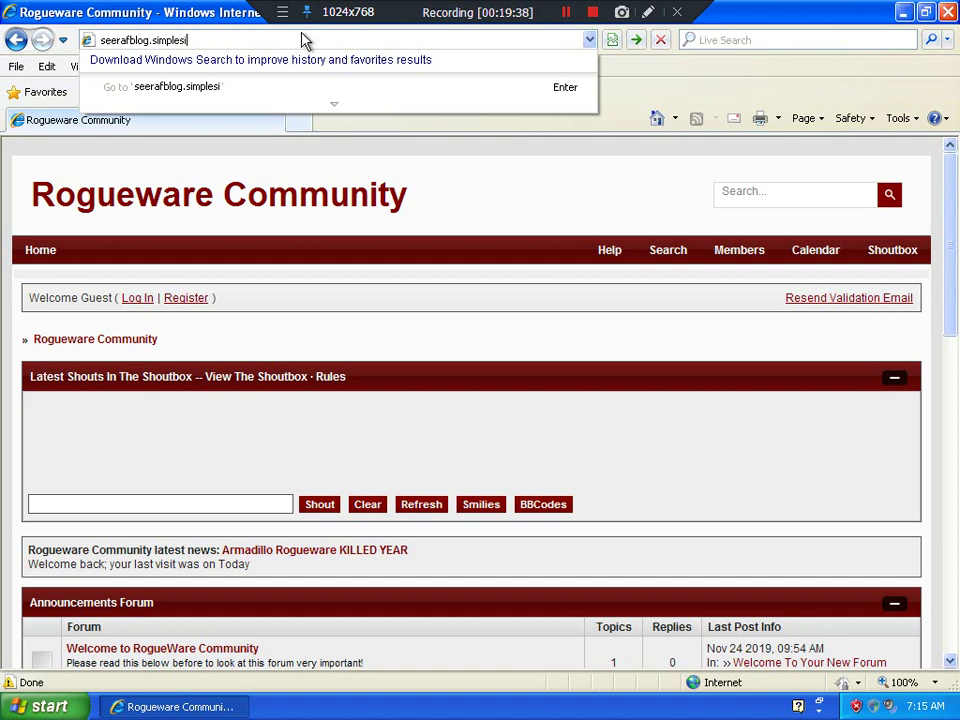
type("te.com/")
key("Return")
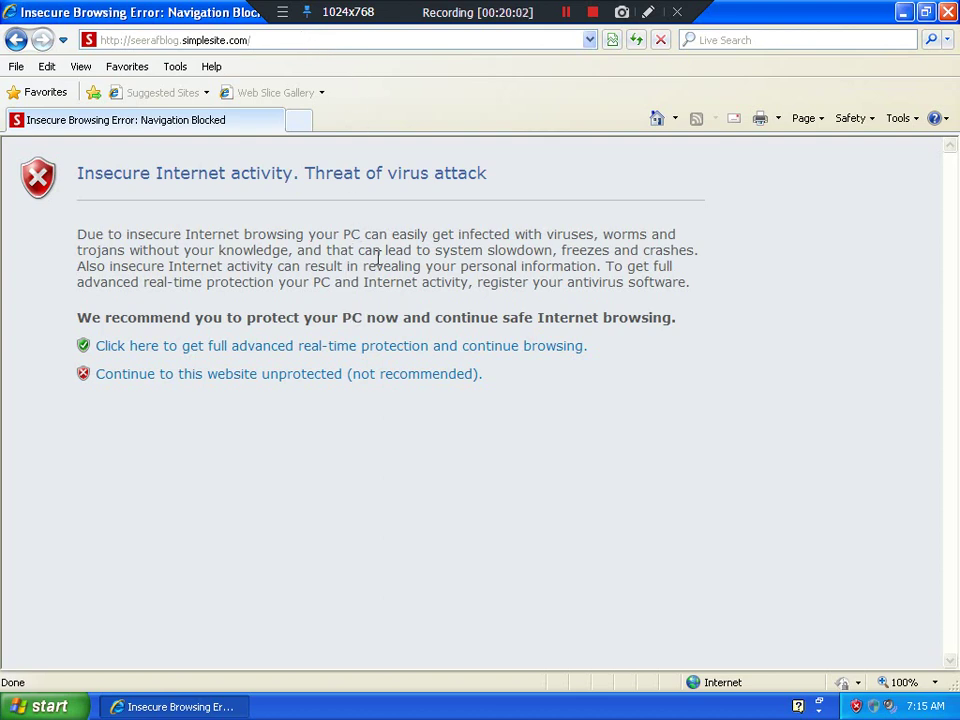
Step: Choose 'Continue to this website unprotected' on the blocking page and confirm
right_click(210, 349)
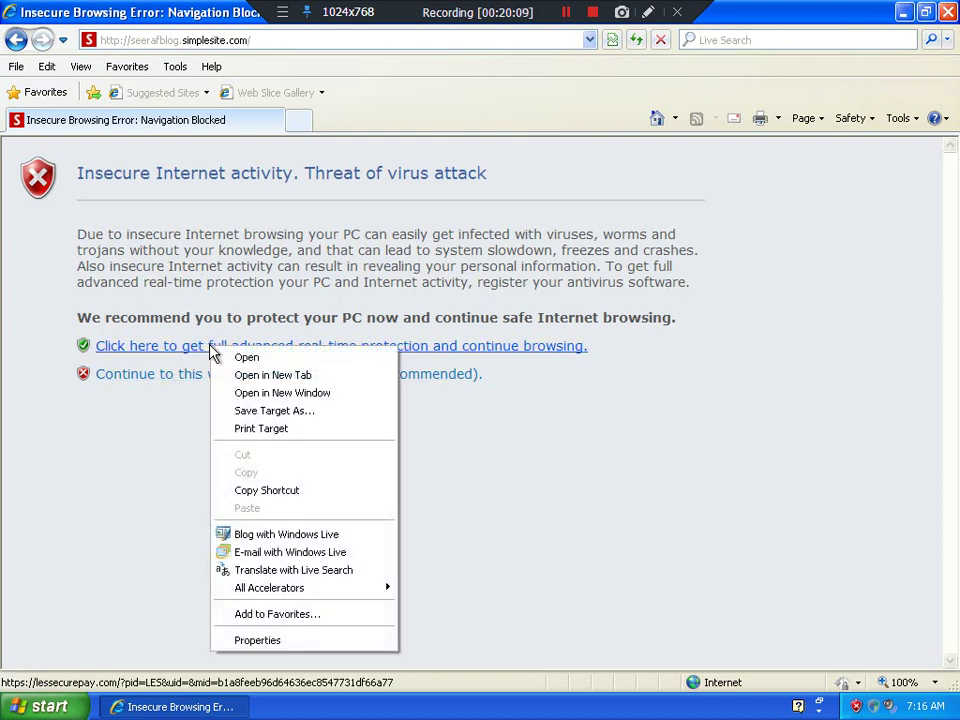
left_click(5, 480)
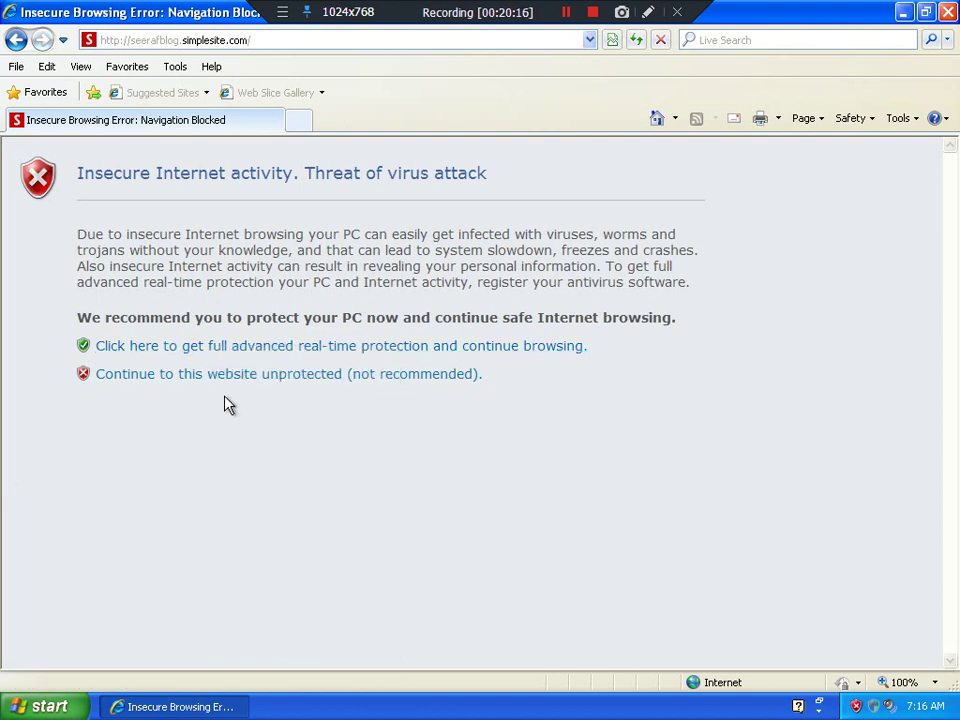
left_click(227, 383)
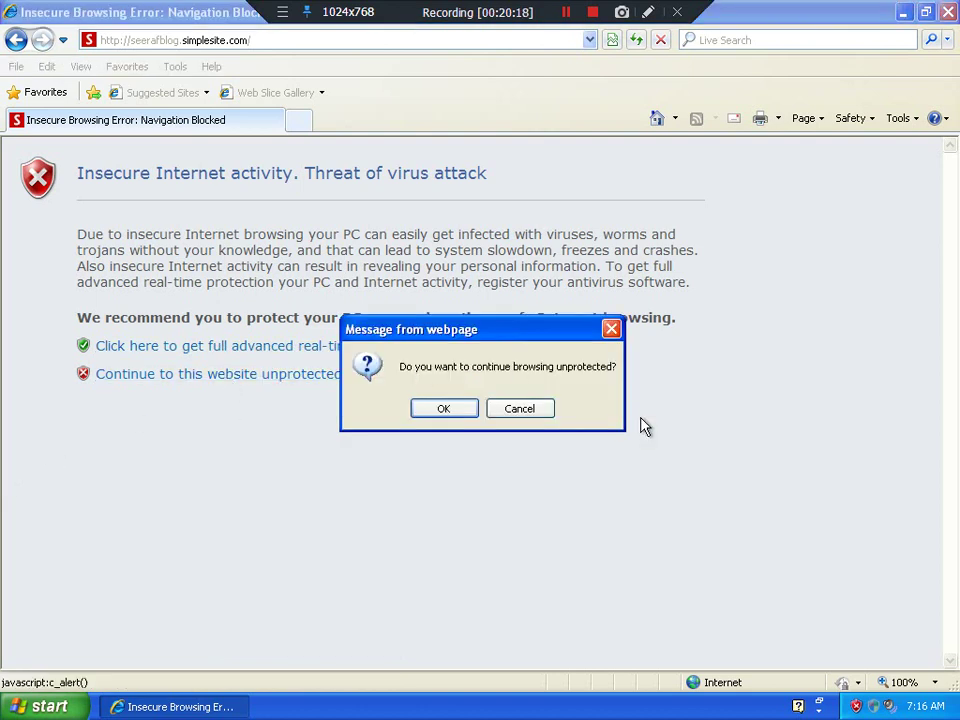
key("Return")
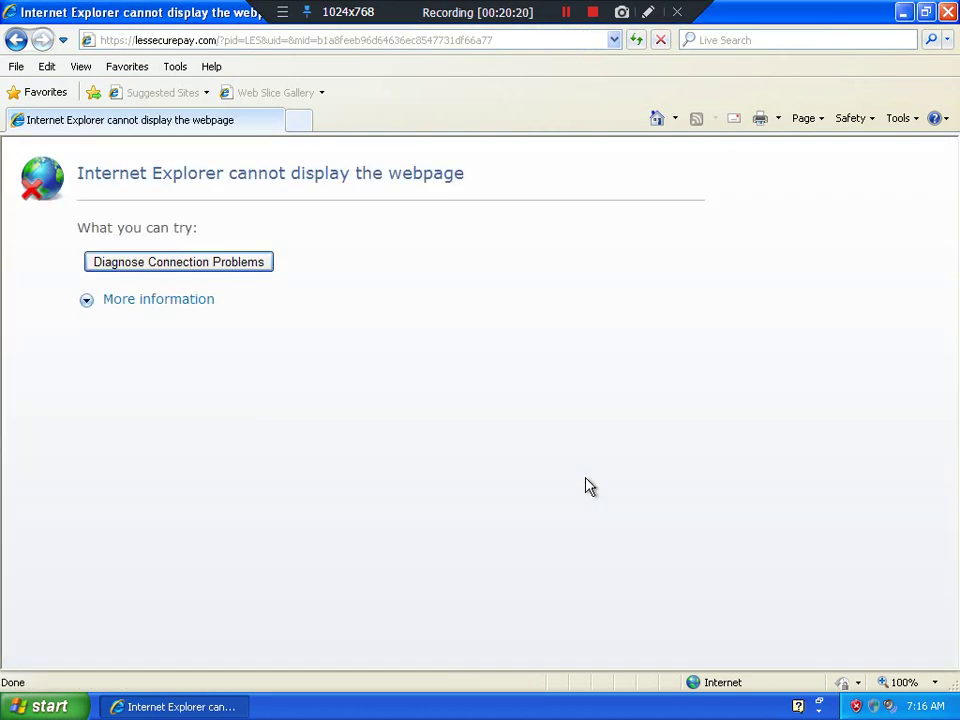
double_click(384, 40)
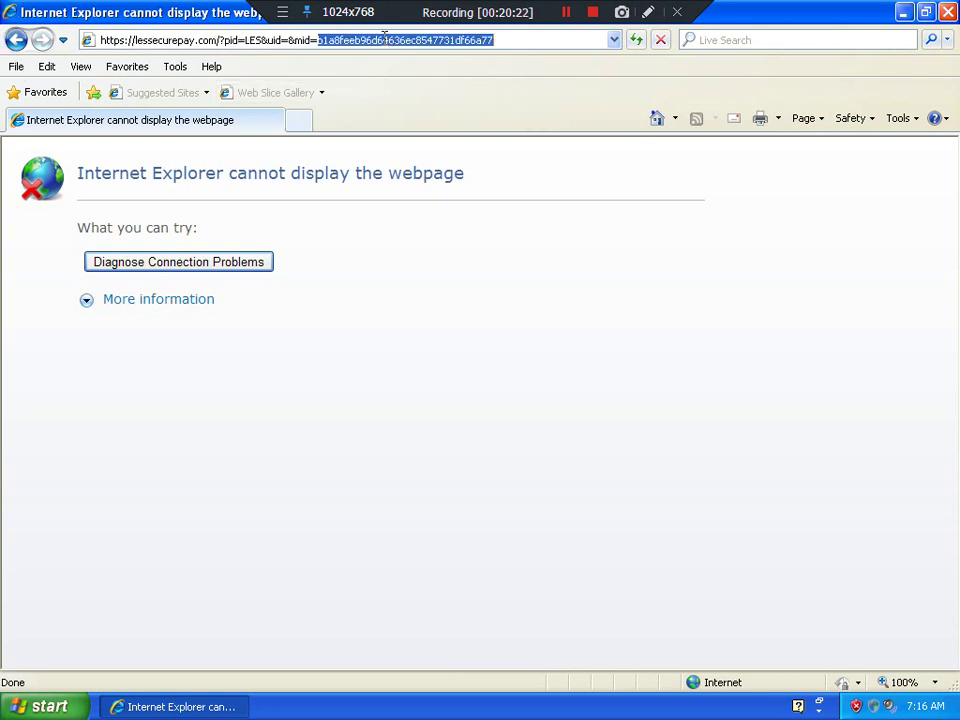
Step: Go back, retry continuing unprotected, close the prompt, then go back and refresh
left_click(15, 39)
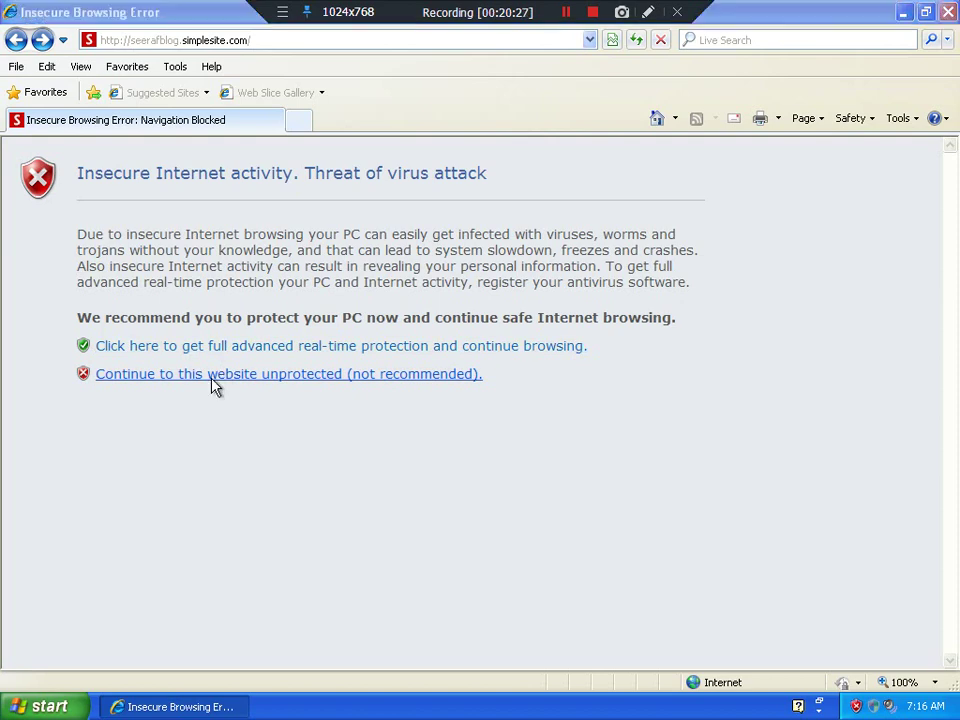
left_click(215, 385)
left_click(612, 329)
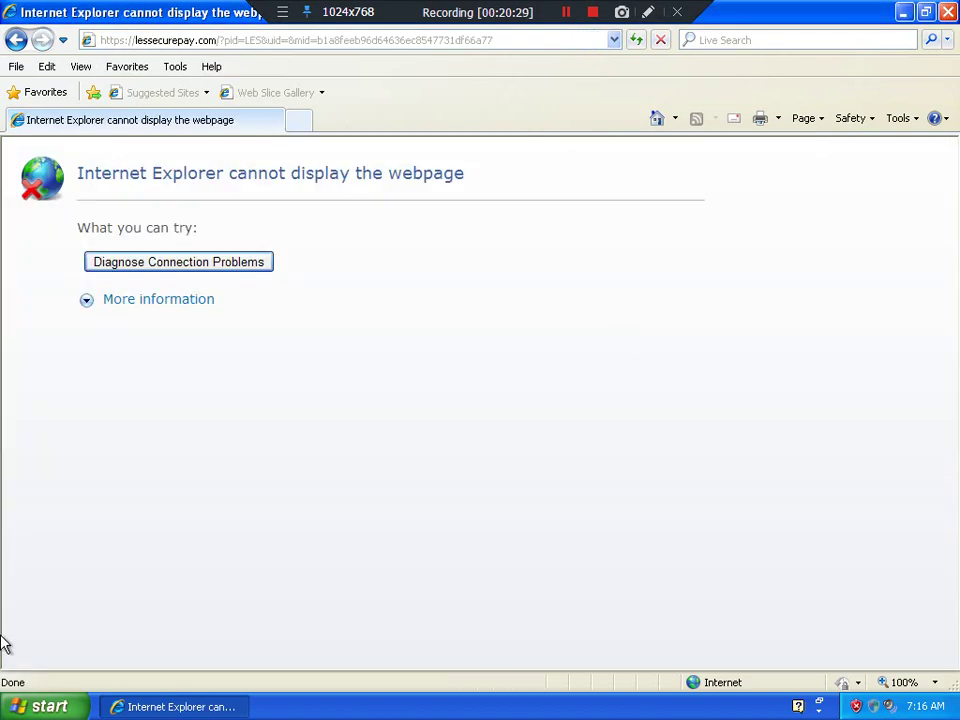
left_click(15, 40)
left_click(635, 41)
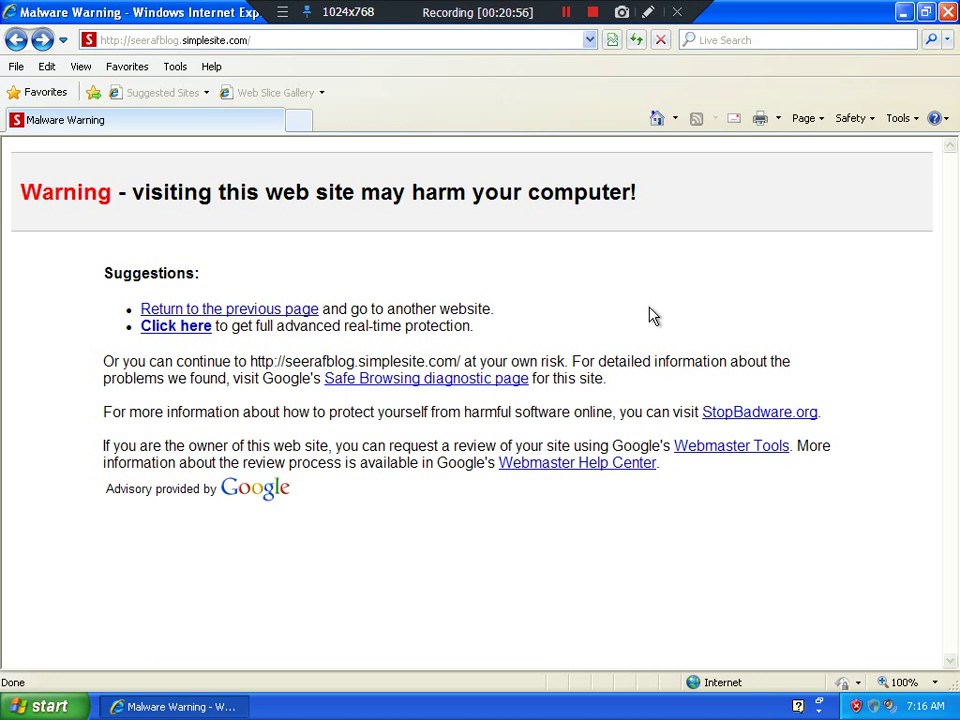
Step: Open and close Live Enterprise Suite from the tray, then refresh the seerafblog page twice
double_click(873, 708)
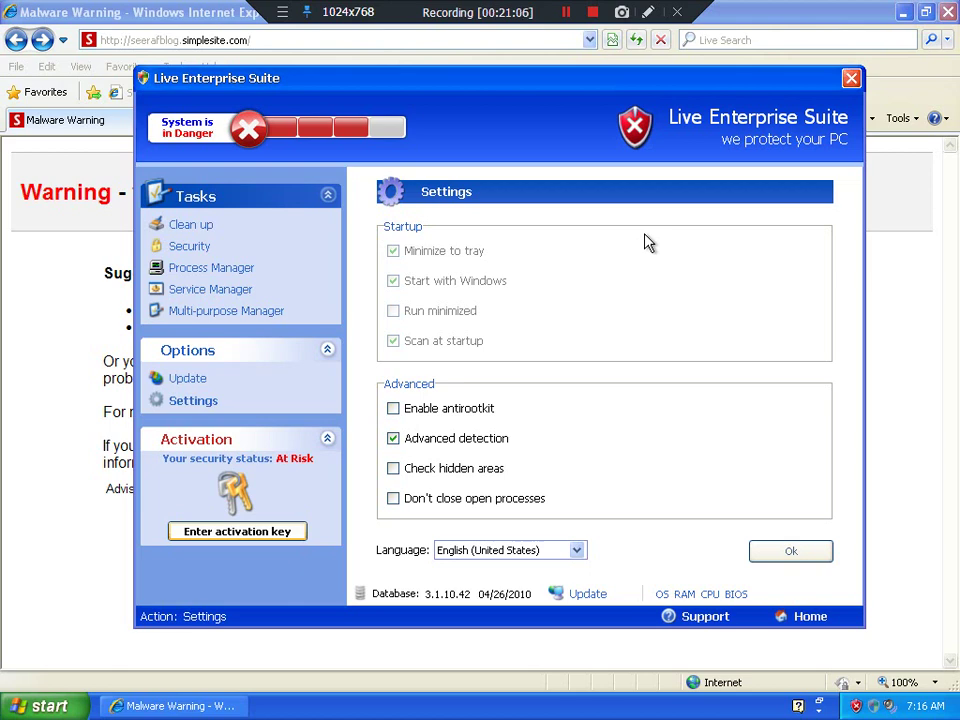
key("alt+F4")
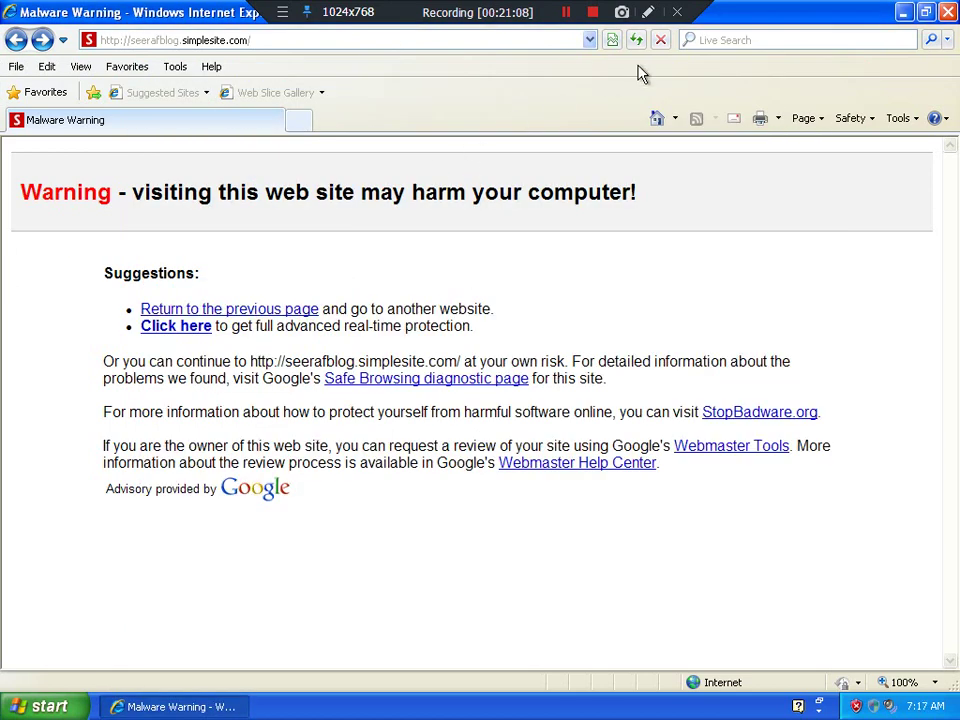
left_click(635, 42)
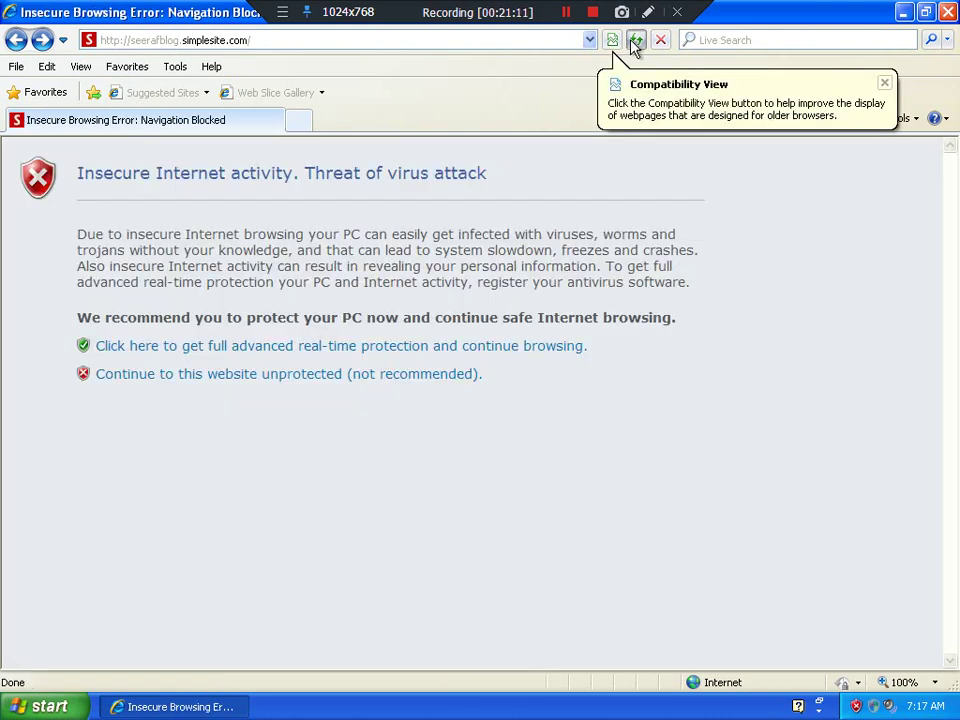
left_click(635, 42)
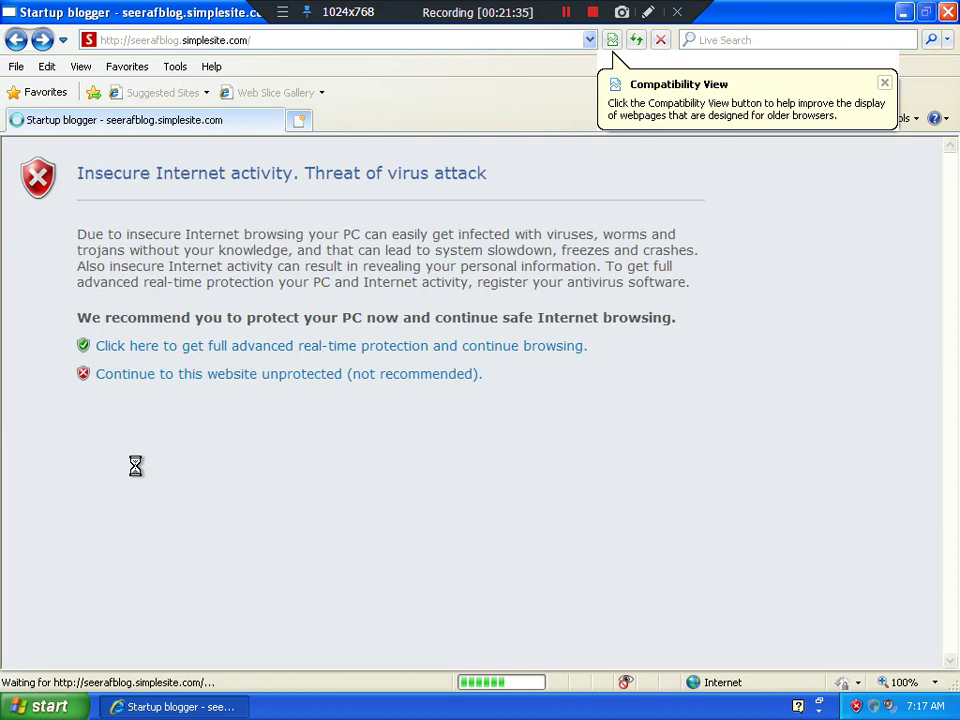
Step: Open a new tab, look over the Startup blogger page, then close its tab
key("ctrl+t")
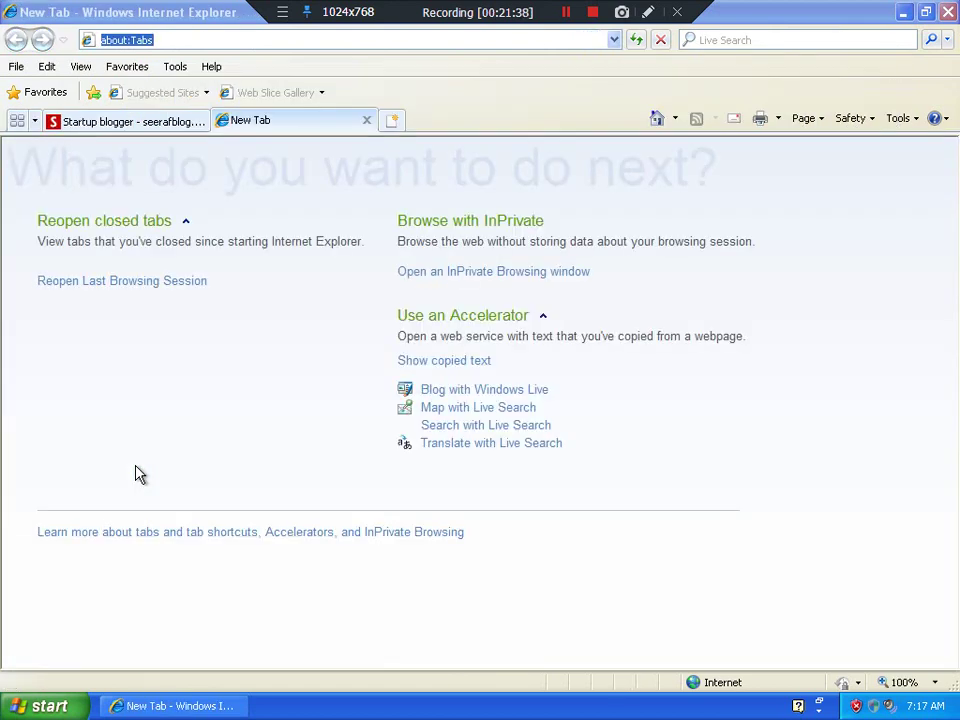
left_click(100, 121)
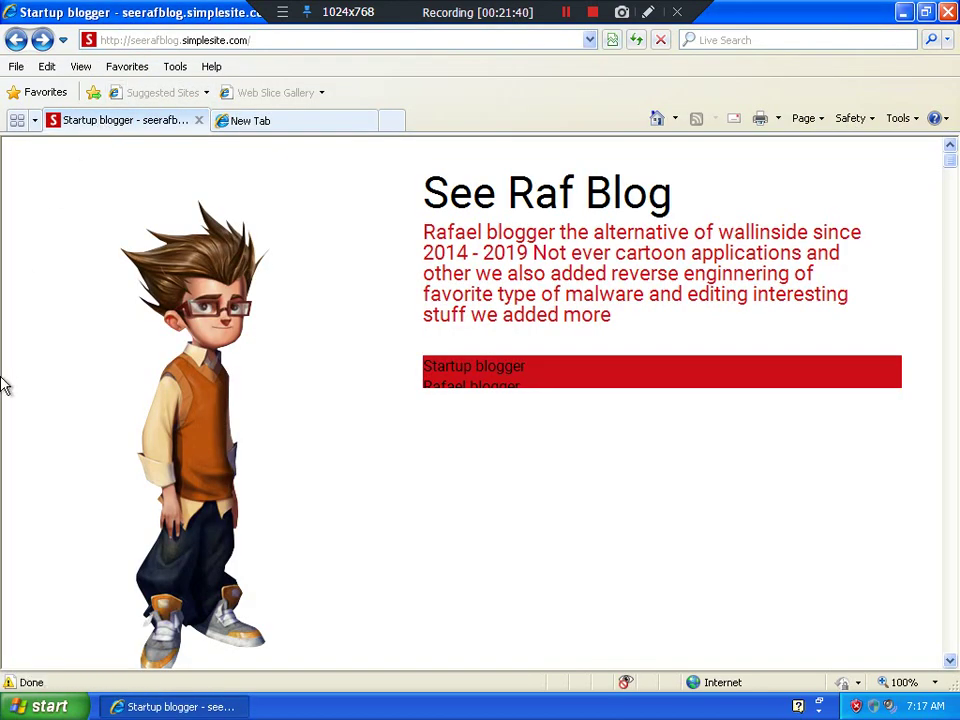
scroll(43, 382, "down", 2)
scroll(43, 382, "down", 5)
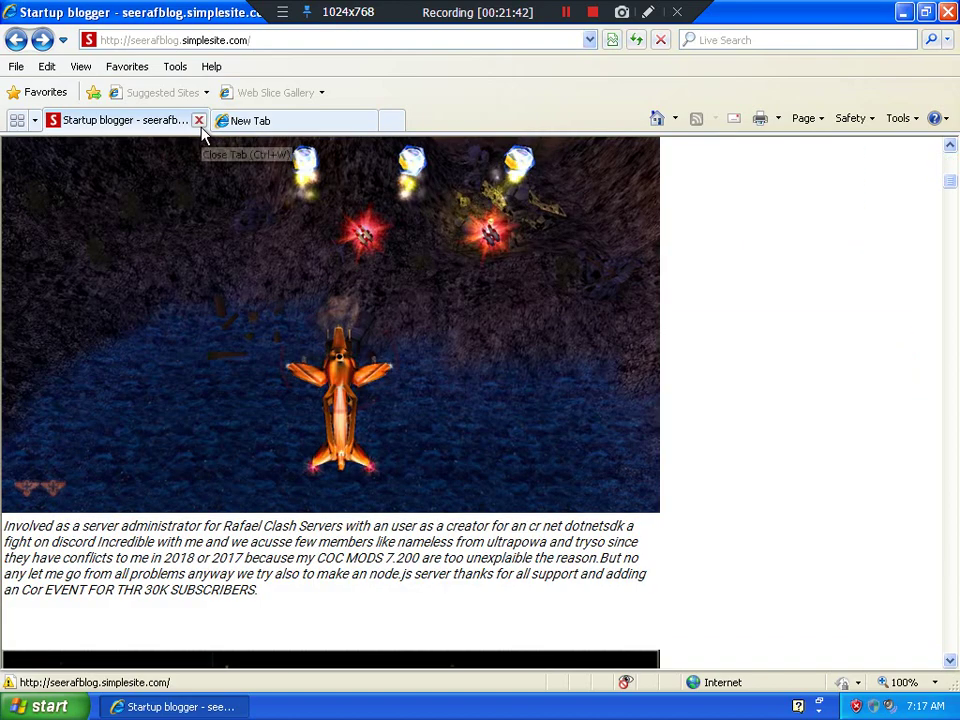
left_click(199, 120)
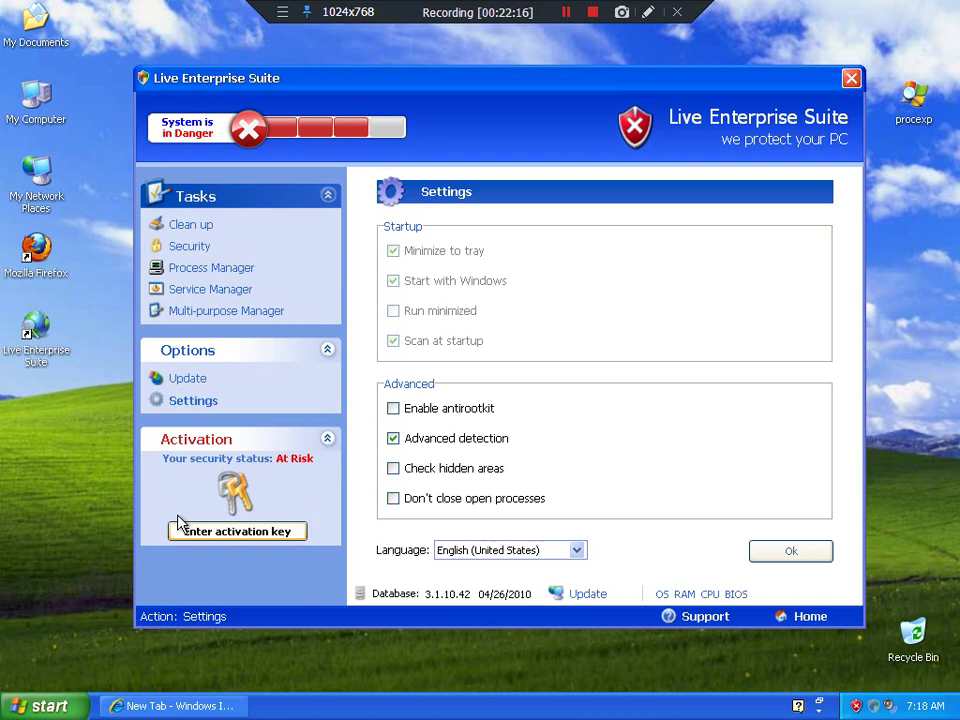
Step: Try the fake activation, then load the Google homepage by typing goo with Shift+Enter
left_click(182, 528)
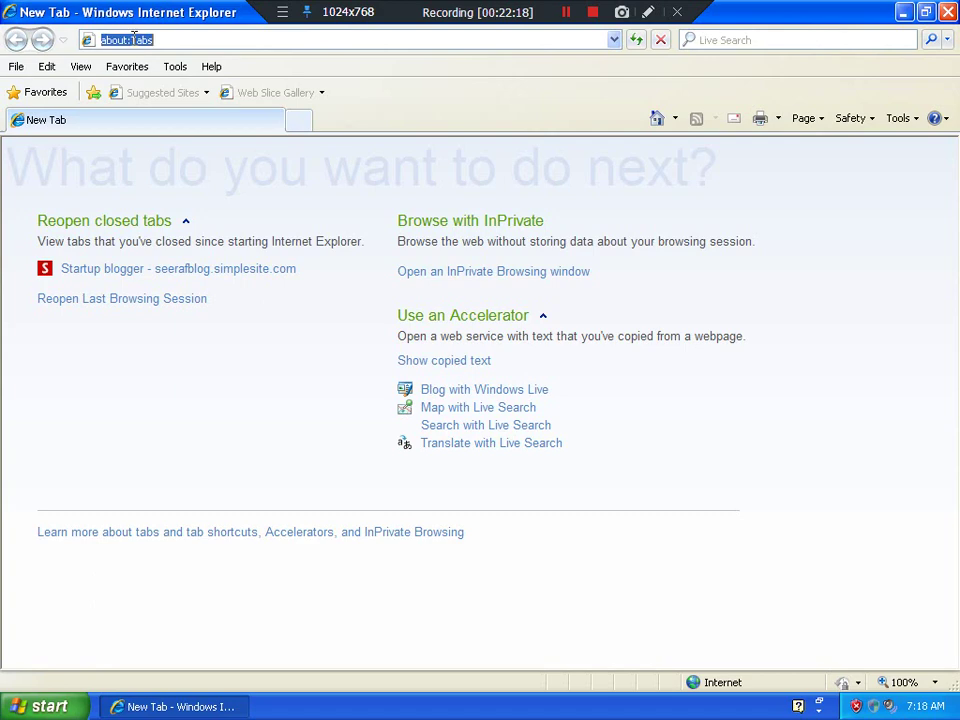
type("goo")
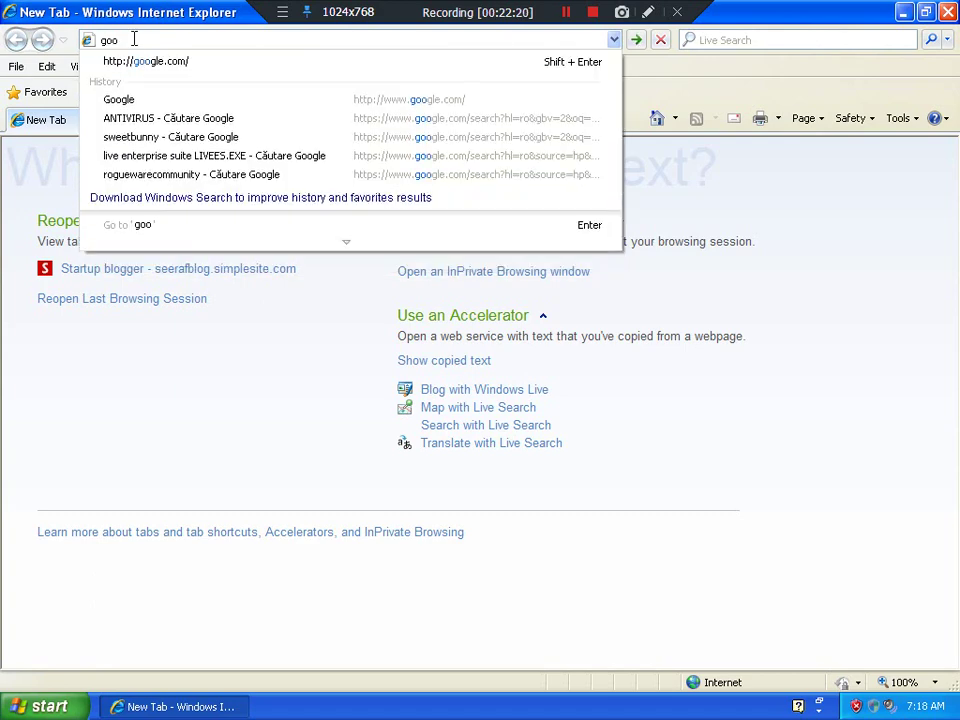
key("shift+Return")
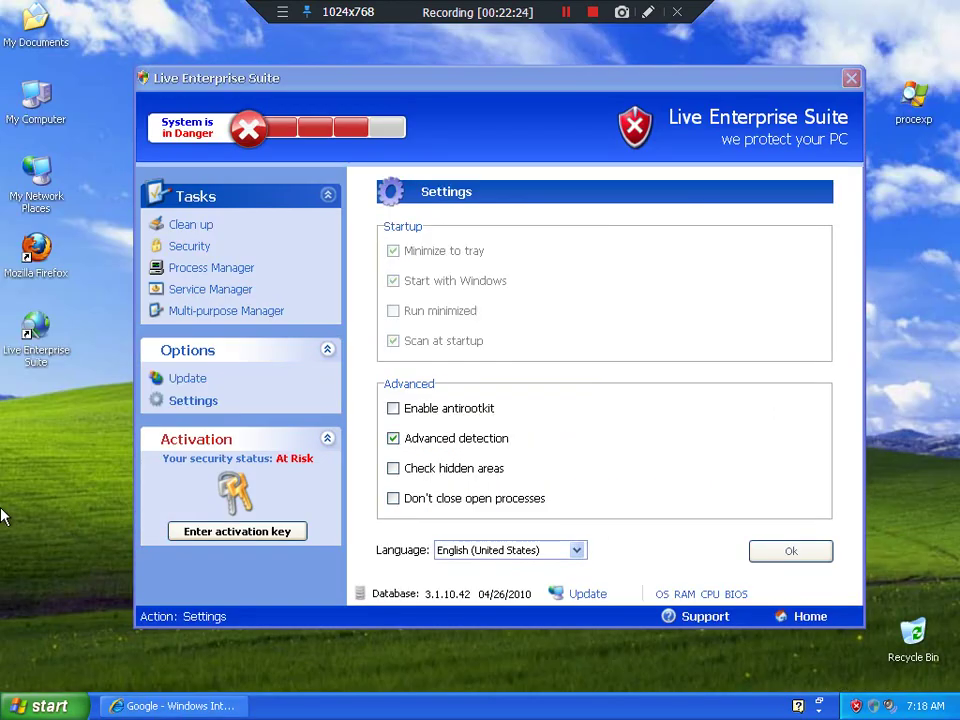
key("super+r")
Step: Open %appdata% and browse into Microsoft > Internet Explorer > Quick Launch
type("%ap")
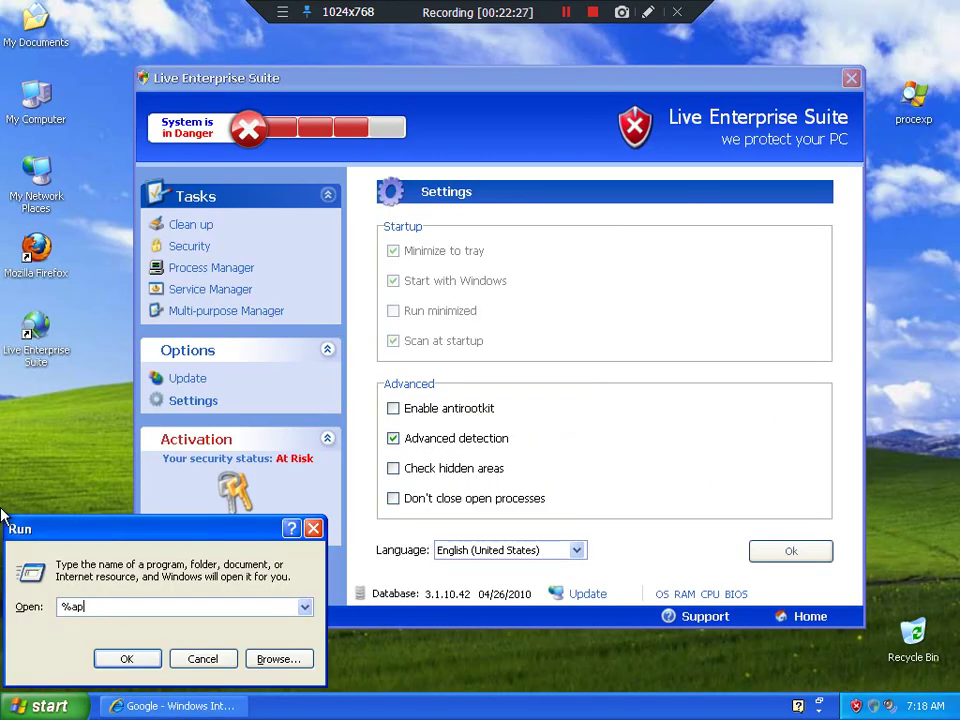
type("pdata%")
key("Return")
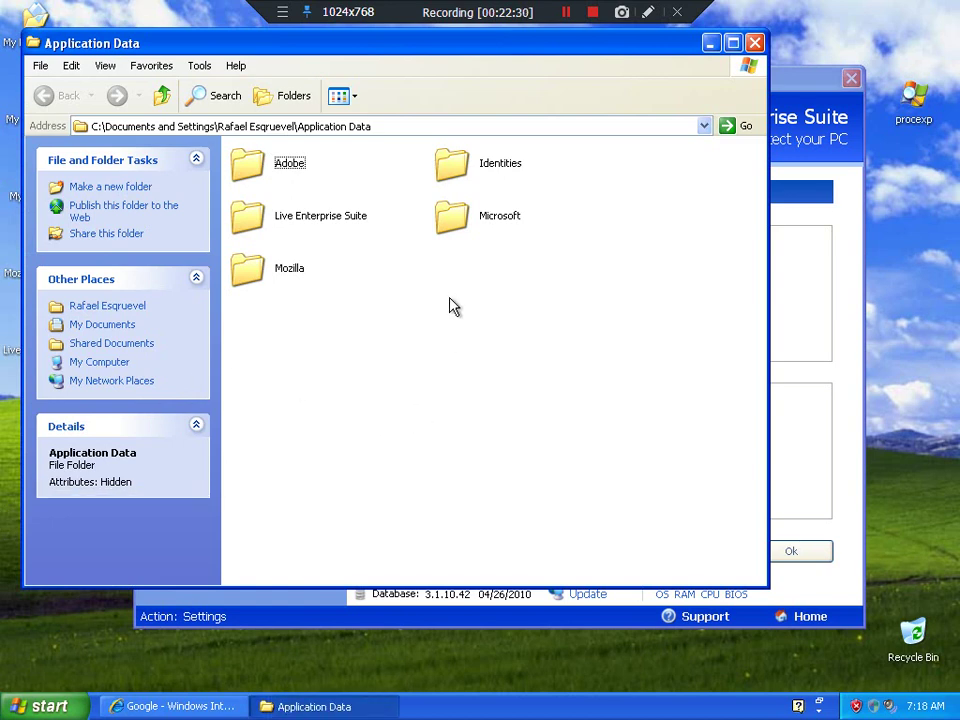
left_click(465, 218)
double_click(465, 218)
double_click(300, 227)
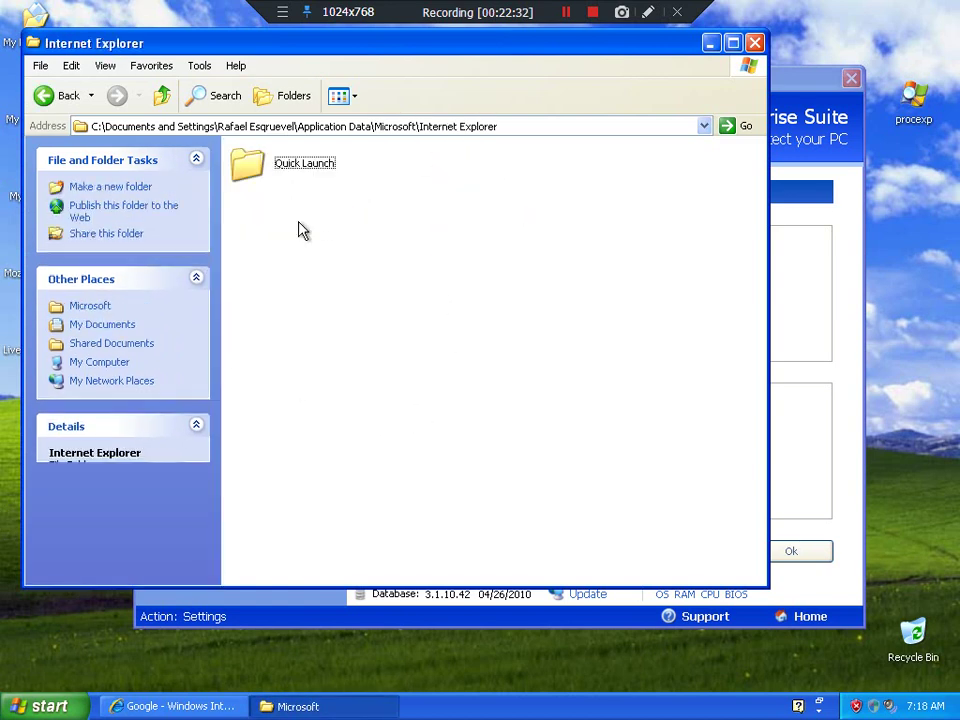
left_click(293, 162)
double_click(293, 162)
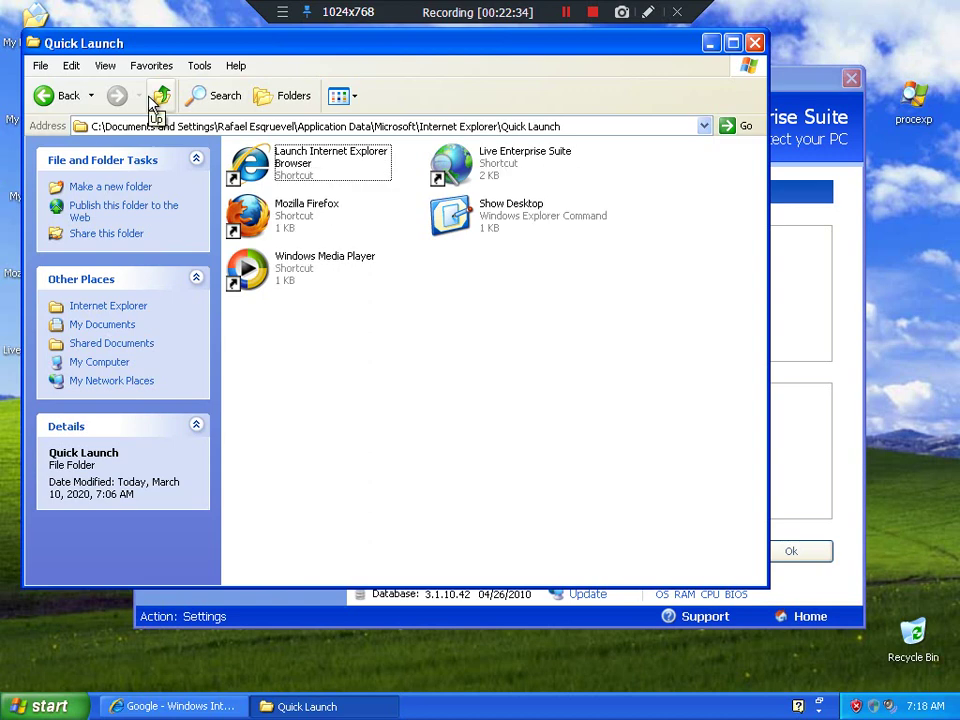
Step: Go back up to Documents and Settings and open the All Users folder
left_click(152, 100)
left_click(153, 101)
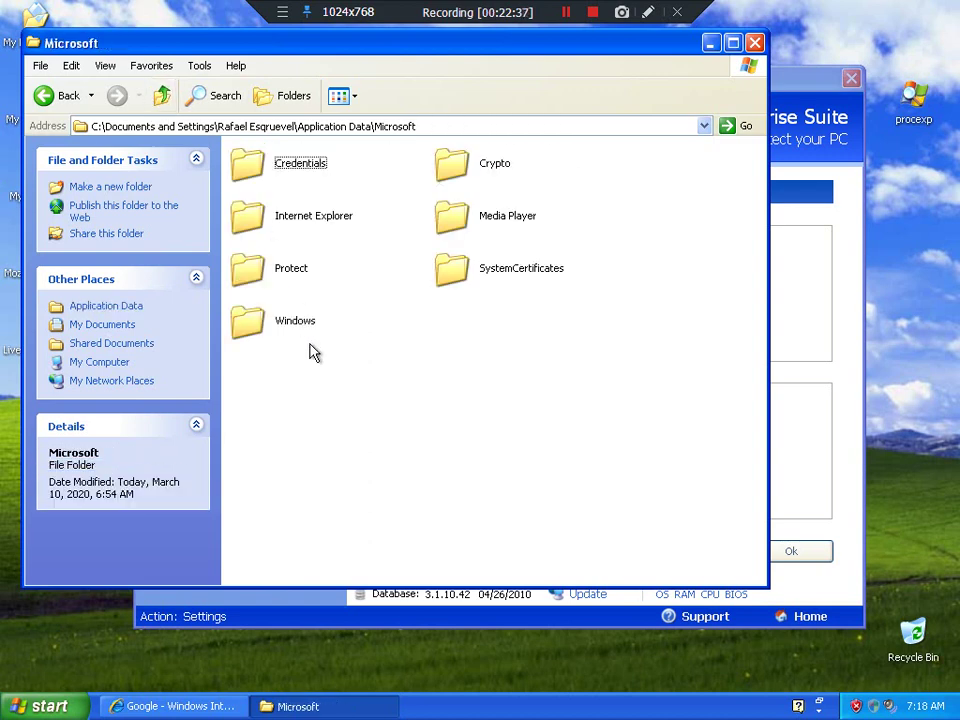
left_click(161, 101)
left_click(160, 102)
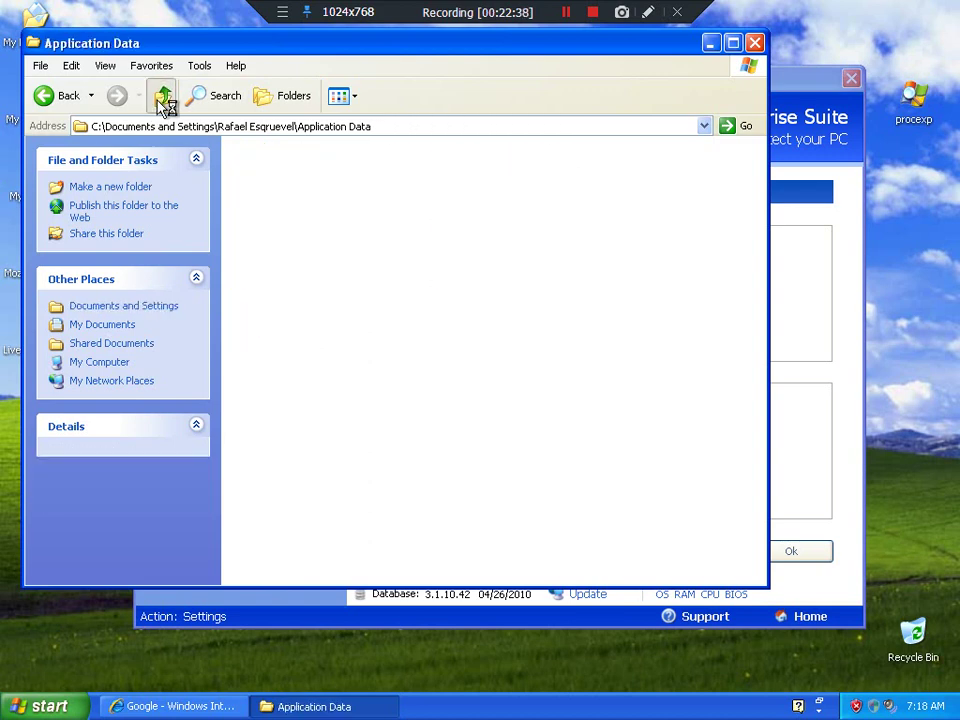
left_click(161, 101)
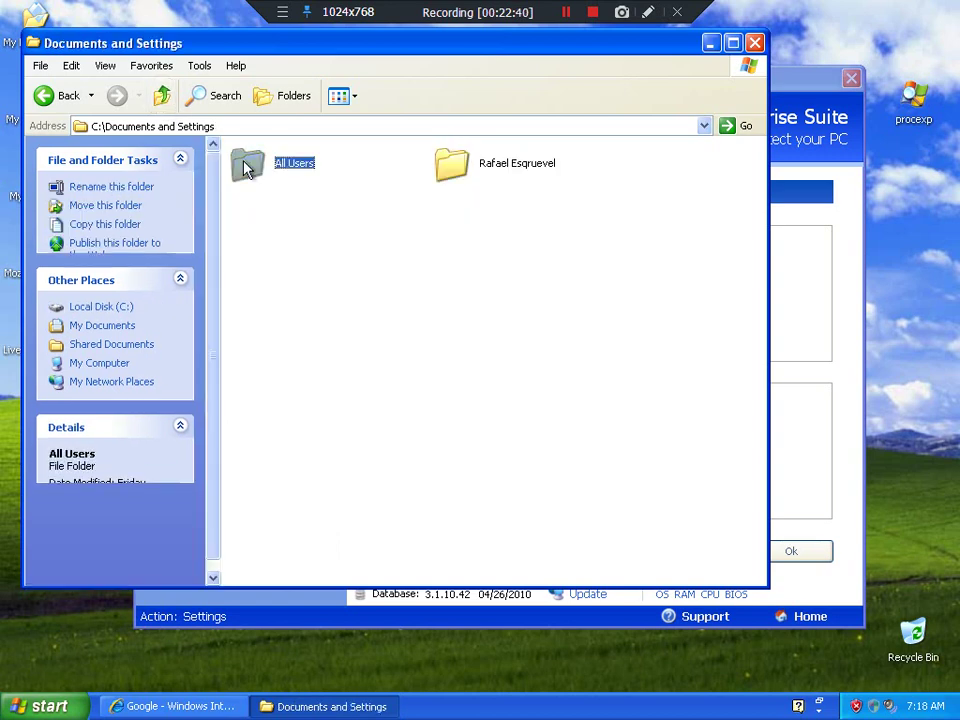
double_click(246, 162)
left_click(339, 124)
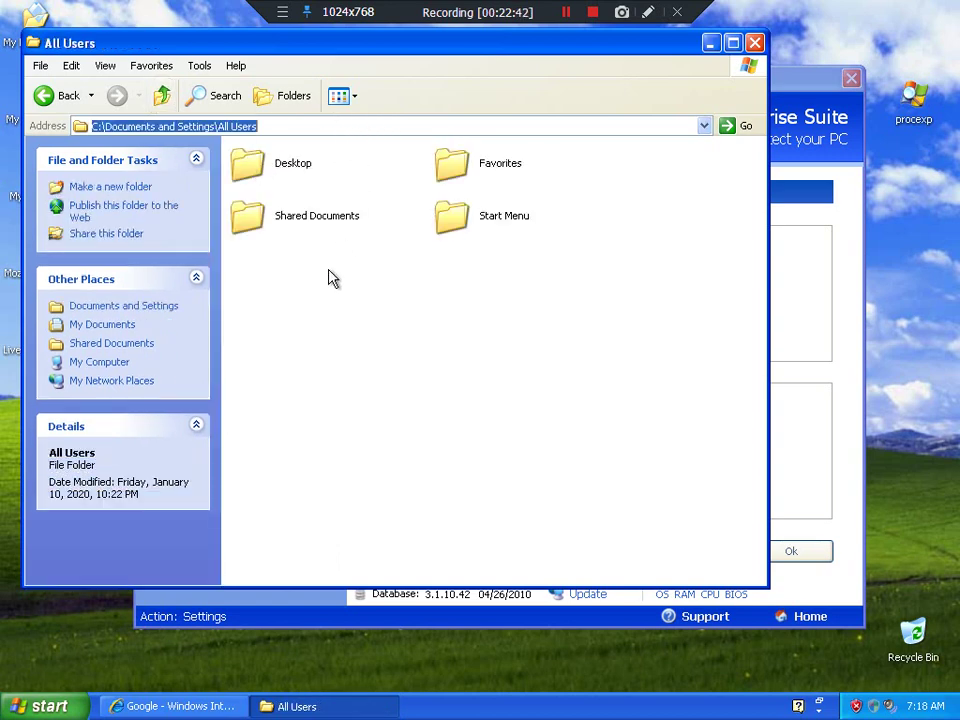
left_click(332, 276)
Step: In Folder Options, show hidden files and folders and unhide known file extensions
left_click(199, 66)
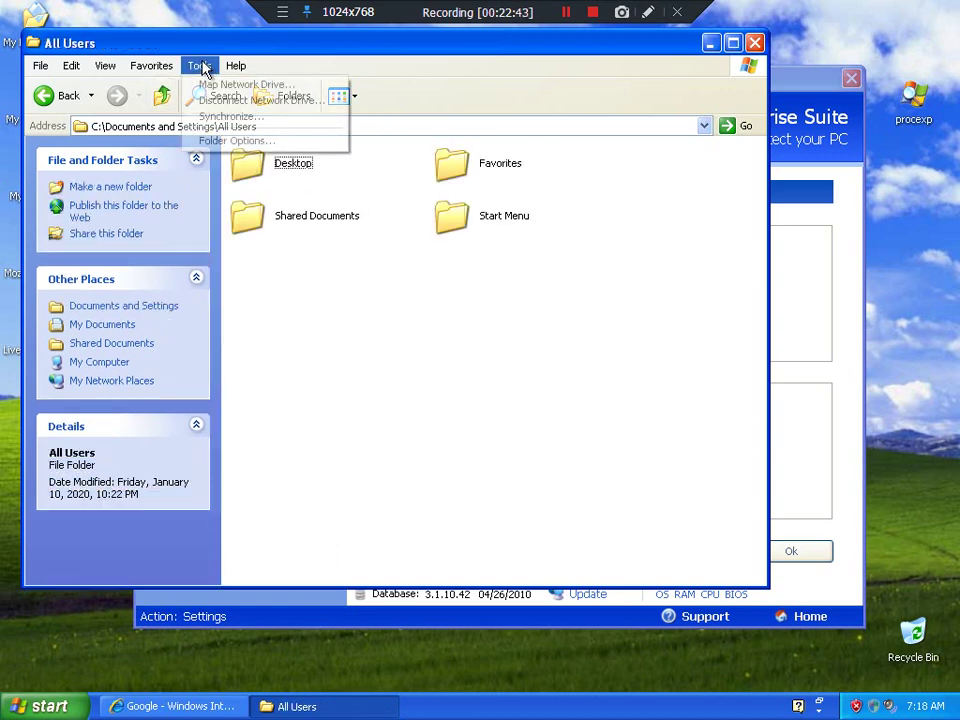
left_click(224, 142)
left_click(108, 87)
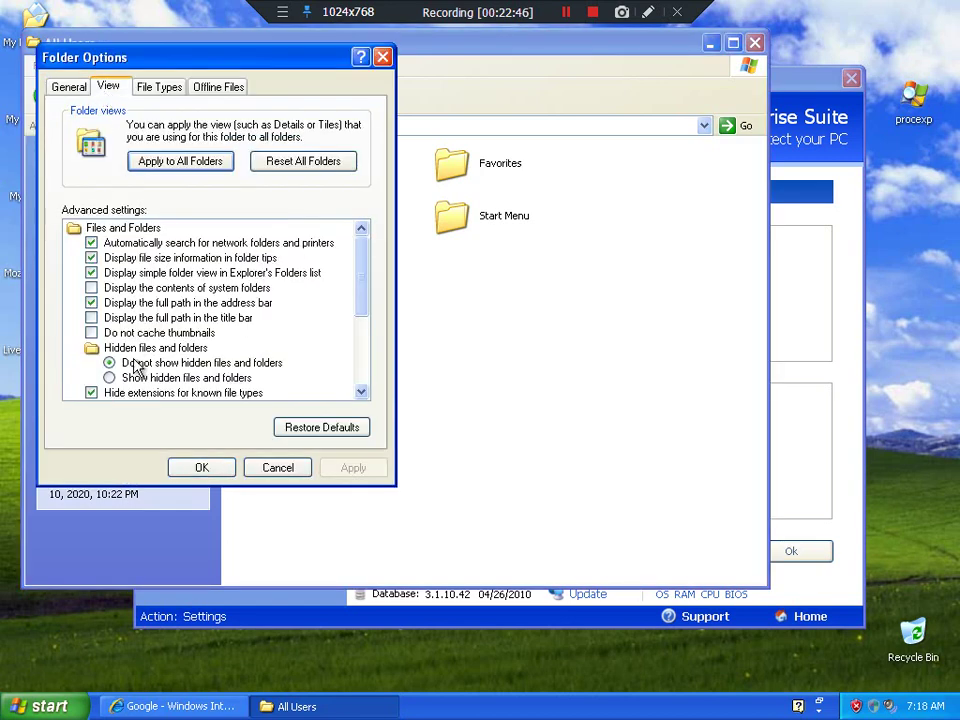
left_click(133, 392)
left_click(124, 379)
scroll(128, 388, "down", 2)
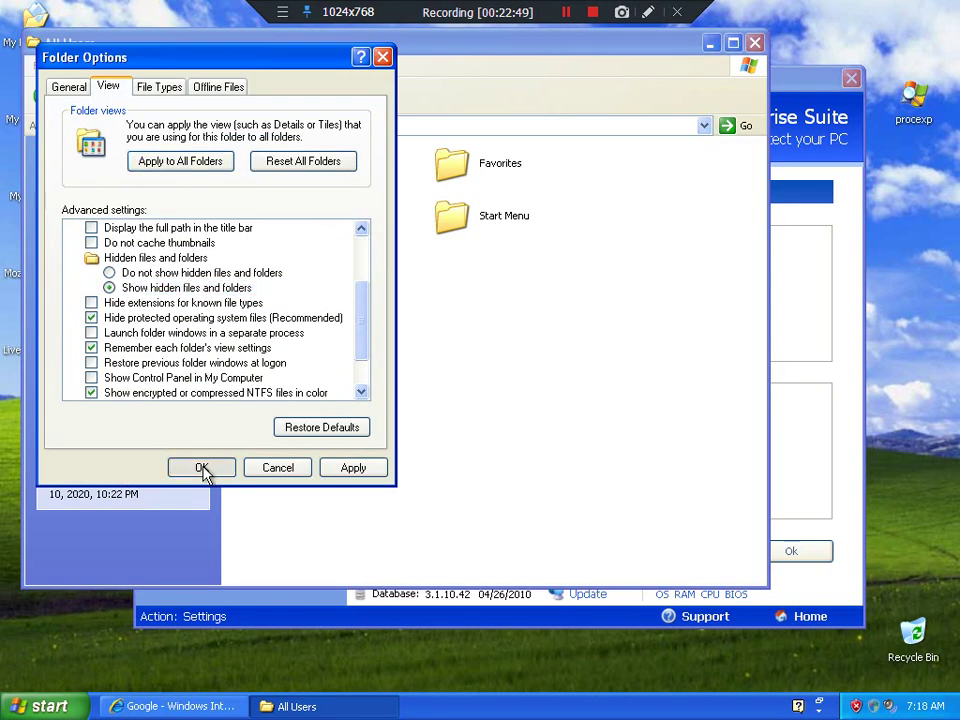
left_click(202, 467)
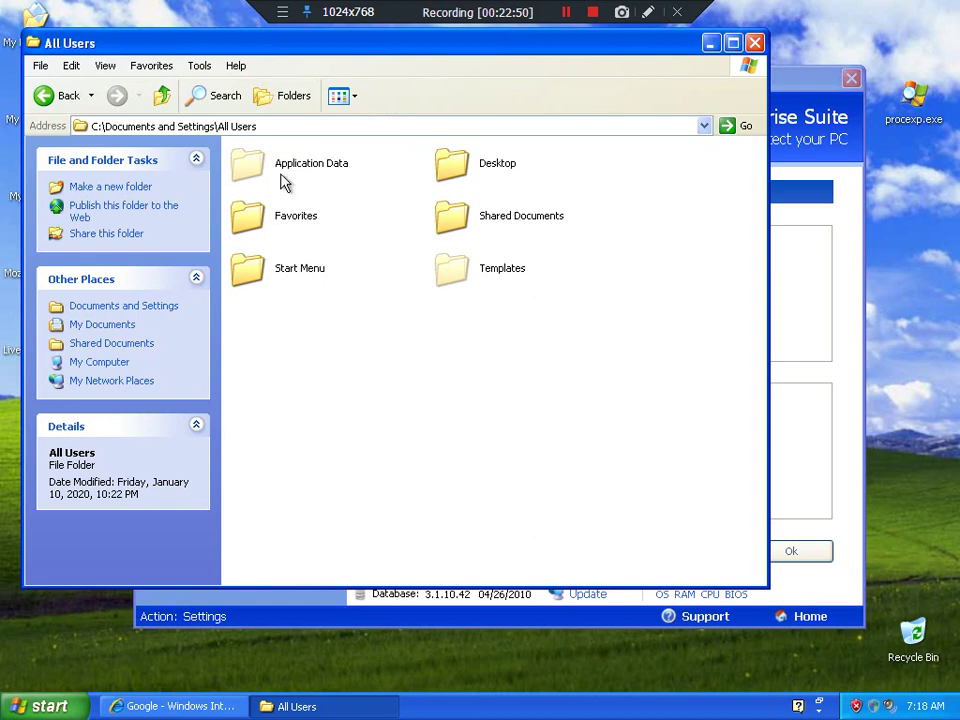
Step: Under All Users\Application Data\Microsoft, look inside the Media Player, HTML Help and User Account Pictures folders
double_click(280, 166)
double_click(277, 167)
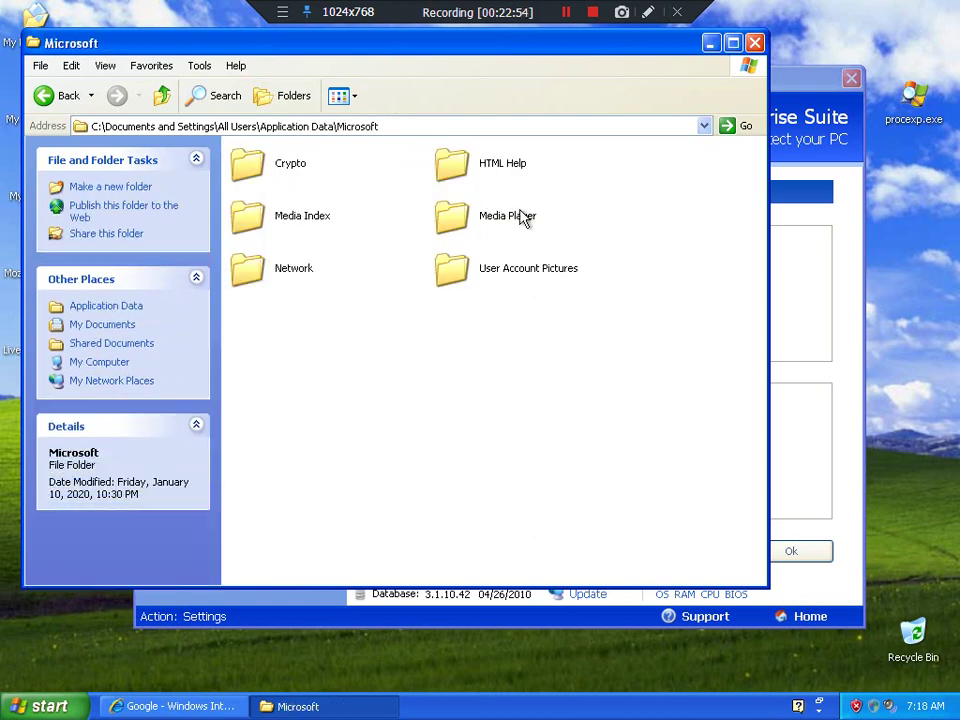
double_click(497, 220)
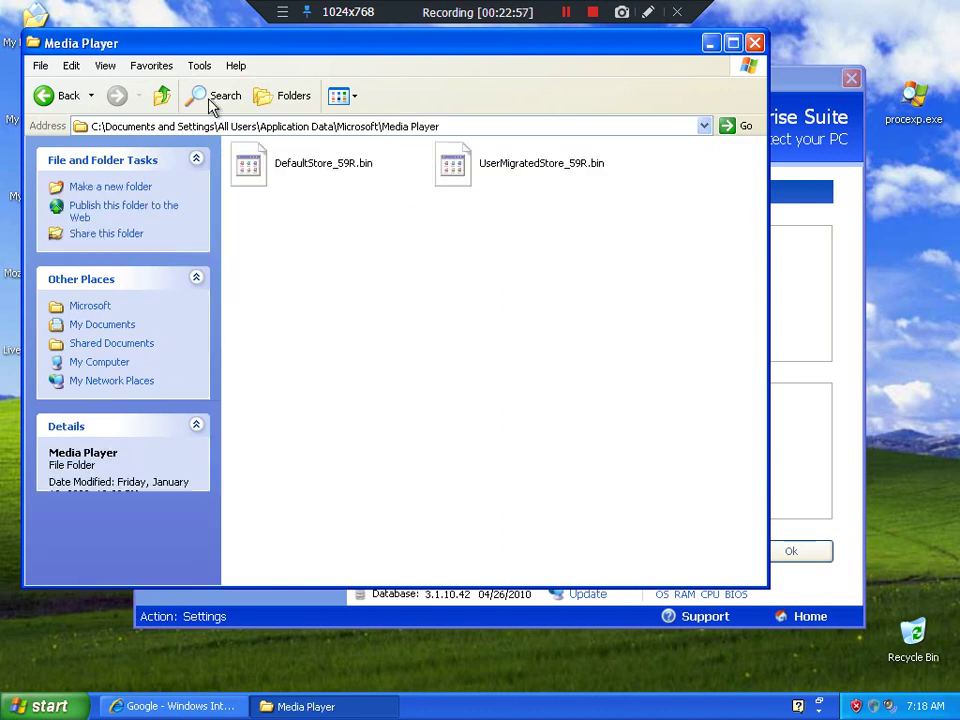
left_click(160, 95)
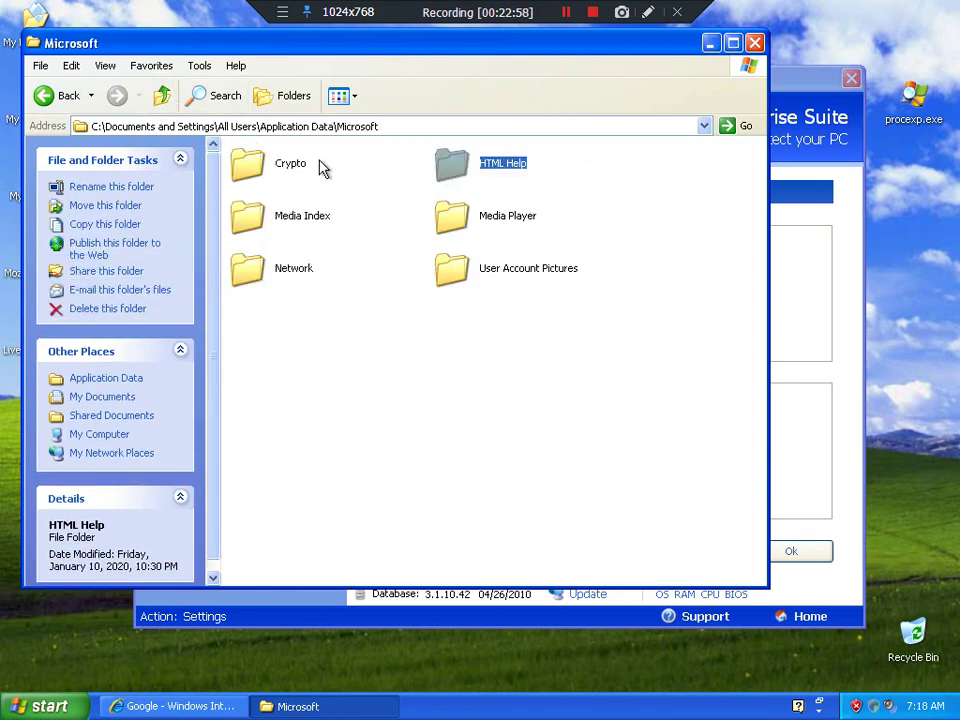
double_click(488, 170)
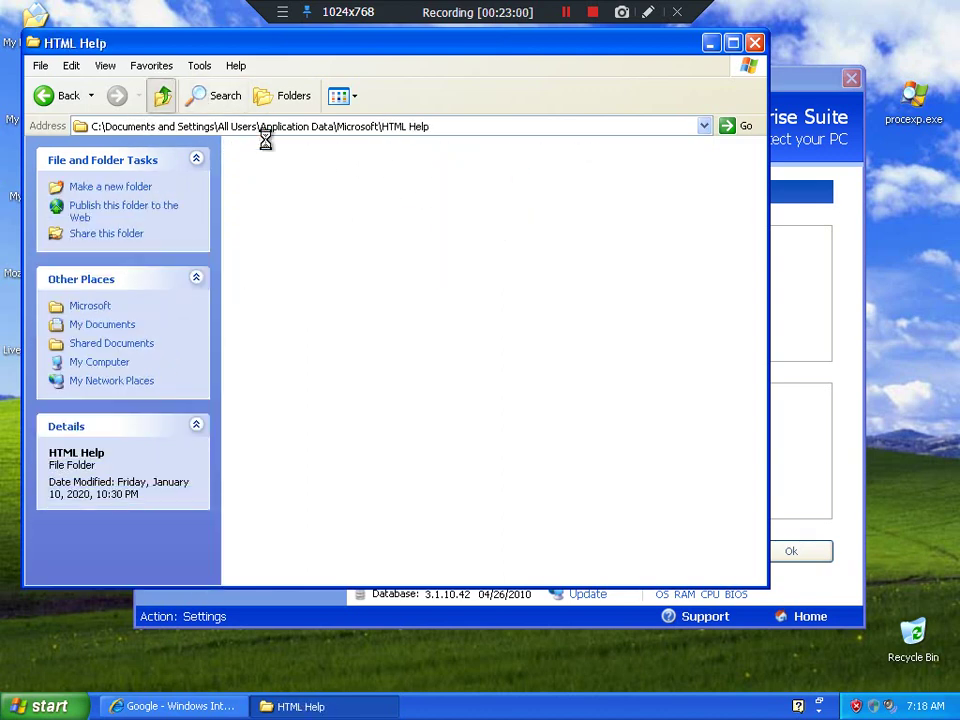
left_click(160, 95)
double_click(512, 272)
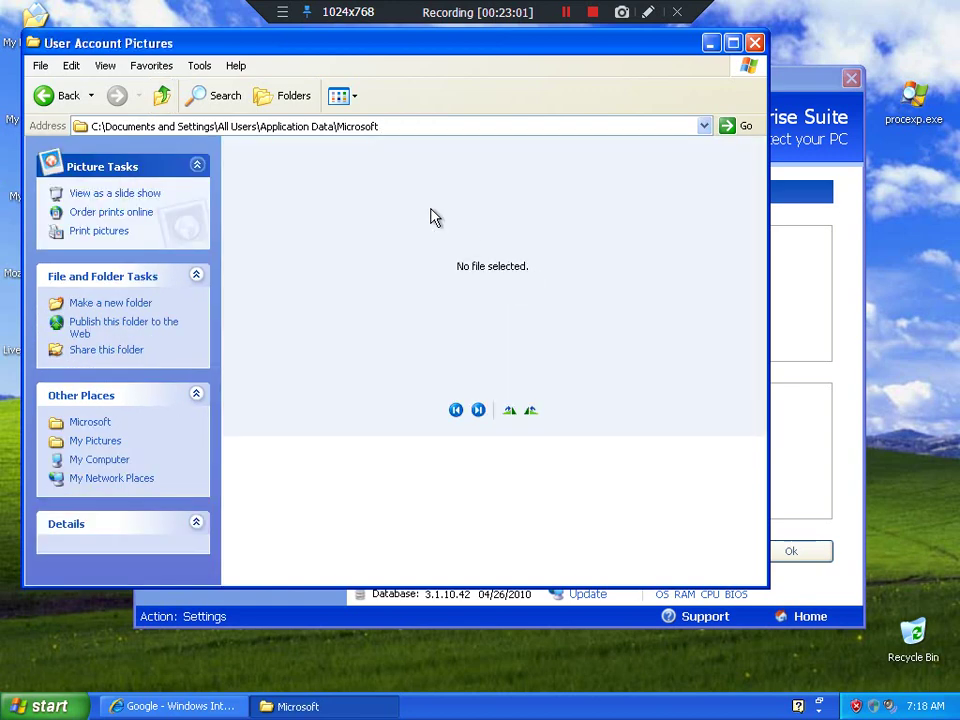
left_click(168, 100)
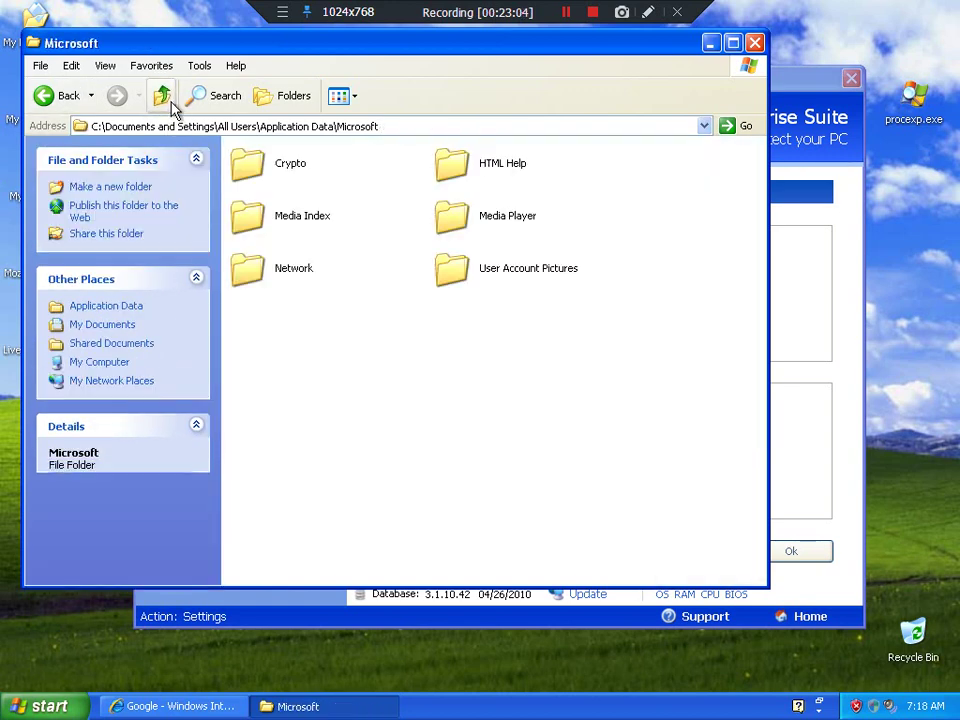
left_click(170, 102)
Step: Look inside the Mozilla, Start Menu and Favorites folders of All Users, ending at Documents and Settings
double_click(473, 178)
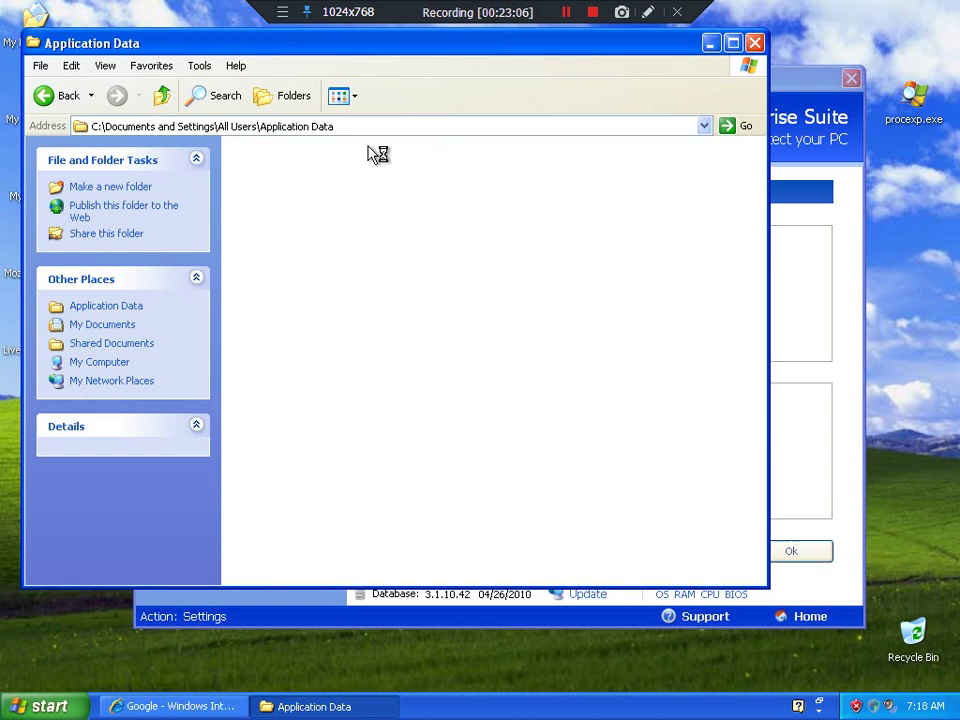
left_click(162, 95)
left_click(162, 95)
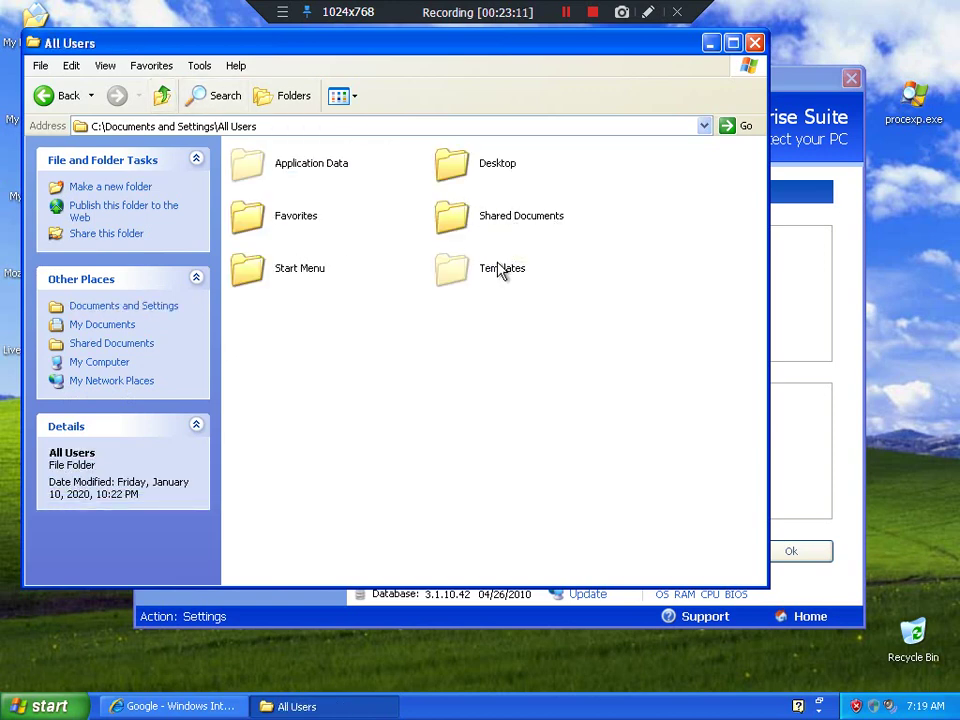
double_click(272, 266)
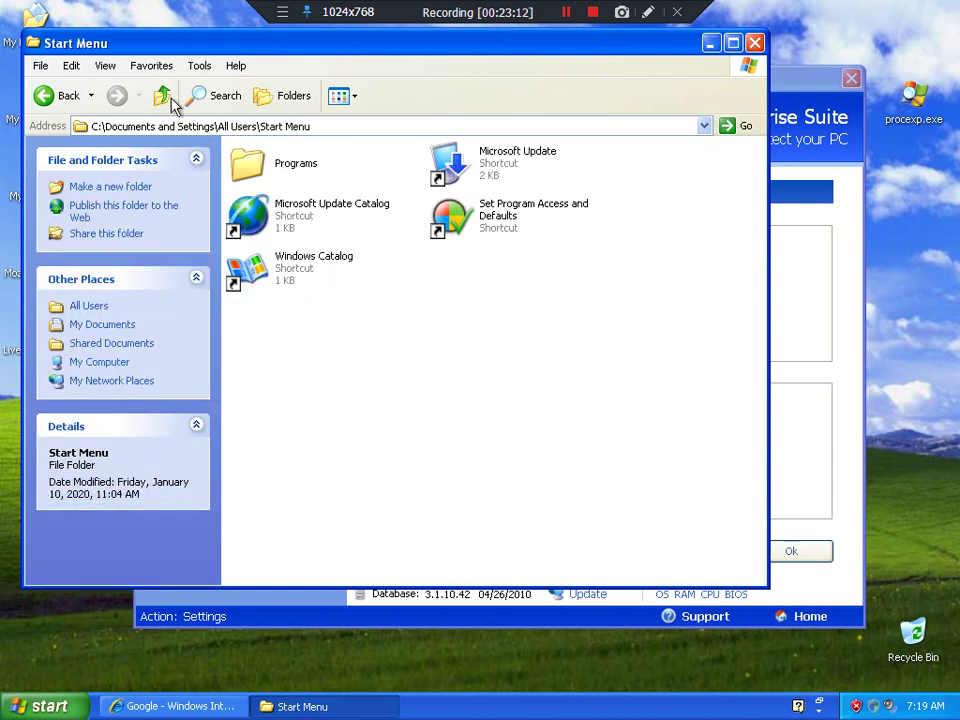
left_click(160, 95)
double_click(292, 226)
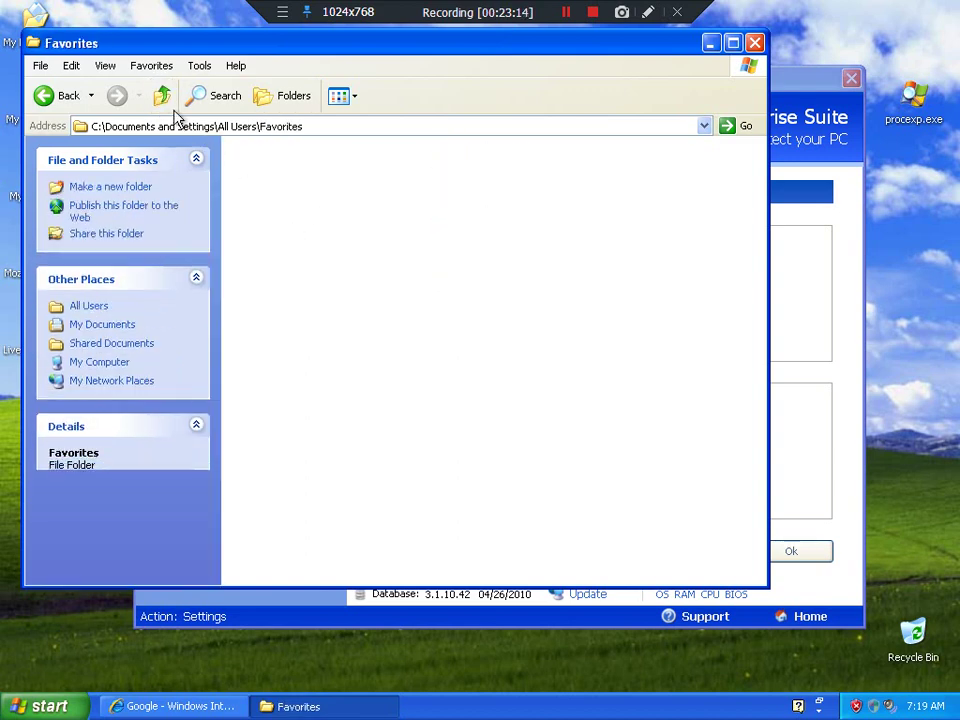
left_click(160, 95)
left_click(160, 95)
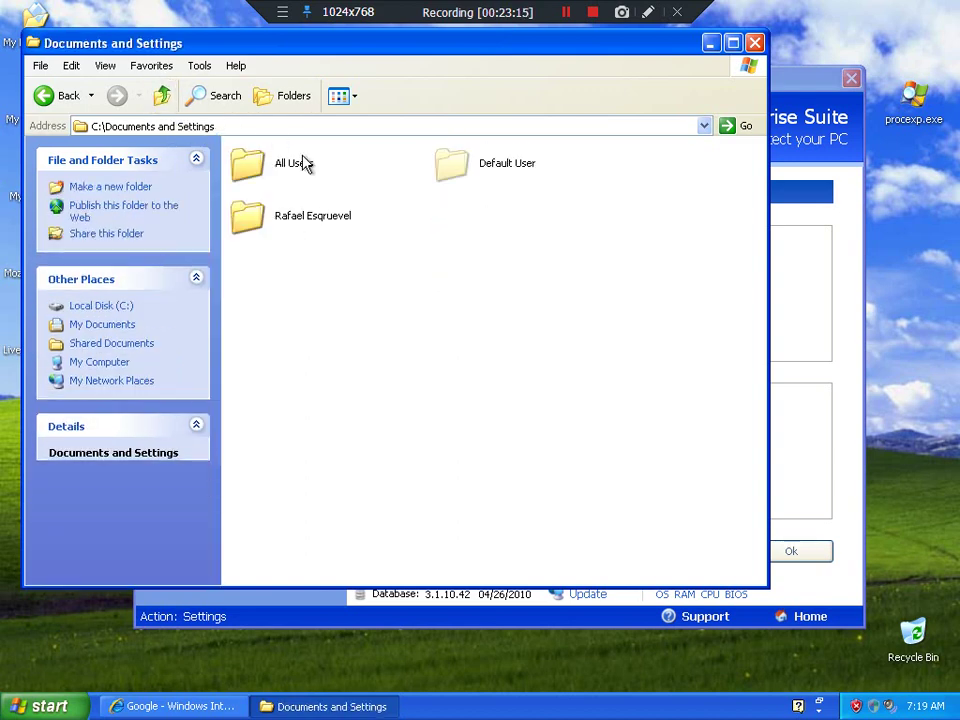
Step: In the personal user profile, browse Application Data\Microsoft\Internet Explorer and My Documents
double_click(318, 216)
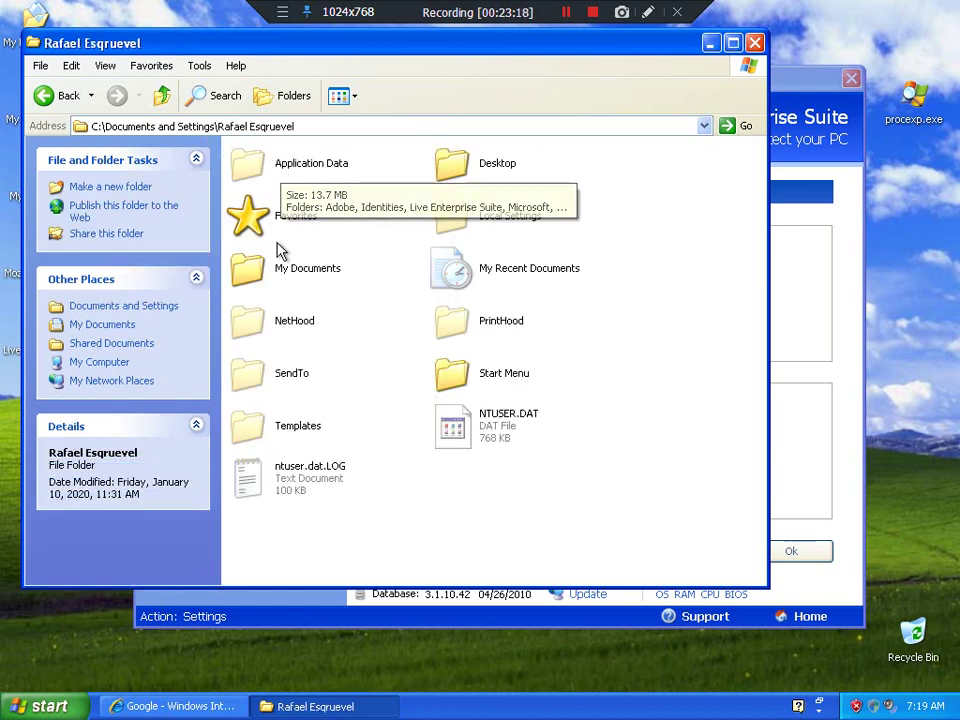
double_click(272, 176)
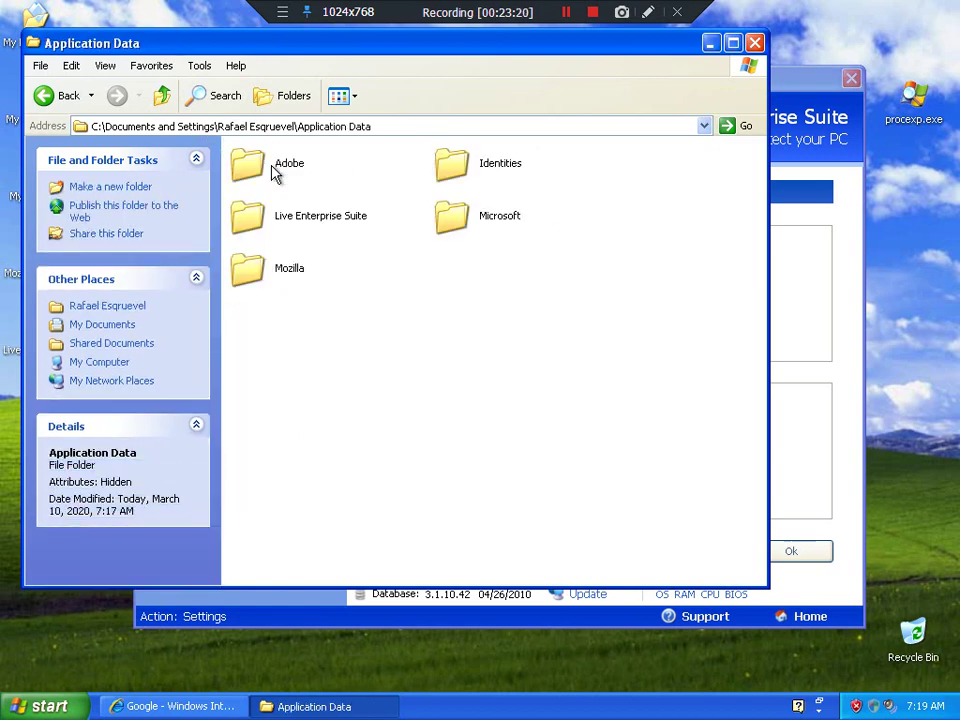
double_click(476, 227)
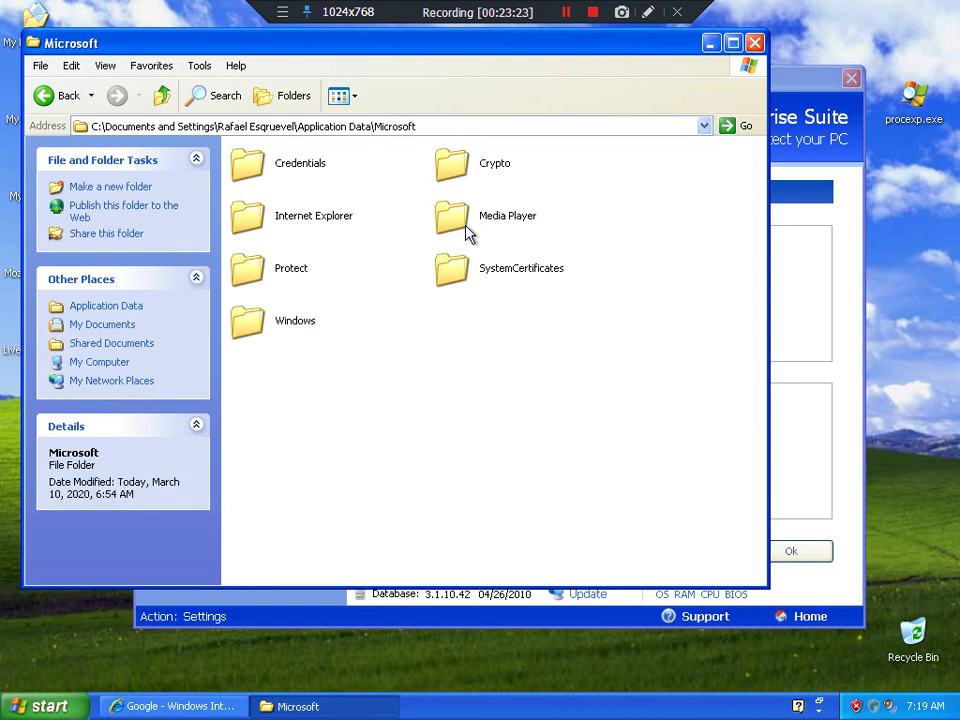
double_click(292, 226)
left_click(161, 95)
left_click(161, 95)
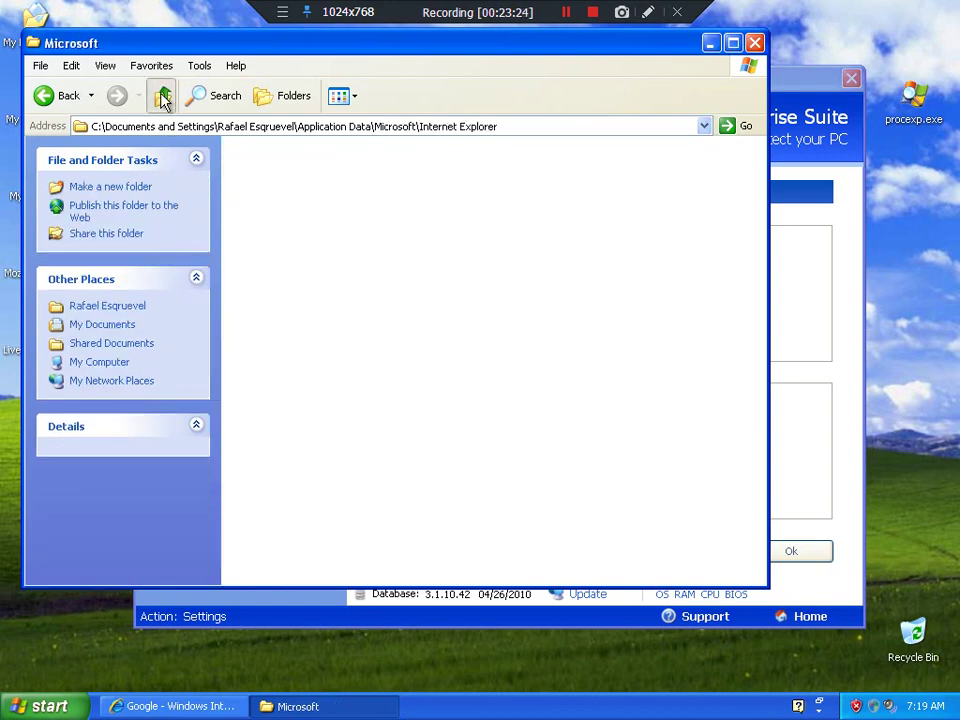
left_click(161, 95)
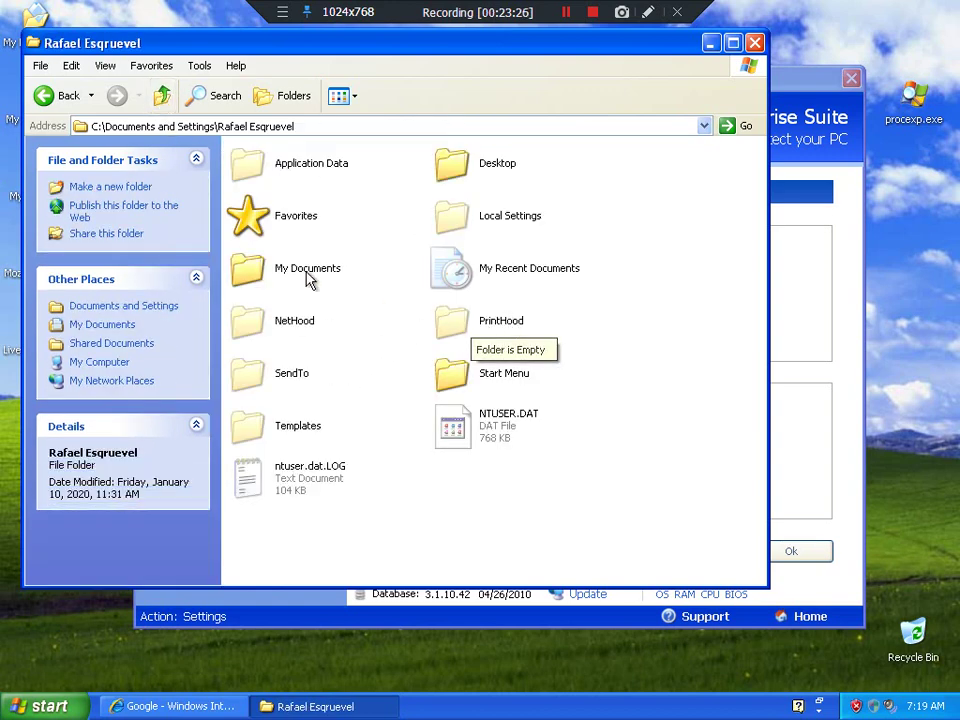
double_click(268, 265)
left_click(161, 95)
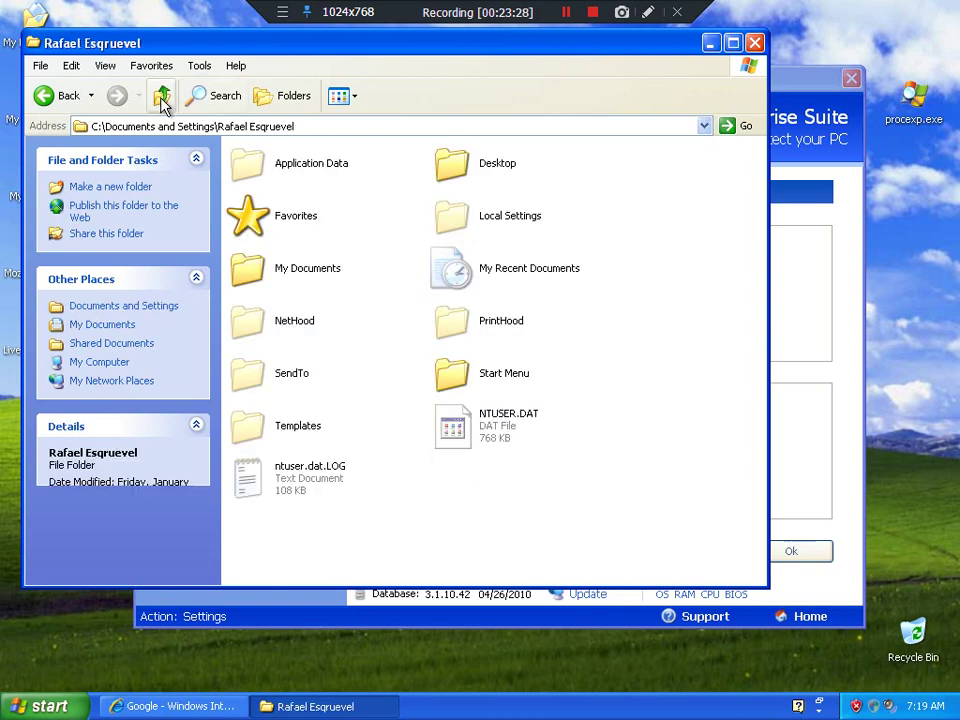
left_click(162, 96)
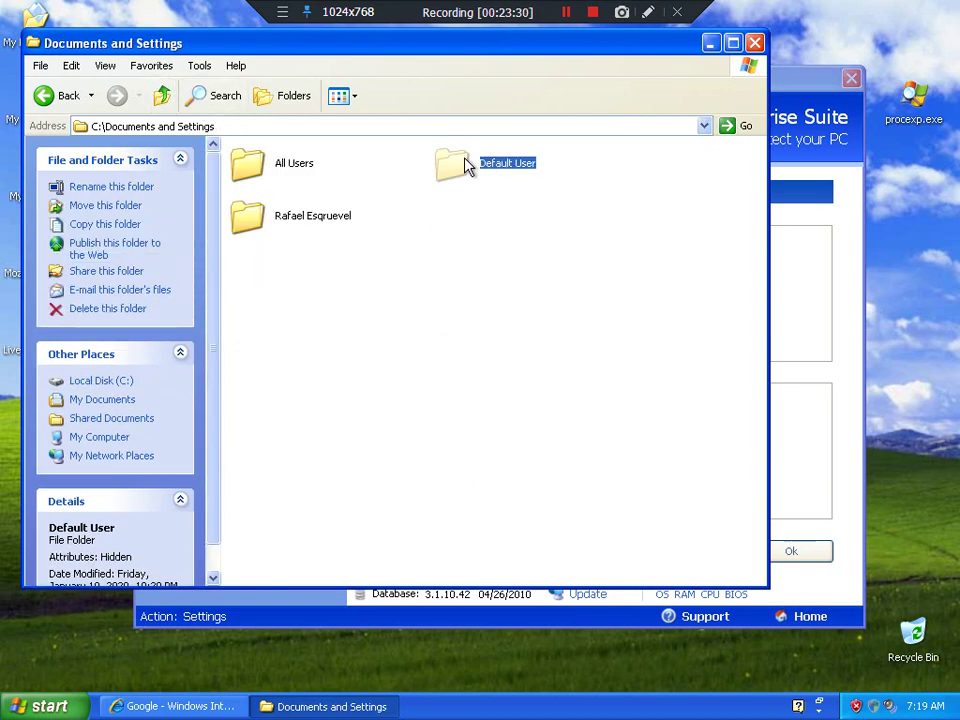
Step: Browse Default User's Application Data\Microsoft folder, then return to Documents and Settings and the Google window
double_click(460, 166)
double_click(285, 180)
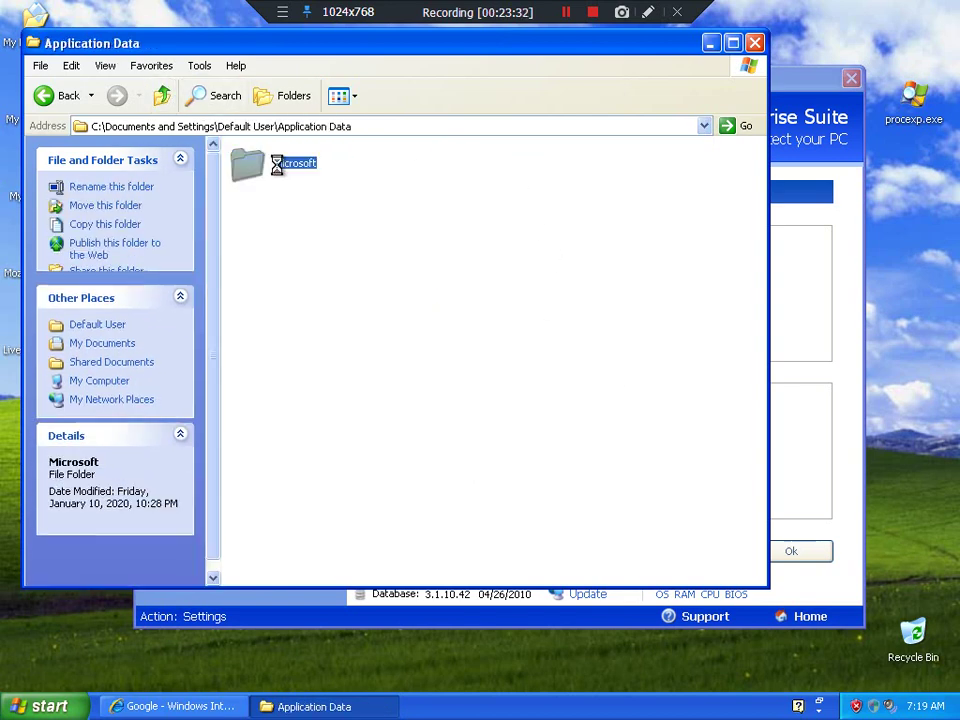
double_click(279, 171)
left_click(279, 171)
double_click(162, 97)
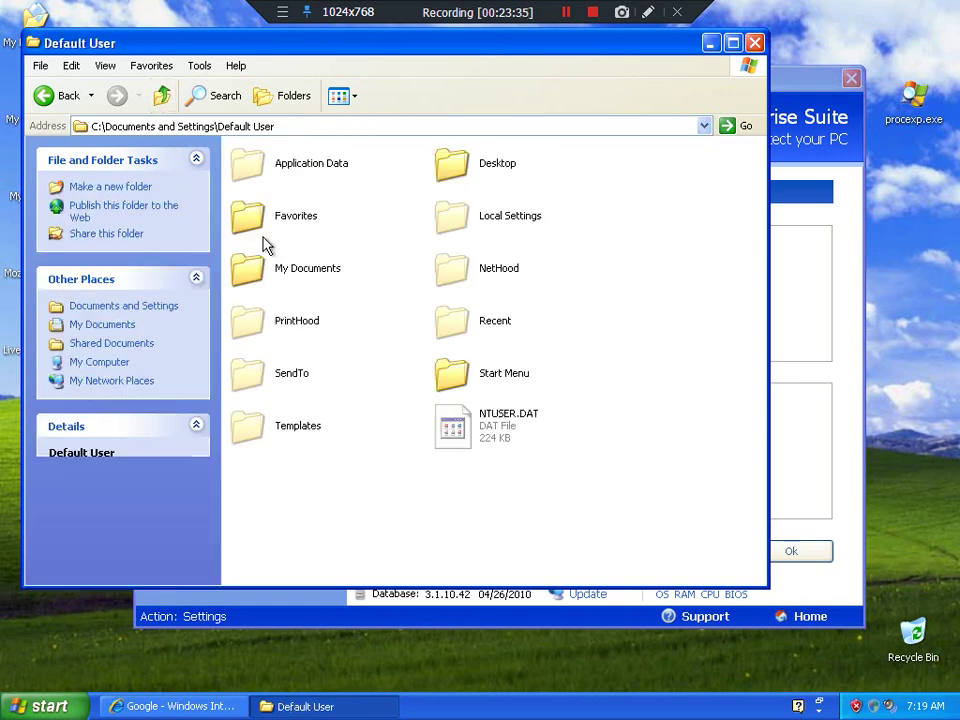
left_click(163, 95)
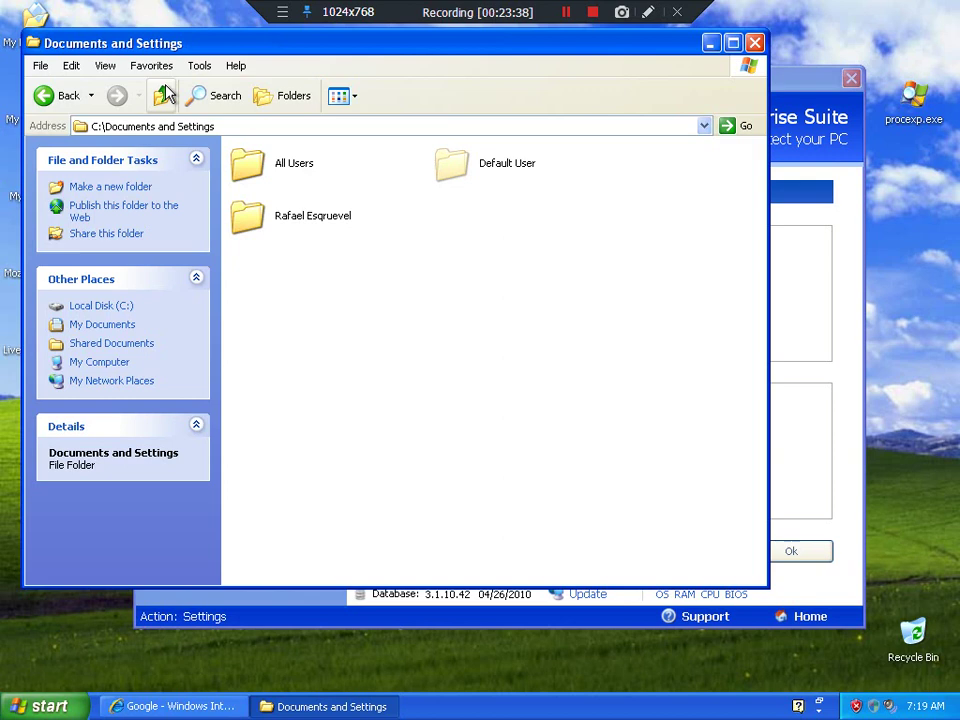
left_click(178, 706)
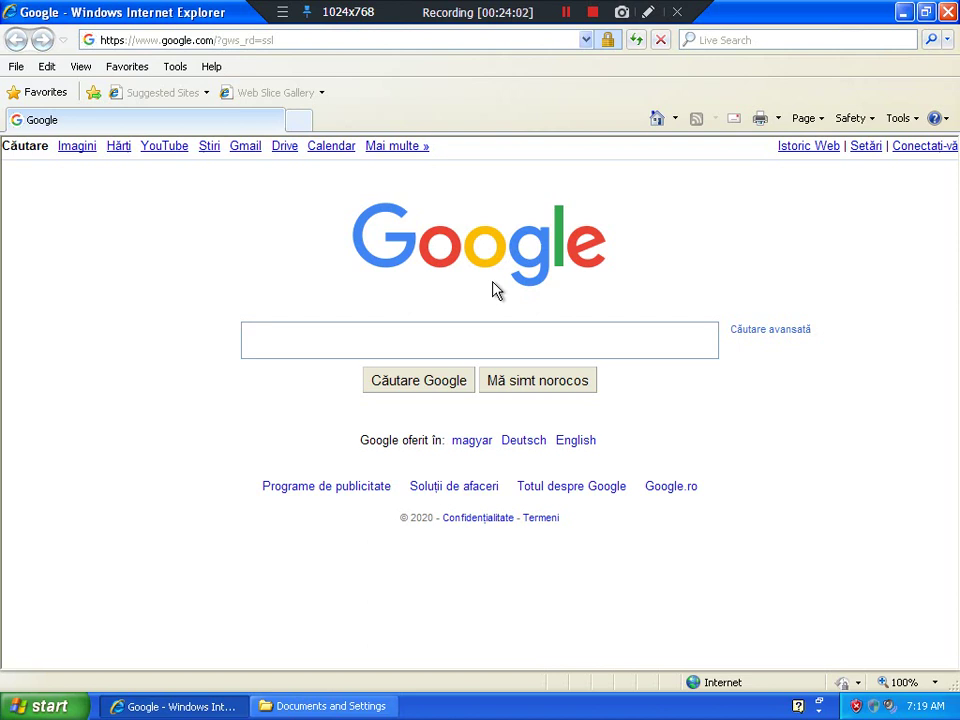
Step: Run a Google search for 'KITTEN' in Internet Explorer
left_click(456, 327)
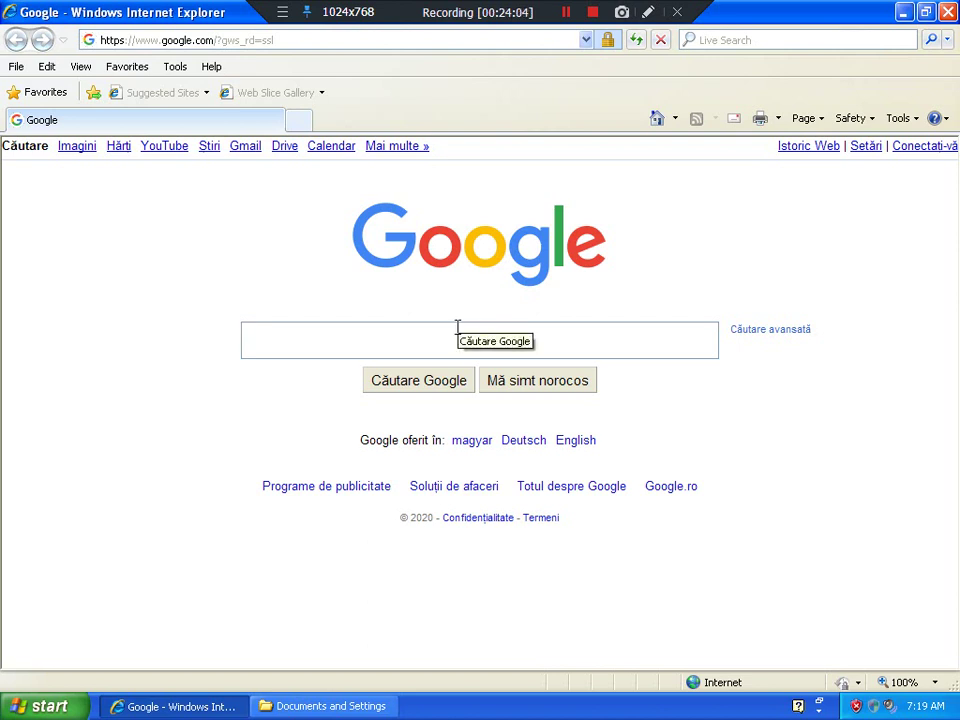
type("KITTEN")
key("Return")
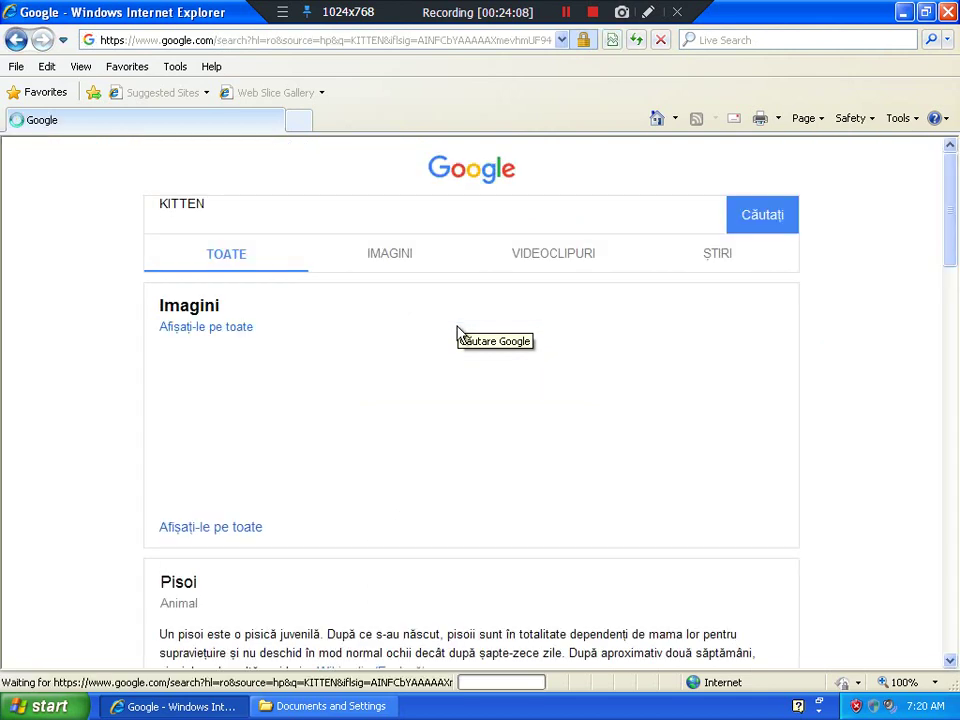
Step: Rerun the KITTEN search and reload its results page several times in a row
left_click(749, 215)
left_click(749, 215)
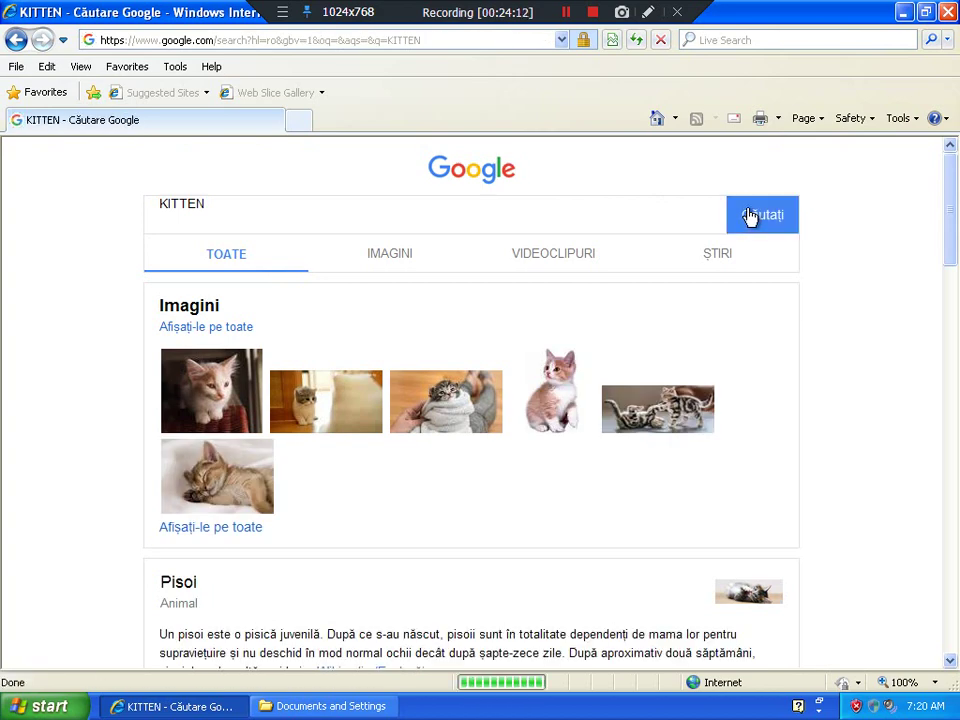
left_click(632, 42)
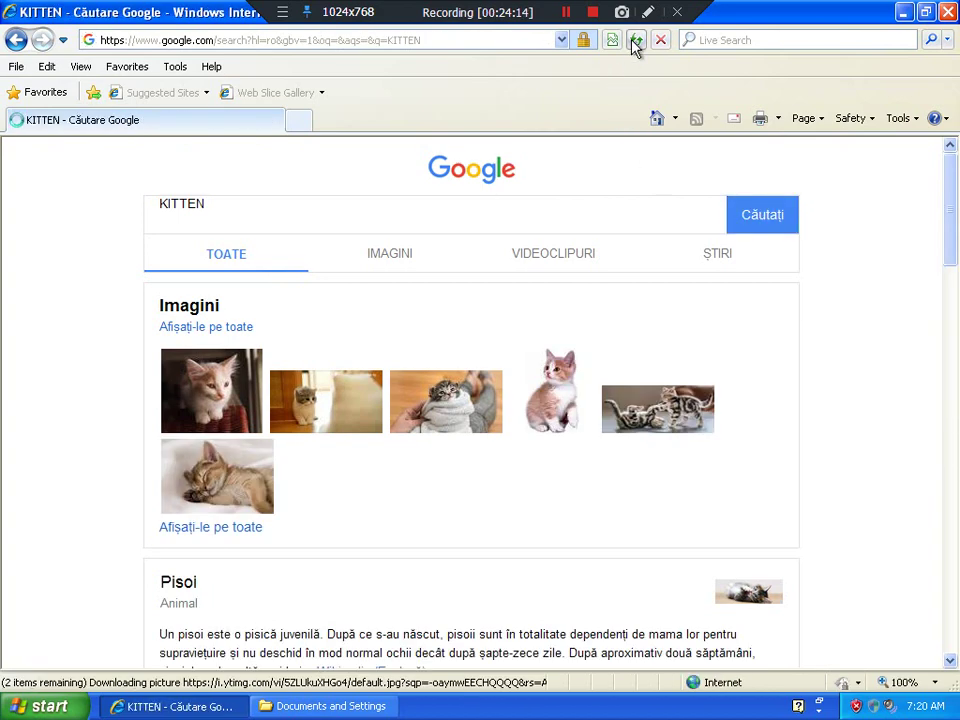
left_click(632, 42)
left_click(635, 43)
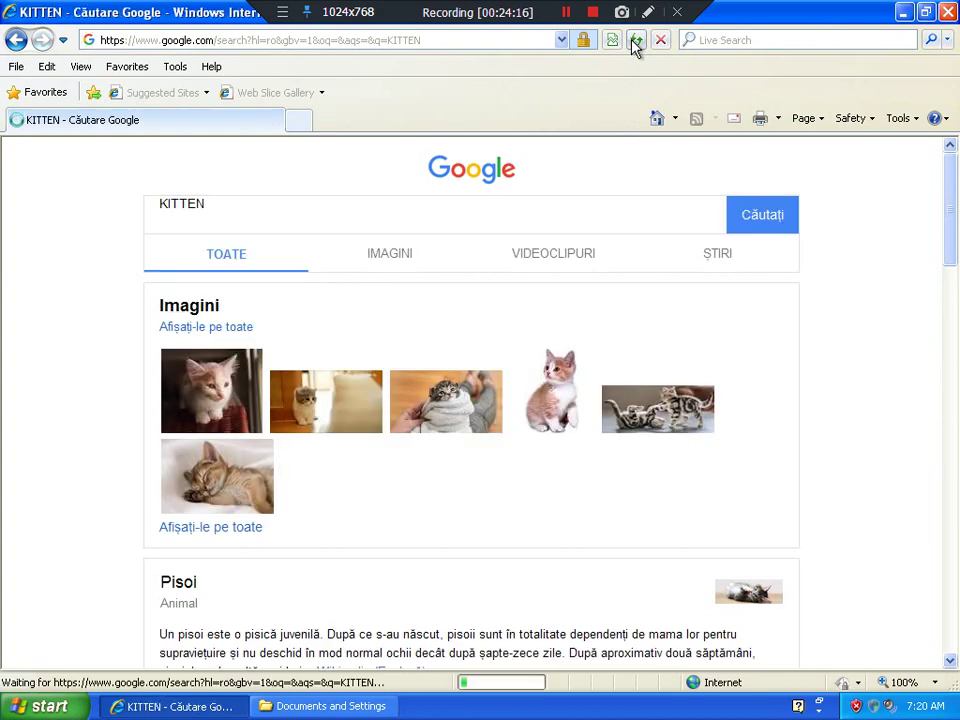
left_click(636, 44)
left_click(635, 42)
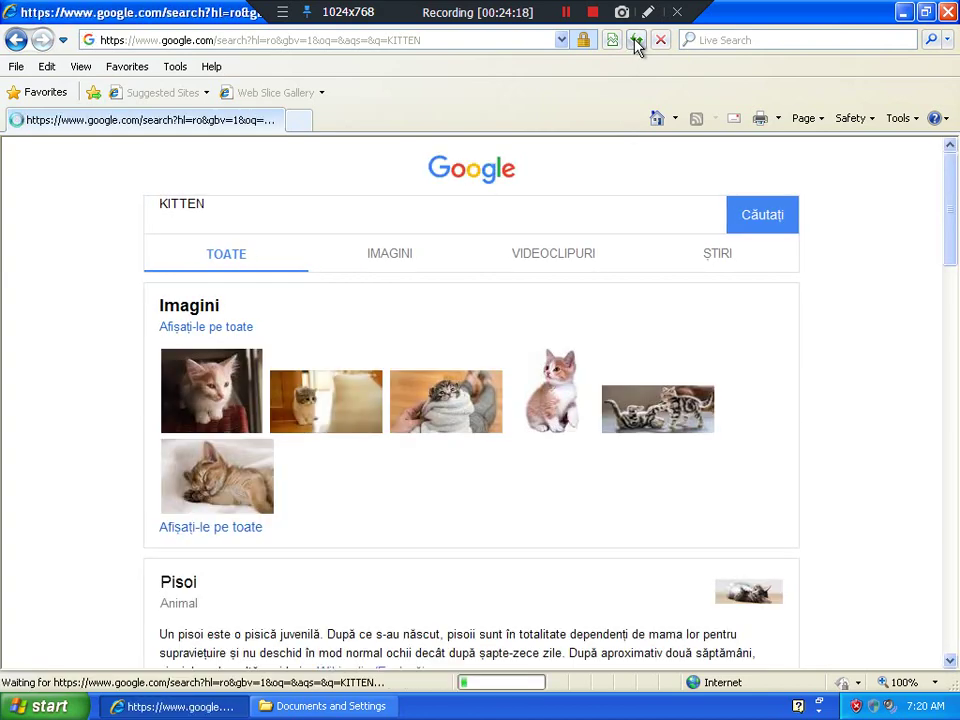
left_click(635, 42)
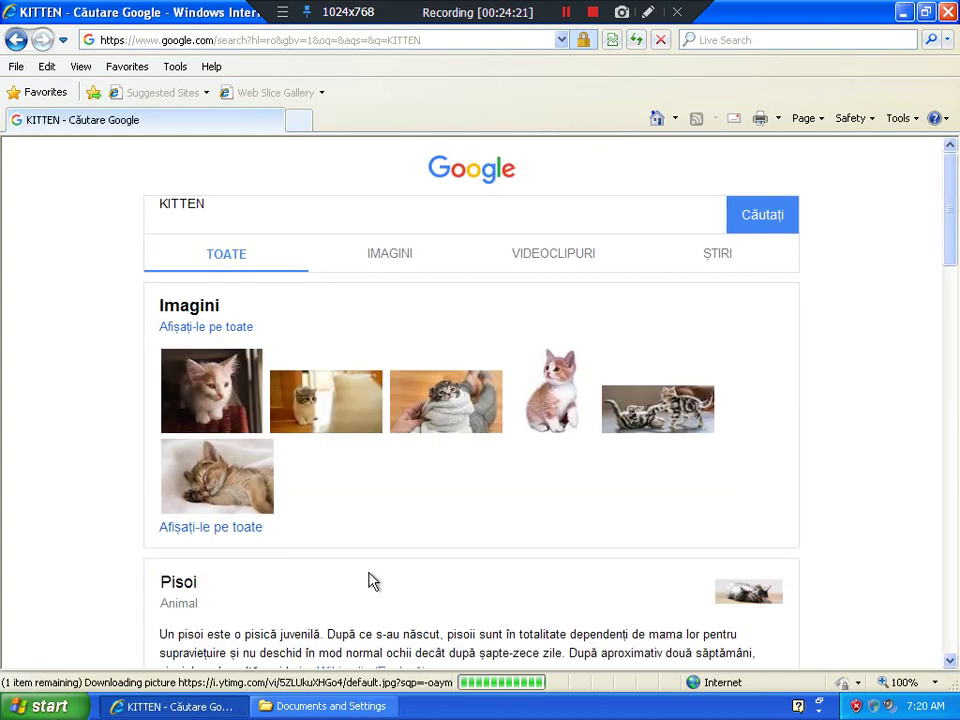
Step: Scroll through the KITTEN results and select the query in the search box
scroll(340, 615, "down", 5)
scroll(335, 614, "down", 6)
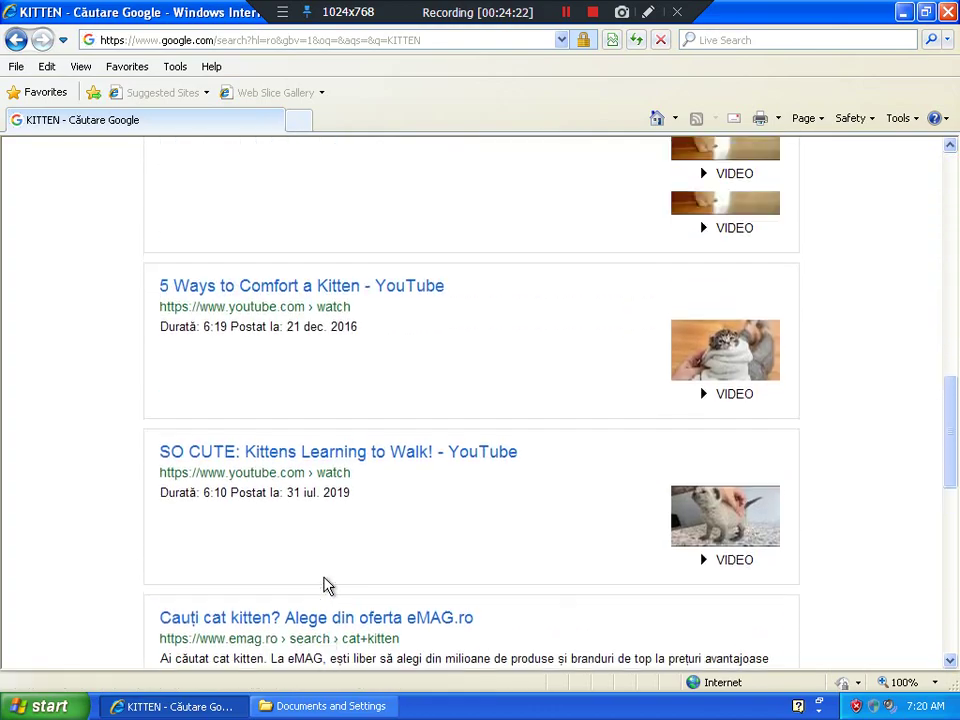
scroll(326, 585, "up", 10)
double_click(225, 216)
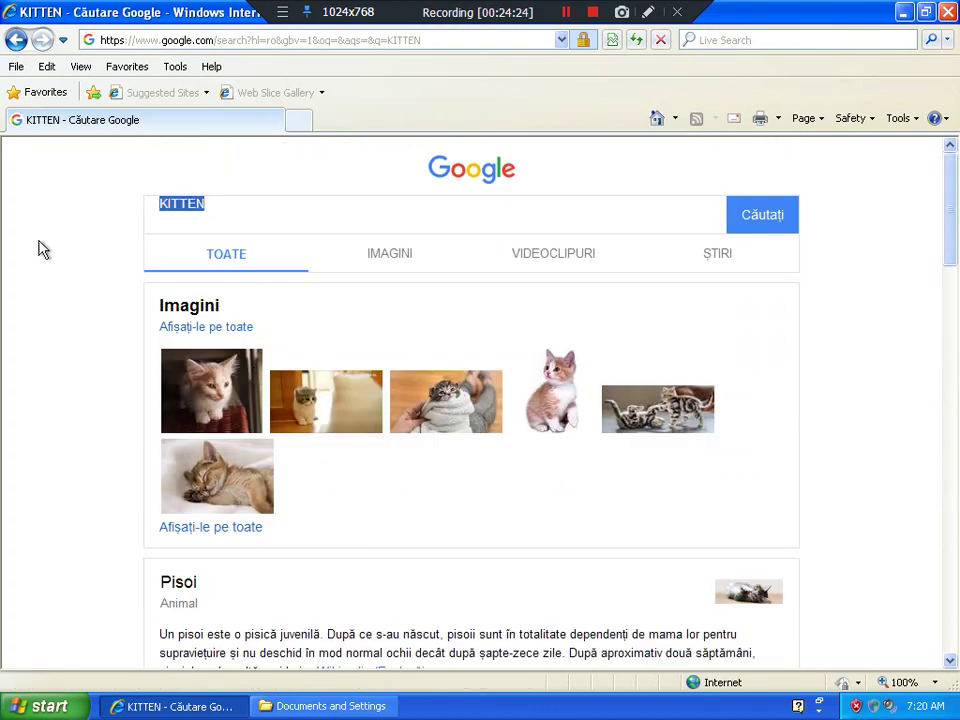
Step: Replace the query with 'live security suite', search, reload the results and scroll through them
key("BackSpace")
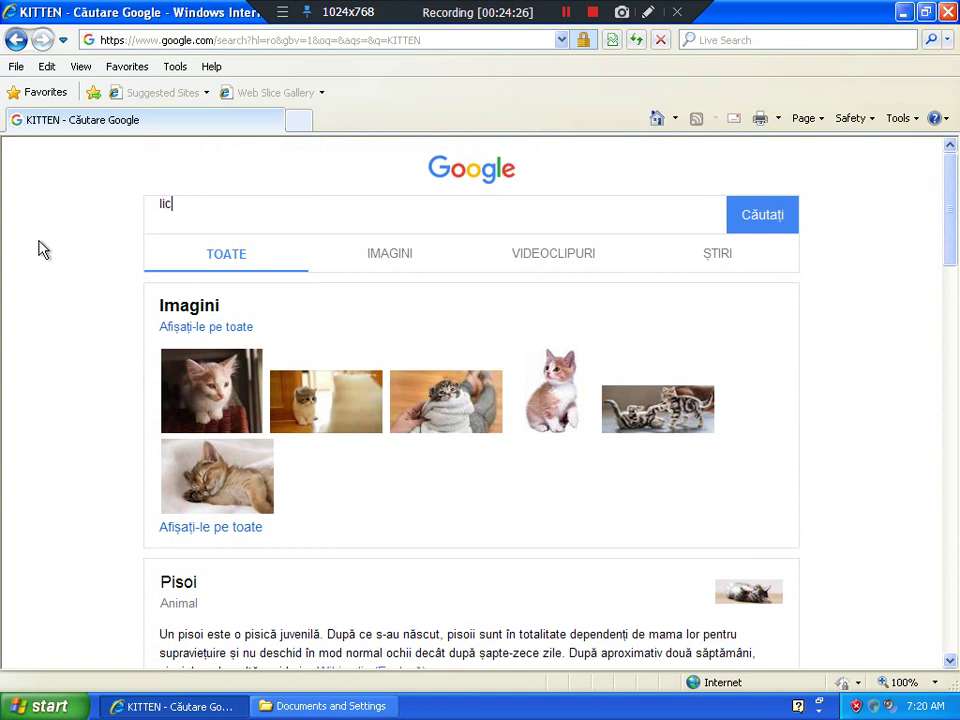
type("live security suite")
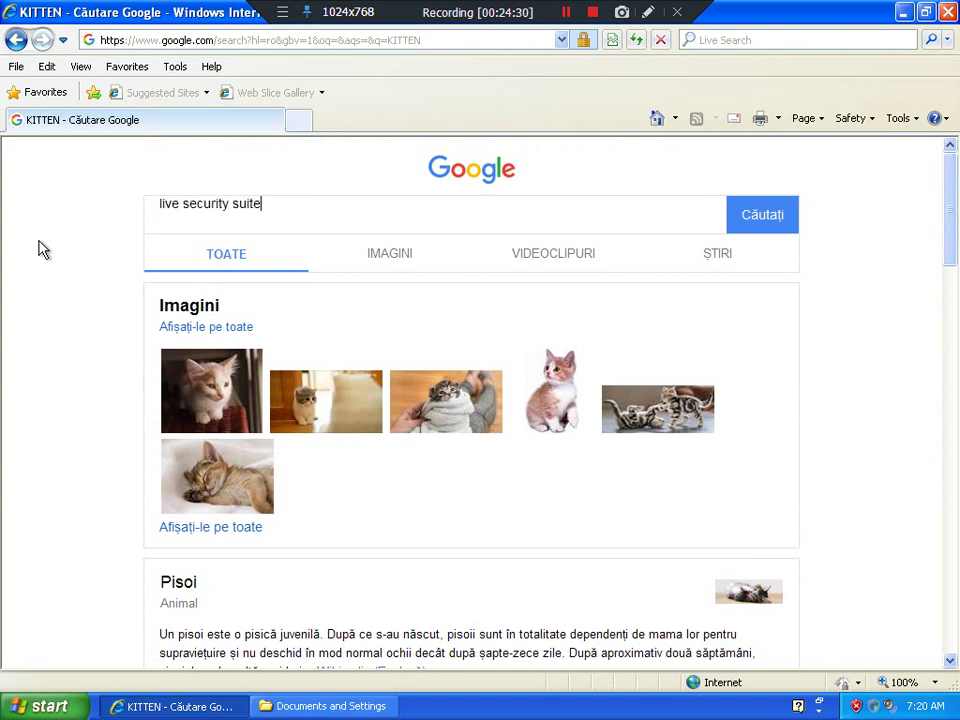
key("Return")
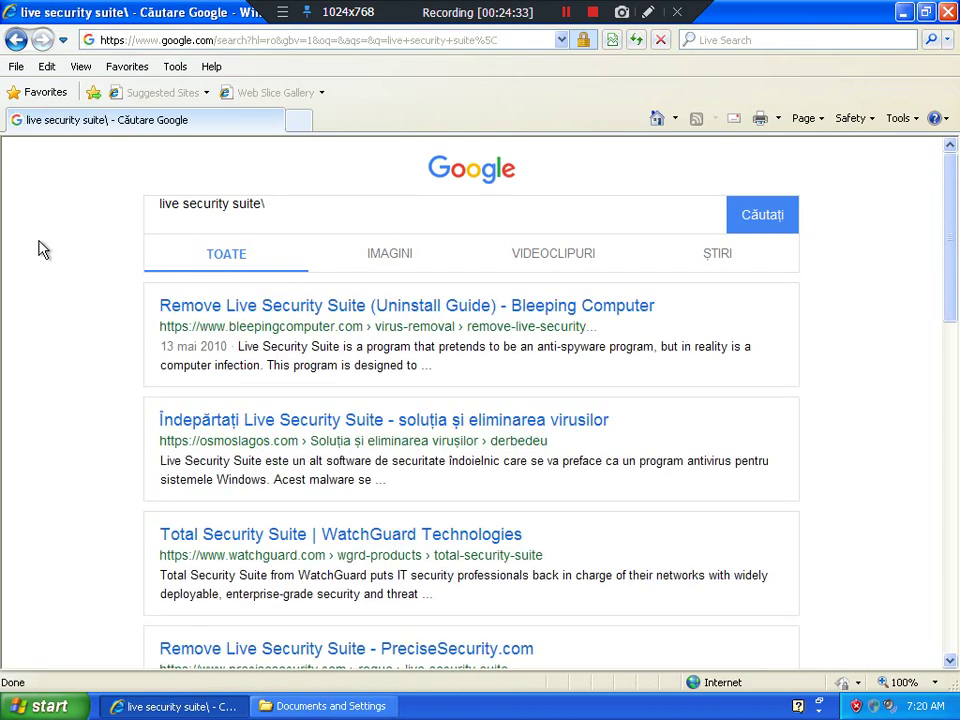
left_click(640, 43)
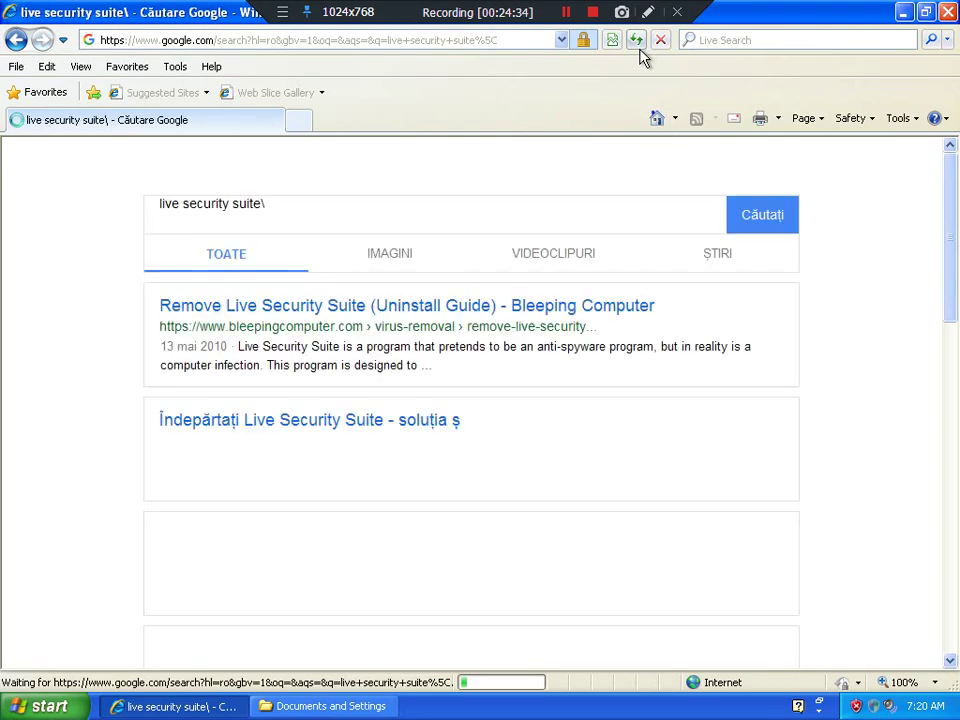
scroll(293, 423, "down", 3)
scroll(293, 423, "down", 8)
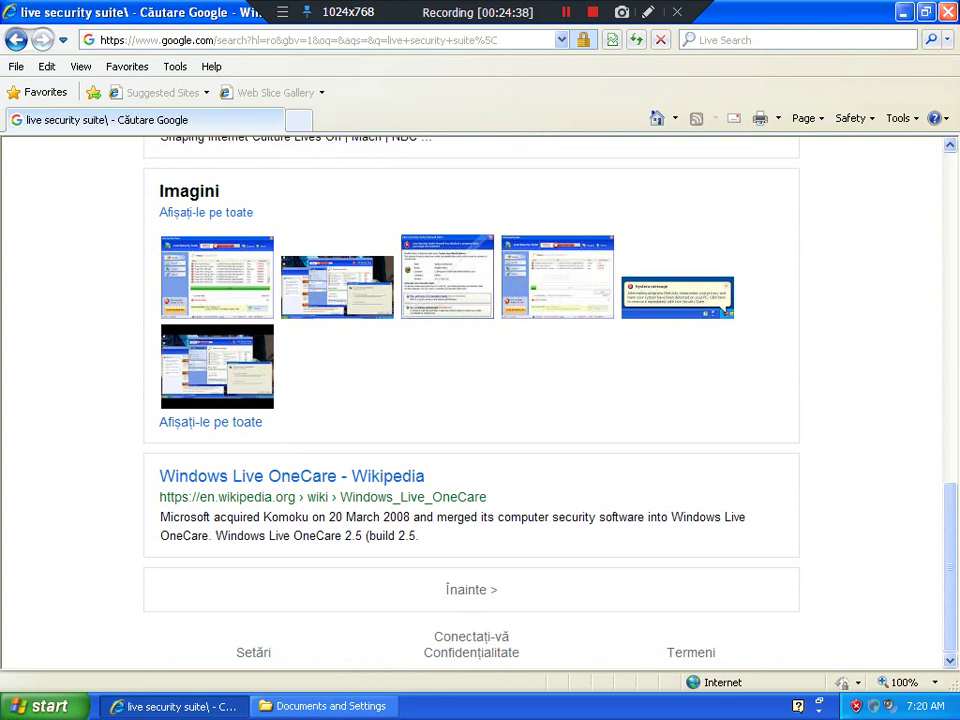
Step: Close Internet Explorer, view All Users\Application Data\Microsoft, then close that Explorer window
left_click(946, 12)
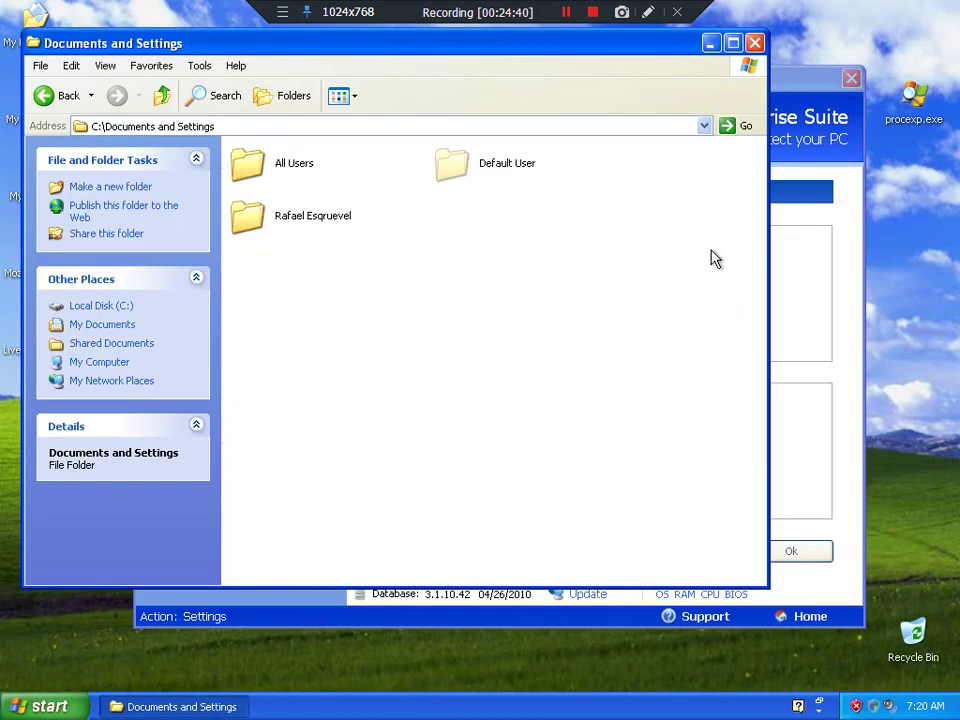
double_click(248, 165)
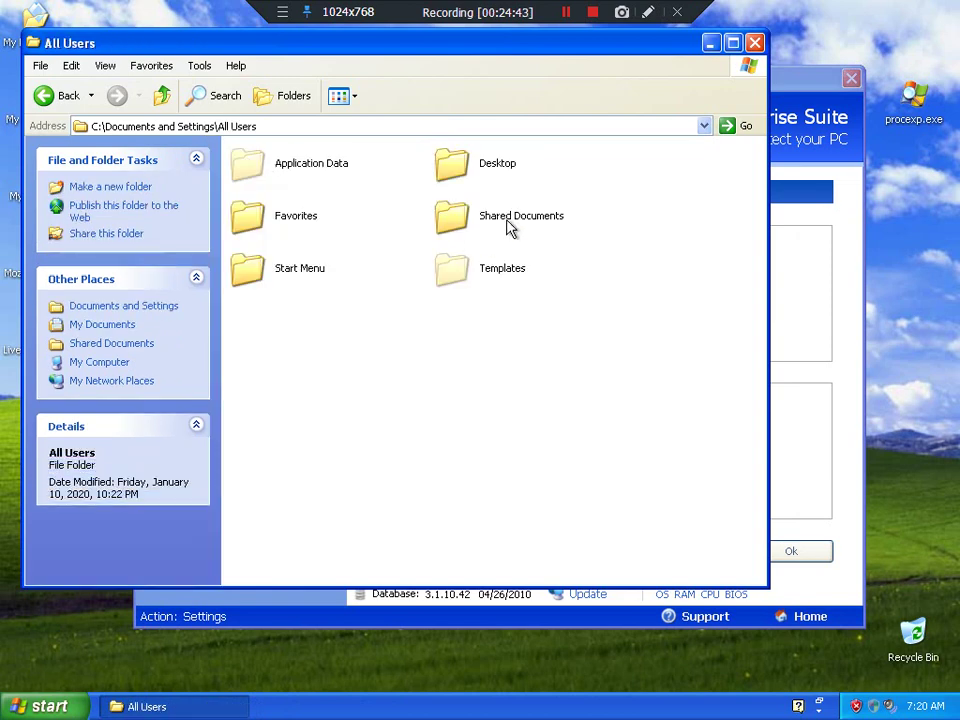
double_click(255, 158)
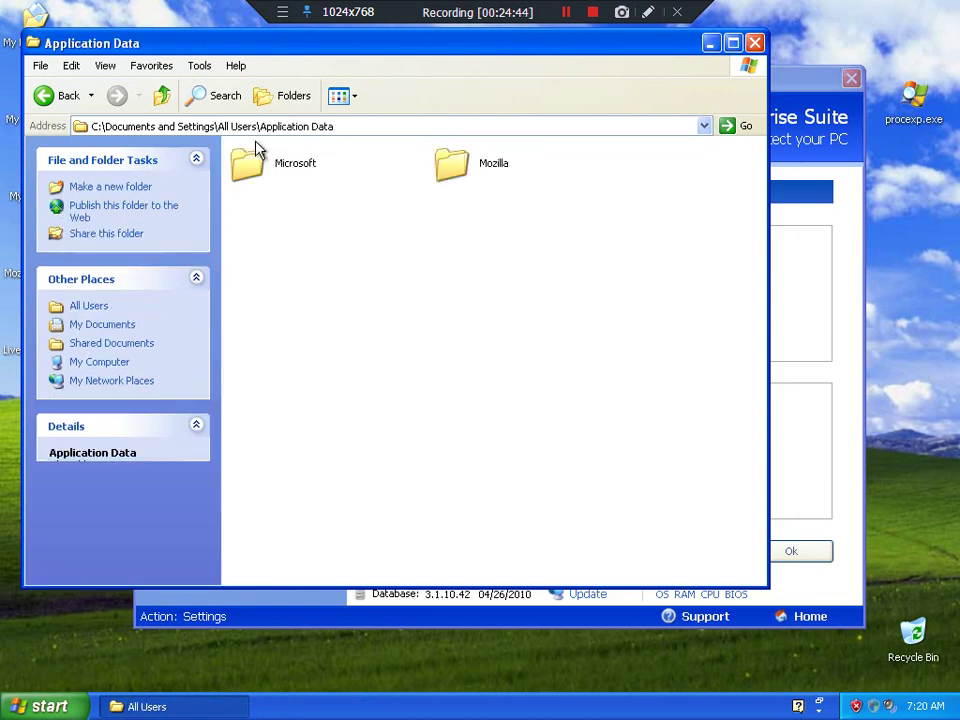
double_click(268, 168)
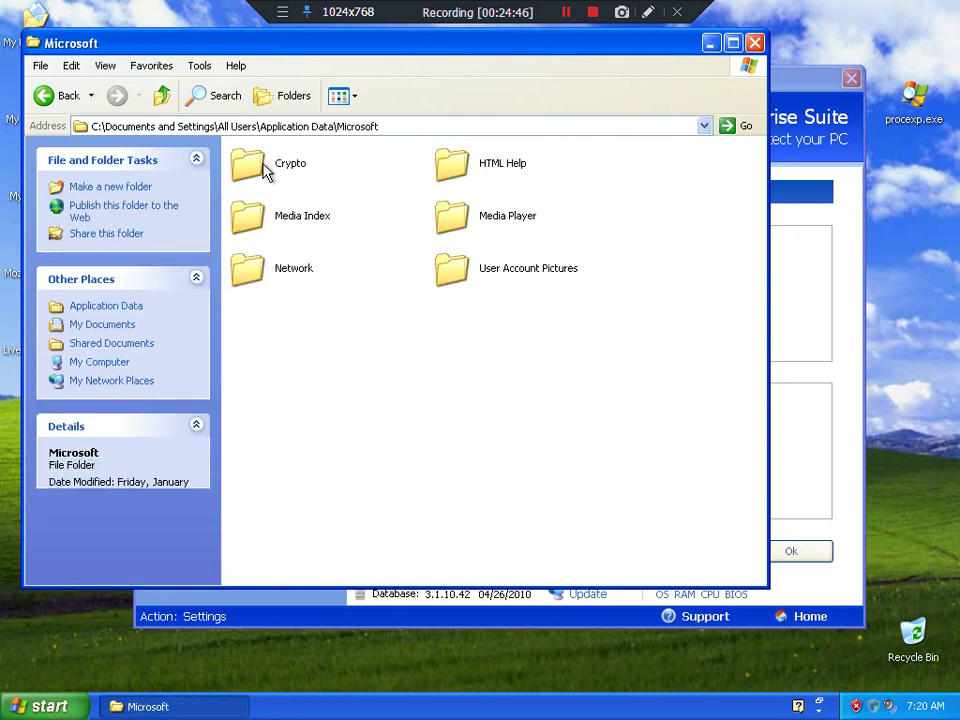
left_click(755, 43)
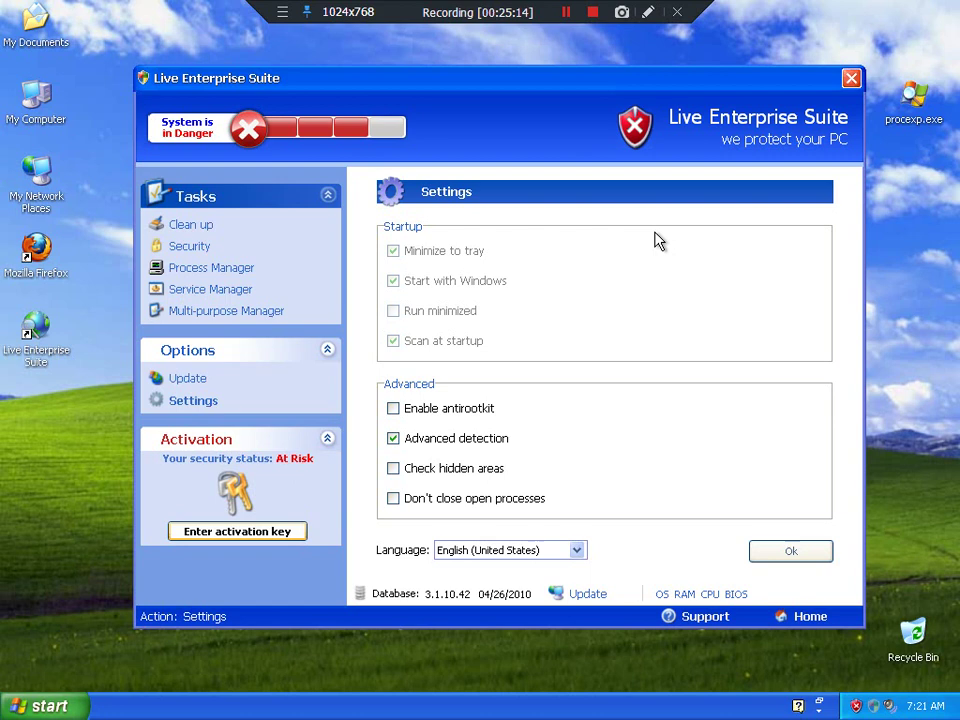
Step: Launch Minesweeper from Start > All Programs > Games
left_click(45, 706)
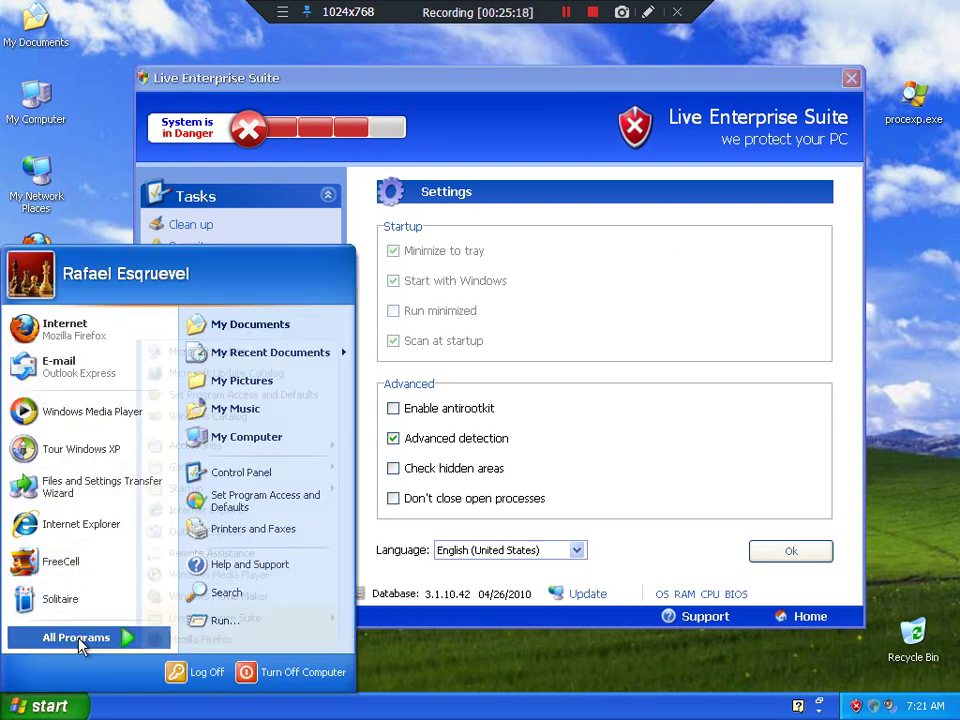
mouse_move(90, 637)
mouse_move(187, 467)
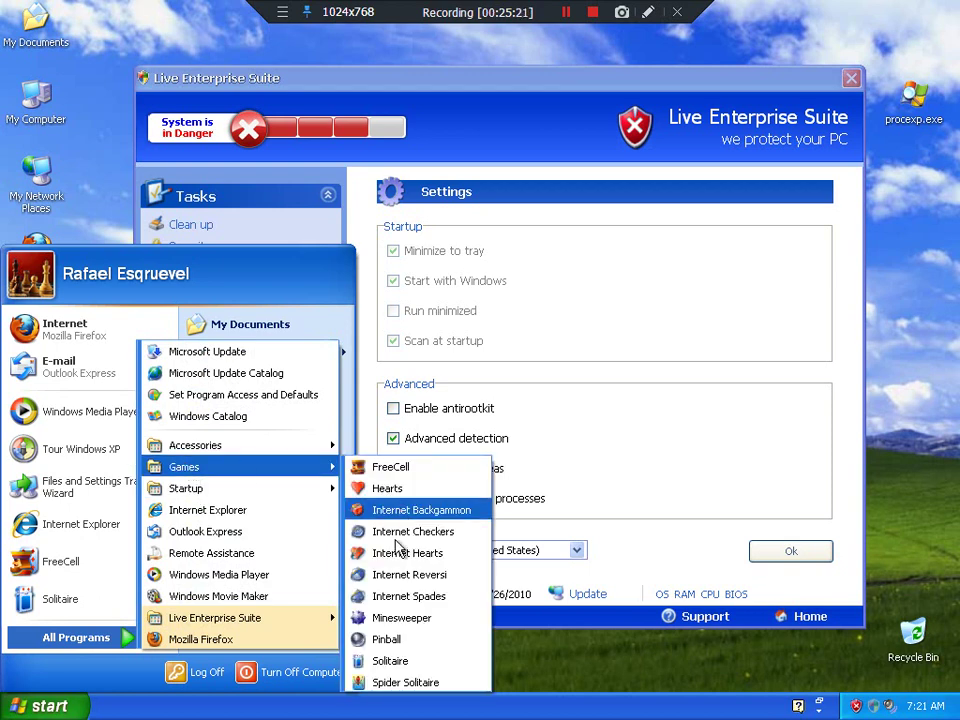
left_click(393, 620)
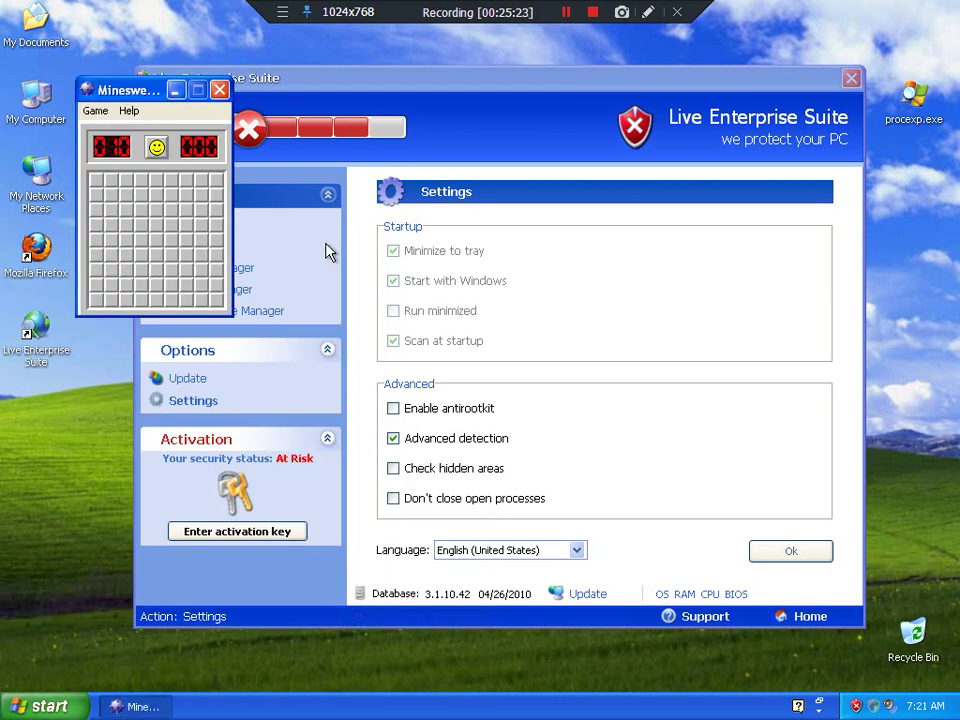
Step: Turn off Color and turn on Sound, then uncover cells until a mine explodes
left_click(97, 112)
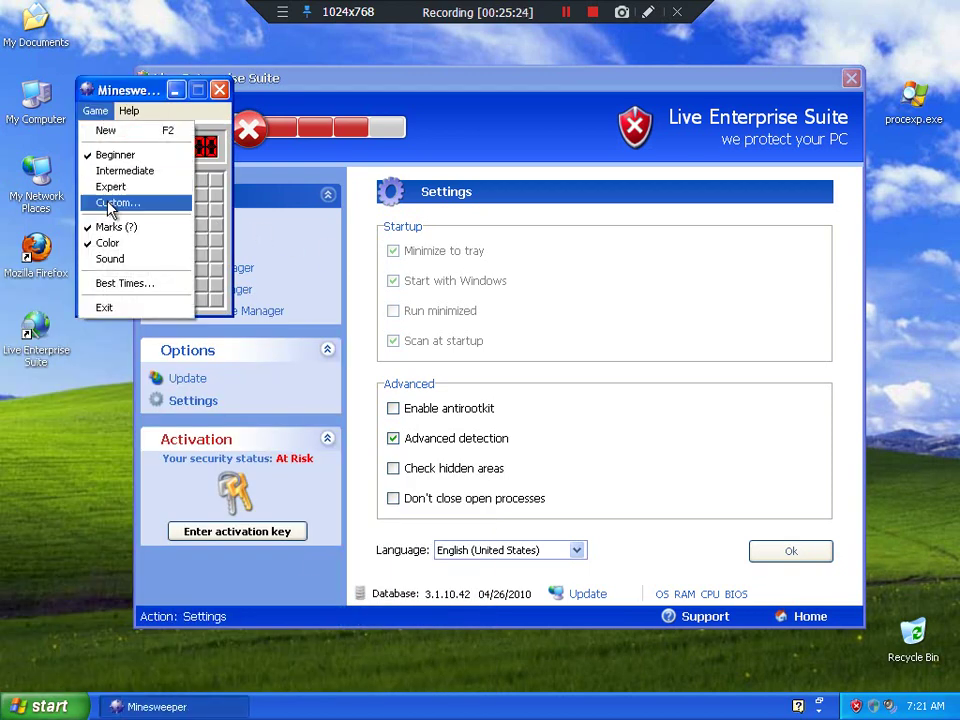
left_click(110, 243)
left_click(95, 111)
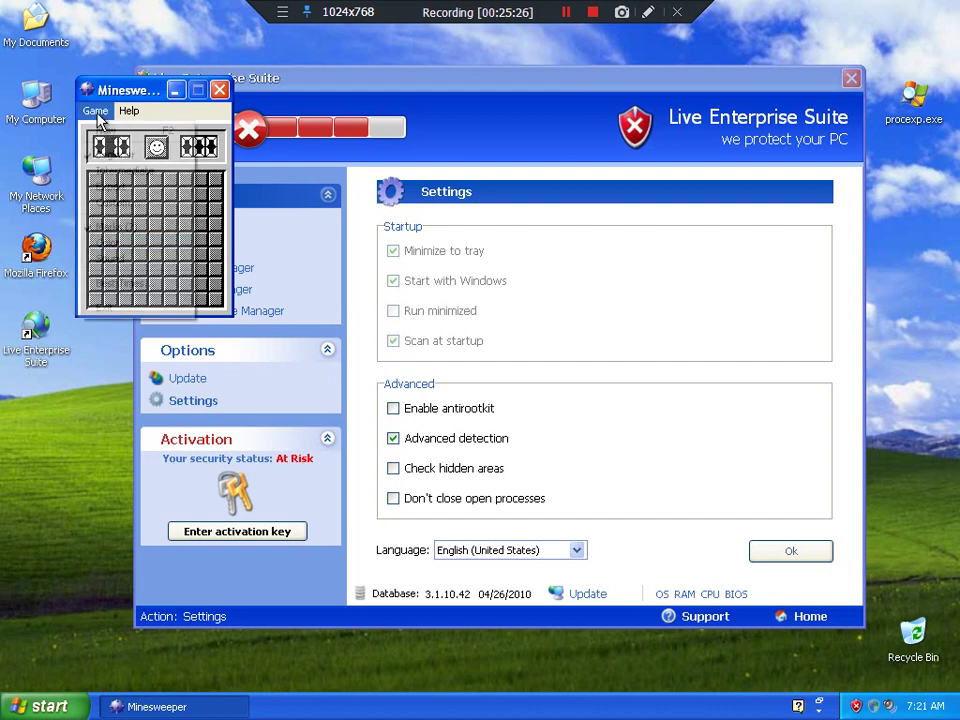
left_click(157, 258)
left_click(156, 256)
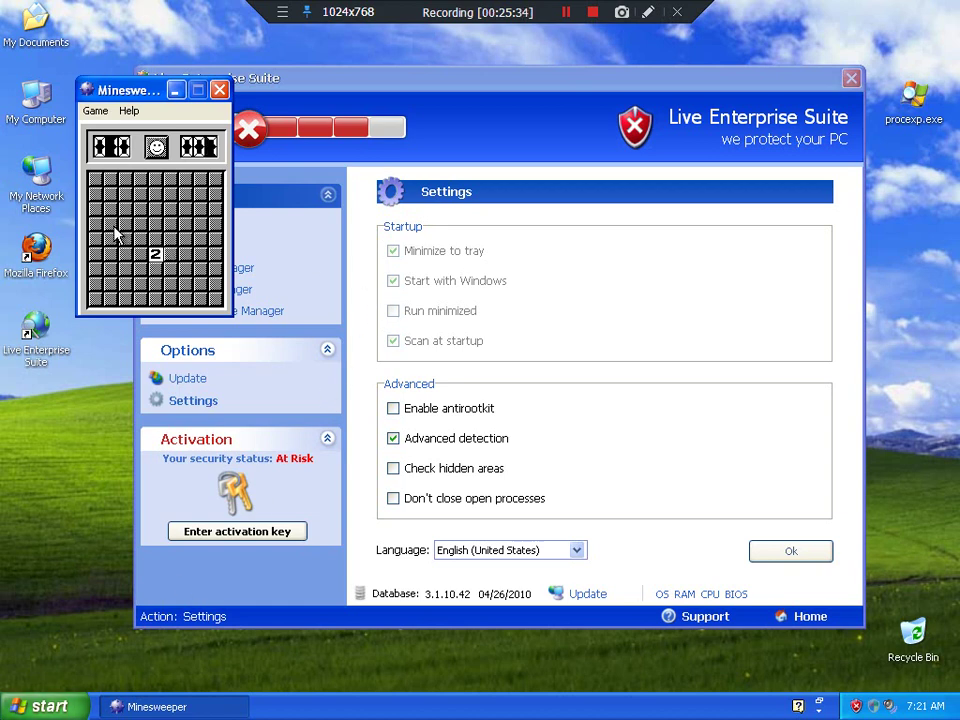
left_click(160, 288)
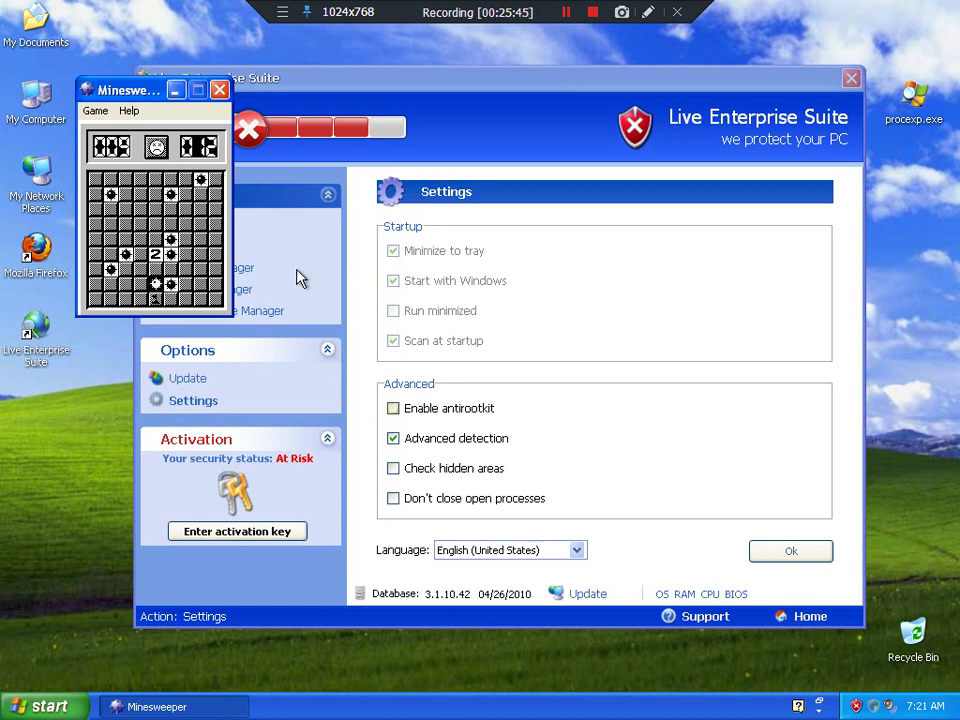
Step: Start a new game, uncover safe cells and flag mines in the second, third rows and bottom-right
left_click(156, 148)
left_click(208, 186)
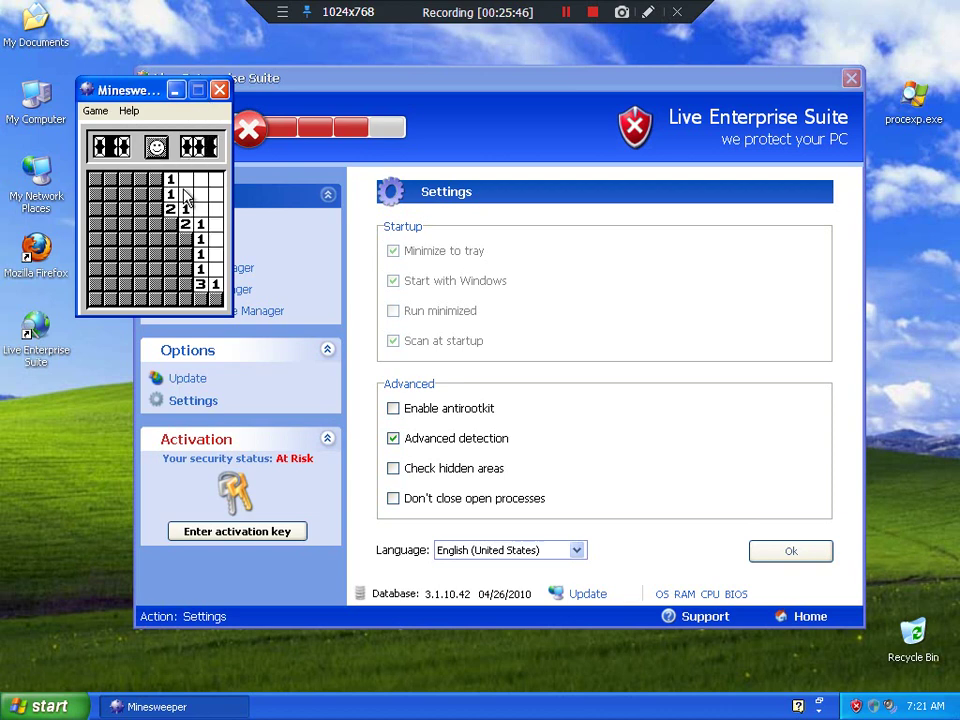
left_click(138, 250)
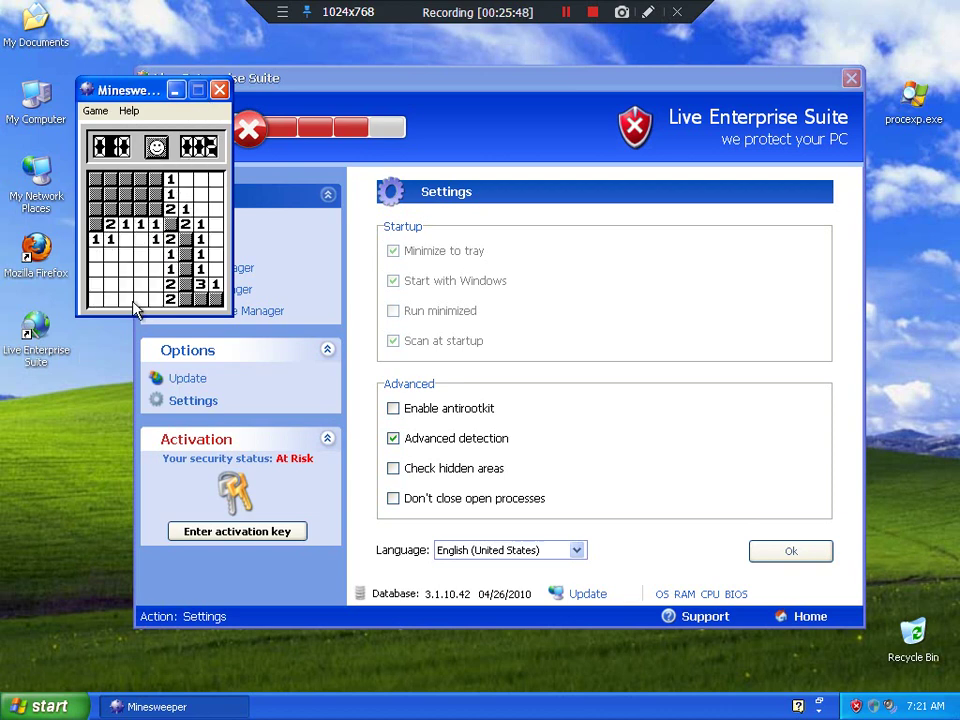
right_click(201, 300)
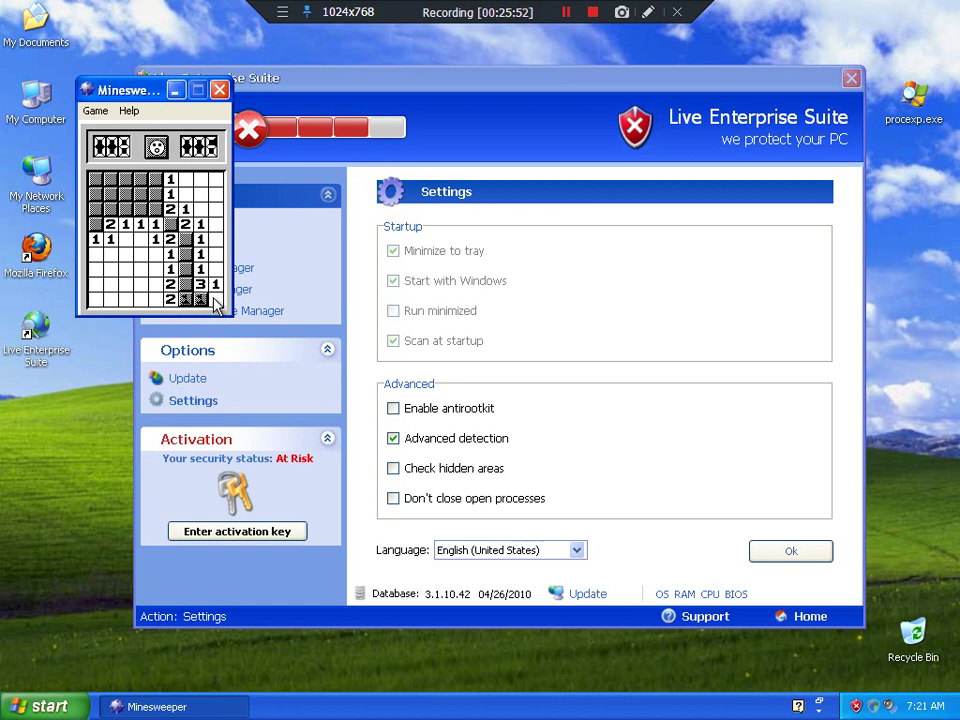
left_click(187, 291)
left_click(124, 194)
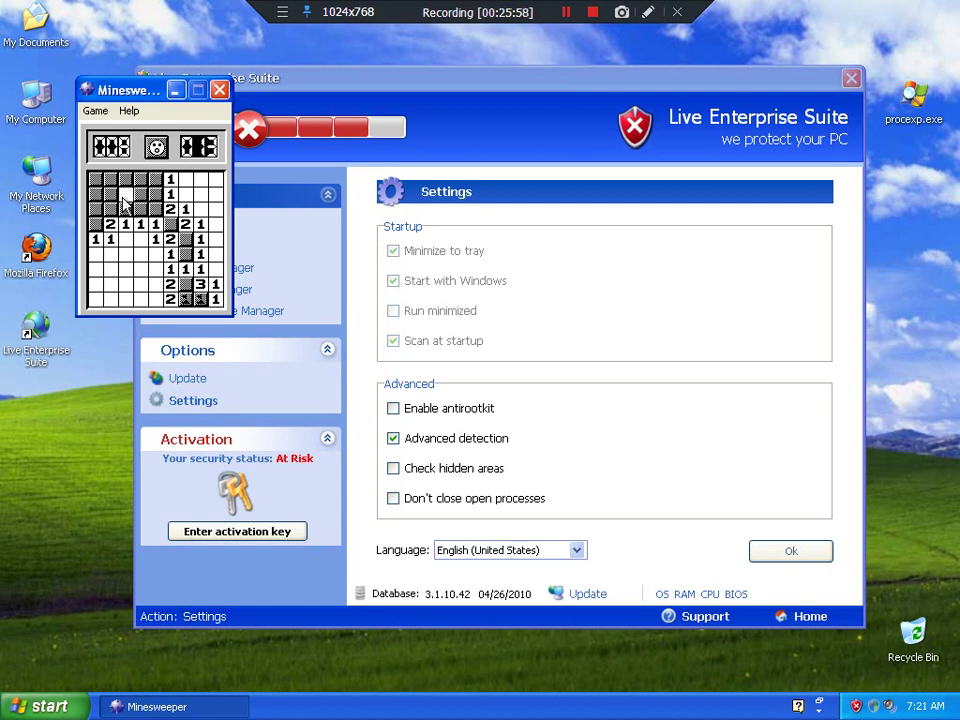
left_click(114, 195)
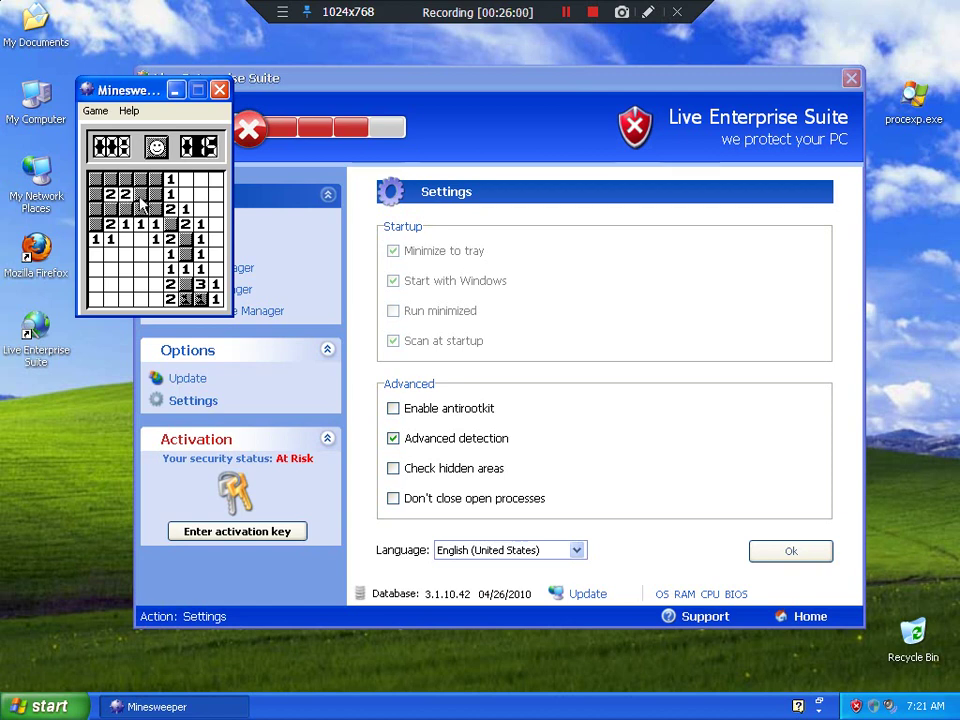
right_click(141, 195)
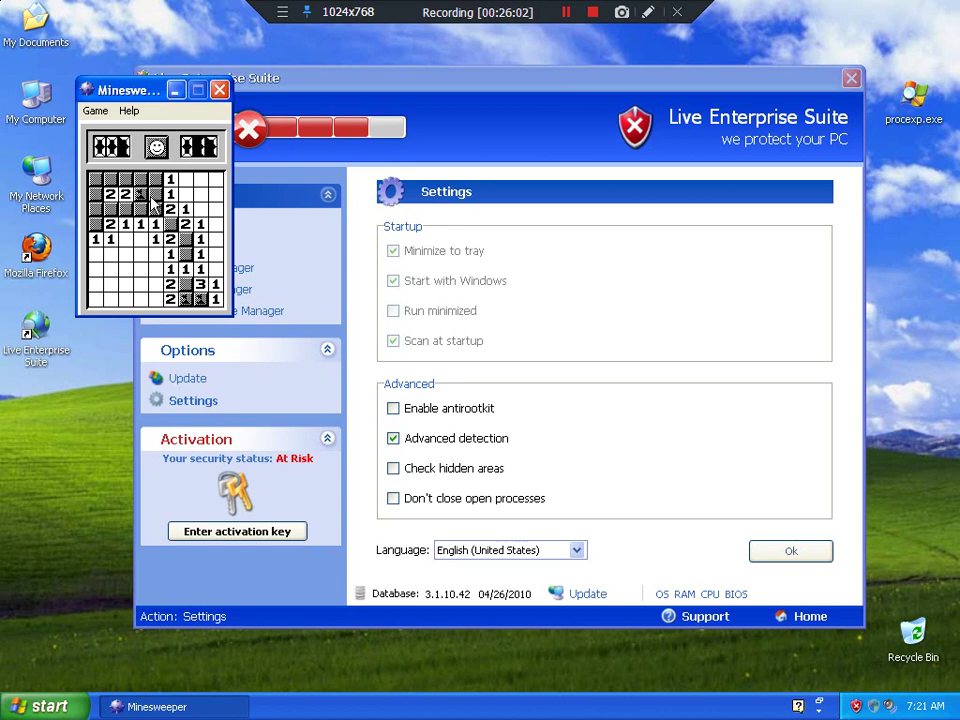
right_click(142, 212)
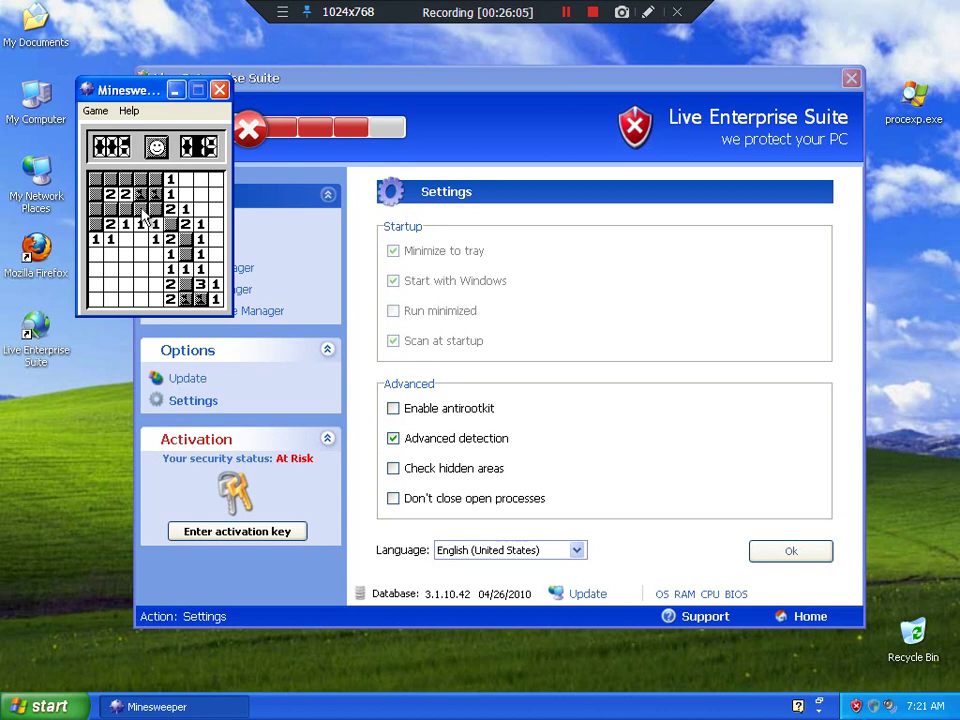
left_click(143, 210)
left_click(156, 212)
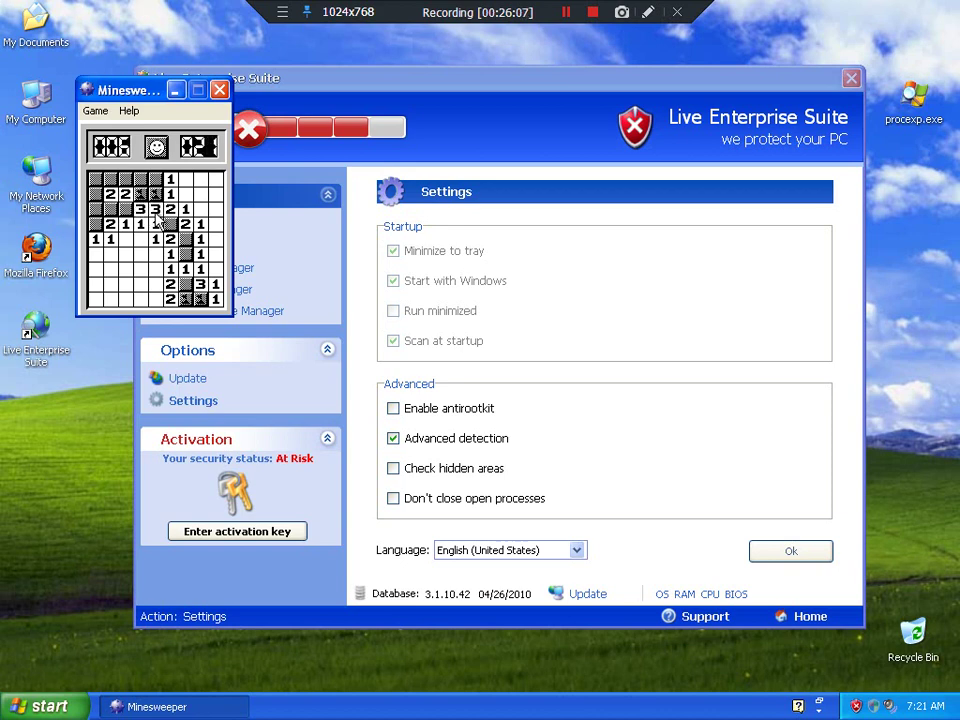
Step: Clear the top row and left edge, flag the remaining mines, and uncover the last safe square to win
left_click(150, 180)
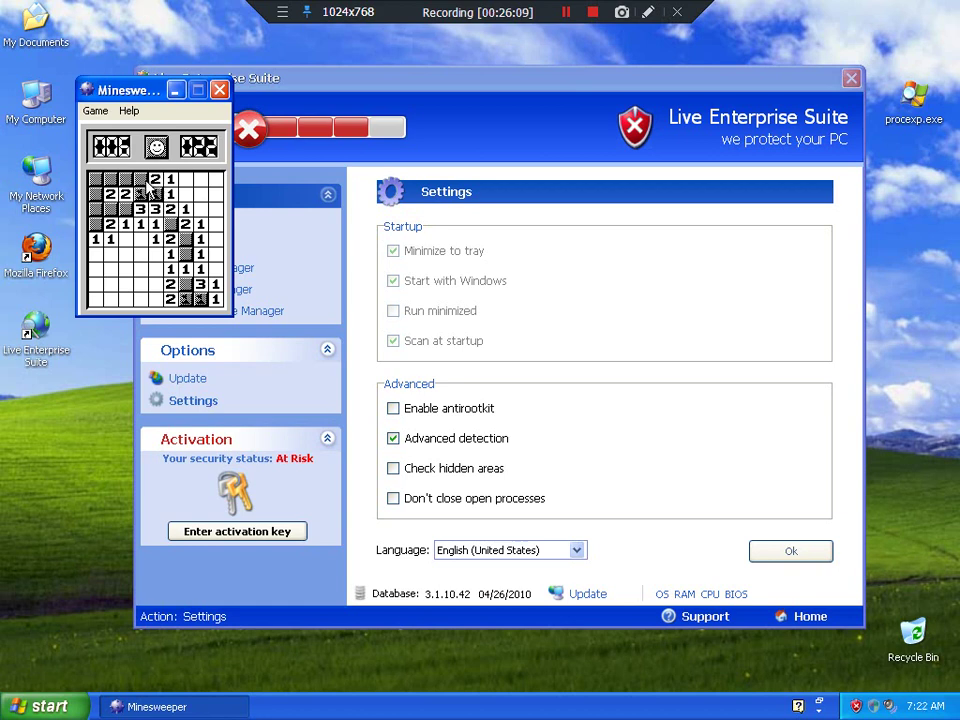
right_click(146, 186)
left_click(140, 179)
left_click(125, 179)
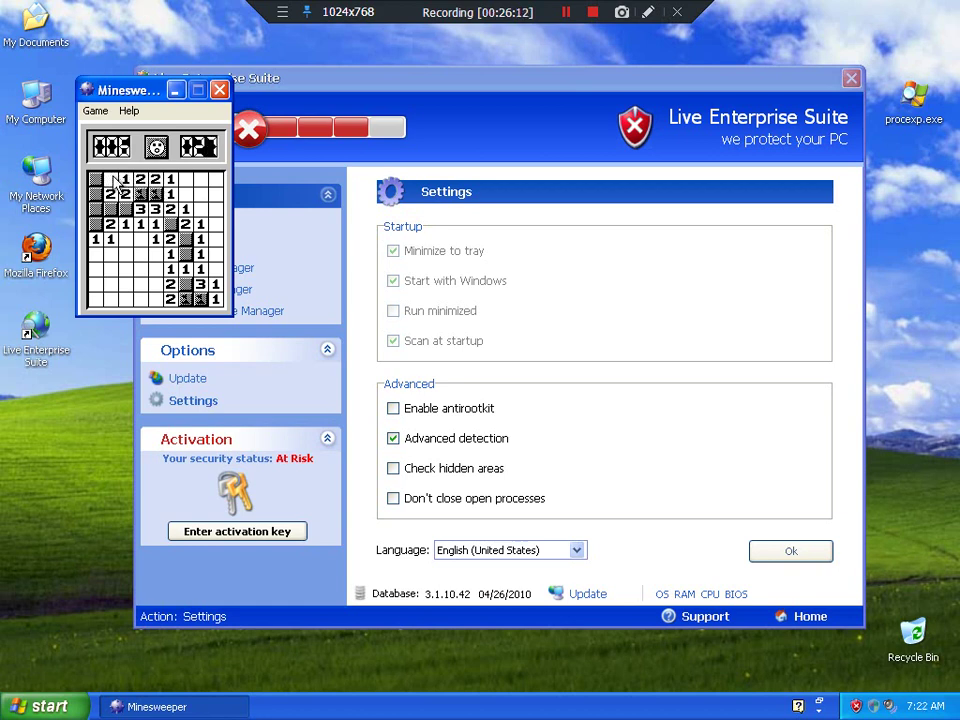
left_click(110, 180)
left_click(96, 179)
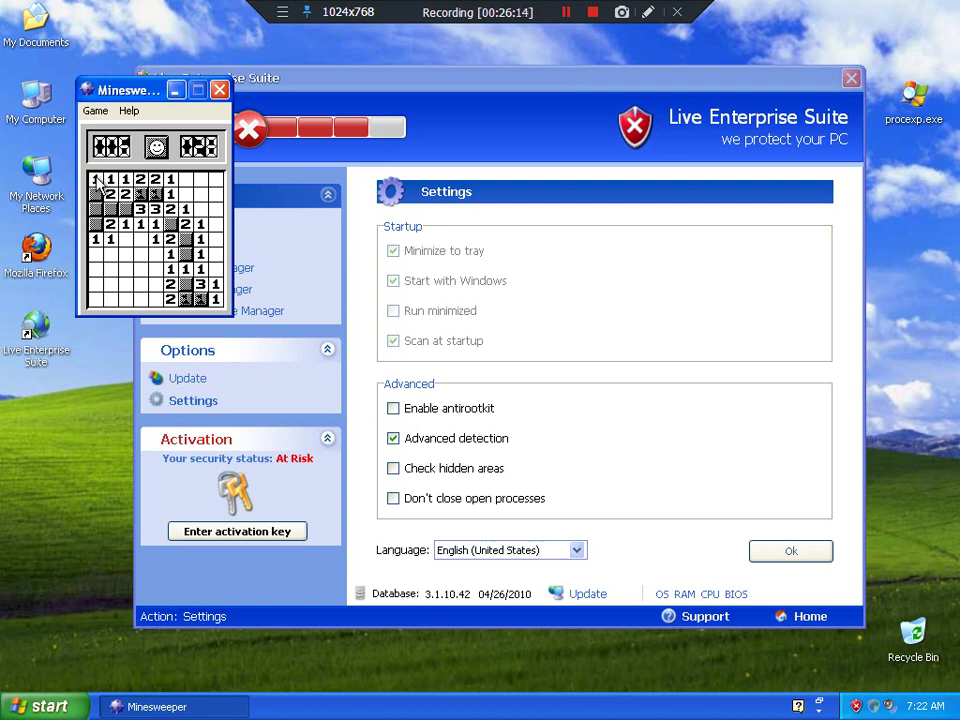
right_click(96, 194)
left_click(96, 209)
right_click(97, 225)
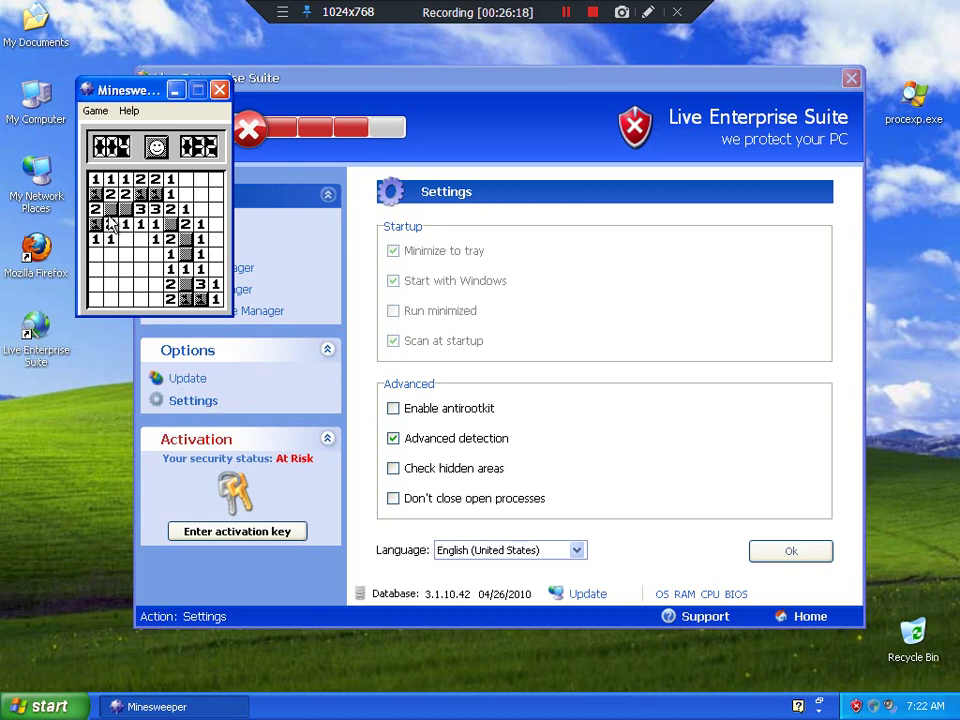
left_click(108, 211)
left_click(110, 224)
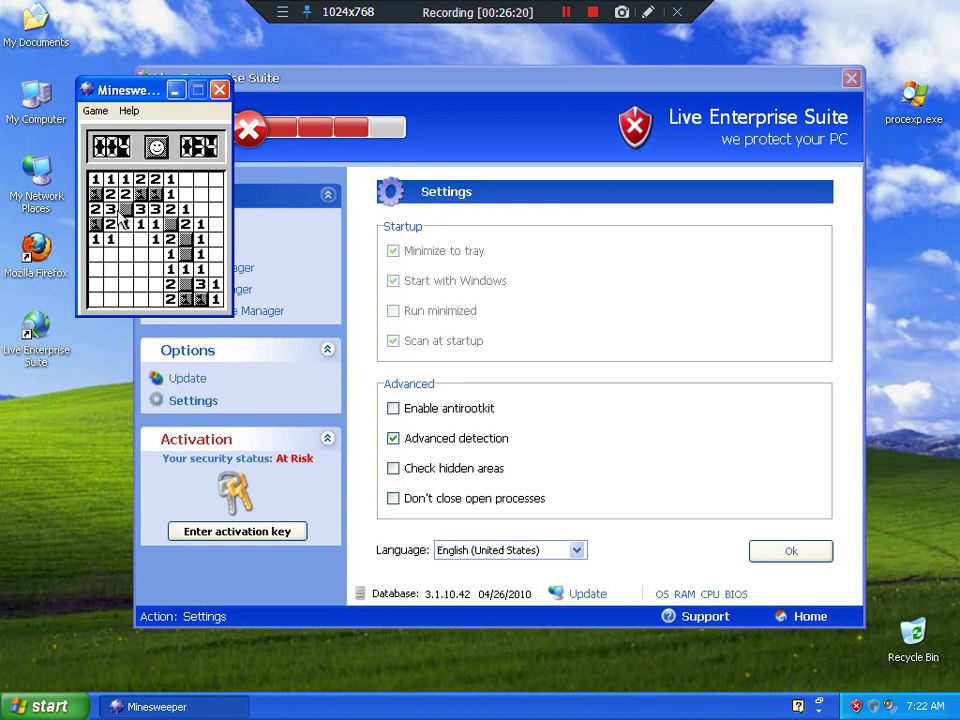
right_click(124, 211)
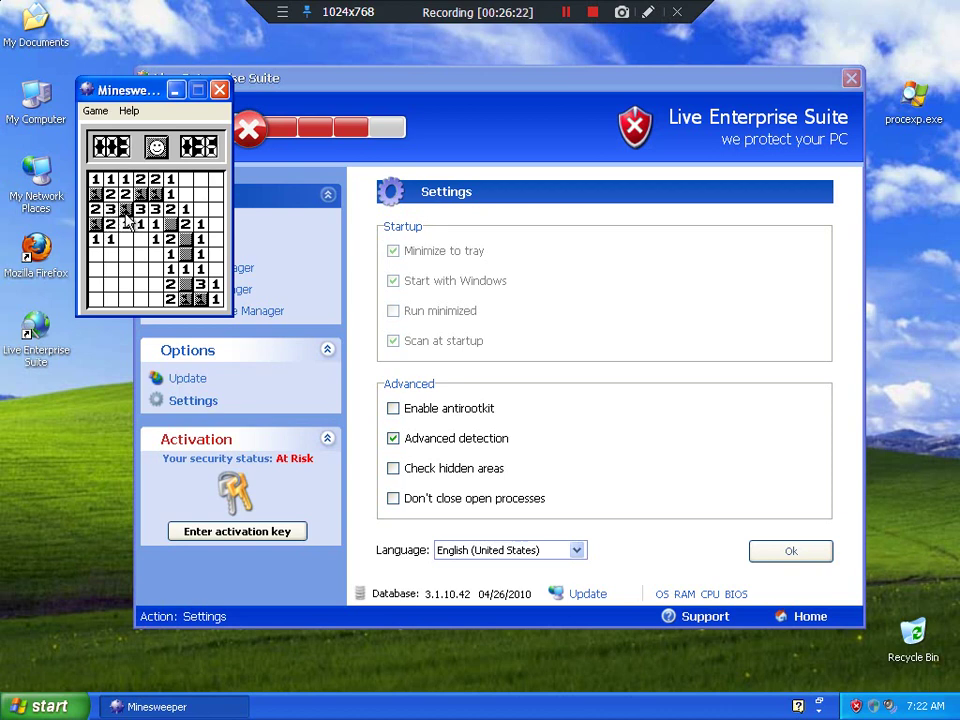
left_click(187, 250)
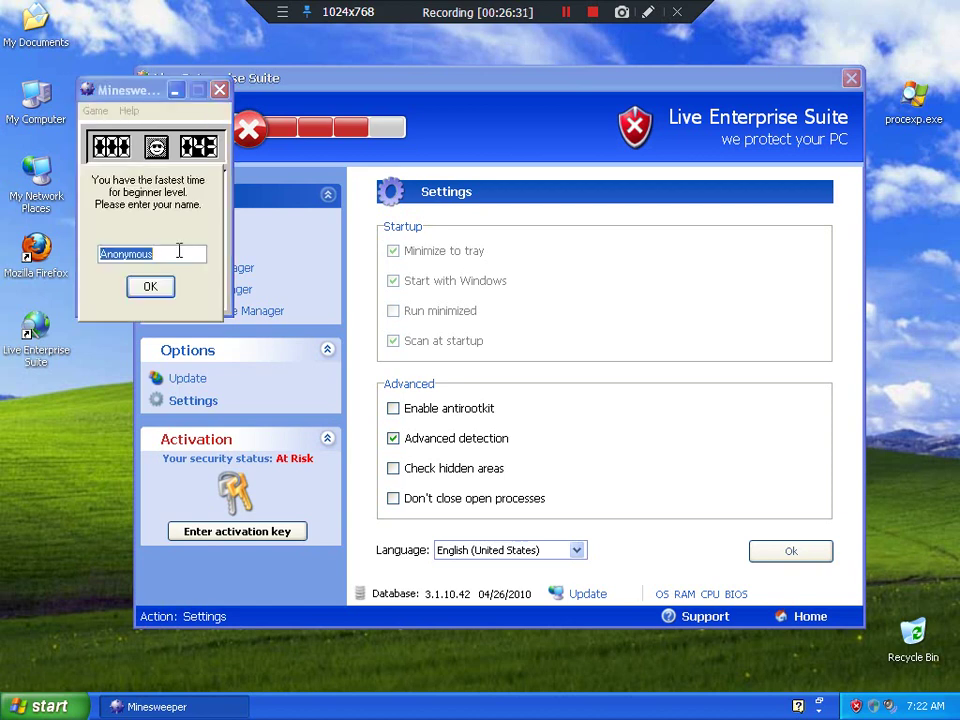
Step: Save the 43-second beginner best time under the name 'LiveES Cracked'
type("LiveES")
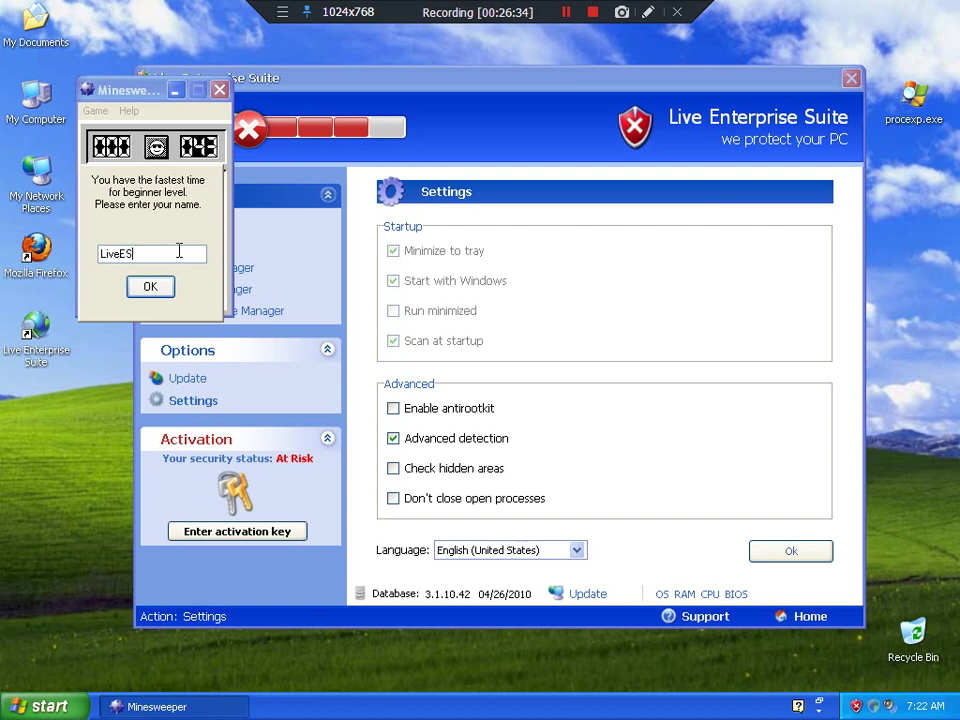
type(" Cracked")
key("Return")
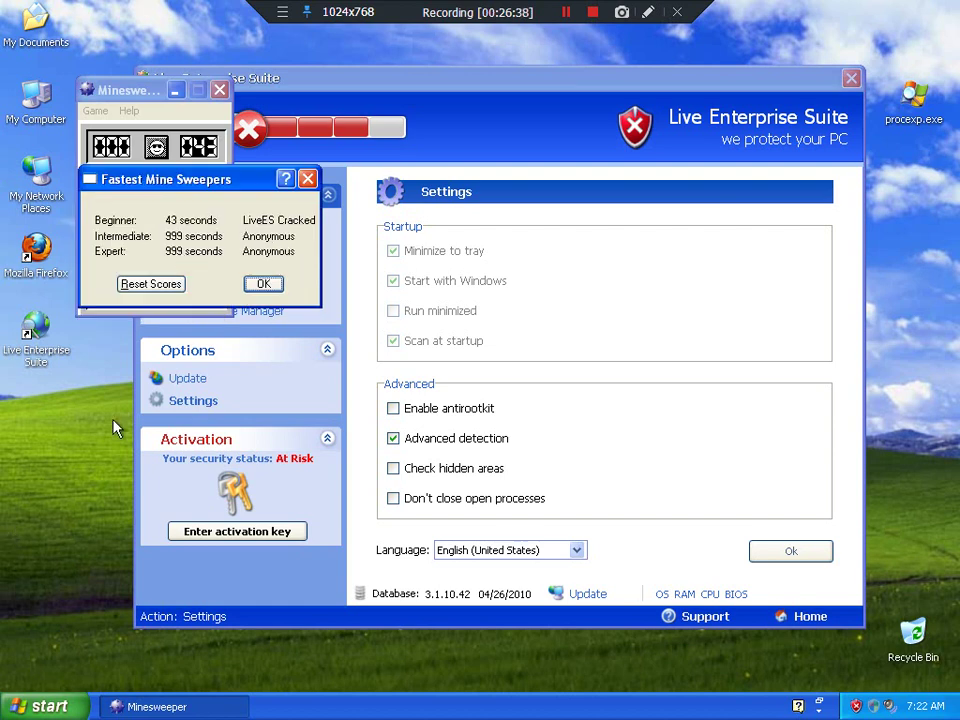
left_click(266, 283)
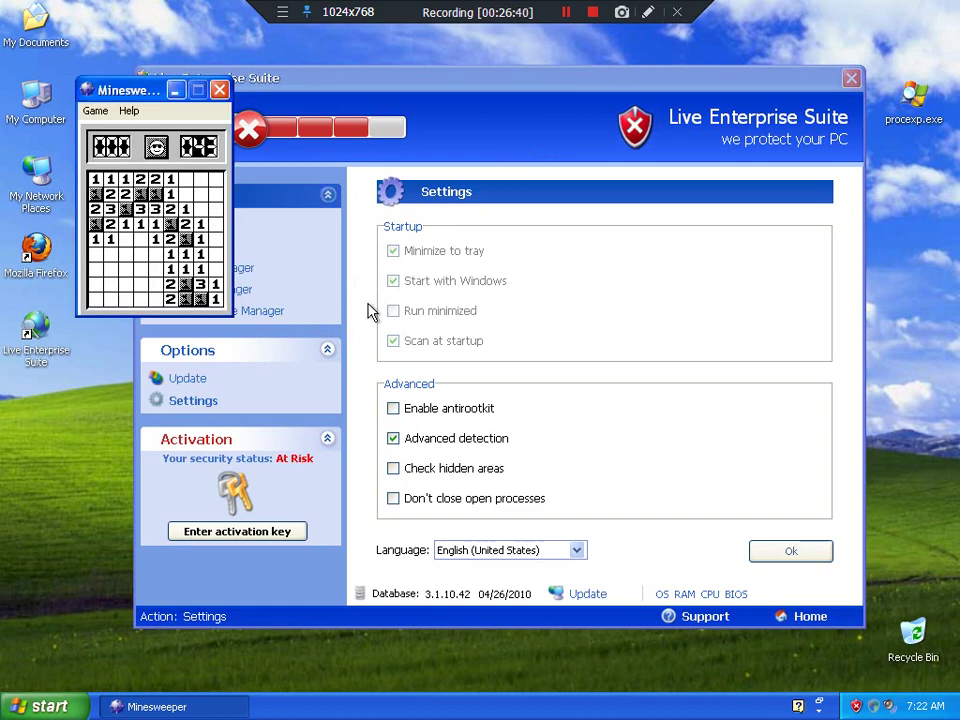
Step: Close Minesweeper and the Live Enterprise Suite window
left_click(219, 90)
left_click(849, 78)
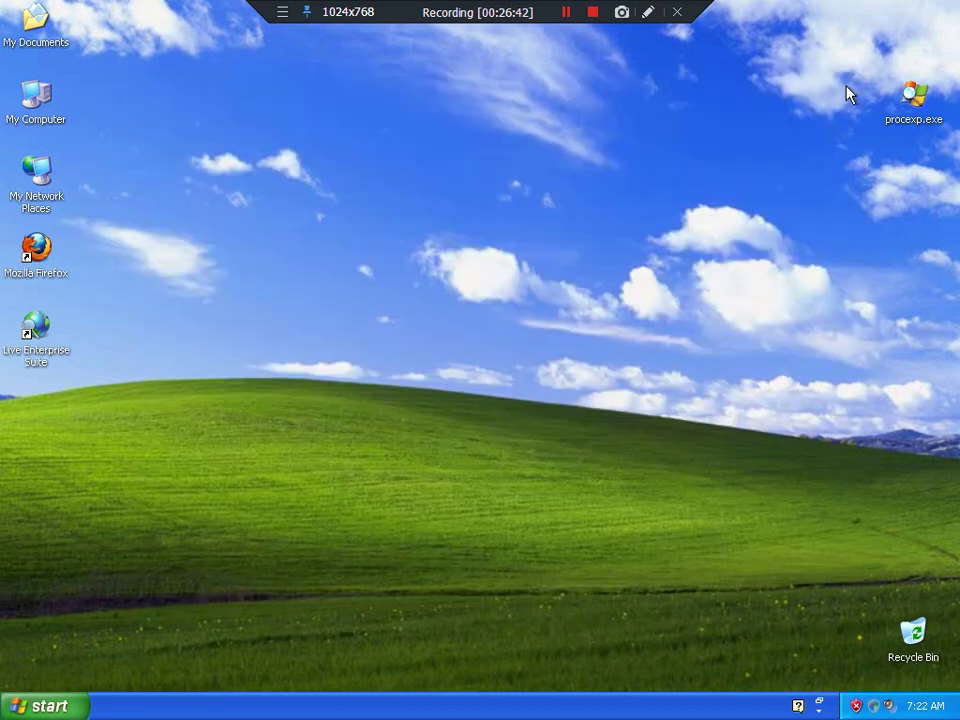
key("super")
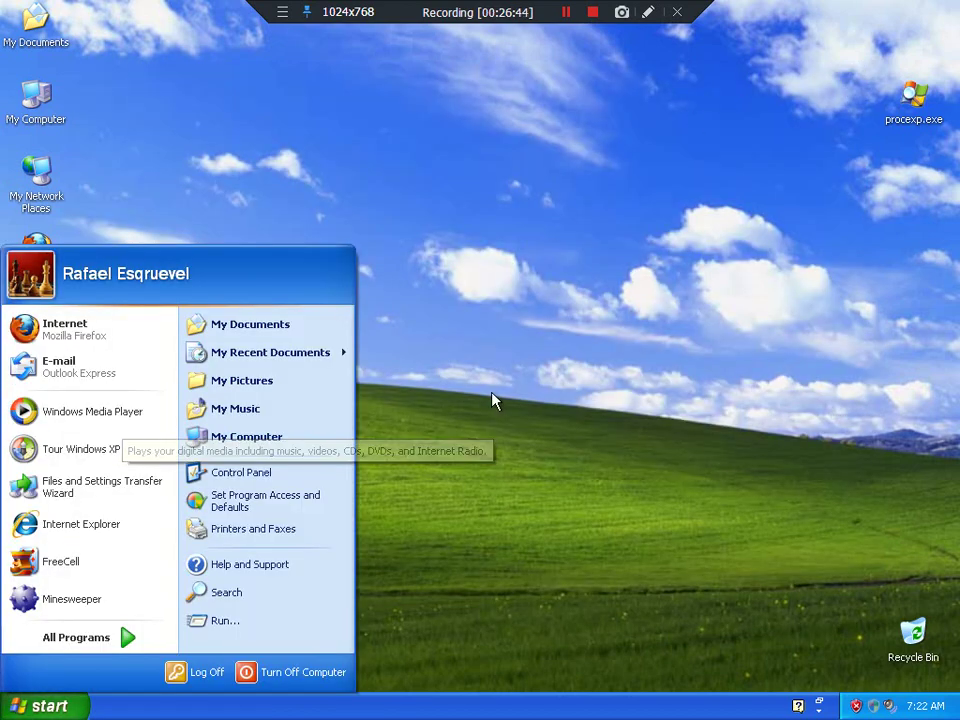
Step: Open the user's Application Data folder from the Start menu and enter the Live Enterprise Suite folder
left_click(261, 326)
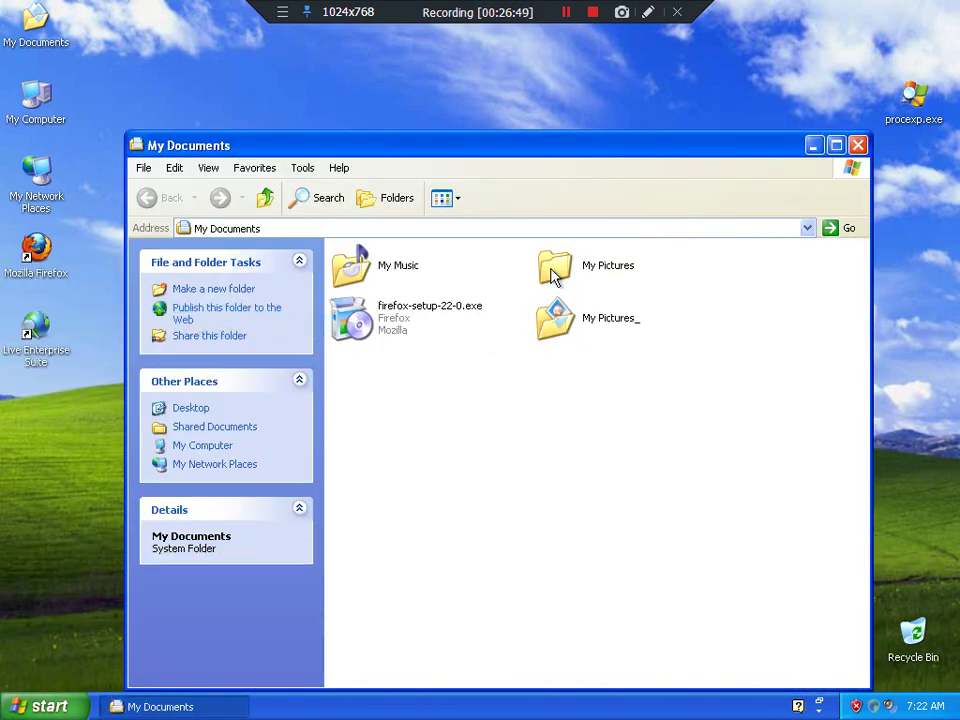
left_click(856, 146)
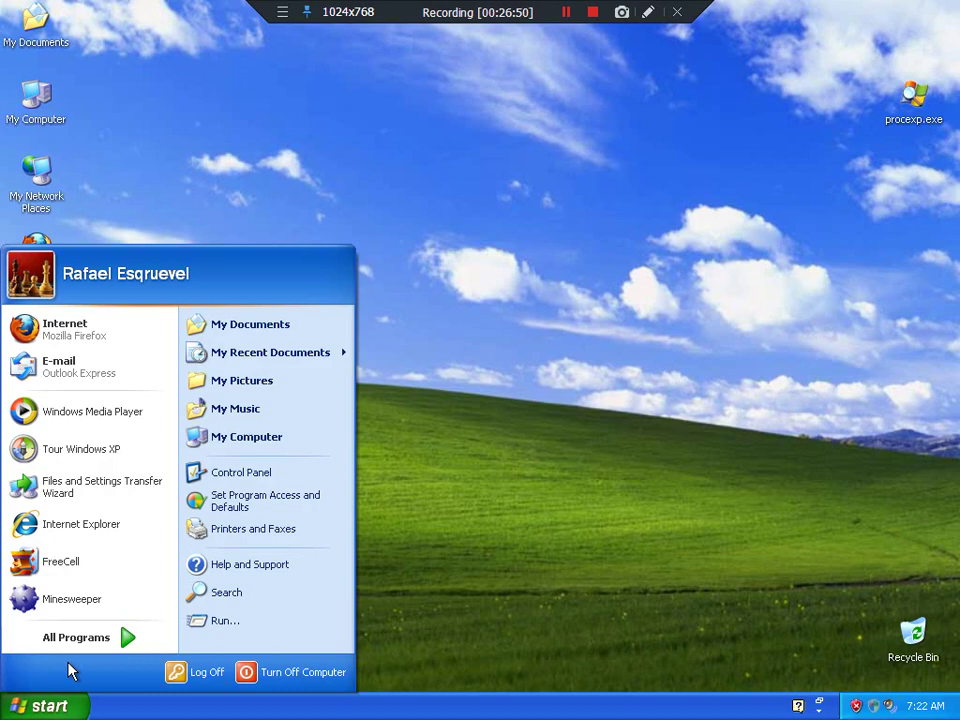
left_click(250, 624)
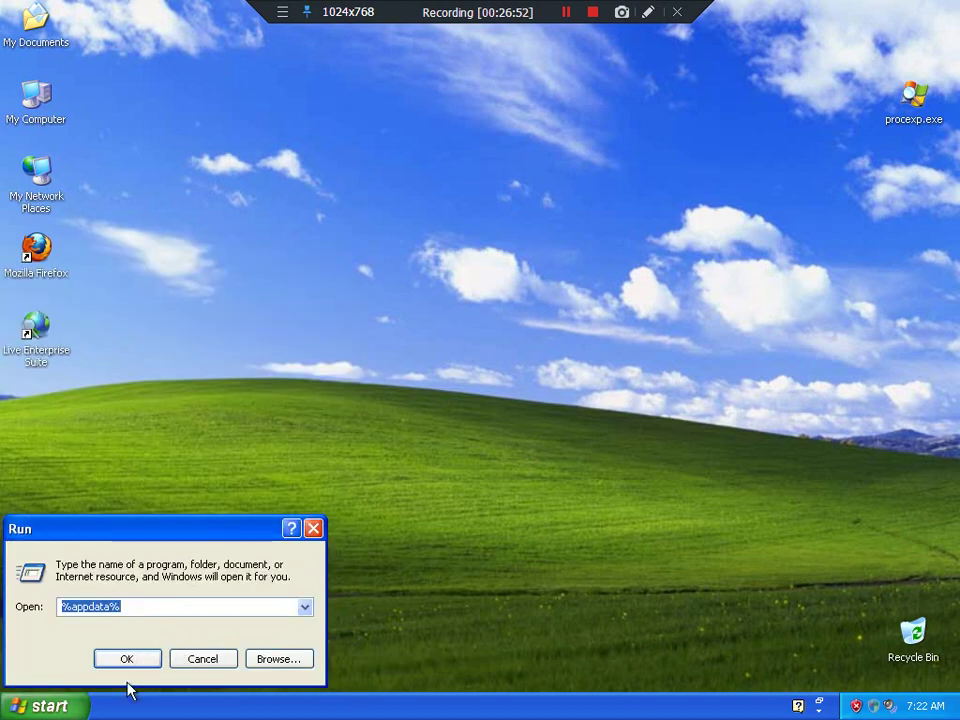
left_click(132, 662)
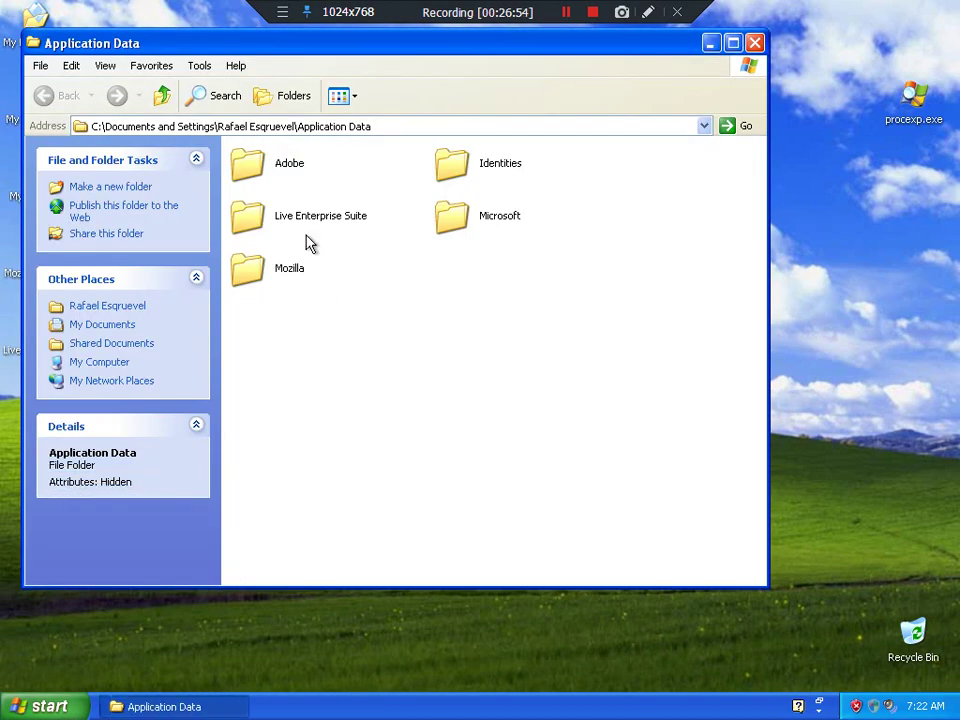
double_click(305, 232)
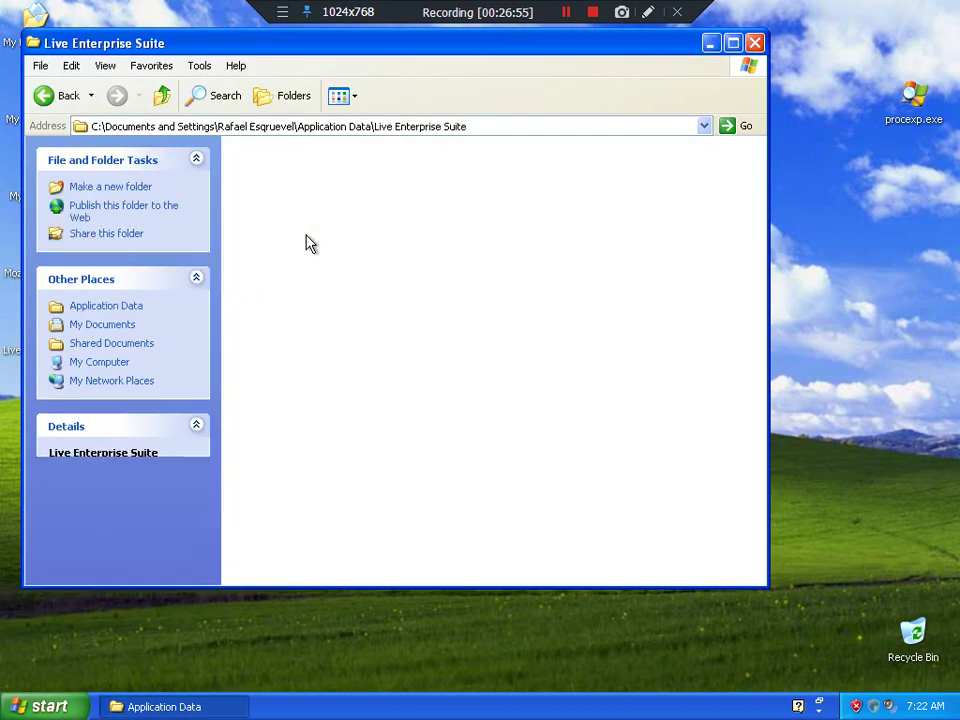
Step: In Folder Options > View, uncheck 'Hide protected operating system files', confirm Yes, and apply
left_click(199, 65)
left_click(210, 140)
left_click(108, 87)
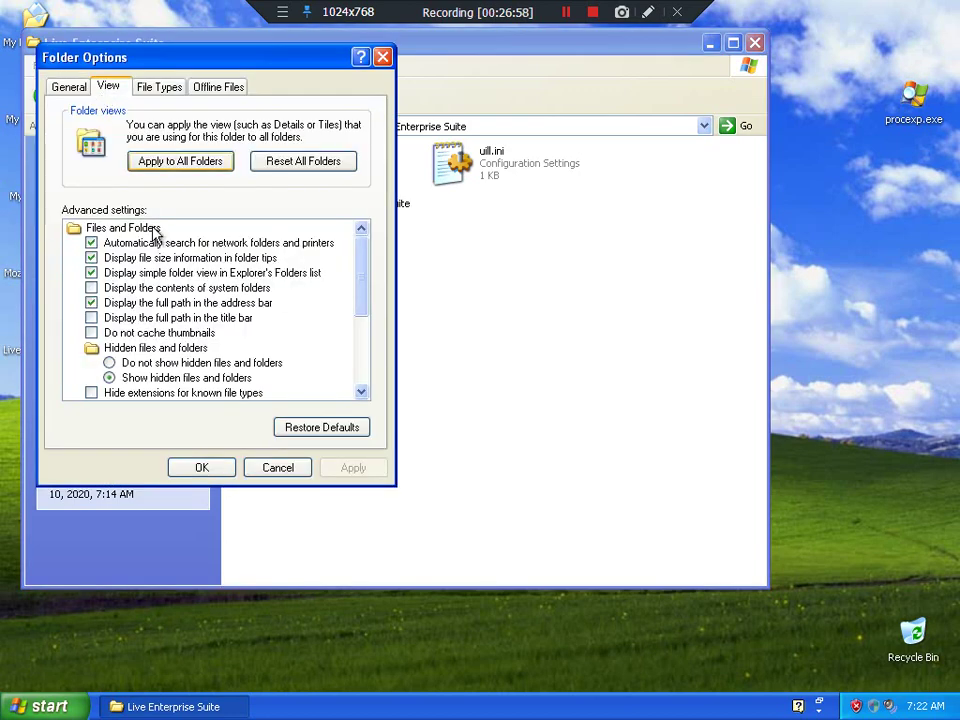
left_click_drag(368, 307, 344, 337)
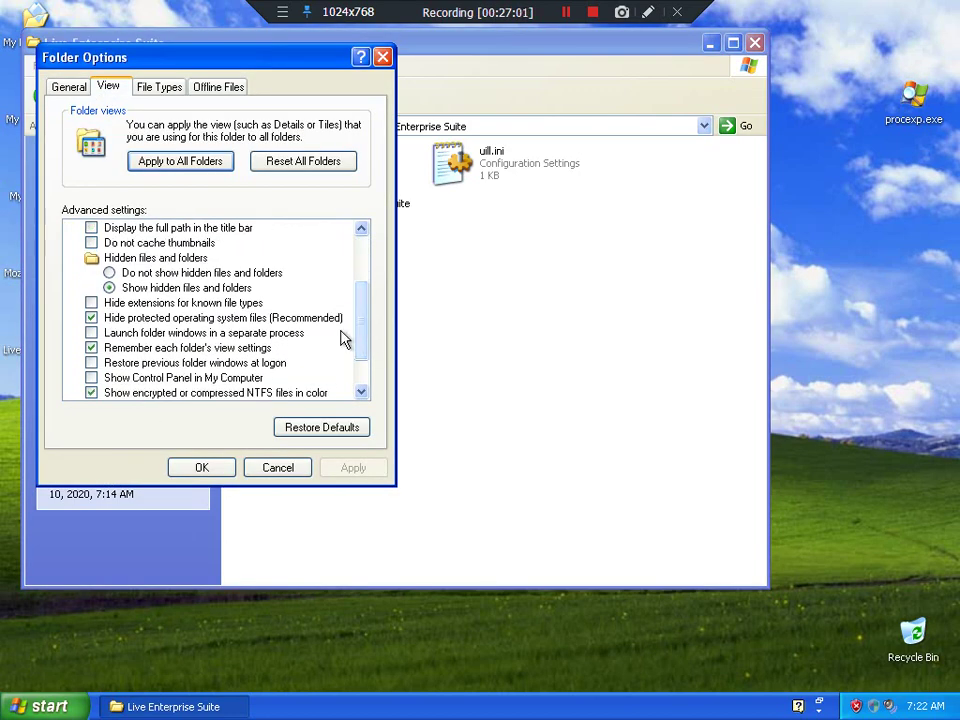
left_click(190, 319)
left_click(438, 419)
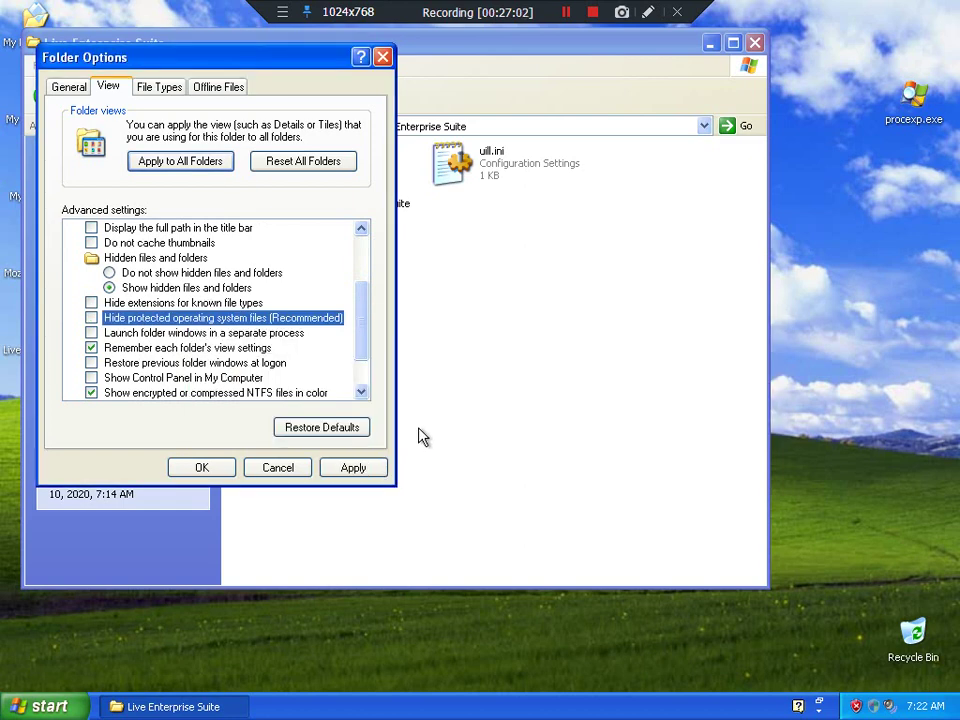
left_click(352, 467)
left_click(202, 467)
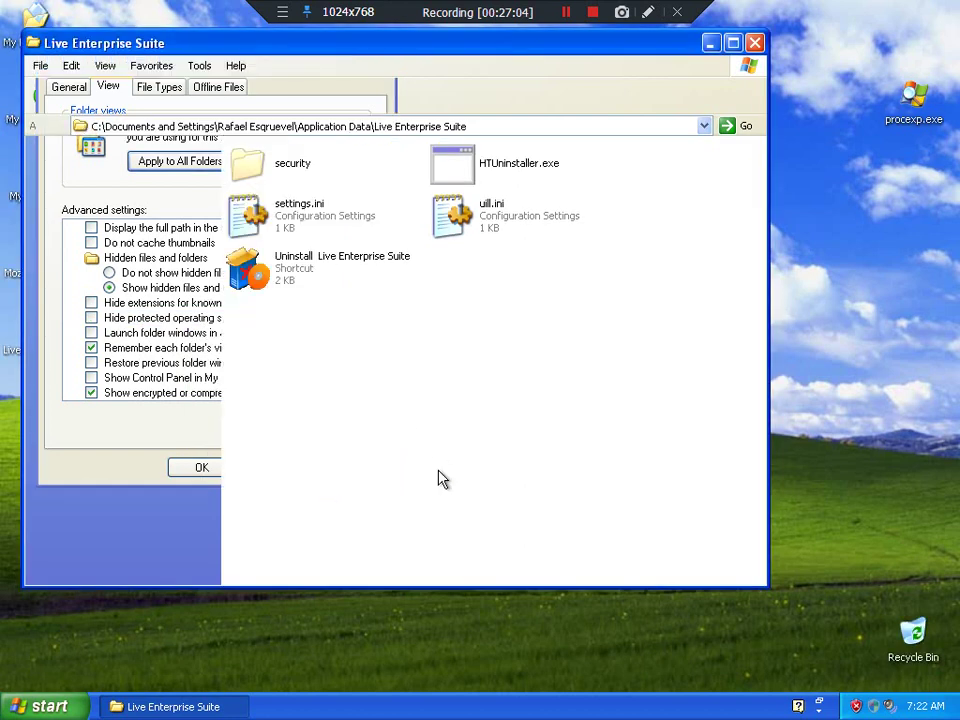
Step: Navigate from the profile folder into Local Settings\Application Data\Microsoft\Internet Explorer
left_click(160, 95)
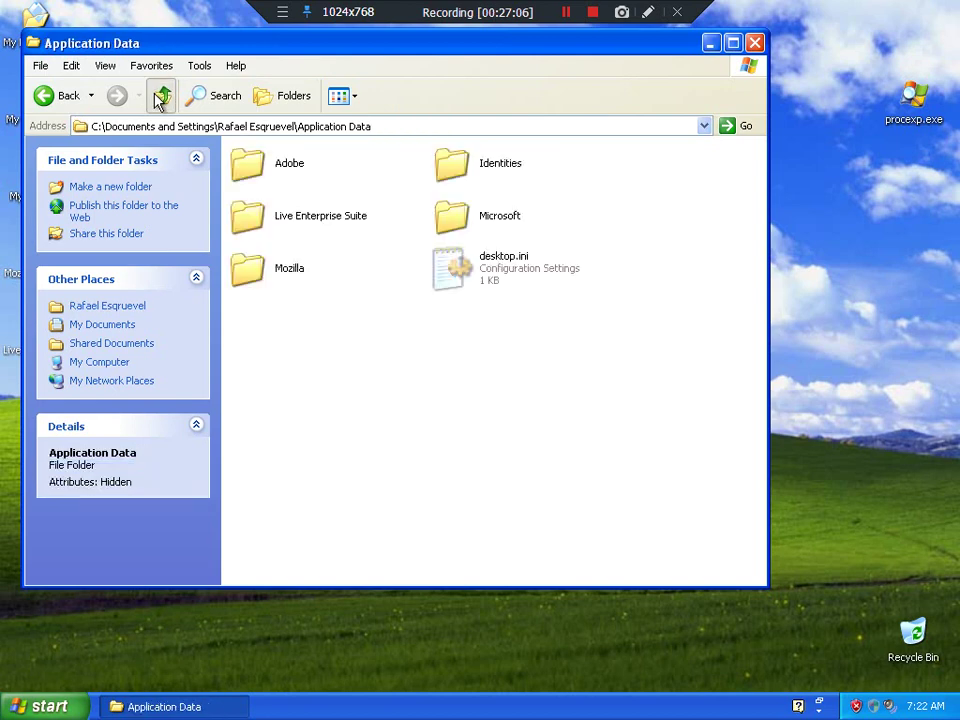
left_click(160, 95)
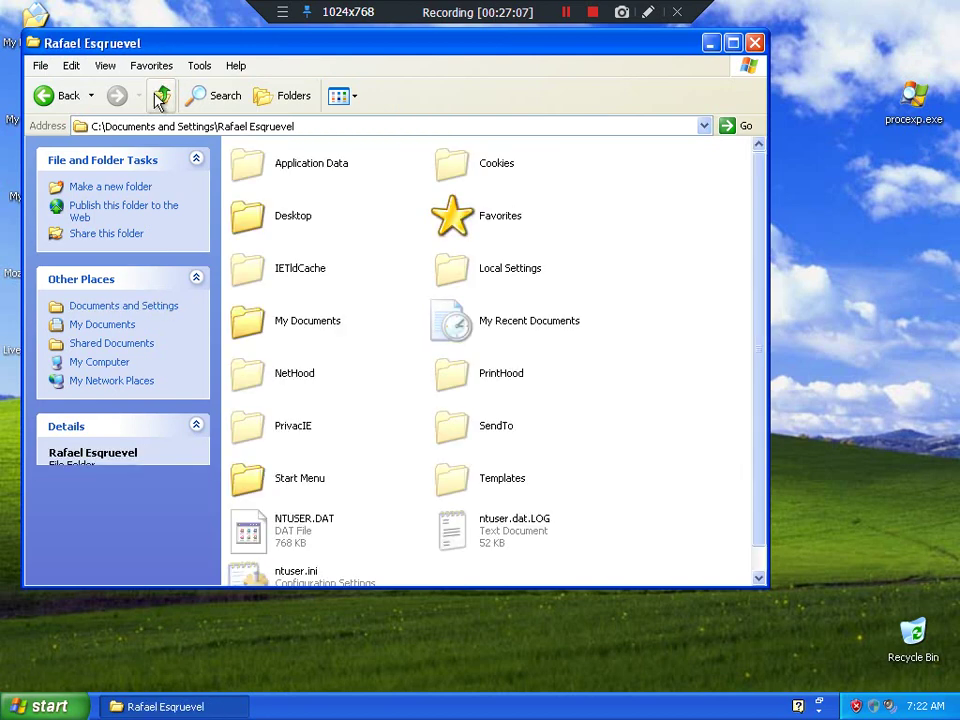
left_click(506, 280)
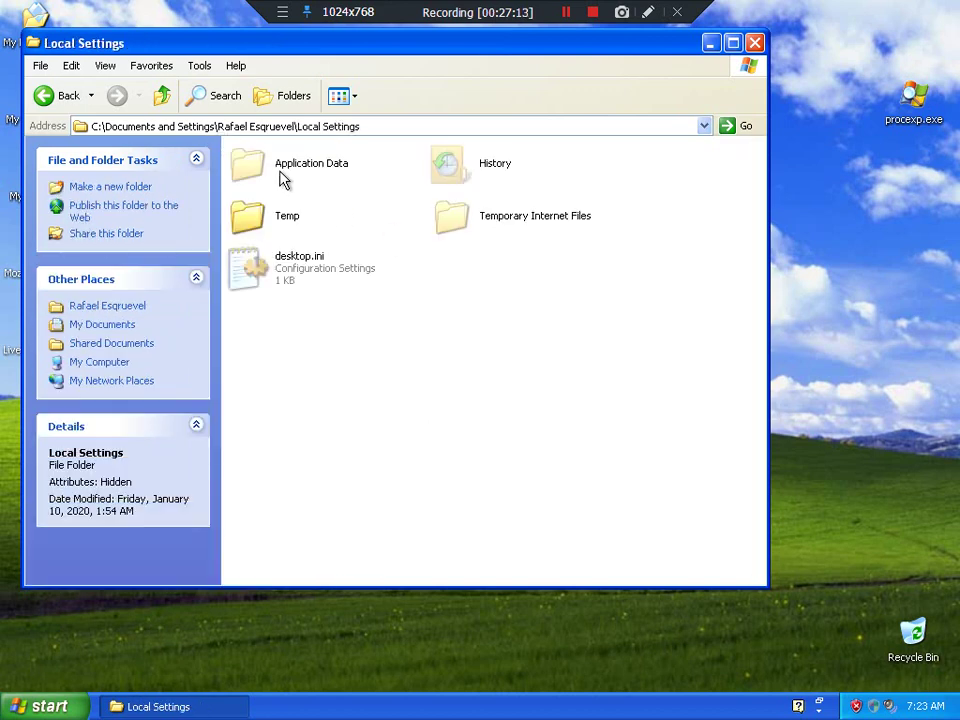
double_click(279, 180)
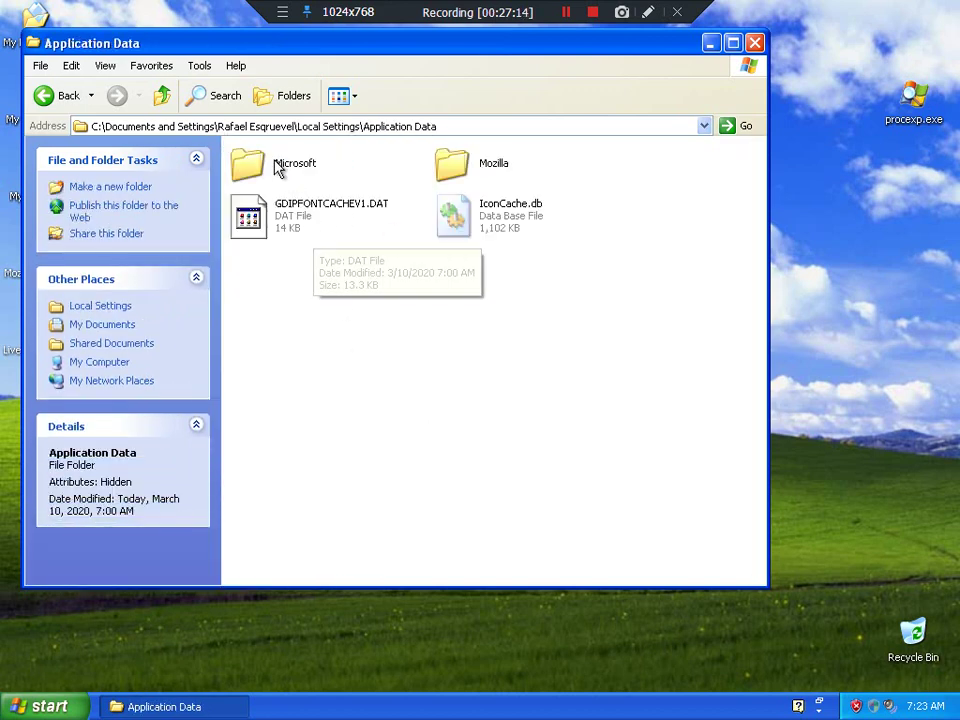
double_click(270, 165)
double_click(274, 270)
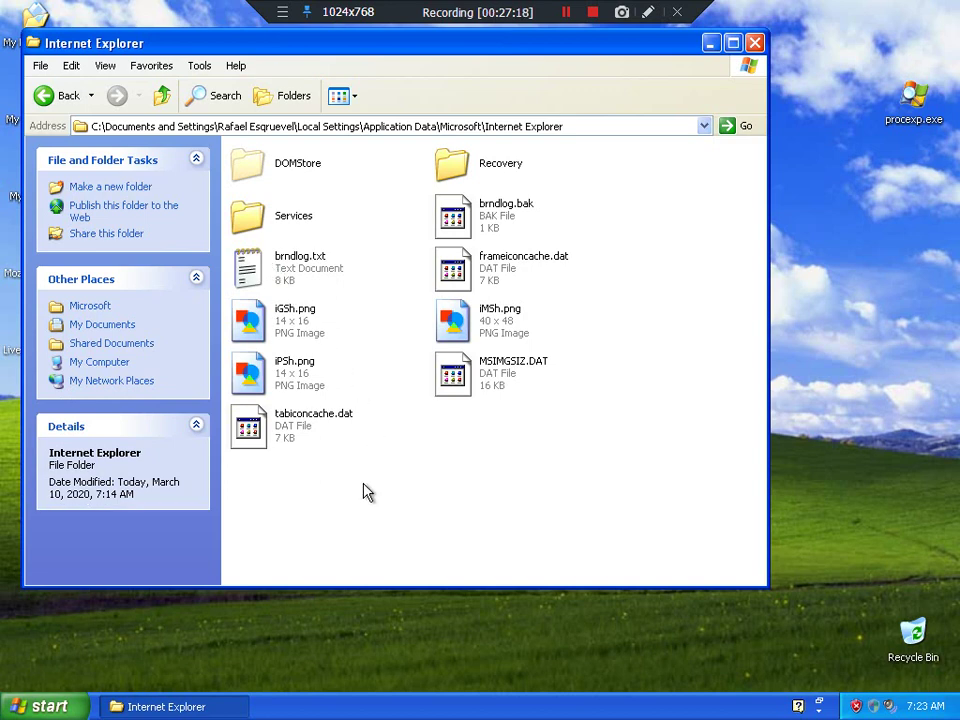
Step: Inspect the iGSh.png, iPSh.png and iMSh.png icon files, then select brndlog.txt
left_click(292, 328)
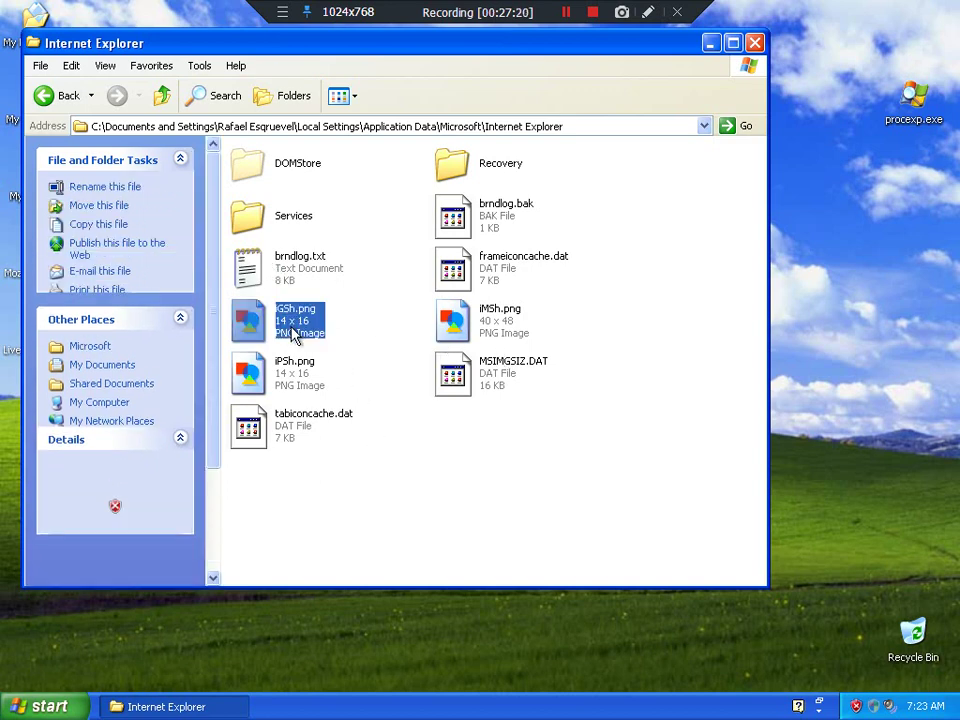
left_click(378, 519)
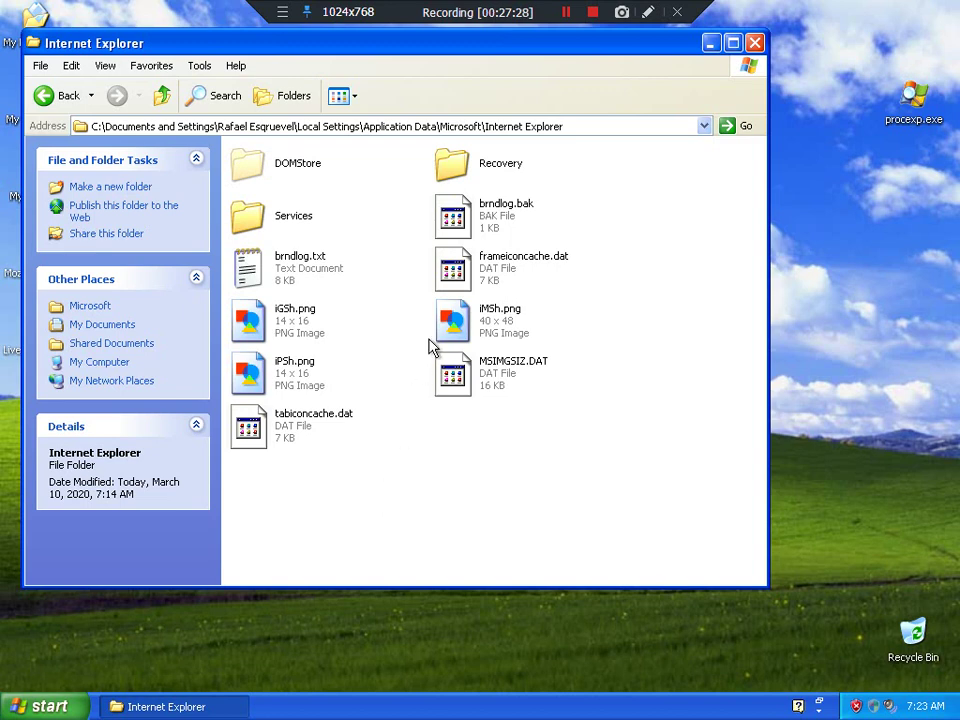
mouse_move(432, 346)
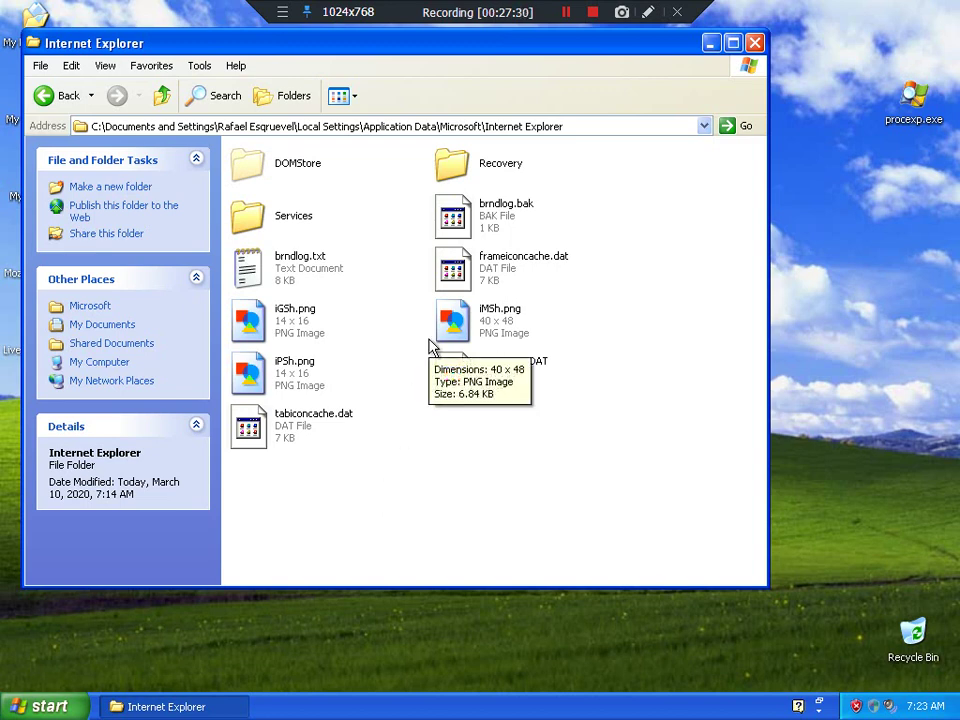
left_click(452, 320)
left_click(285, 370)
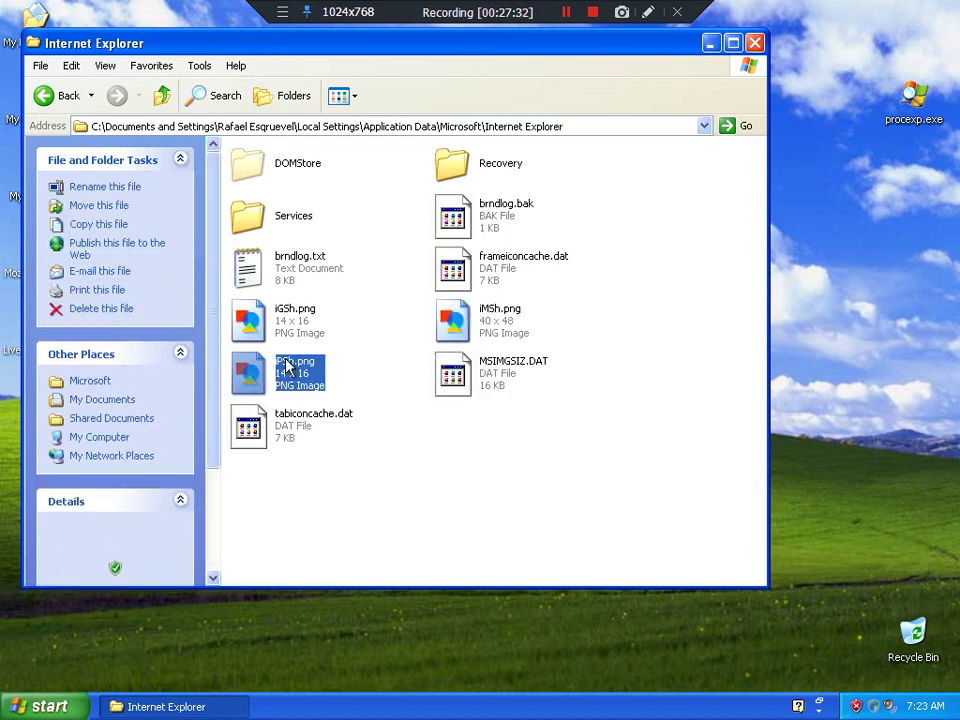
left_click(296, 331)
left_click(497, 302)
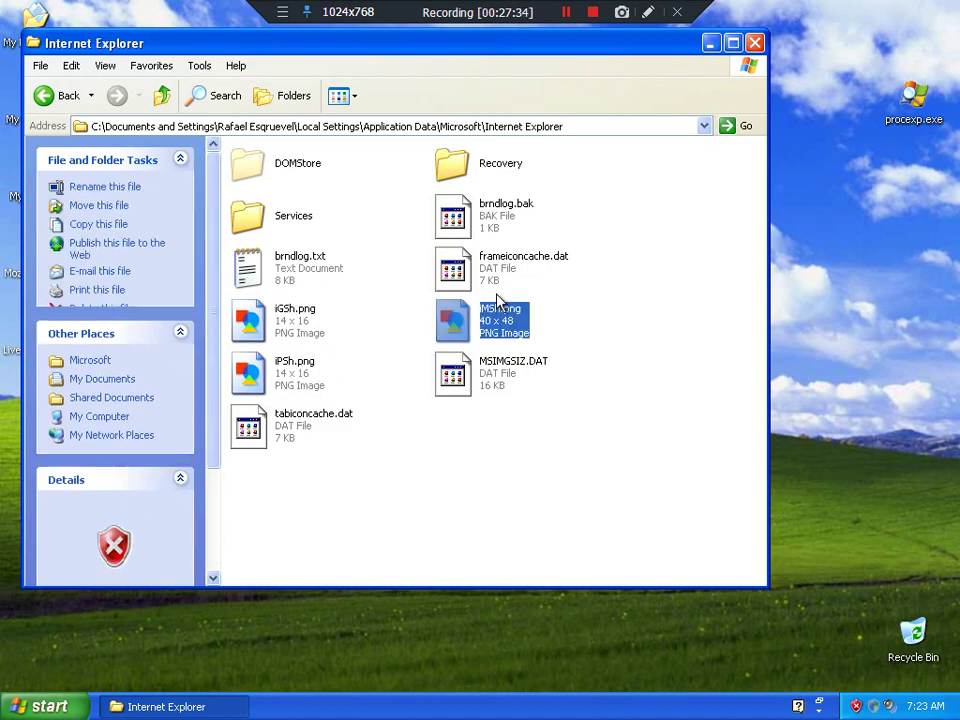
left_click(617, 326)
left_click(325, 278)
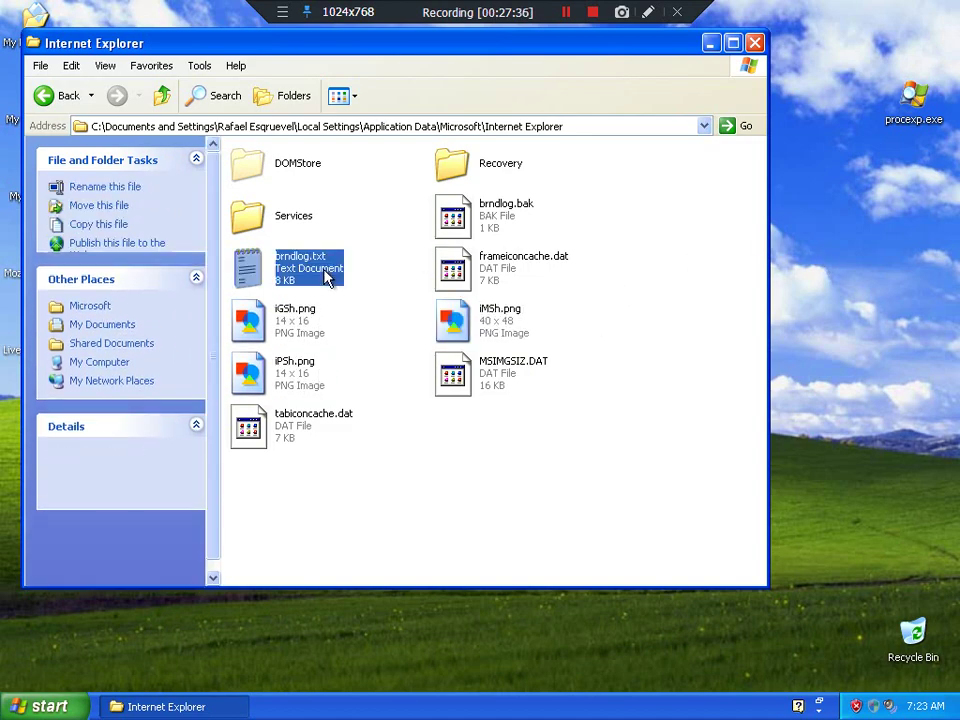
Step: Open brndlog.txt in Notepad and scroll through the log
double_click(325, 278)
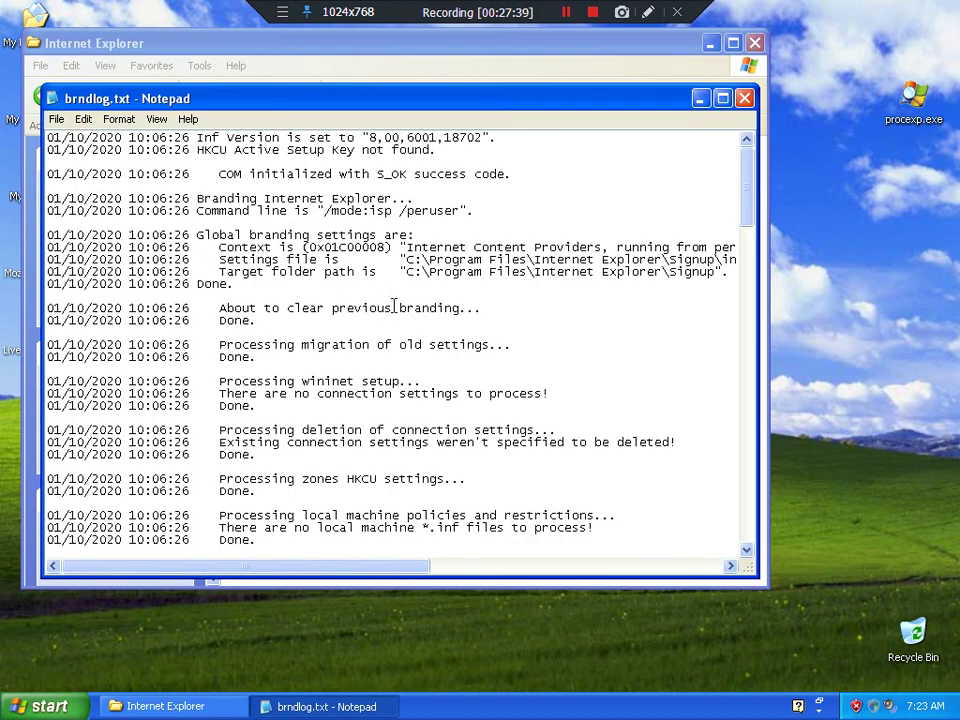
scroll(393, 306, "down", 6)
left_click_drag(291, 107, 388, 322)
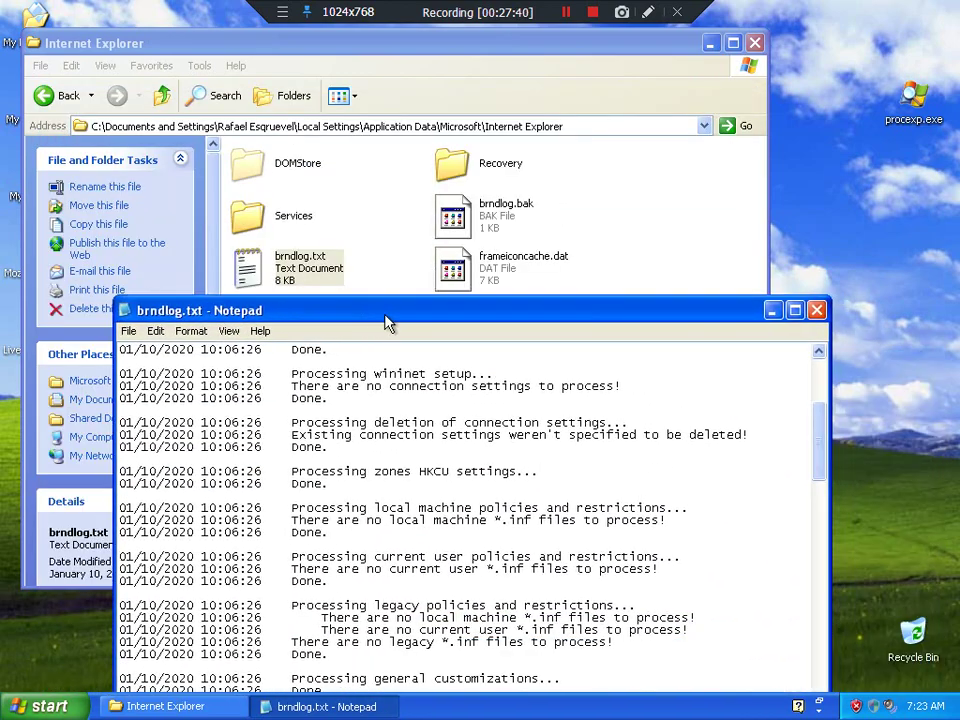
left_click(452, 268)
Step: View frameiconcache.dat, tabiconcache.dat and brndlog.bak by dragging them into Notepad
left_click_drag(452, 268, 450, 450)
mouse_move(600, 200)
left_mouse_down()
mouse_move(467, 444)
mouse_move(540, 245)
mouse_move(600, 200)
left_mouse_up()
left_click_drag(311, 414, 347, 645)
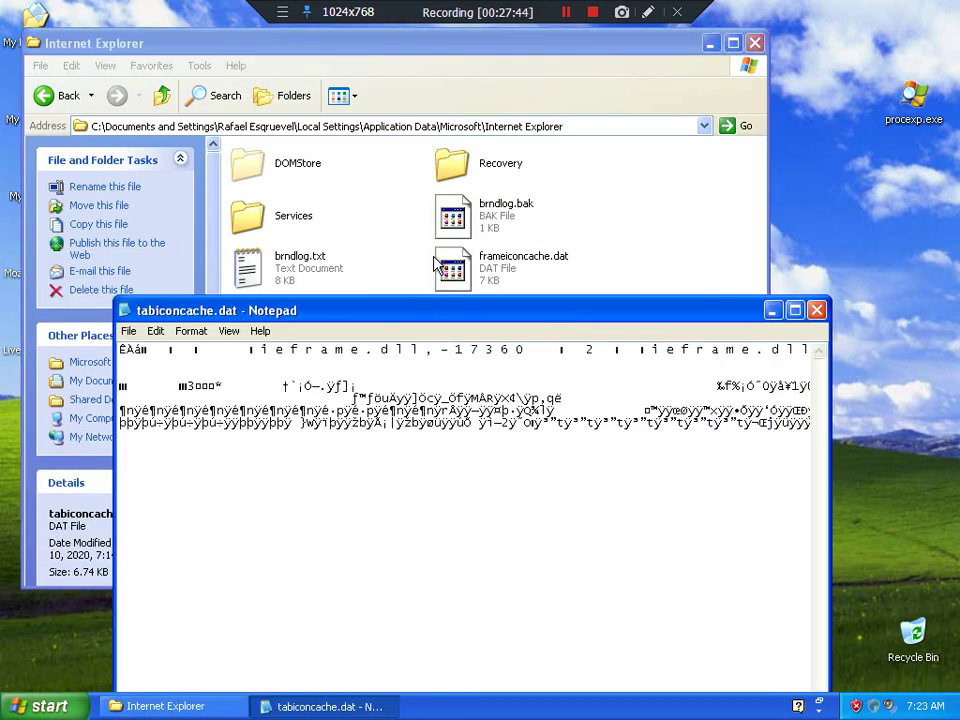
left_click_drag(437, 265, 489, 429)
left_click_drag(489, 231, 450, 446)
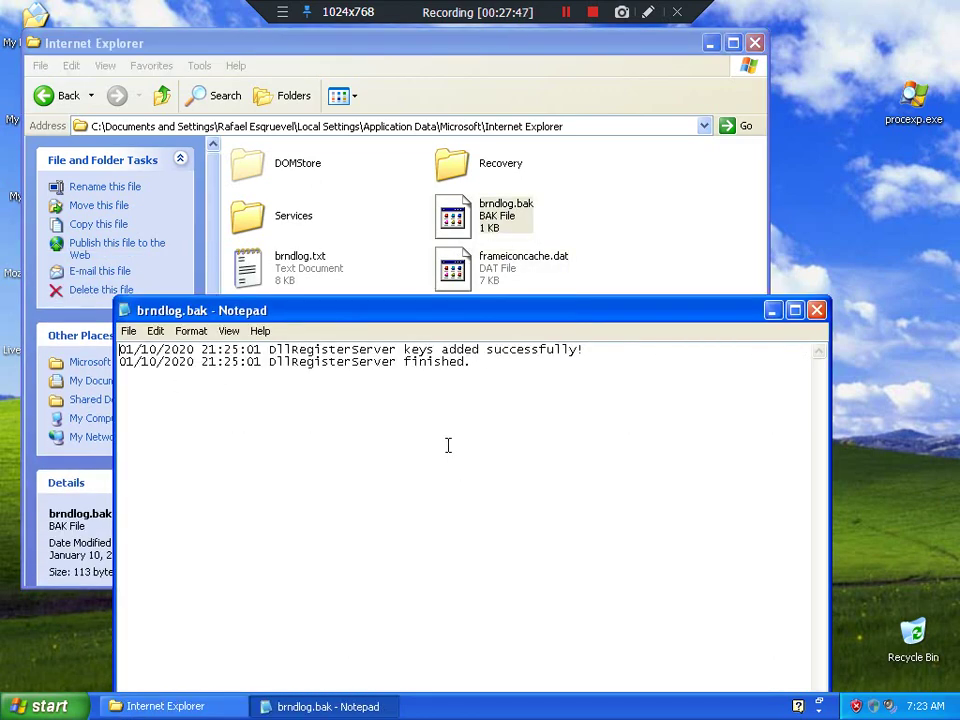
Step: View MSIMGSIZ.DAT's binary contents in Notepad, then open the DOMStore folder
left_click(606, 264)
left_click(480, 604)
left_click(563, 253)
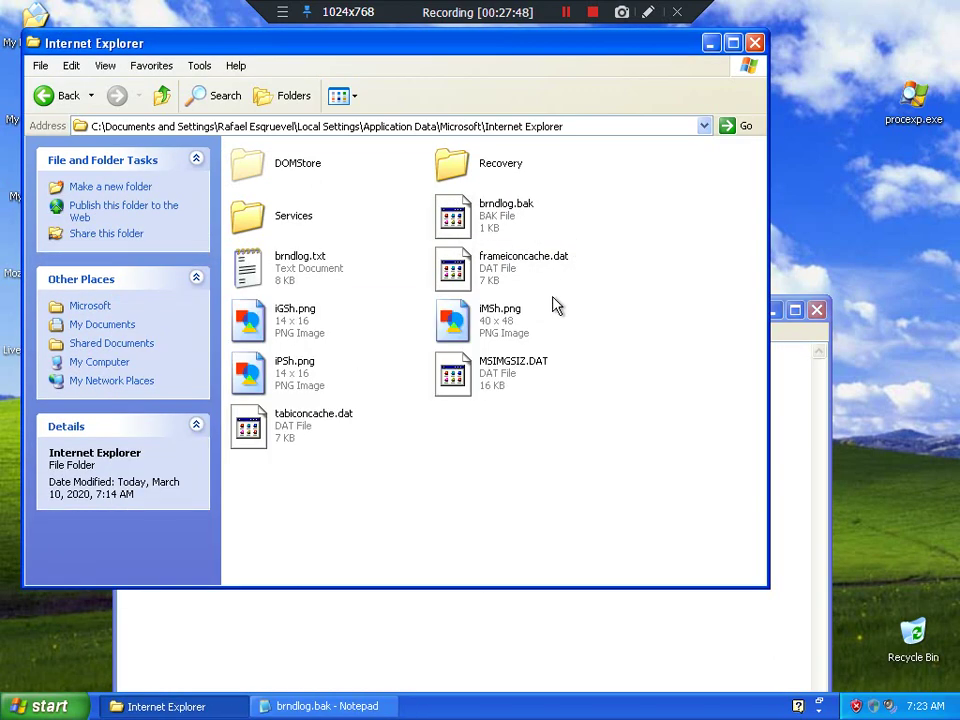
left_click_drag(508, 377, 375, 596)
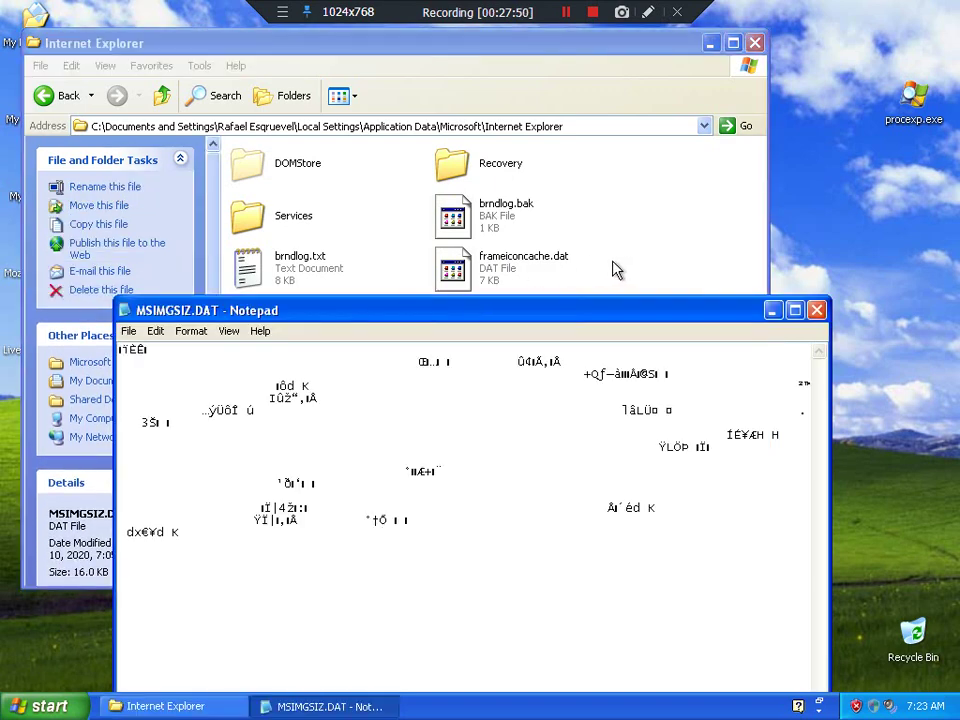
left_click(615, 270)
double_click(268, 163)
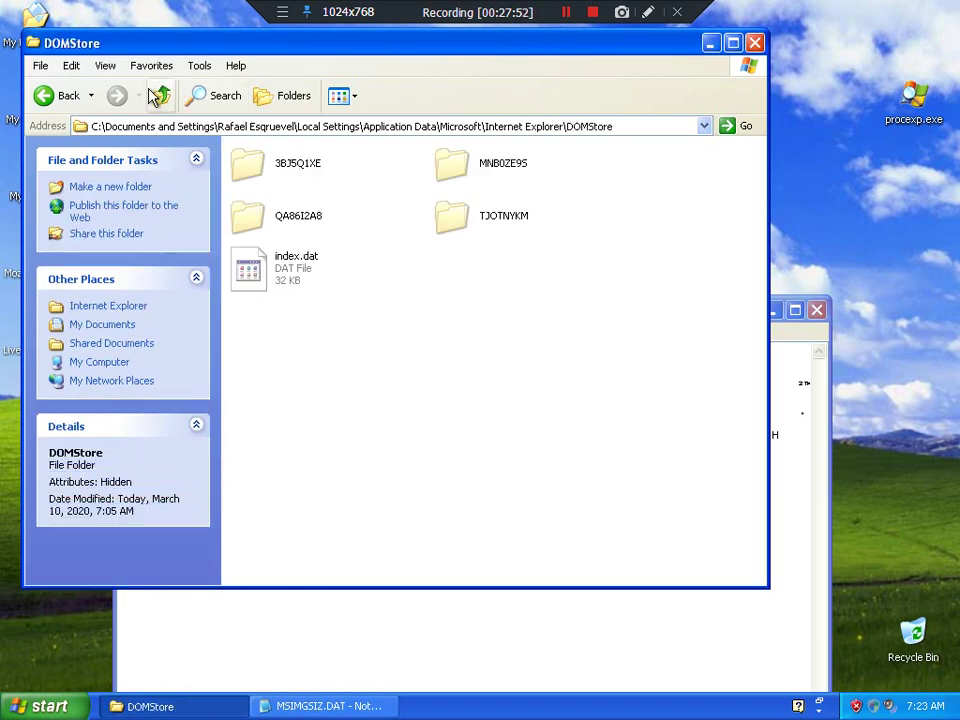
Step: Check the Services and Recovery\Active subfolders, then go back up to Microsoft
left_click(160, 95)
double_click(265, 210)
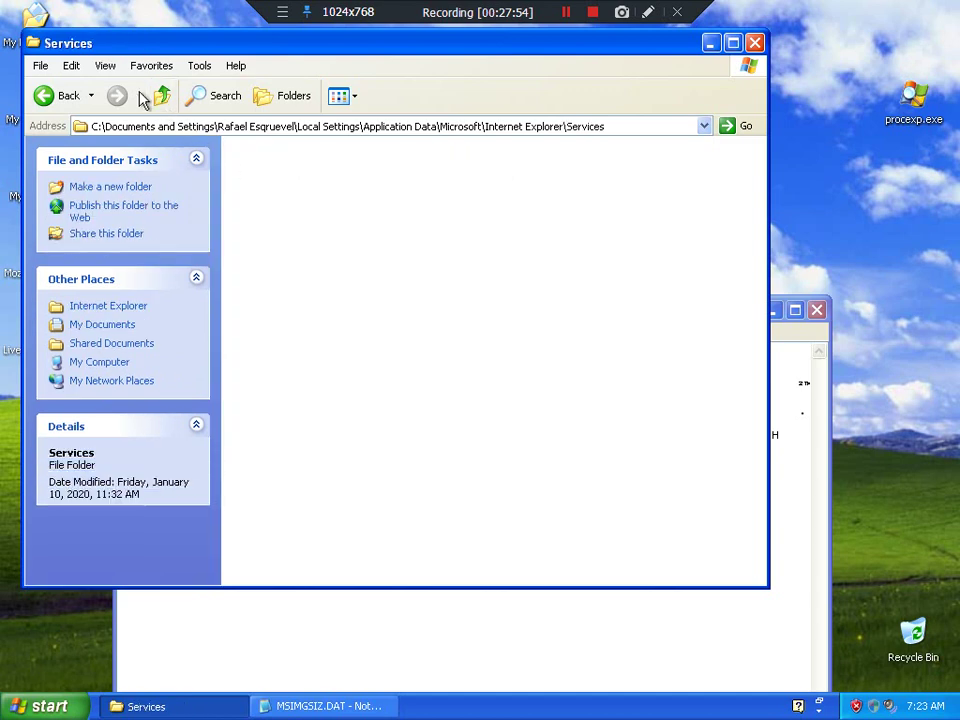
left_click(160, 95)
double_click(455, 160)
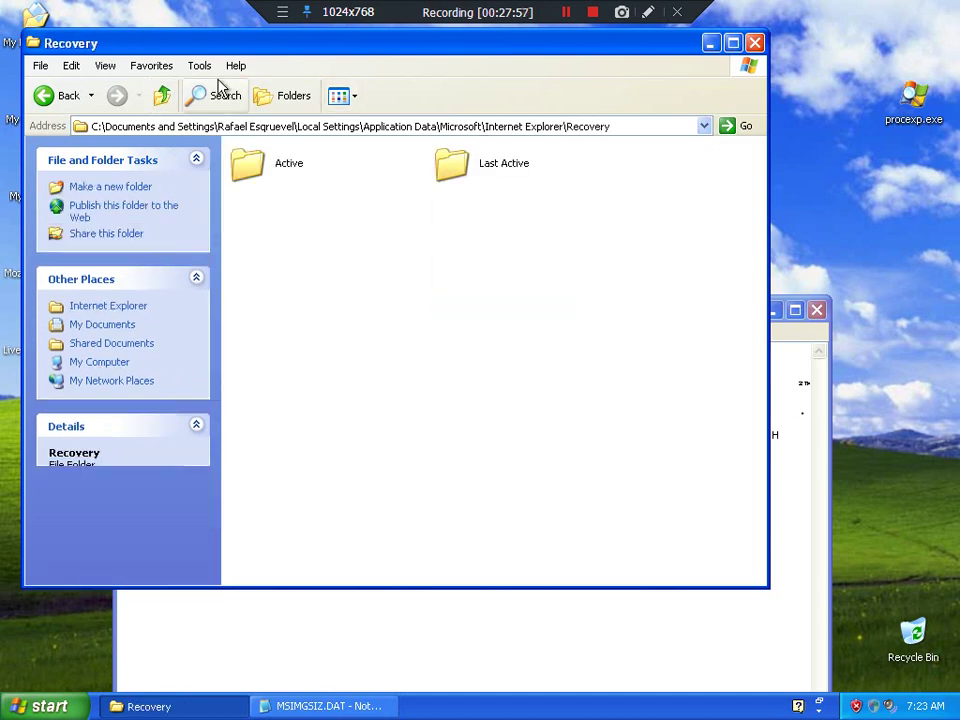
double_click(248, 163)
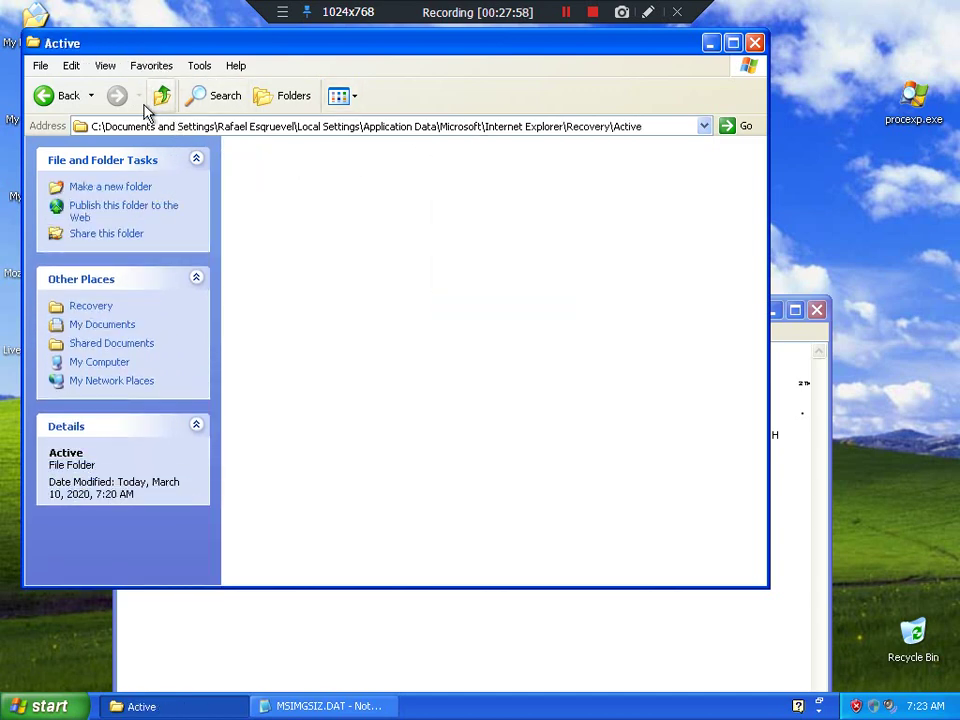
left_click(160, 95)
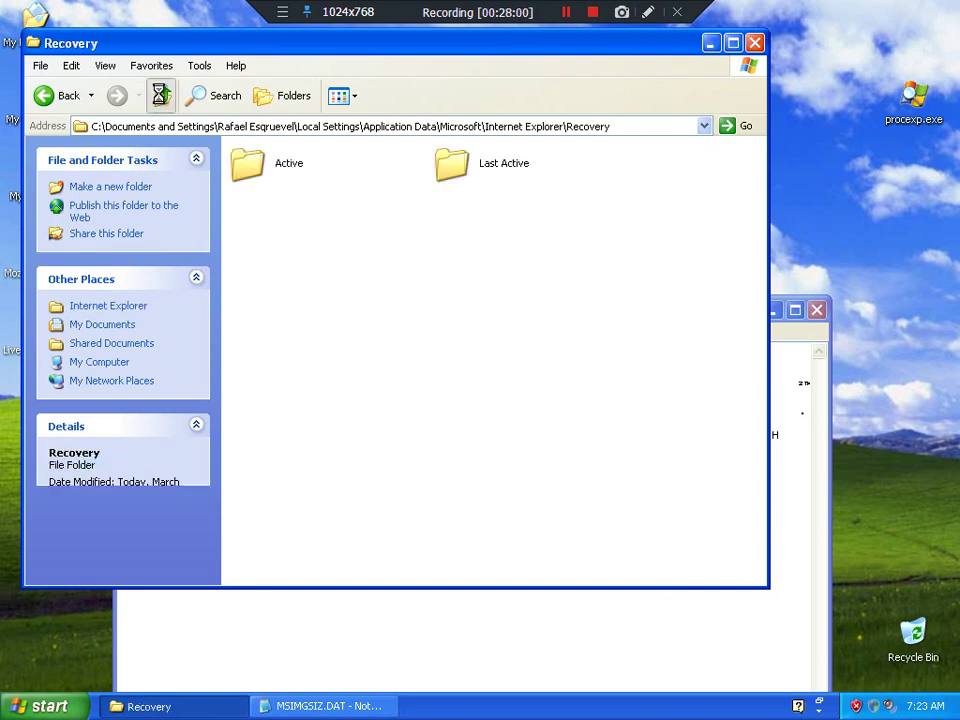
left_click(160, 95)
left_click(160, 95)
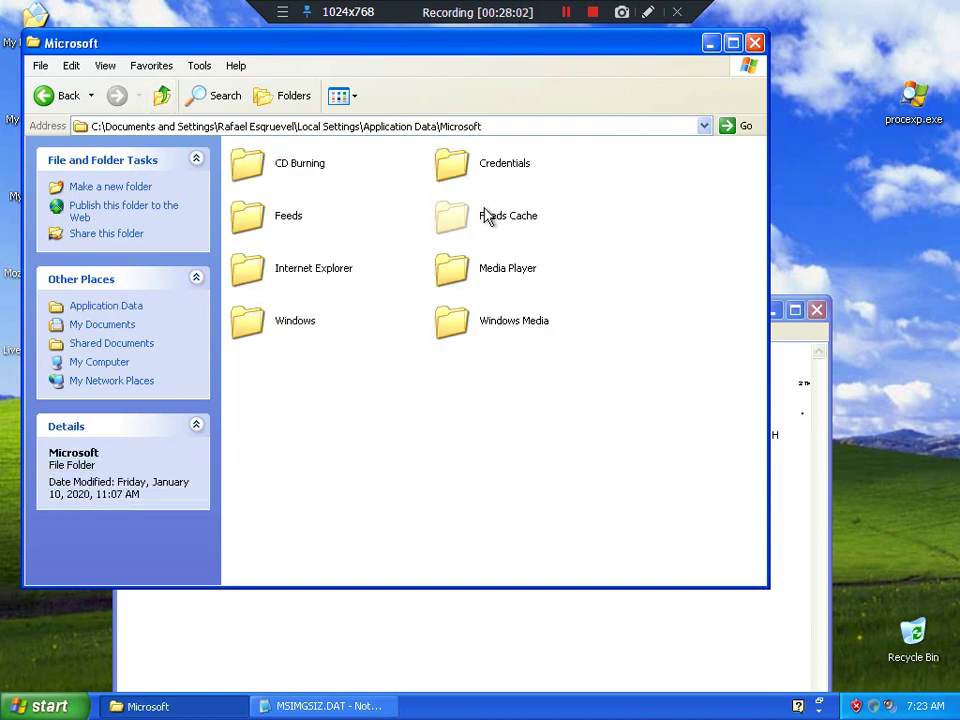
Step: Peek into roaming Application Data\Microsoft\Internet Explorer, then open the Live Enterprise Suite folder
left_click(160, 97)
left_click(160, 97)
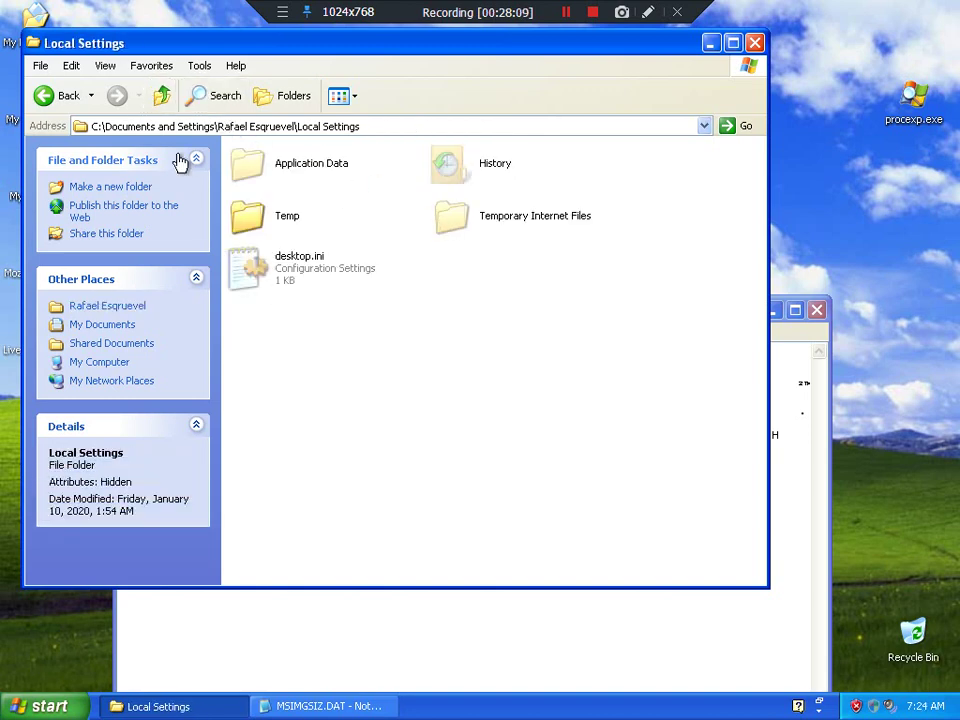
left_click(160, 95)
double_click(278, 168)
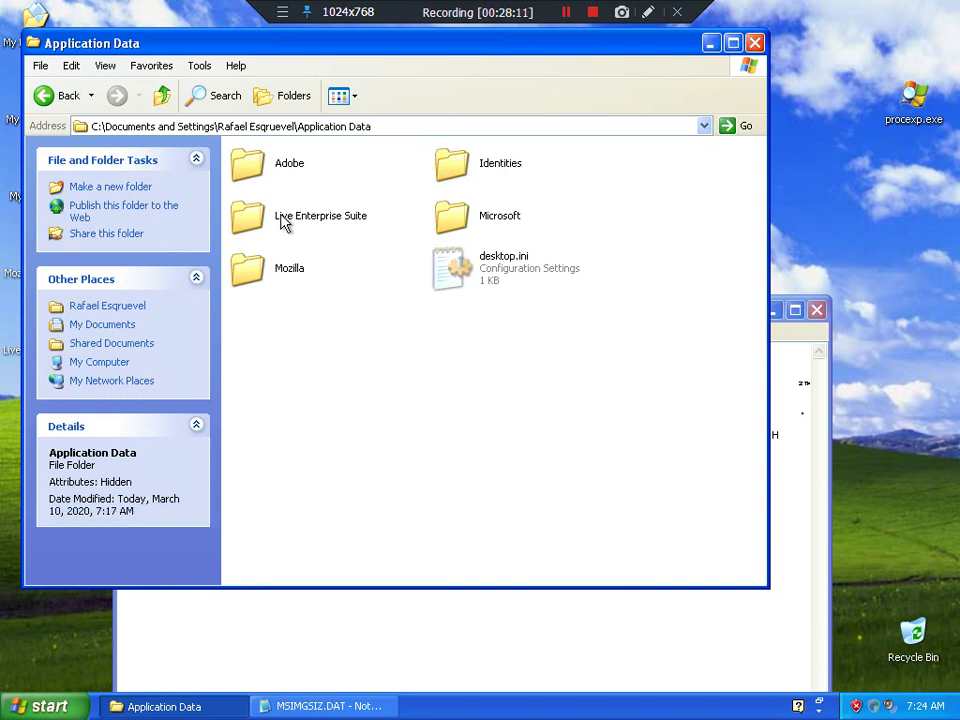
double_click(487, 217)
double_click(304, 230)
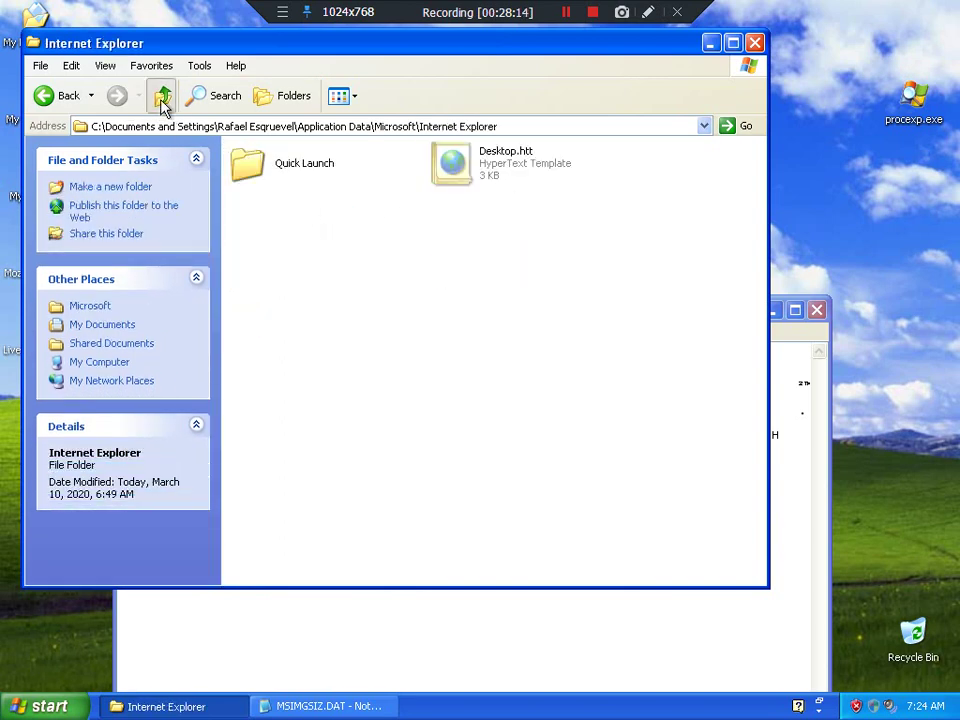
left_click(160, 95)
key("BackSpace")
double_click(291, 219)
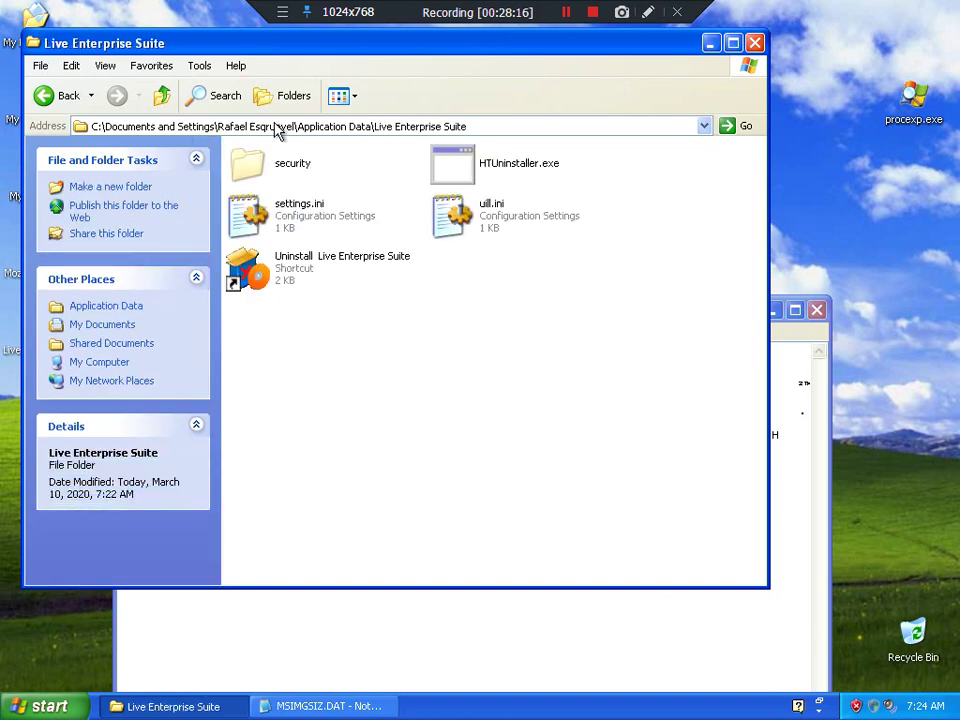
Step: View settings.ini and uill.ini in Notepad
left_click_drag(335, 208, 289, 631)
left_click_drag(453, 215, 299, 480)
left_click_drag(278, 230, 284, 488)
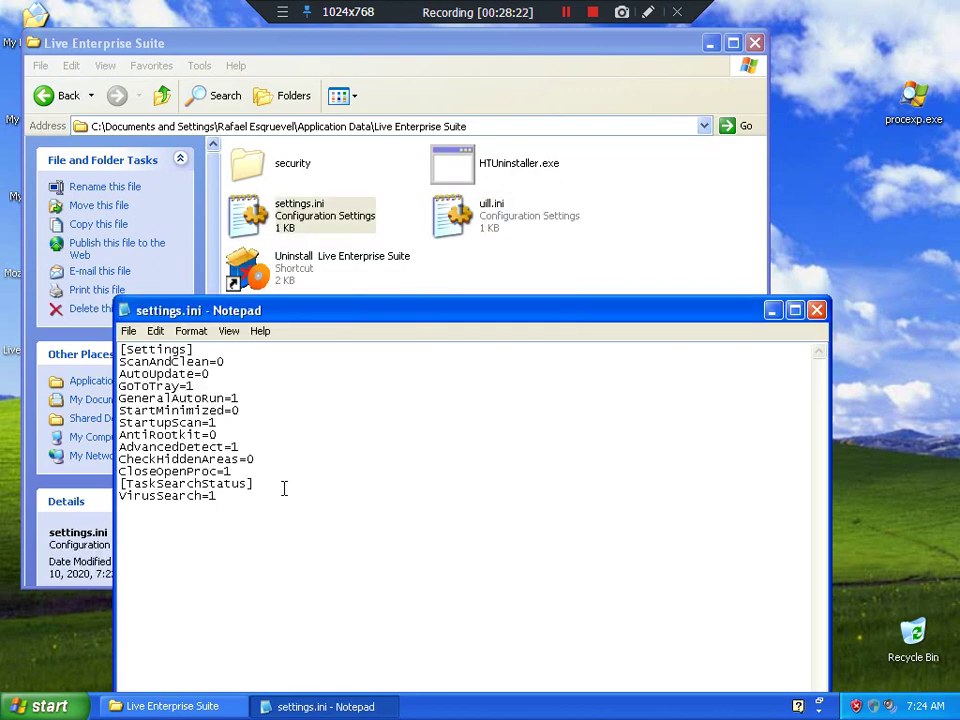
Step: Open the security folder and view time.txt, pb.dll, secur.urls and cfg.cfg in Notepad
double_click(287, 176)
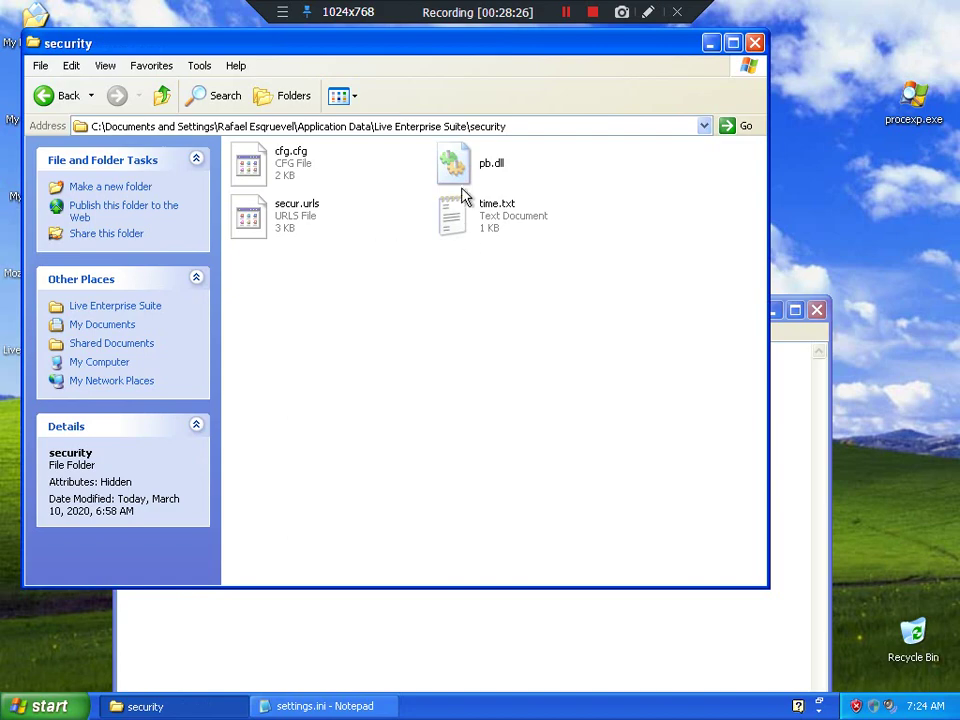
left_click_drag(453, 212, 251, 632)
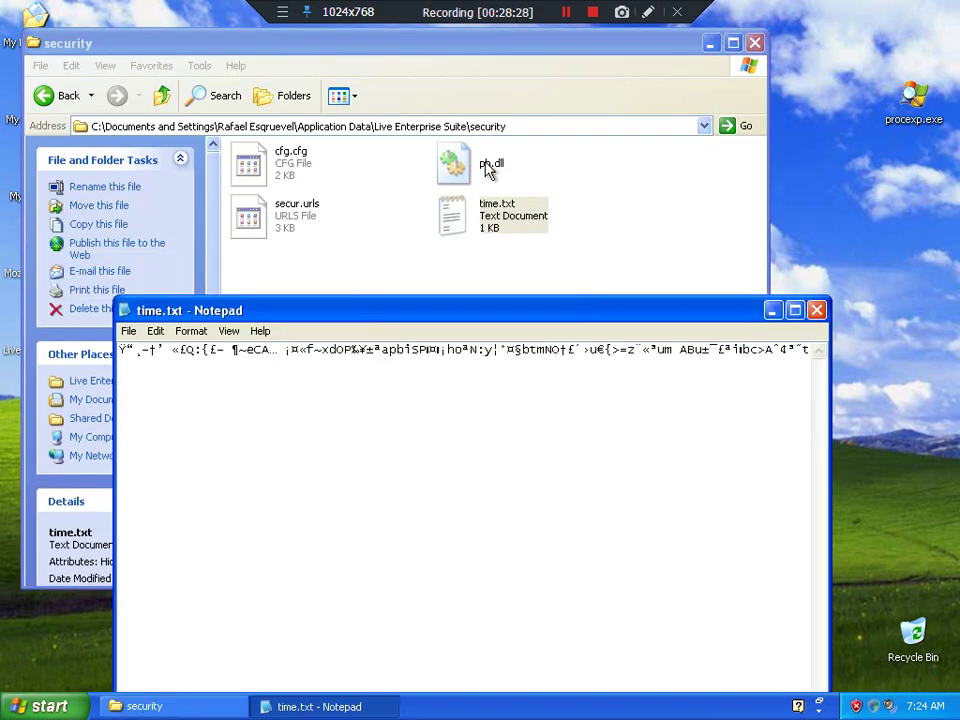
left_click_drag(487, 170, 306, 476)
left_click_drag(280, 215, 270, 566)
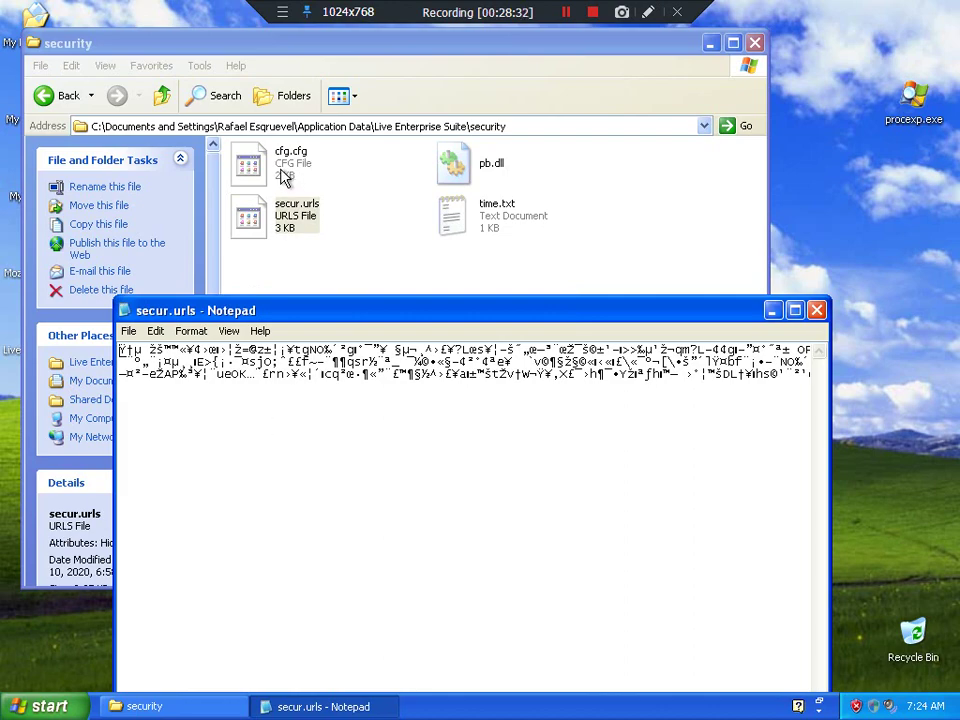
left_click_drag(283, 177, 167, 152)
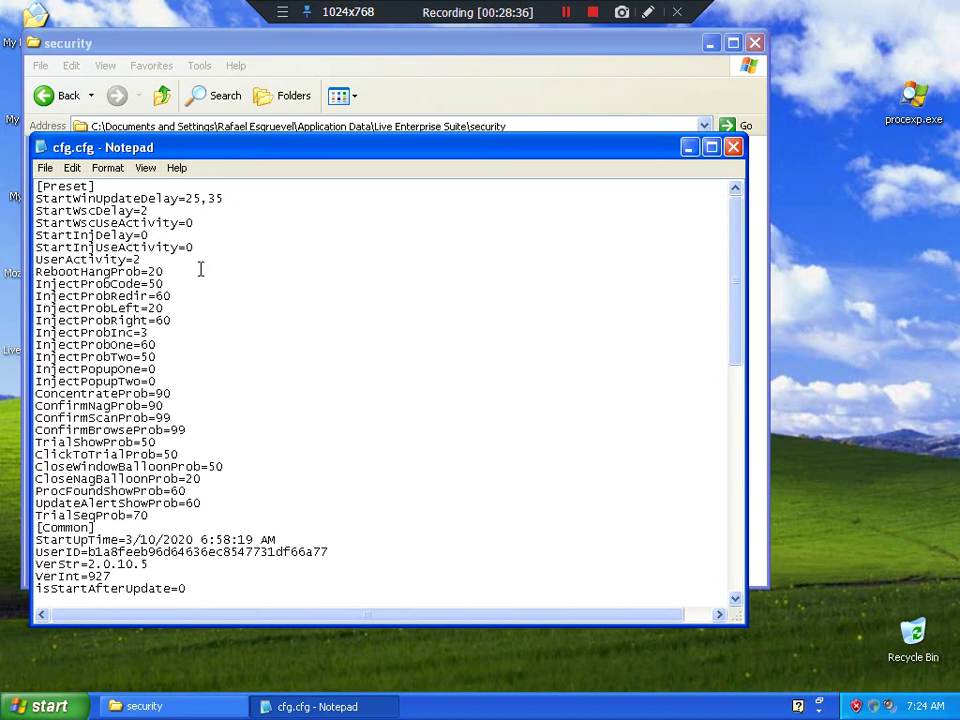
Step: Read through cfg.cfg's [Preset] and [Common] settings, then minimize the security folder window
left_click(220, 340)
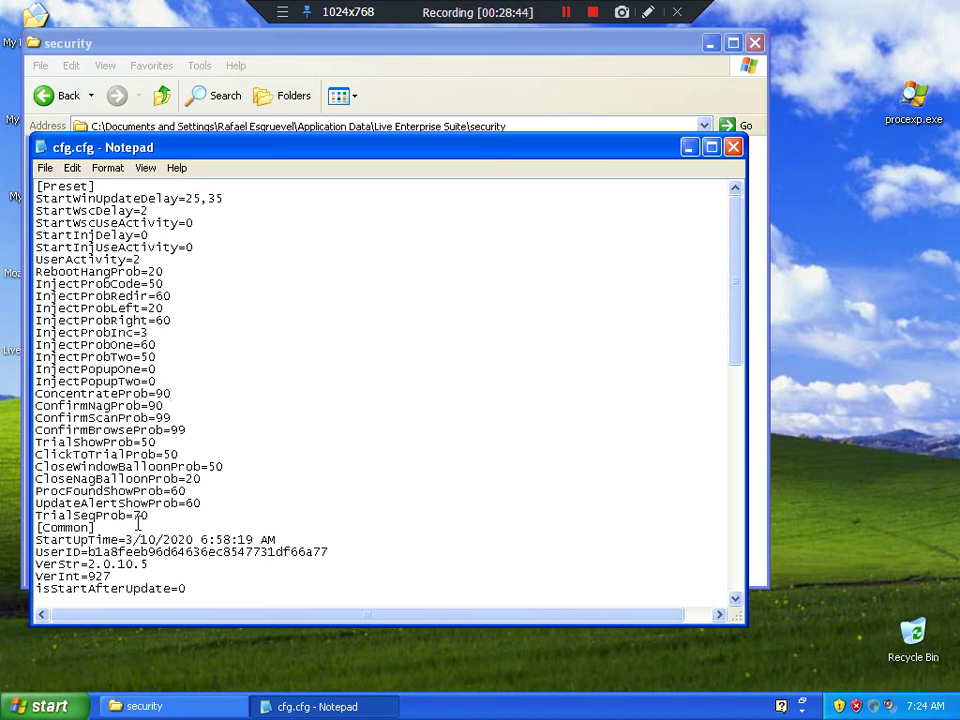
scroll(238, 481, "down", 2)
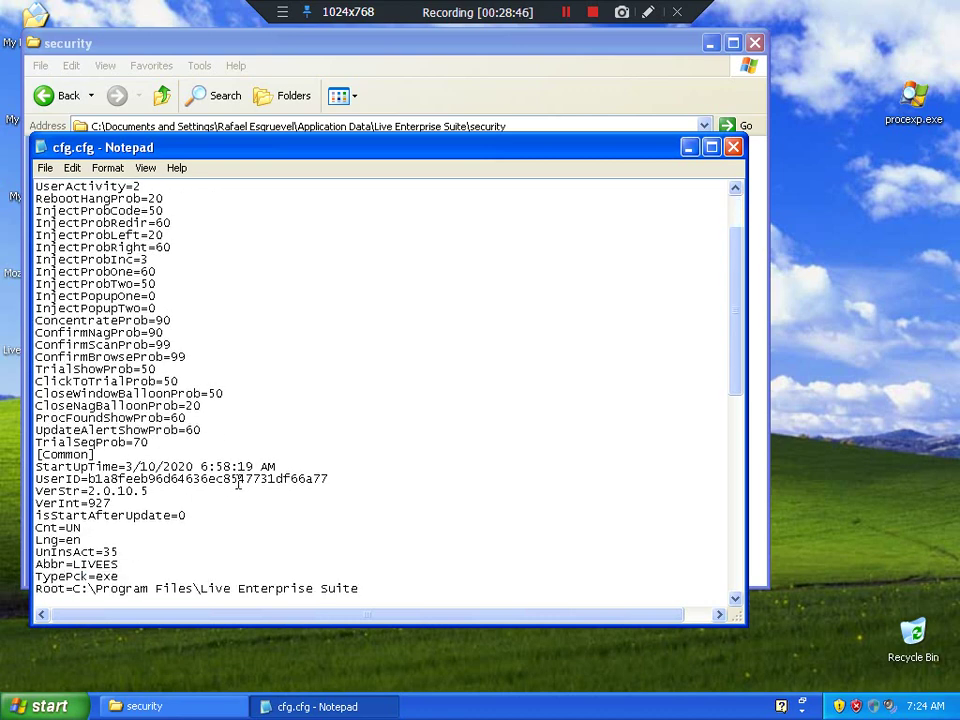
scroll(238, 502, "down", 4)
scroll(238, 505, "down", 4)
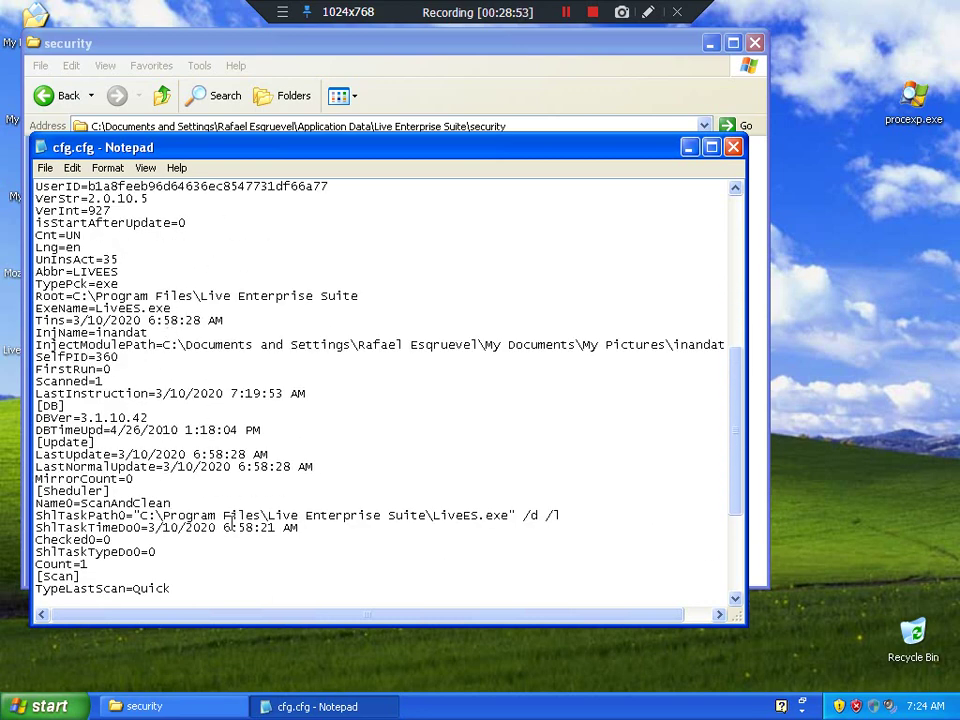
mouse_move(246, 616)
left_mouse_down()
mouse_move(420, 611)
mouse_move(253, 626)
left_mouse_up()
scroll(162, 466, "down", 5)
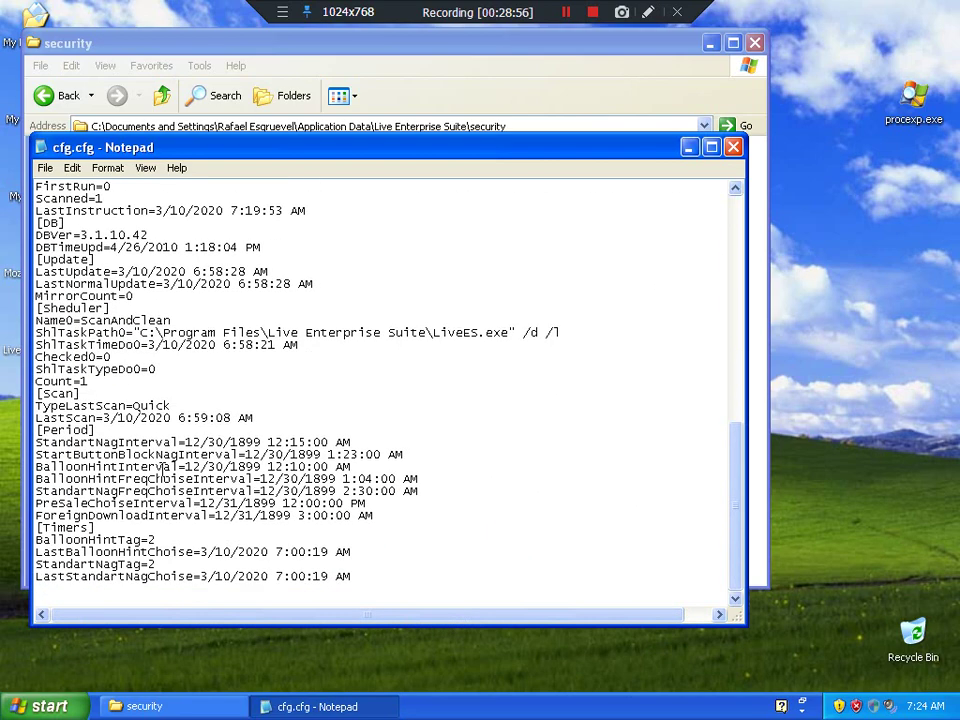
scroll(162, 466, "up", 4)
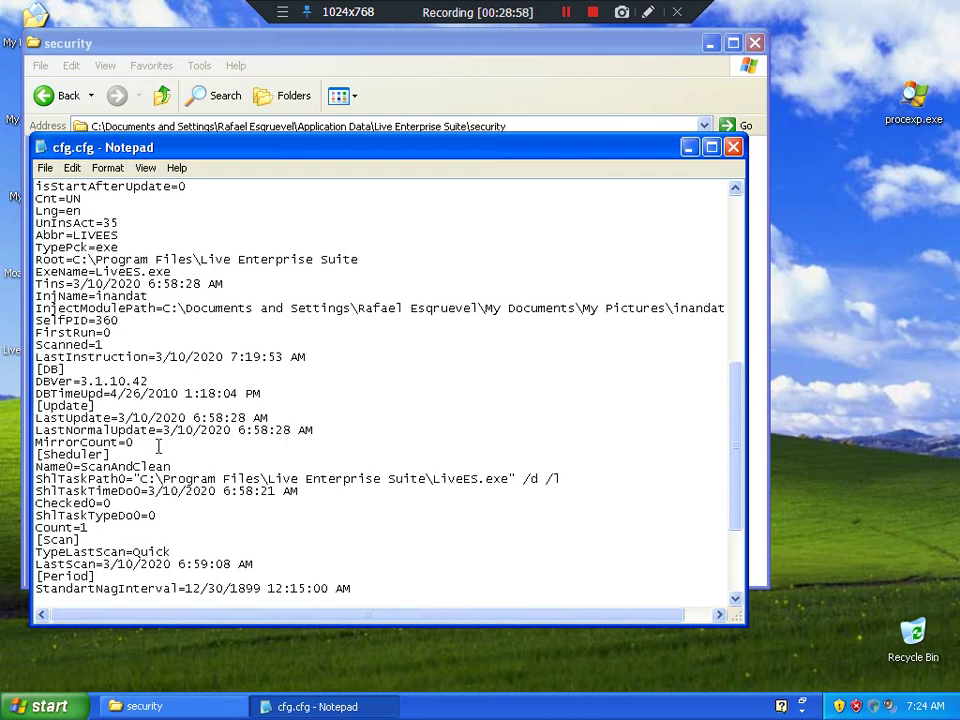
scroll(158, 446, "up", 11)
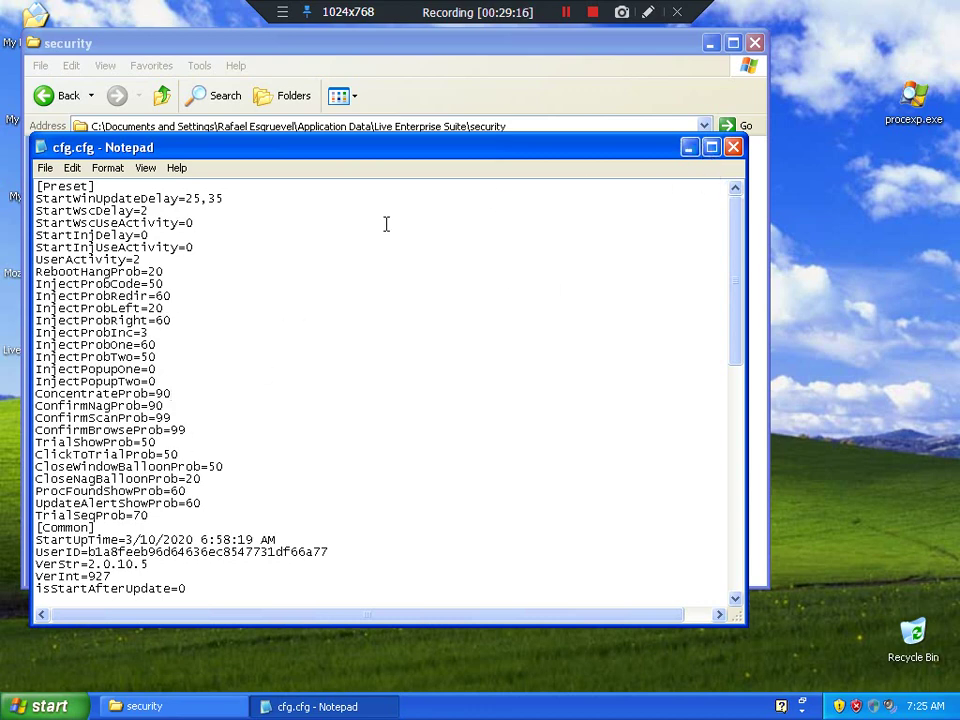
left_click(630, 97)
left_click(710, 43)
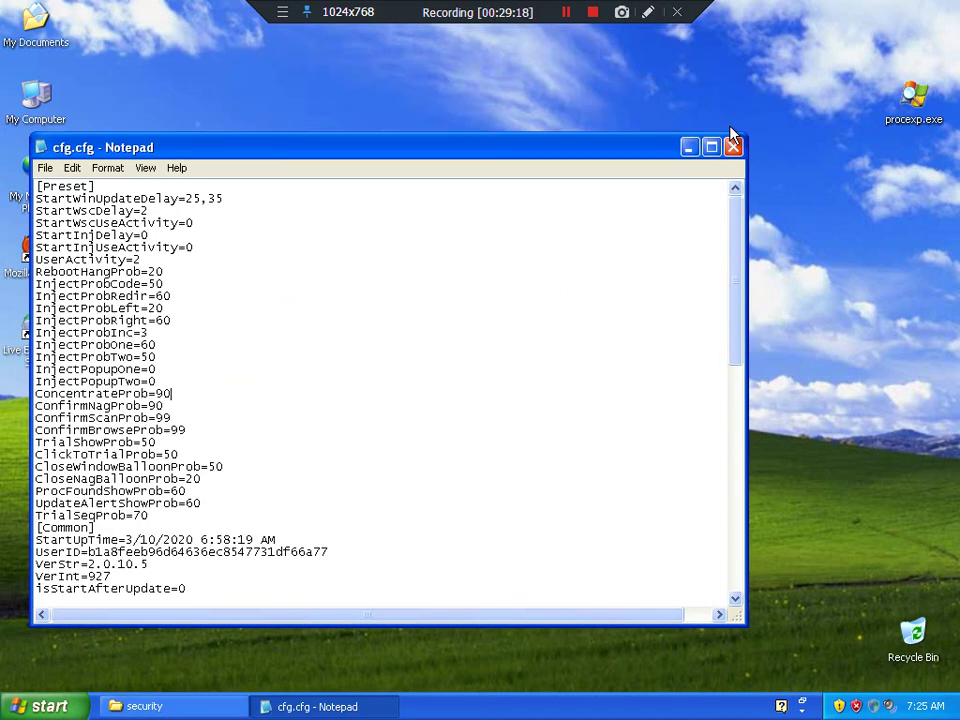
Step: Minimize Notepad, install the fake critical update, then close registration and confirm continuing unprotected
left_click(690, 149)
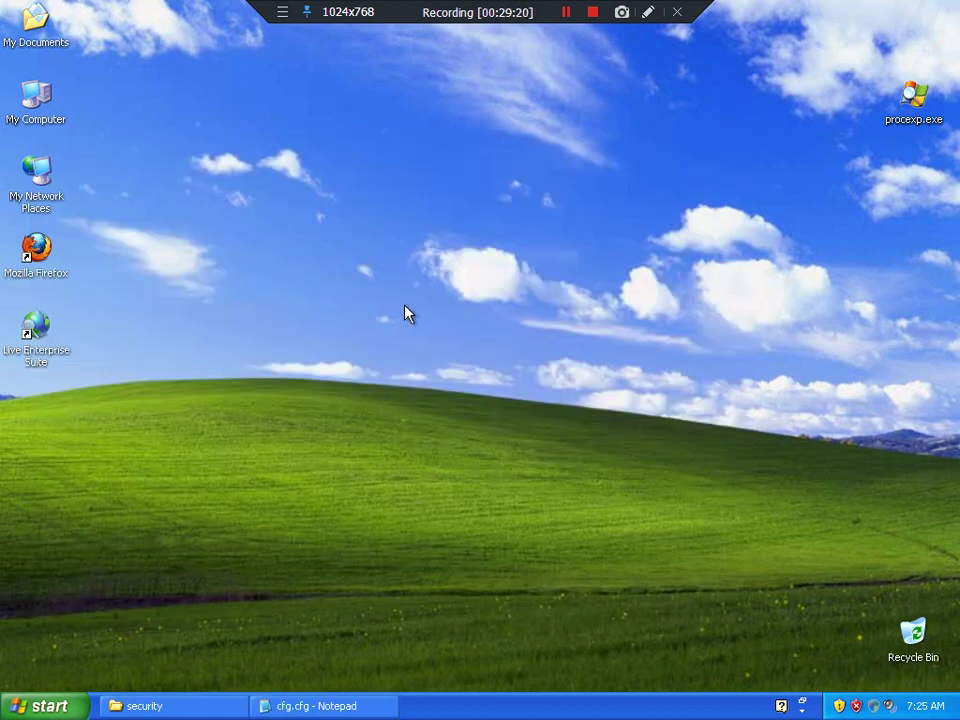
left_click(839, 706)
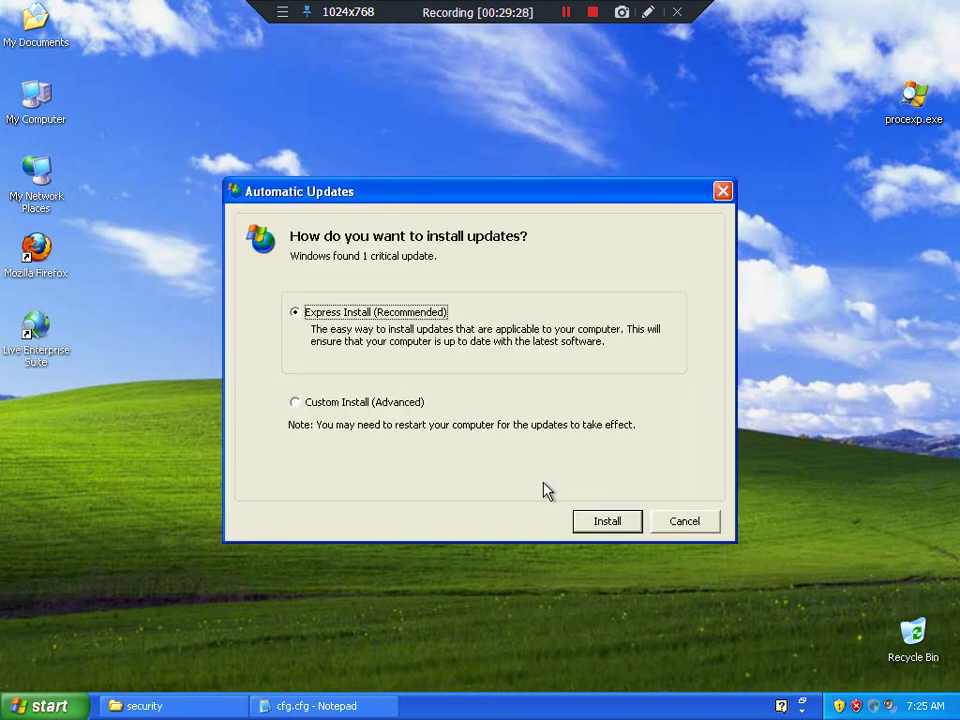
left_click(598, 528)
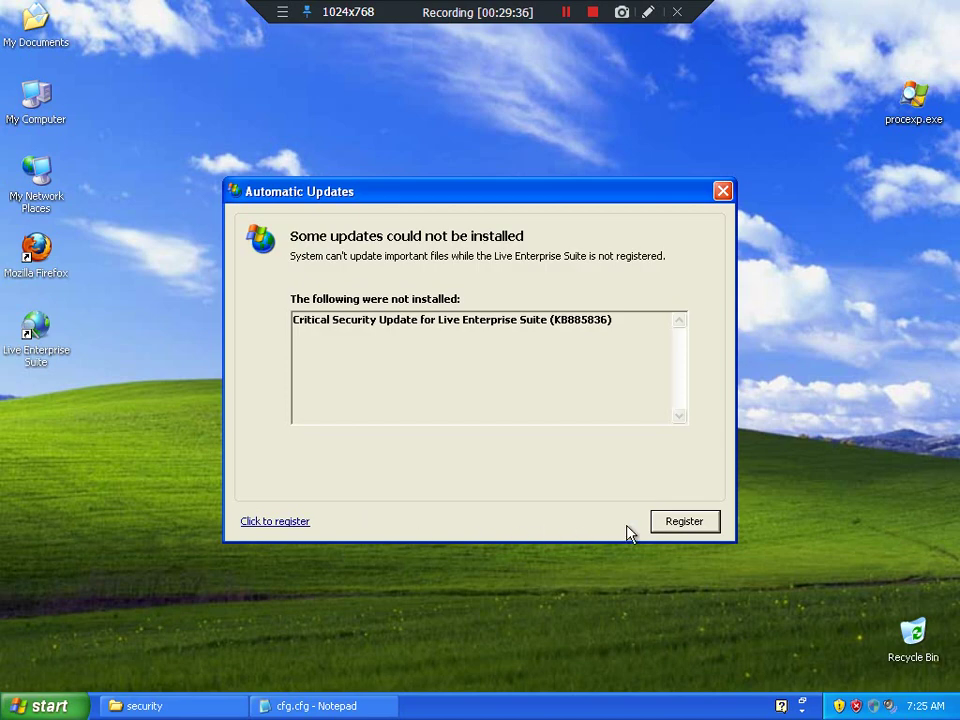
left_click(667, 524)
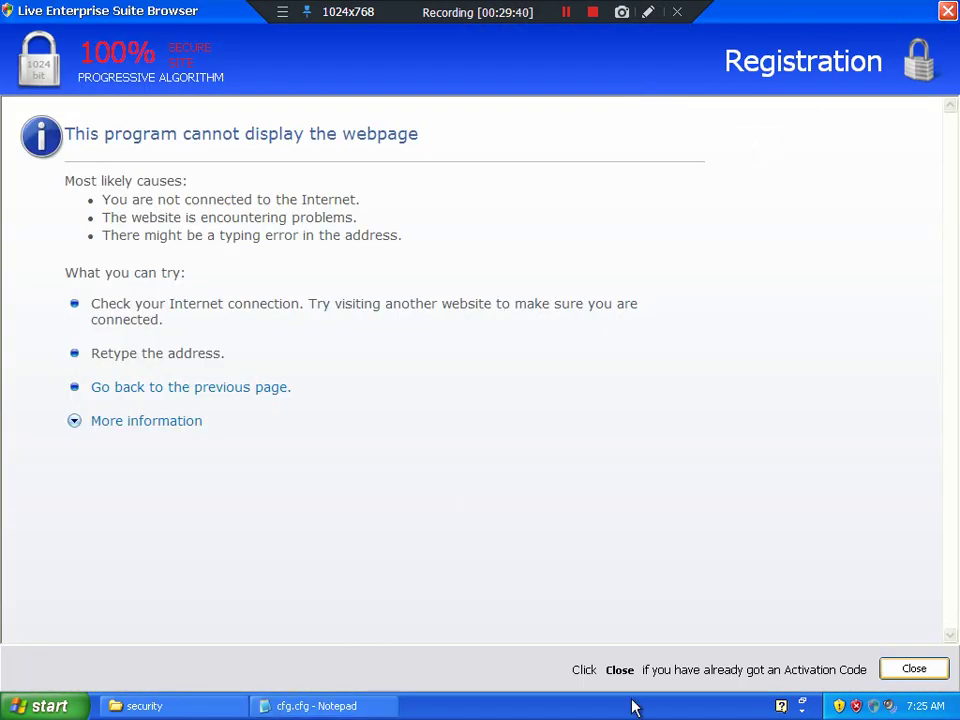
left_click(948, 10)
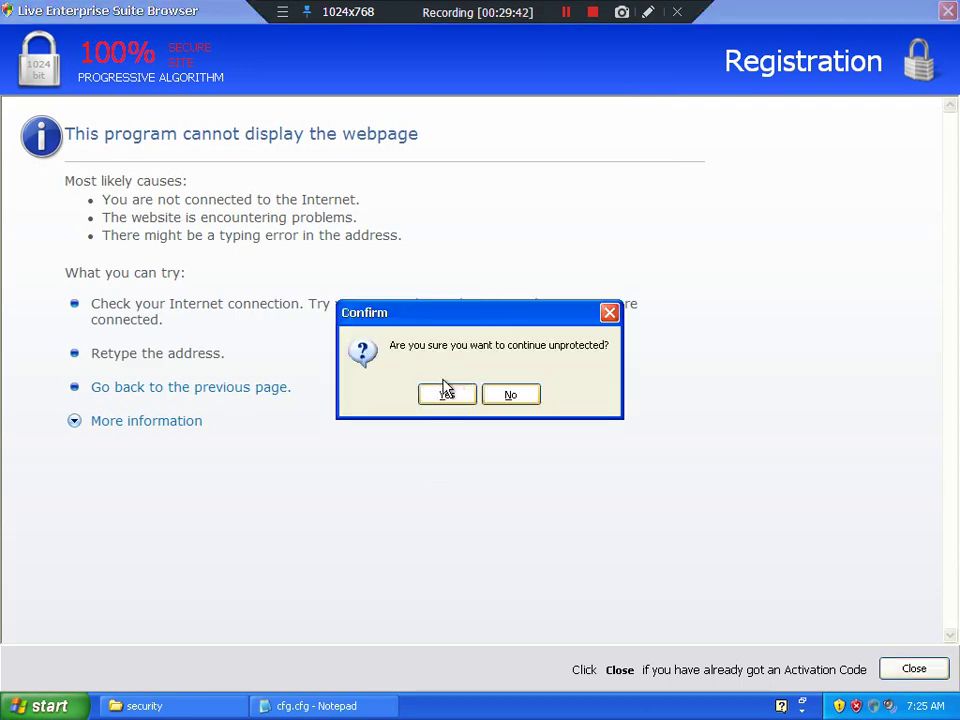
left_click(446, 392)
left_click(667, 161)
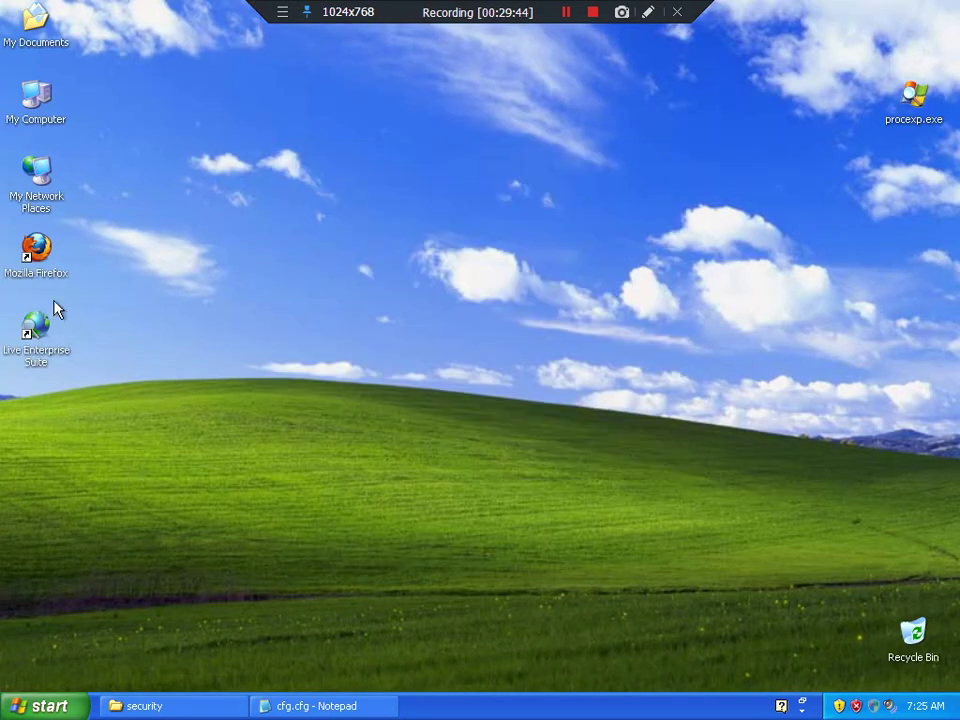
Step: Launch Firefox, search Google for 'kittens' from the address bar, and scroll the results
double_click(30, 268)
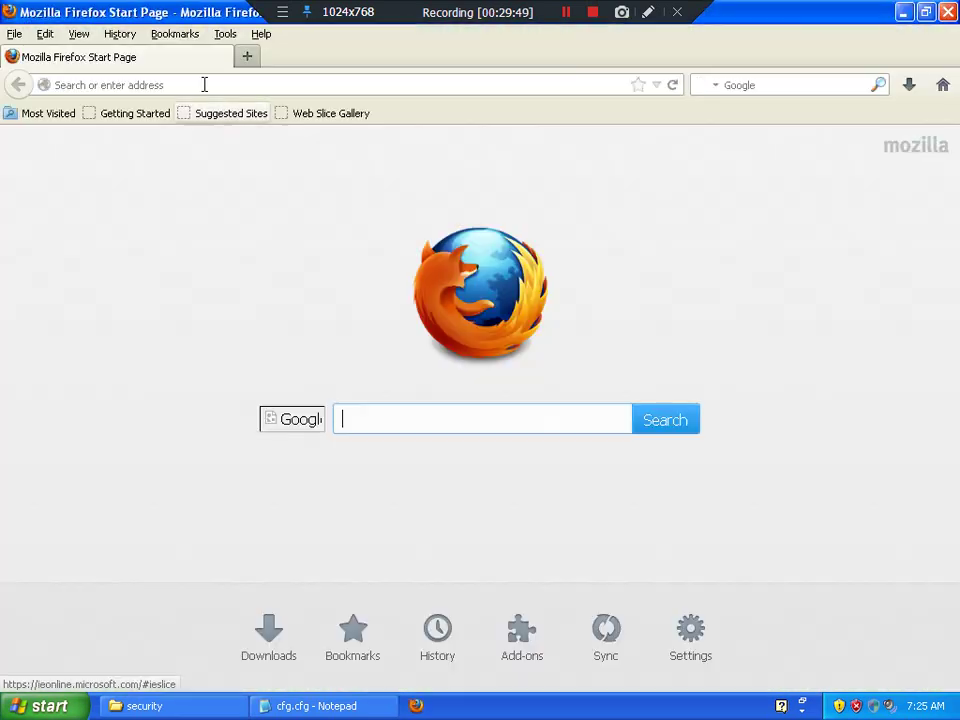
left_click(181, 84)
type("kittens")
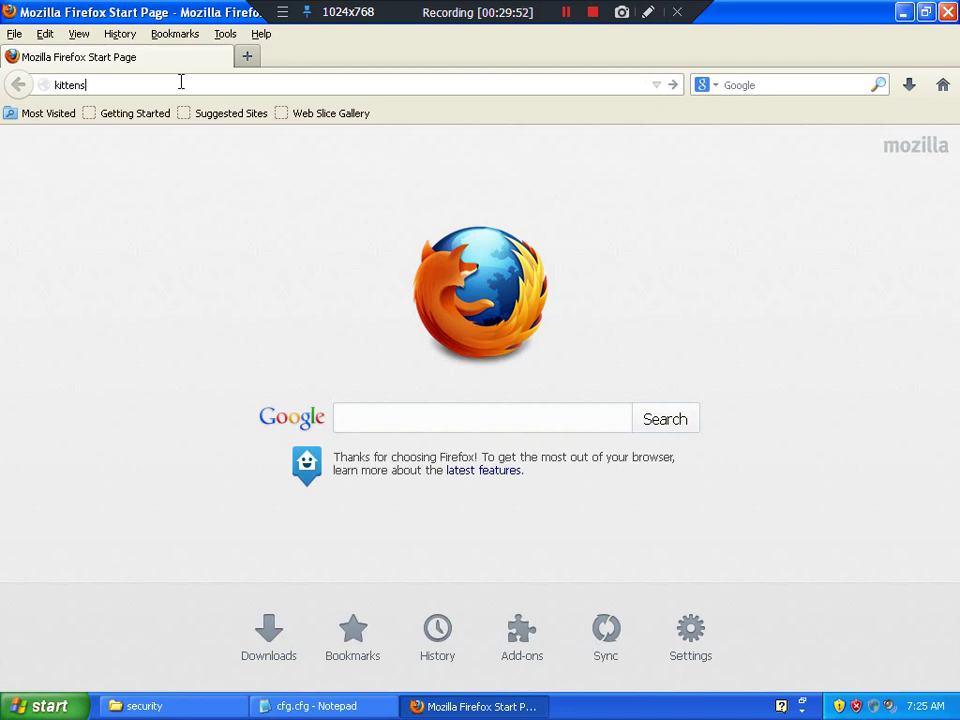
key("Return")
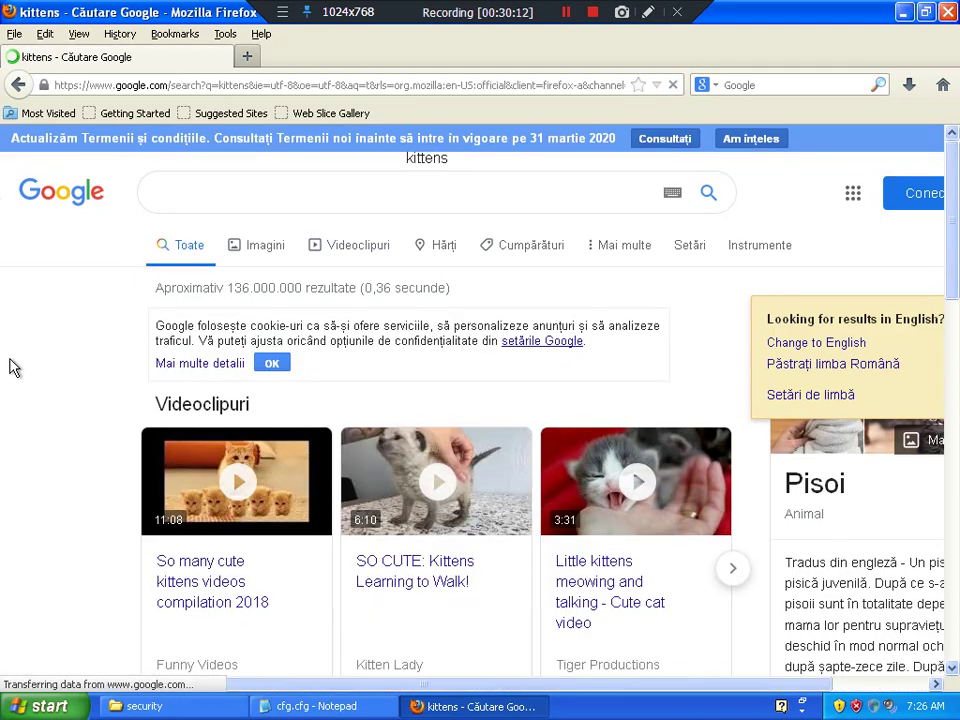
scroll(10, 367, "down", 10)
scroll(10, 367, "up", 4)
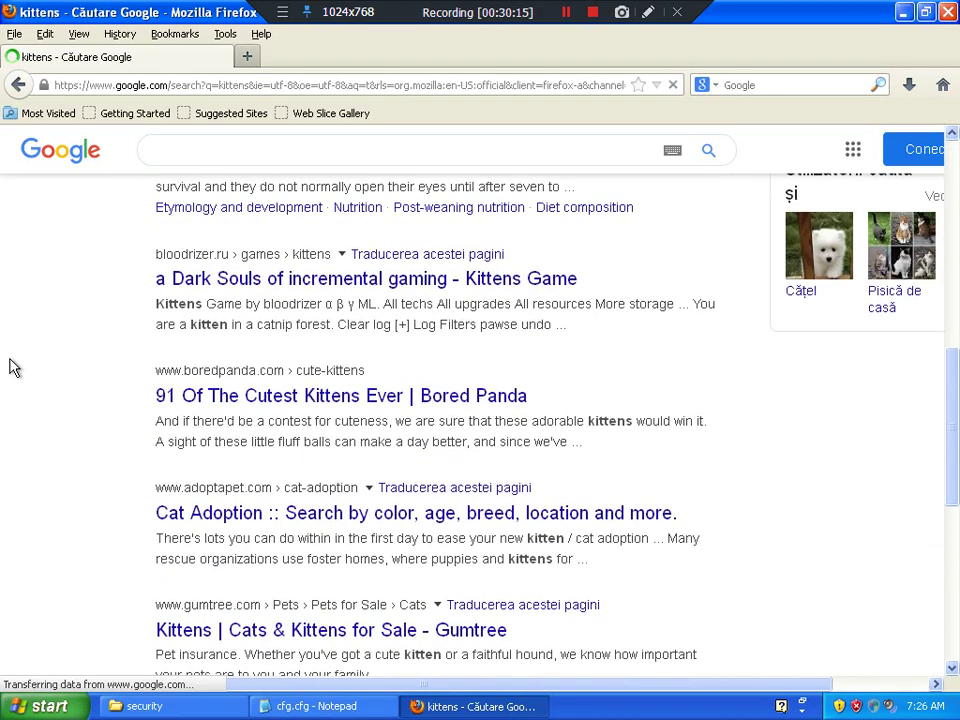
scroll(10, 367, "up", 6)
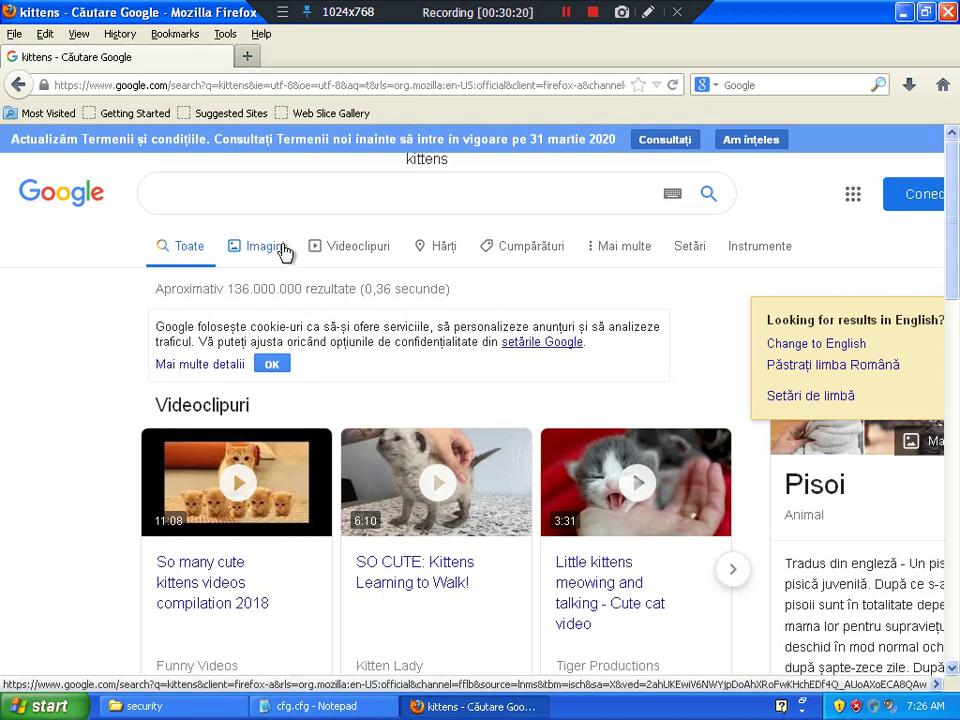
Step: Replace the query with 'newborn k' and pick the 'newborn kissen' suggestion
triple_click(183, 207)
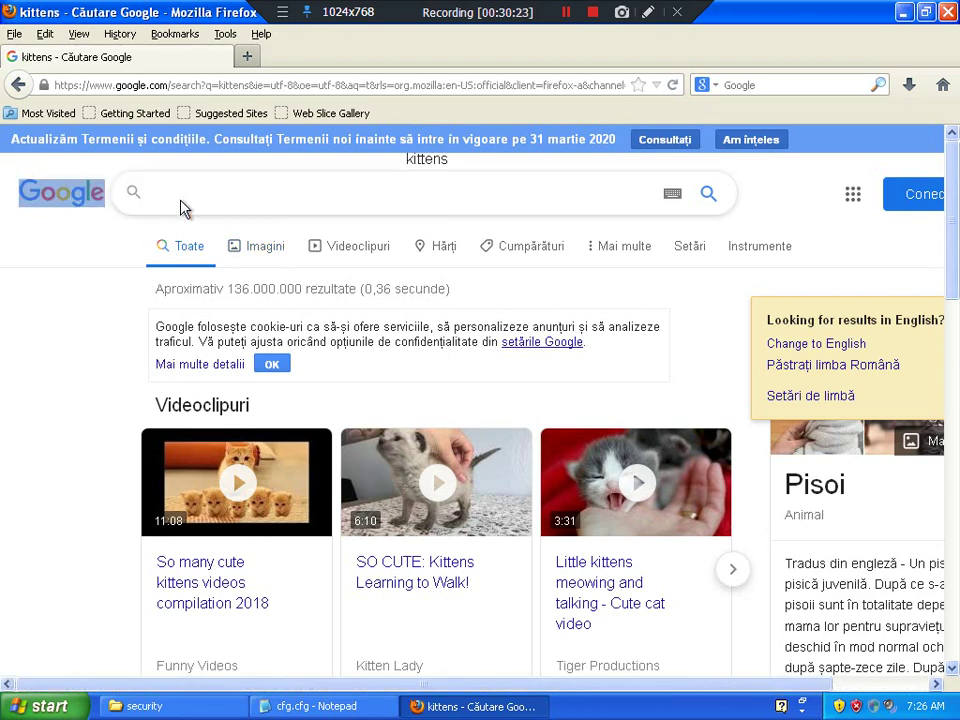
left_click(348, 170)
left_click_drag(452, 161, 276, 162)
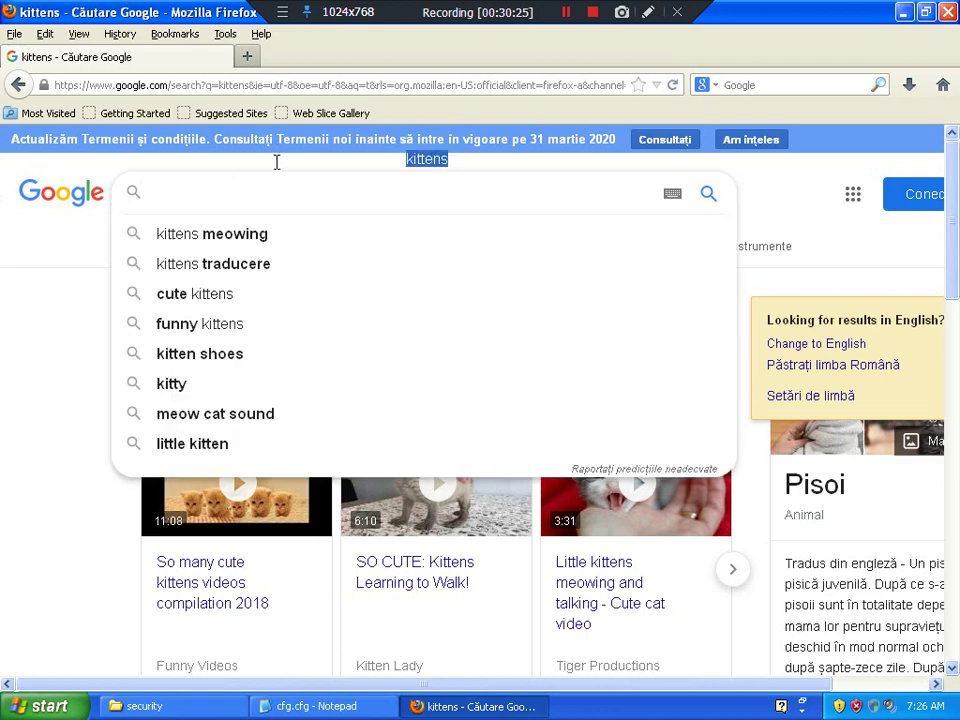
key("BackSpace")
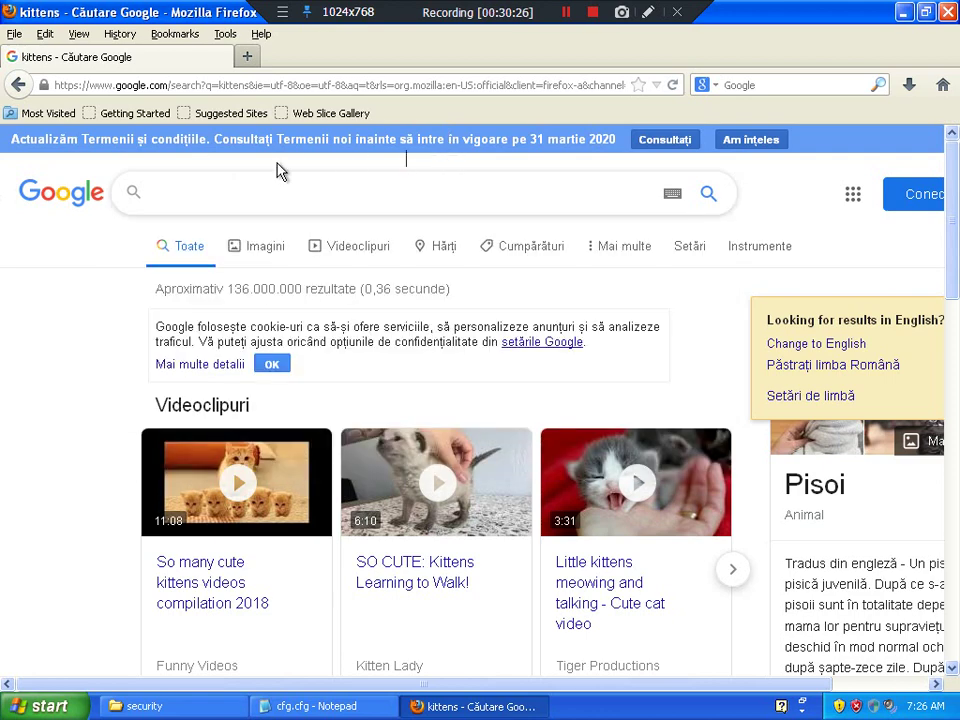
type("newv")
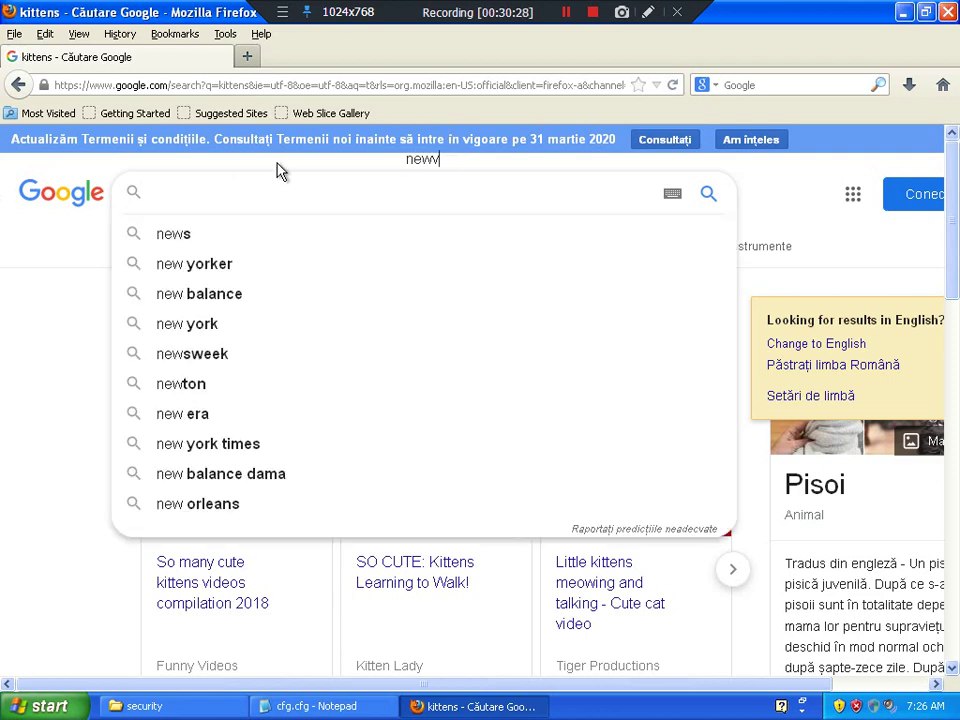
key("BackSpace")
type("born")
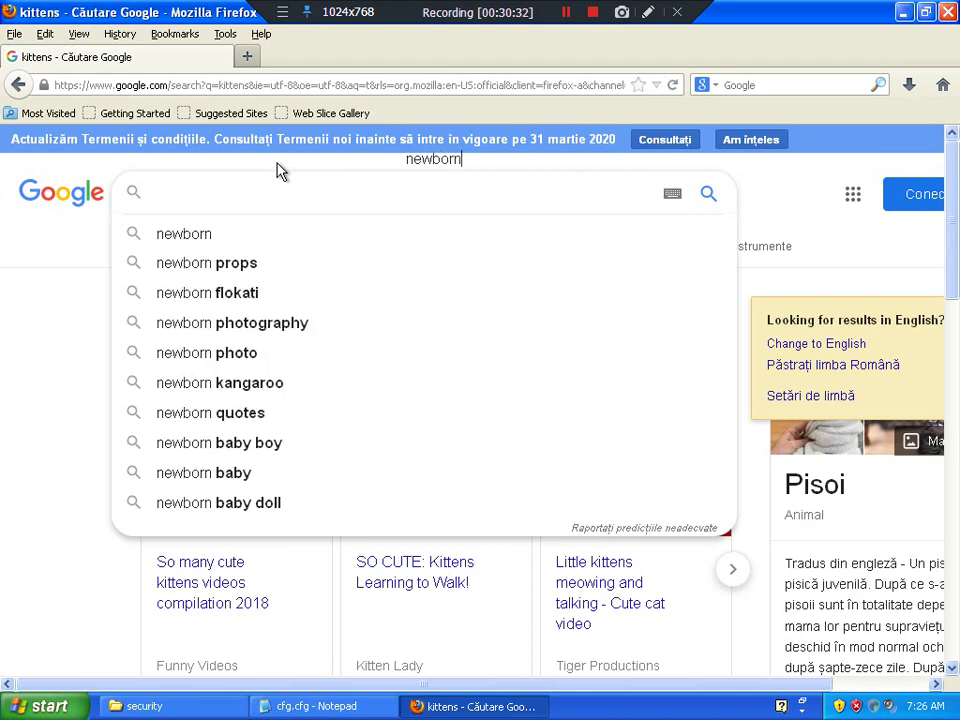
type(" k")
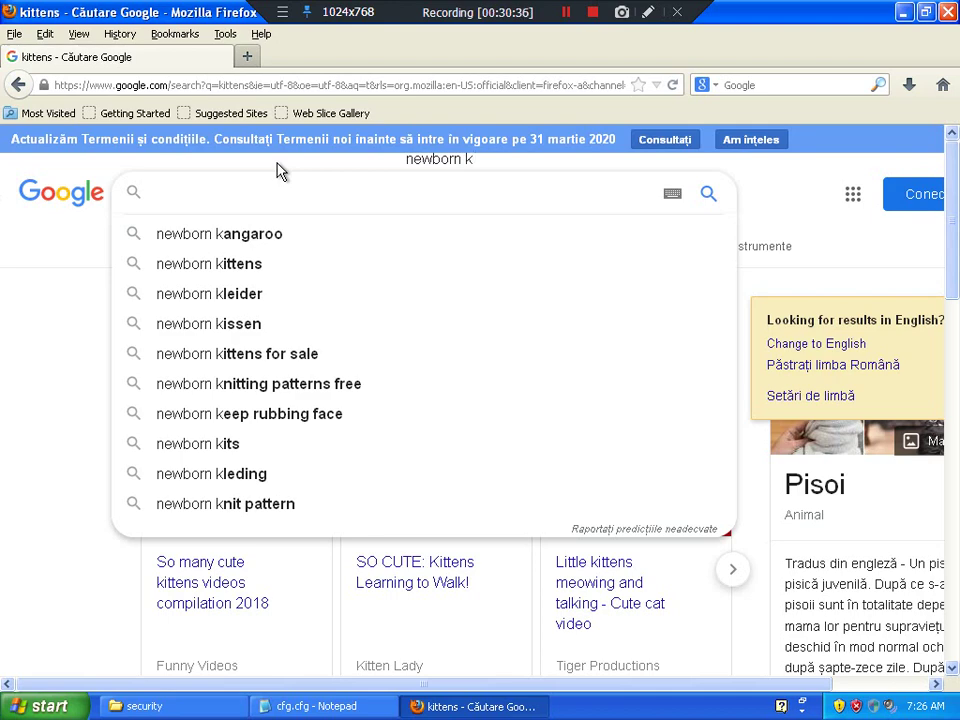
left_click(195, 324)
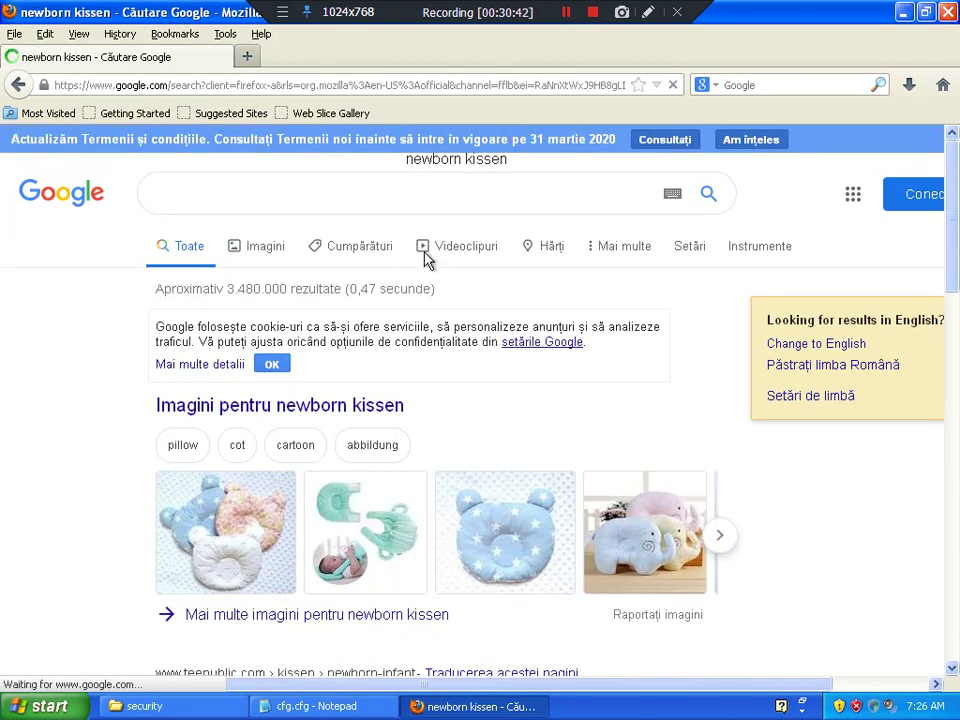
Step: Correct the query to 'newborn kittens', search it, and scroll the results
left_click_drag(500, 159, 544, 161)
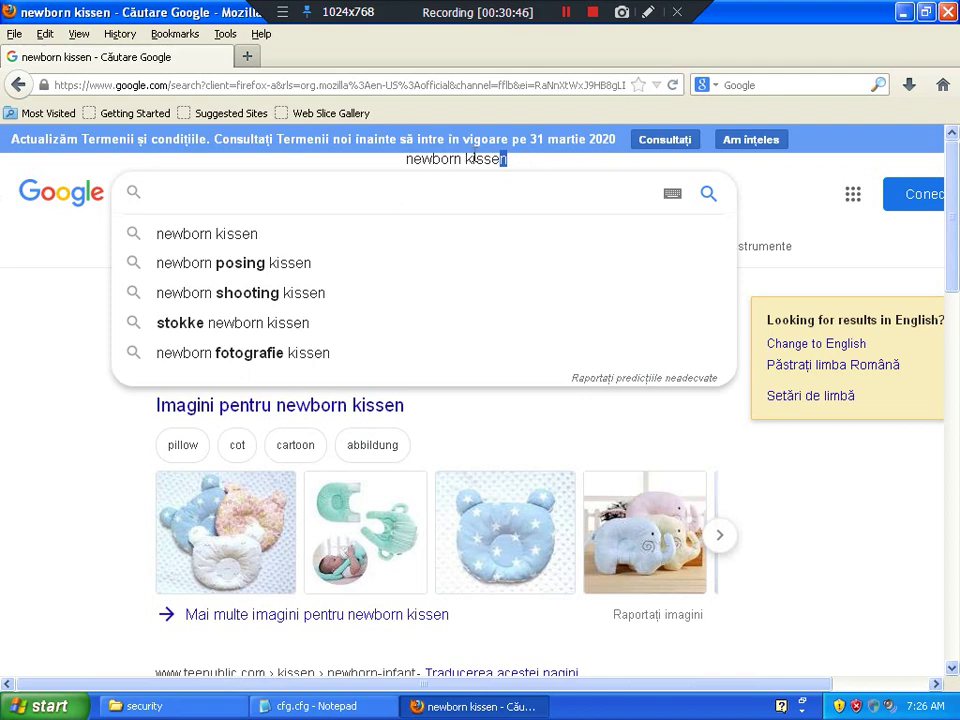
left_click_drag(477, 159, 590, 208)
type("tt")
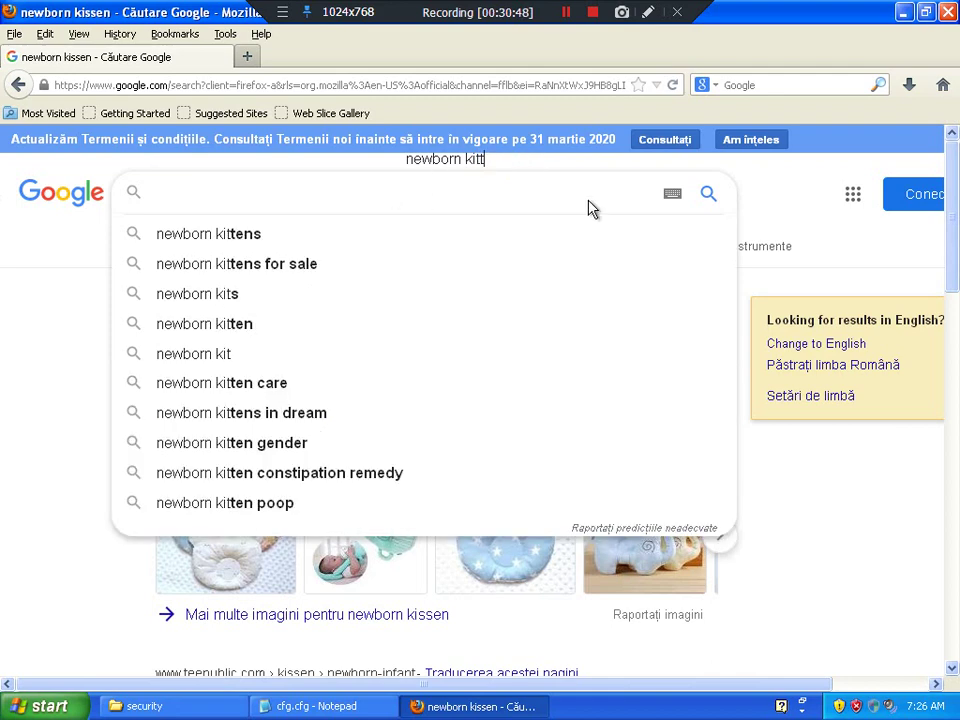
left_click(242, 238)
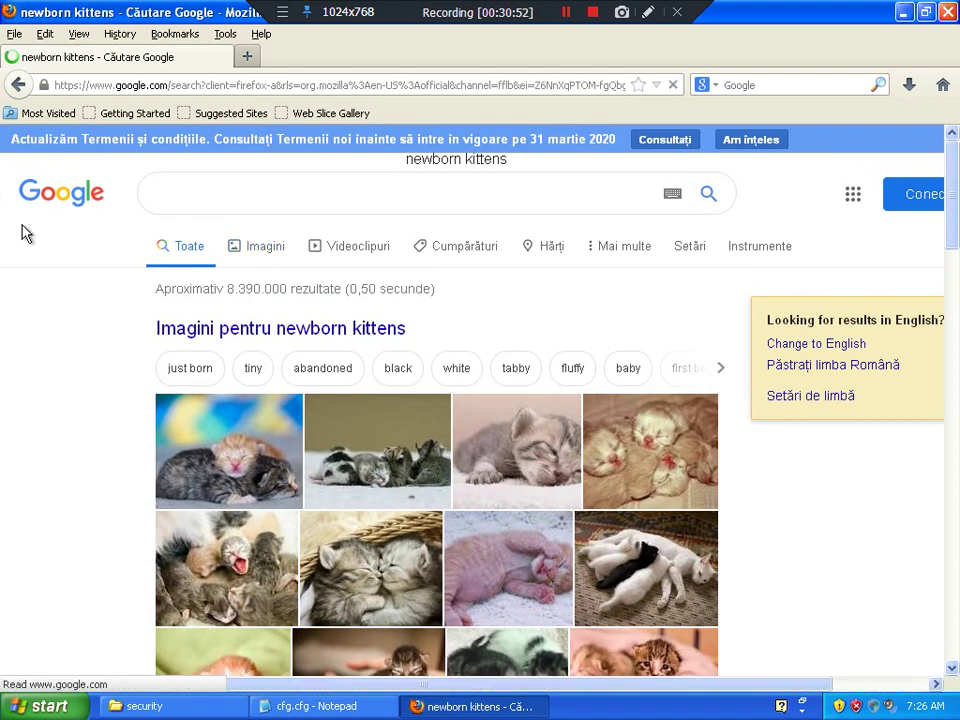
scroll(50, 362, "down", 3)
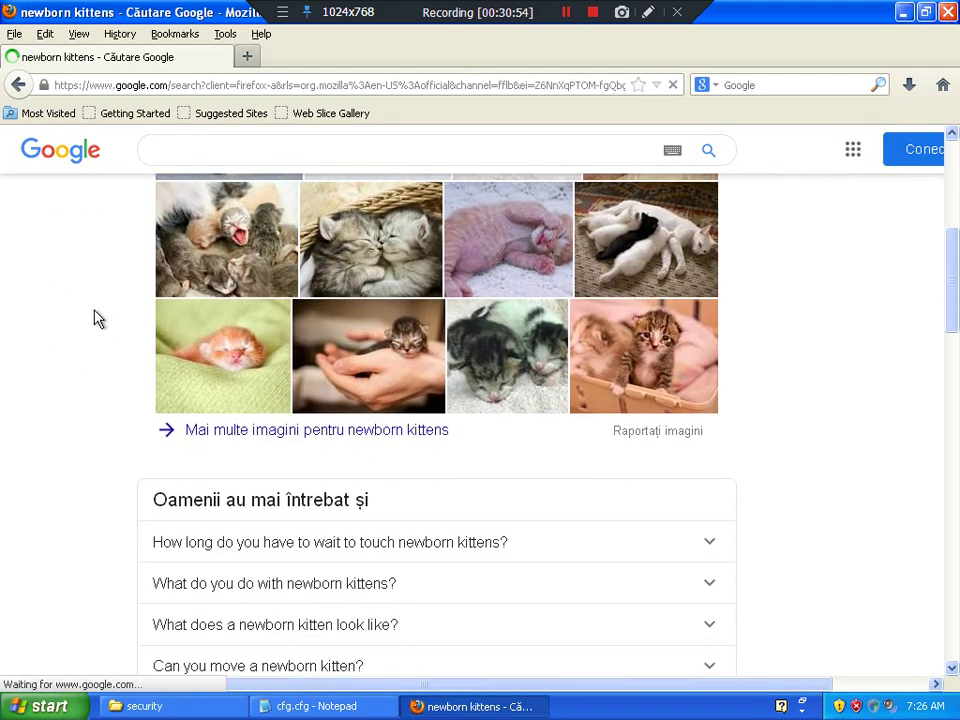
scroll(43, 302, "up", 3)
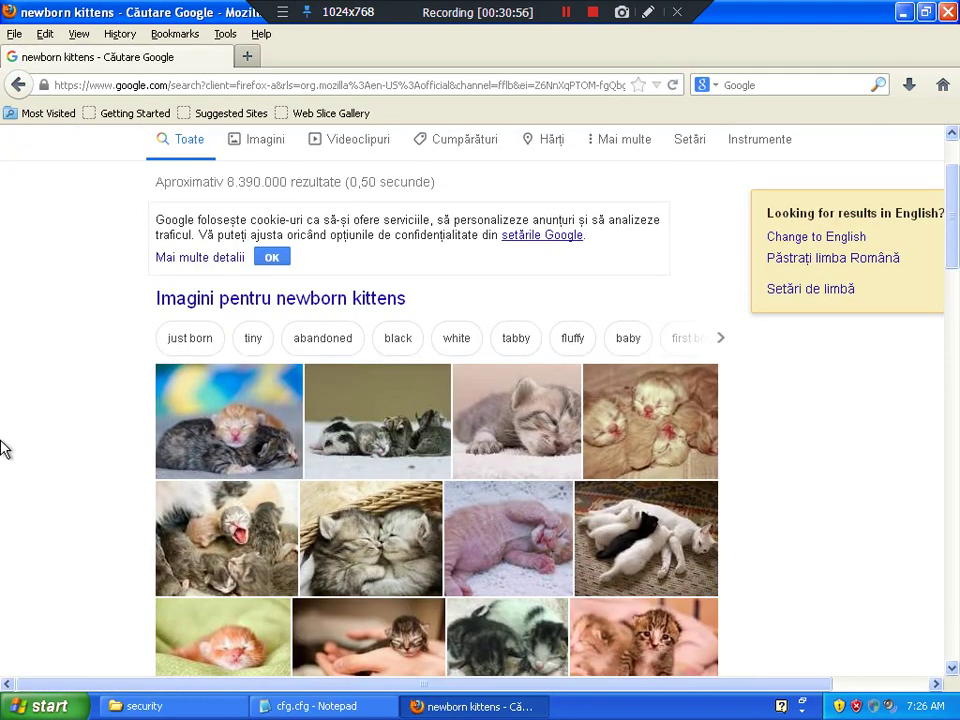
scroll(307, 228, "up", 1)
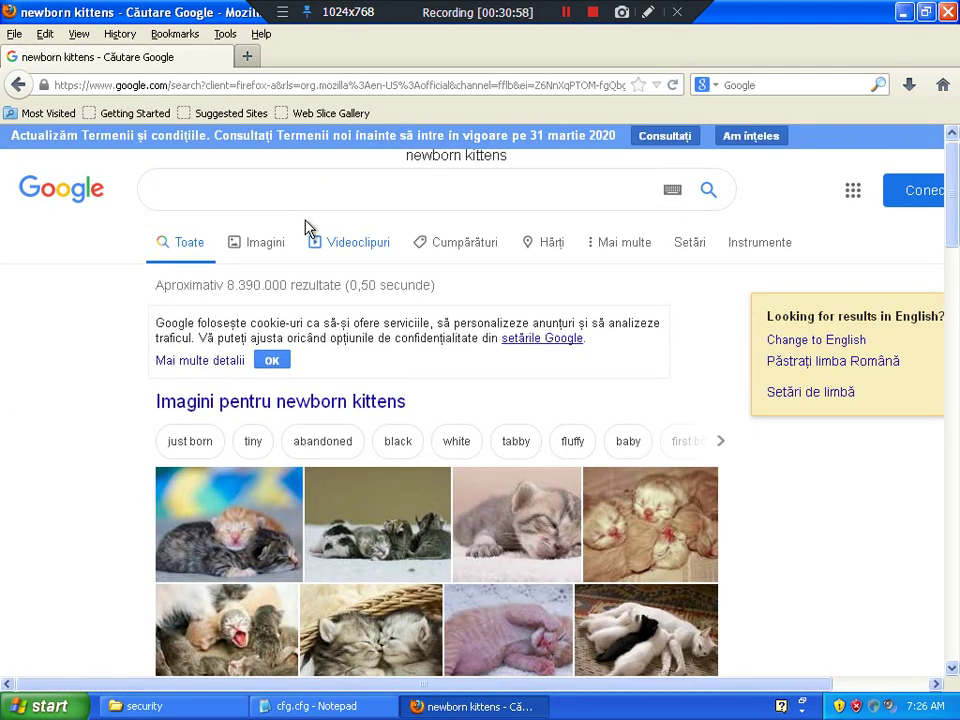
Step: Switch to image results for newborn kittens and scroll through them
left_click(268, 252)
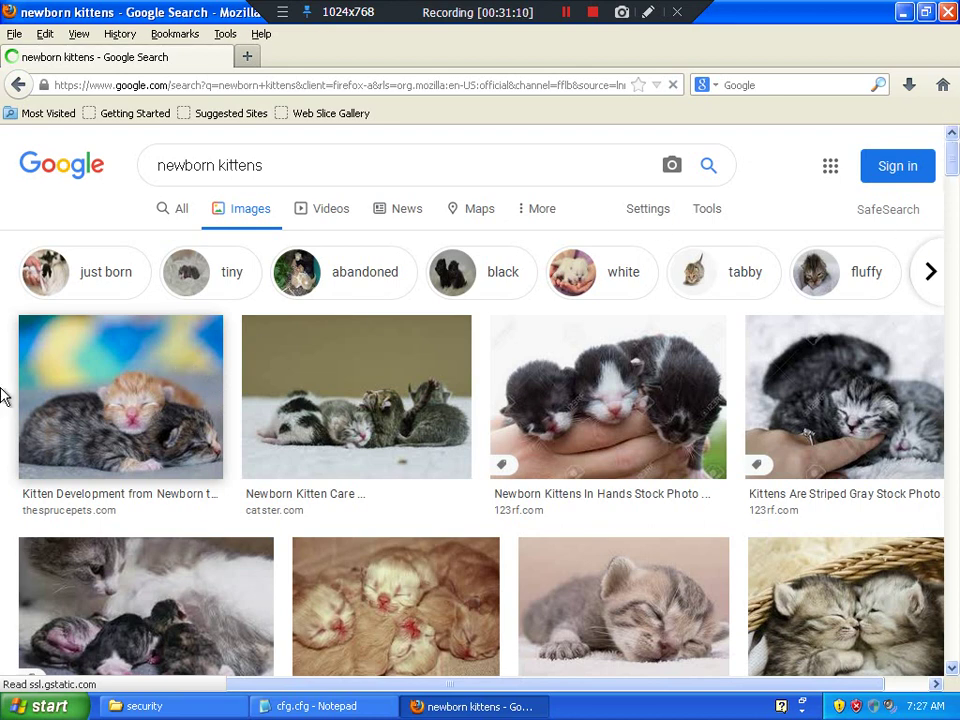
scroll(17, 397, "down", 5)
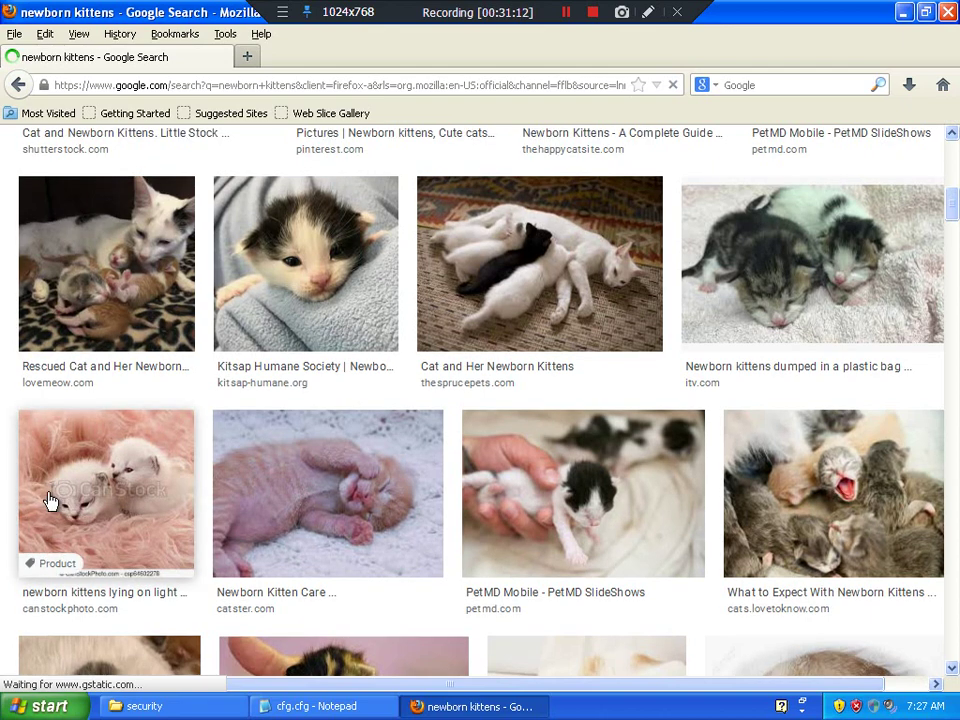
scroll(17, 497, "down", 10)
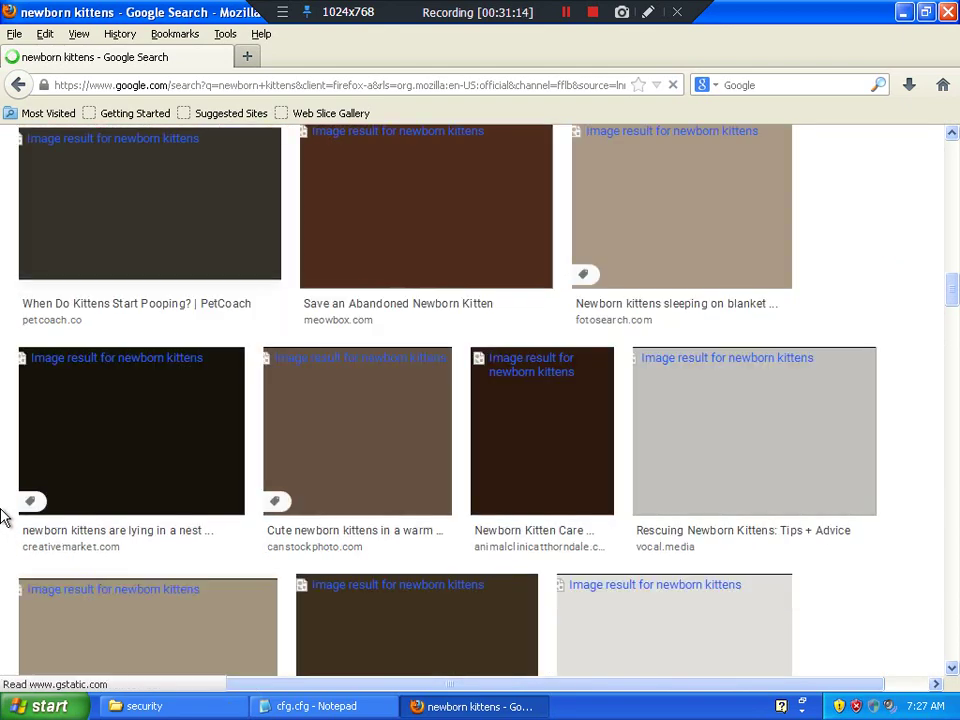
scroll(3, 512, "down", 10)
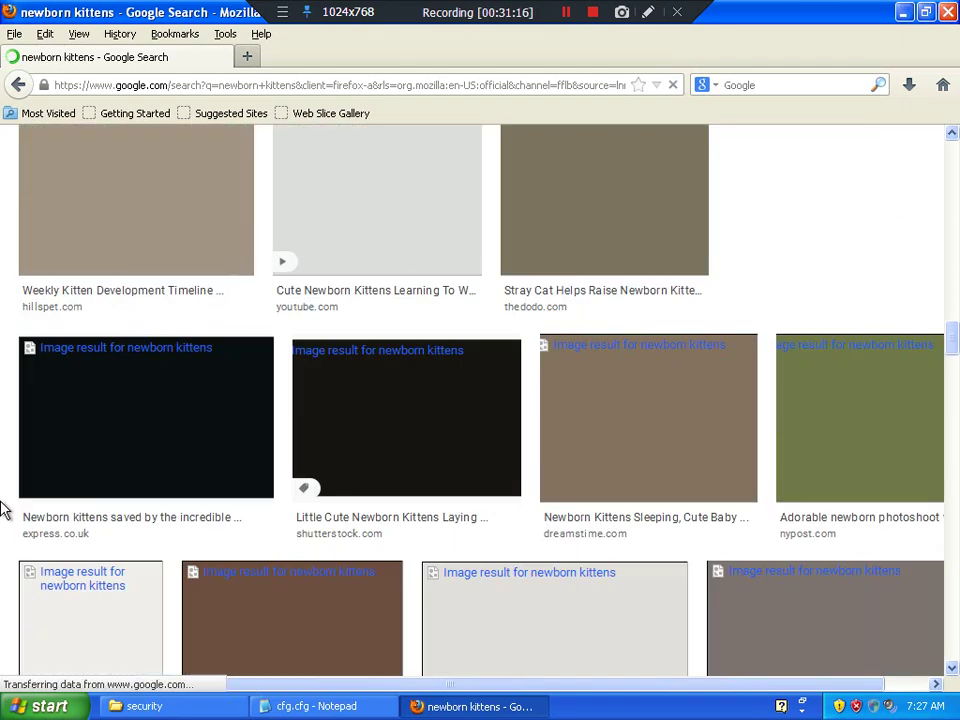
scroll(3, 512, "down", 10)
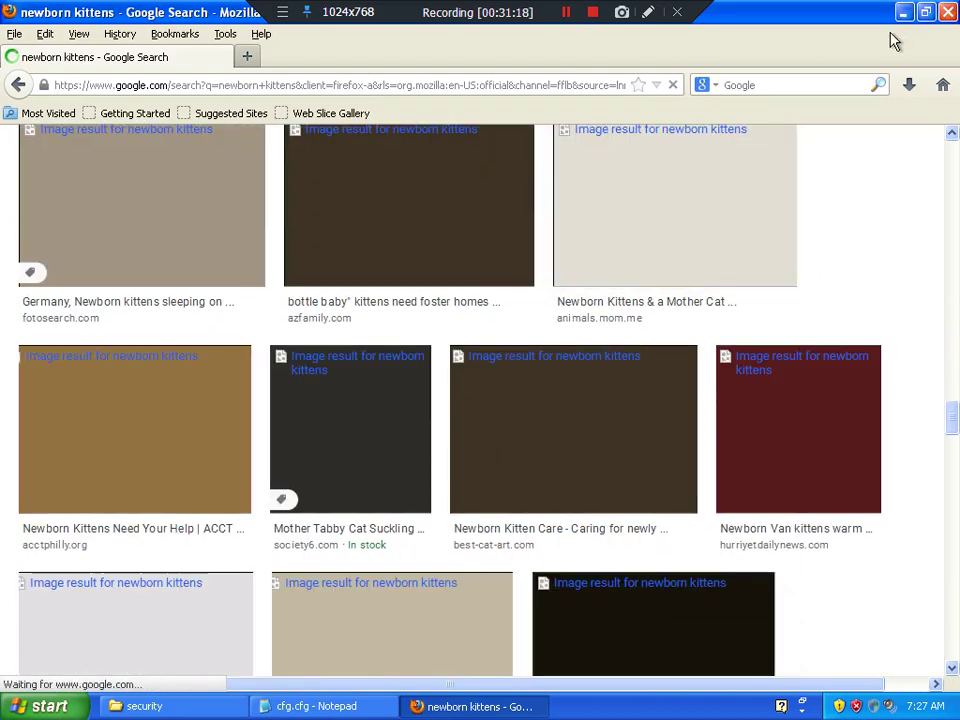
Step: Minimize Firefox, then restore and close the security folder and cfg.cfg Notepad windows
left_click(903, 12)
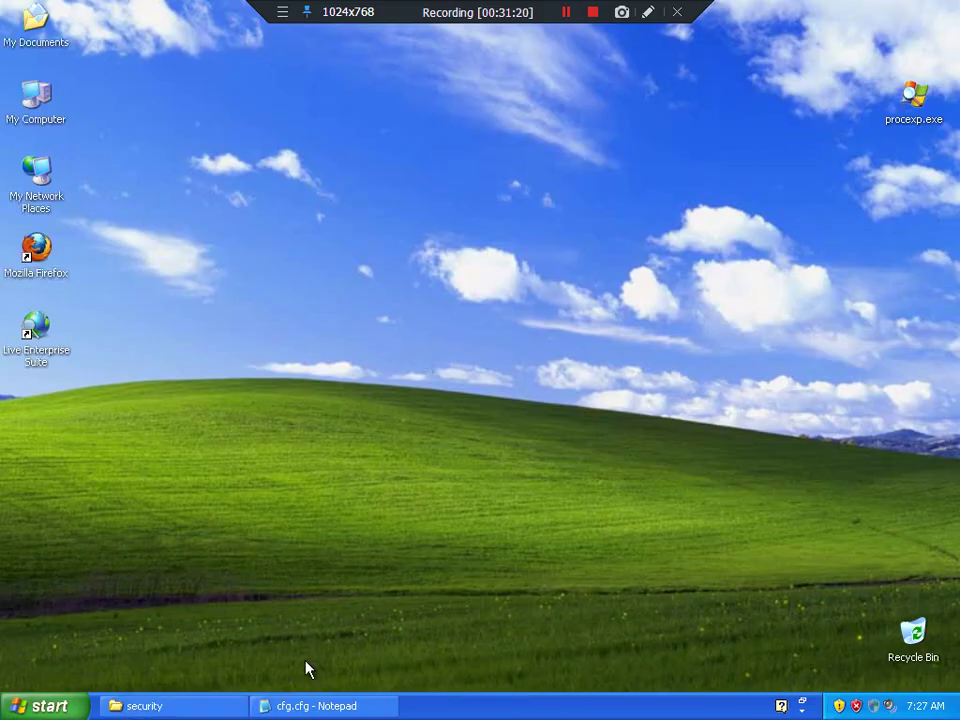
left_click(316, 706)
left_click(145, 706)
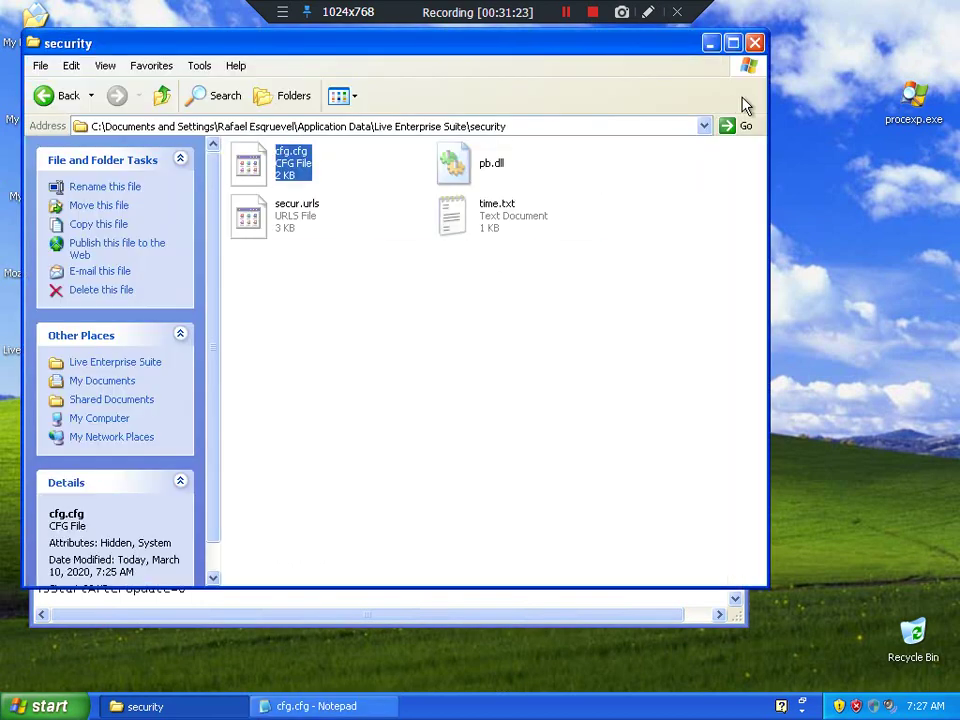
left_click(755, 43)
left_click(731, 146)
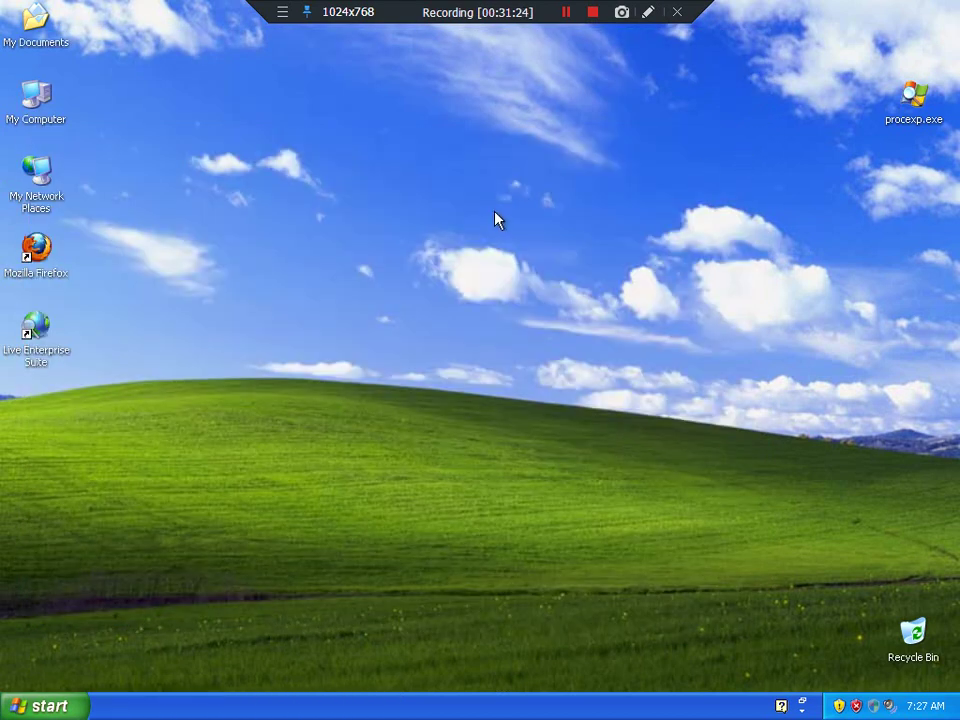
Step: Open the suite, toggle the Tasks and Options sections, and dismiss the activation key form
left_click(875, 706)
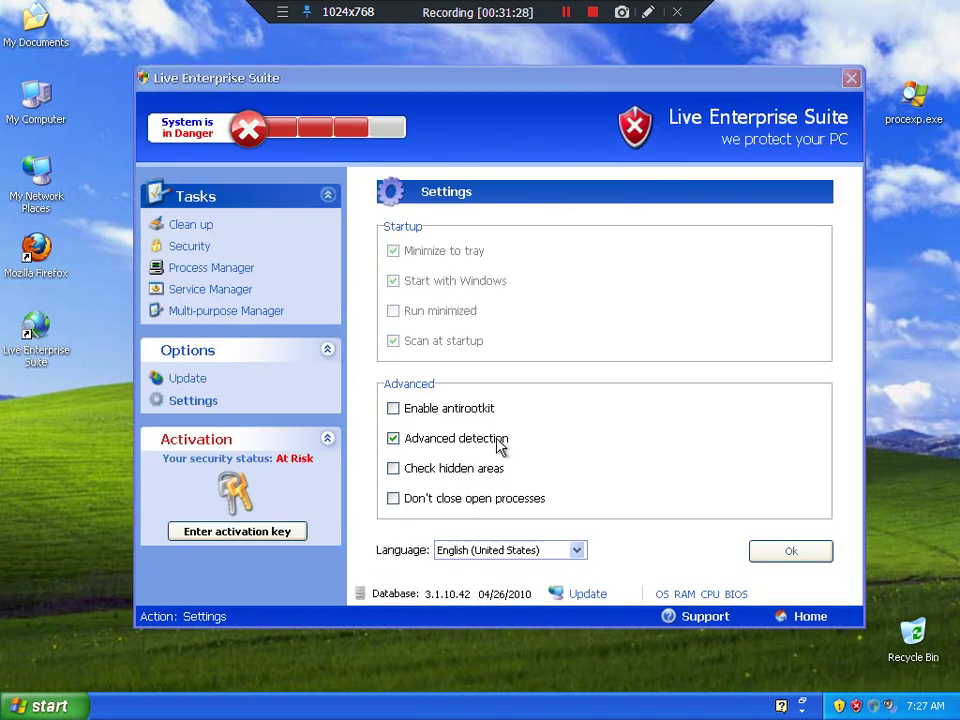
left_click(193, 203)
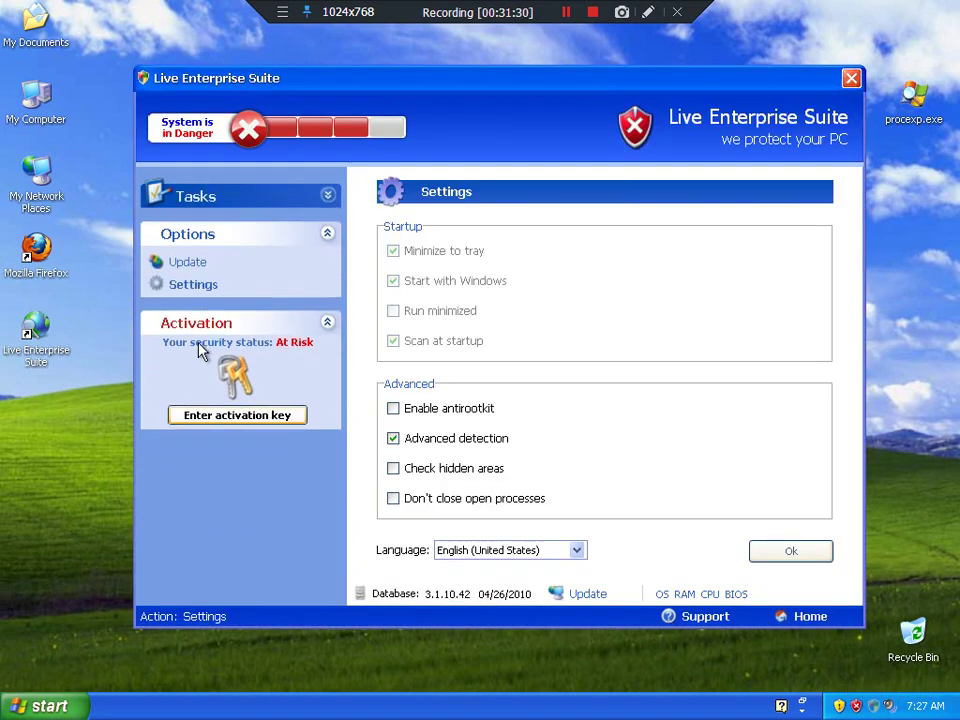
left_click(193, 197)
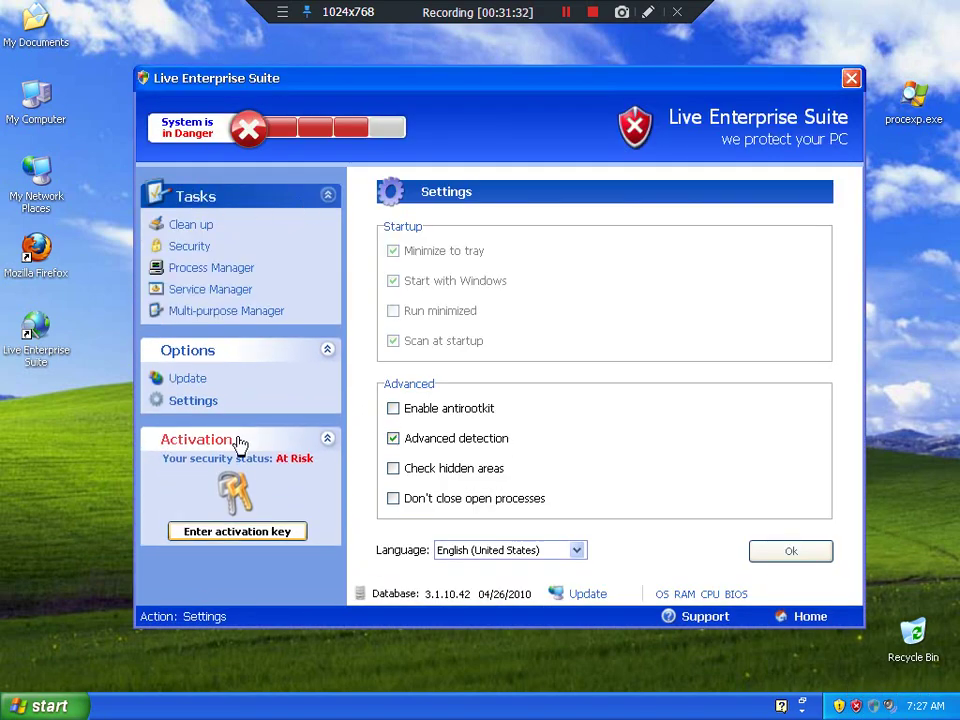
left_click(329, 351)
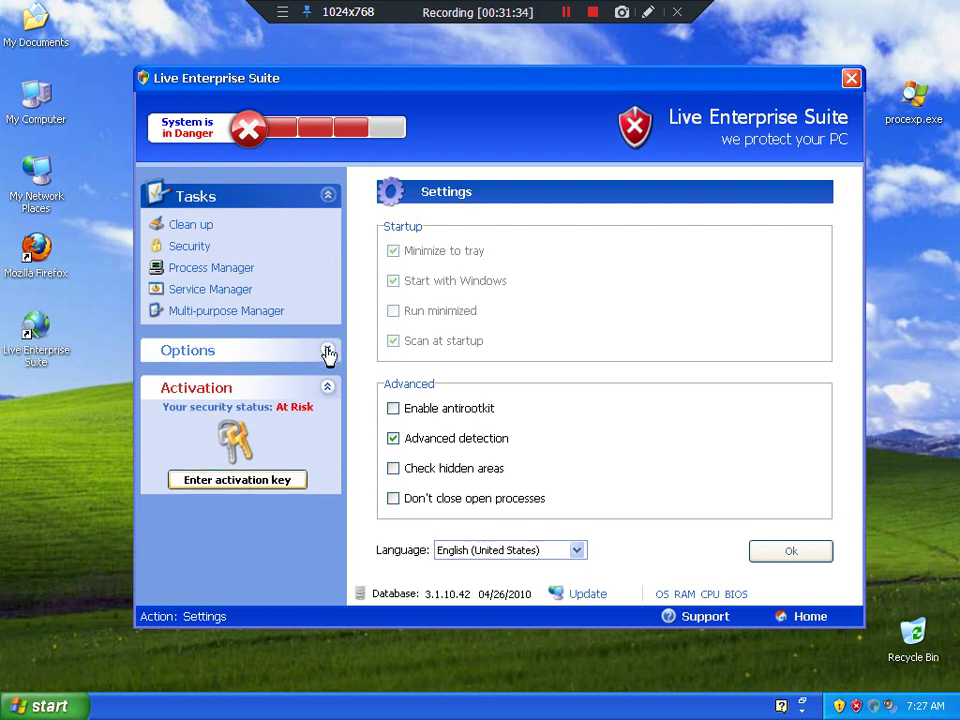
left_click(328, 351)
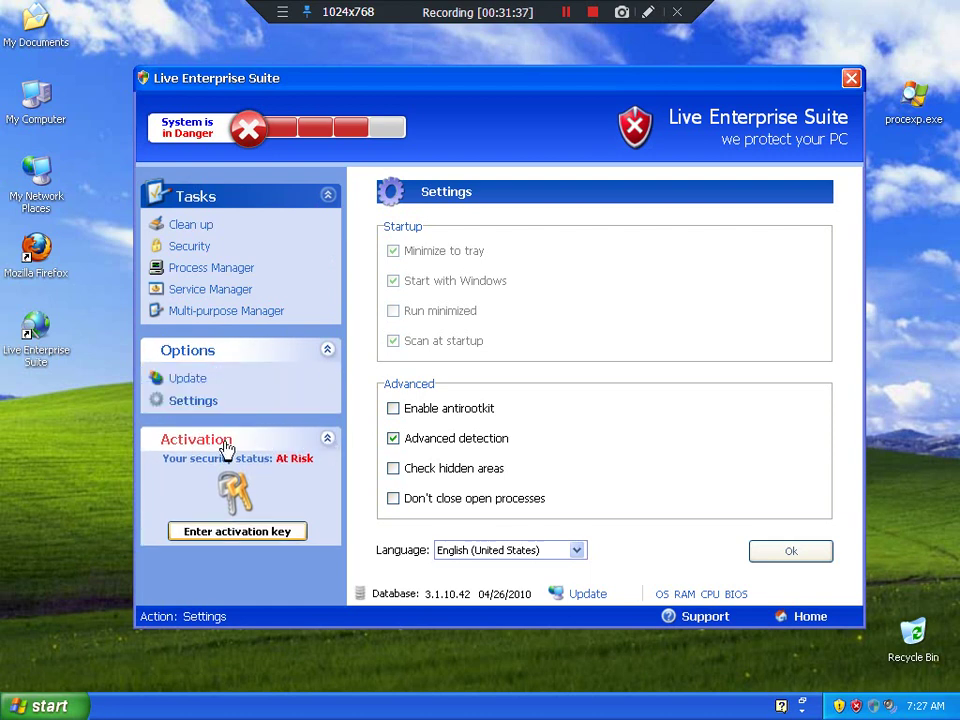
left_click(232, 533)
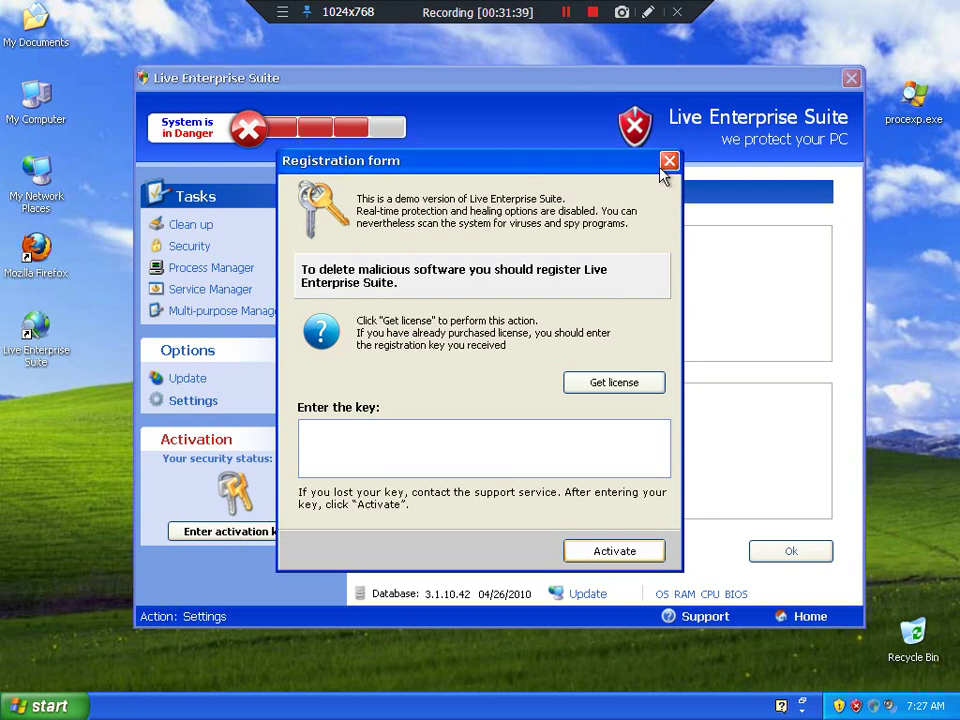
left_click(668, 161)
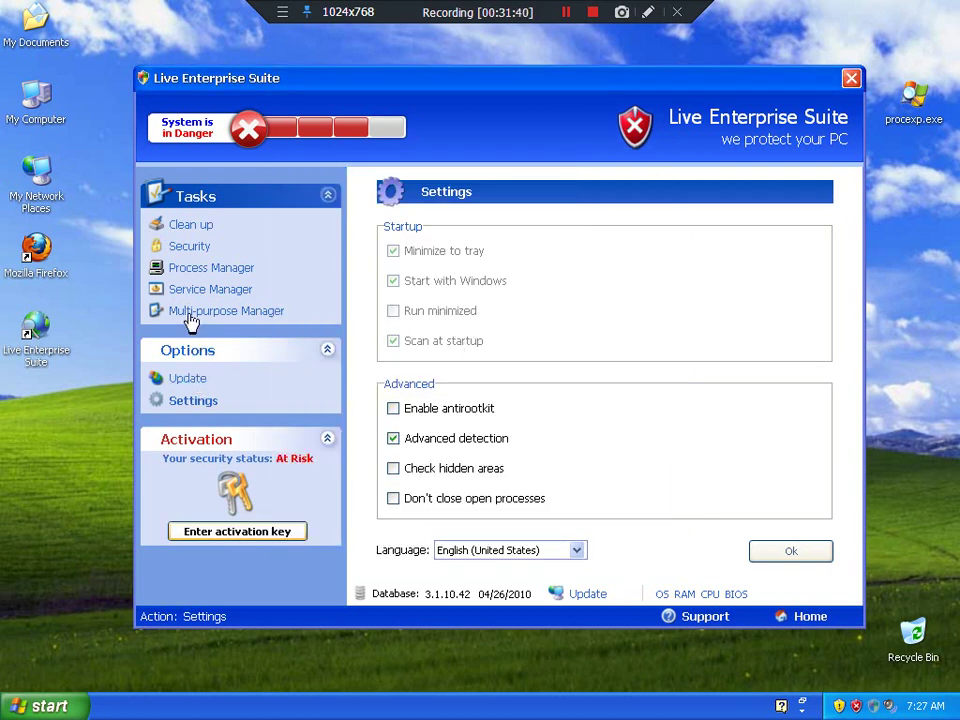
Step: View Security and Clean up, Ignore the cleanup warning, close the suite, and open Start
left_click(188, 247)
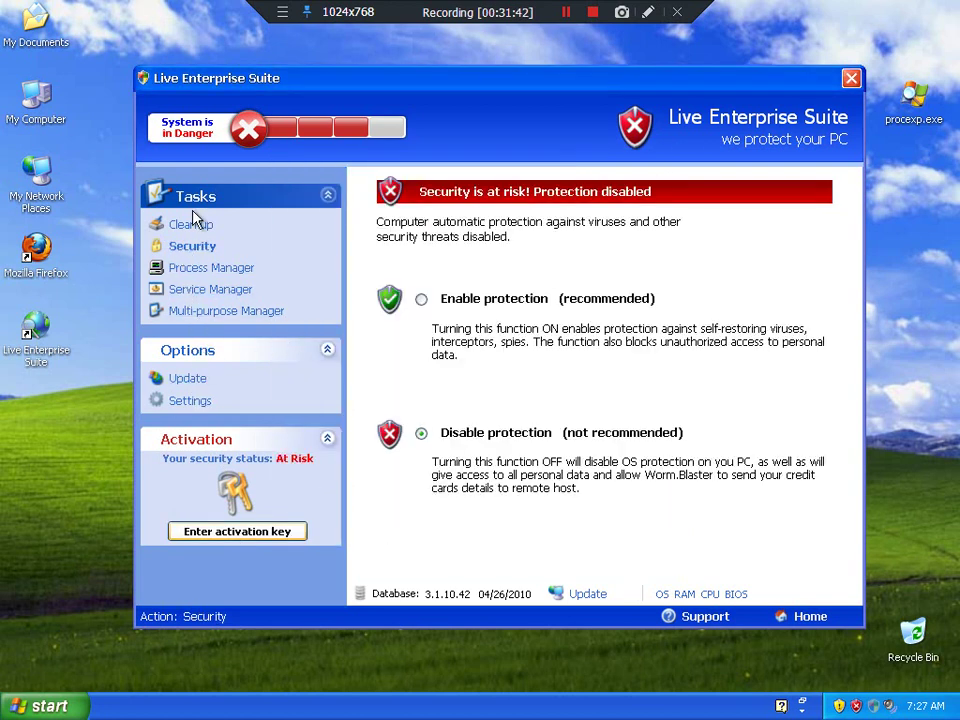
left_click(191, 225)
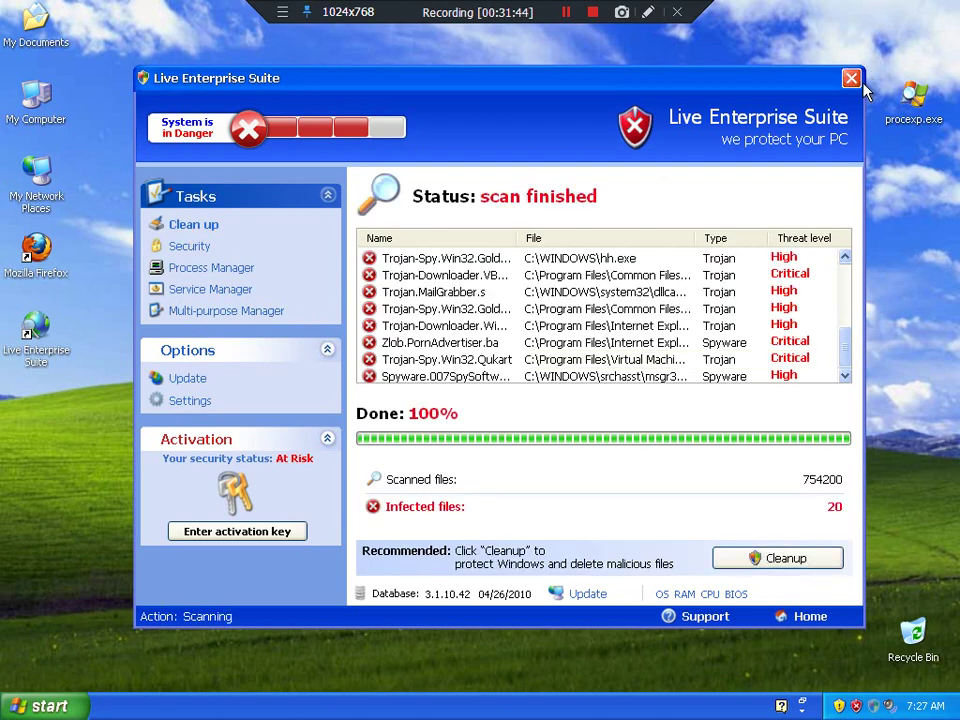
left_click(749, 557)
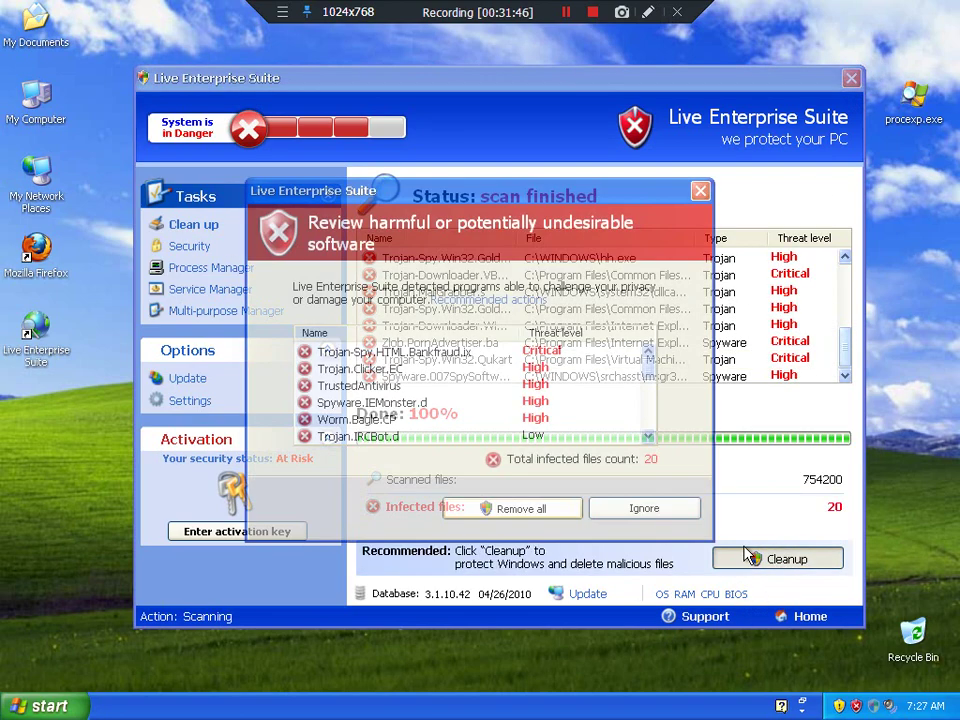
left_click(641, 510)
left_click(446, 394)
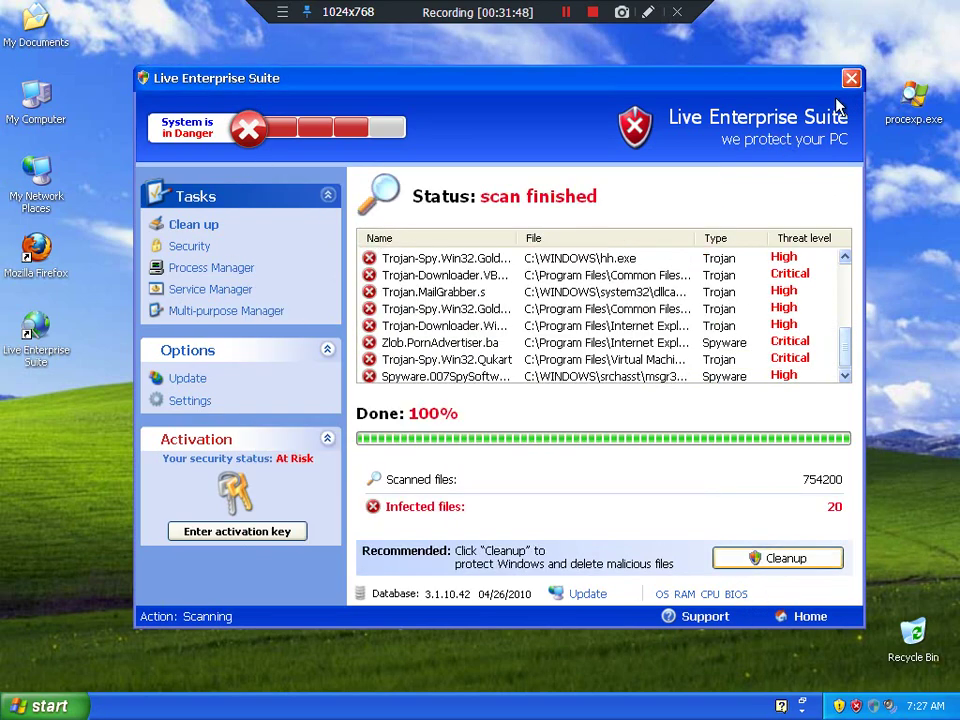
left_click(851, 78)
left_click(42, 706)
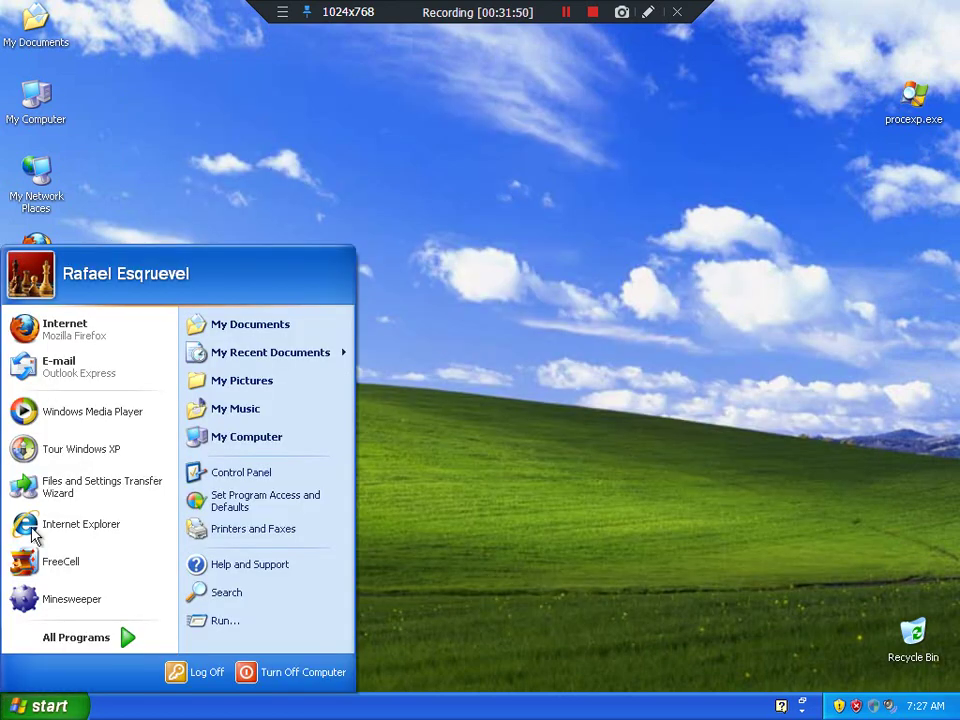
Step: Open and close a Command Prompt from Accessories, then launch Internet Explorer from Start
left_click(86, 637)
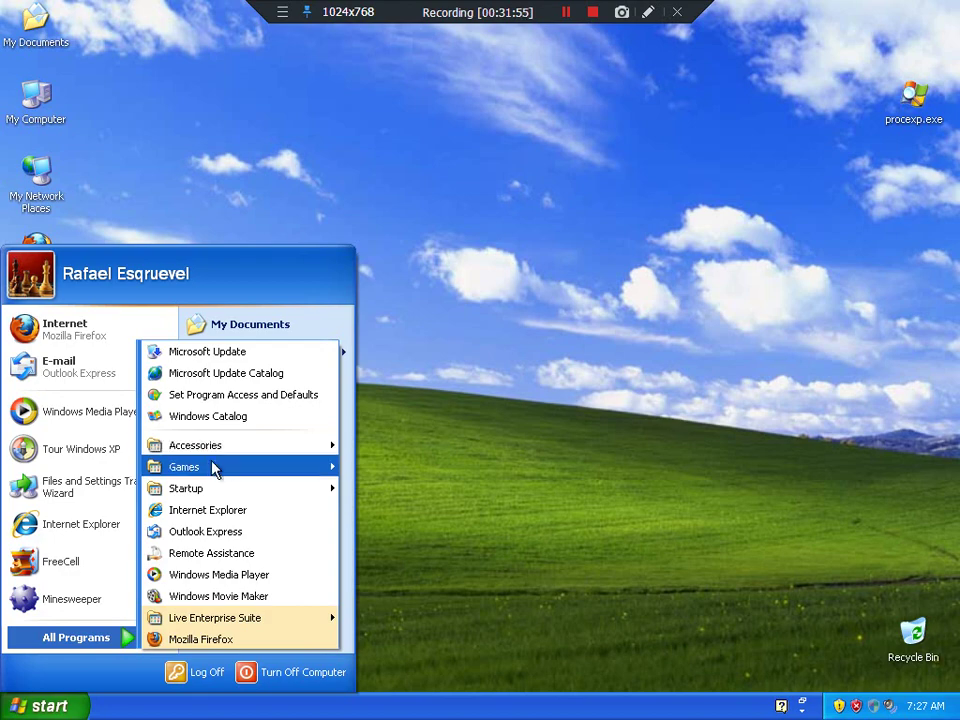
mouse_move(208, 467)
mouse_move(231, 447)
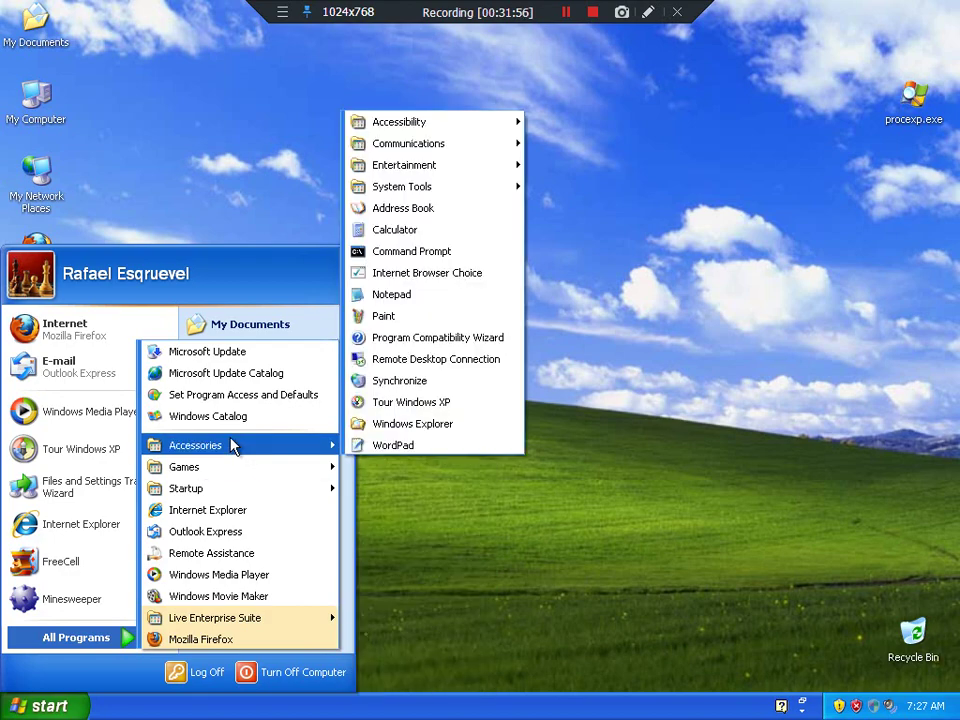
left_click(411, 252)
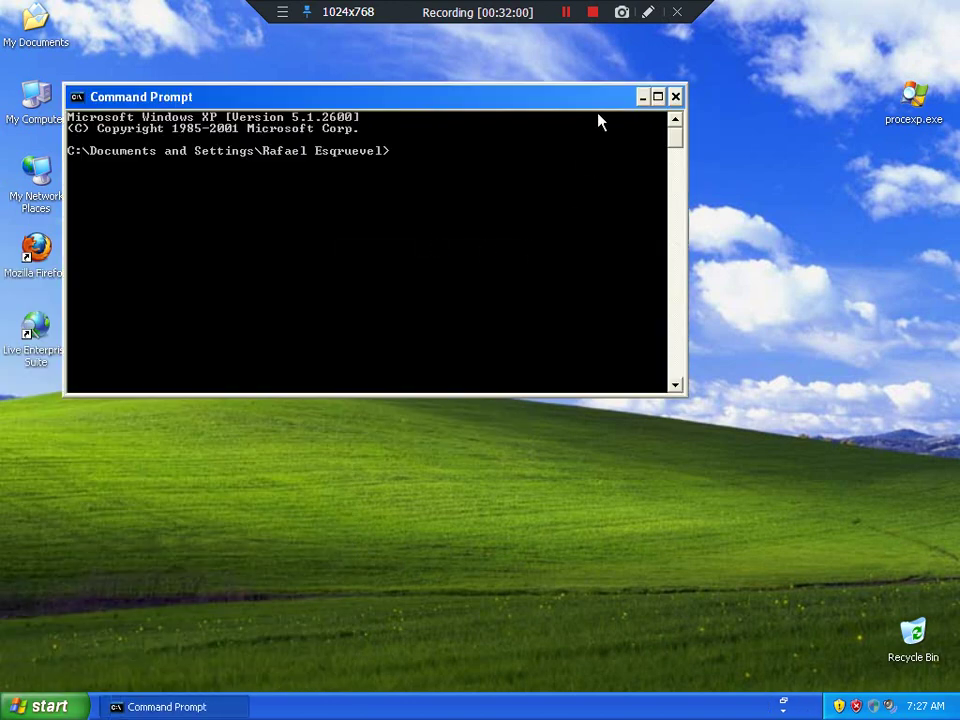
left_click(676, 98)
left_click(45, 706)
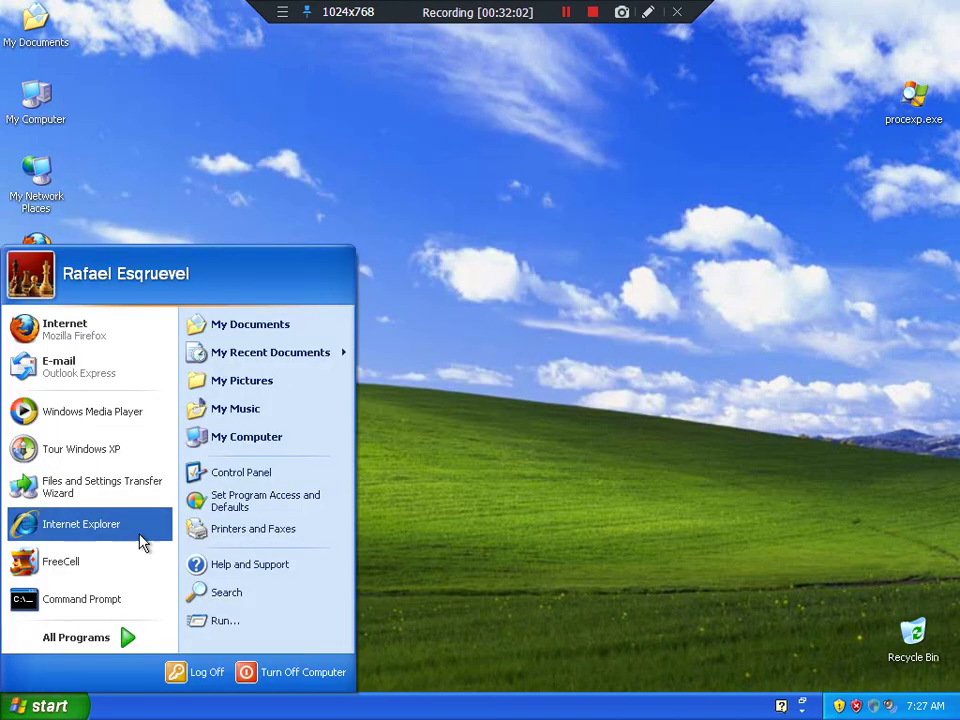
left_click(72, 533)
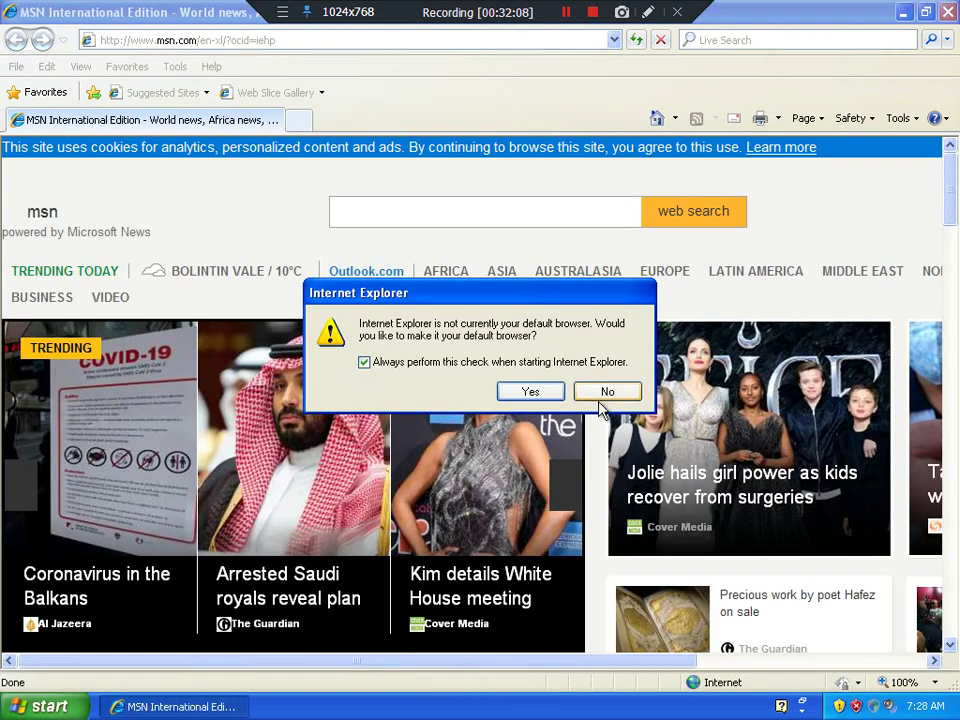
Step: Decline making Internet Explorer the default browser and search the web for 'rogueware crack'
left_click(588, 393)
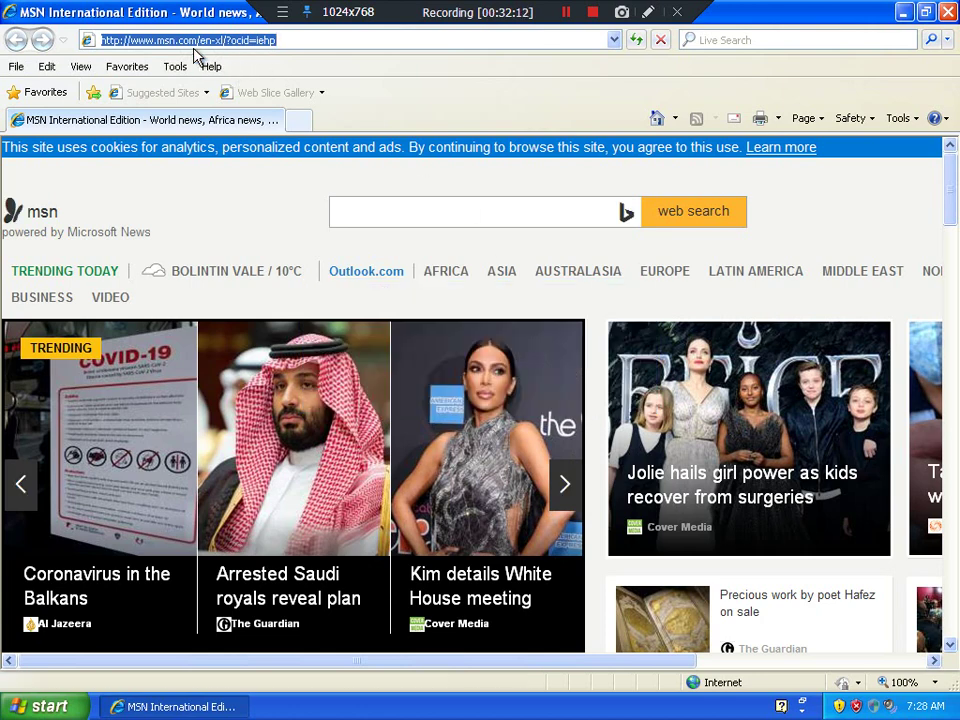
type("roguea")
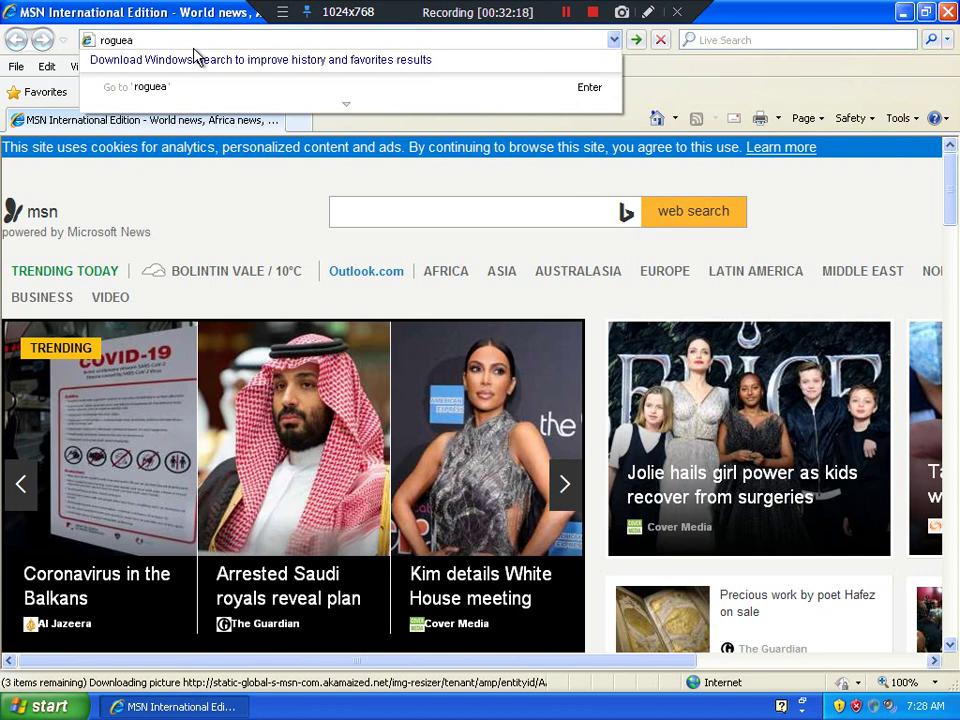
key("BackSpace")
type("ware crack")
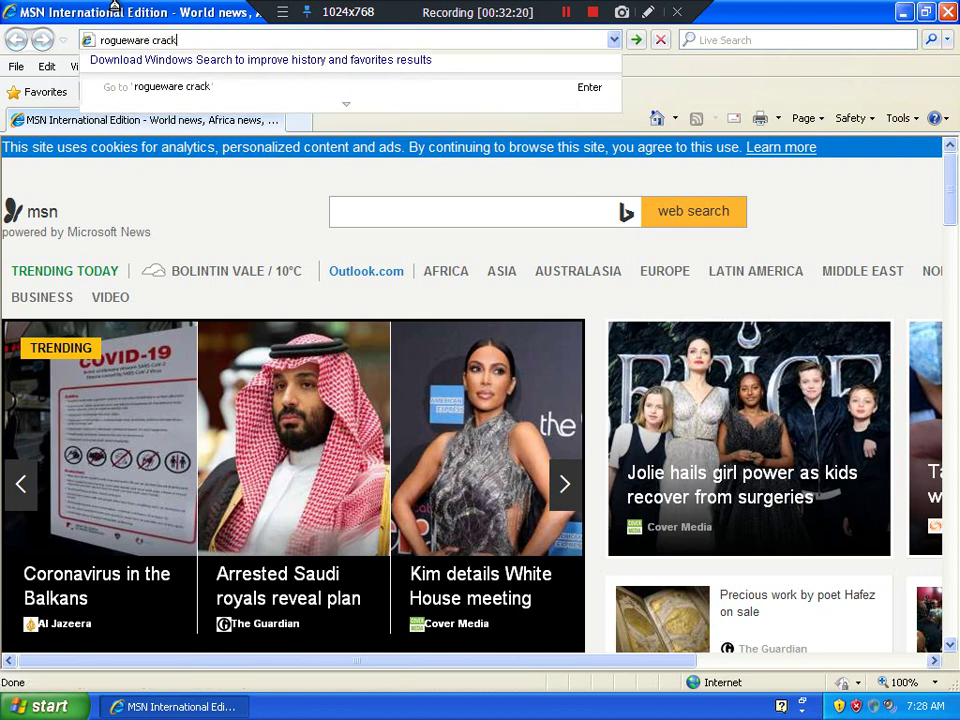
key("Return")
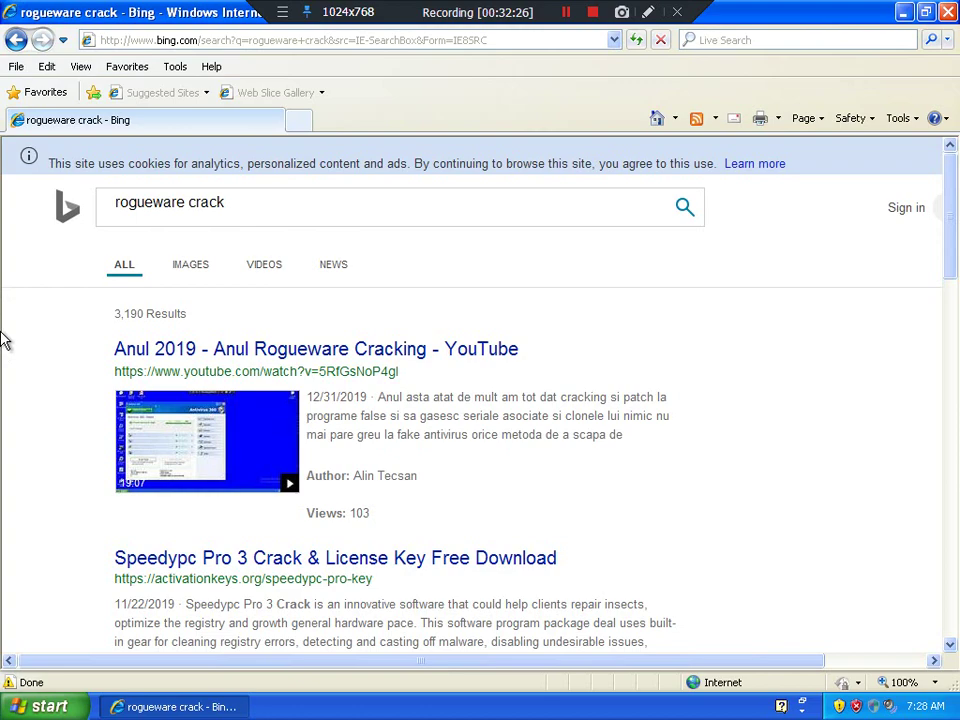
Step: Dismiss the fake firewall alert and scroll down the search results
left_click_drag(955, 246, 955, 352)
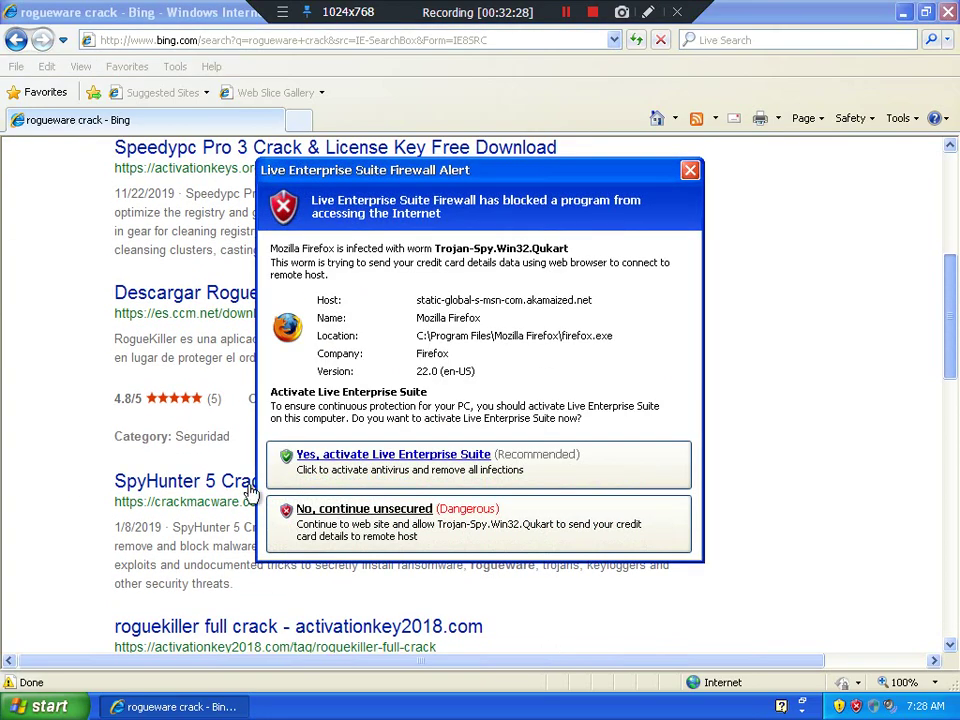
left_click(444, 532)
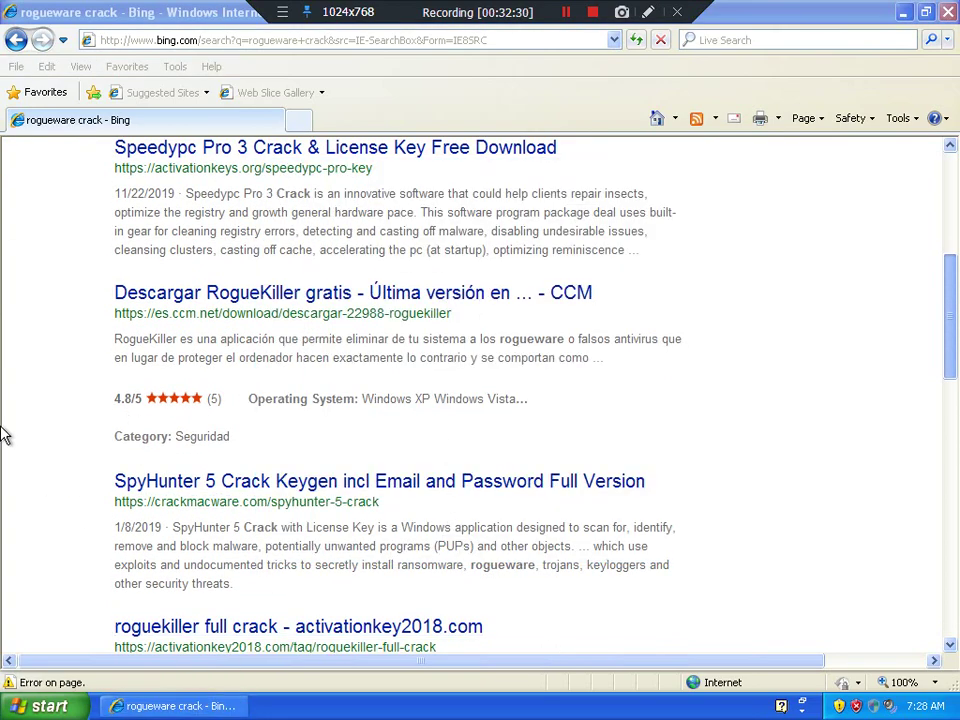
scroll(107, 497, "down", 15)
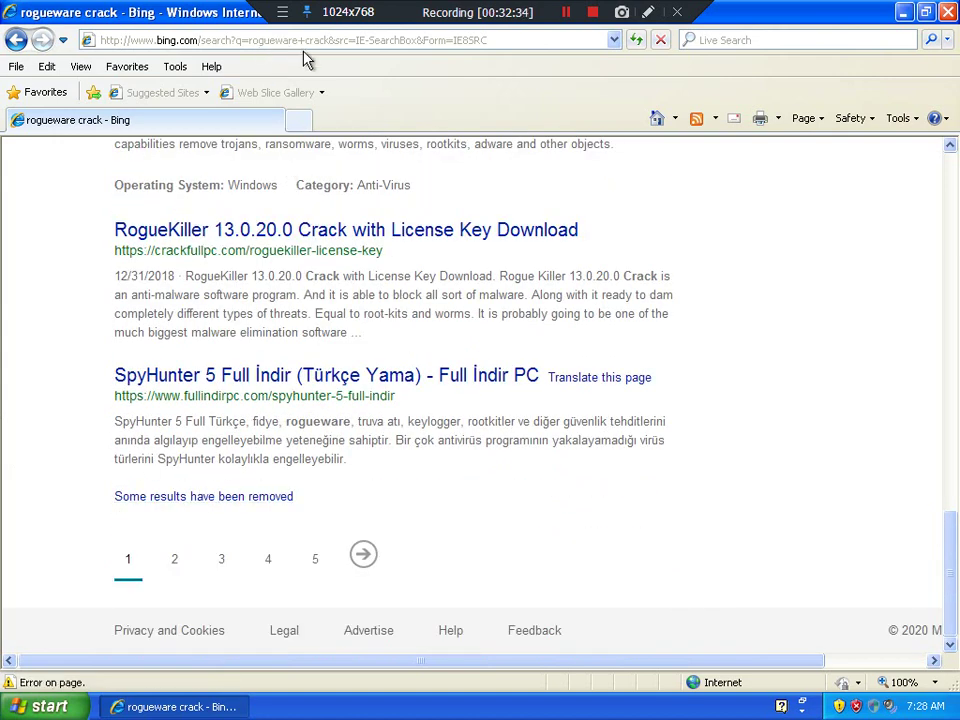
Step: Replace the current search query with 'meowing' and search Bing
left_click(241, 41)
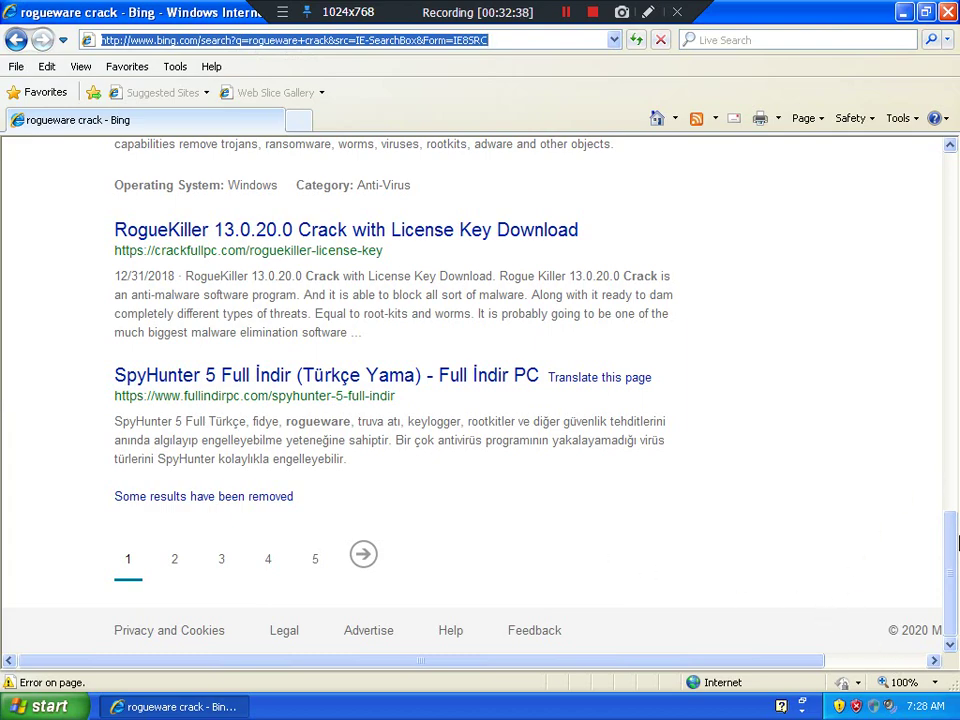
left_click_drag(957, 541, 953, 150)
left_click(266, 212)
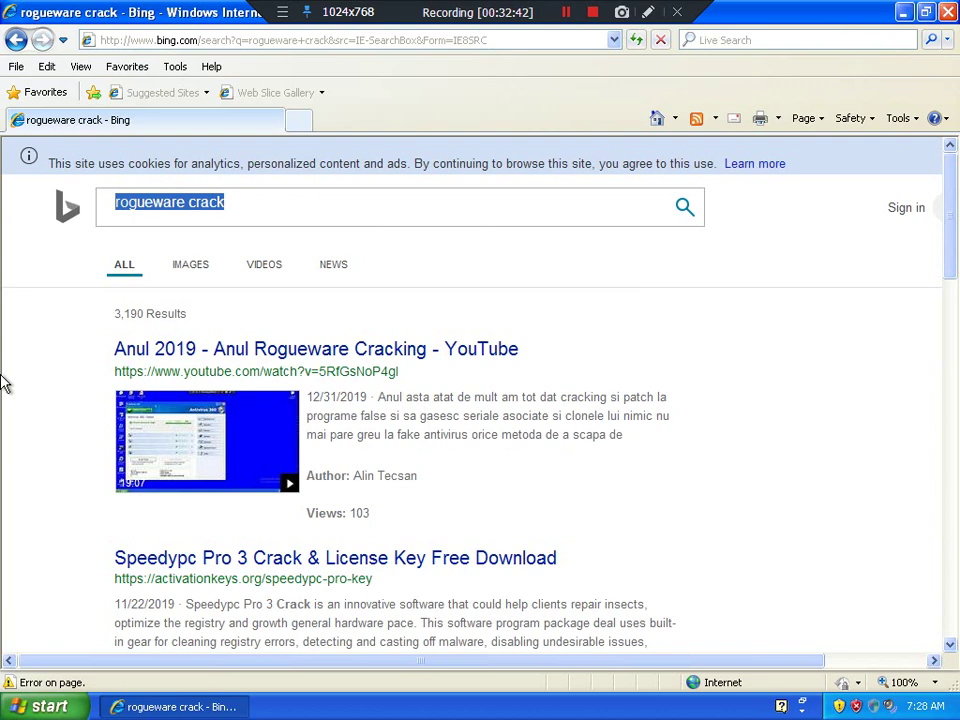
type("meowing")
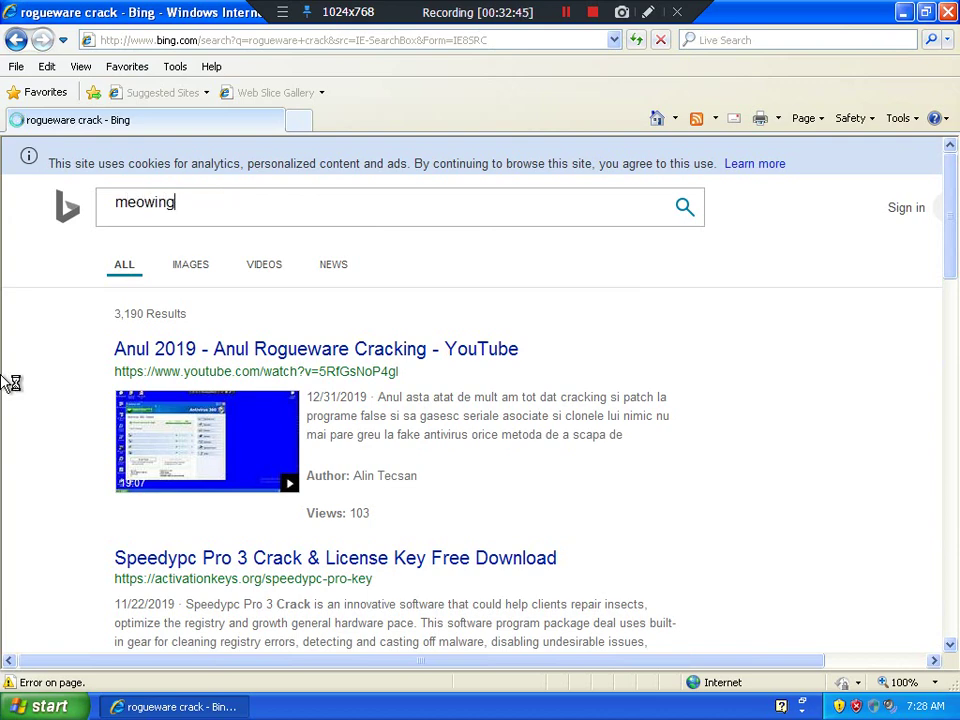
key("Return")
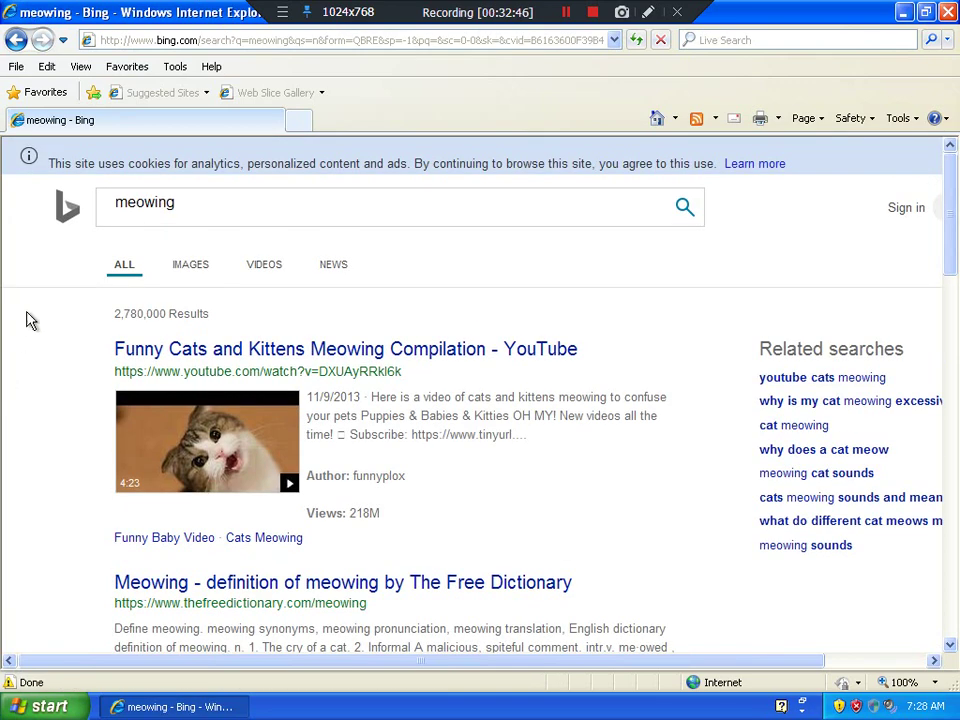
Step: Swap the 'meowing' query for 'sweetbunny', search, and reload the results page
left_click(215, 207)
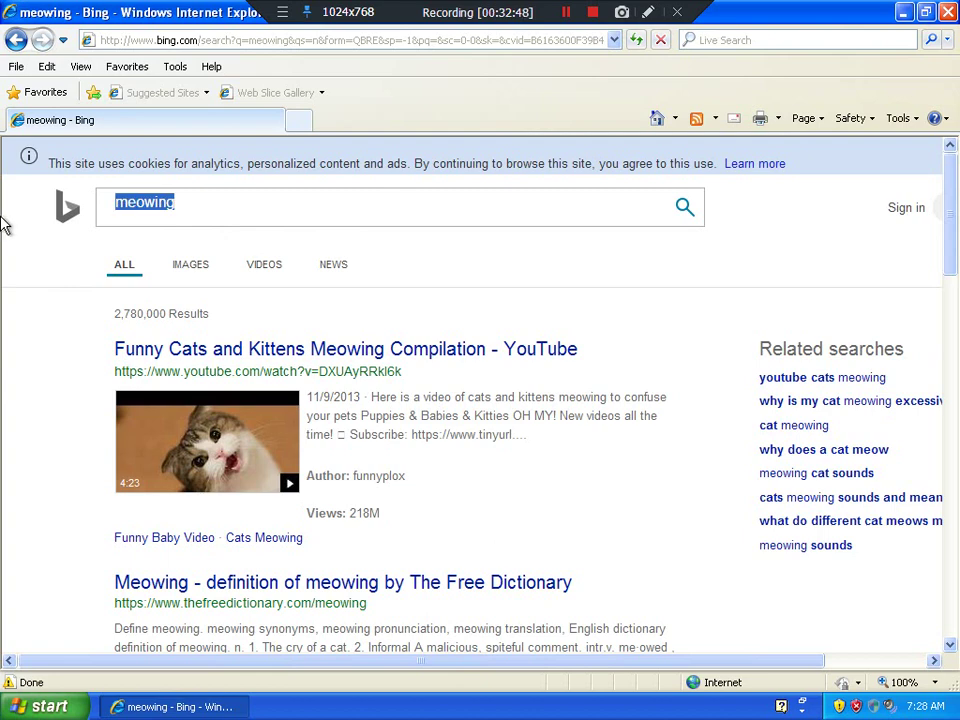
type("swe")
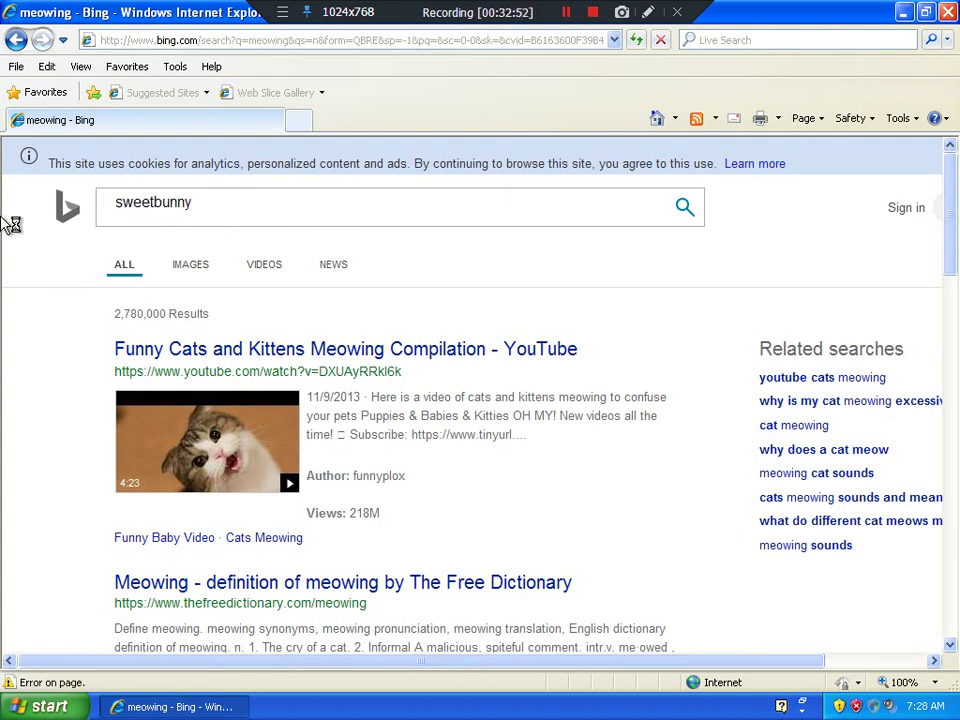
type("etbunny")
key("Return")
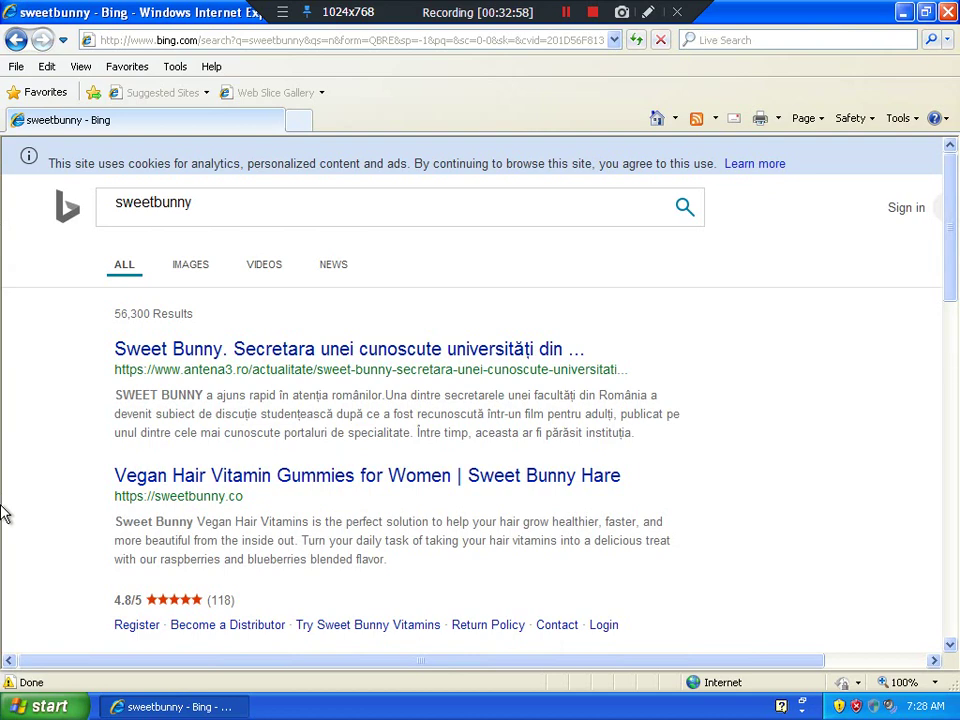
left_click(637, 41)
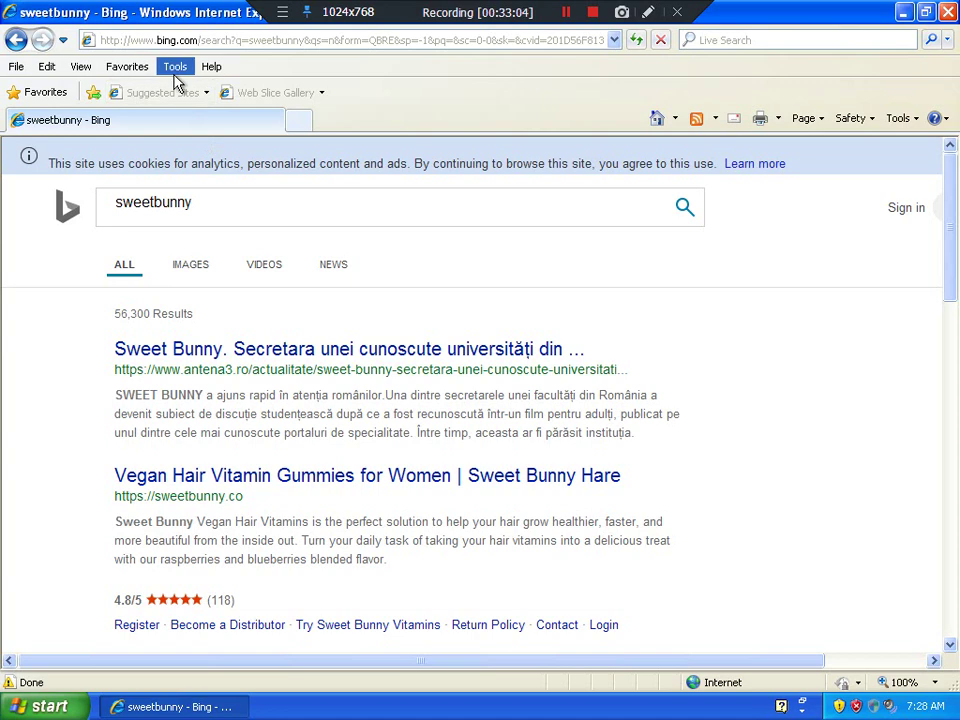
Step: Open Tools > Manage Add-ons and set Show to All add-ons
left_click(174, 71)
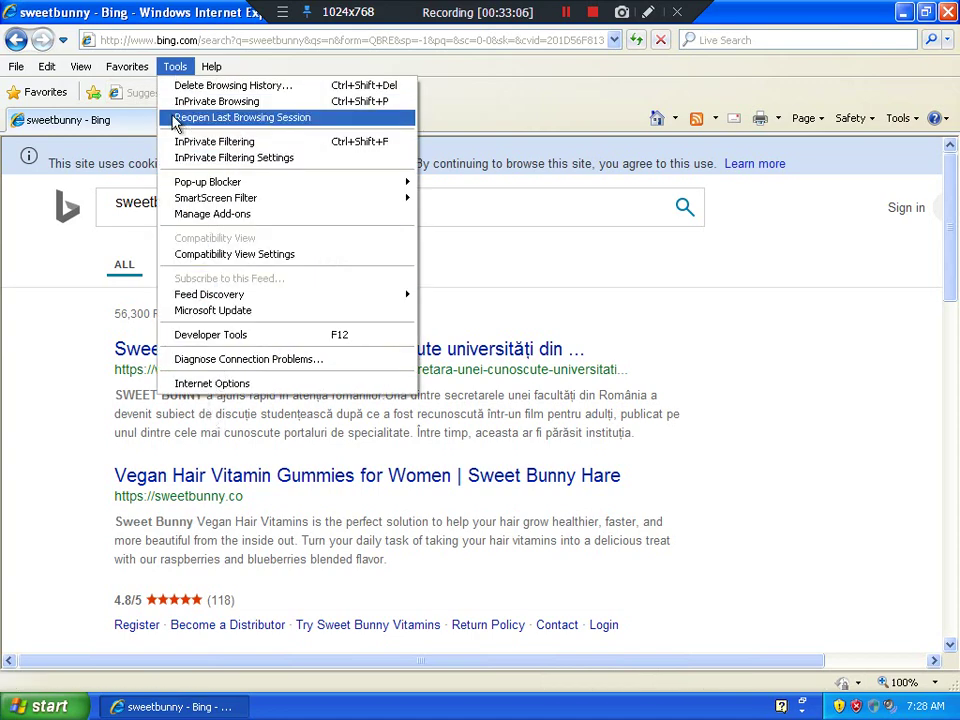
mouse_move(135, 64)
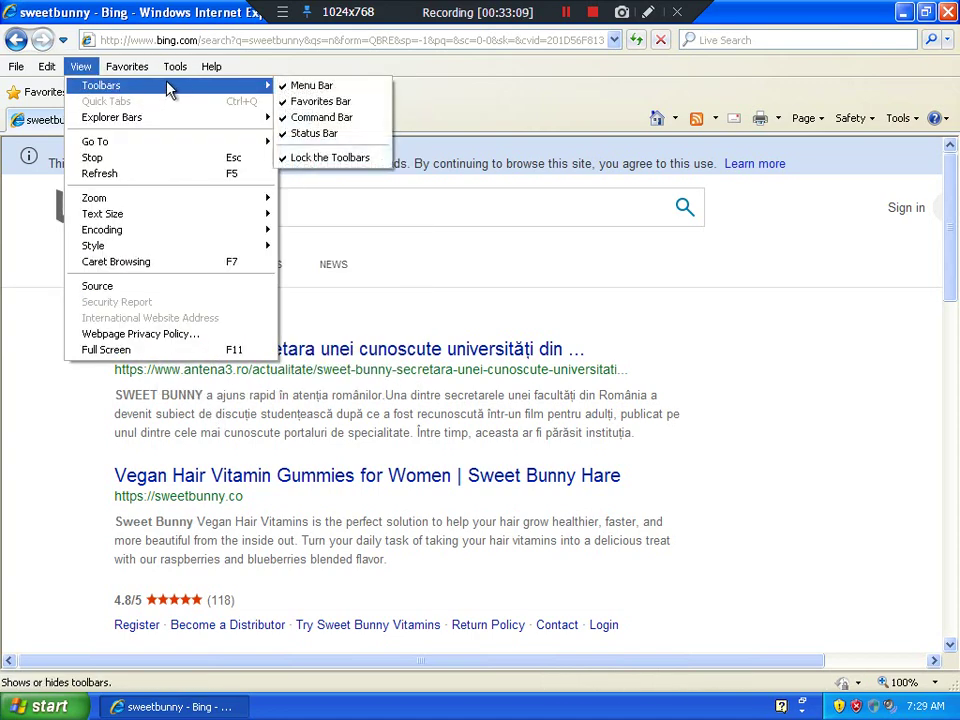
mouse_move(175, 66)
left_click(208, 214)
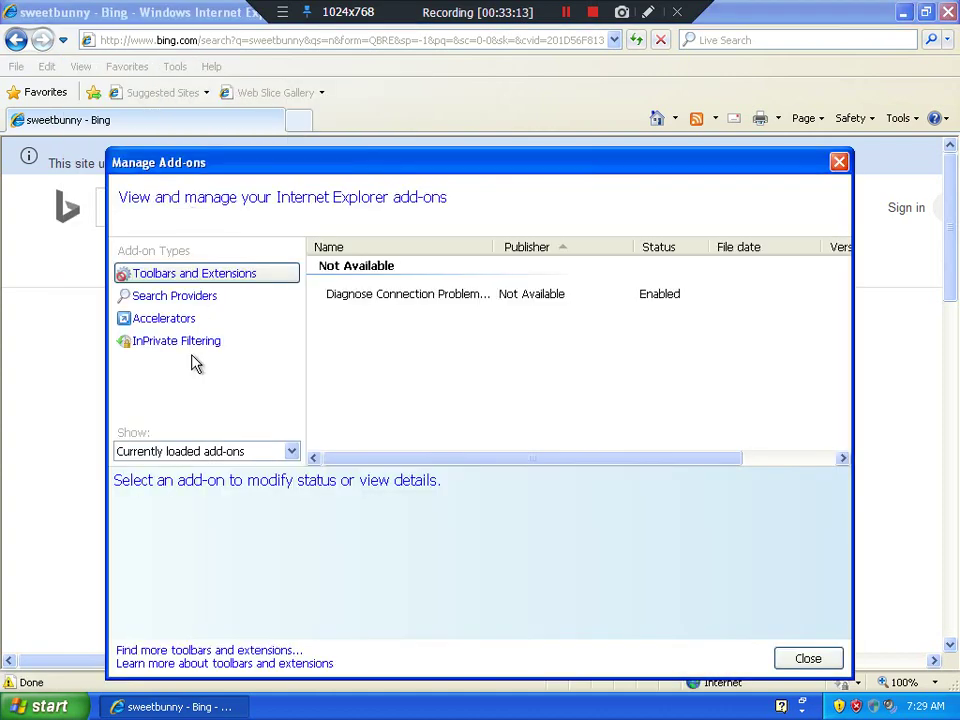
left_click(193, 453)
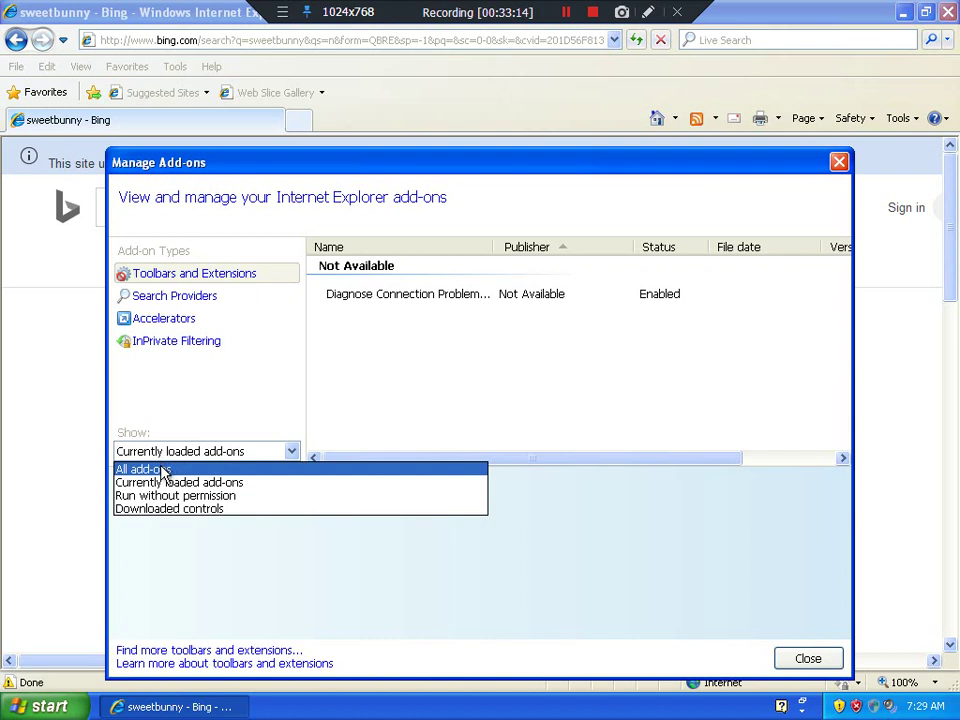
left_click(163, 470)
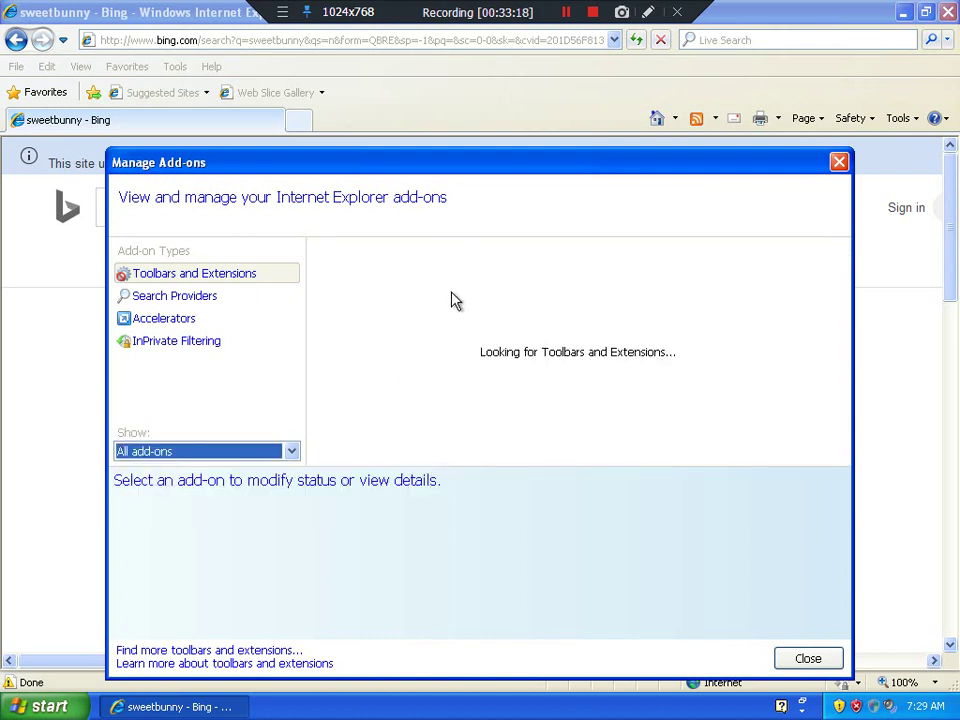
Step: Close the add-on manager, scroll the results, and close Internet Explorer with Alt+F4
left_click(838, 163)
scroll(761, 364, "down", 15)
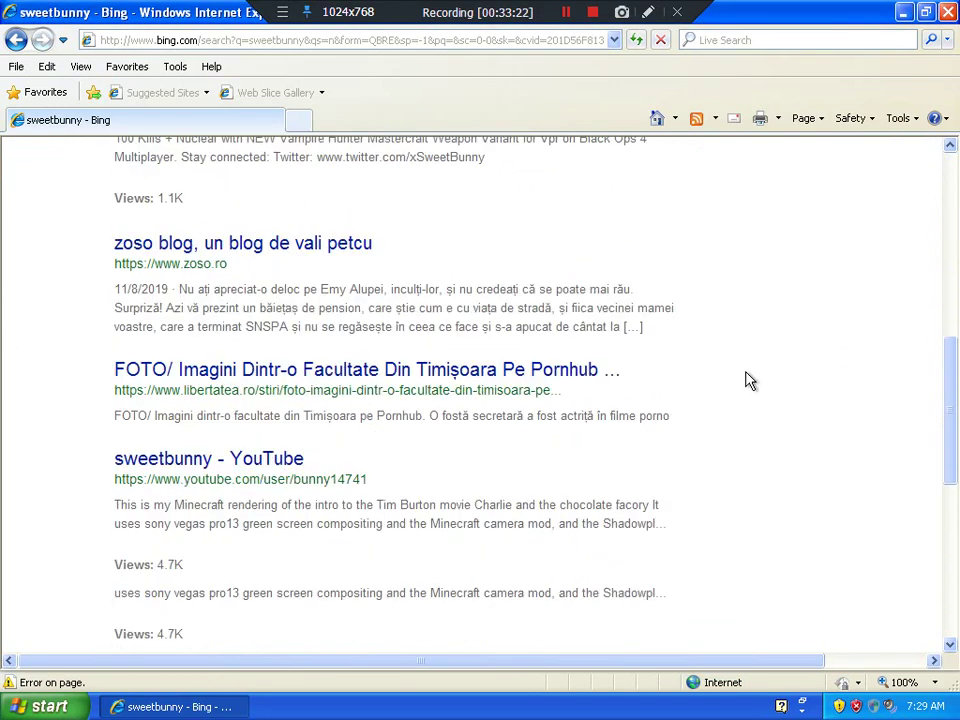
key("alt+F4")
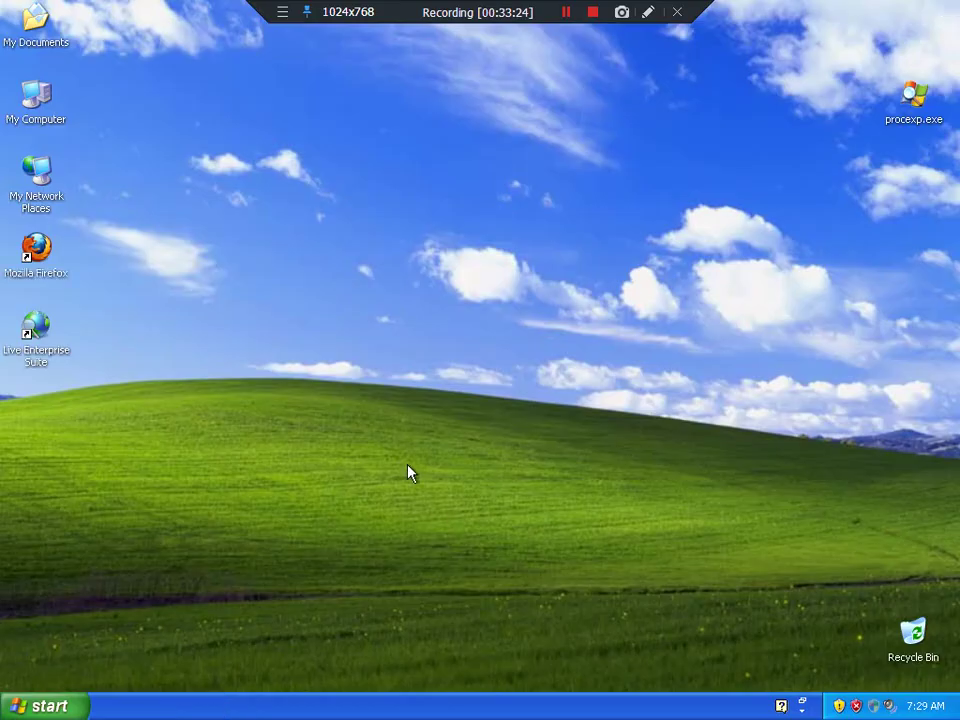
double_click(872, 708)
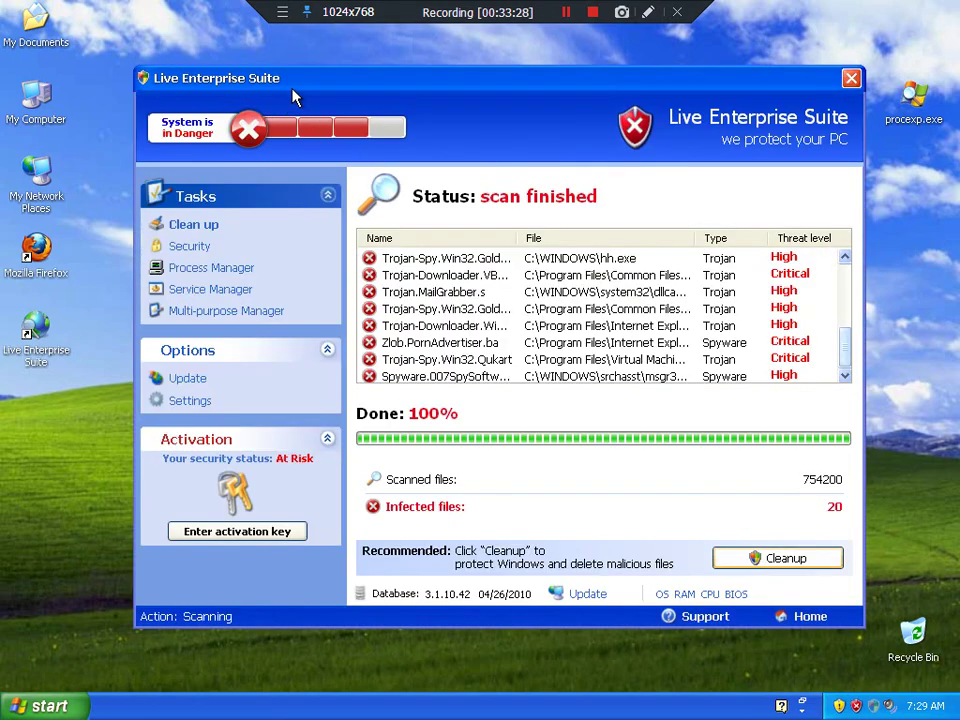
left_click_drag(294, 97, 254, 77)
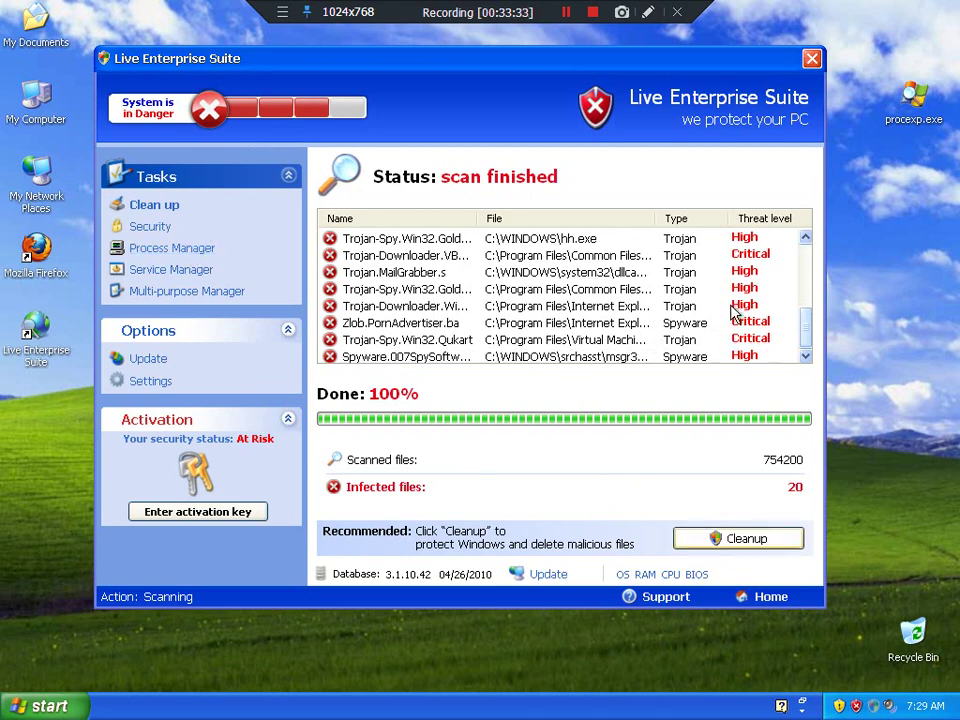
left_click(812, 58)
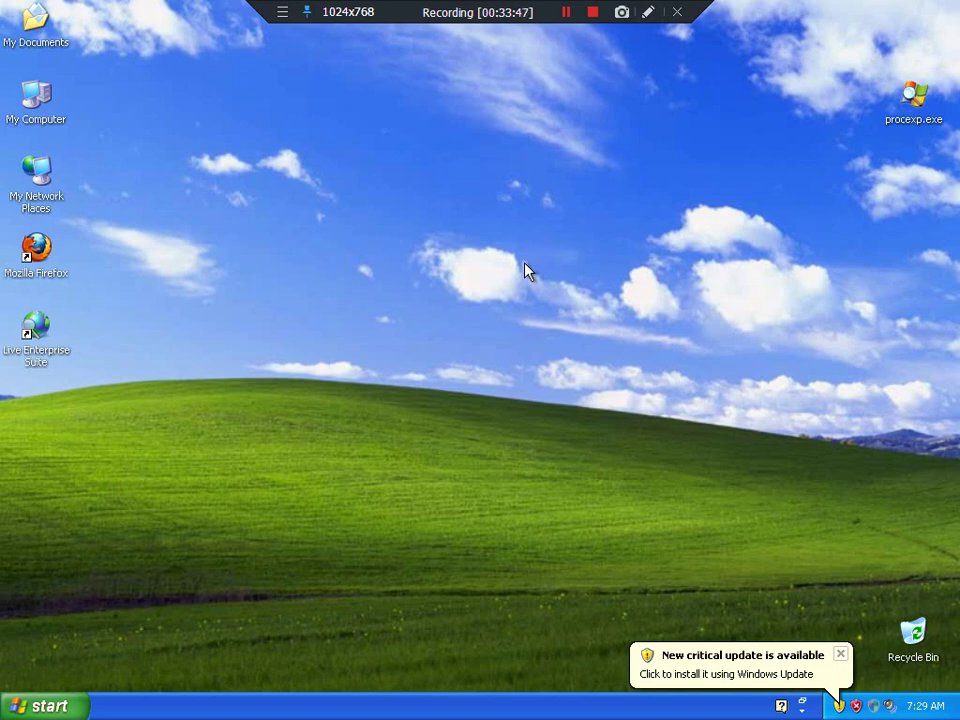
Step: From the update balloon, custom-install the 1.1 MB Critical Security Update for Live Enterprise Suite
left_click(714, 670)
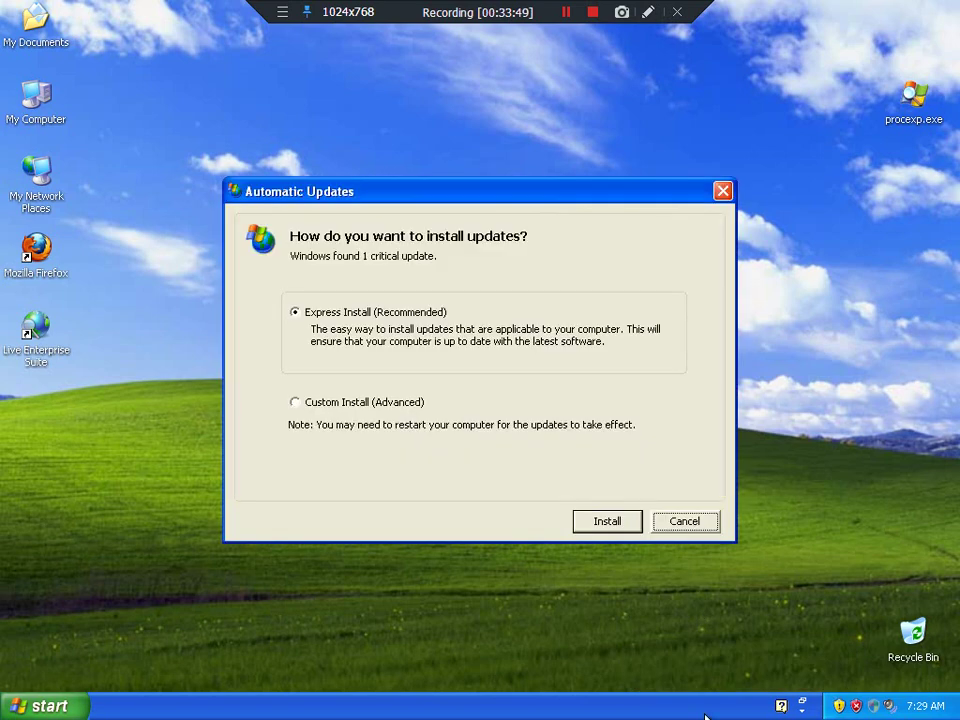
left_click(322, 404)
left_click(610, 524)
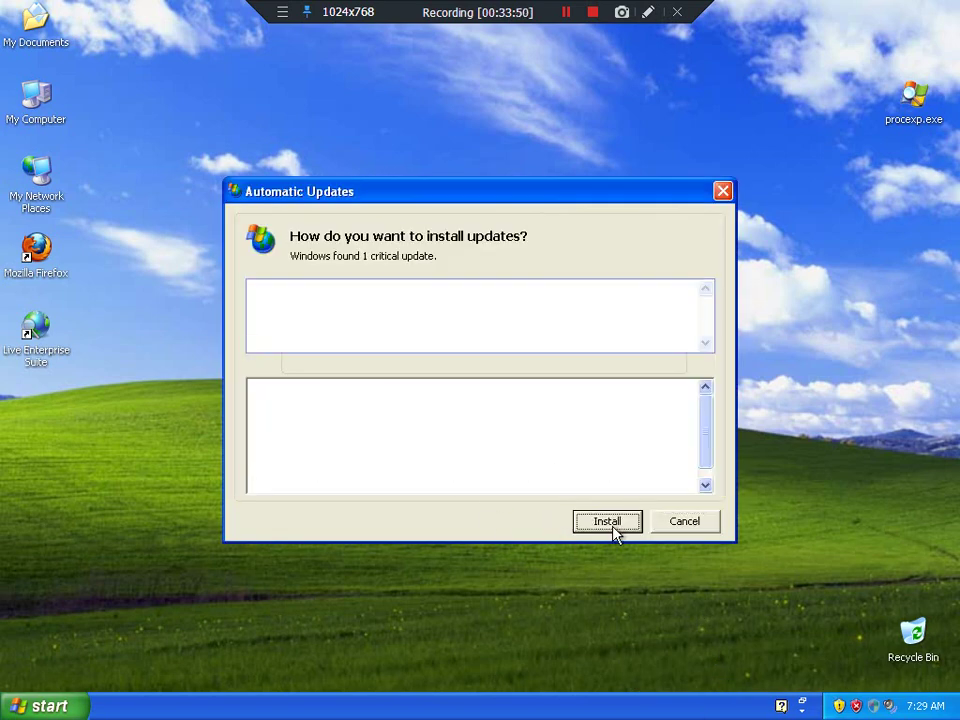
left_click(258, 289)
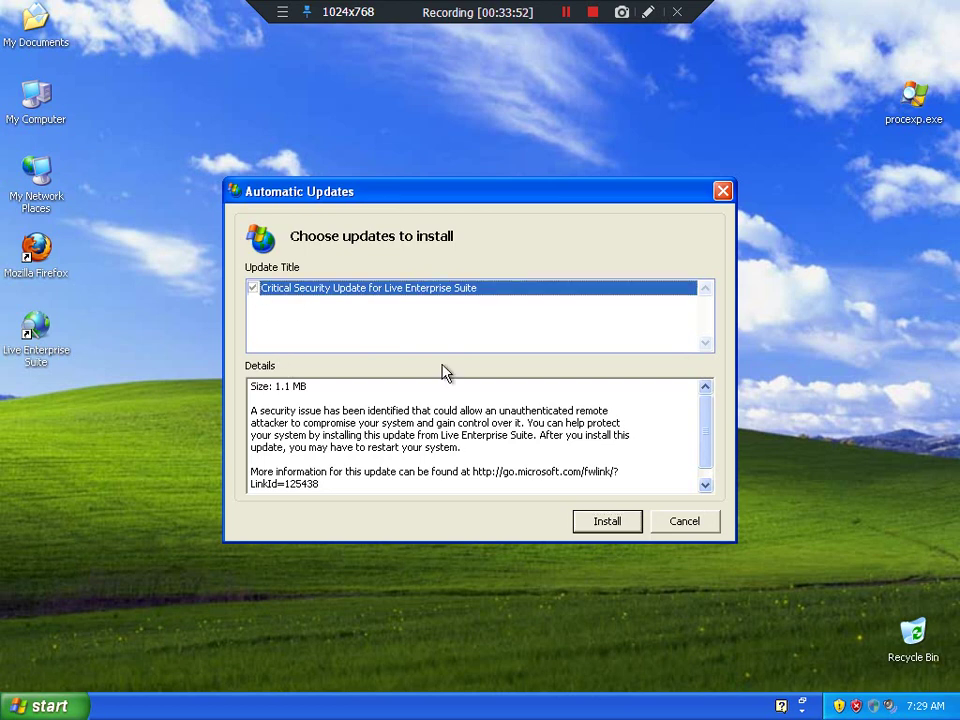
left_click(610, 521)
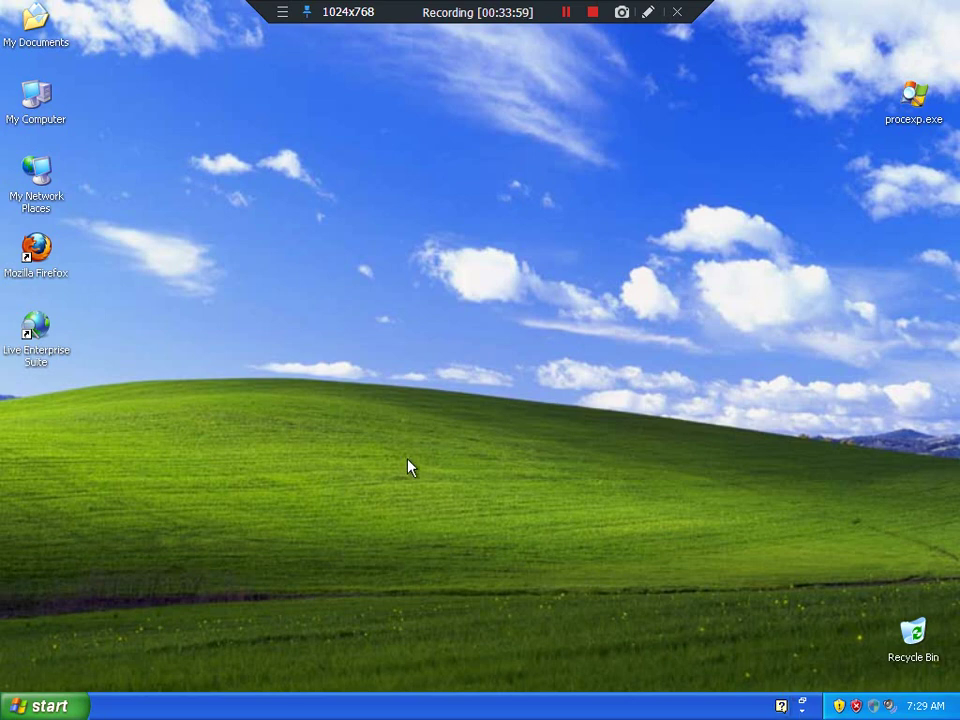
Step: Try launching Task Manager from the taskbar and dismiss the tracking-cookies system warning
right_click(360, 710)
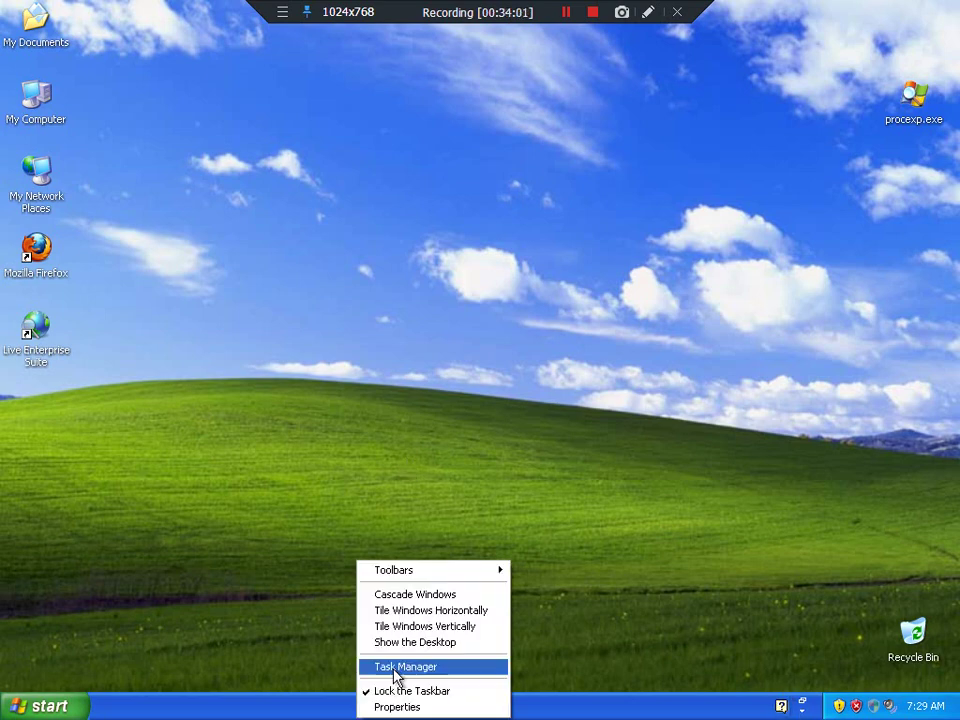
left_click(394, 667)
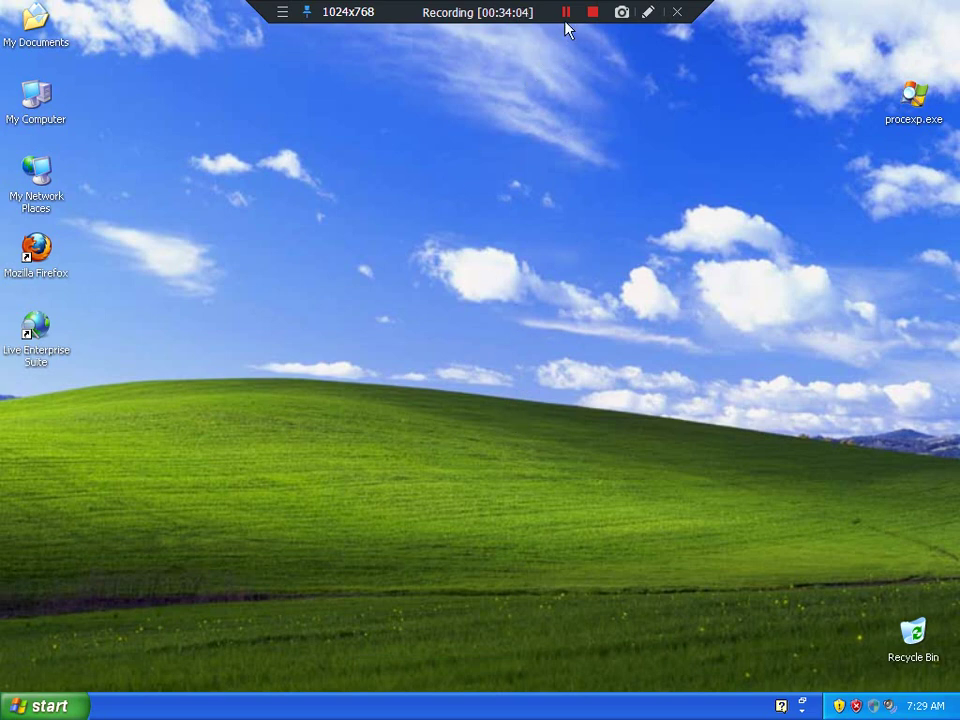
left_click(565, 12)
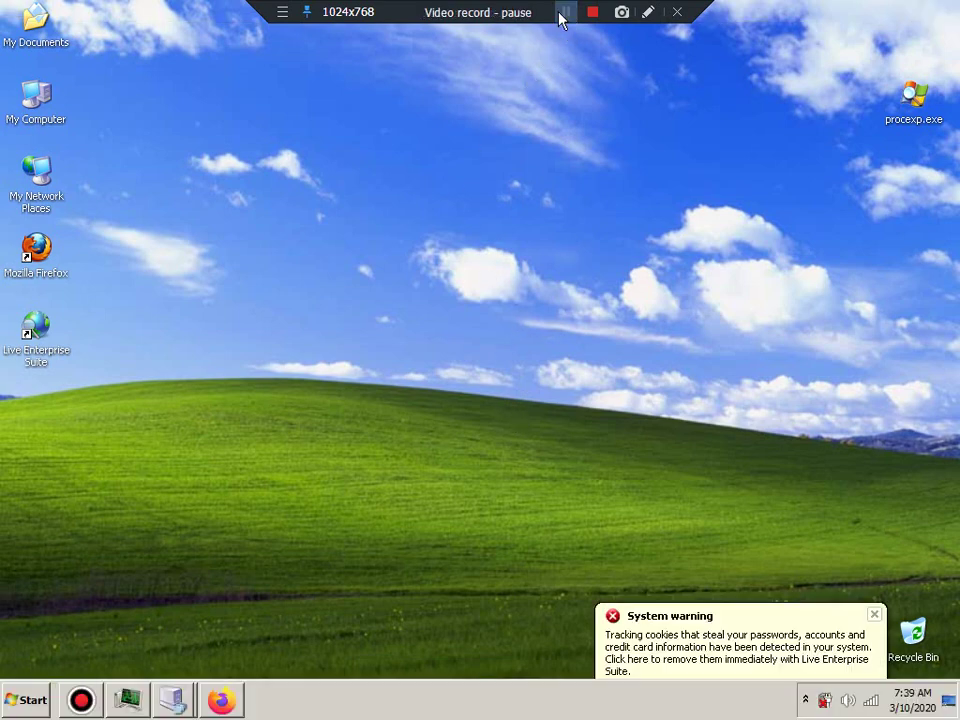
left_click(562, 13)
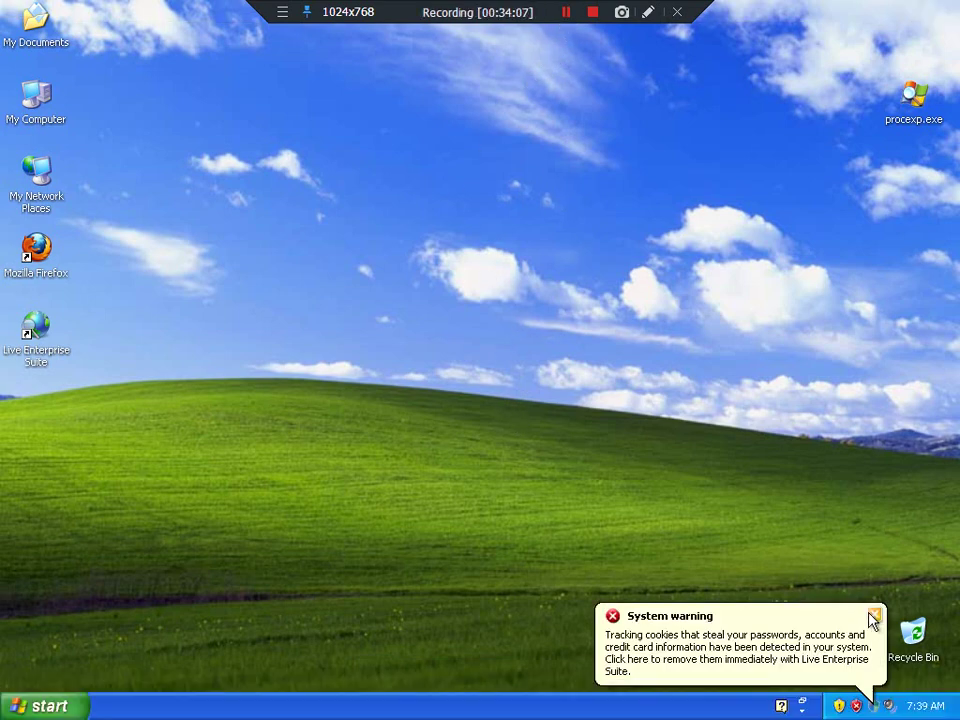
left_click(874, 615)
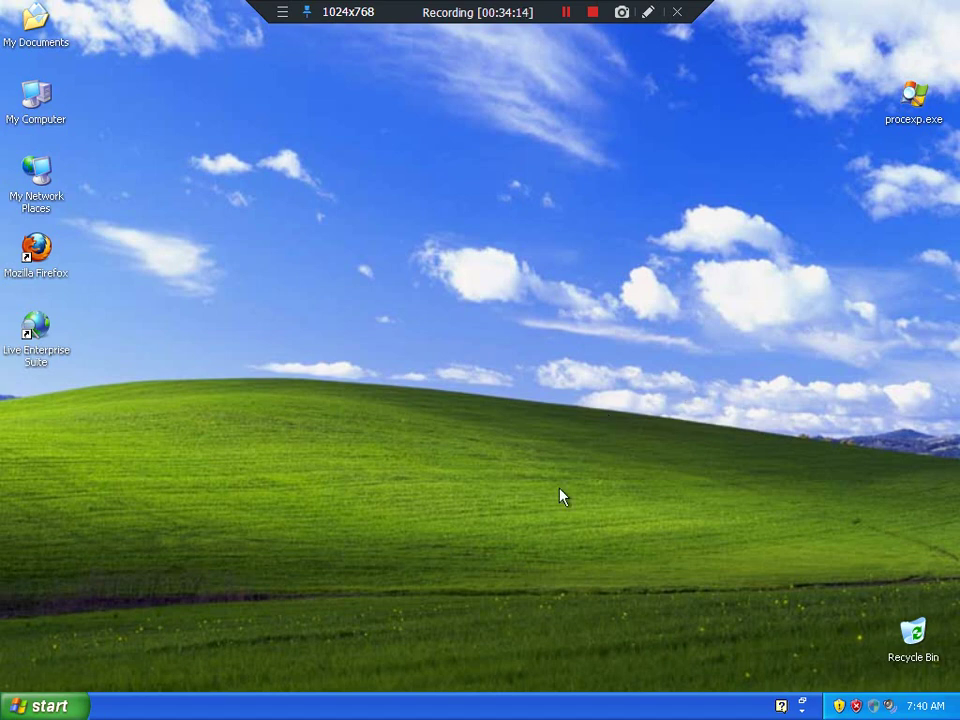
Step: Retry Task Manager, then open and close the Start menu, bringing up the Trojan.Win32.Delwin alert
right_click(360, 708)
left_click(400, 667)
left_click(8, 706)
left_click(364, 409)
left_click(565, 12)
left_click(565, 12)
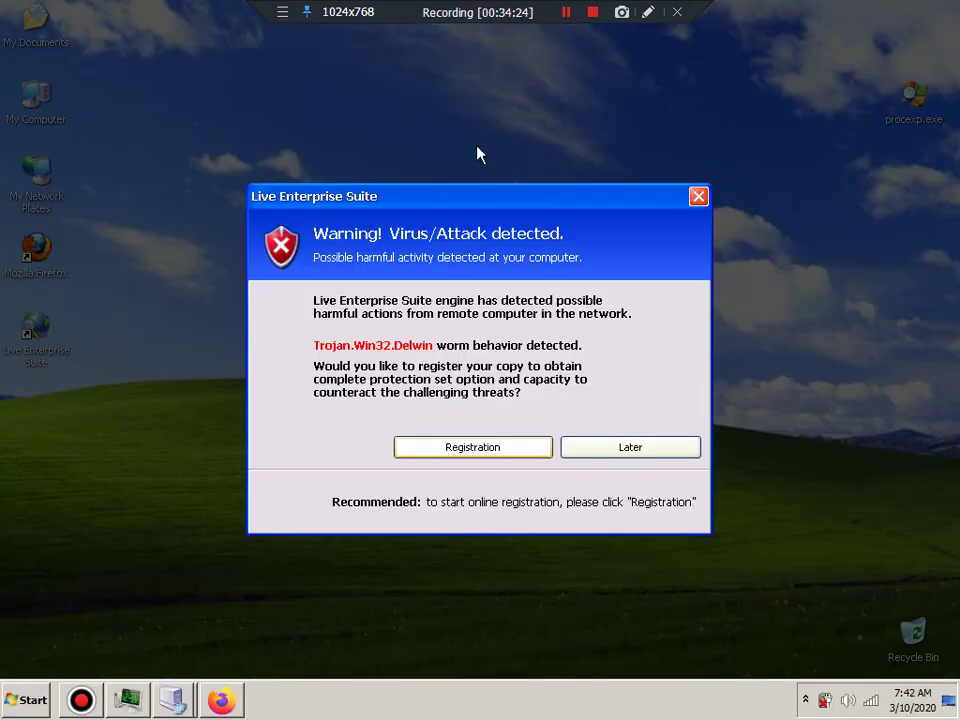
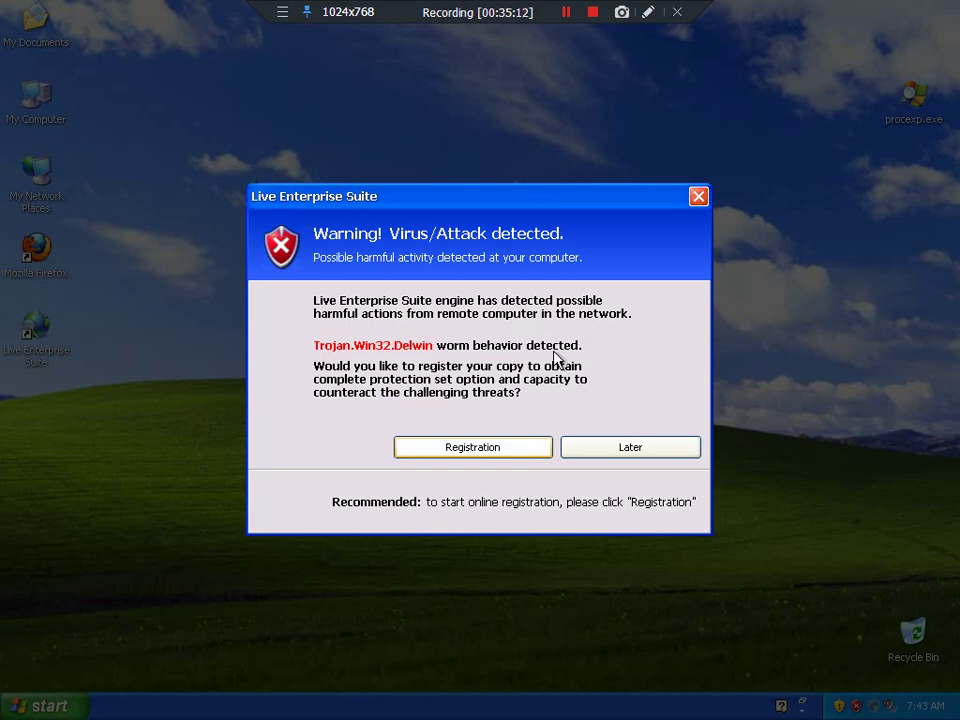
Step: Dismiss the virus warning with Later, then open and close the Live Enterprise Suite window
left_click(616, 450)
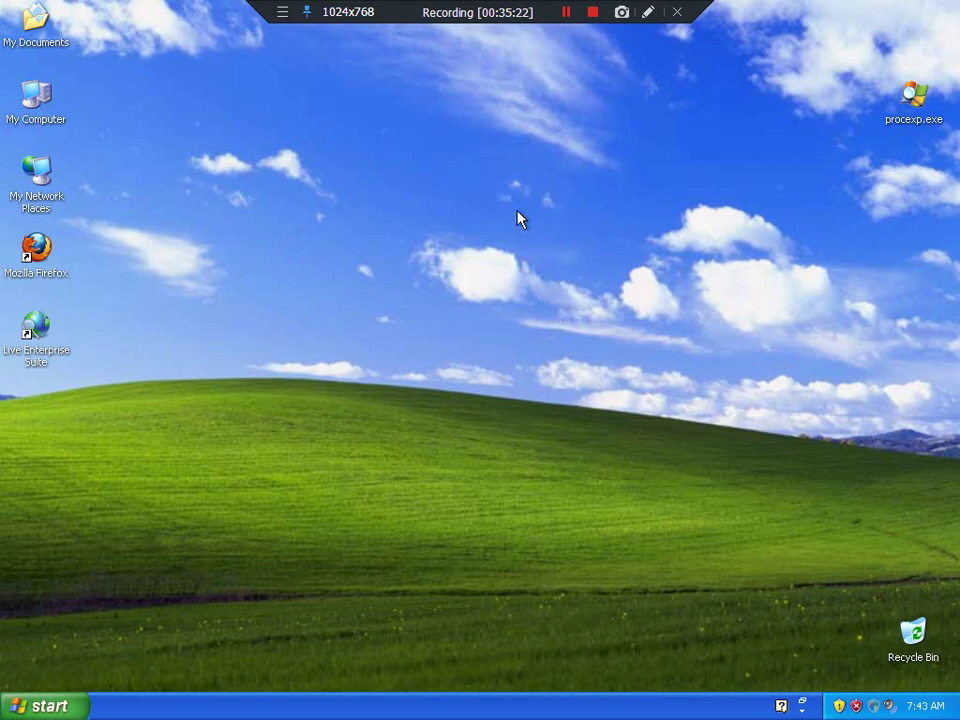
double_click(886, 705)
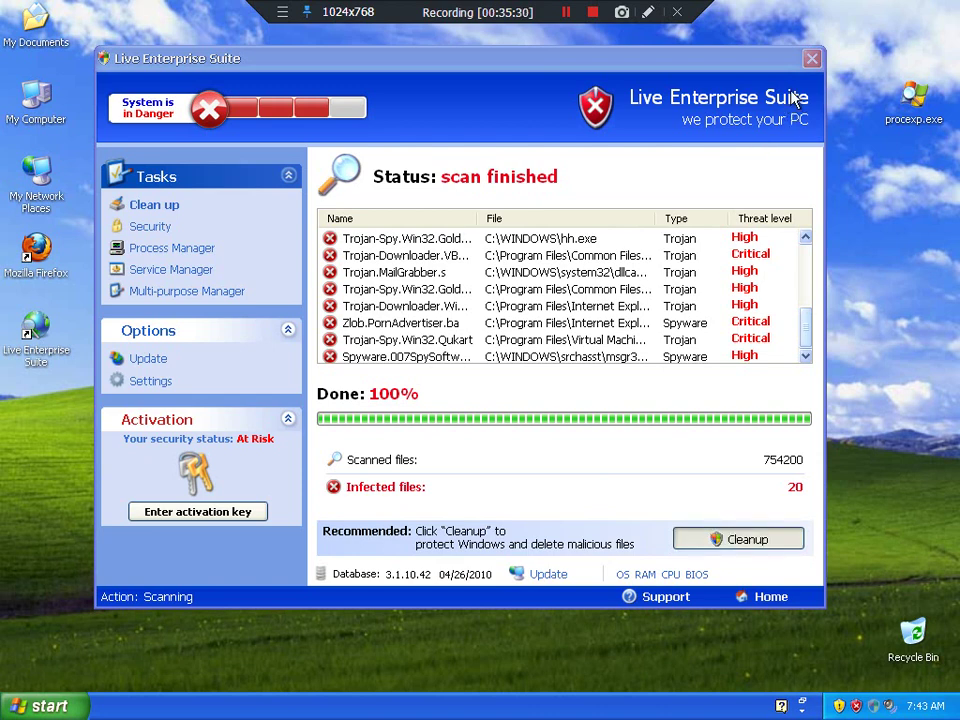
left_click(812, 58)
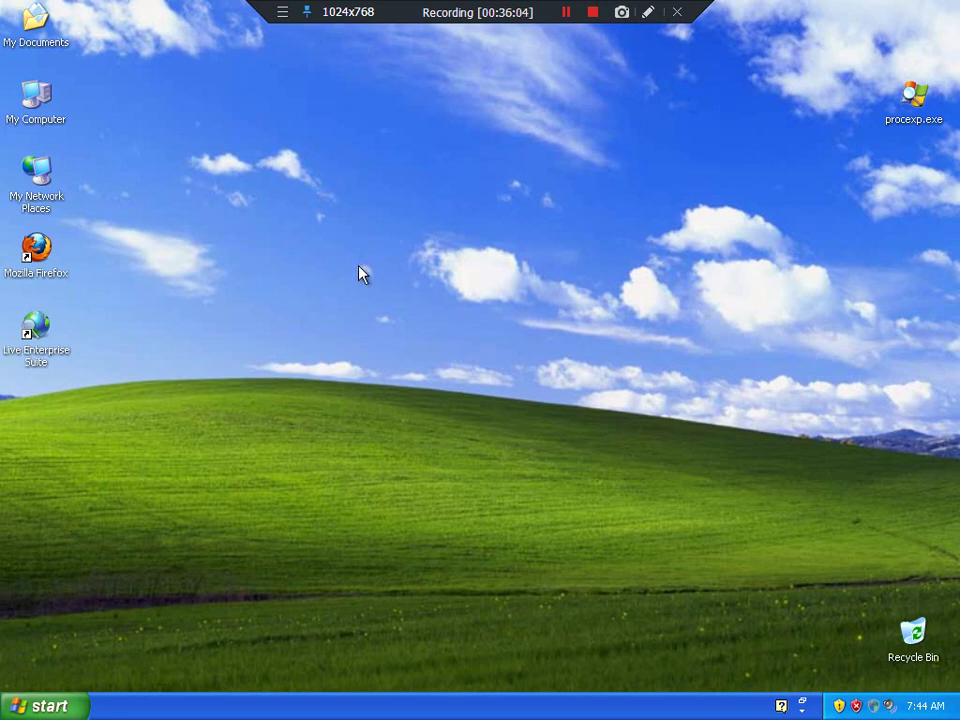
right_click(367, 652)
right_click(354, 706)
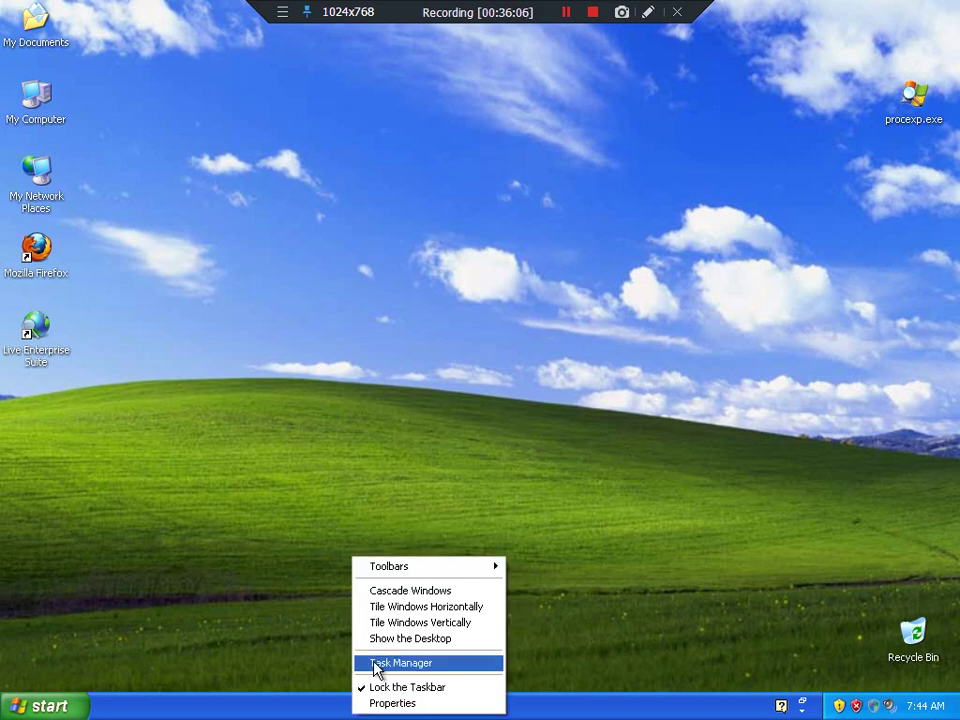
left_click(374, 663)
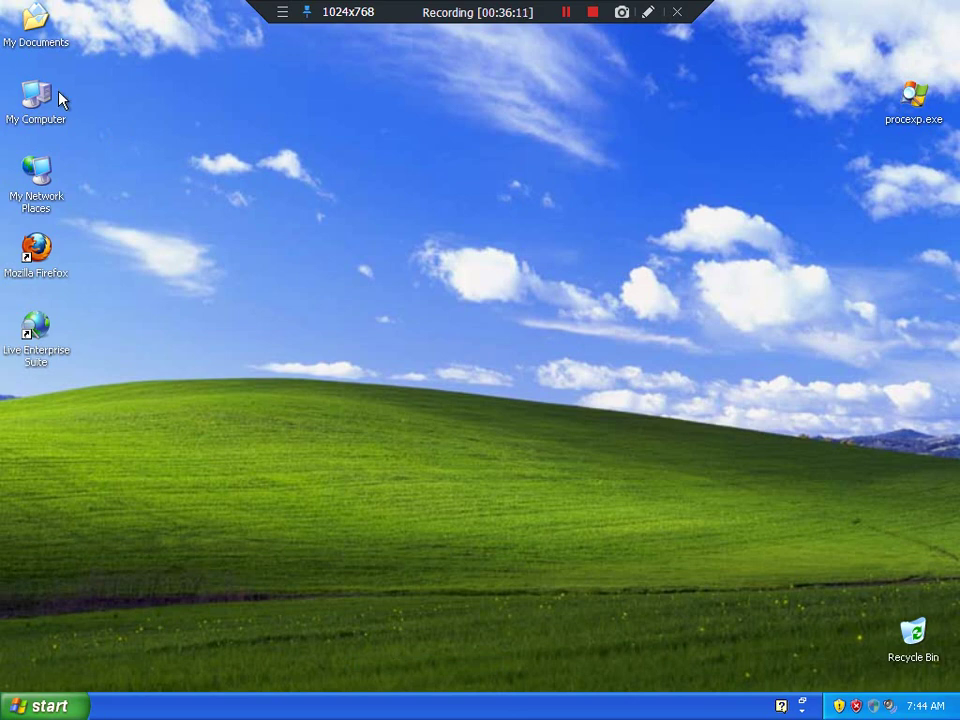
right_click(231, 669)
left_click(159, 334)
right_click(159, 274)
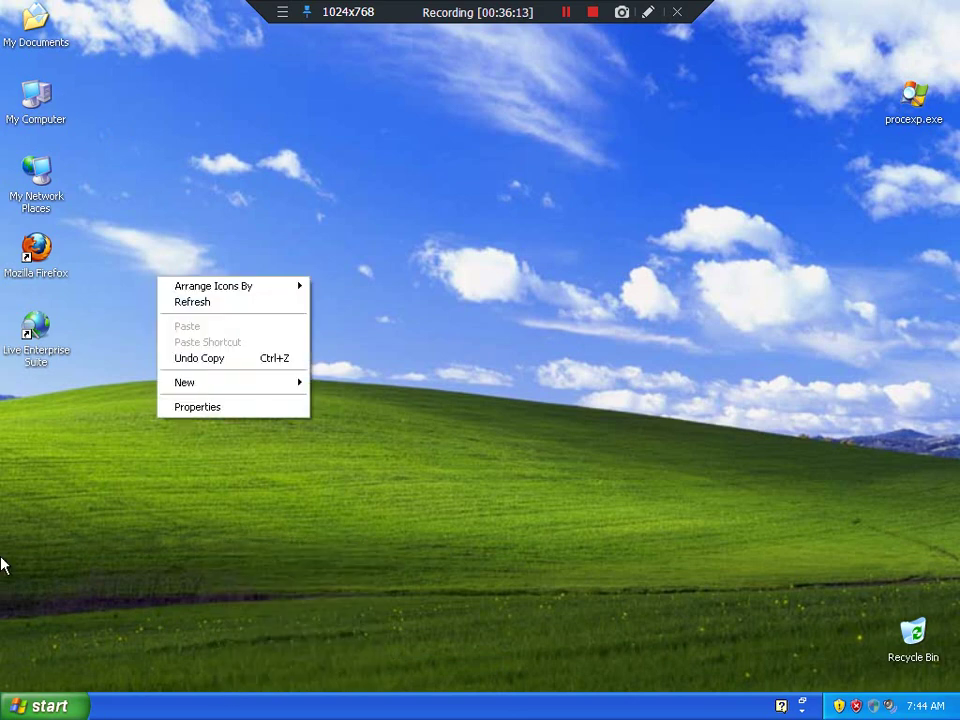
key("super")
left_click(60, 598)
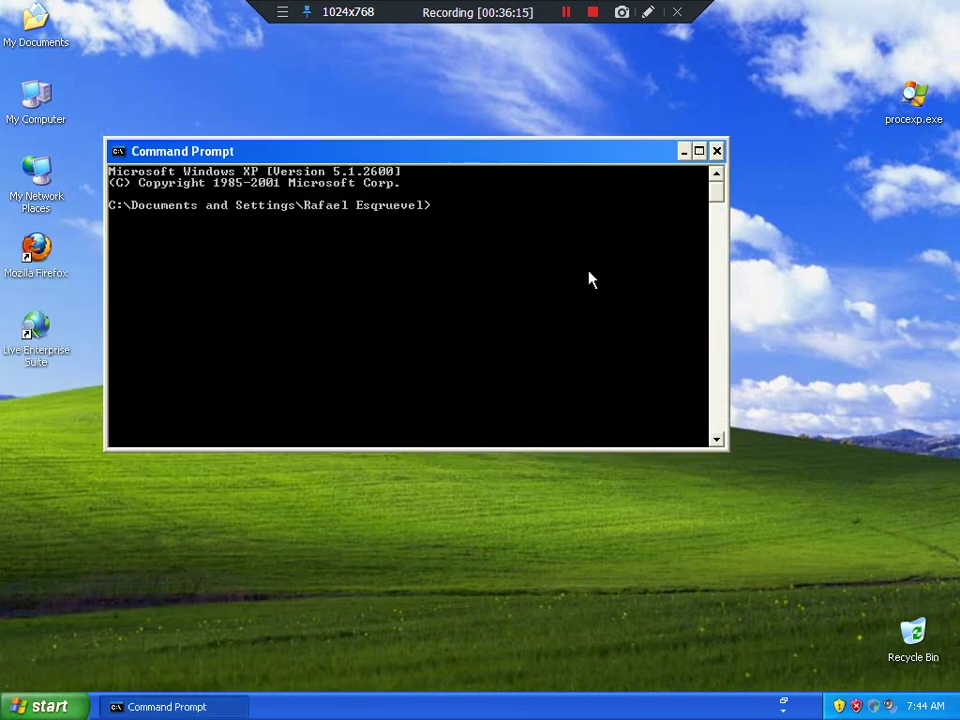
left_click(716, 152)
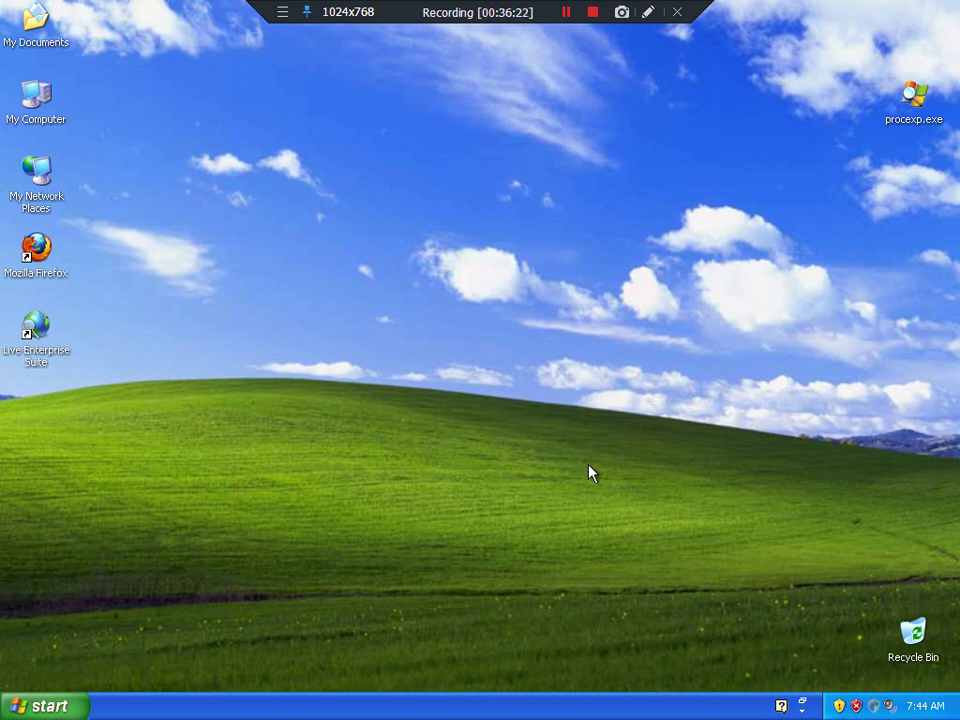
double_click(926, 706)
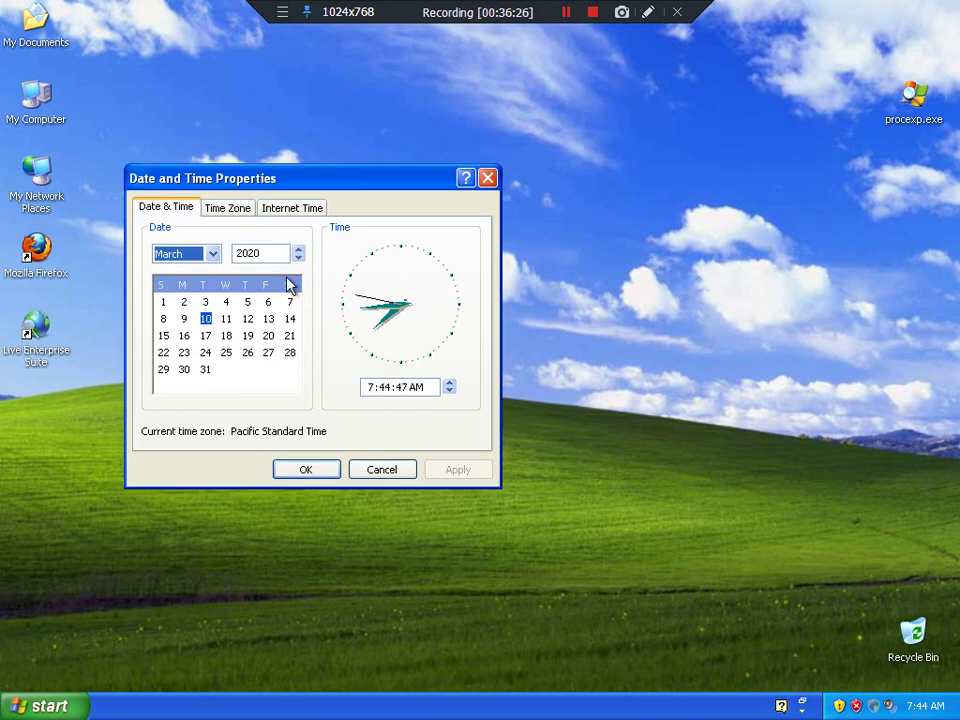
left_click(487, 179)
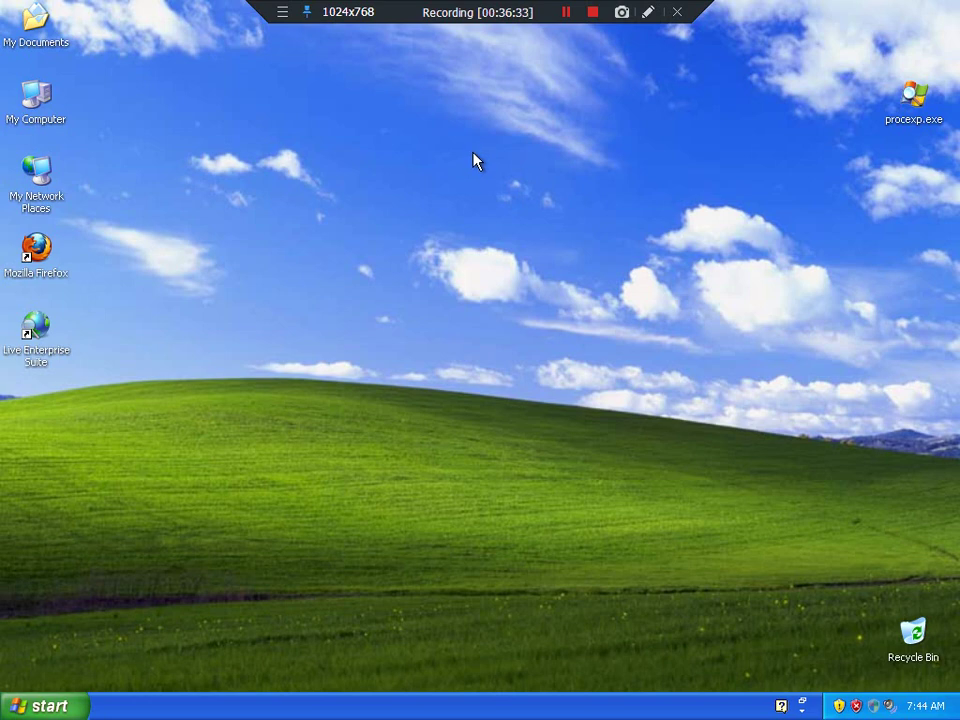
Step: Dismiss the Infiltration Alert with Later and try launching Task Manager from the taskbar
left_click(563, 18)
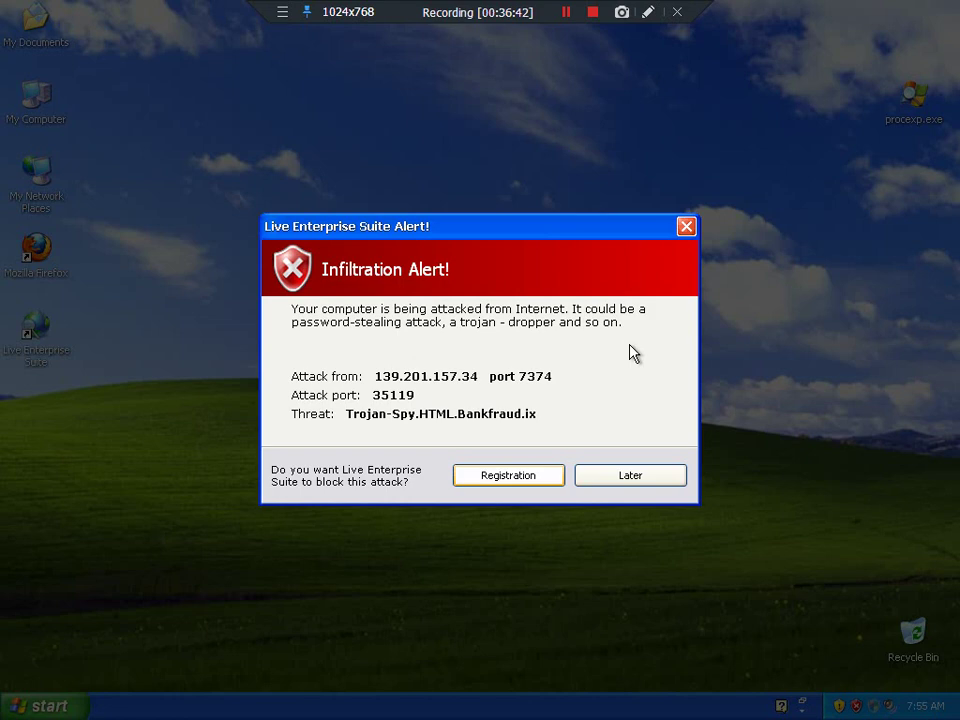
left_click(634, 478)
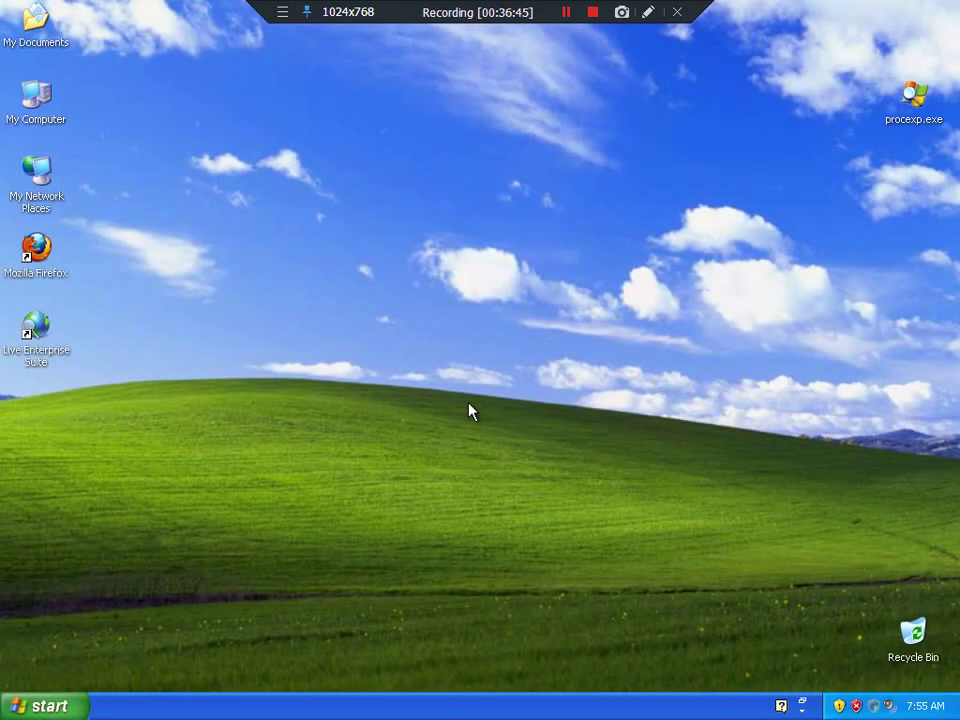
right_click(284, 705)
left_click(339, 677)
right_click(224, 710)
Step: Launch Firefox and a Command Prompt from Start, minimize the prompt, and dismiss the tray warning
left_click(45, 706)
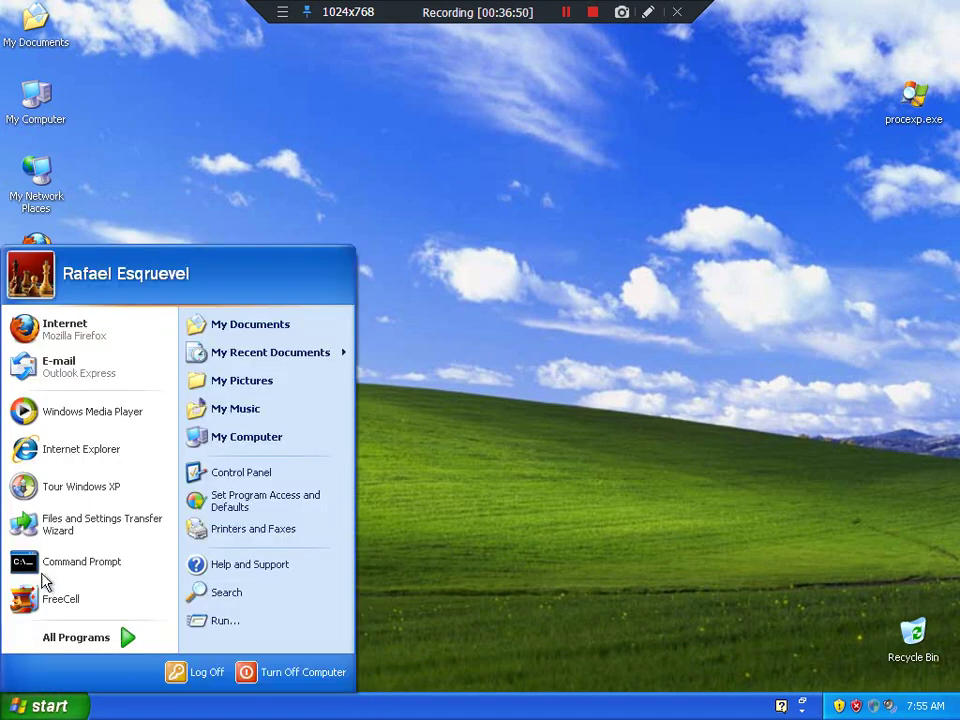
left_click(58, 340)
left_click(45, 706)
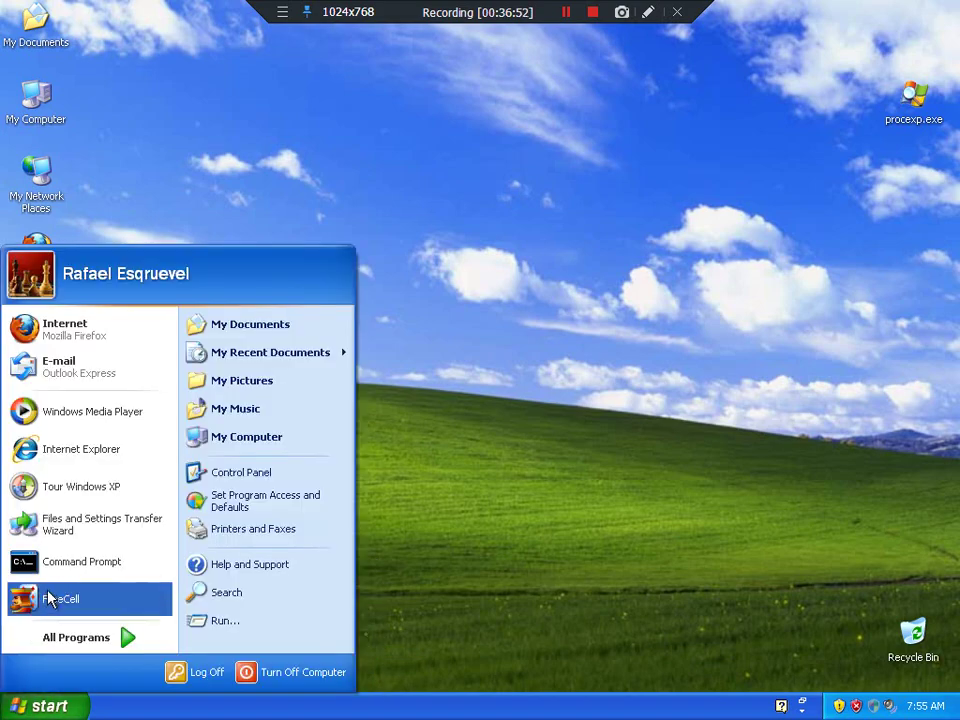
left_click(80, 560)
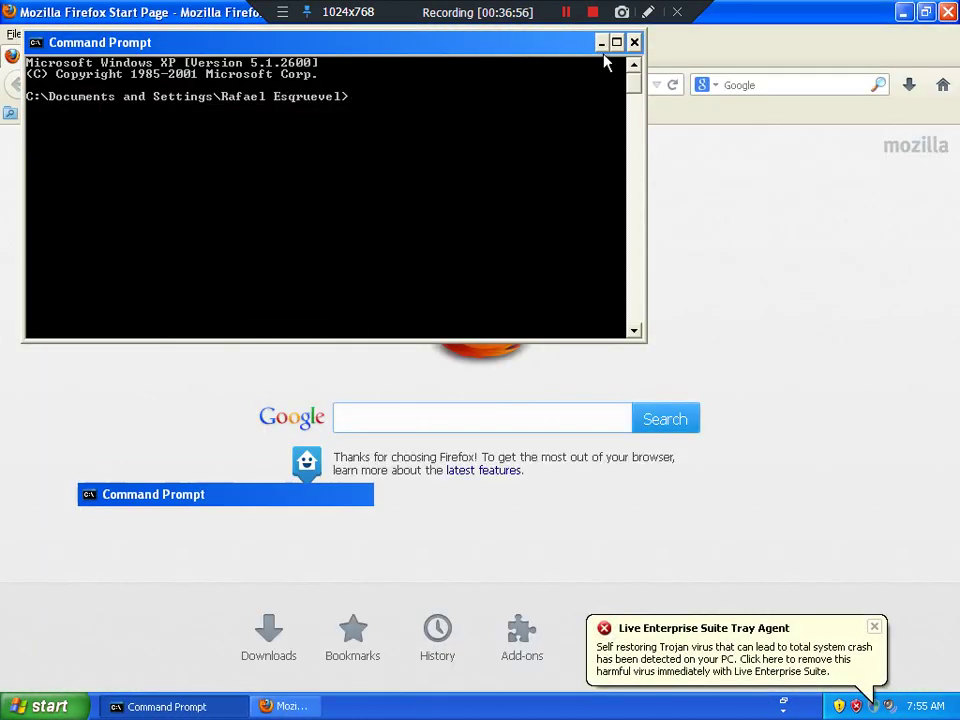
left_click(601, 42)
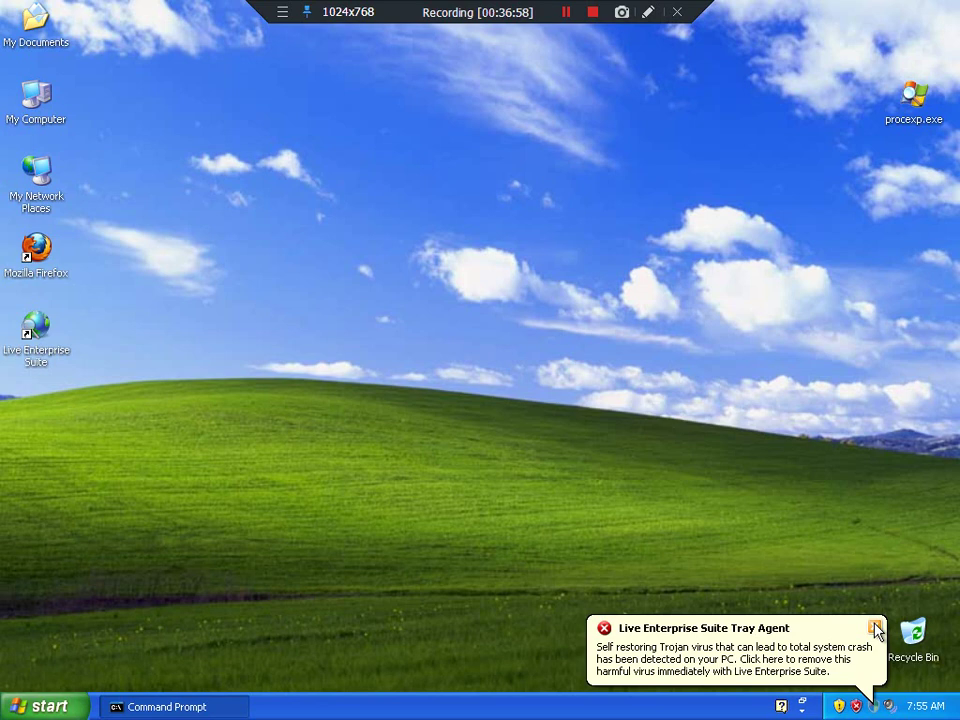
left_click(875, 628)
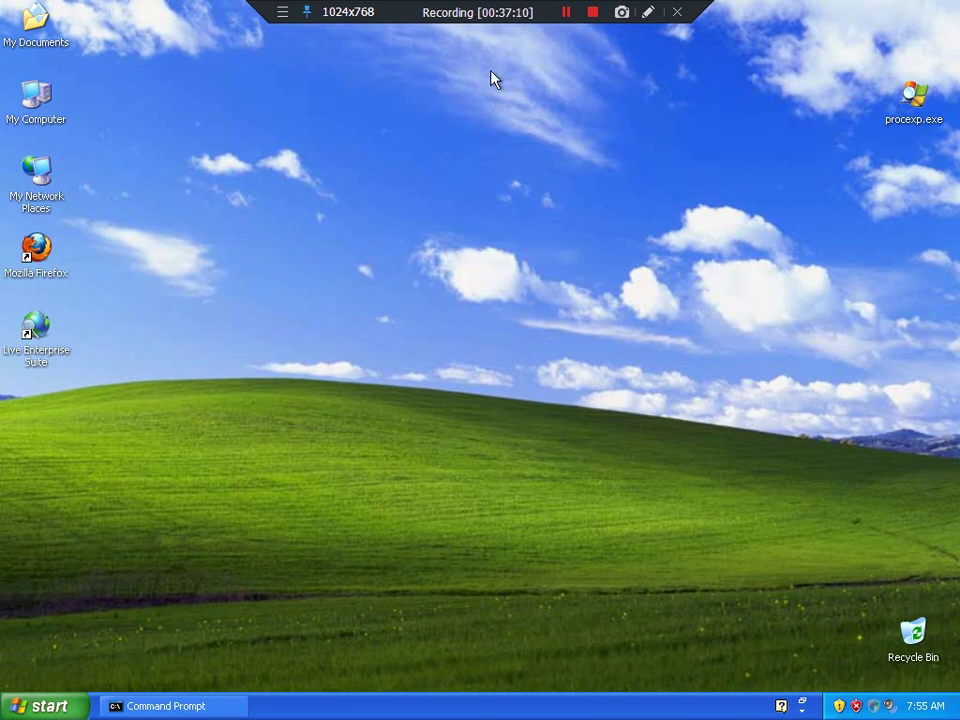
left_click(566, 12)
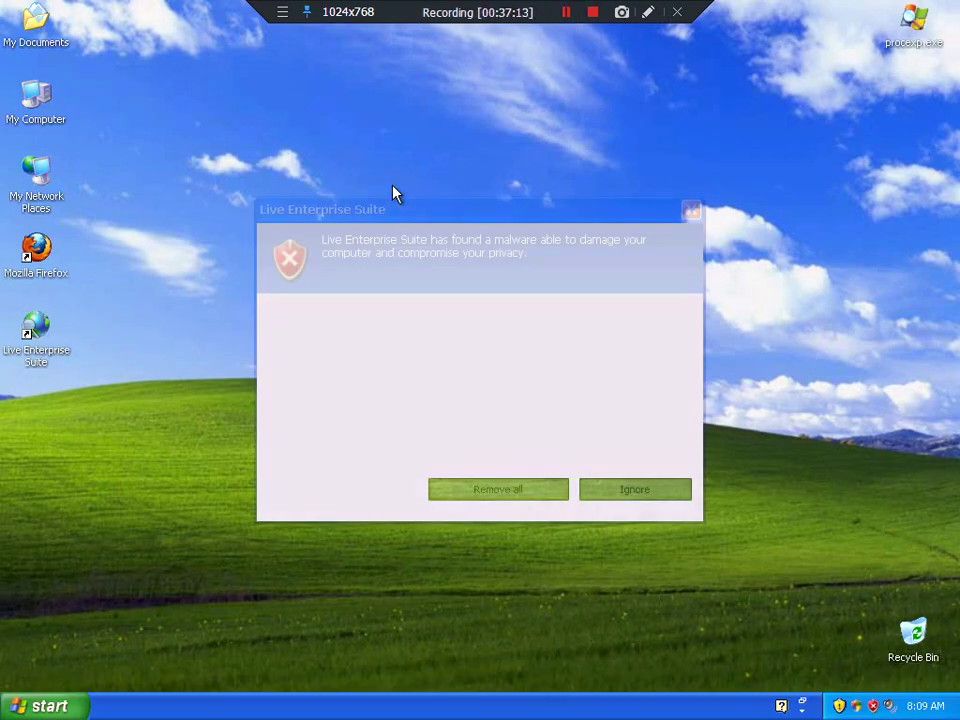
Step: Dismiss the malware dialog and launch Process Explorer, accepting its licence terms
left_click(645, 491)
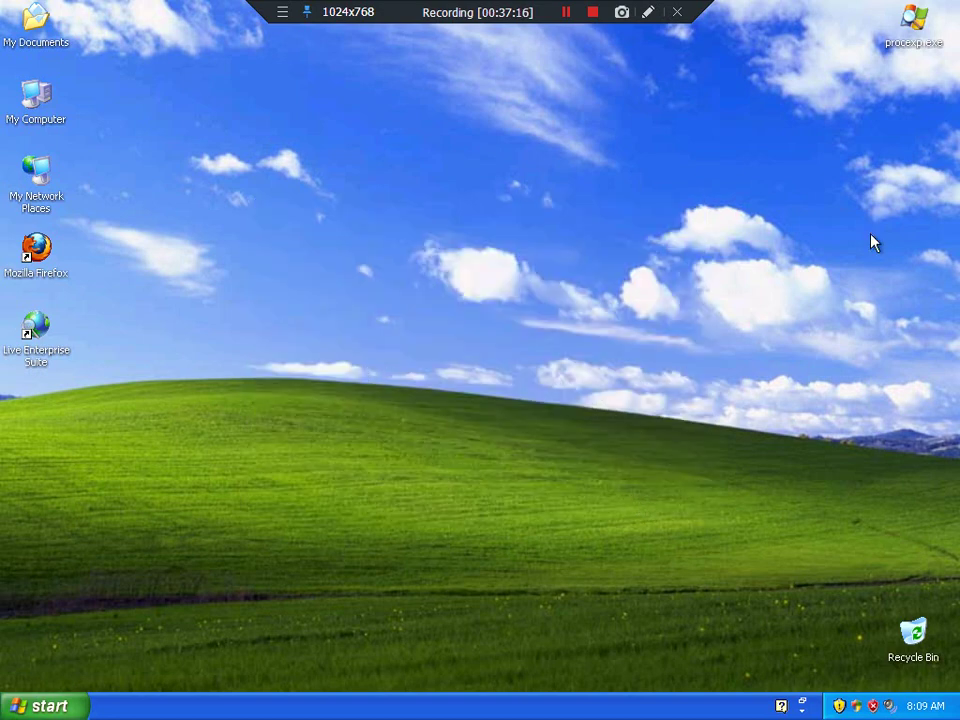
double_click(913, 22)
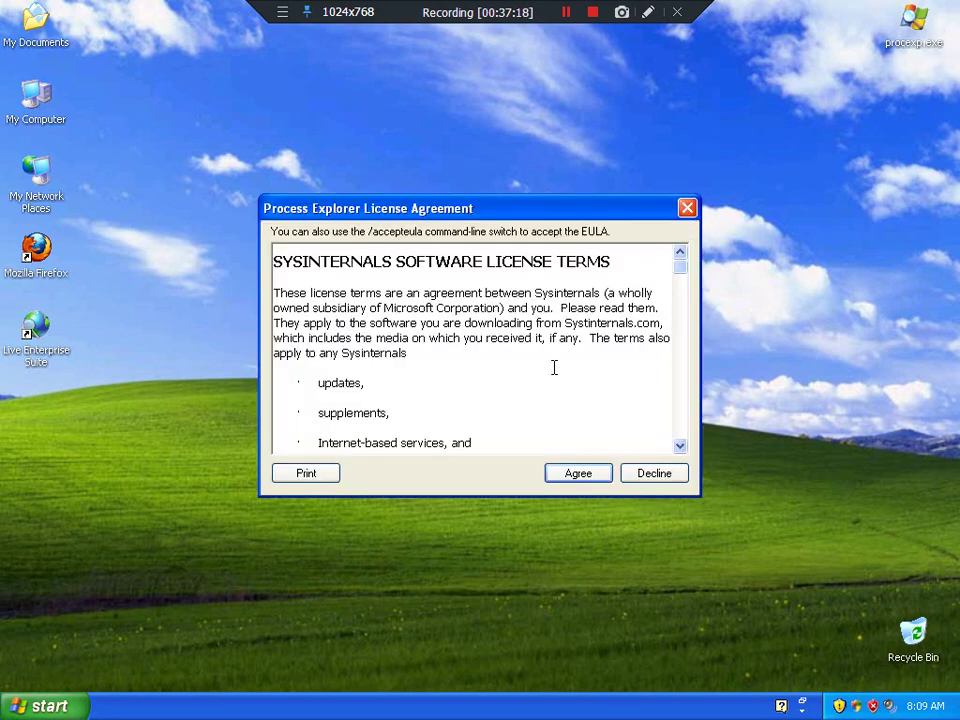
left_click(568, 472)
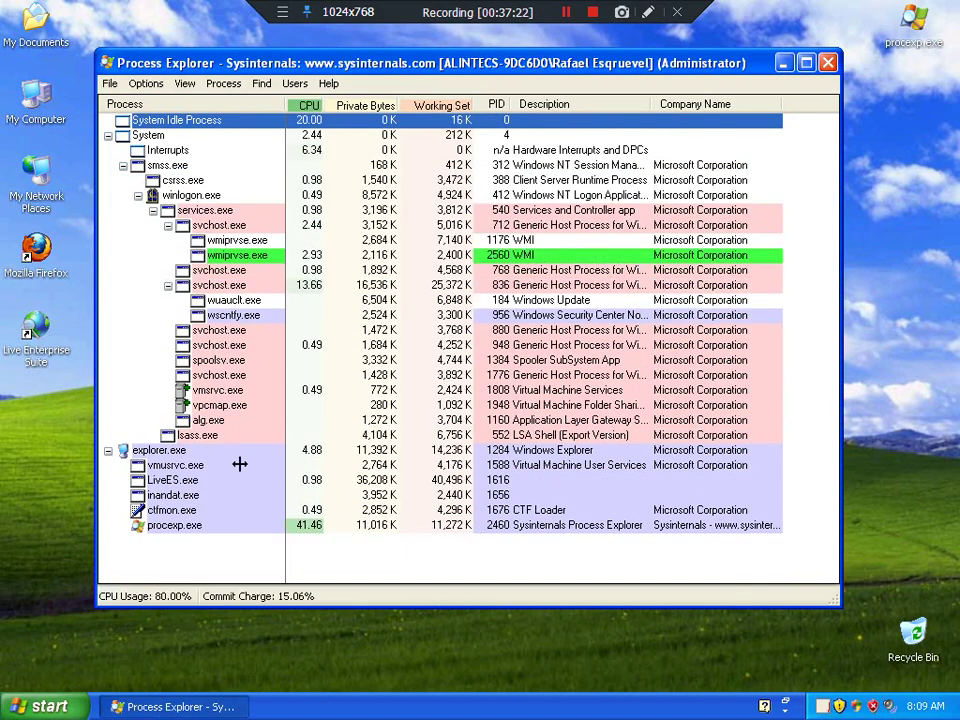
Step: Kill the LiveES.exe and inandat.exe processes in Process Explorer
right_click(166, 481)
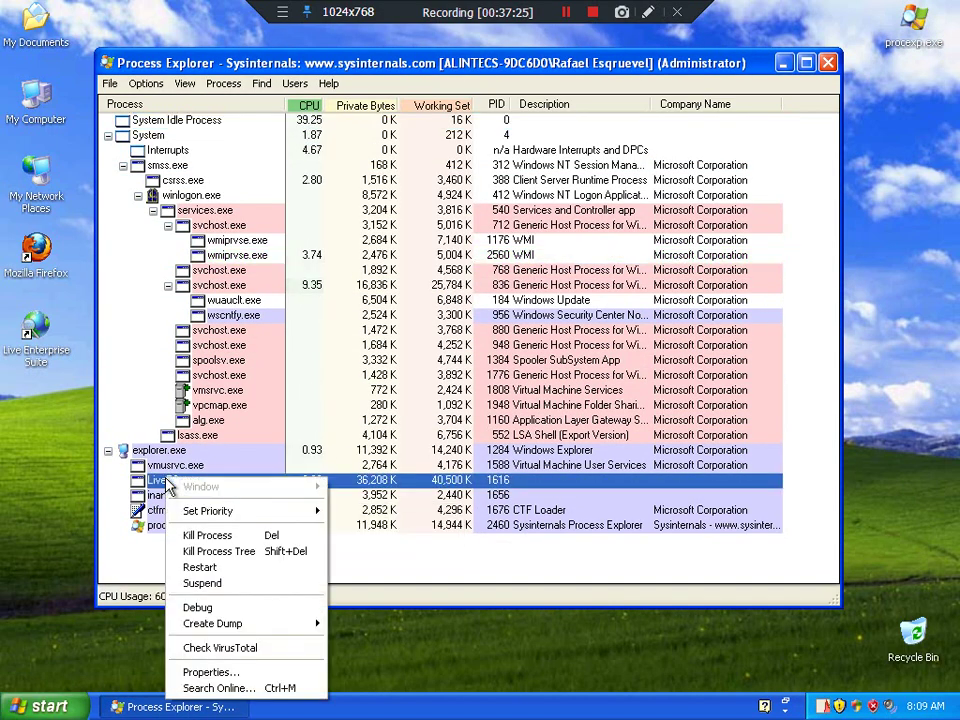
left_click(200, 535)
left_click(452, 408)
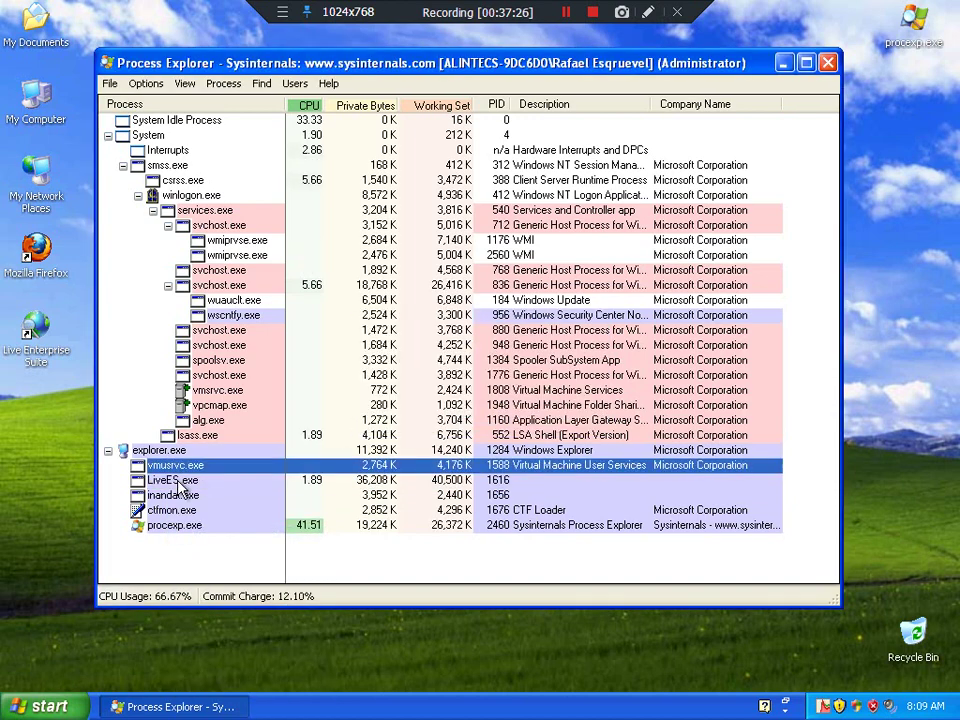
left_click(186, 495)
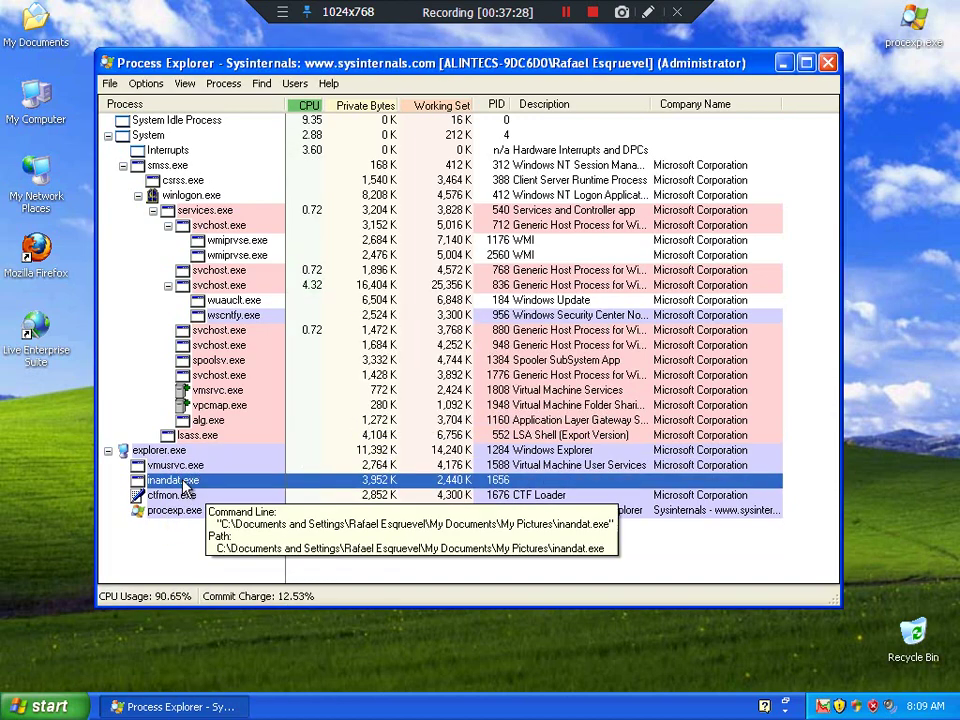
right_click(186, 484)
left_click(205, 536)
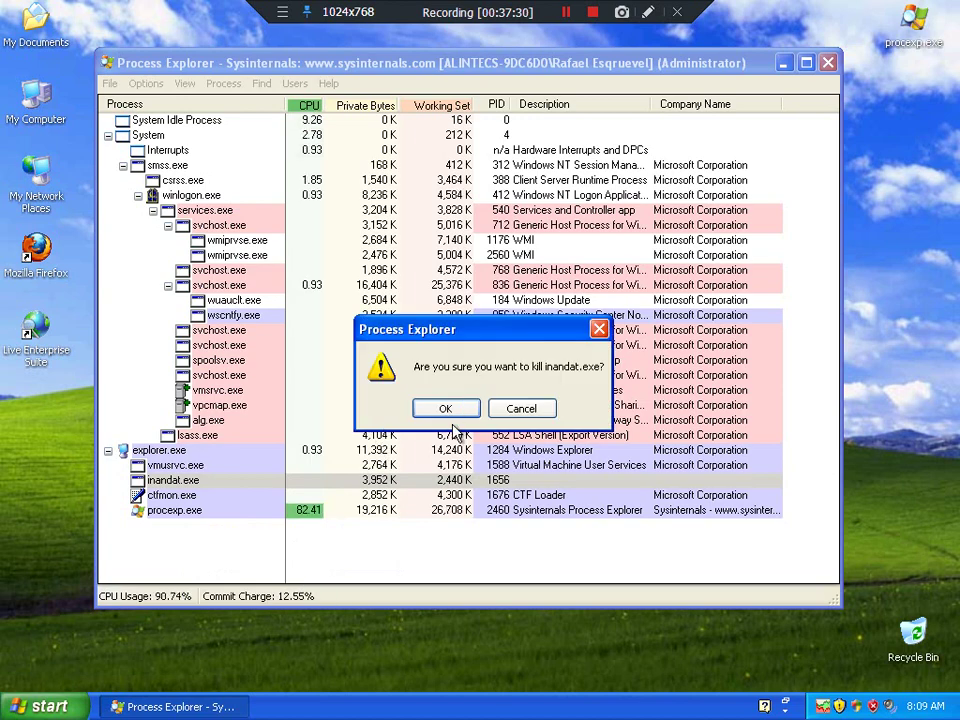
left_click(445, 408)
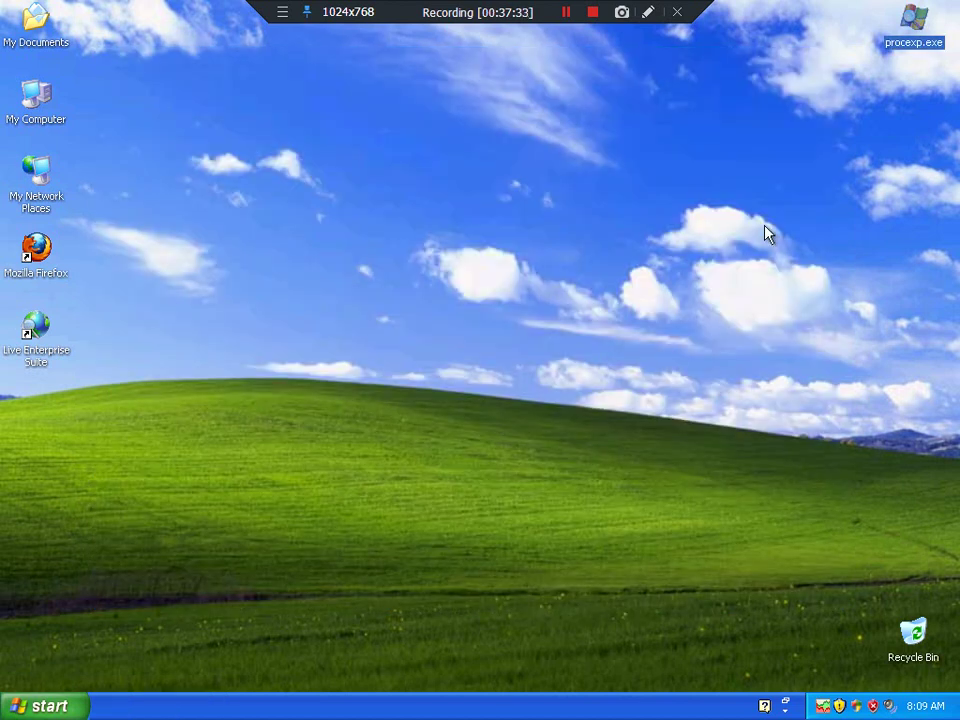
Step: Relaunch Process Explorer, check the remaining processes, and close it
double_click(907, 40)
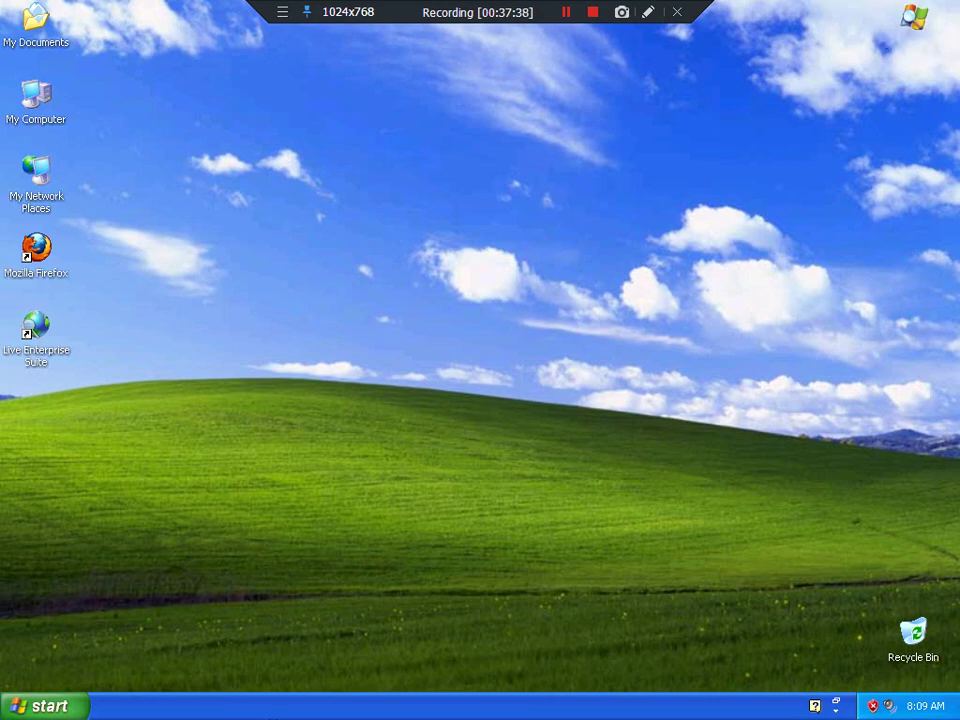
right_click(270, 706)
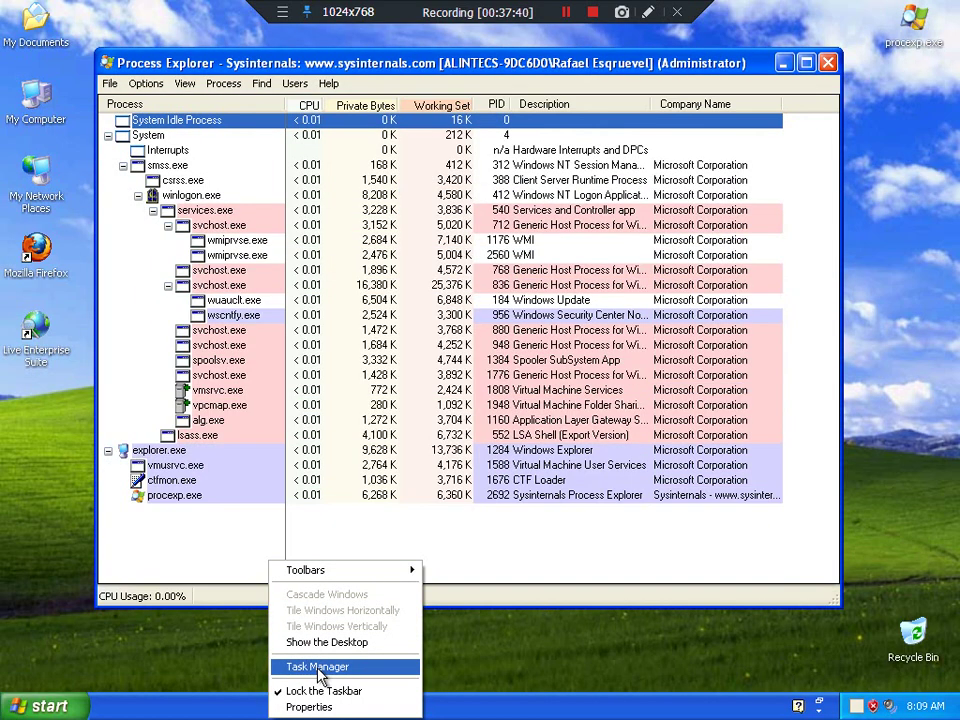
left_click(318, 667)
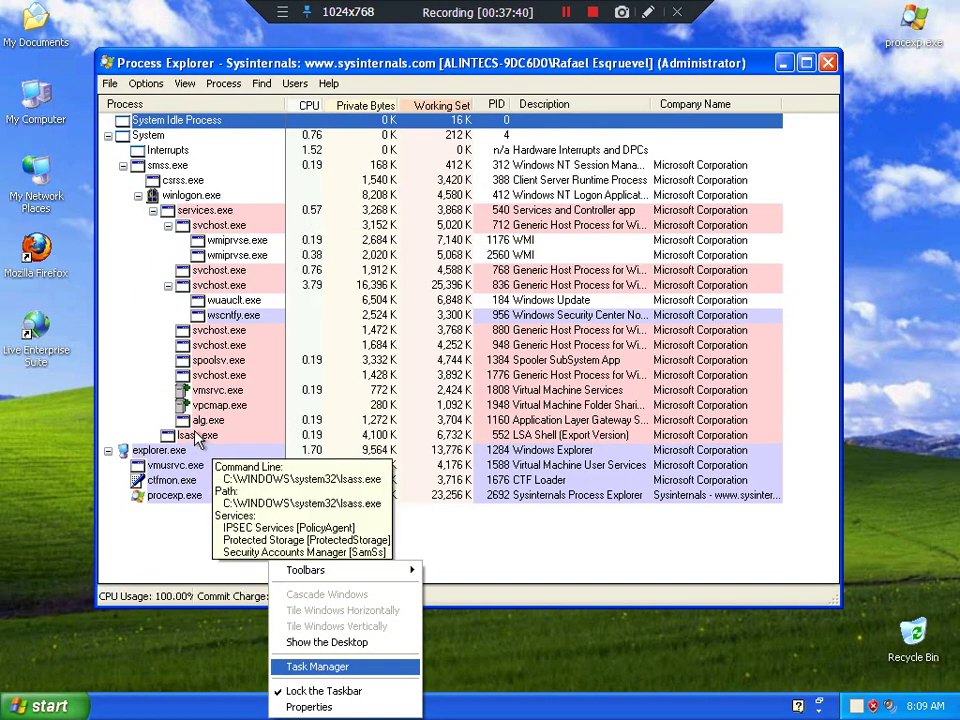
left_click(210, 420)
left_click(200, 495)
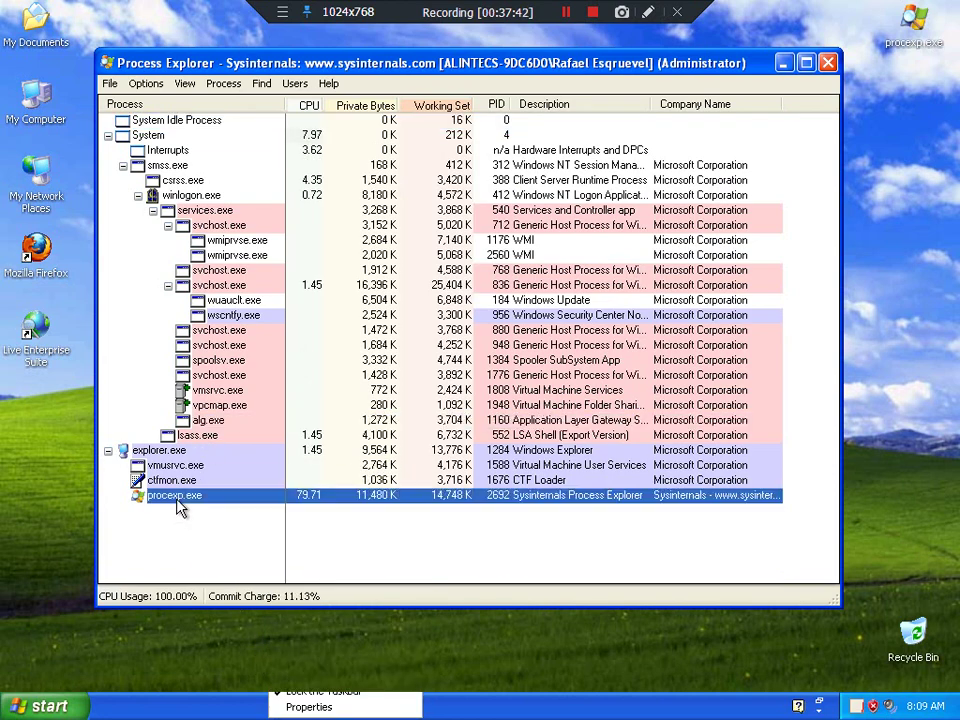
left_click(828, 63)
left_click(45, 706)
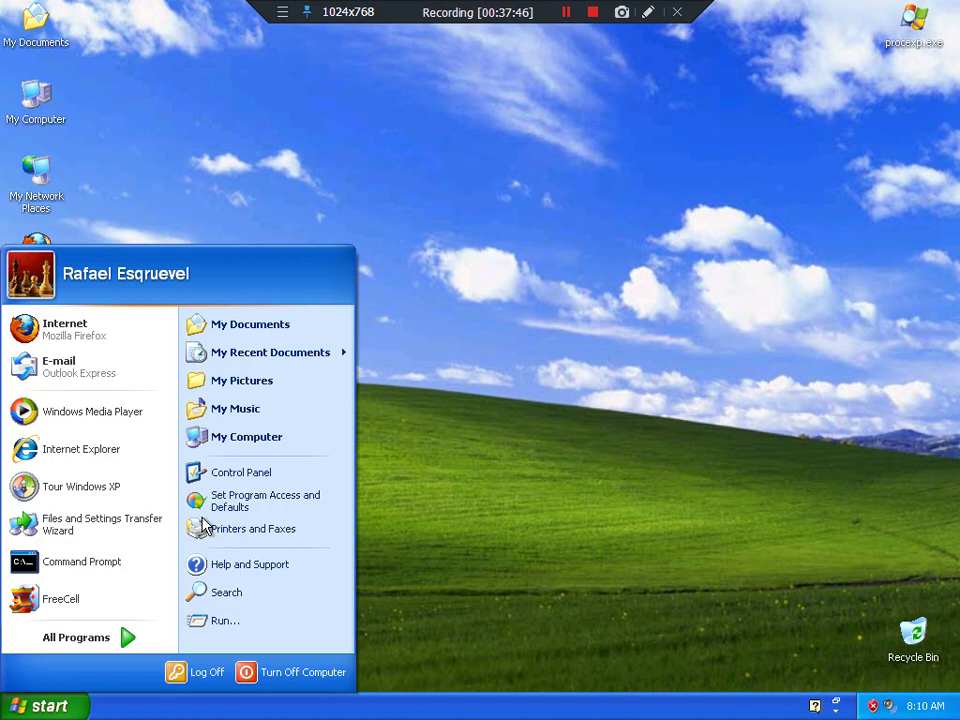
Step: Open Task Manager, then launch Internet Explorer from All Programs and dismiss the default-browser prompt
right_click(173, 708)
left_click(199, 670)
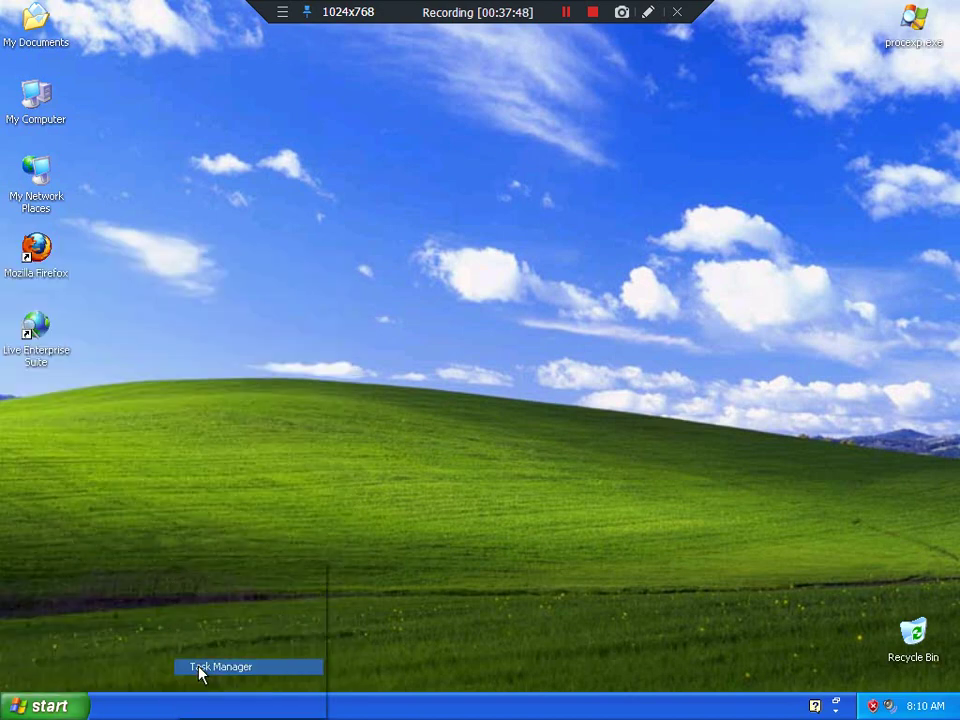
key("super")
left_click(199, 168)
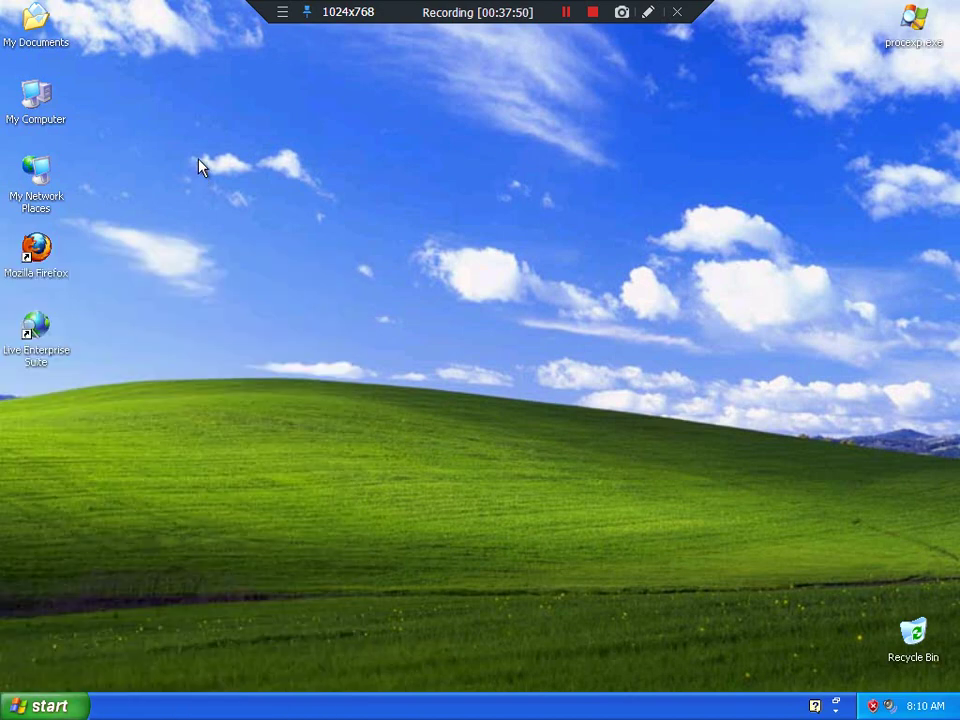
key("super")
left_click(120, 640)
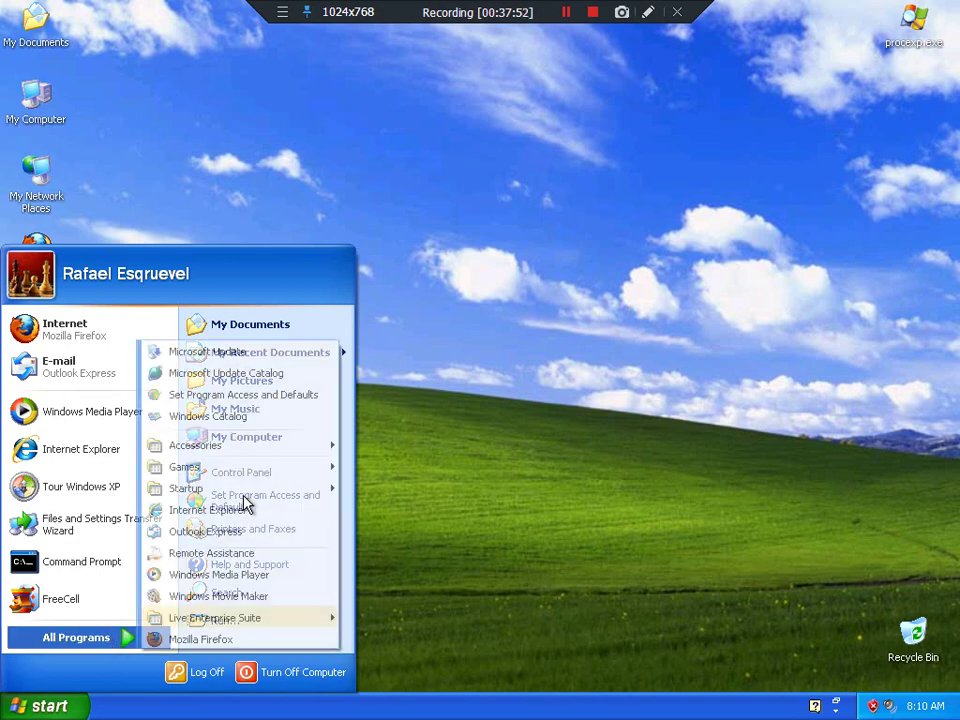
left_click(216, 512)
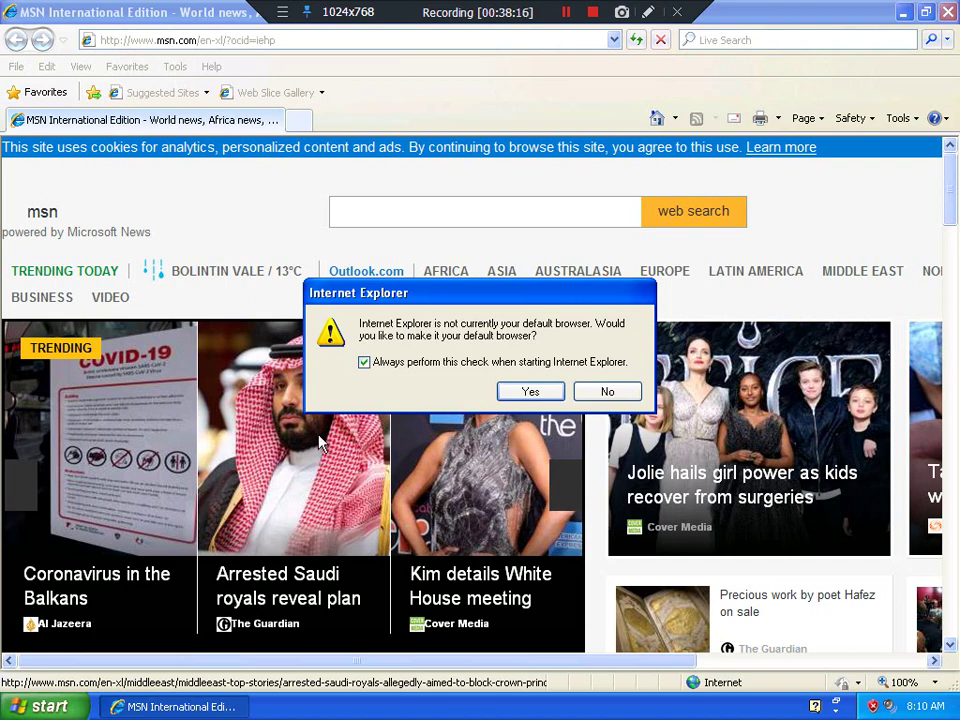
left_click(607, 391)
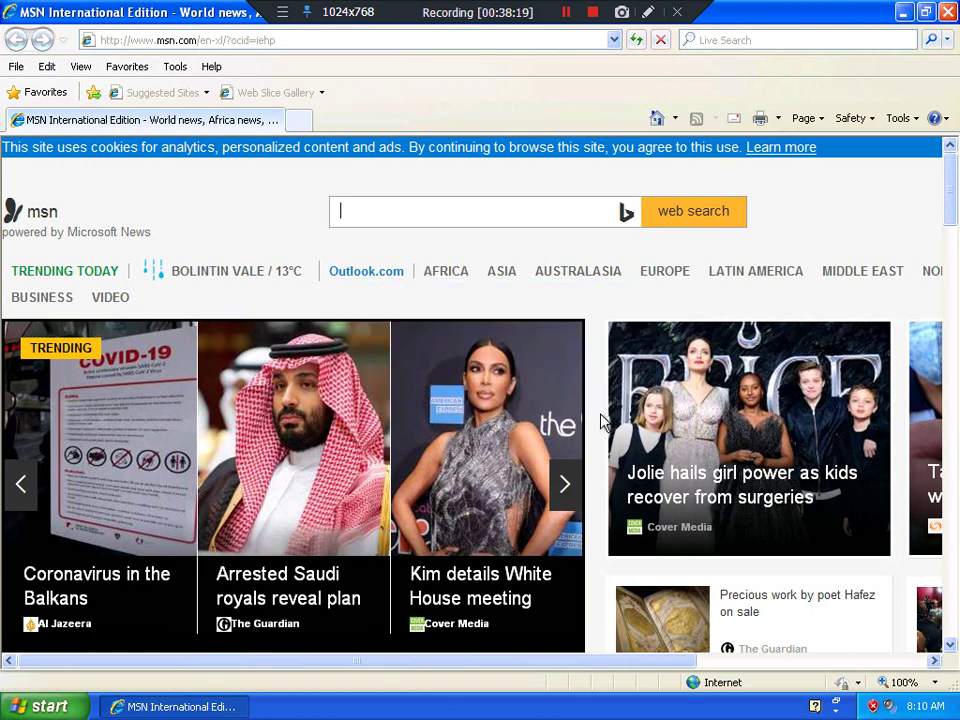
Step: Go to roguewarecommunity.jcink.net and open the RogueAV Activators & Codes board
left_click(139, 40)
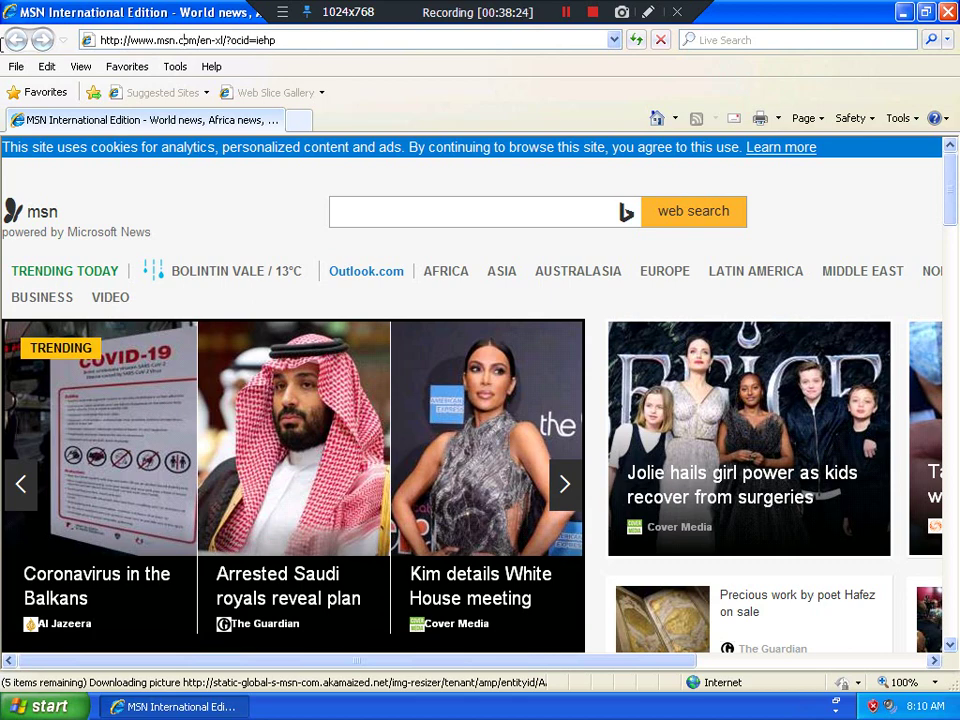
left_click(183, 40)
type("r")
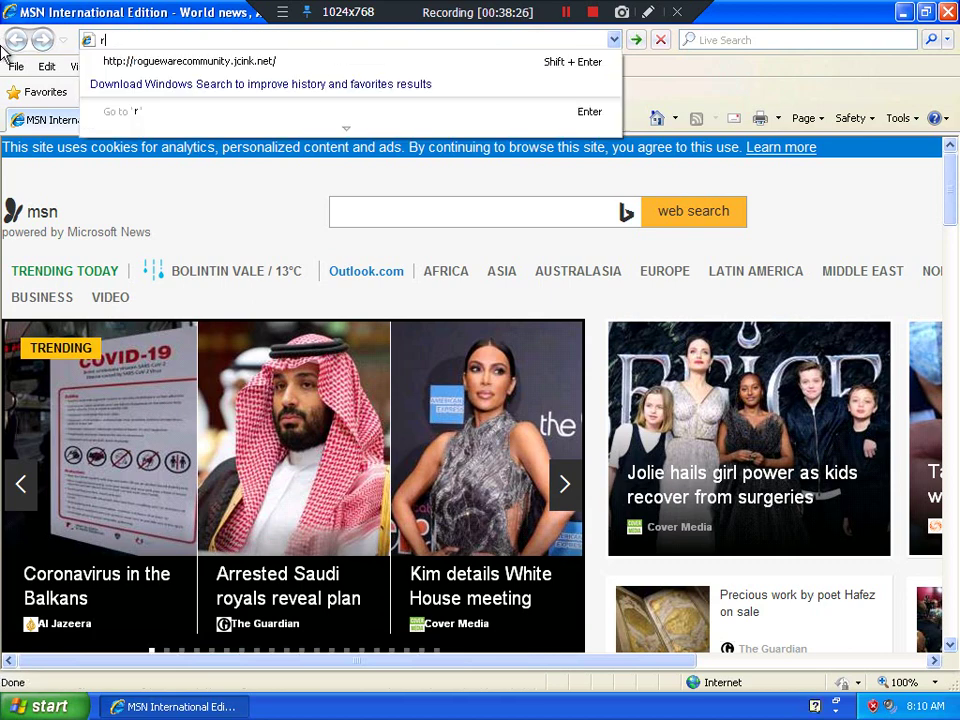
key("Down")
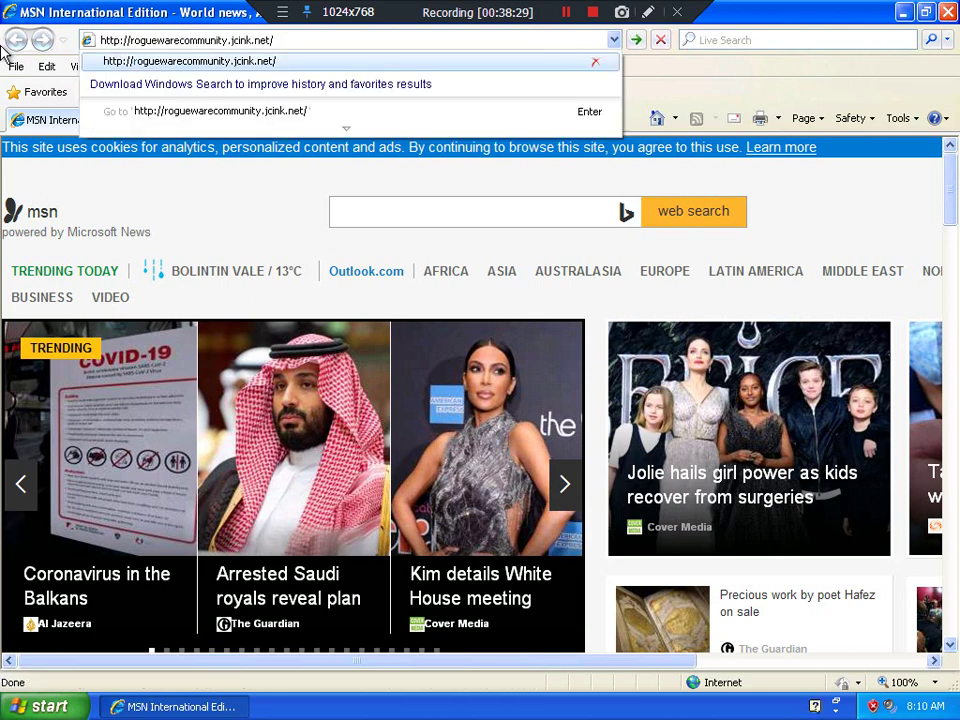
key("Return")
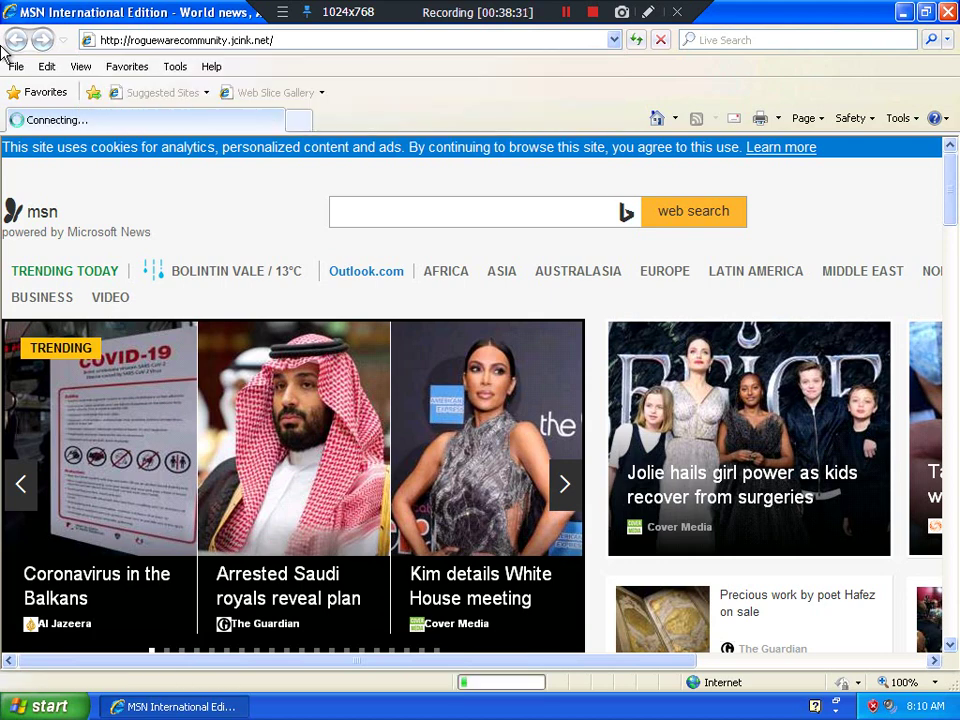
scroll(320, 455, "down", 5)
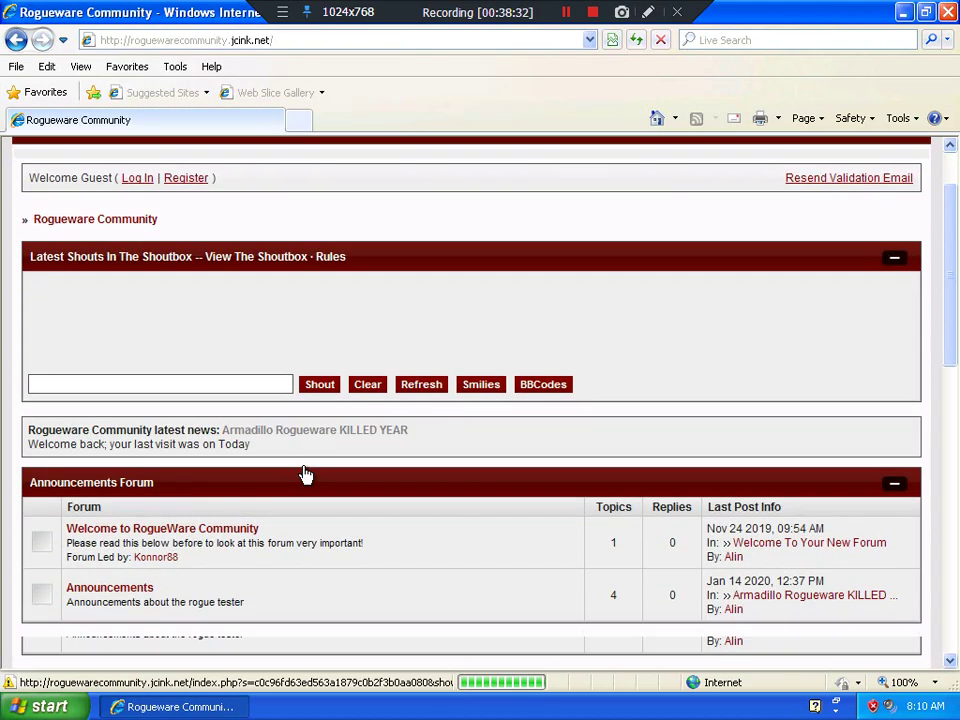
scroll(338, 440, "down", 2)
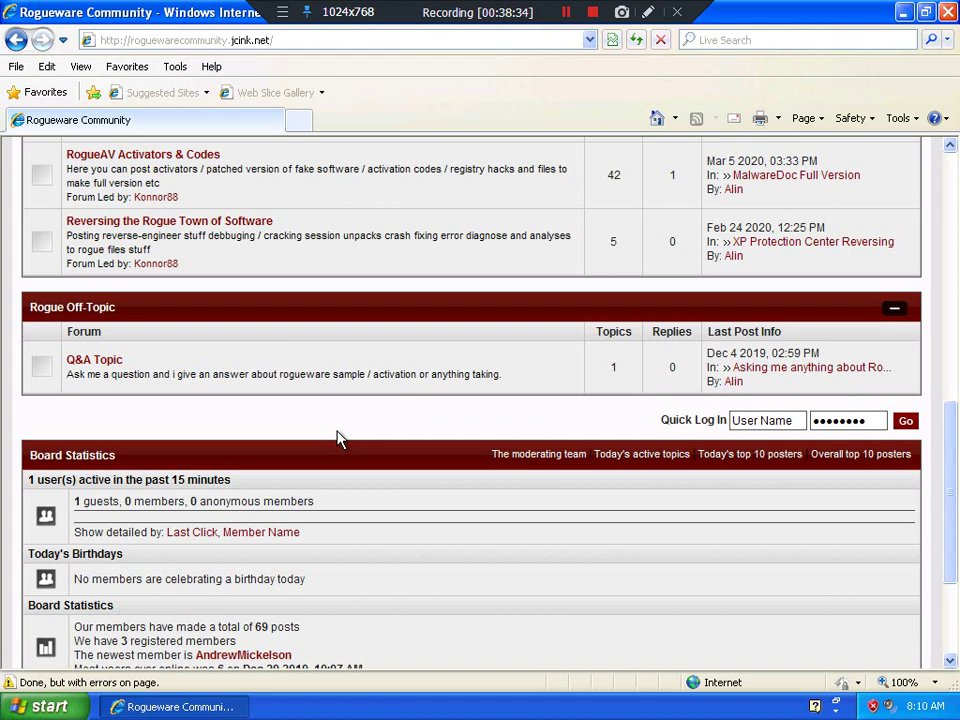
scroll(338, 440, "down", 3)
scroll(338, 440, "up", 5)
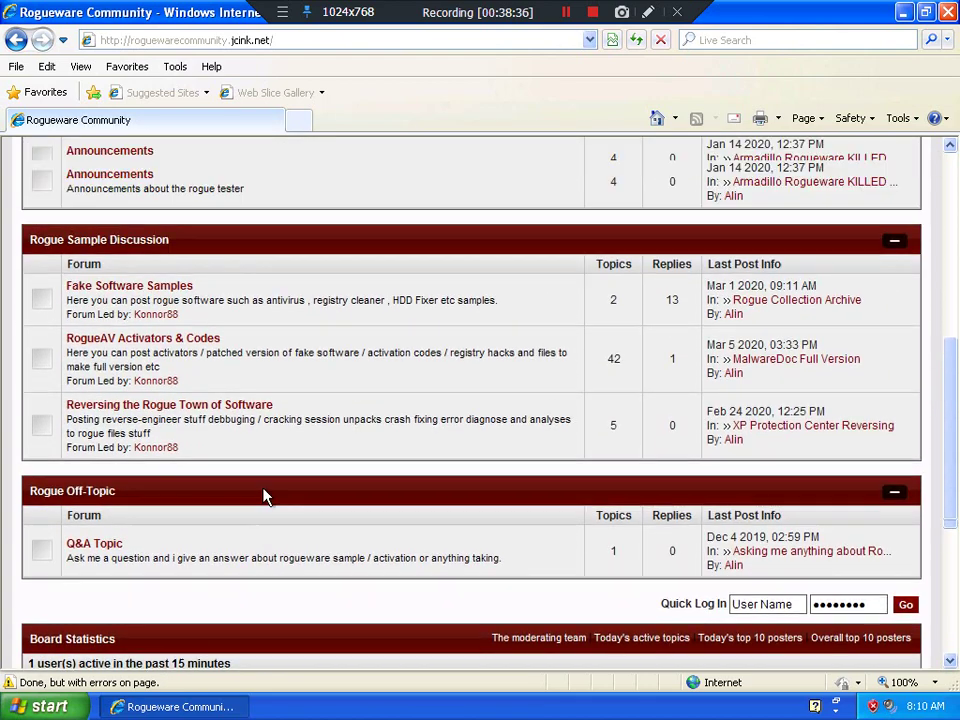
scroll(264, 496, "up", 1)
left_click(153, 436)
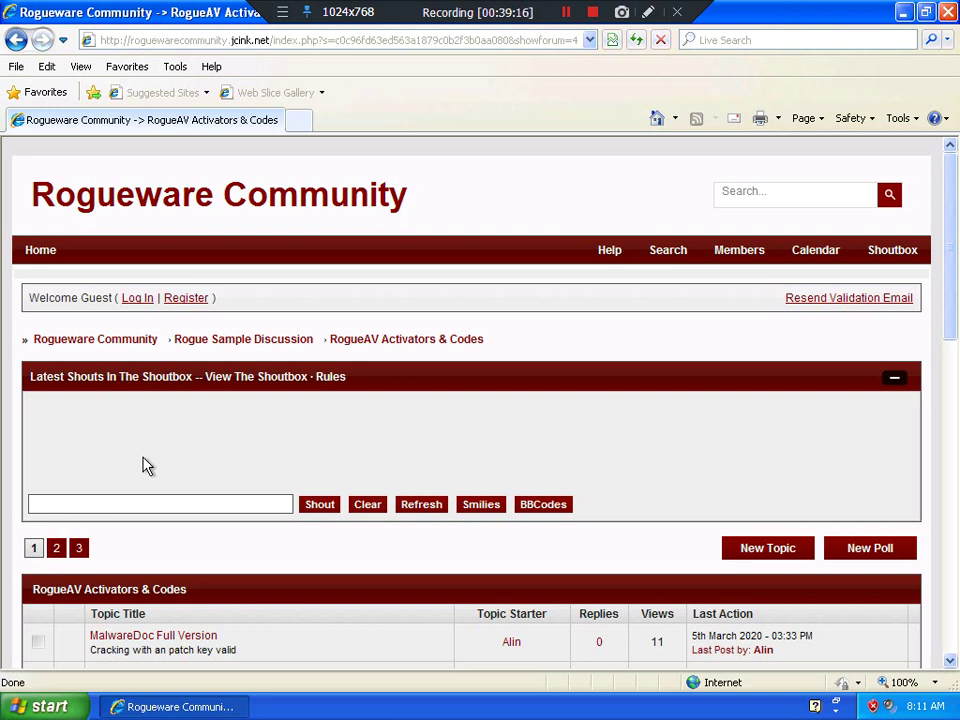
Step: Open the Ghost Antivirus Full Version Registration topic from an older page of the board
left_click(80, 548)
scroll(117, 530, "down", 1)
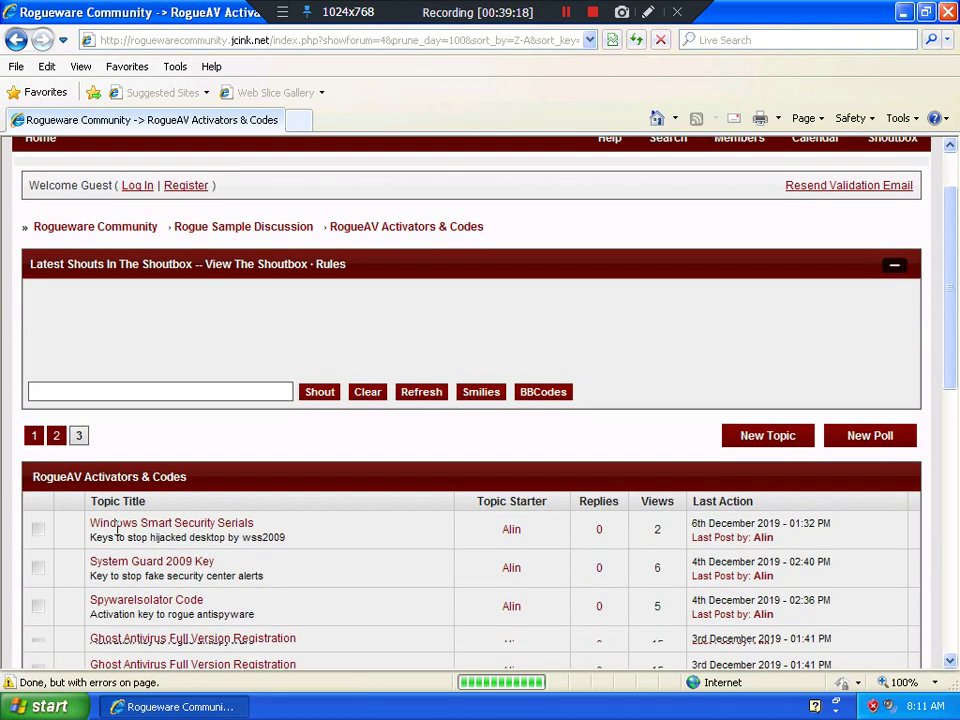
scroll(117, 530, "down", 4)
scroll(92, 536, "up", 3)
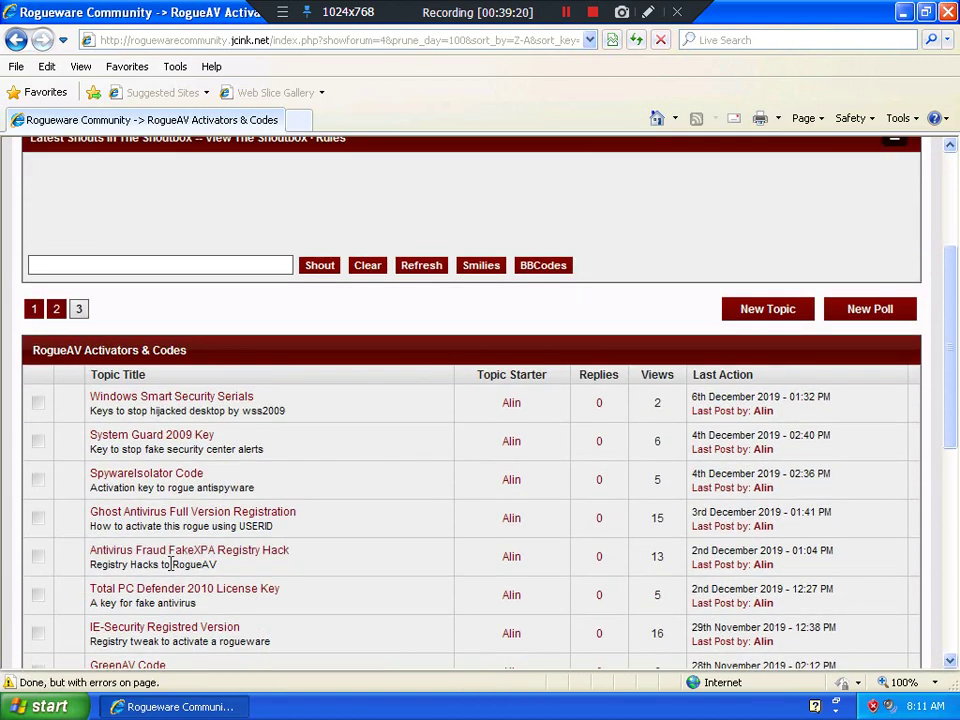
left_click(163, 513)
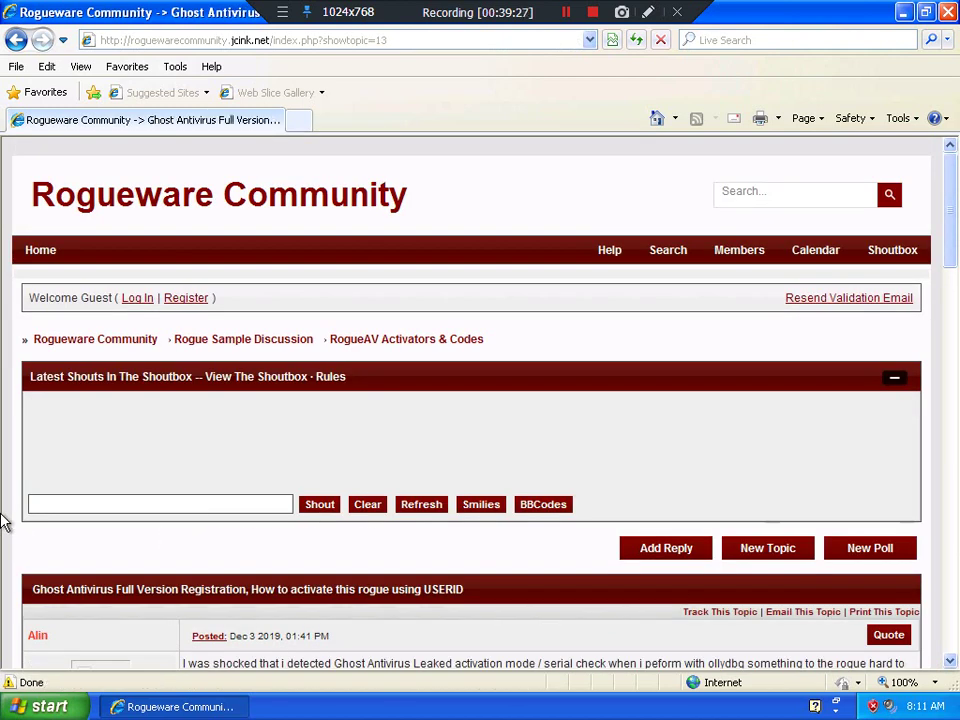
Step: Copy the serial part from the post's activation instructions and close Internet Explorer
scroll(379, 624, "down", 15)
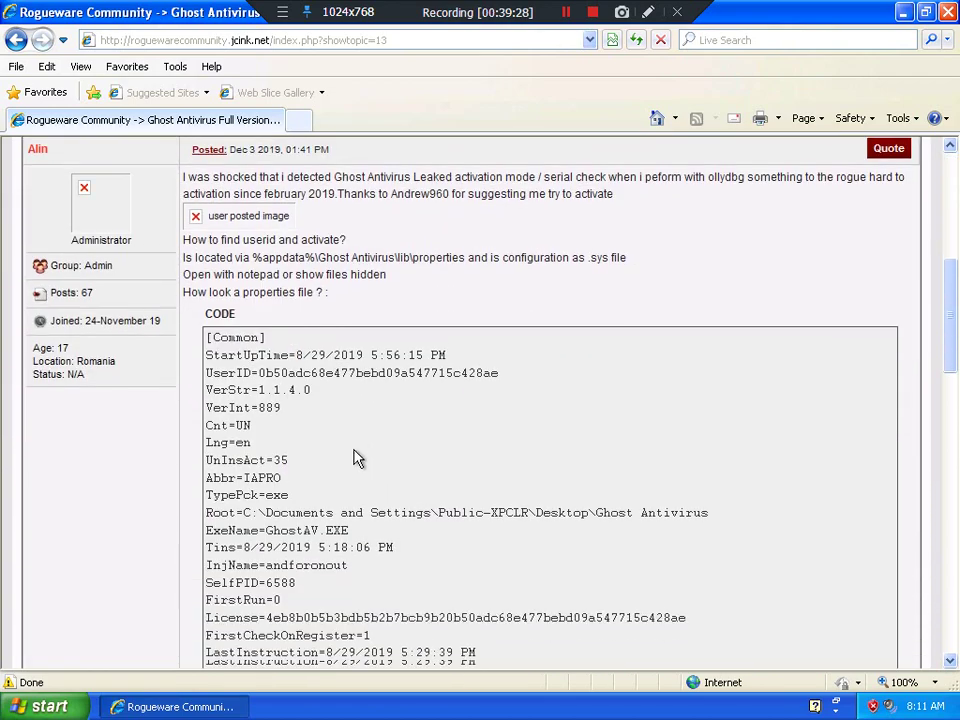
scroll(330, 421, "down", 3)
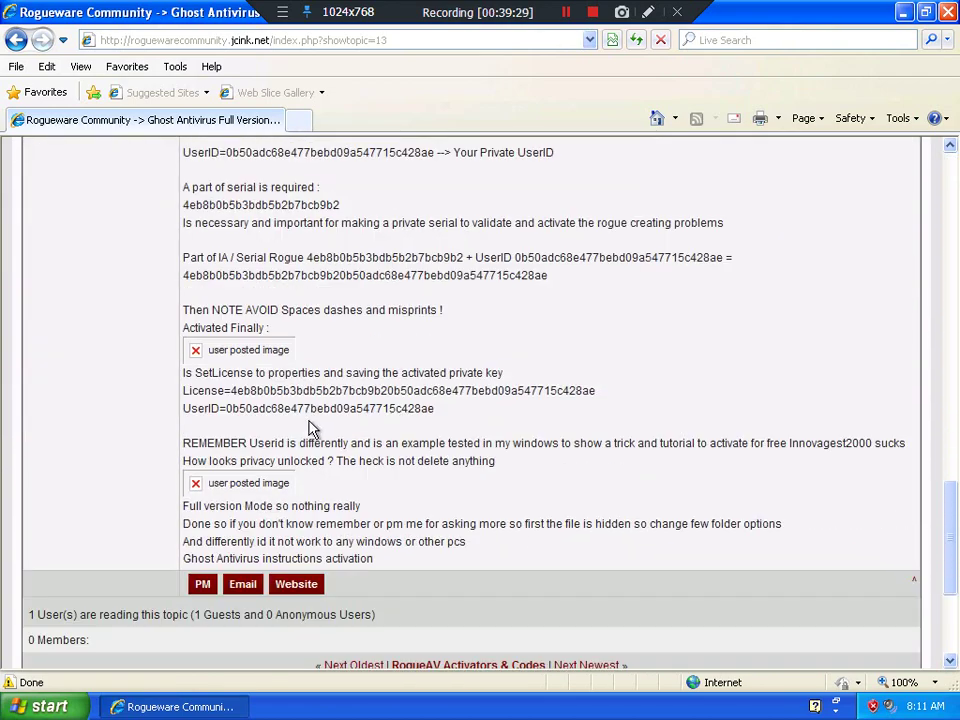
double_click(287, 207)
right_click(287, 207)
left_click(322, 236)
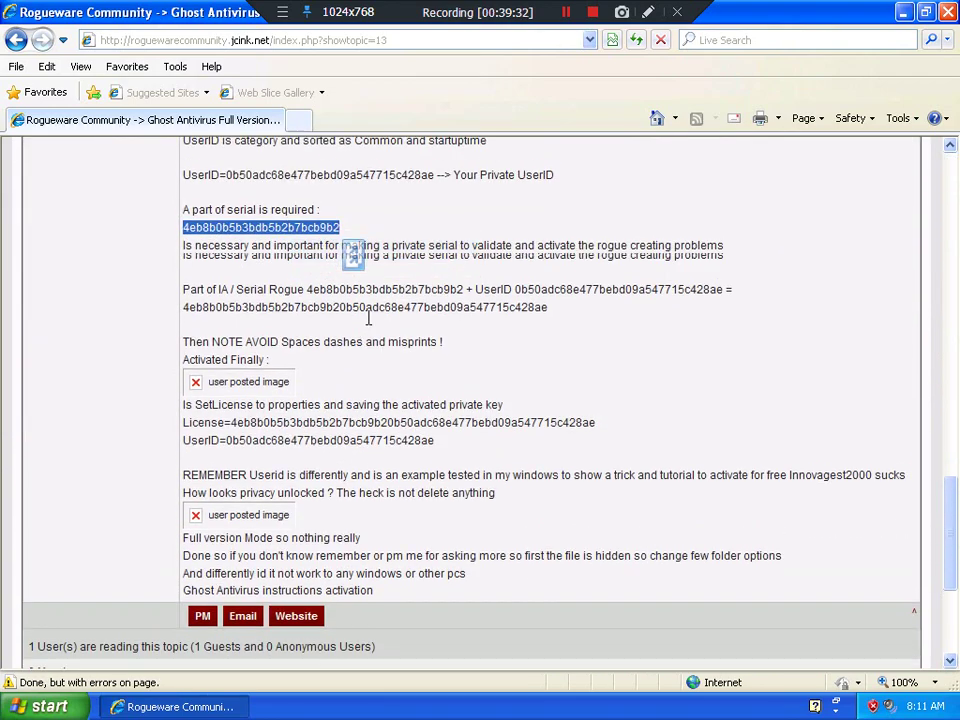
scroll(382, 353, "up", 5)
scroll(382, 353, "up", 2)
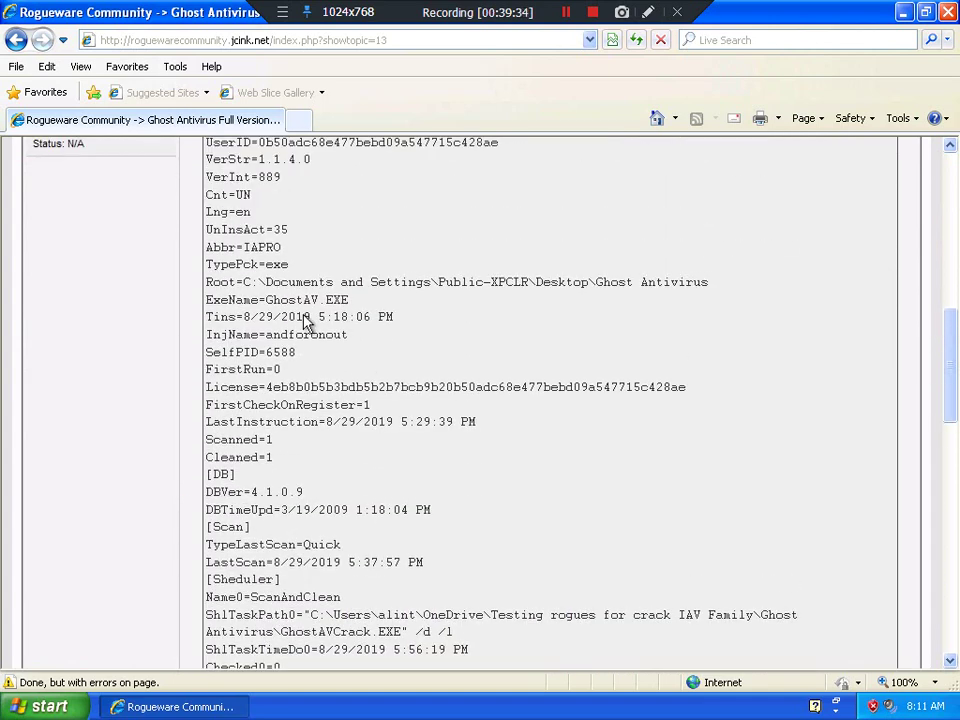
left_click(950, 17)
Step: Browse to C:\Documents and Settings\user\Application Data\Live Enterprise Suite\security, showing hidden files
double_click(40, 98)
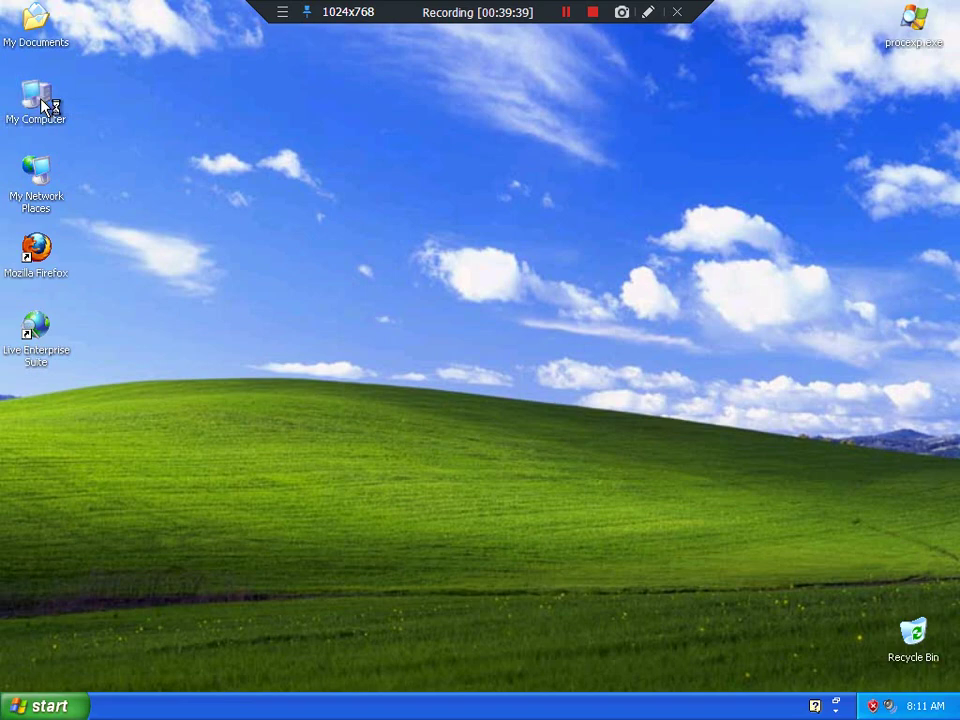
double_click(360, 338)
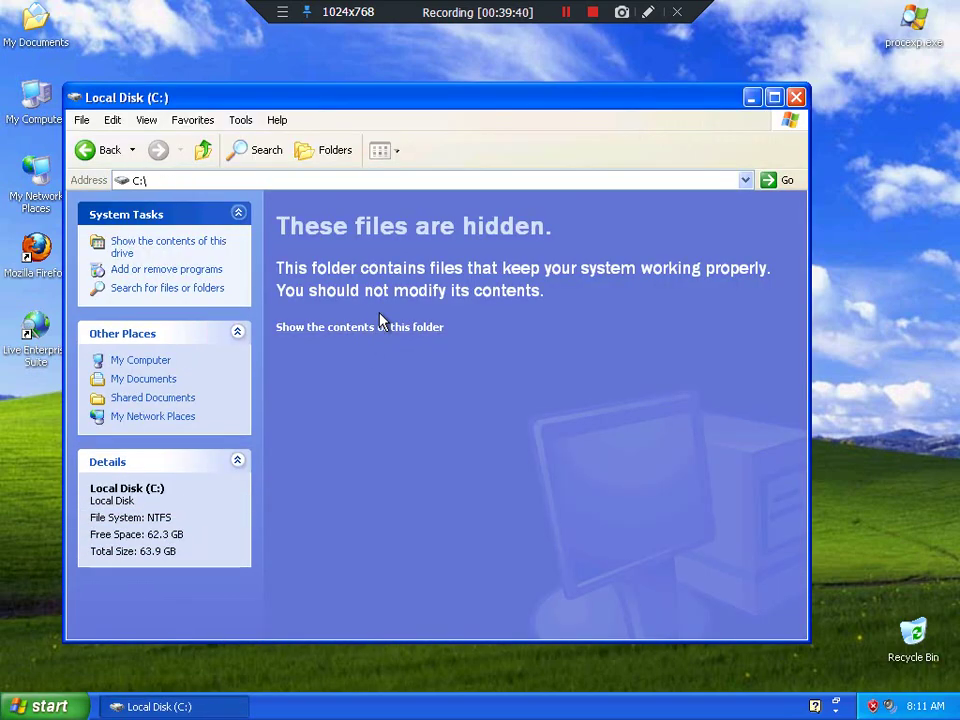
left_click(362, 328)
left_click(364, 334)
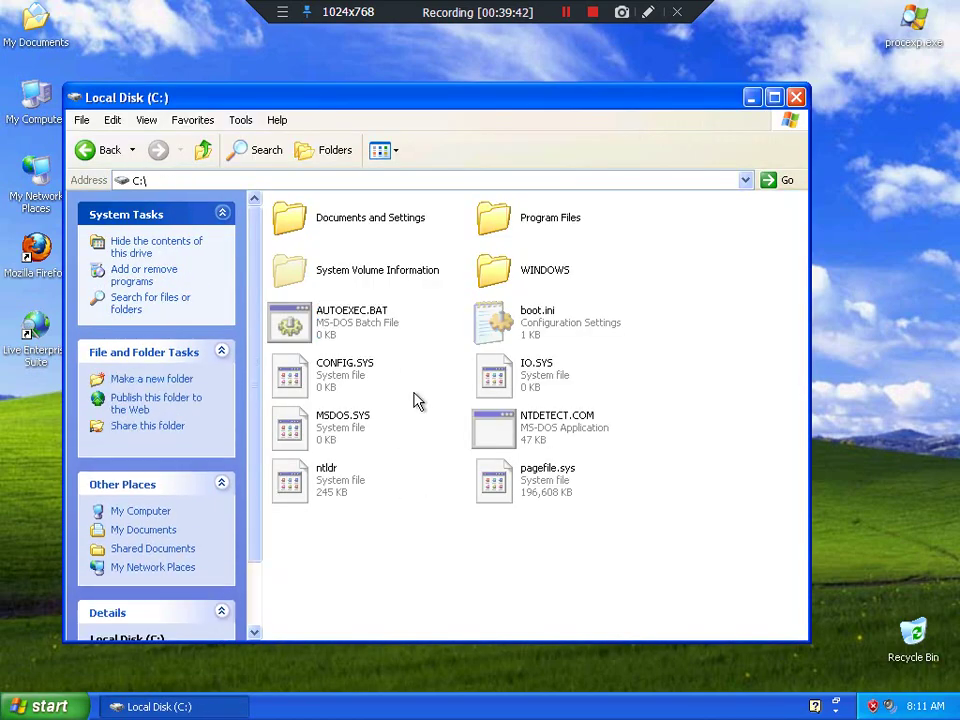
double_click(317, 227)
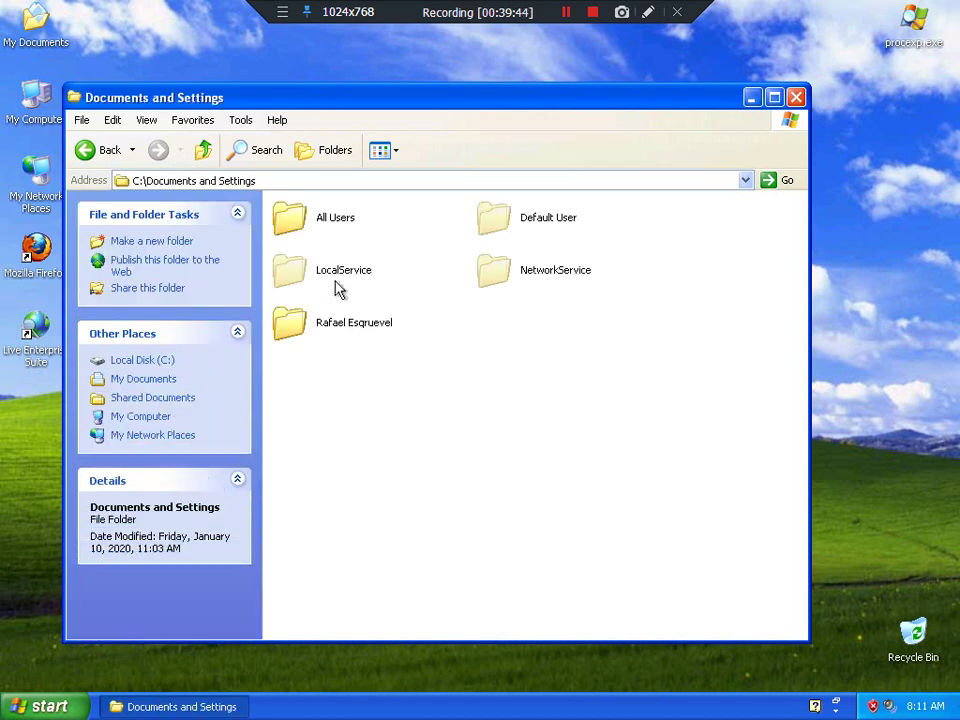
double_click(343, 331)
double_click(345, 218)
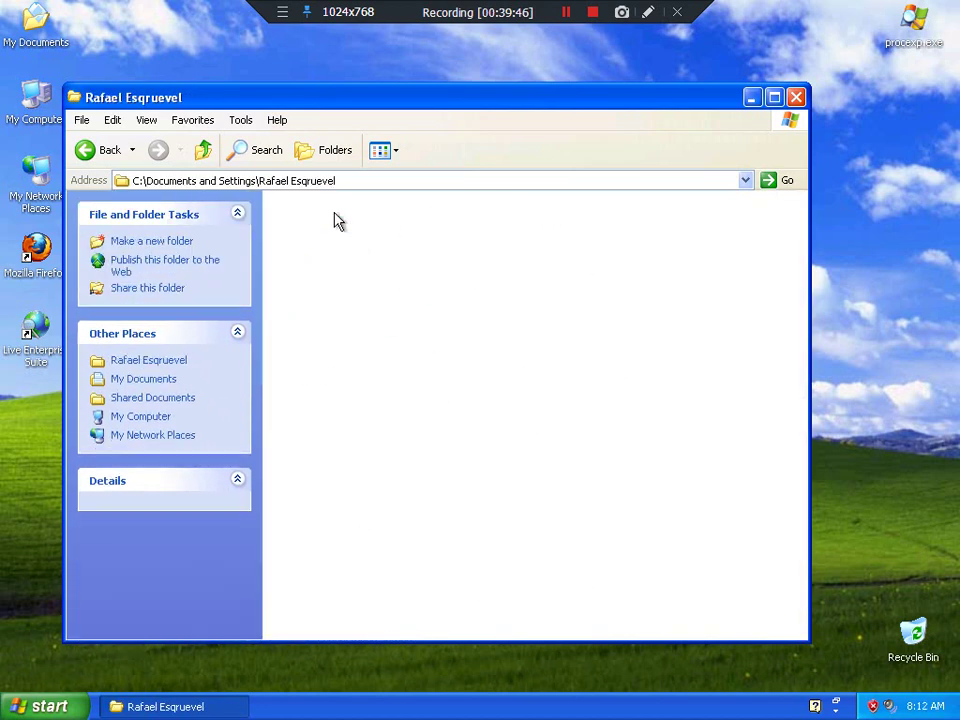
double_click(298, 270)
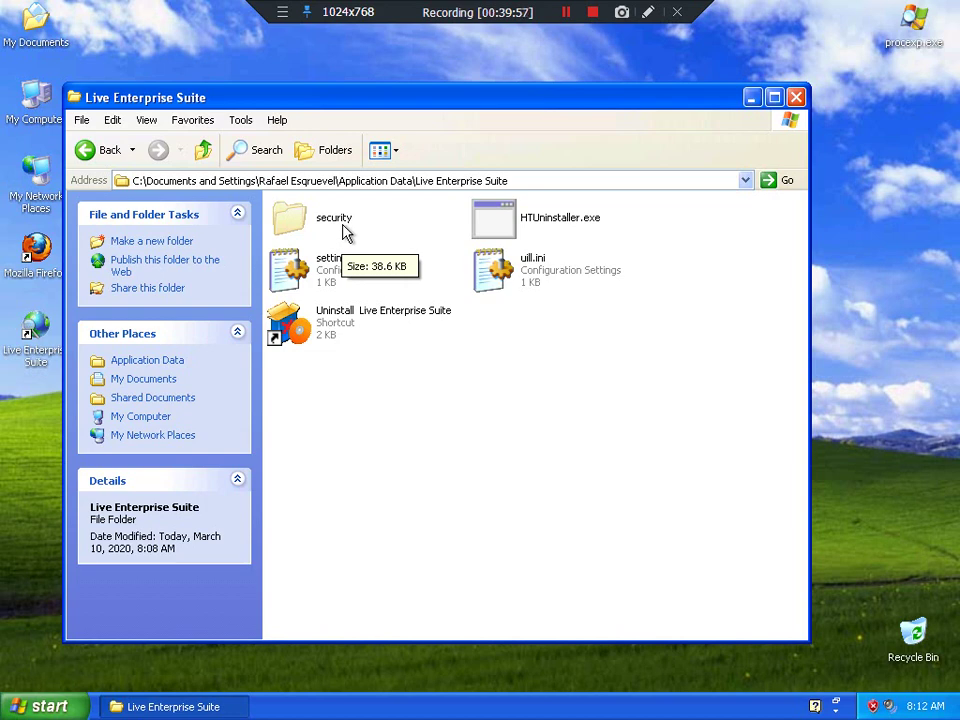
double_click(343, 232)
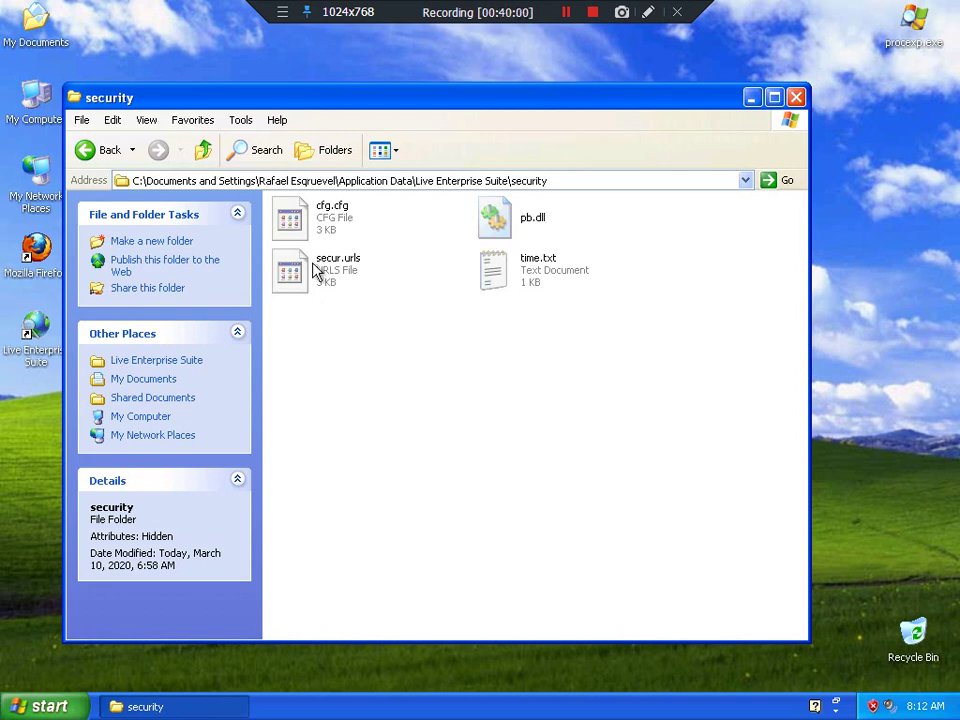
Step: Open cfg.cfg in Notepad from the program list, with 'Always use' unticked
double_click(313, 225)
left_click(413, 405)
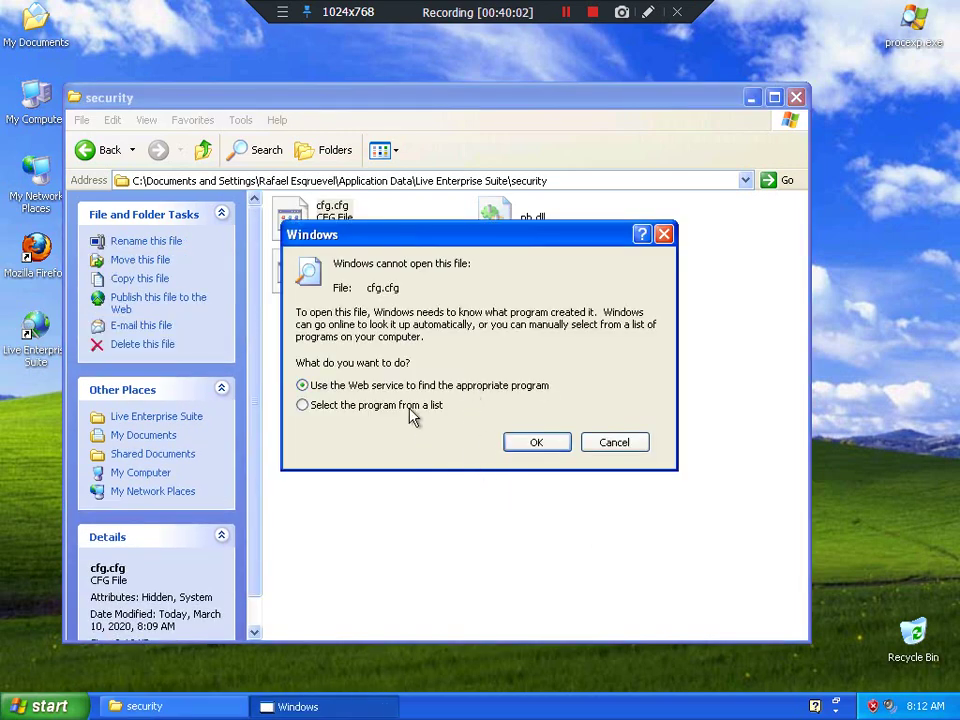
left_click(536, 442)
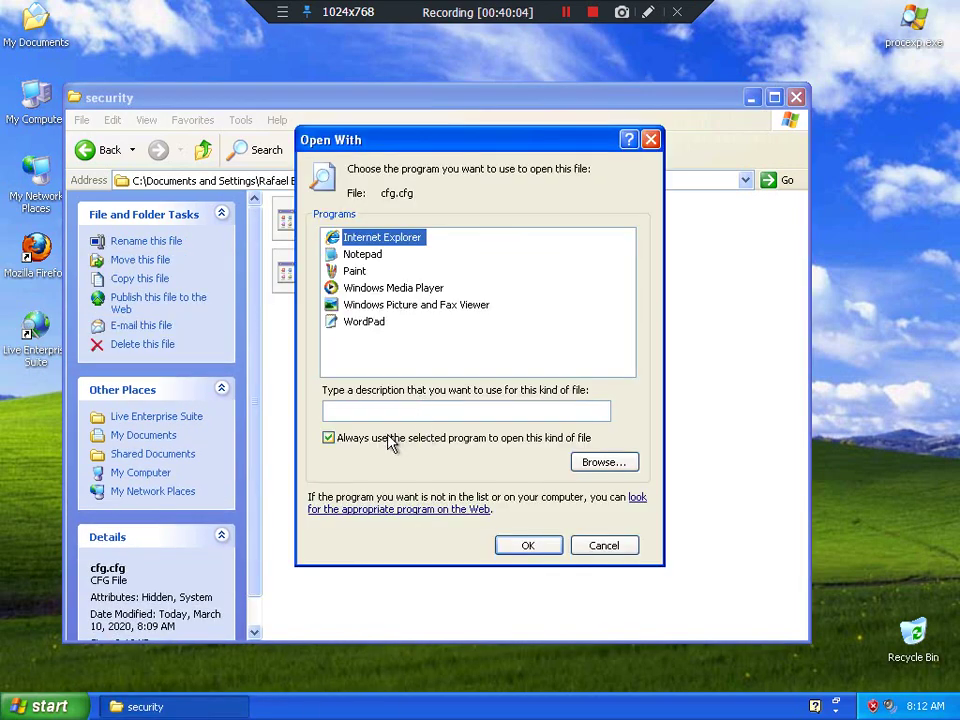
left_click(390, 438)
double_click(362, 254)
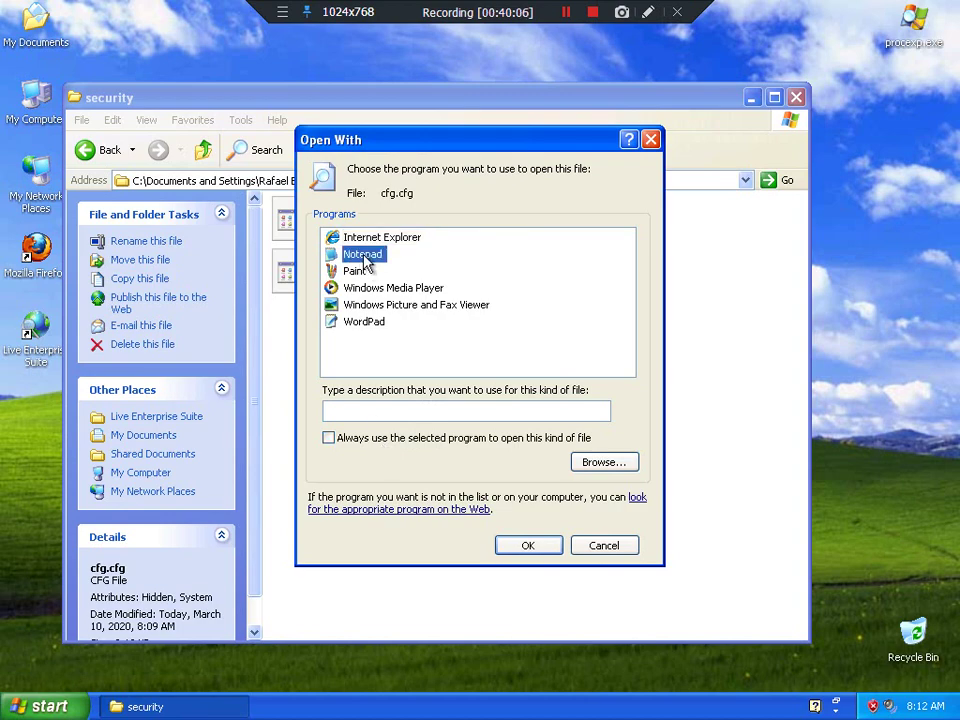
Step: Add a 'License=' line below SelfPID=1616 and paste the serial part after it
scroll(306, 433, "down", 5)
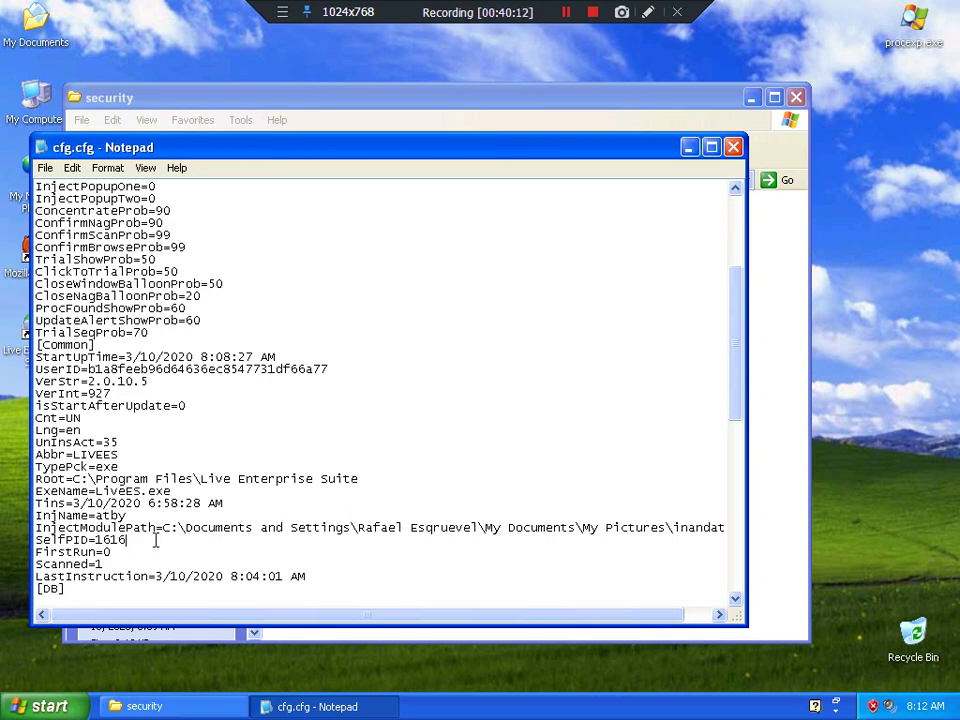
scroll(156, 541, "down", 2)
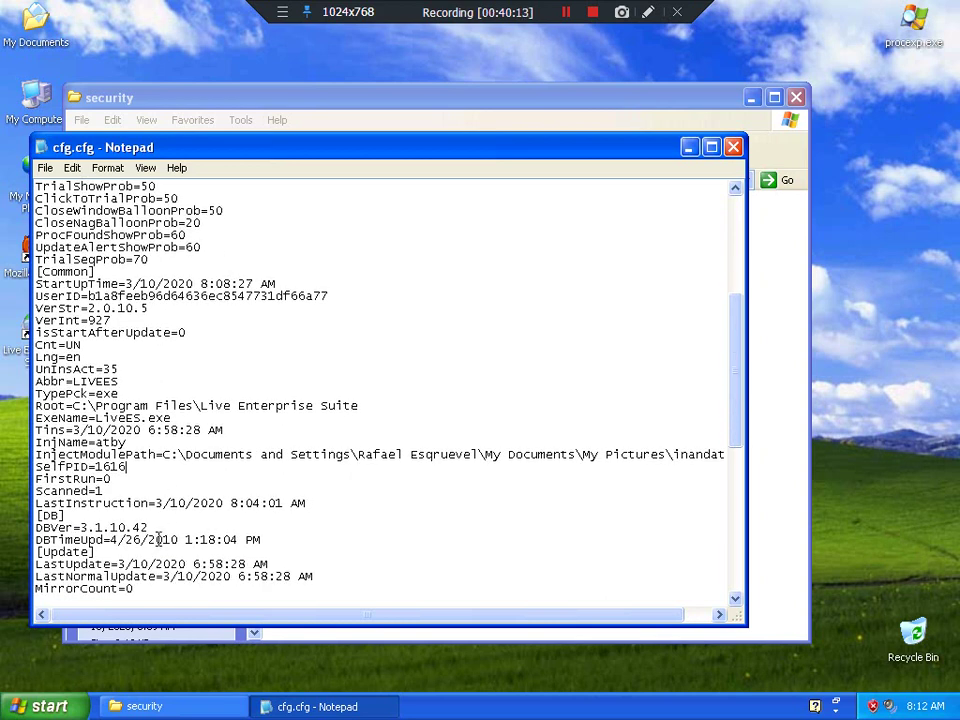
left_click(205, 470)
key("Return")
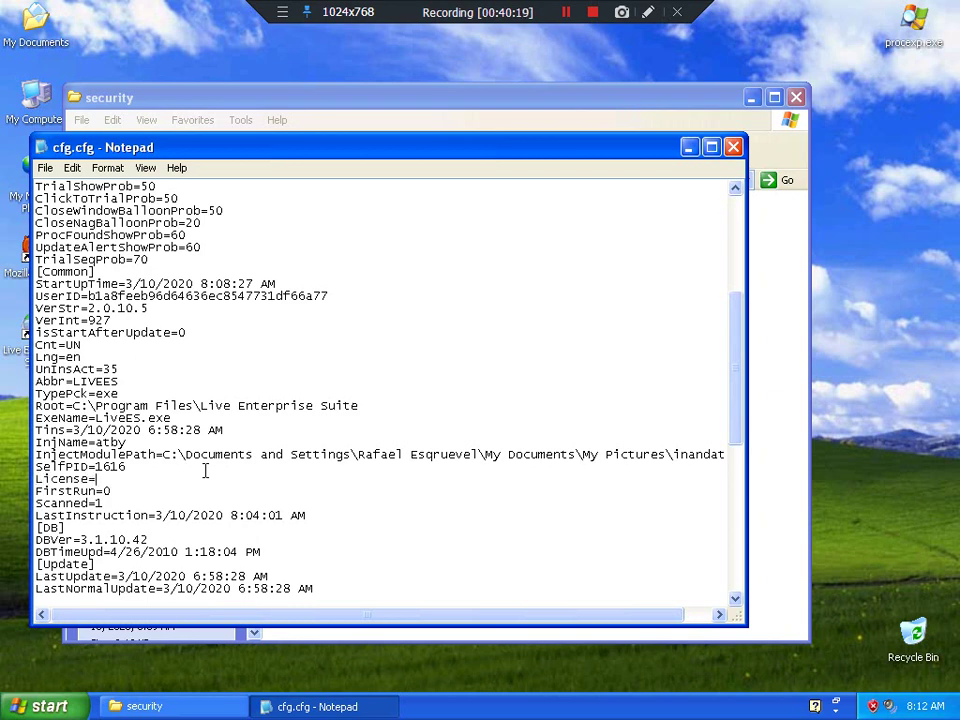
type("License=")
right_click(205, 470)
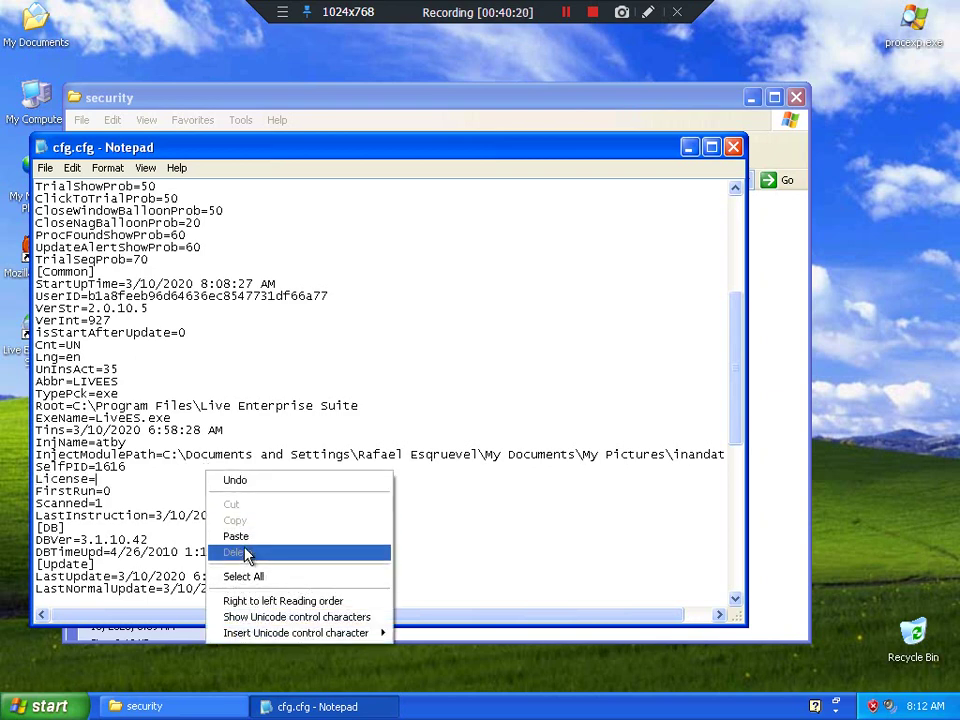
left_click(240, 549)
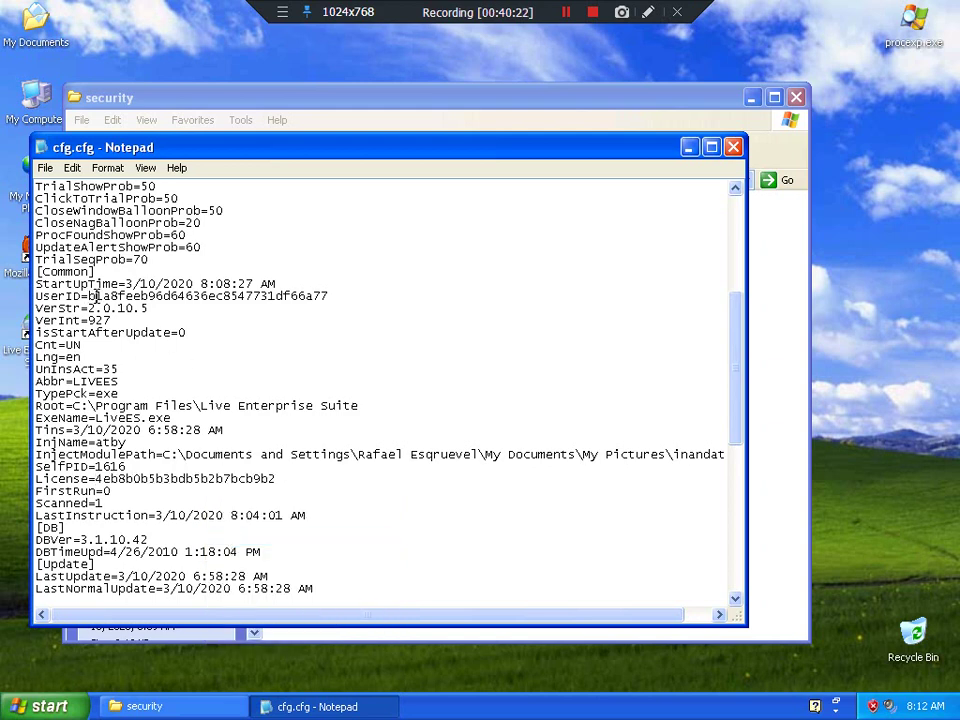
Step: Copy the UserID value, append it to the License line, and close Notepad
mouse_move(90, 296)
left_mouse_down()
mouse_move(321, 306)
mouse_move(64, 284)
mouse_move(89, 296)
left_mouse_up()
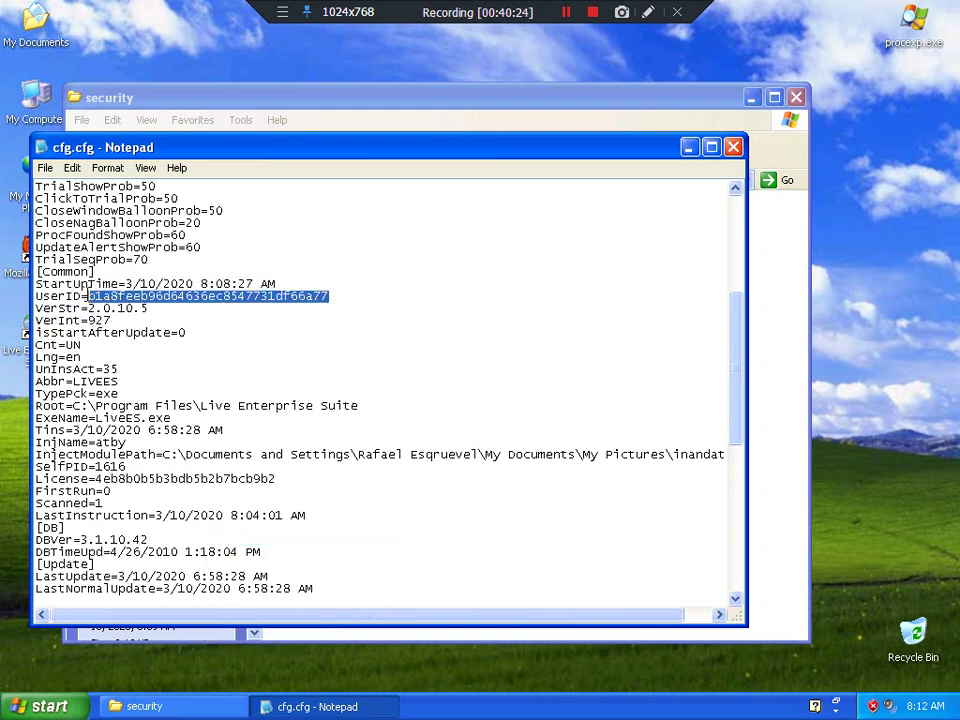
right_click(99, 296)
left_click(129, 347)
left_click(289, 478)
right_click(291, 478)
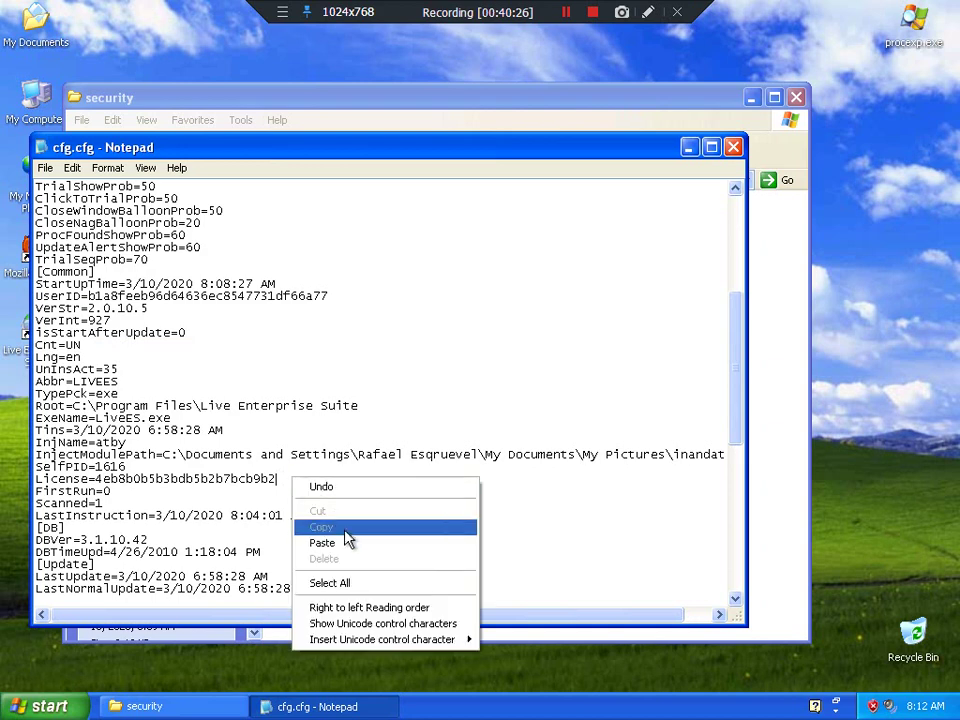
left_click(343, 543)
left_click(733, 147)
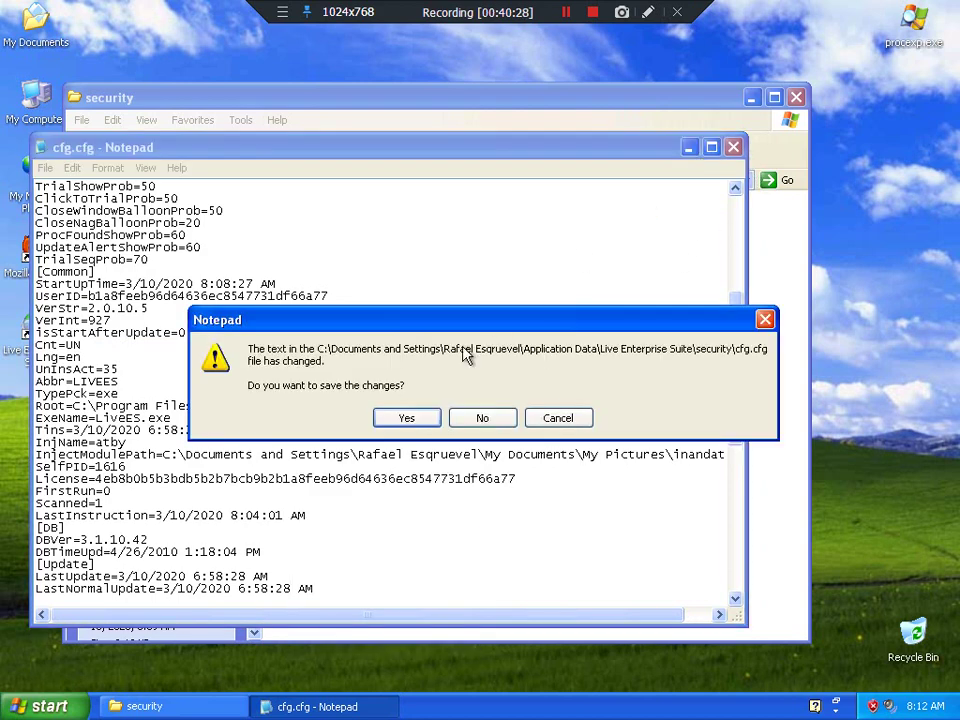
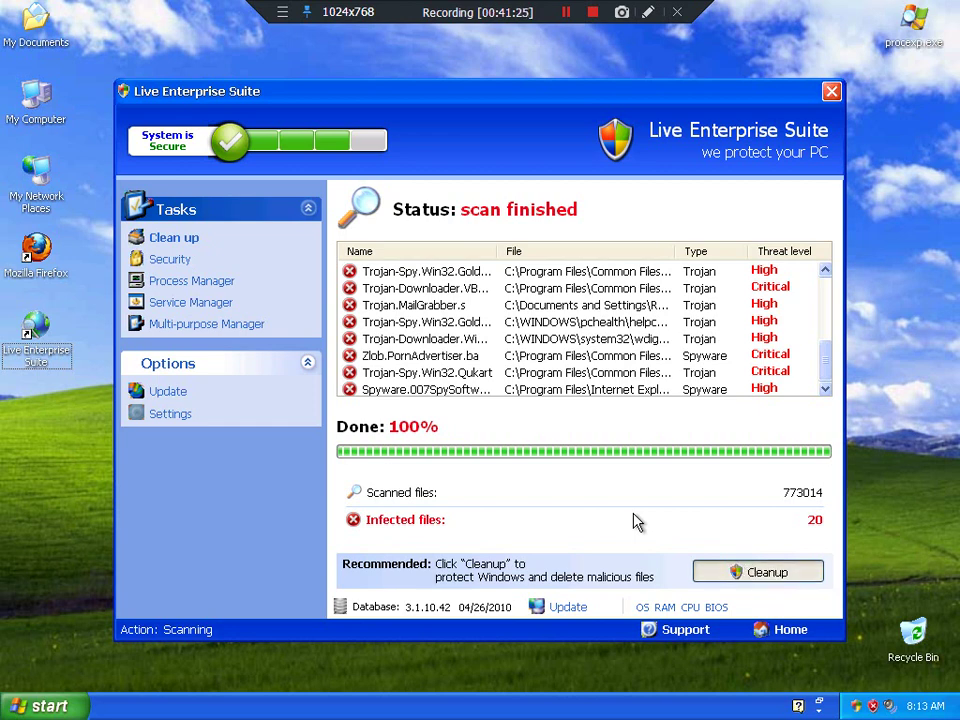
Step: Start cleaning the 20 detected infections, check Task Manager briefly, then open My Documents
left_click(774, 576)
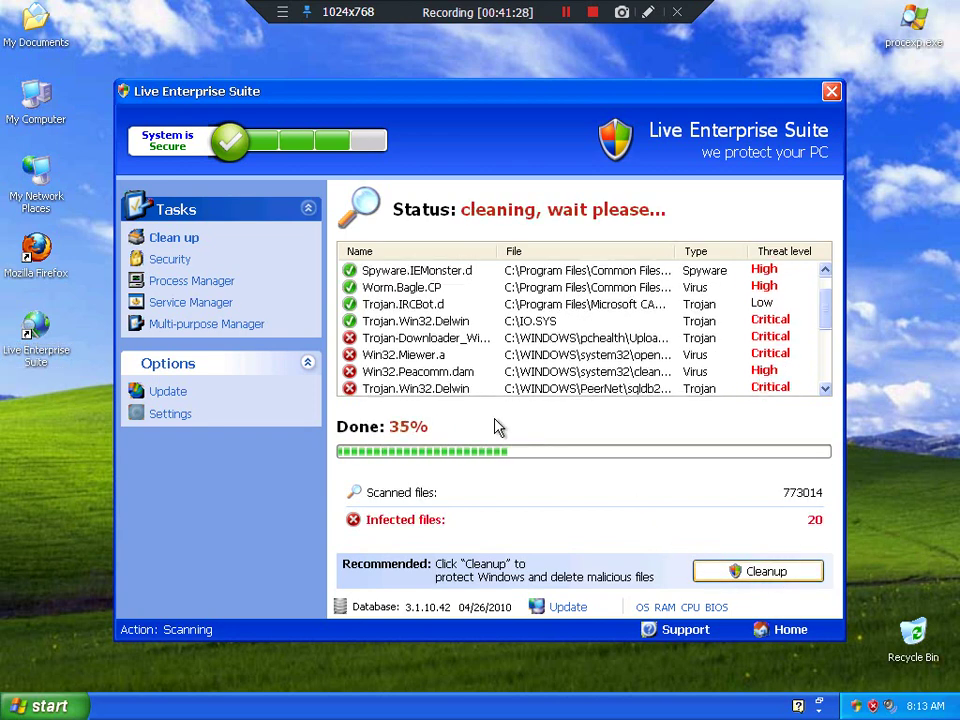
right_click(187, 706)
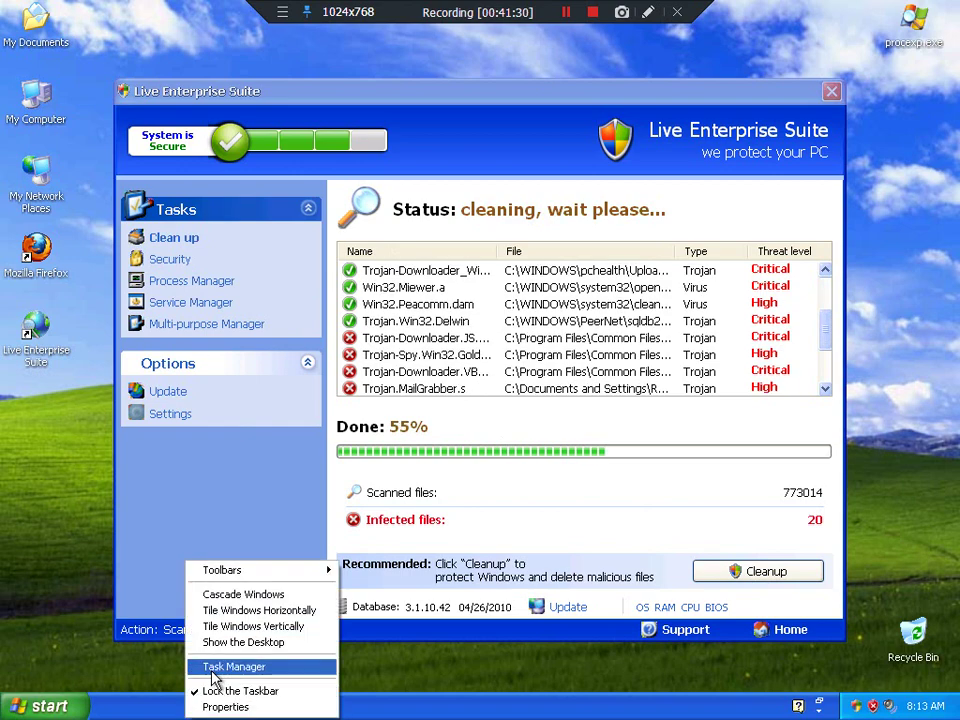
left_click(212, 670)
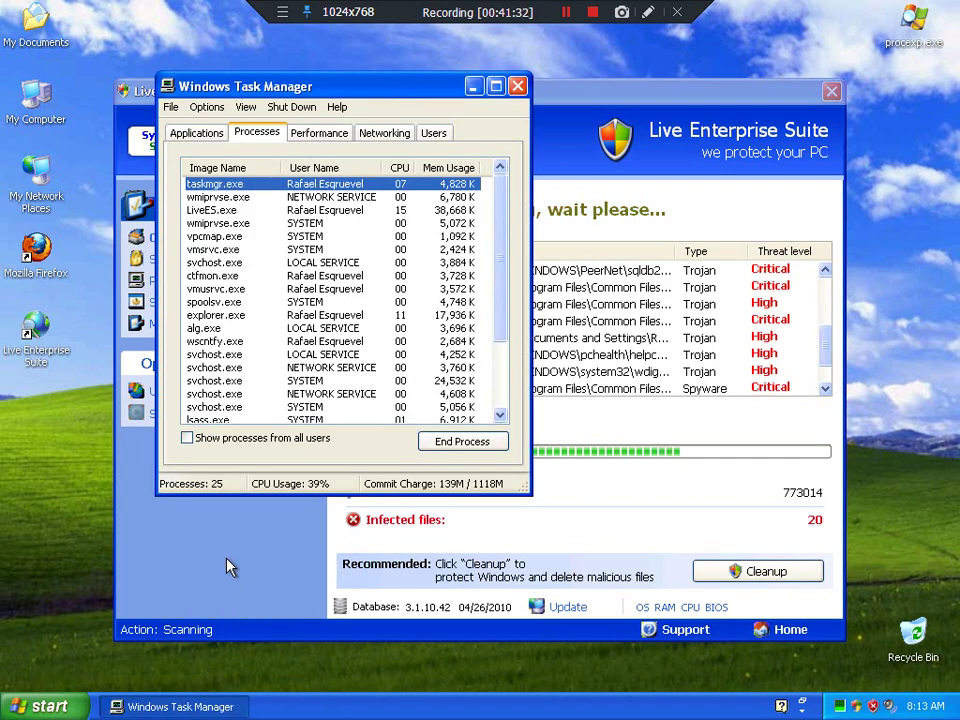
left_click(517, 86)
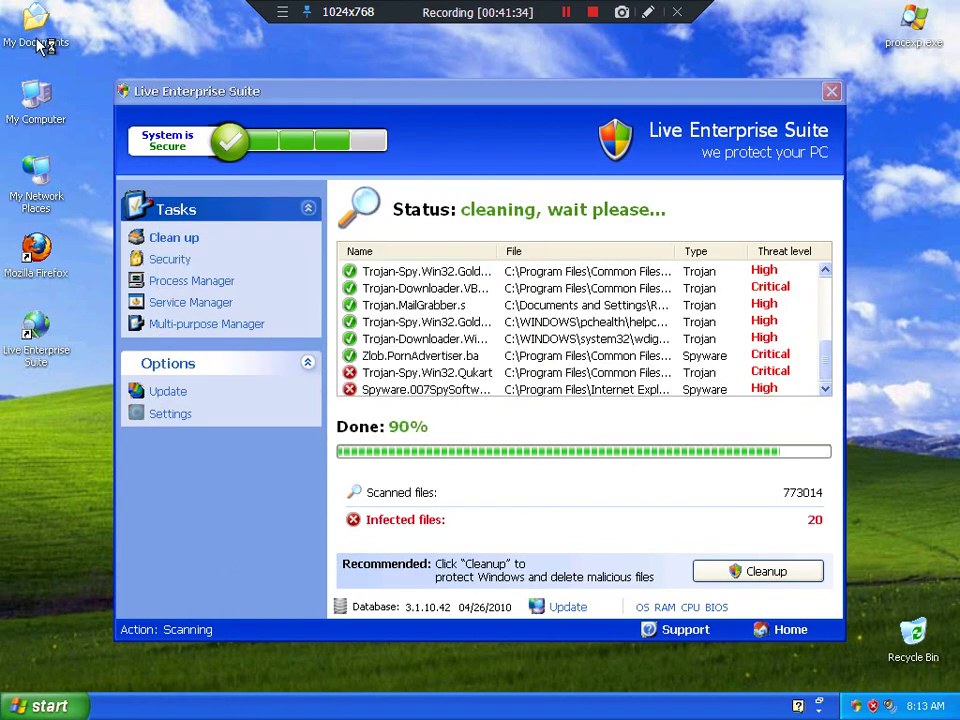
double_click(40, 45)
Step: Check that My Pictures is empty, then drag it to the Recycle Bin
double_click(560, 265)
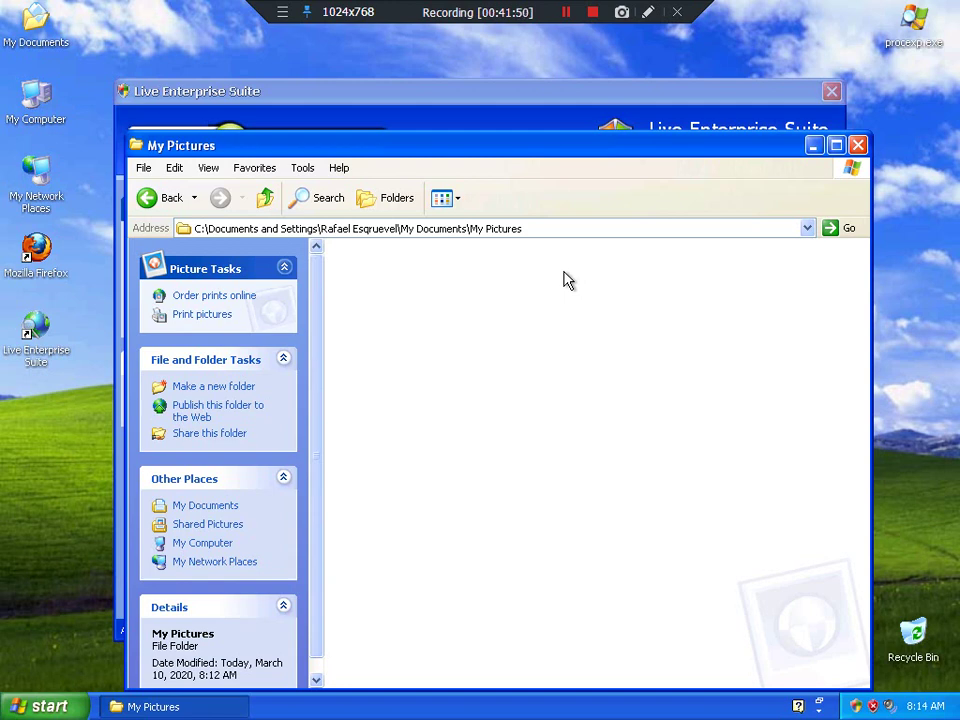
left_click(265, 197)
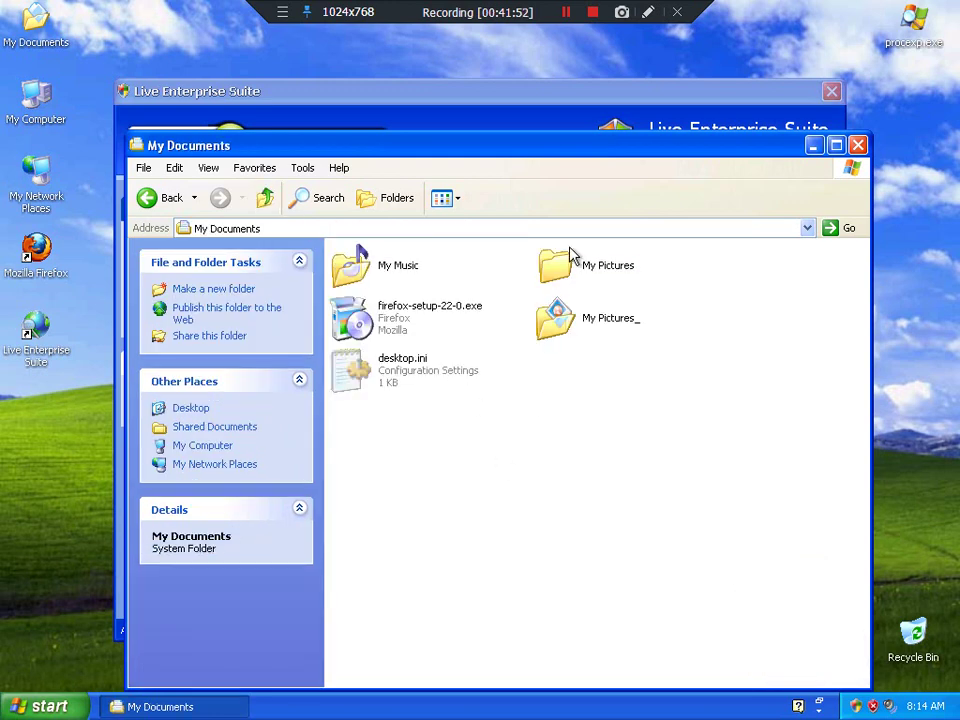
left_click_drag(573, 256, 905, 640)
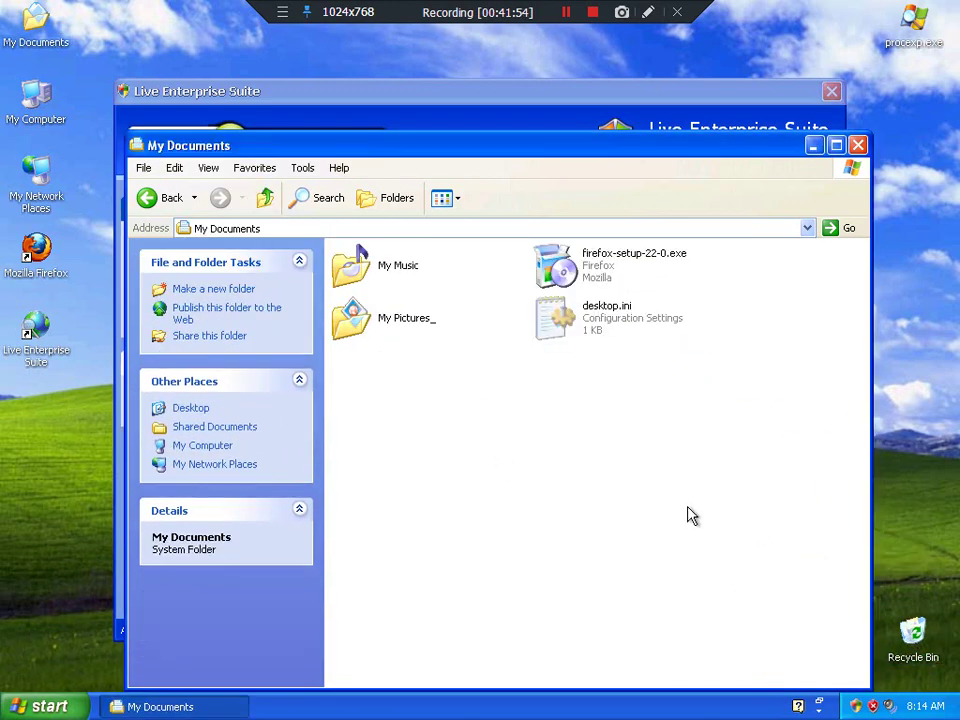
Step: Rename the My Pictures_ folder to My Pictures
left_click(405, 318)
right_click(401, 336)
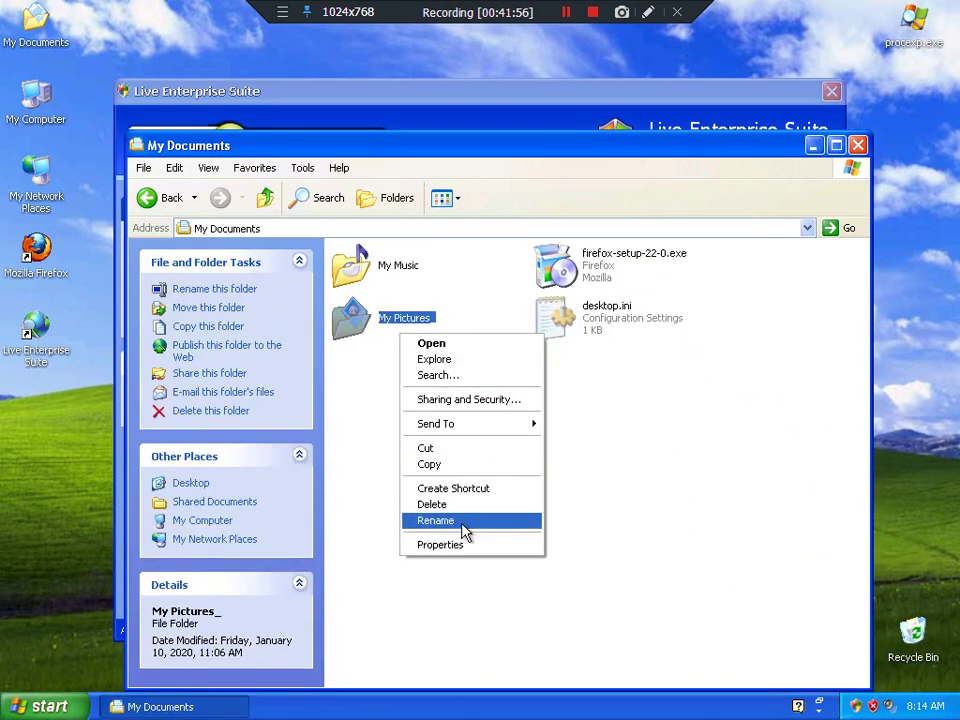
left_click(462, 529)
key("End")
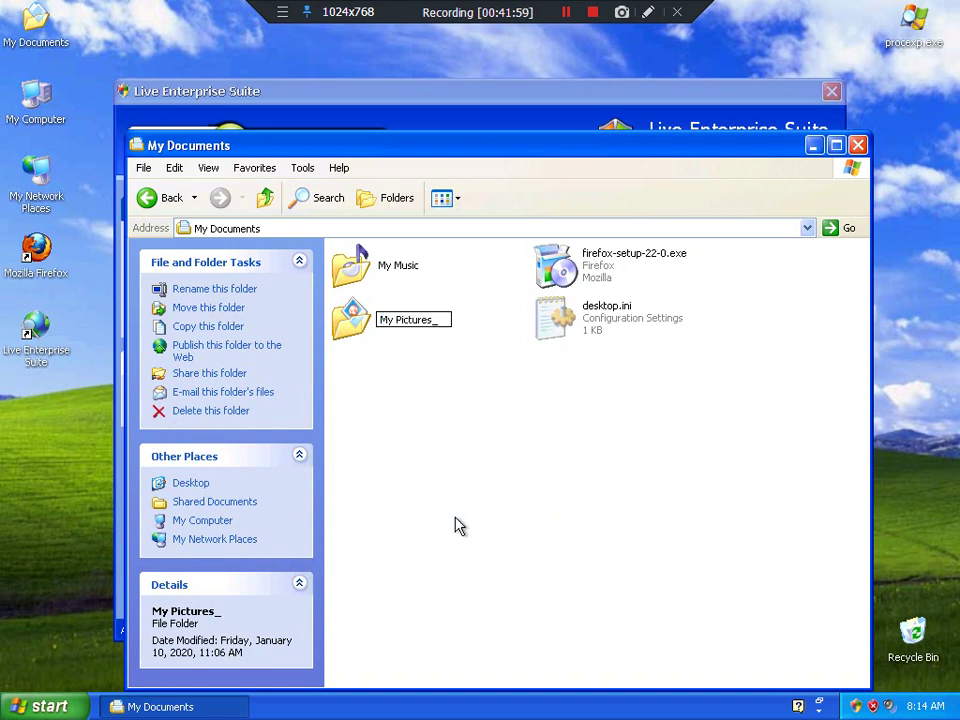
key("Return")
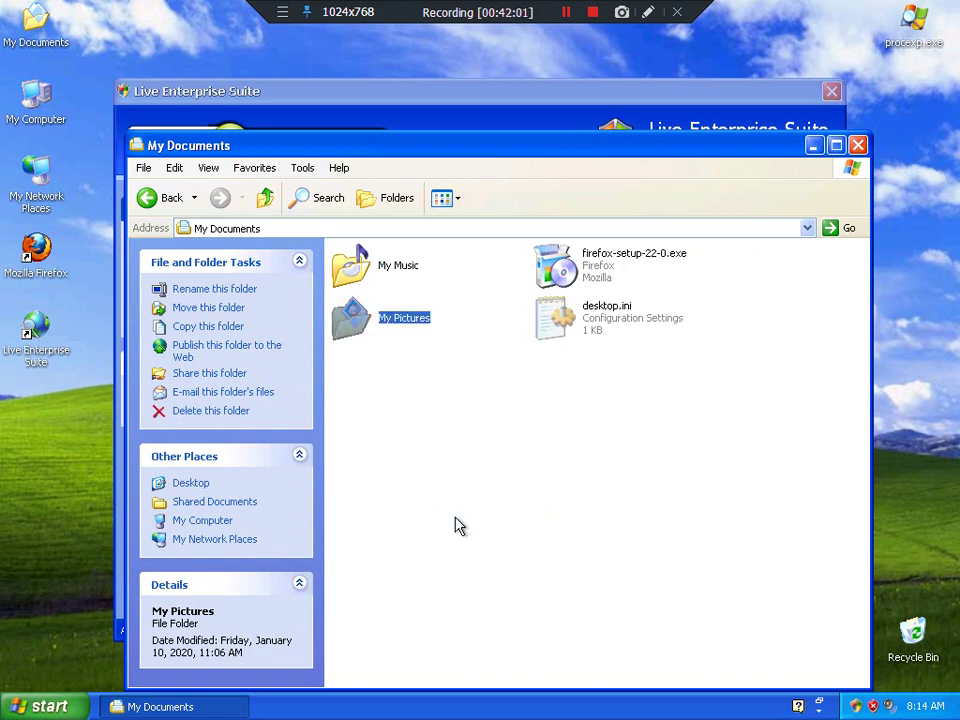
Step: Empty the Recycle Bin, permanently deleting the old My Pictures folder
right_click(918, 640)
left_click(835, 591)
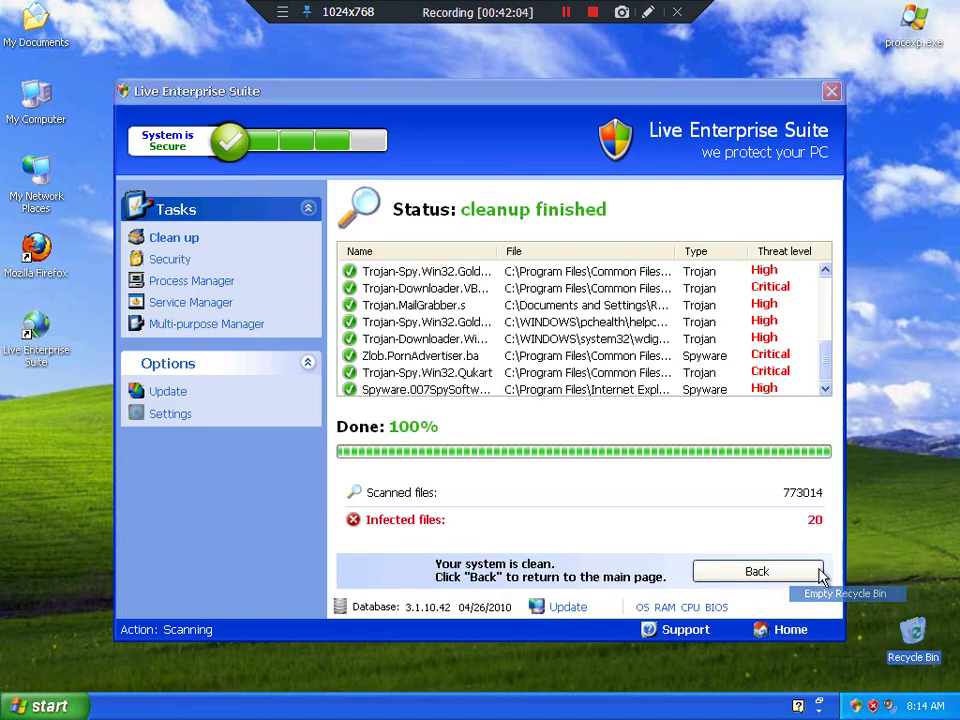
left_click(525, 377)
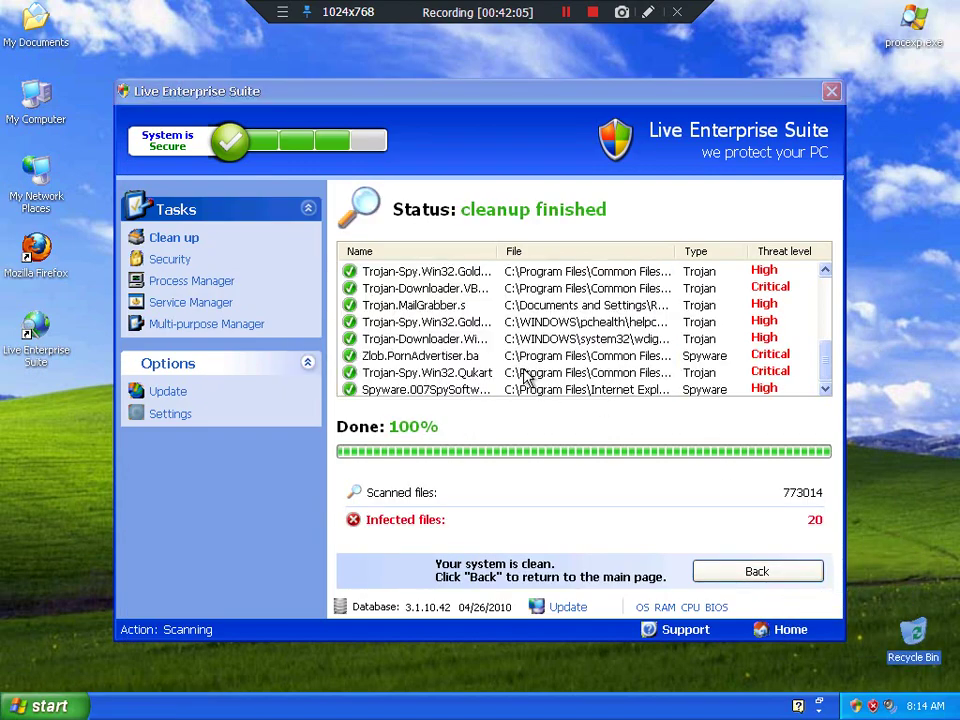
Step: Return to the main status page and start downloading a new database version from Security > Update
left_click(766, 574)
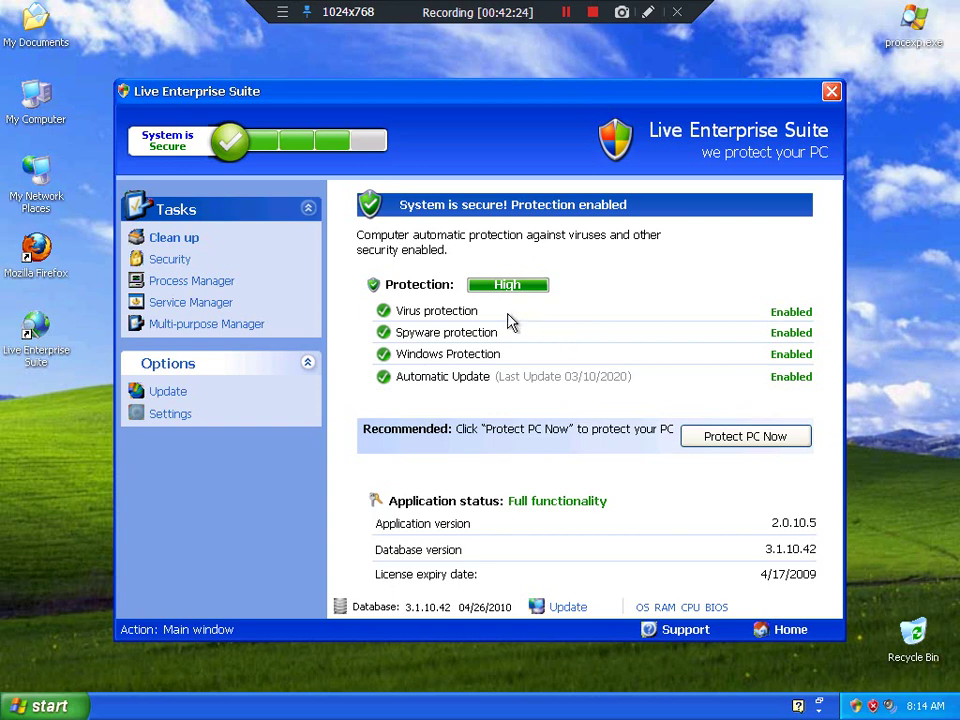
left_click(183, 262)
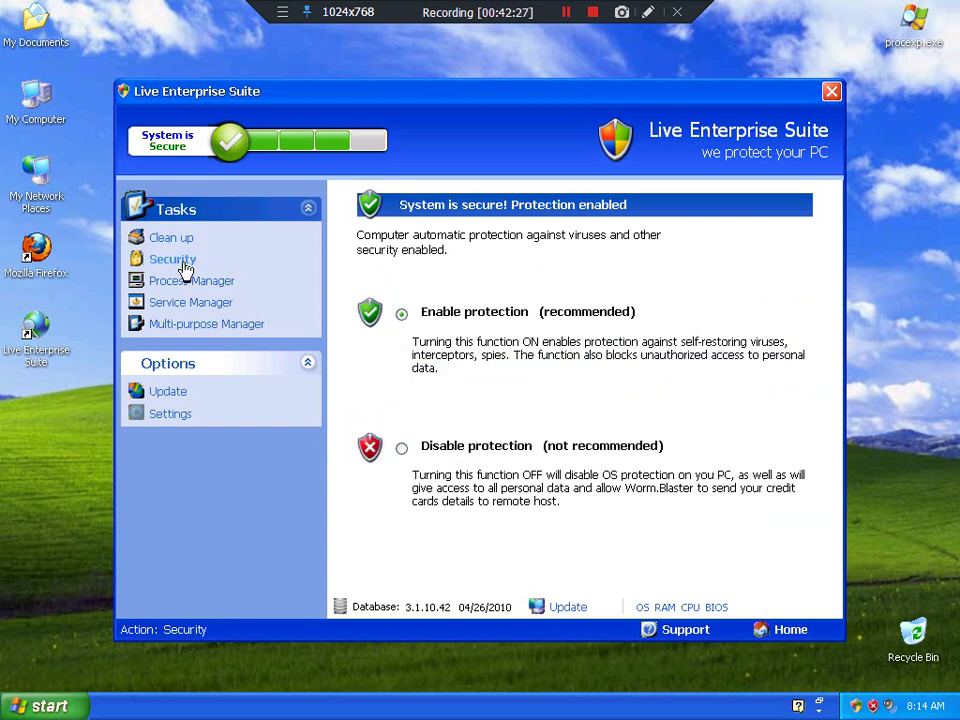
left_click(167, 393)
left_click(718, 416)
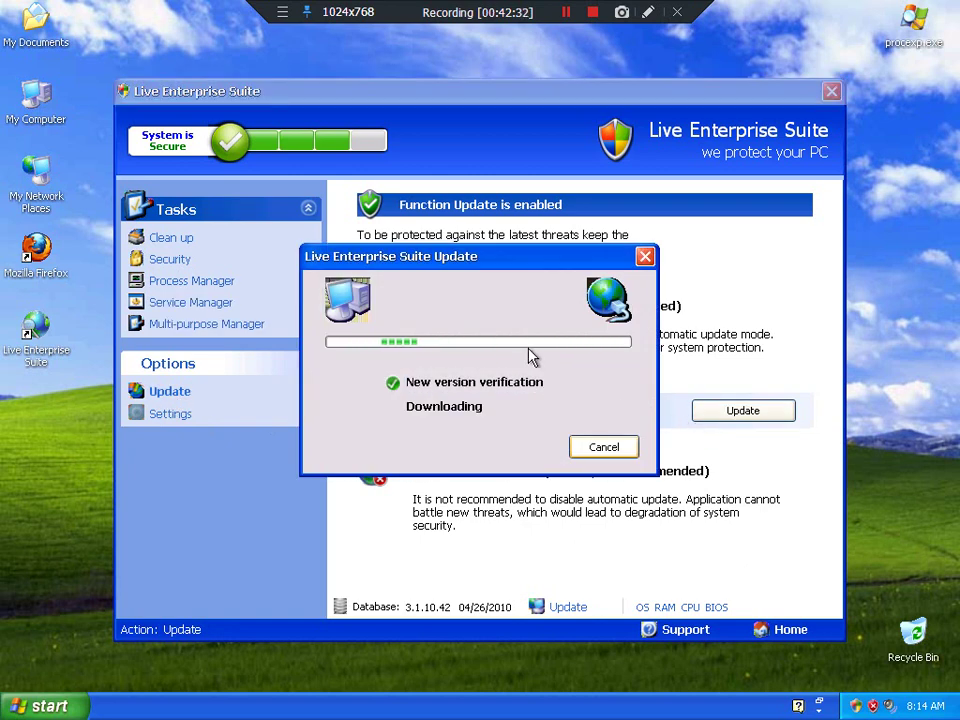
left_click(45, 706)
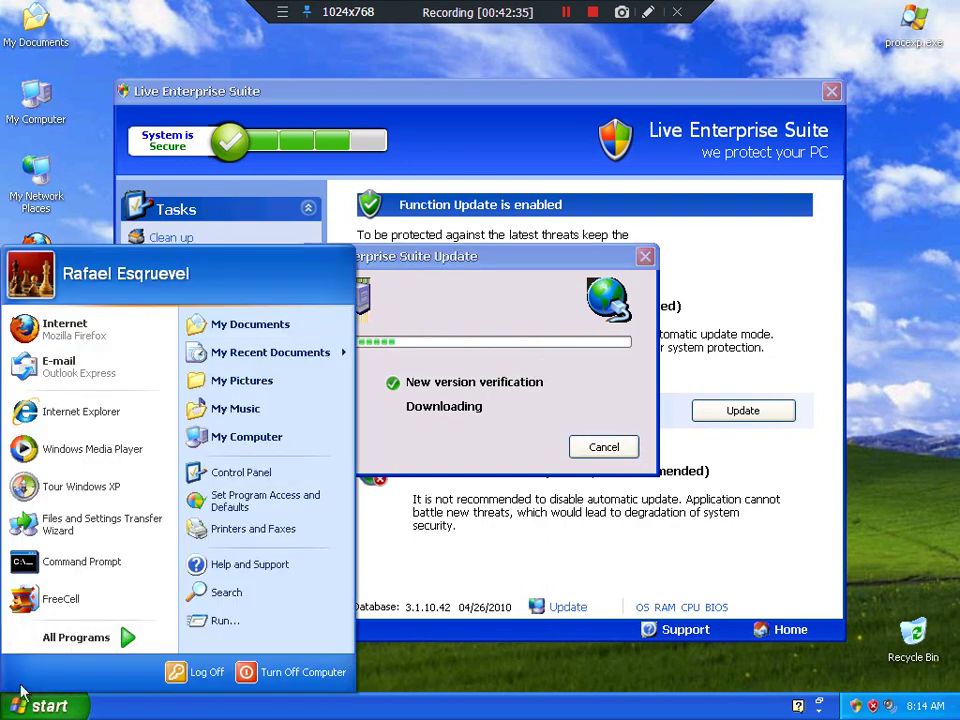
Step: Inspect the Uninstall Live Enterprise Suite shortcut's Target, LiveES.exe with an uninstall switch, then close Properties
mouse_move(81, 636)
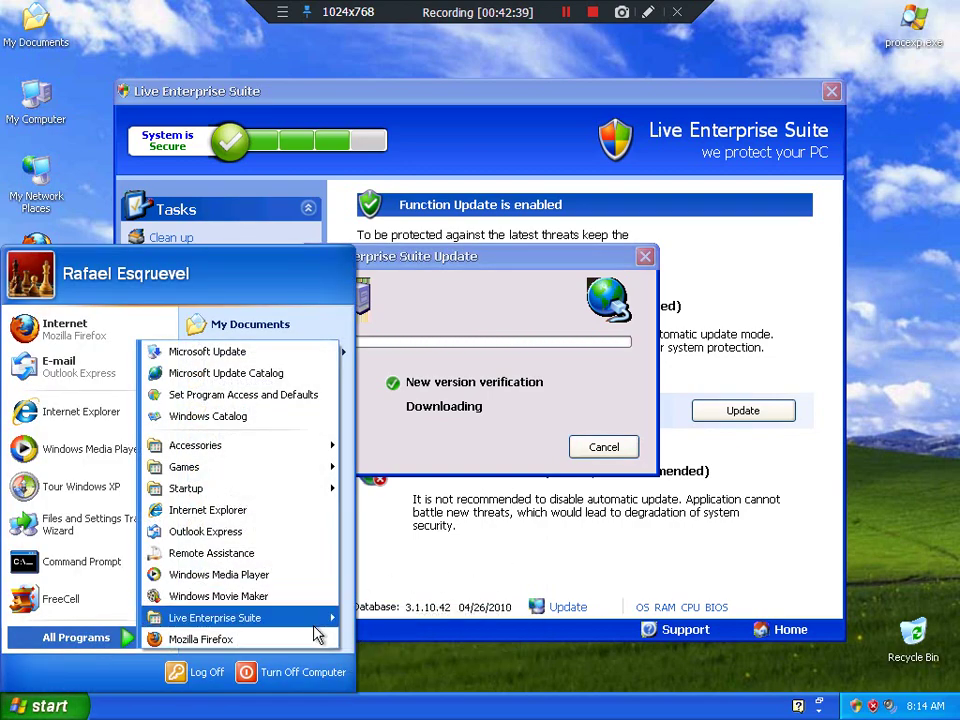
mouse_move(314, 627)
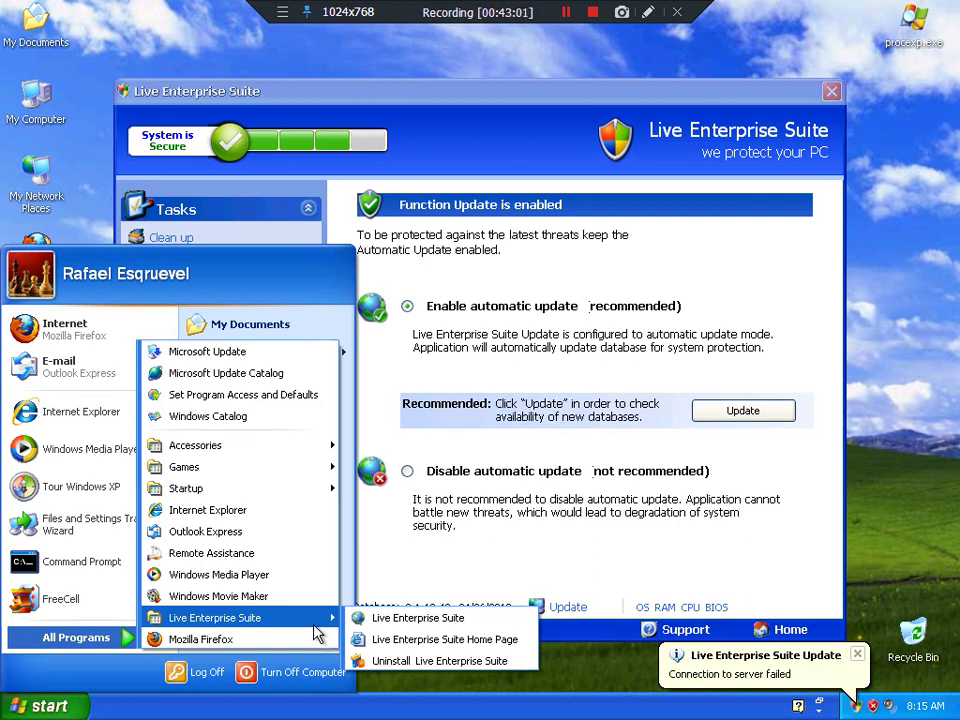
right_click(424, 661)
key("Escape")
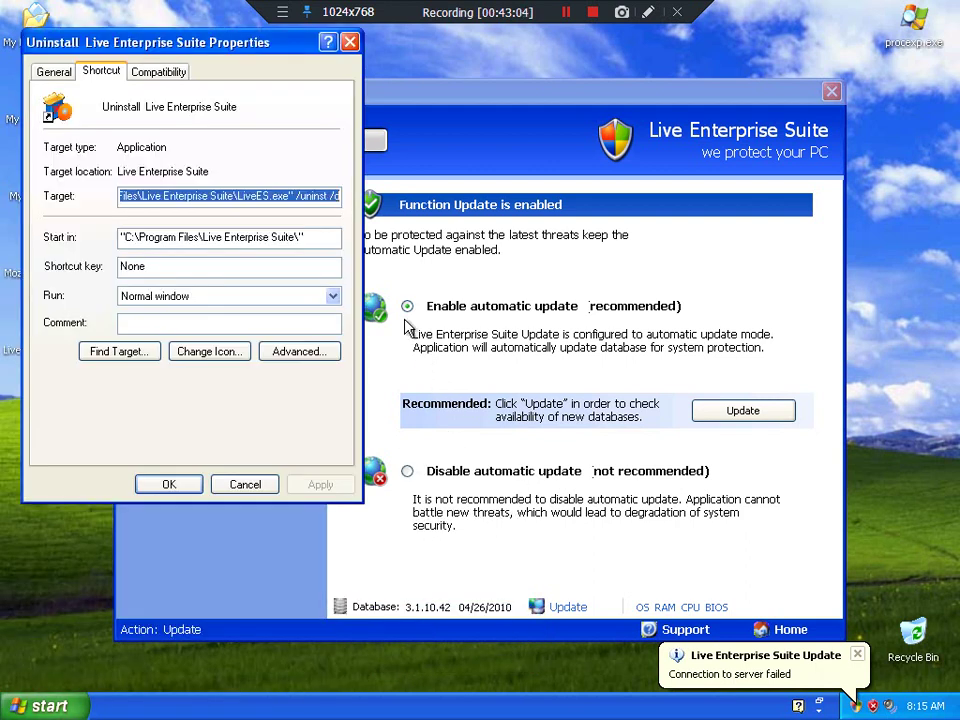
left_click(326, 196)
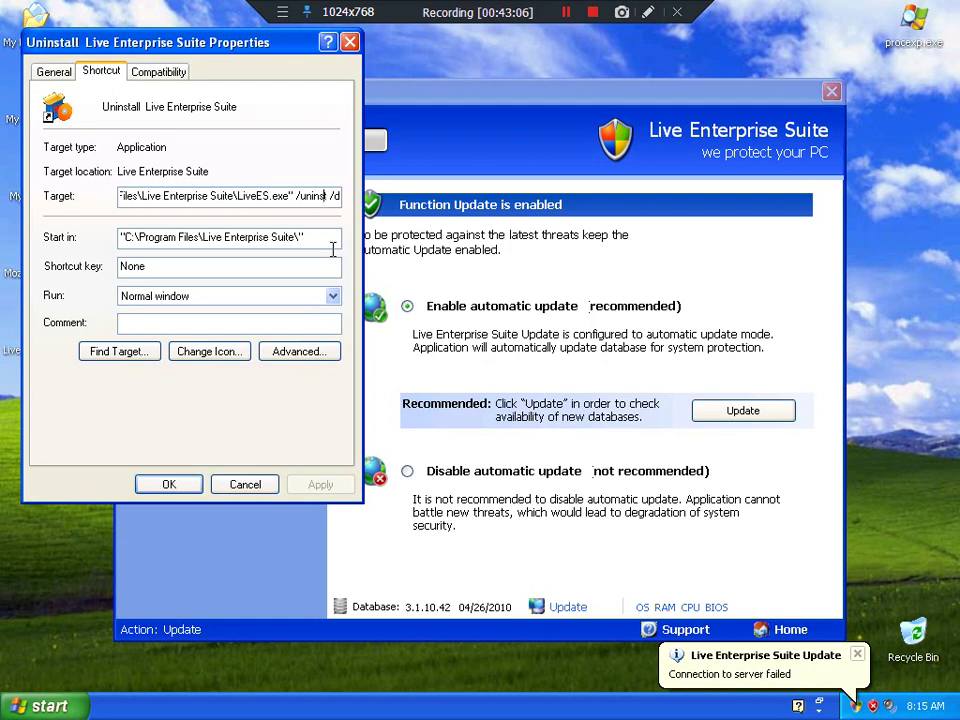
left_click(350, 41)
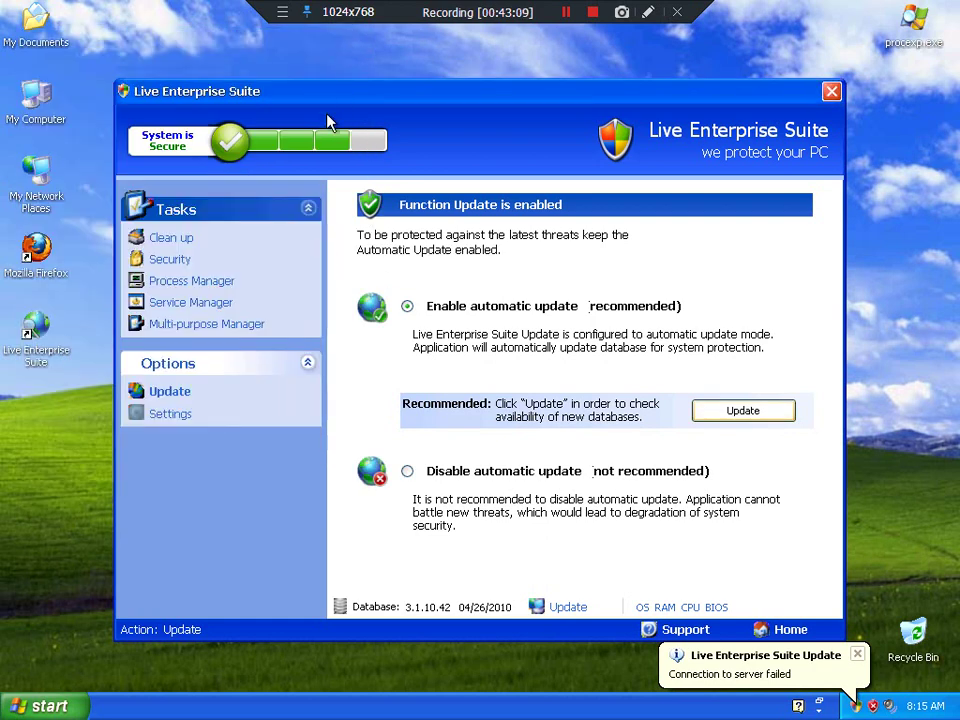
Step: Disable Minimize to tray; enable Run minimized, Check hidden areas, Don't close open processes, and antirootkit
left_click(168, 414)
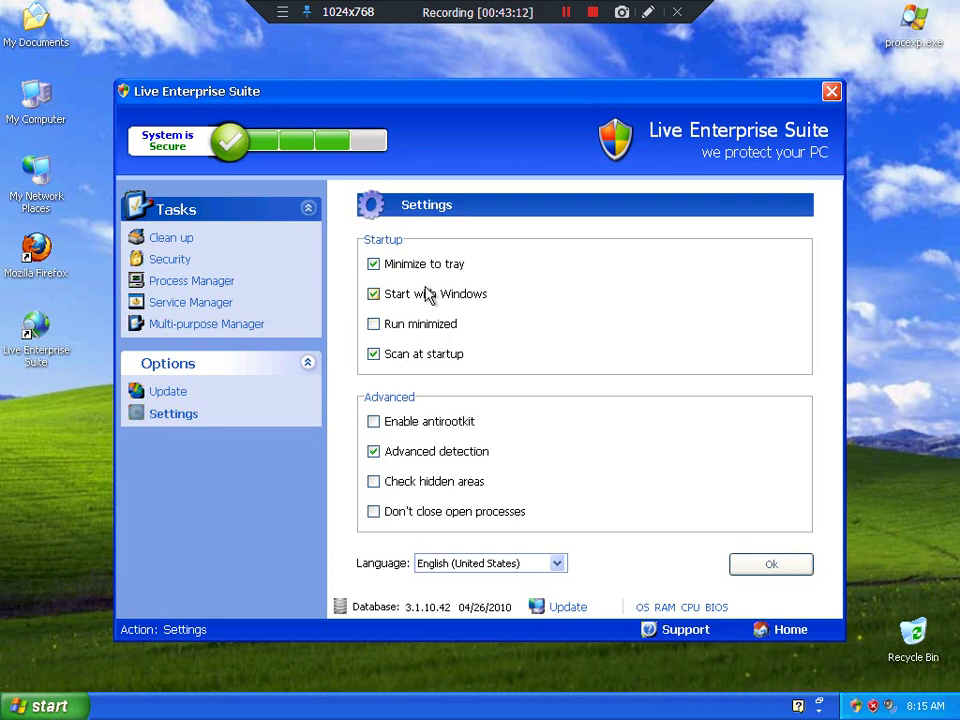
left_click(424, 266)
left_click(425, 330)
left_click(395, 484)
left_click(428, 514)
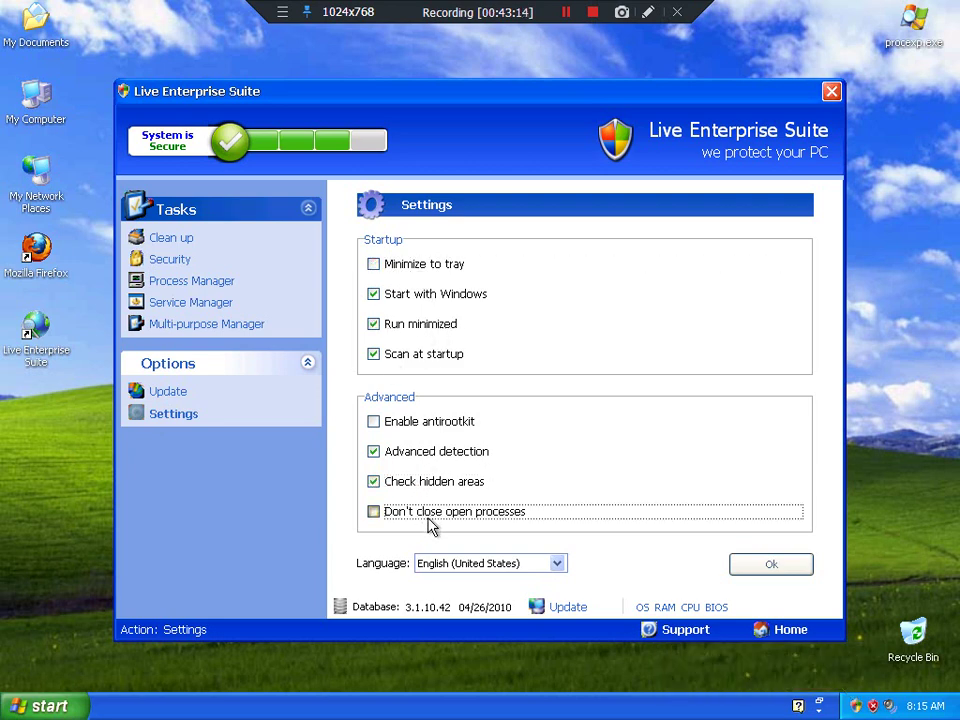
left_click(416, 425)
left_click(771, 566)
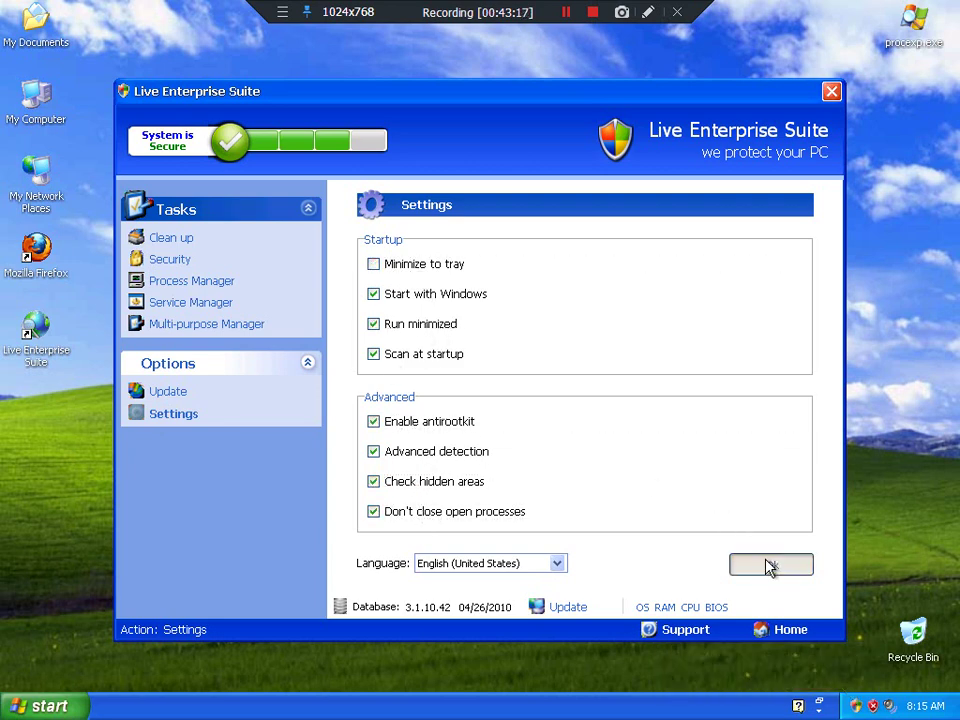
Step: Cancel the Quit prompt to keep the suite running and open the Multi-purpose Manager
left_click(832, 93)
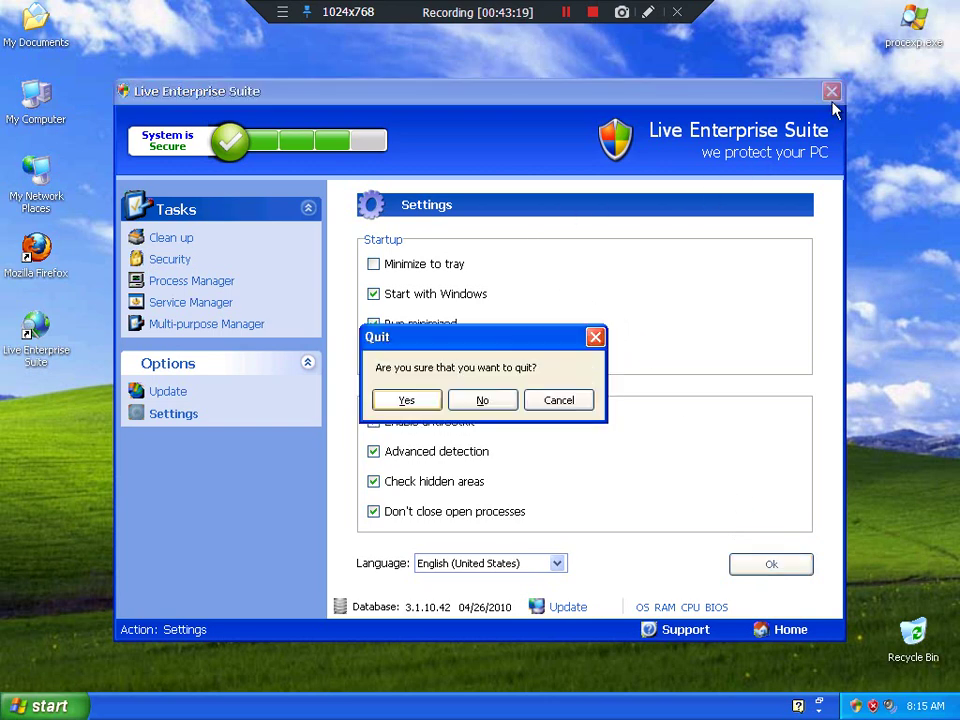
left_click(595, 337)
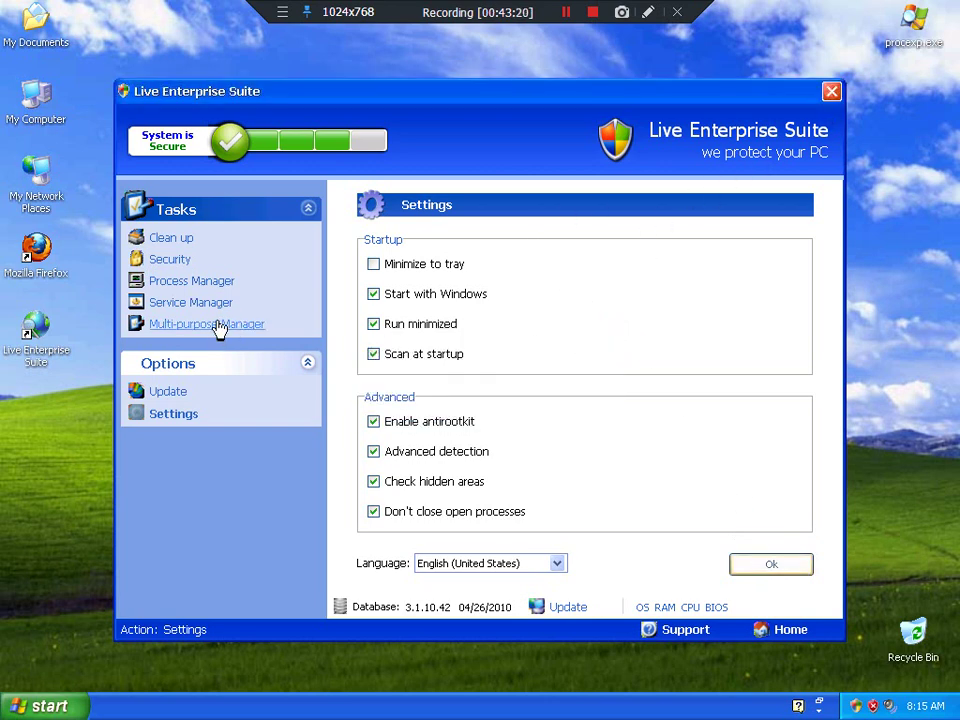
left_click(214, 327)
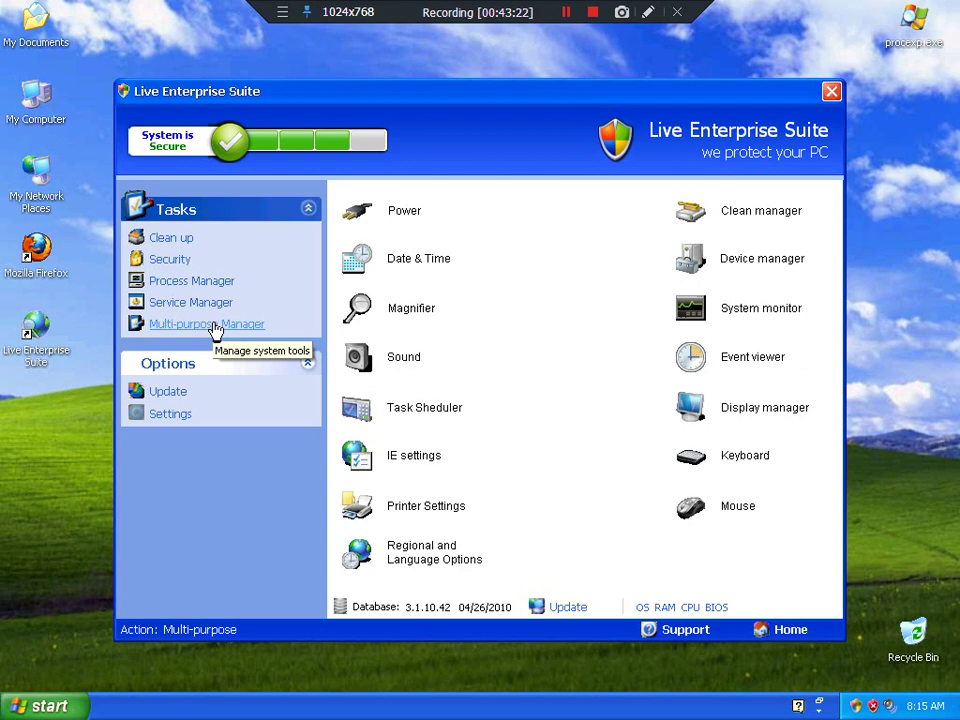
Step: Review the Date & Time settings, then launch the Magnifier from the multi-purpose tools
left_click(423, 263)
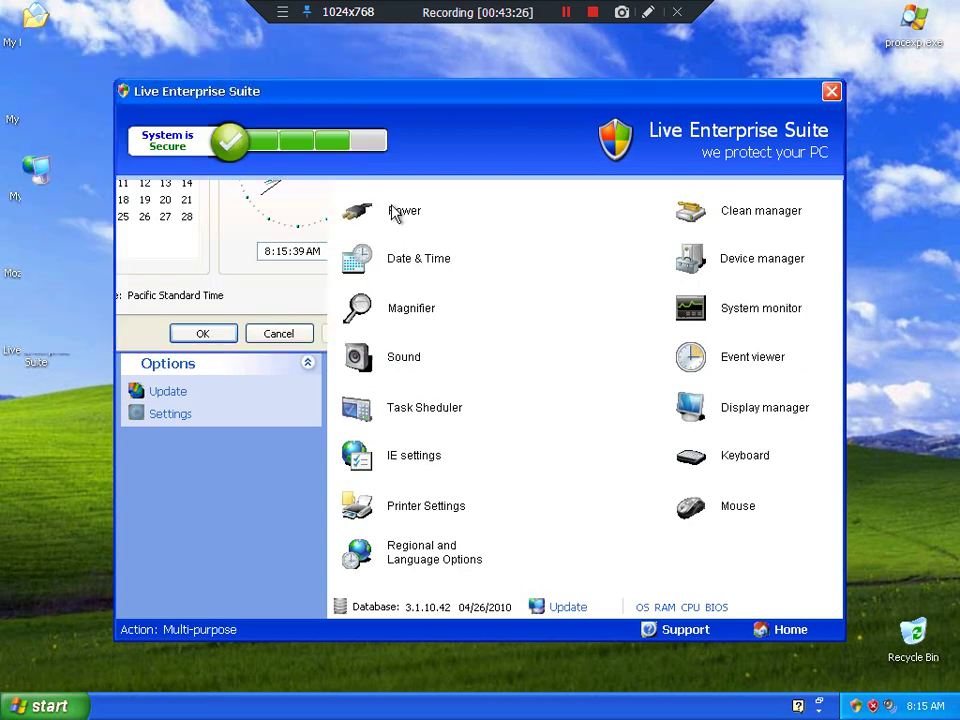
left_click(354, 258)
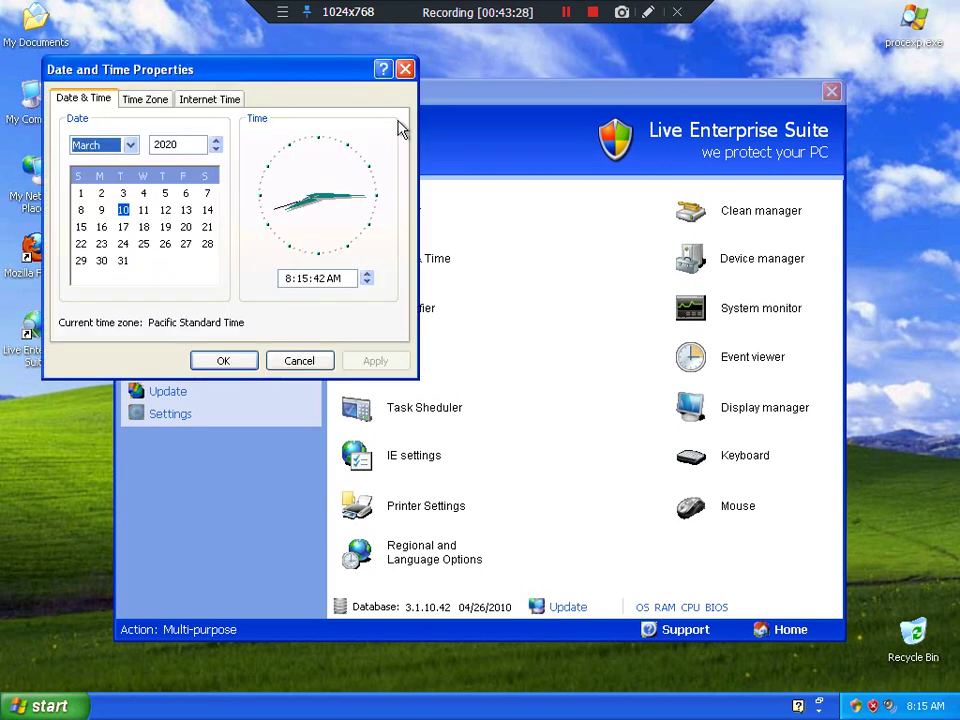
left_click(563, 16)
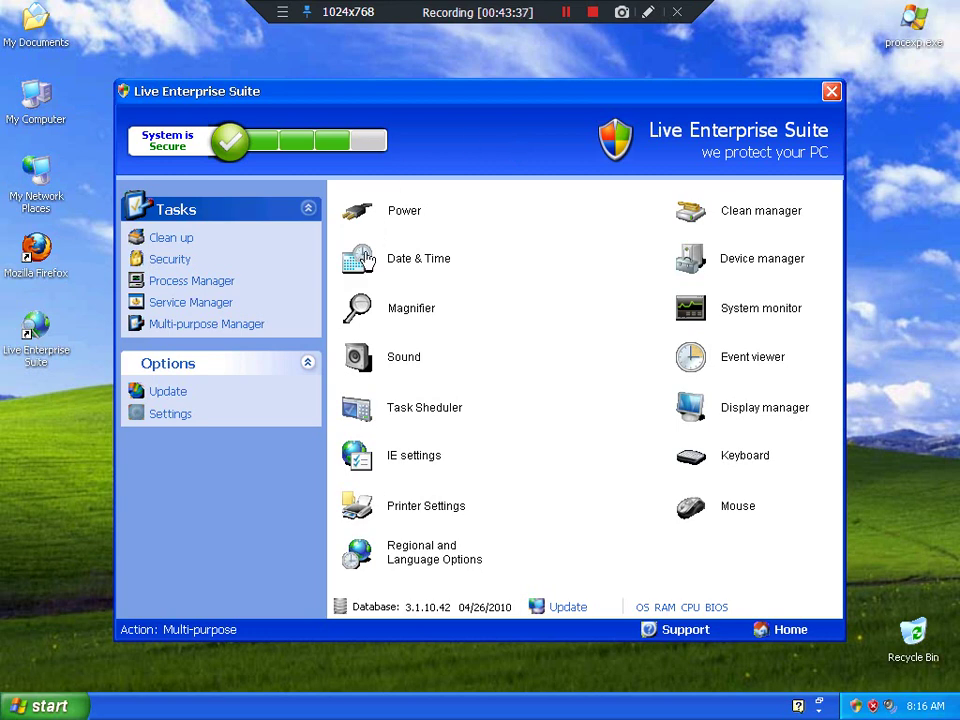
left_click(366, 260)
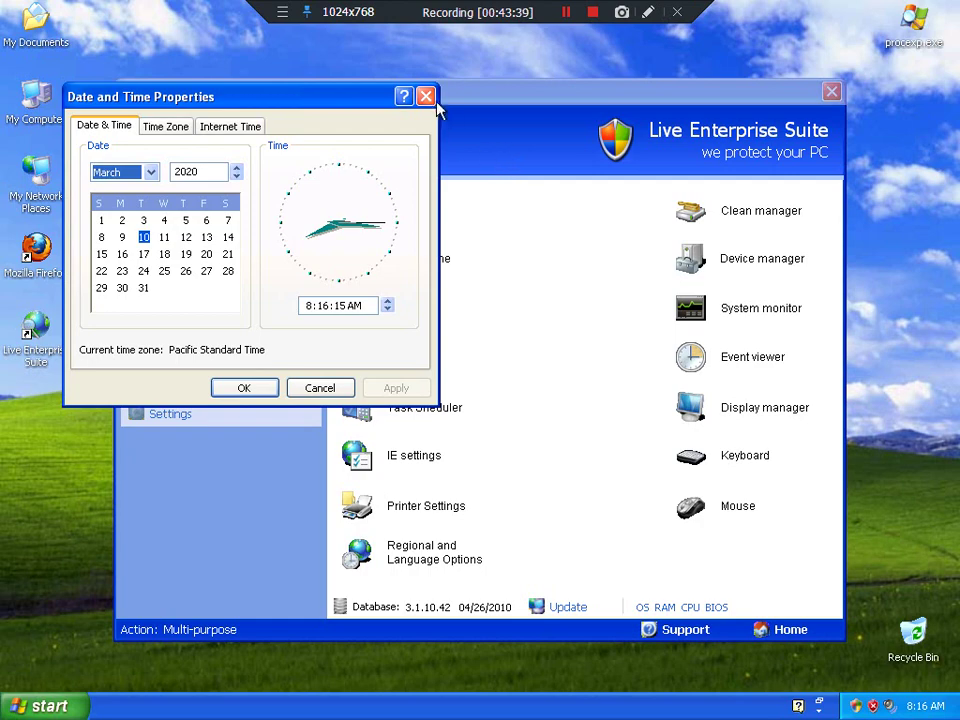
left_click(427, 97)
left_click(412, 315)
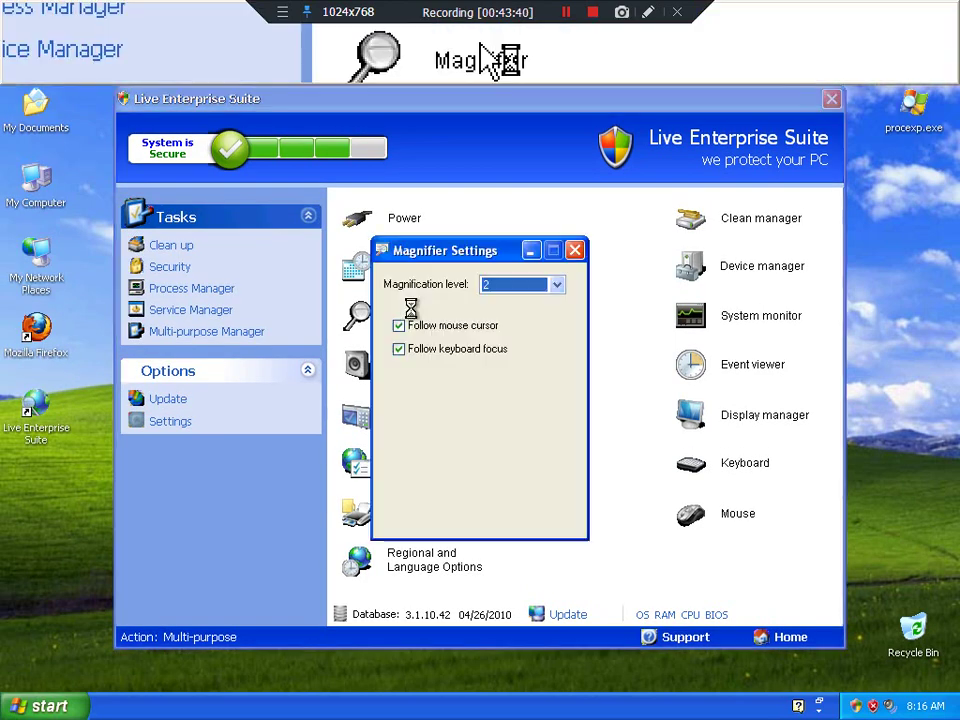
Step: Set Magnifier to Start Minimized with Invert colors left off, then minimize its settings
left_click(524, 376)
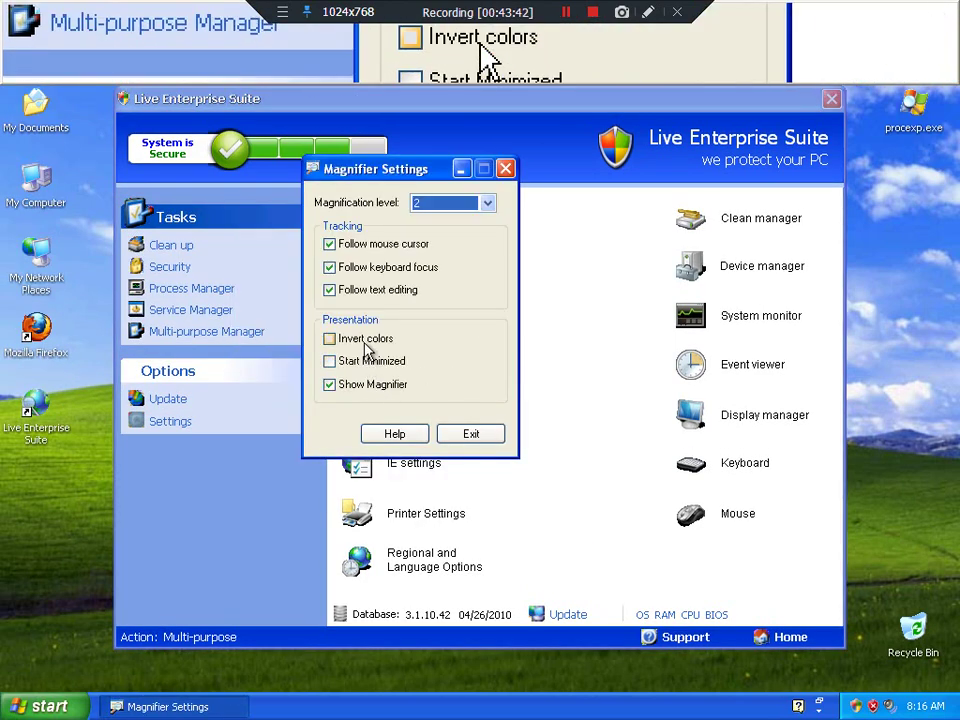
left_click(366, 341)
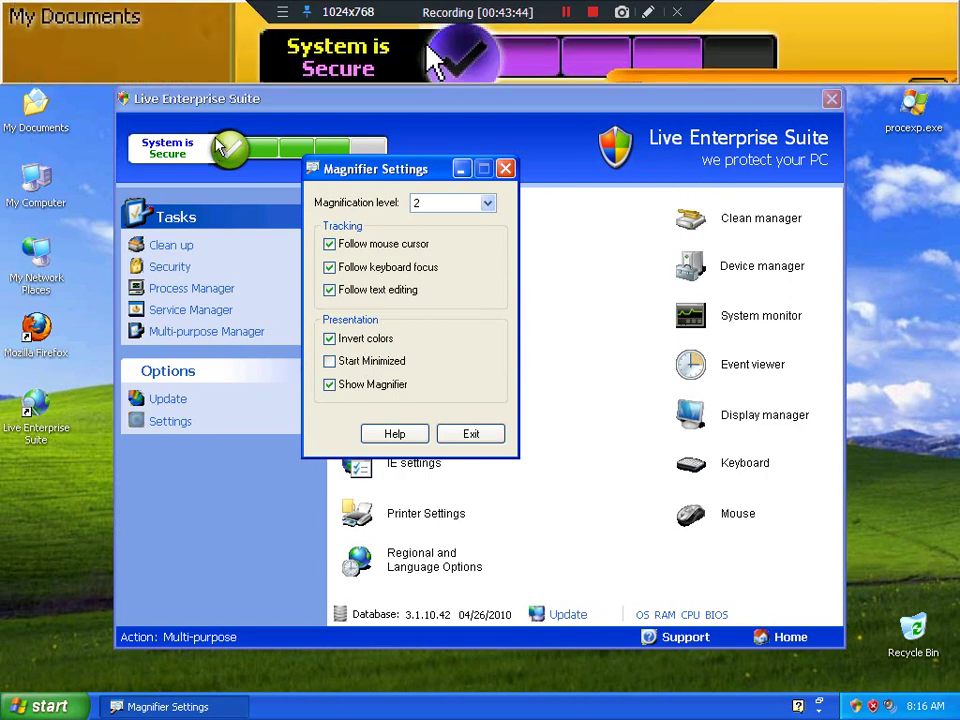
left_click(365, 340)
left_click(368, 362)
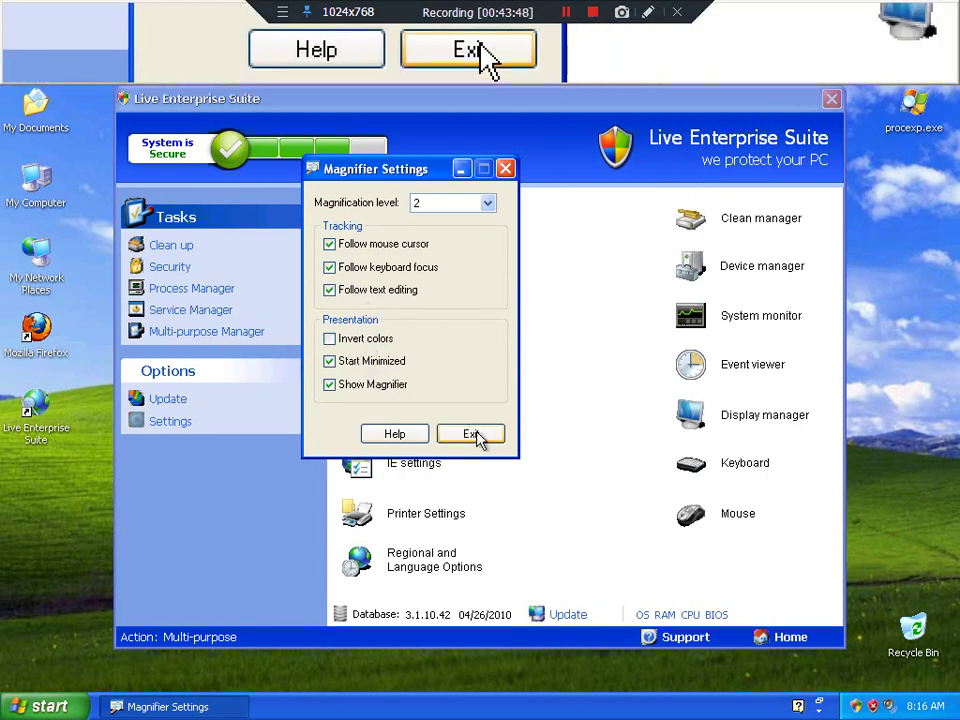
left_click(460, 170)
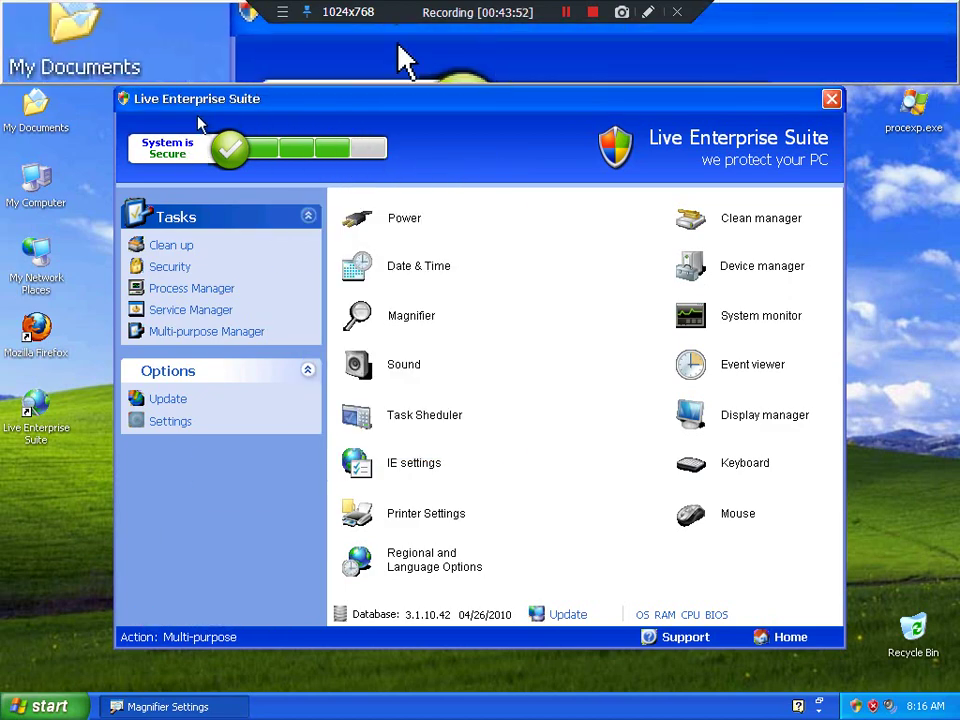
Step: Move the suite window slightly lower and bring up Run with %appdata%
left_click_drag(210, 107, 205, 142)
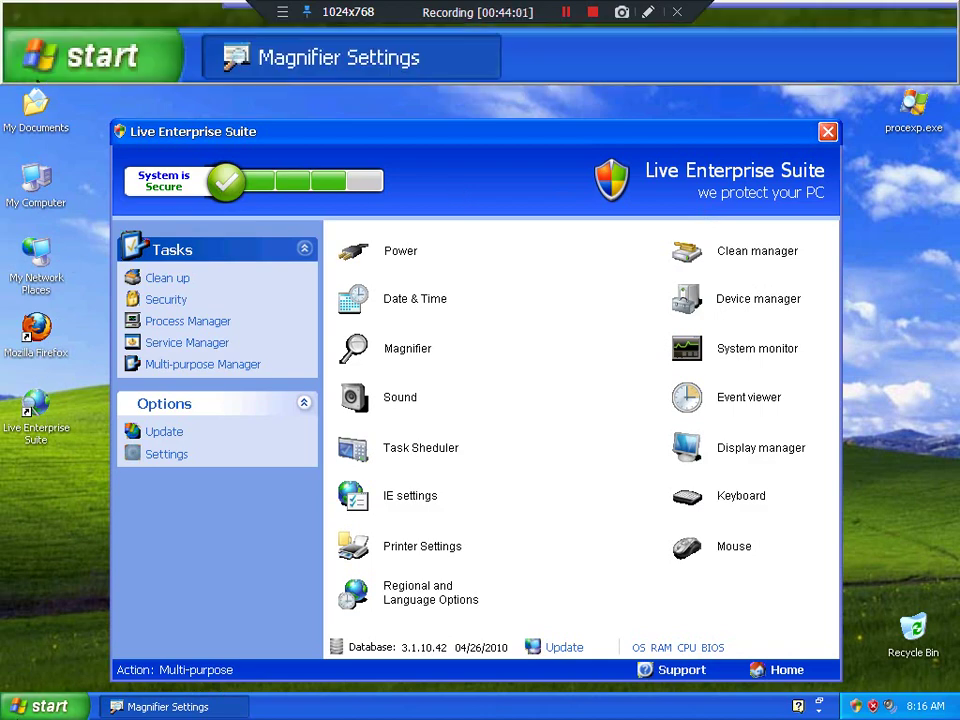
left_click(40, 706)
left_click(203, 621)
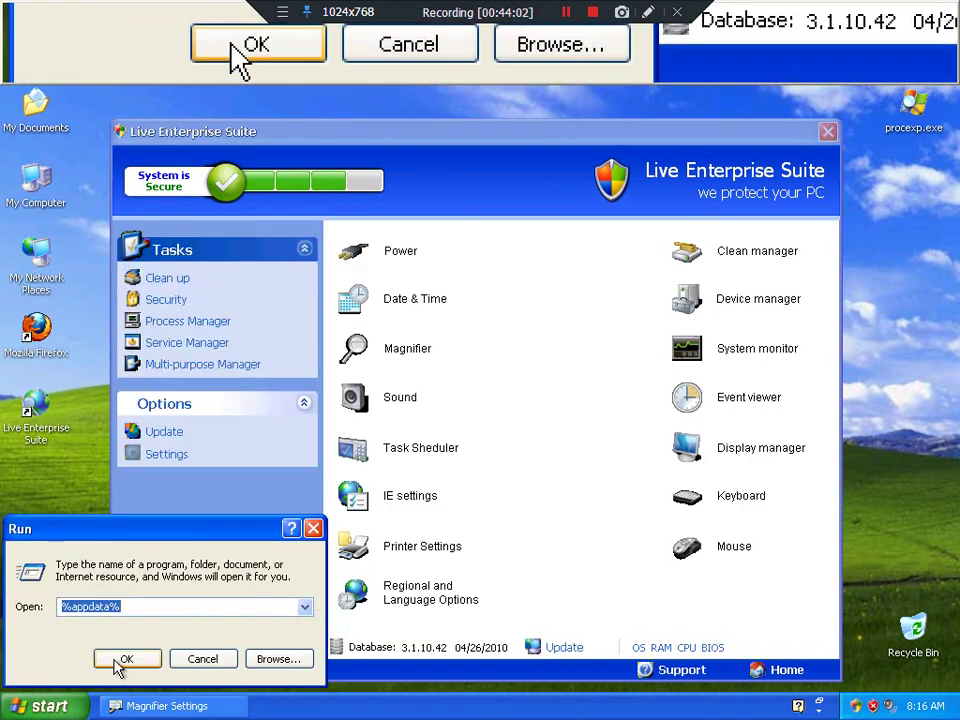
Step: Open %appdata% and navigate into Live Enterprise Suite\security
left_click(127, 659)
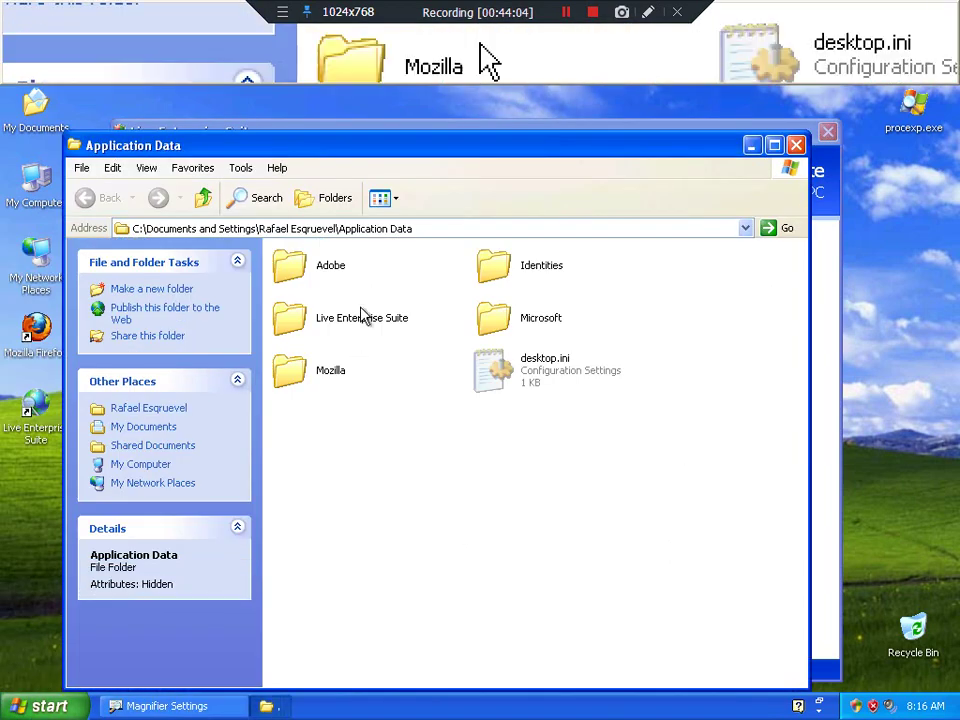
double_click(364, 325)
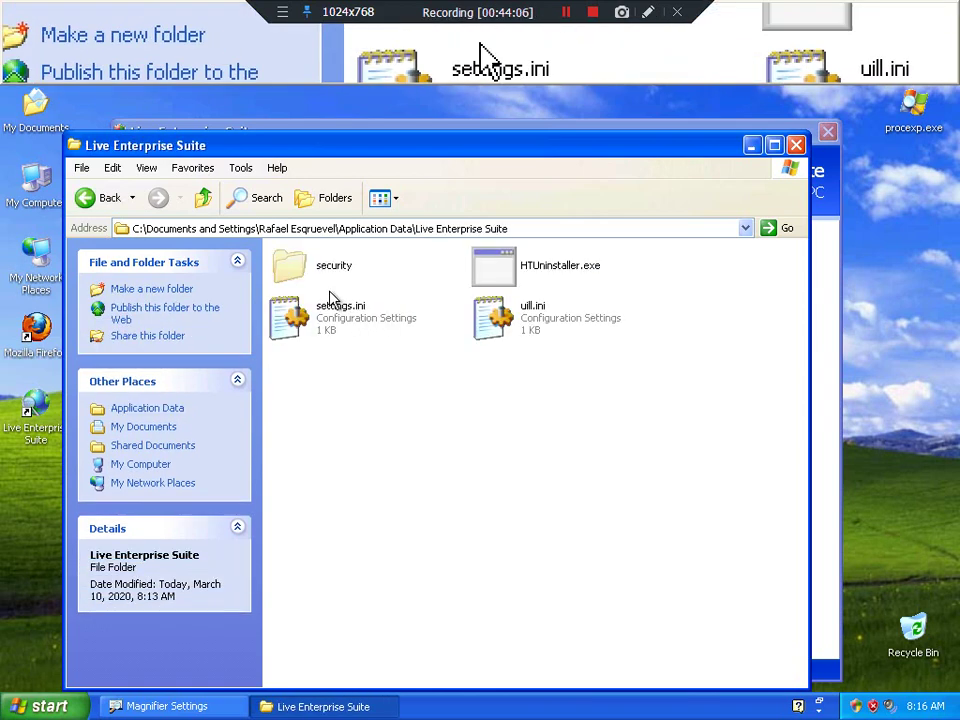
double_click(331, 264)
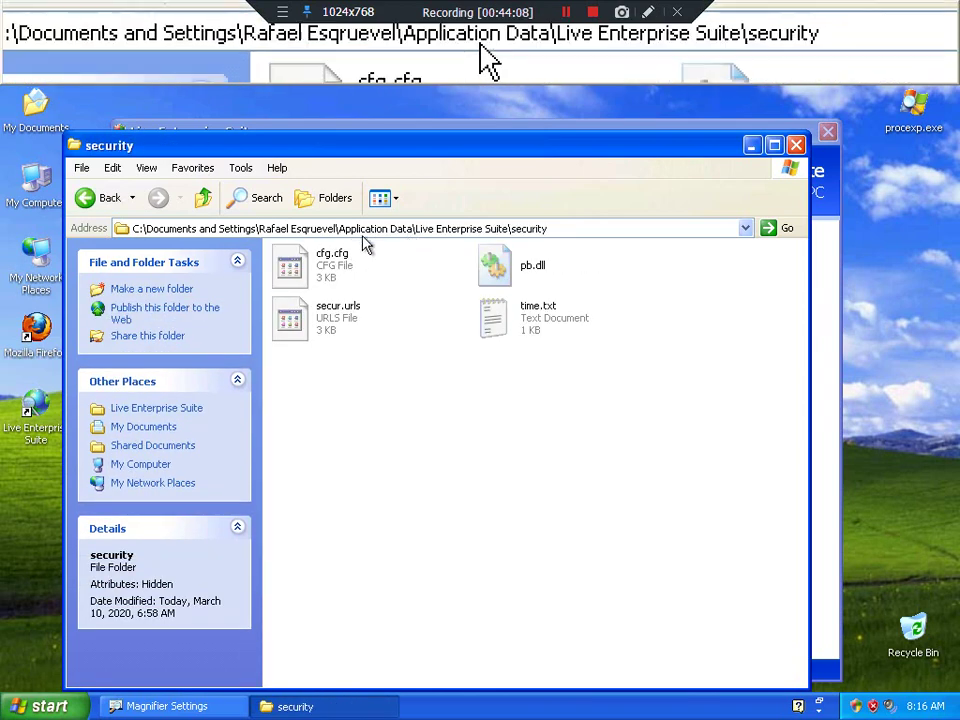
Step: Open cfg.cfg in Notepad without making Notepad the default program for it
double_click(340, 262)
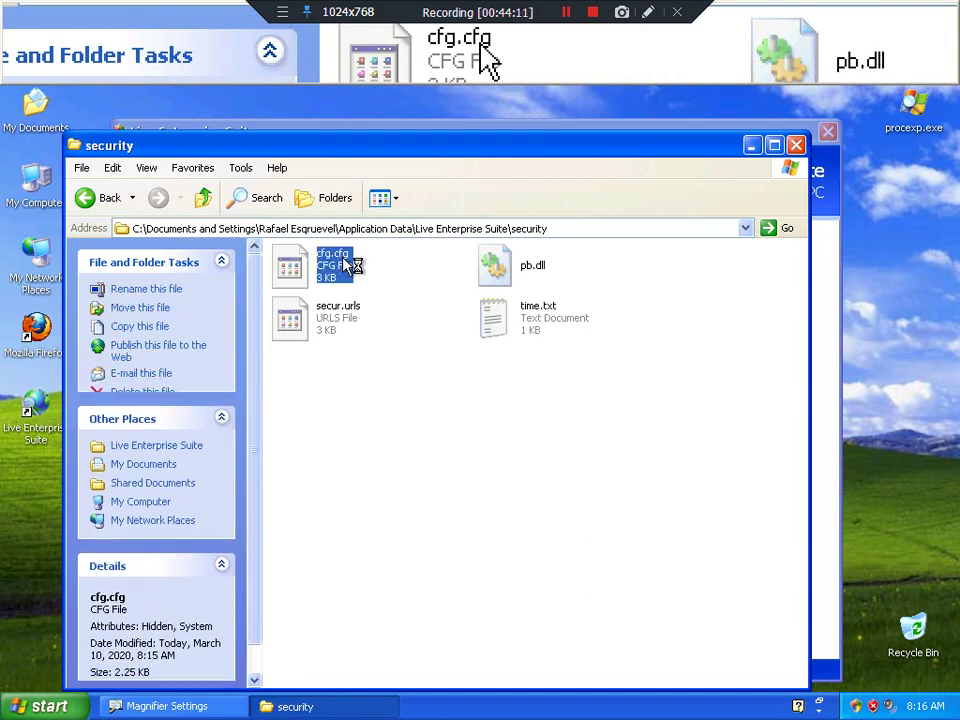
left_click(404, 452)
left_click(530, 489)
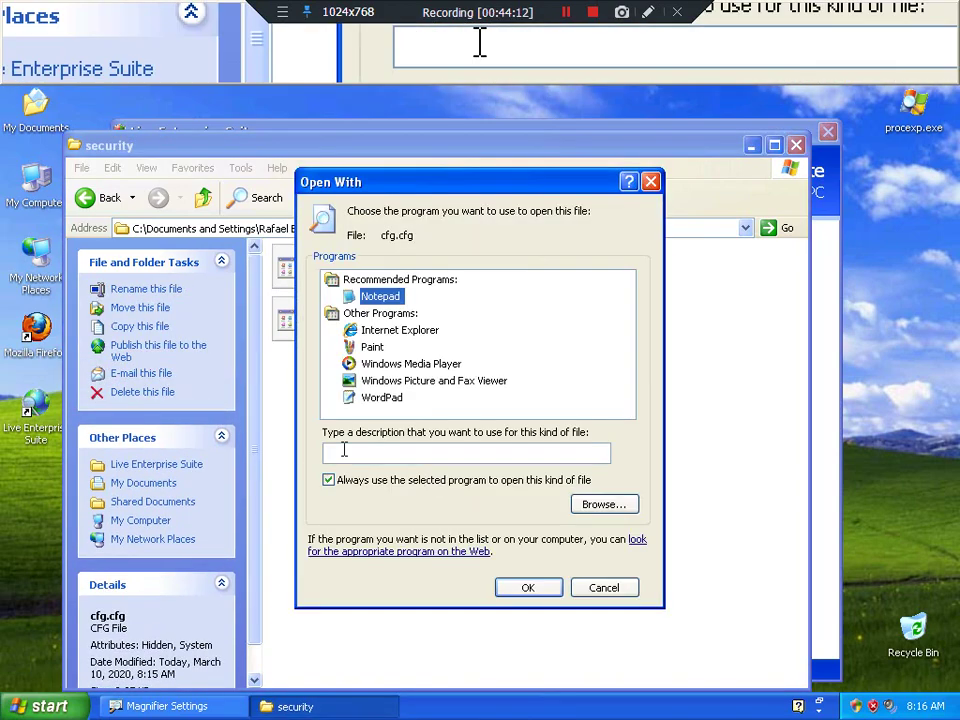
left_click(329, 481)
double_click(386, 297)
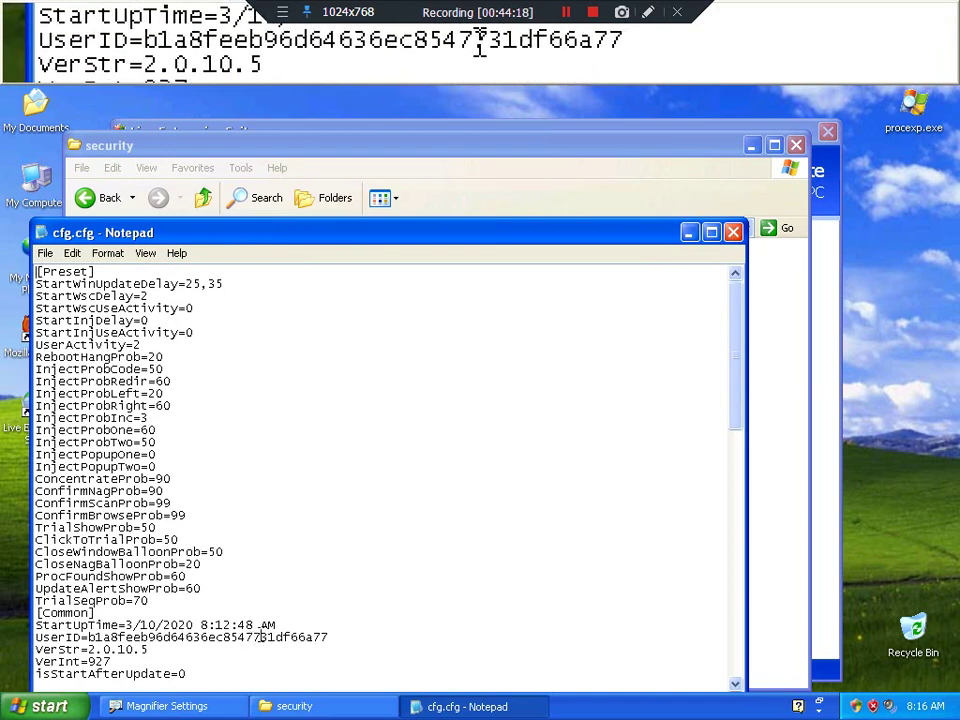
Step: Read through cfg.cfg's [Preset] and [Common] settings, close Notepad, and select pb.dll
scroll(281, 627, "down", 4)
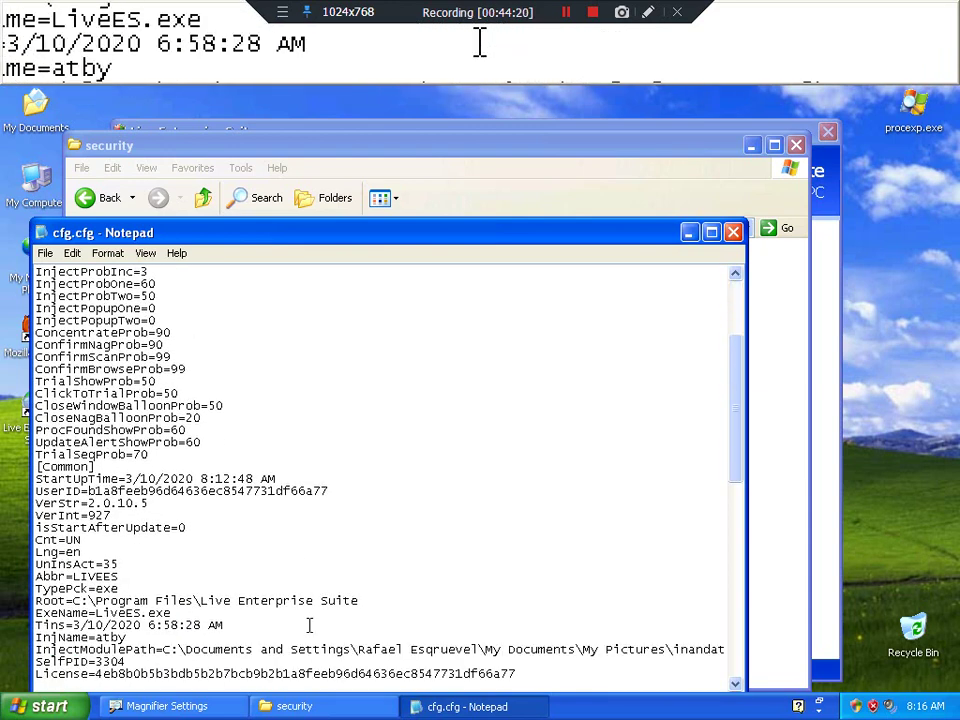
scroll(226, 607, "down", 2)
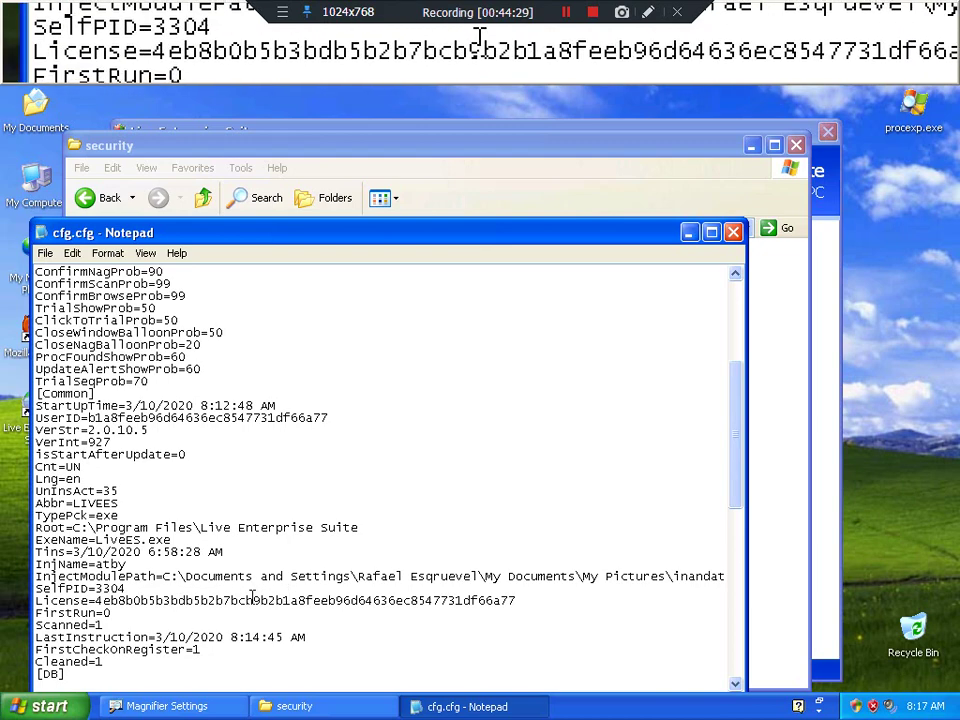
left_click(733, 232)
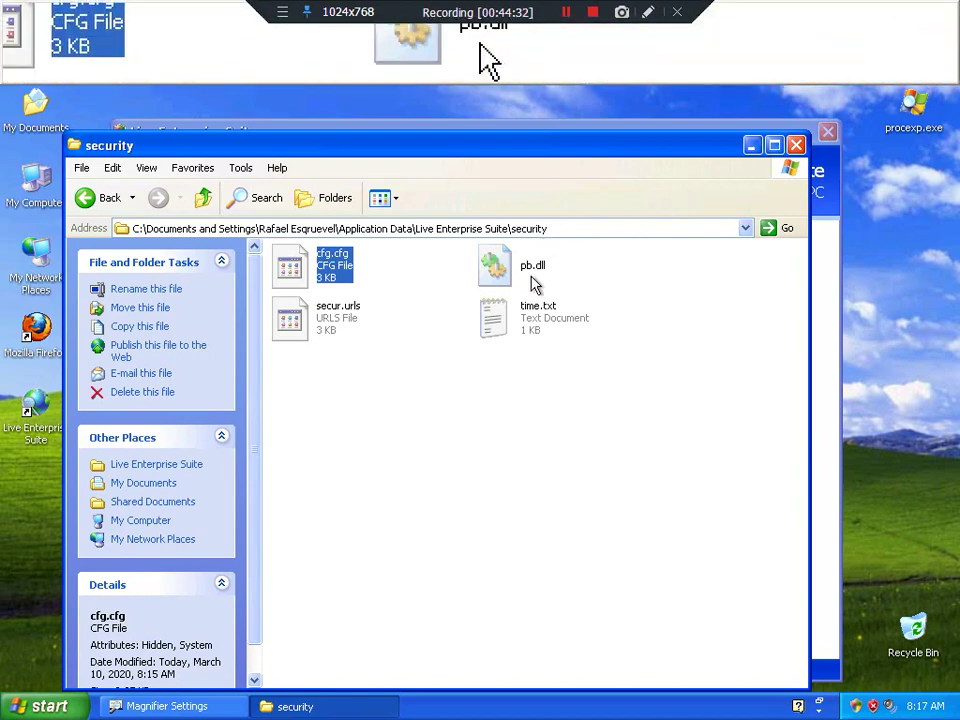
left_click(563, 289)
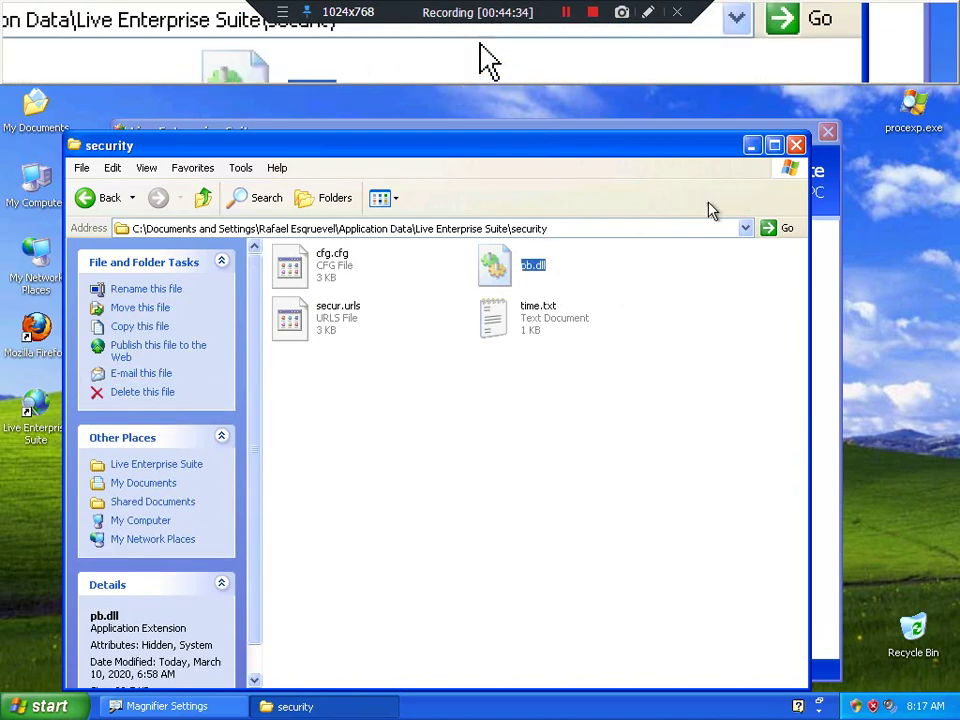
Step: Close the security folder, then open and close the Sound and Regional and Language settings
left_click(796, 146)
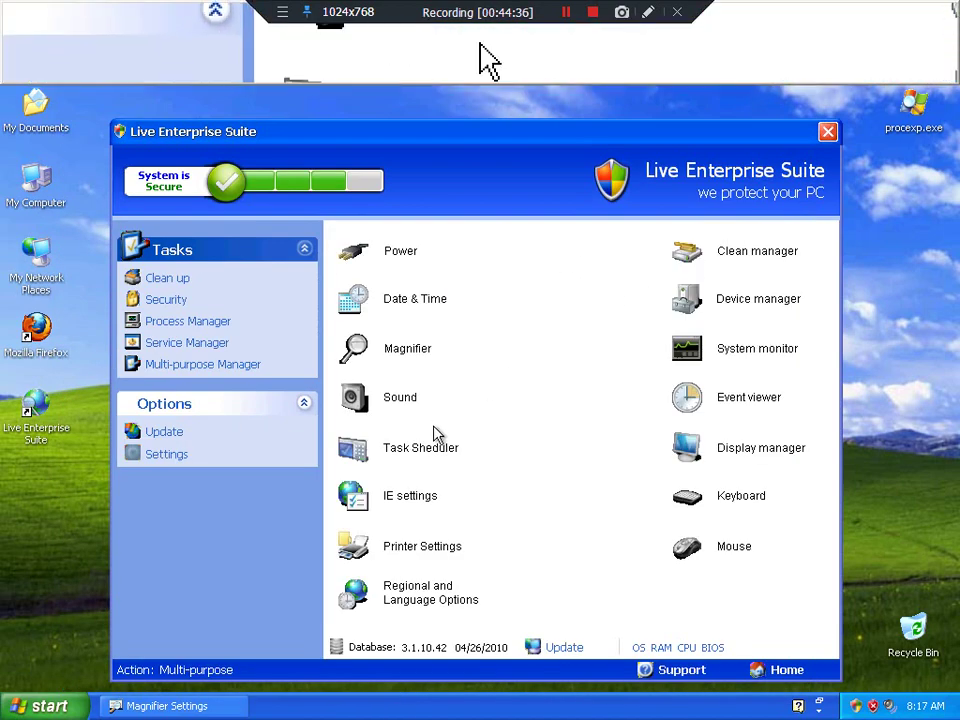
left_click(397, 399)
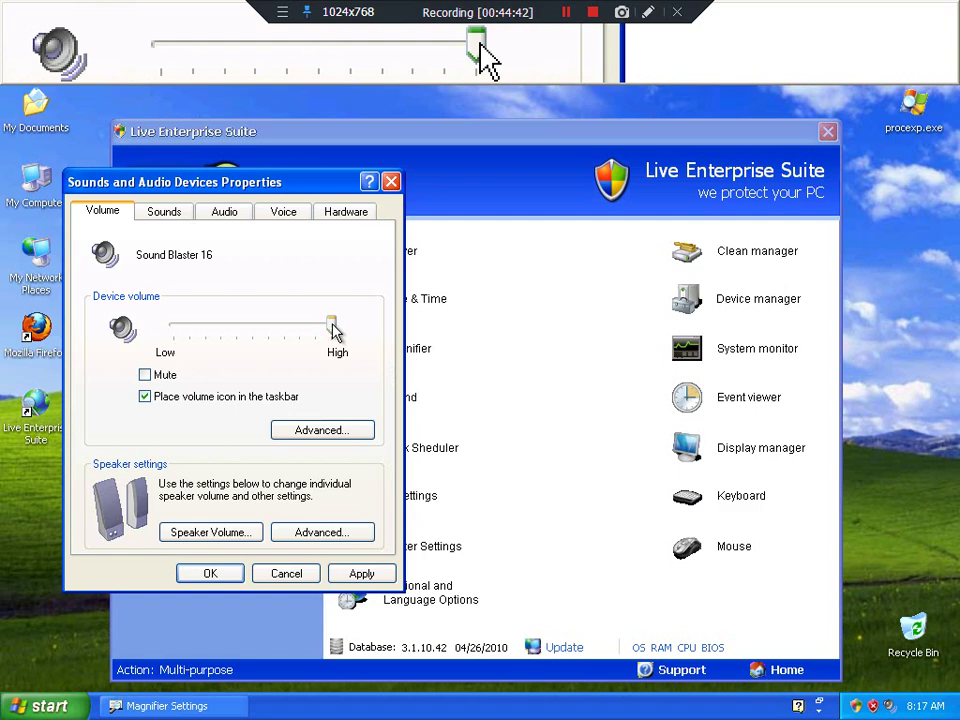
left_click(199, 572)
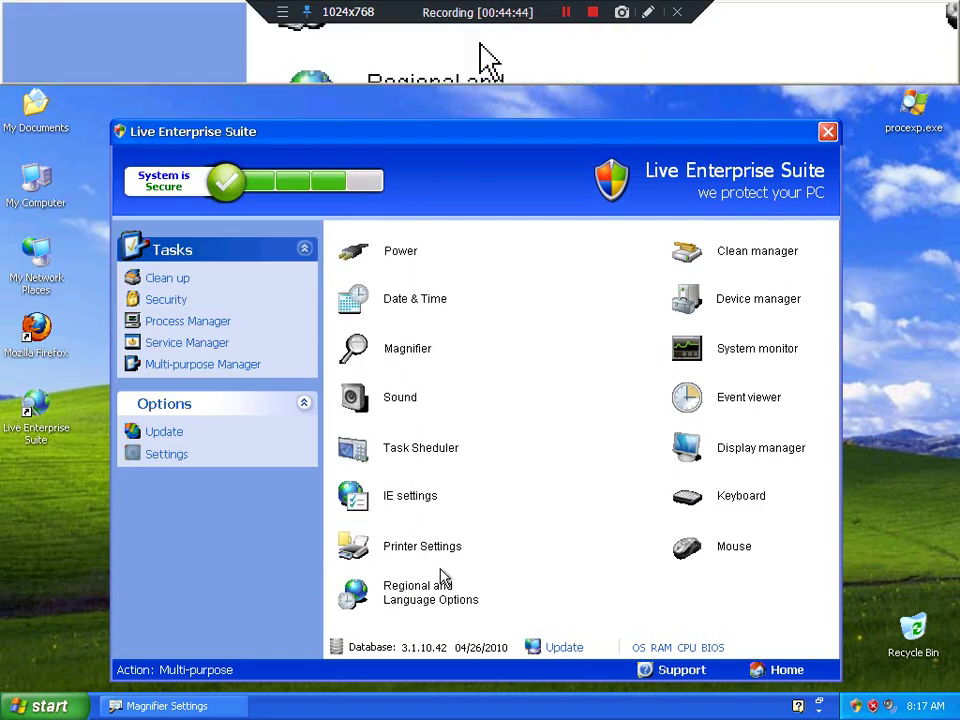
left_click(414, 609)
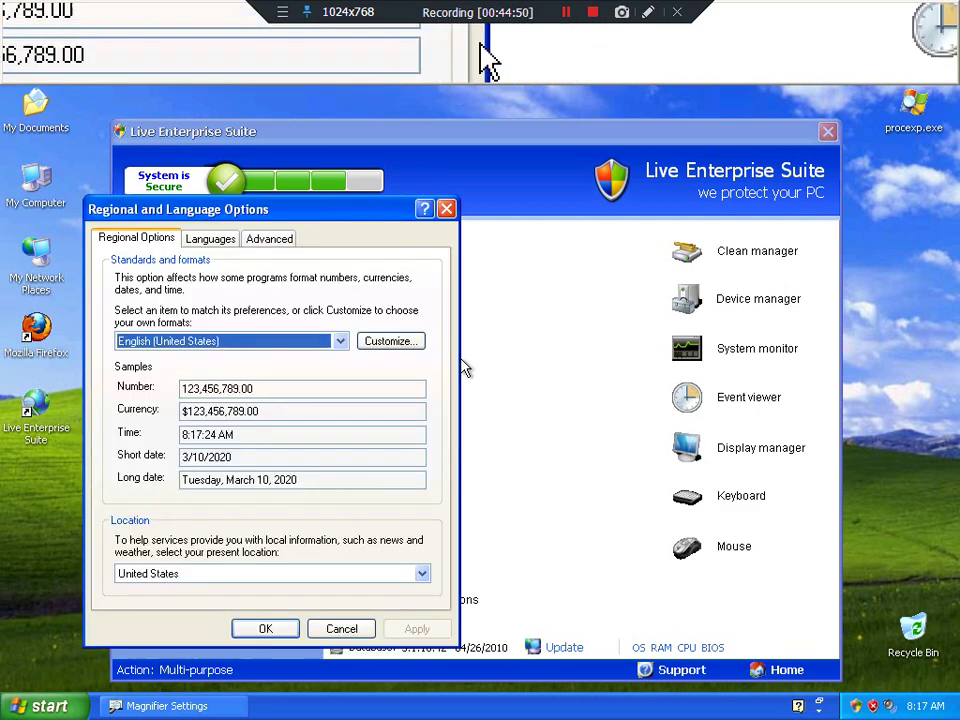
left_click(445, 209)
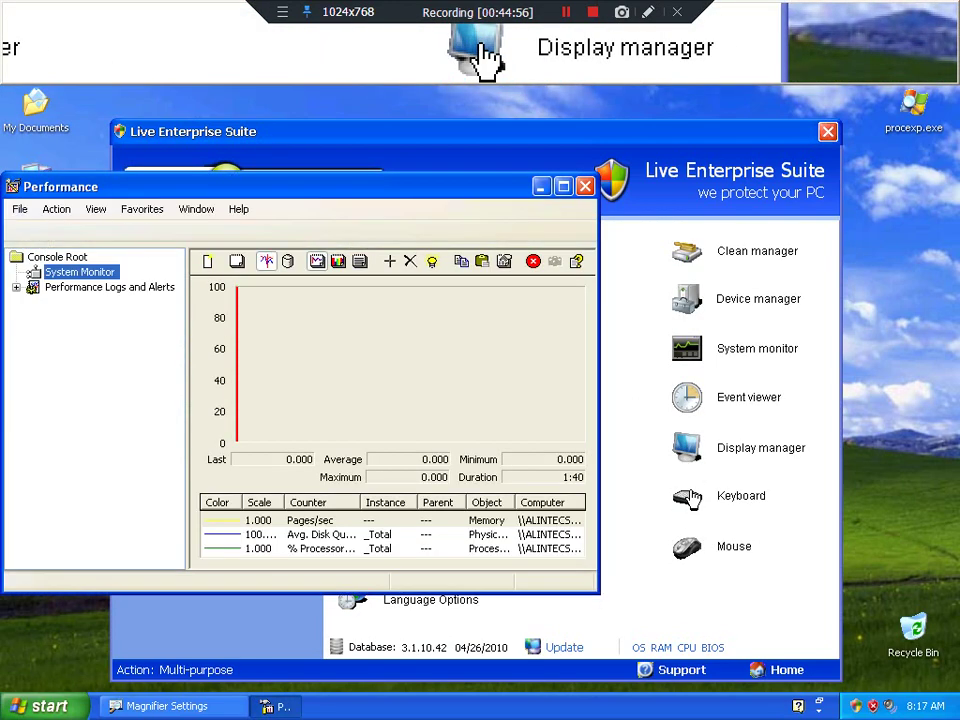
Step: Open the performance monitor, close Keyboard and Display Properties, then close the performance monitor
left_click(688, 497)
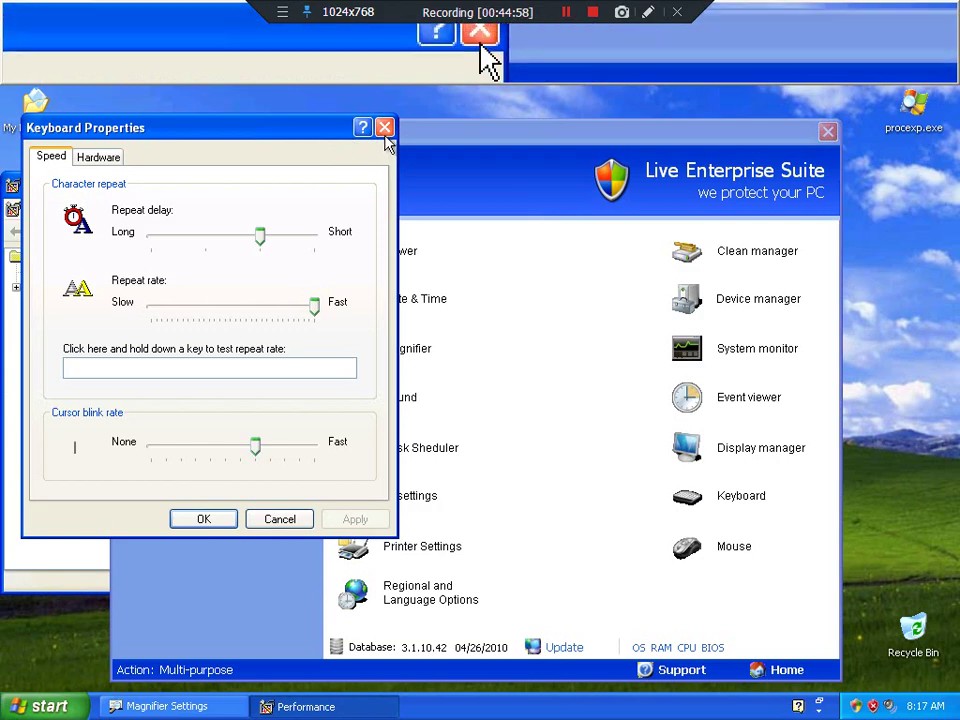
left_click(384, 128)
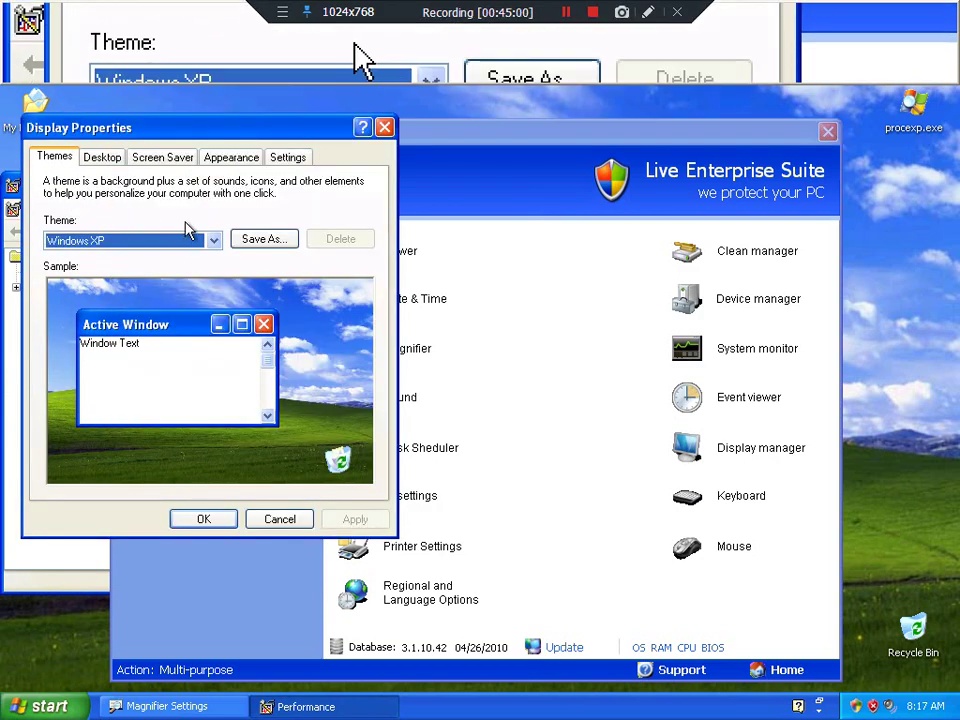
left_click(231, 157)
left_click(384, 128)
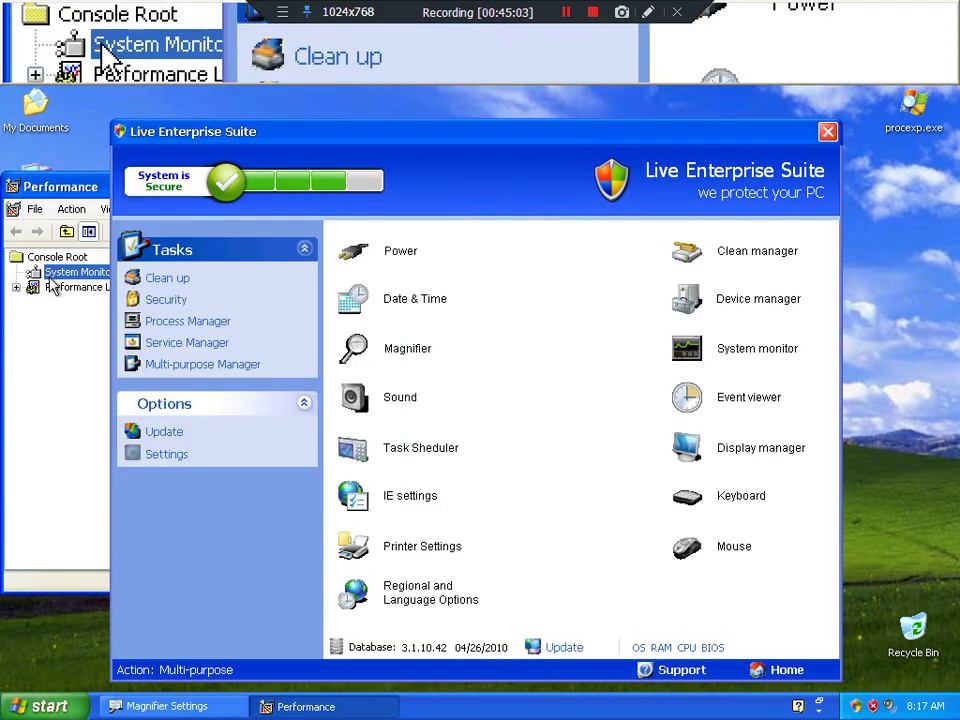
left_click(55, 286)
left_click(593, 160)
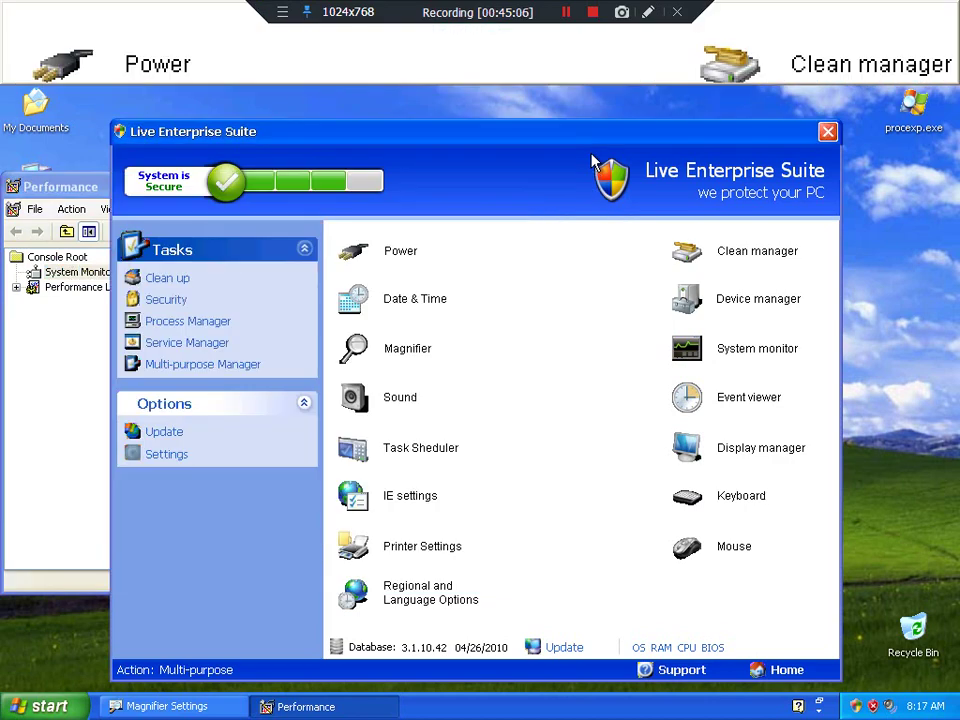
left_click(54, 396)
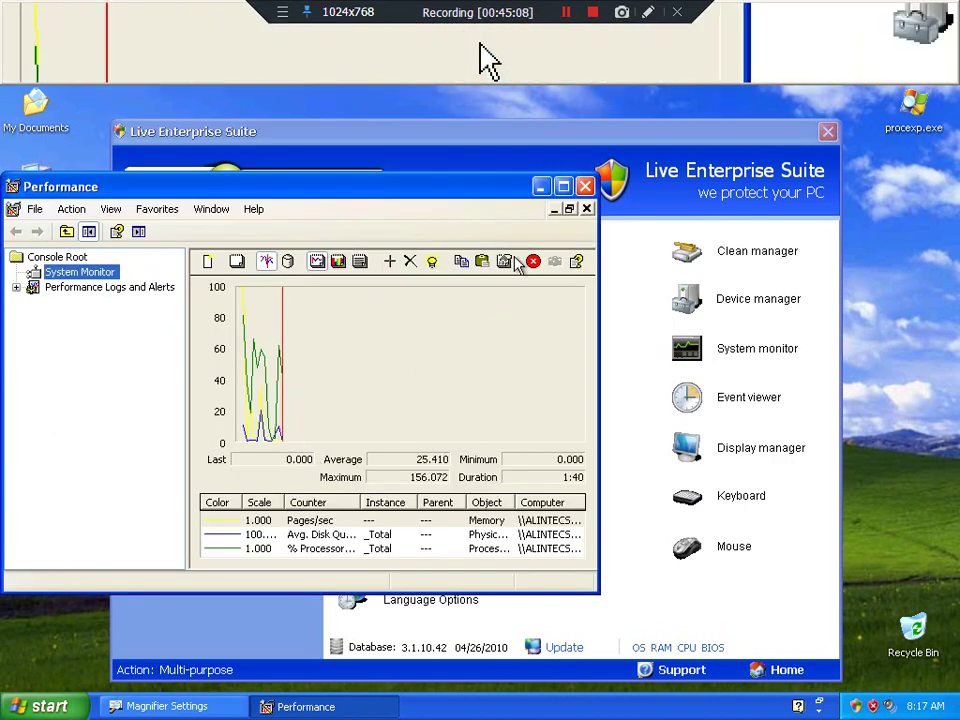
left_click(585, 186)
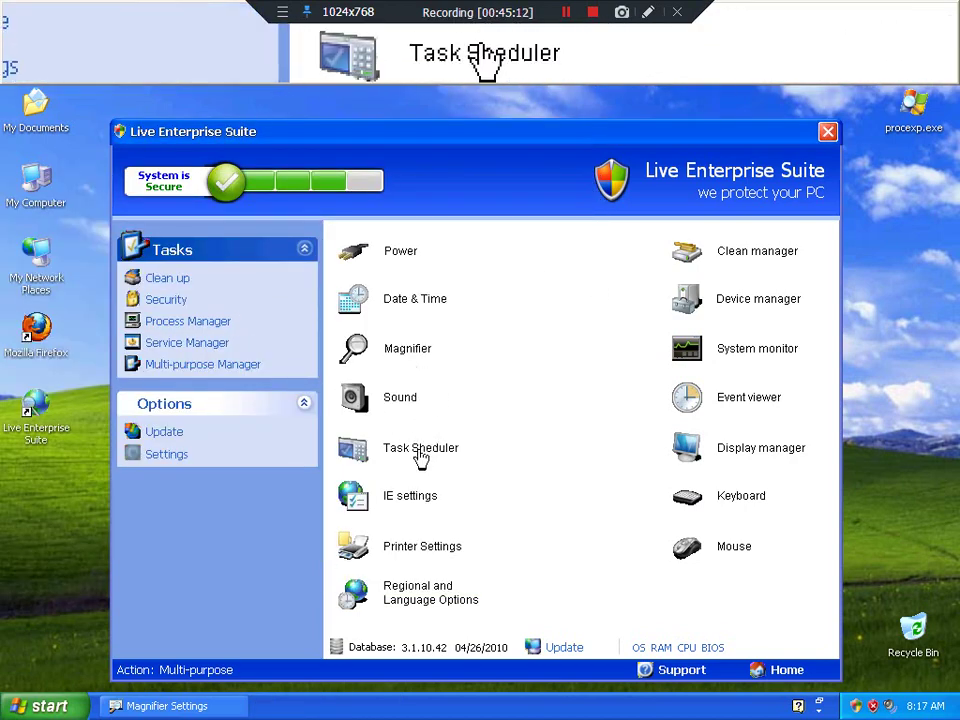
Step: Open and close Internet settings, Printers and Faxes, and Device Manager in turn
left_click(367, 508)
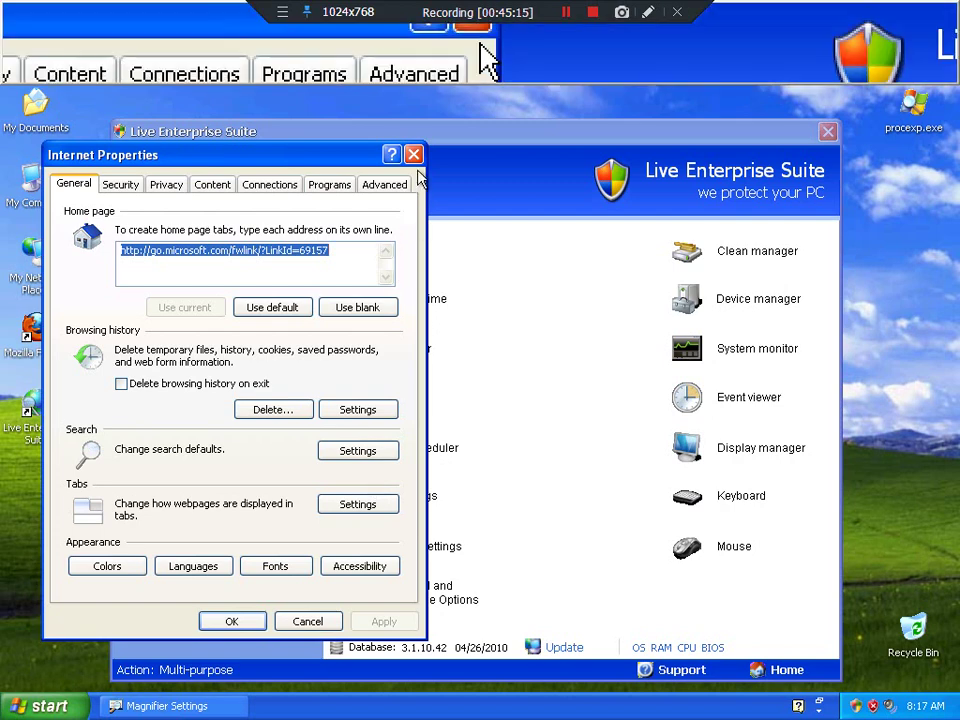
key("Escape")
left_click(355, 563)
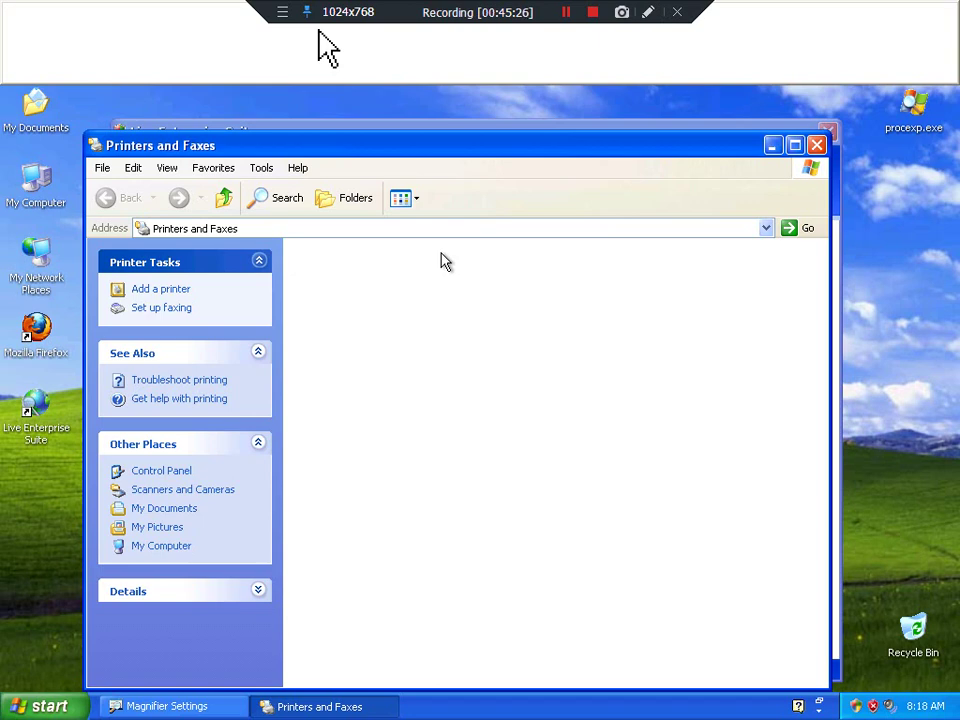
left_click(817, 145)
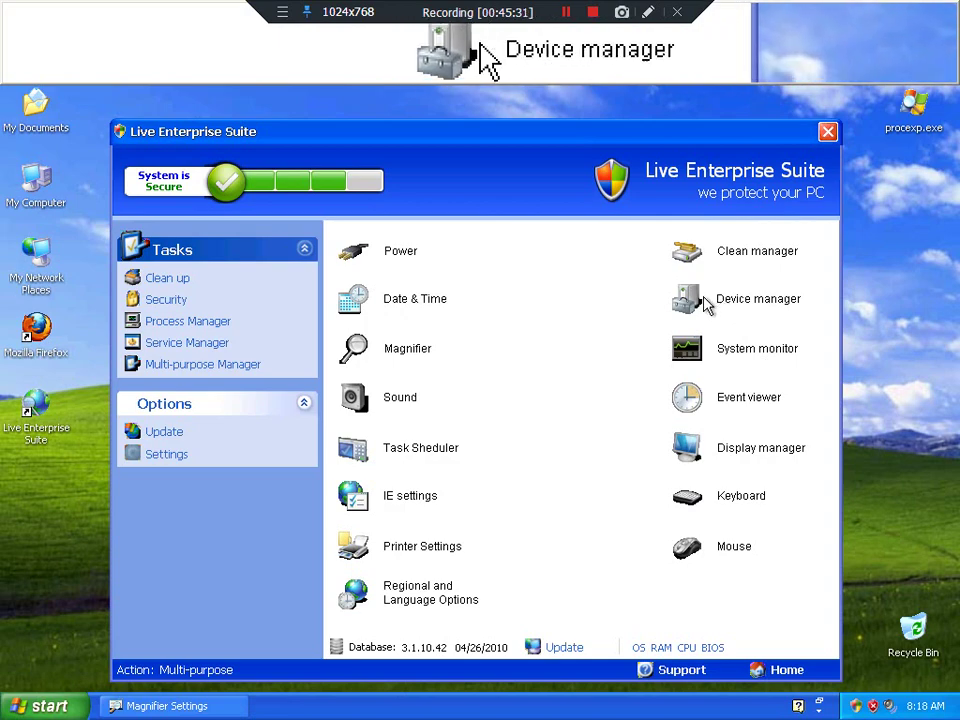
left_click(697, 303)
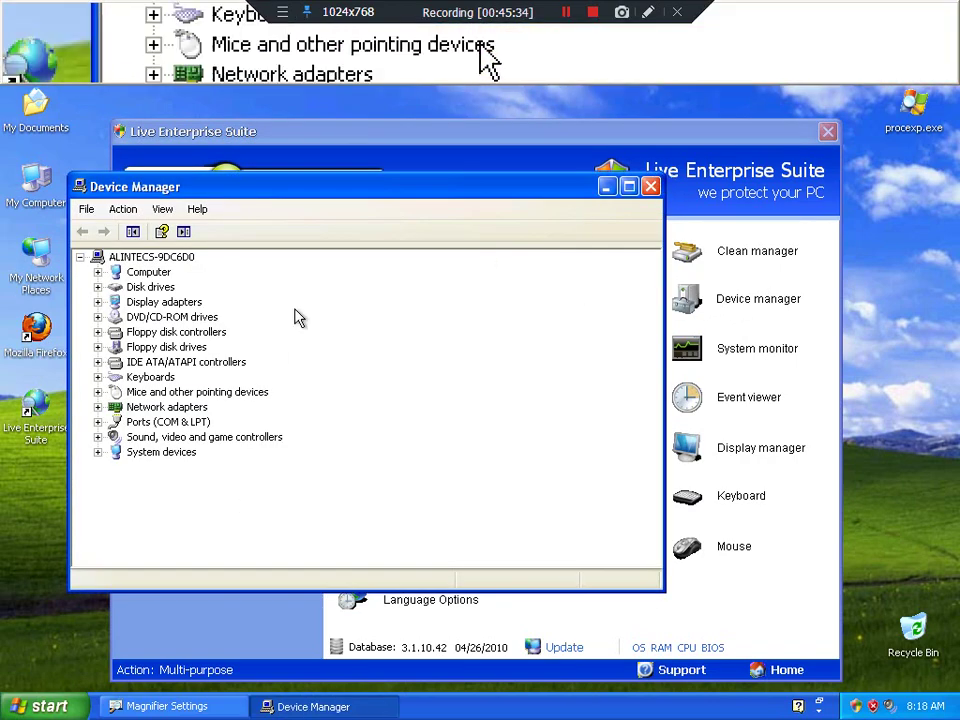
left_click(650, 186)
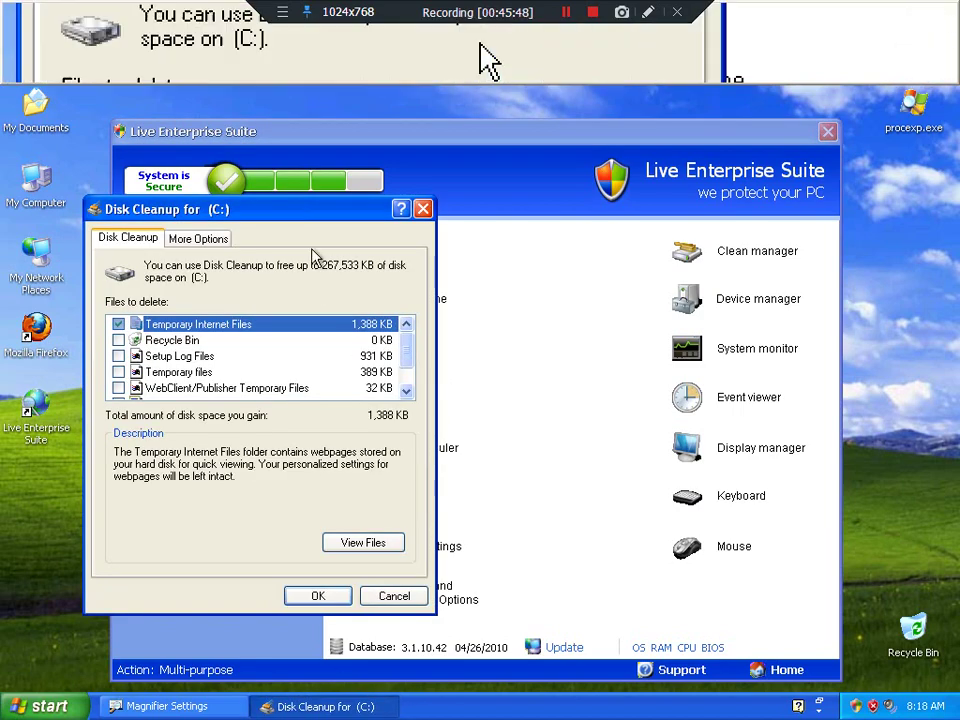
Step: Close Disk Cleanup, then open and close Power Options, Event Viewer and Scheduled Tasks
left_click(423, 209)
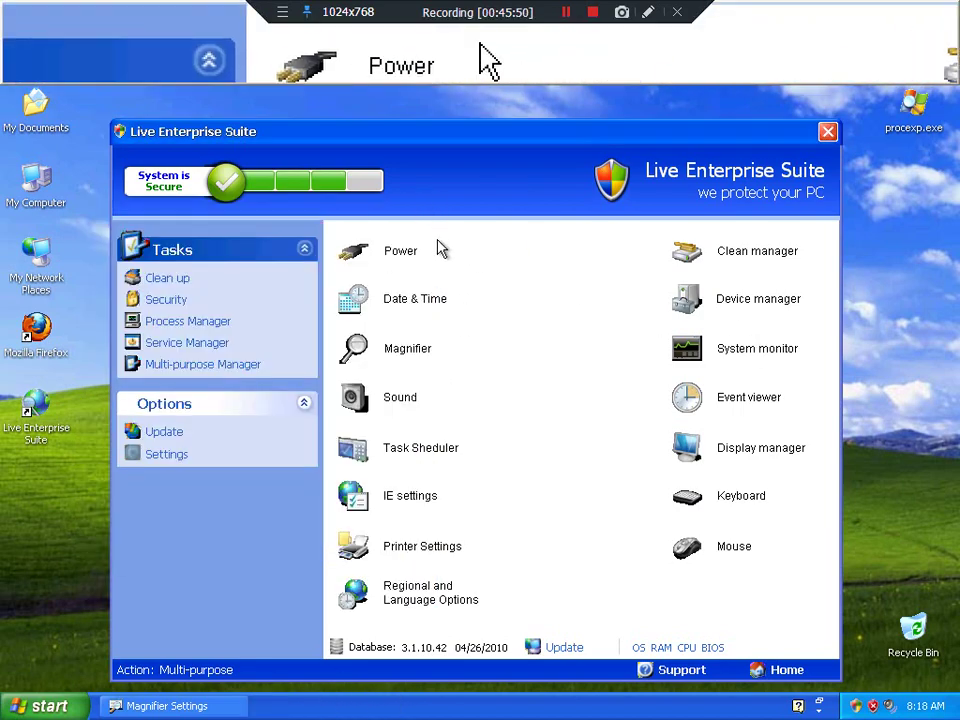
left_click(400, 251)
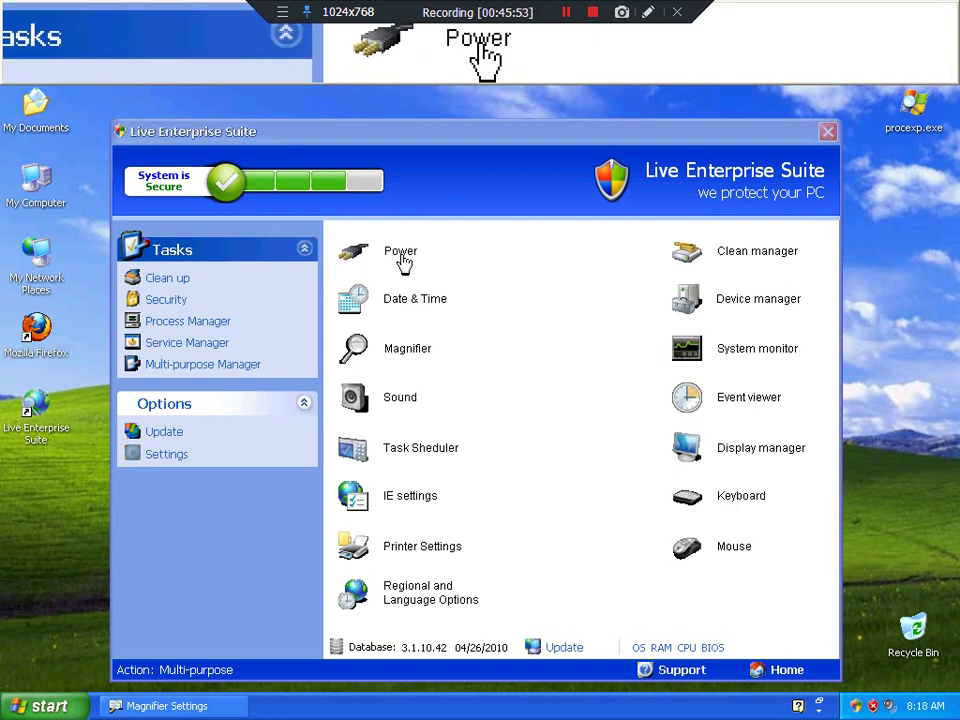
left_click(466, 237)
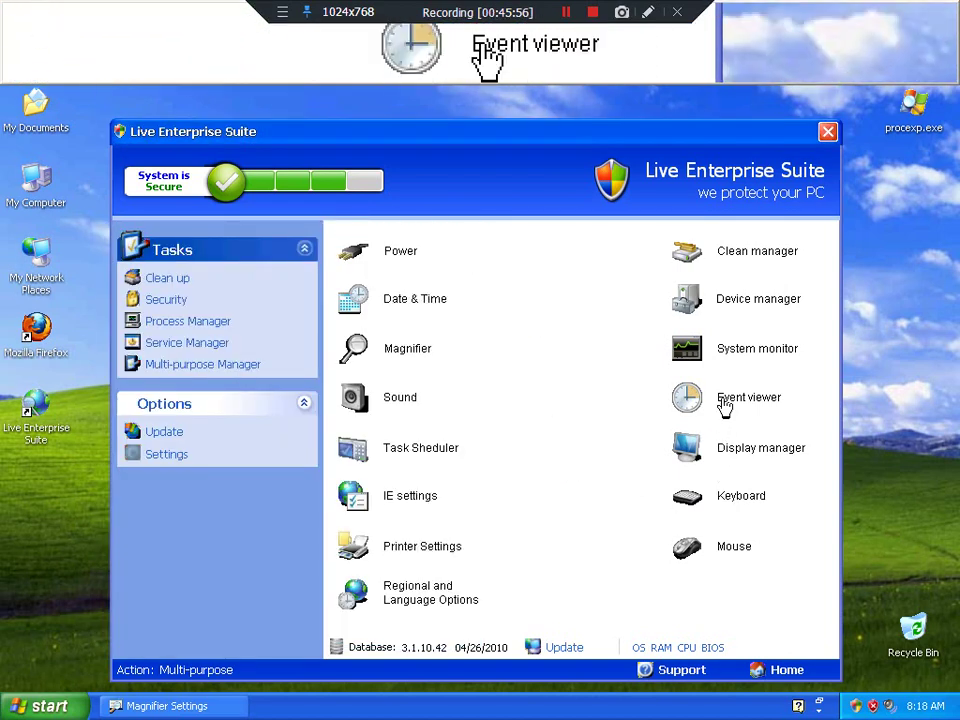
left_click(662, 389)
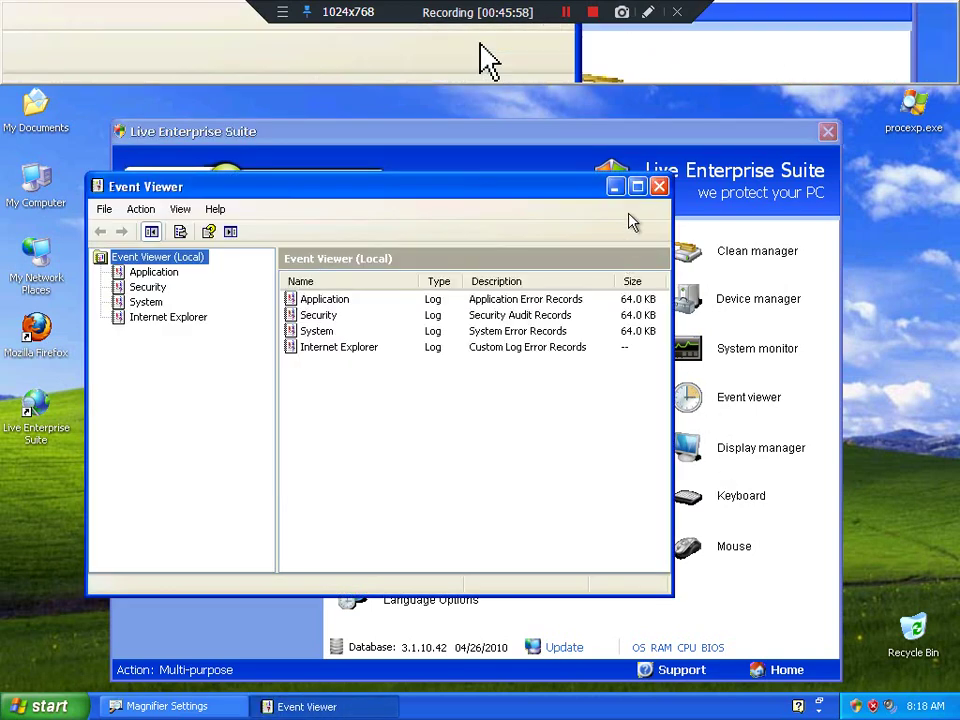
left_click(659, 187)
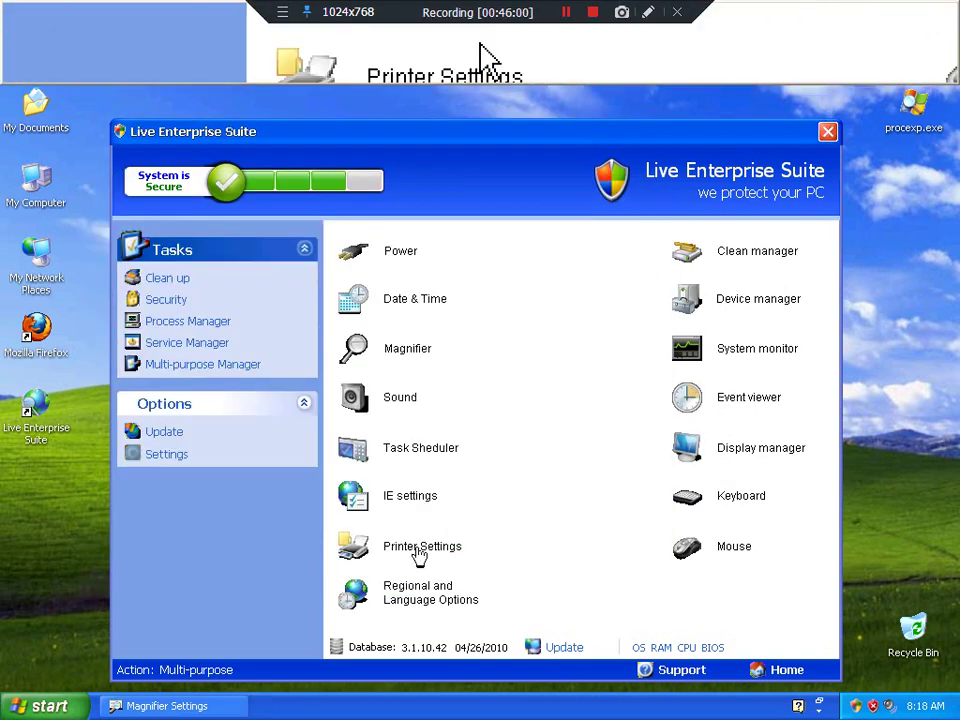
left_click(424, 453)
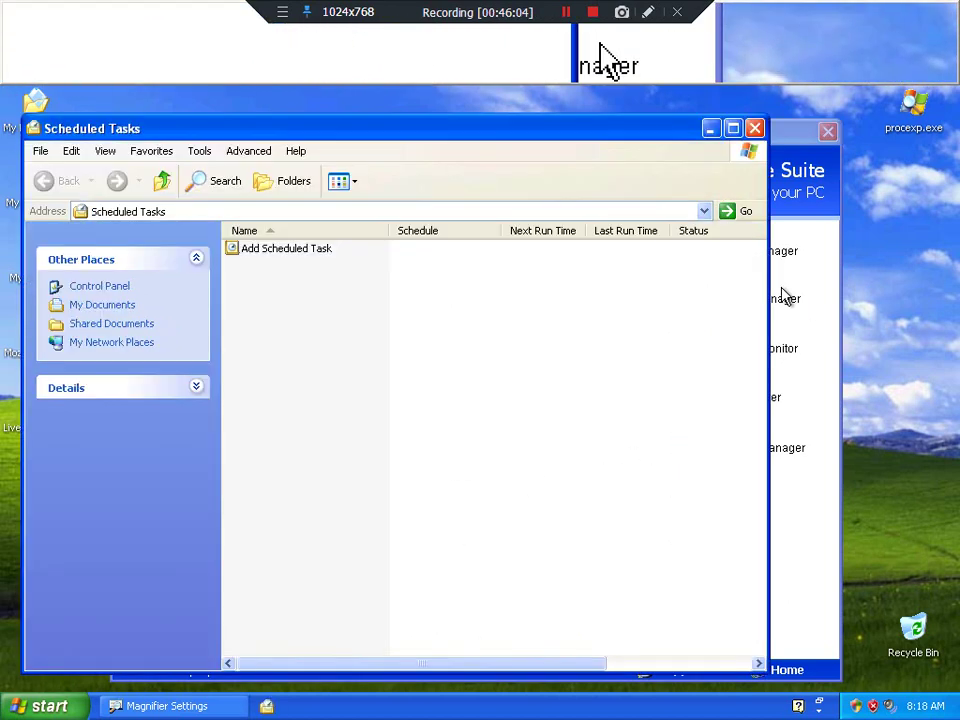
left_click(756, 133)
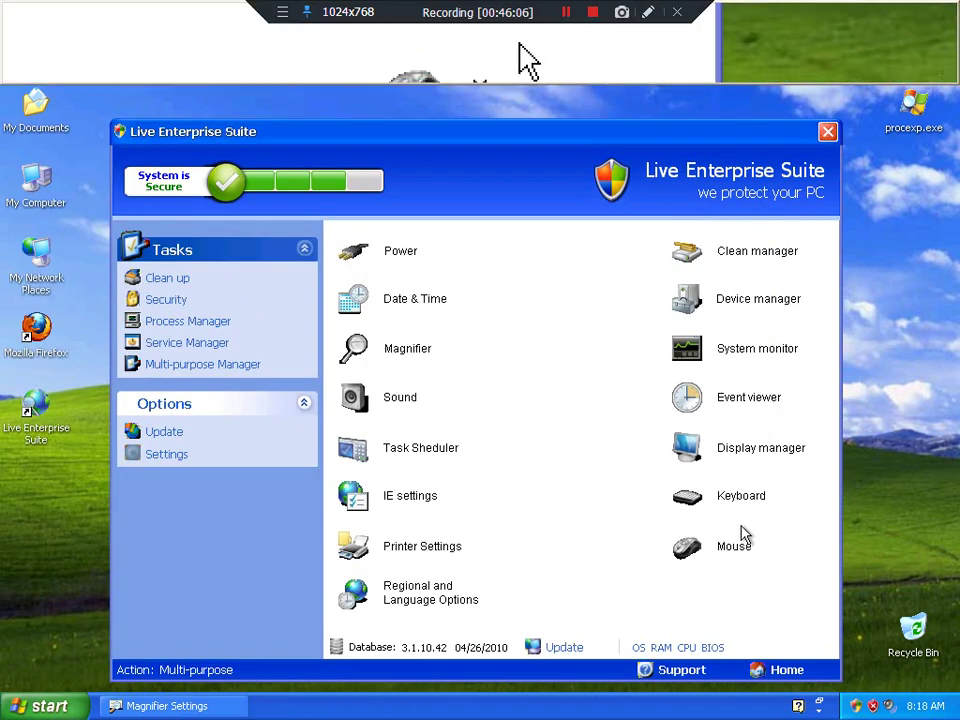
Step: Open and close the Mouse, Keyboard and Display properties windows
left_click(735, 548)
left_click(741, 502)
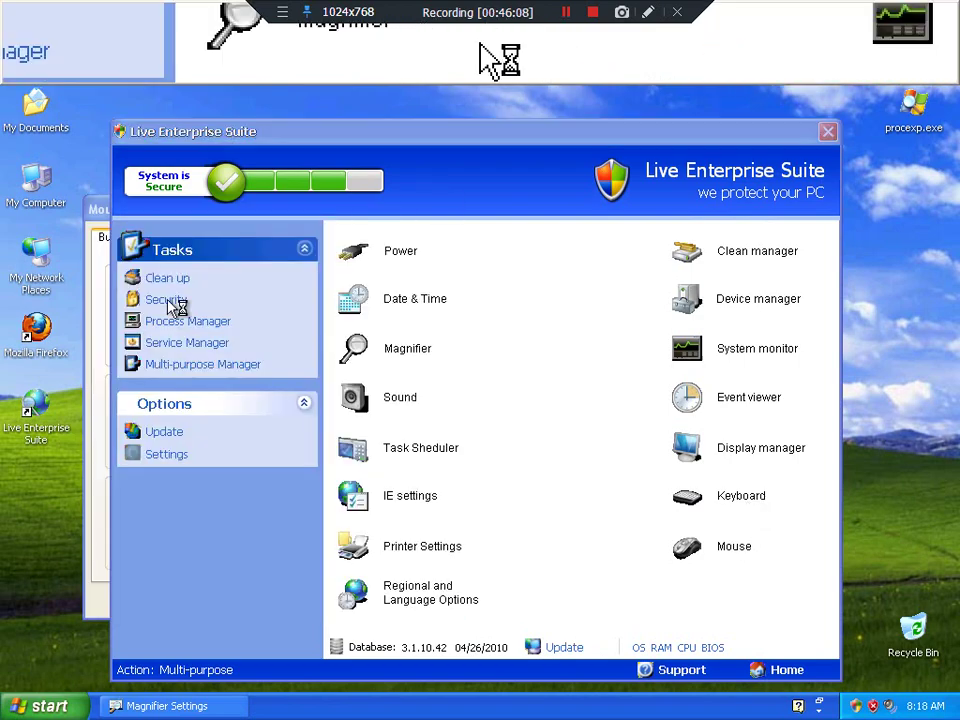
left_click(466, 237)
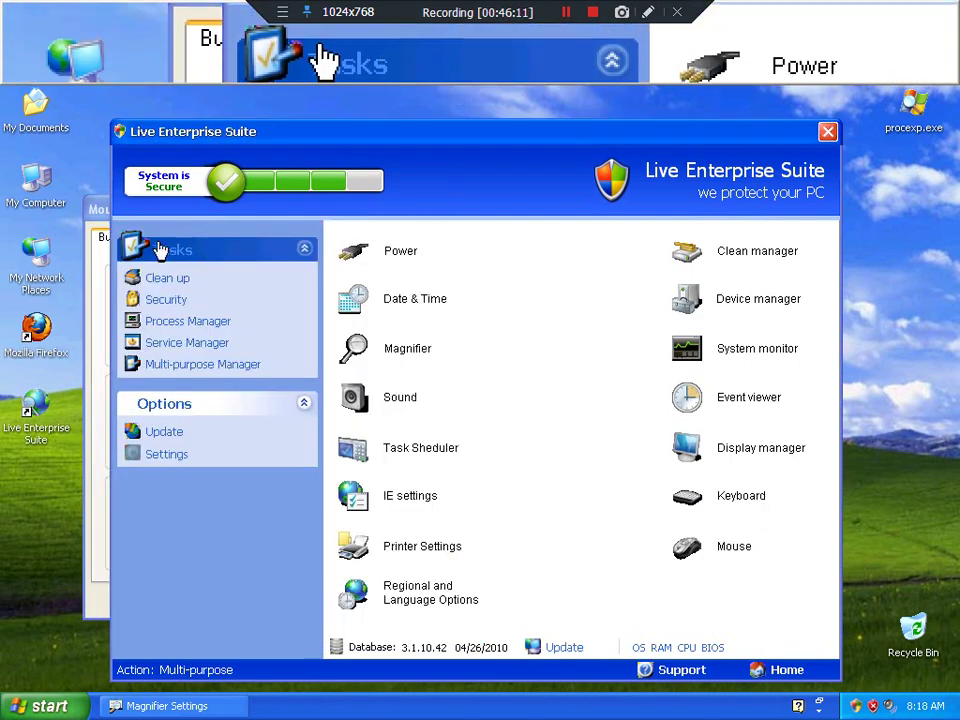
left_click(99, 236)
left_click(446, 209)
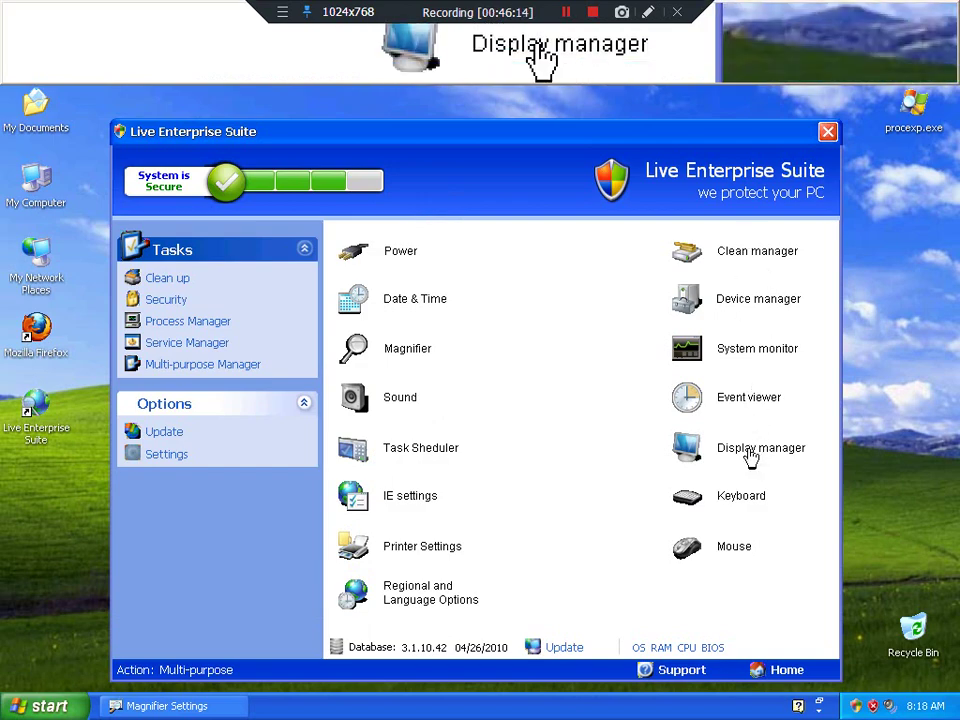
left_click(752, 452)
left_click(384, 128)
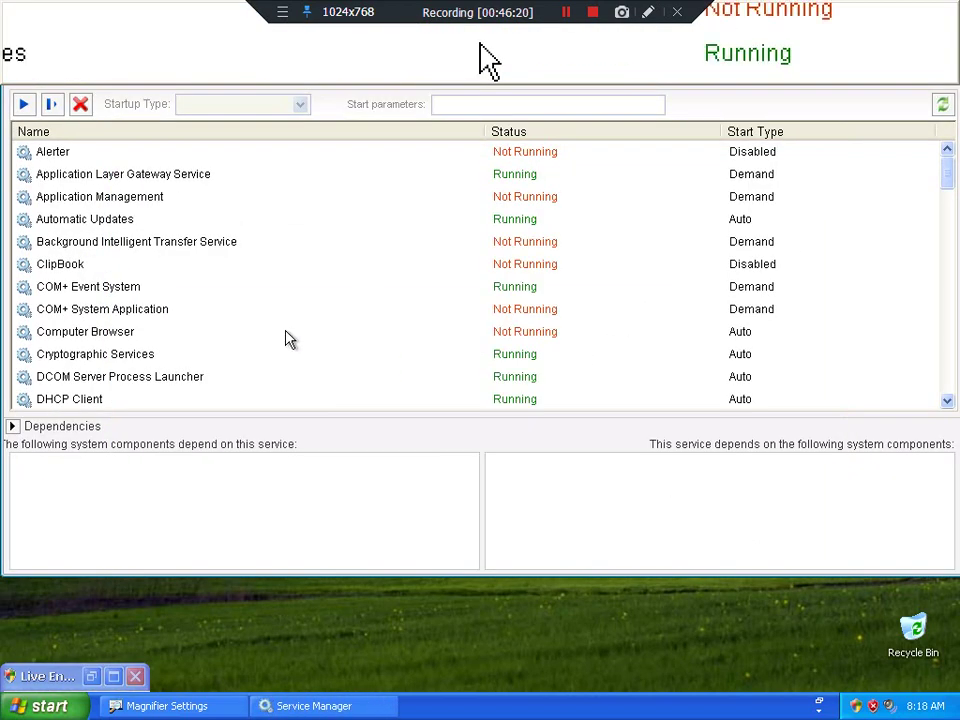
Step: Browse the service list, selecting COM+ System Application and Uninterruptible Power Supply
left_click(200, 306)
scroll(189, 311, "down", 8)
scroll(155, 347, "down", 11)
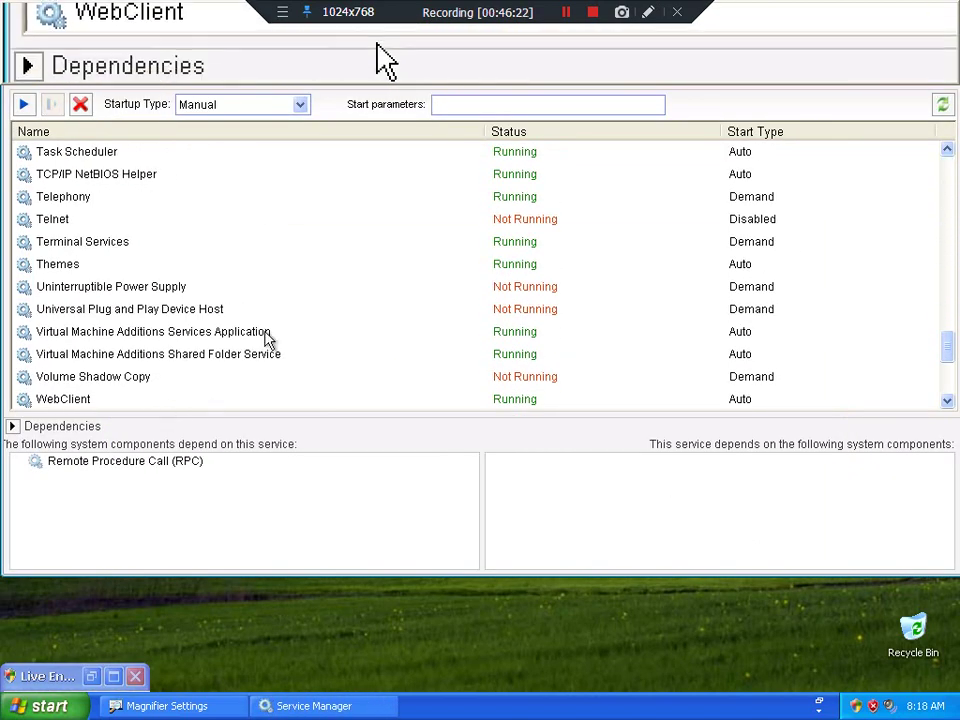
scroll(240, 320, "up", 2)
scroll(225, 304, "down", 3)
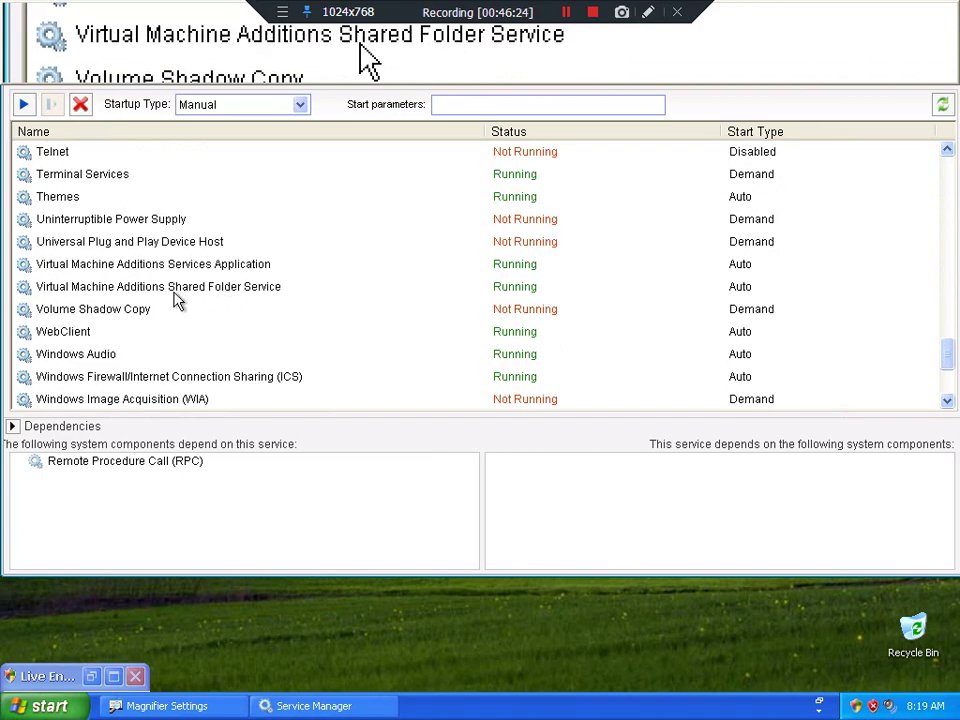
scroll(140, 275, "down", 2)
scroll(142, 285, "down", 1)
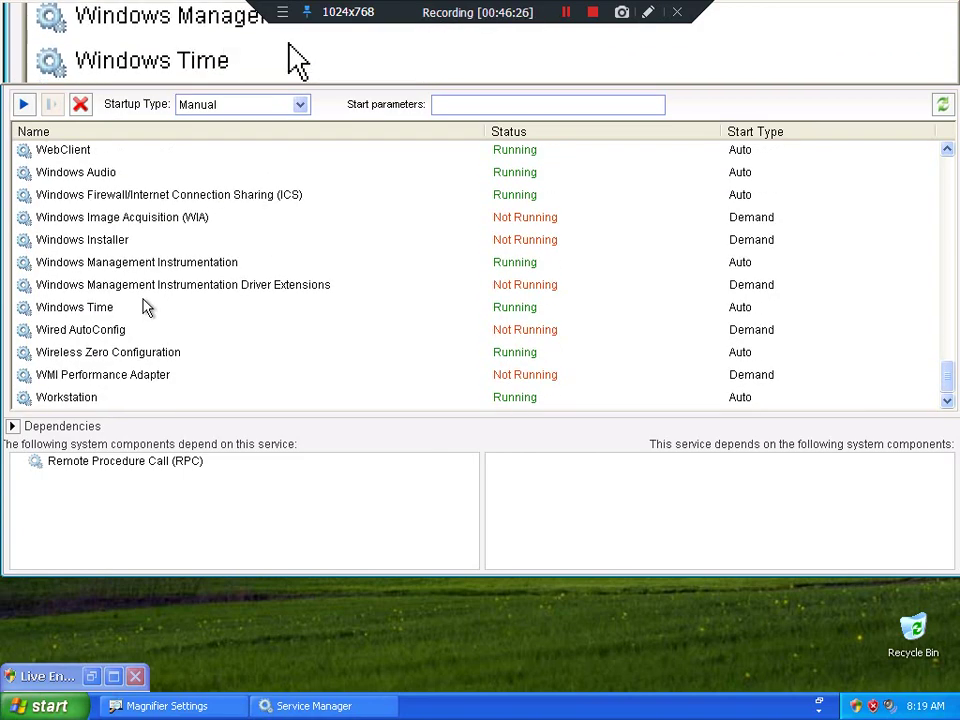
scroll(146, 305, "up", 8)
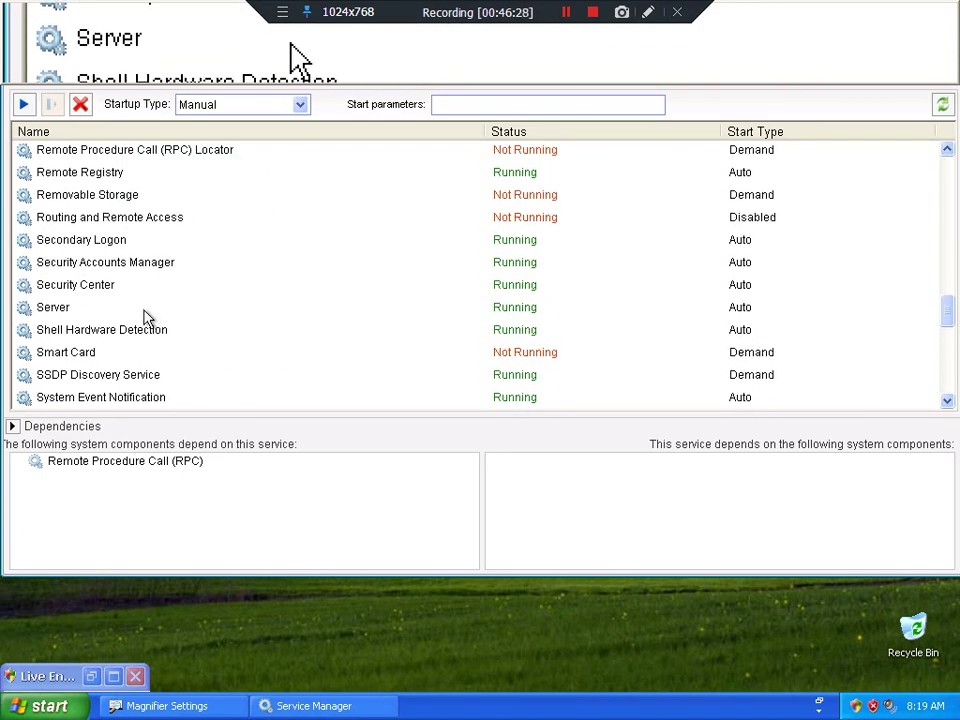
scroll(144, 316, "up", 14)
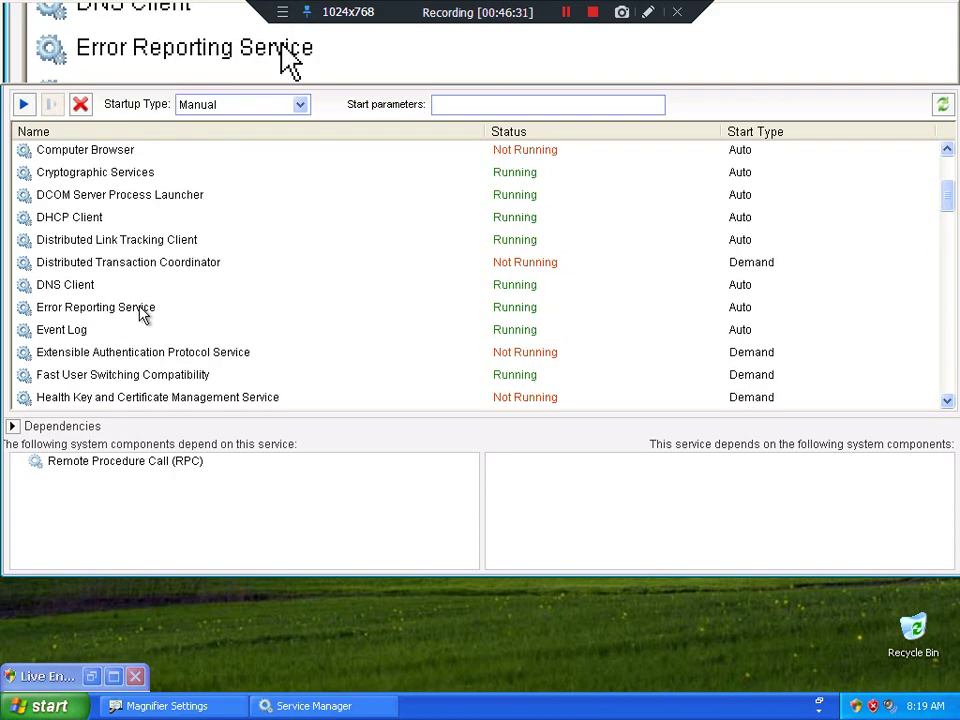
scroll(142, 313, "down", 11)
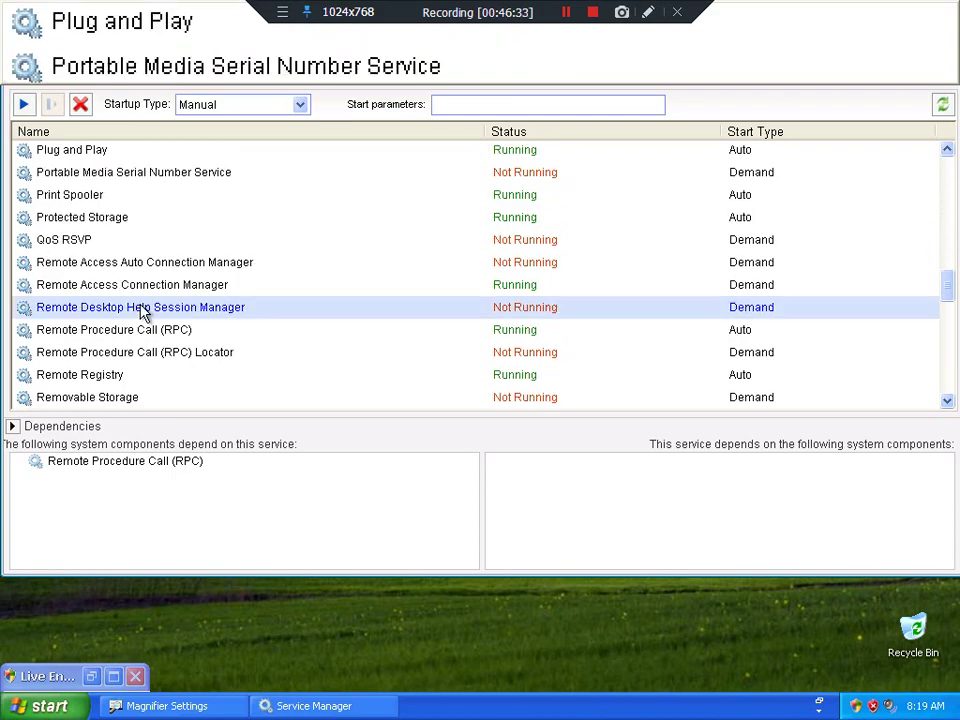
scroll(143, 312, "down", 7)
left_click(143, 311)
scroll(143, 312, "down", 2)
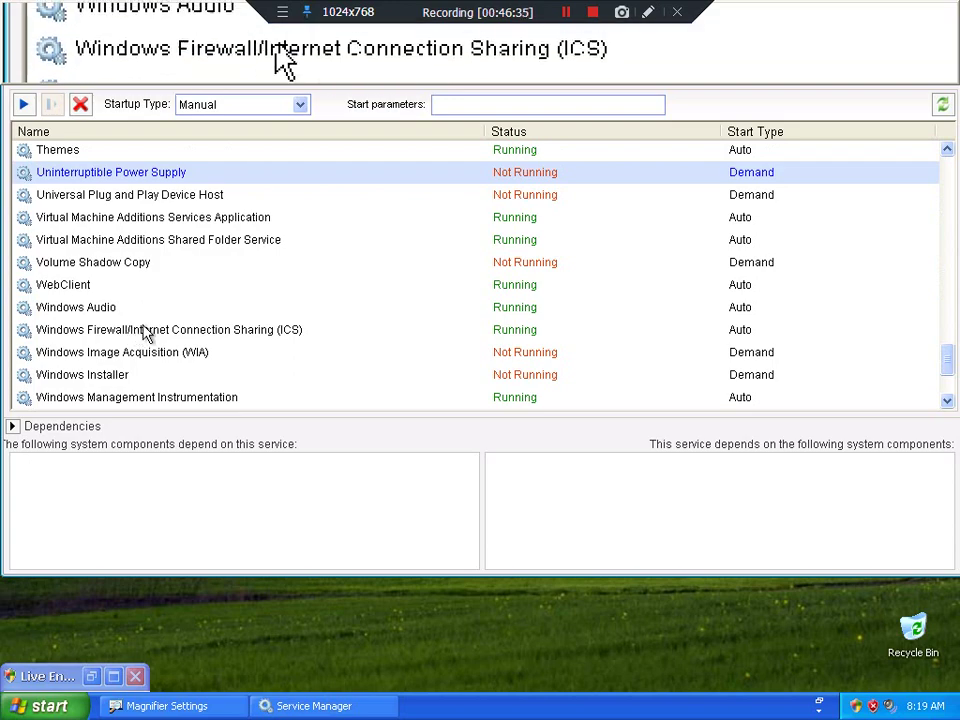
scroll(163, 339, "down", 2)
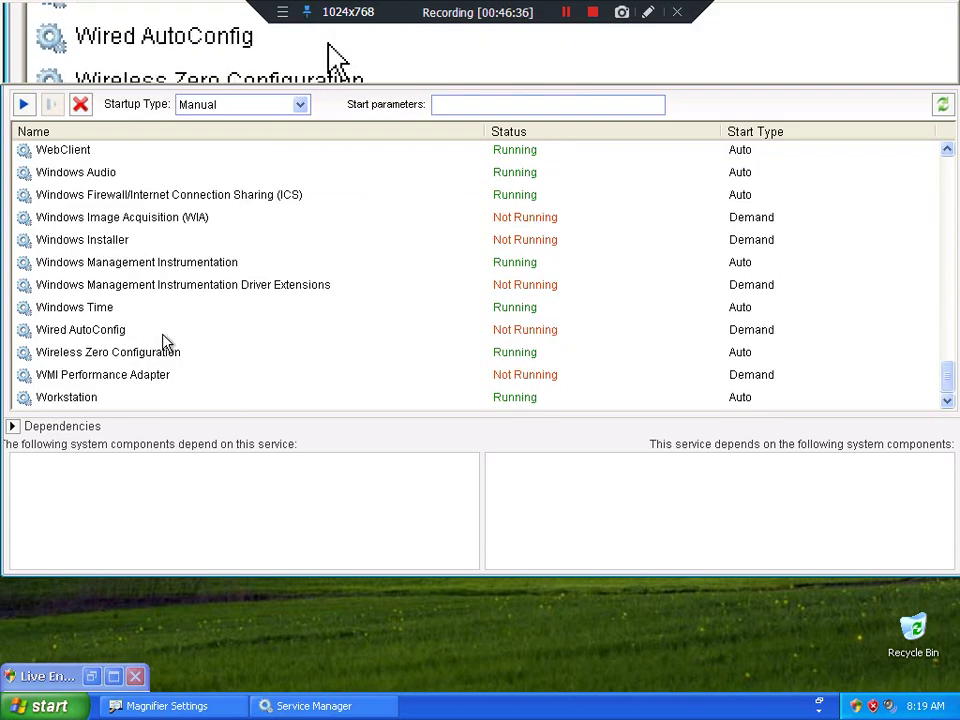
scroll(165, 339, "up", 7)
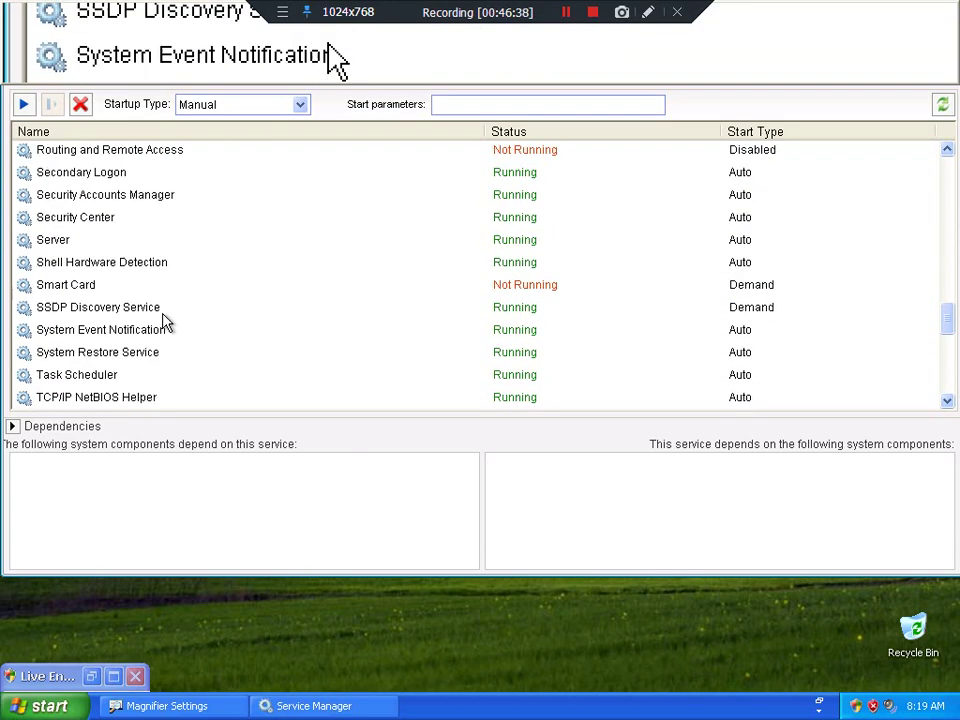
scroll(184, 294, "up", 17)
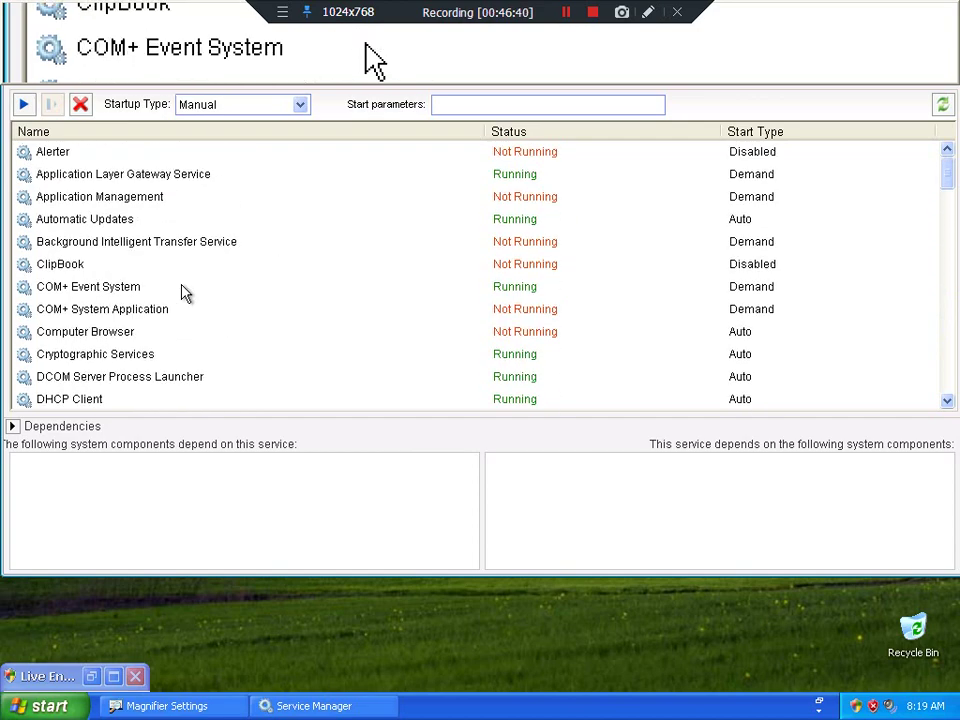
Step: Check dependencies of COM+ Event System, Indexing Service and Server, then select Security Center
left_click(182, 287)
scroll(182, 287, "down", 6)
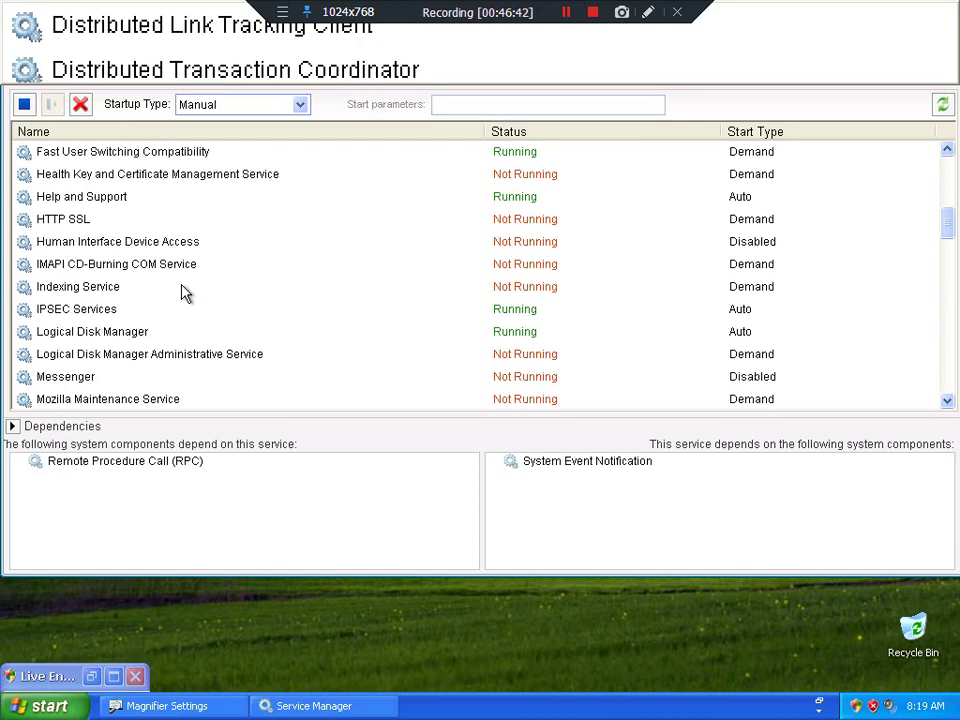
left_click(182, 287)
scroll(182, 290, "down", 11)
left_click(182, 287)
scroll(182, 292, "down", 5)
scroll(182, 292, "up", 4)
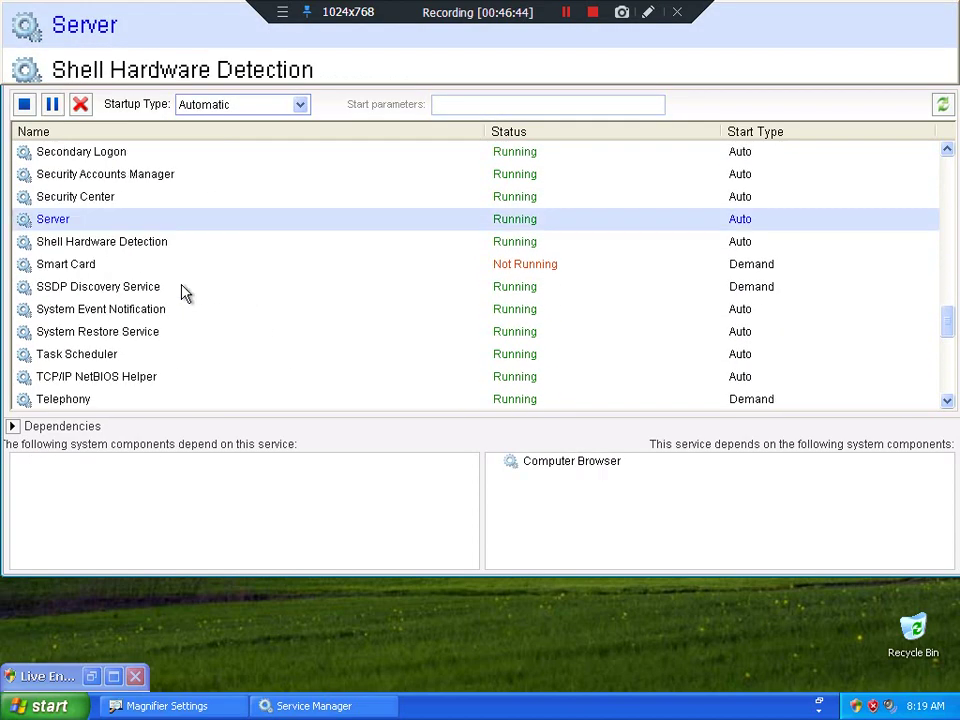
scroll(182, 292, "up", 2)
scroll(184, 293, "down", 2)
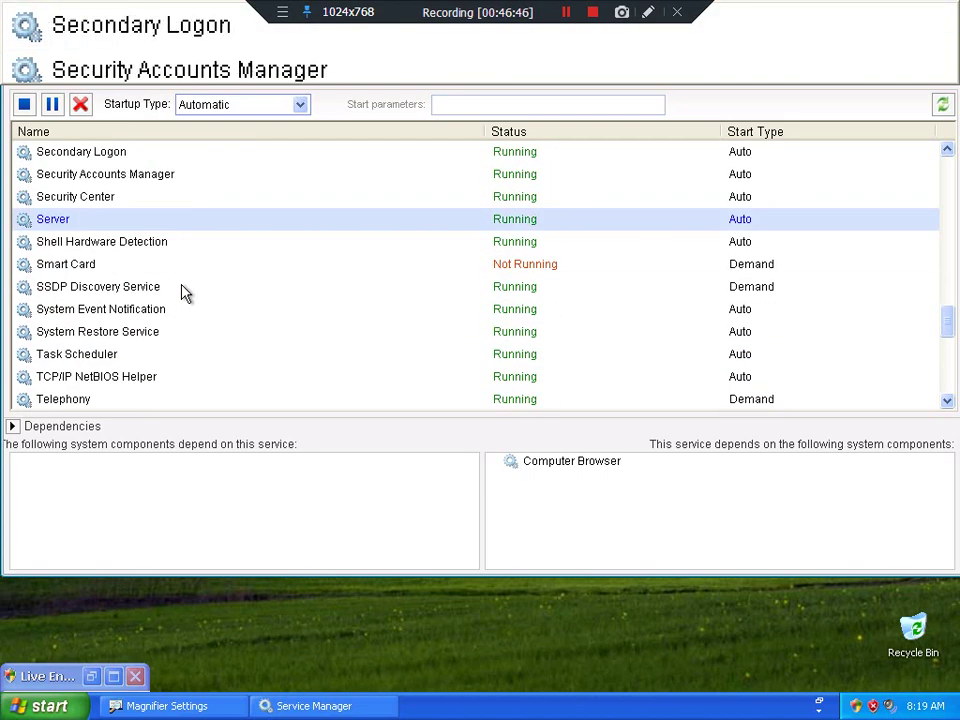
left_click(99, 197)
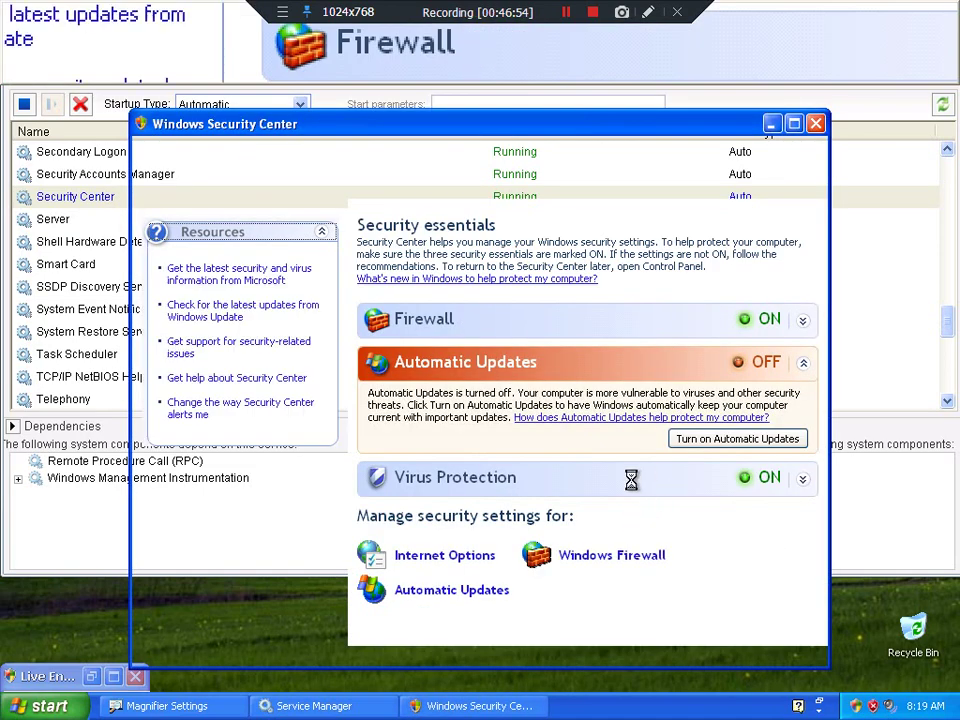
Step: Expand Virus Protection details, then stop and restart the Security Center service
left_click(630, 480)
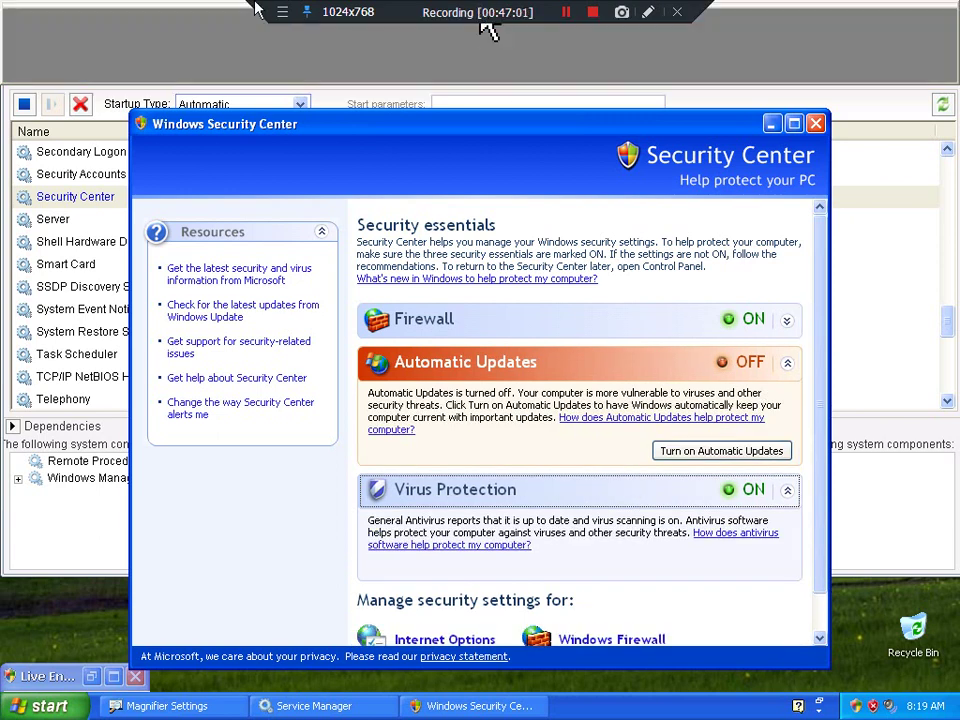
left_click_drag(190, 128, 358, 100)
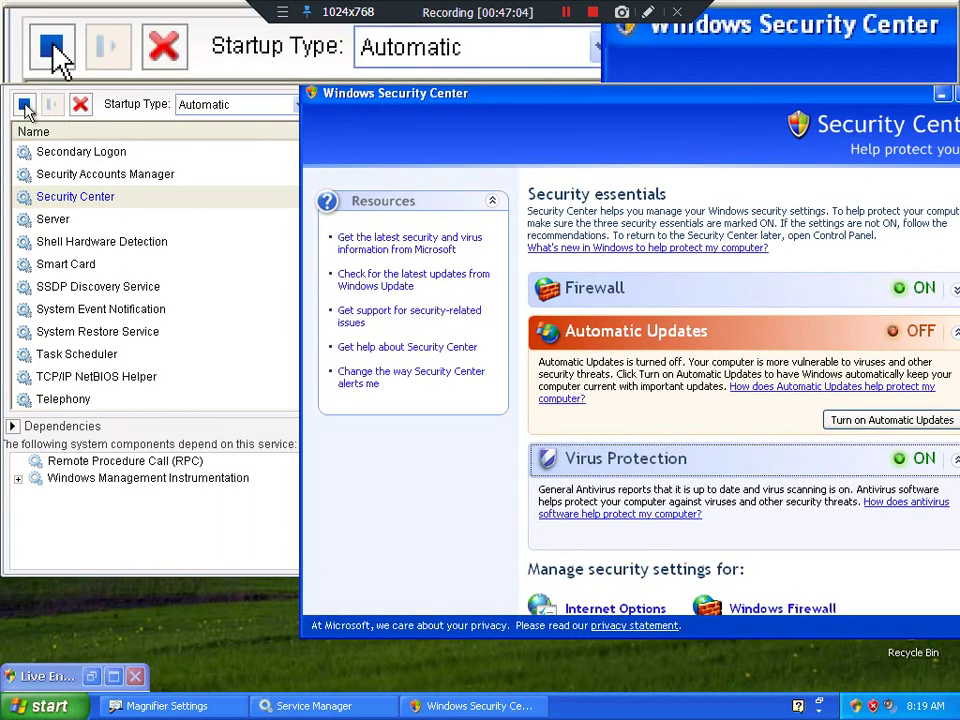
left_click(27, 104)
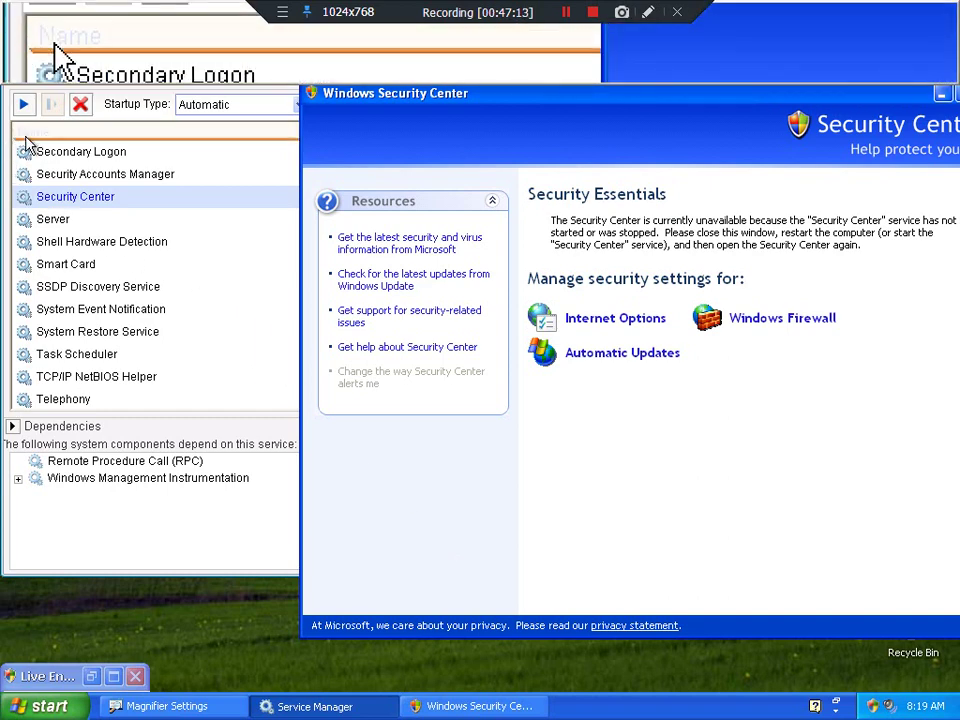
left_click(66, 200)
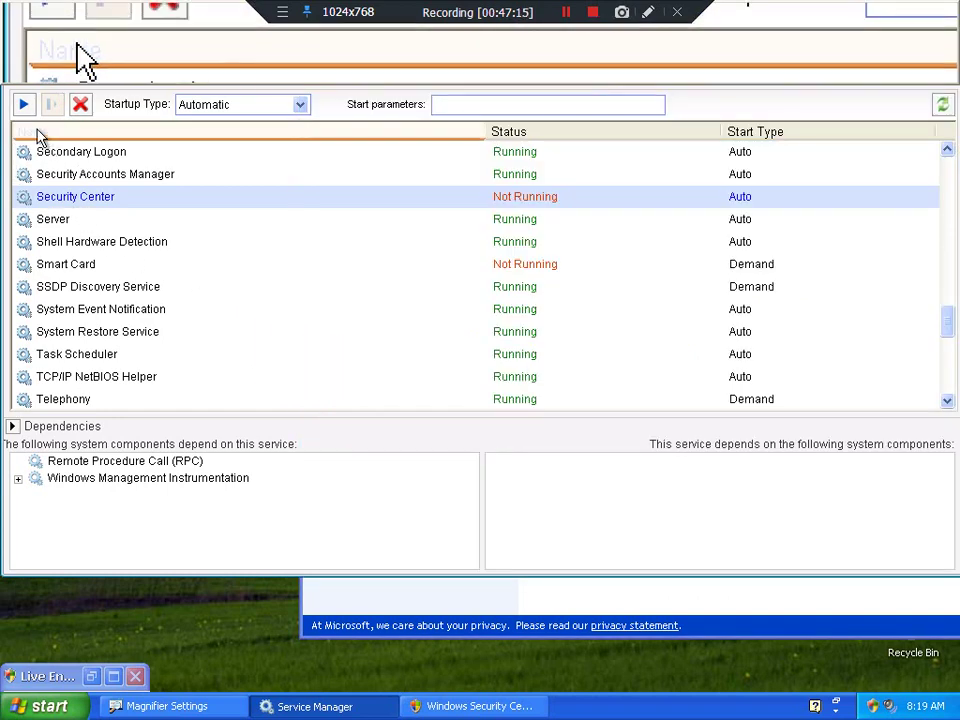
left_click(24, 104)
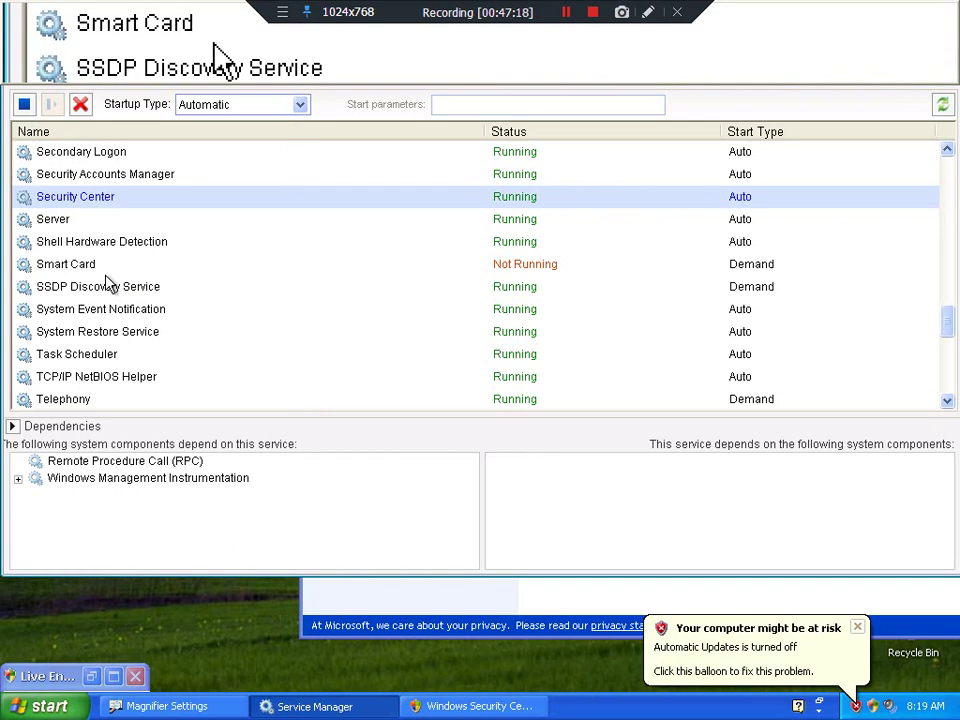
Step: Close the Security Center window, reopen it, and close it again
left_click(680, 610)
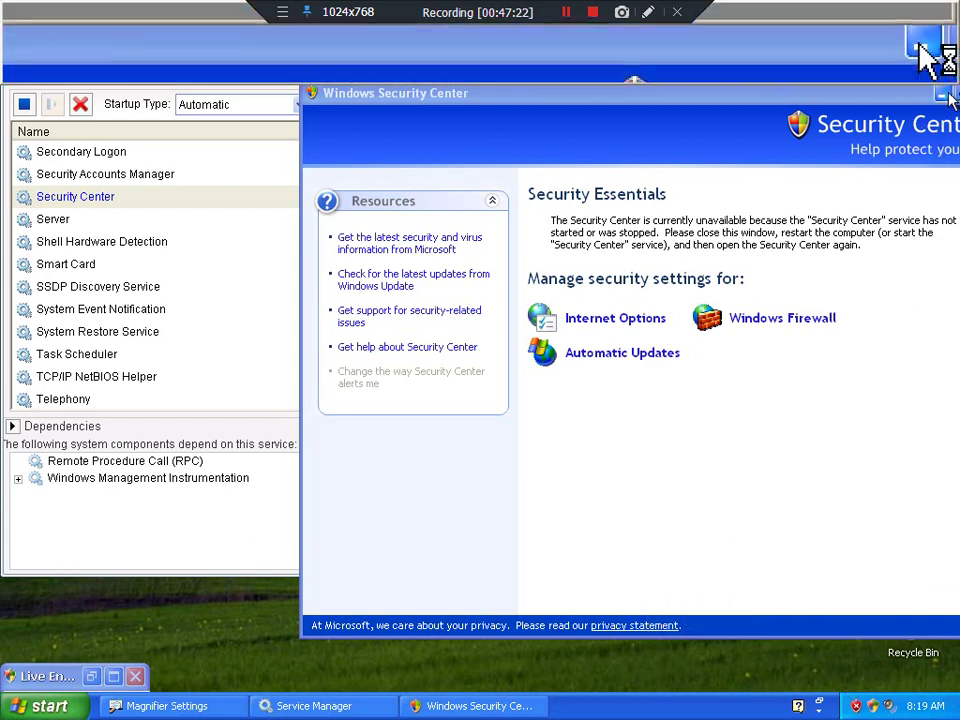
left_click_drag(902, 96, 812, 90)
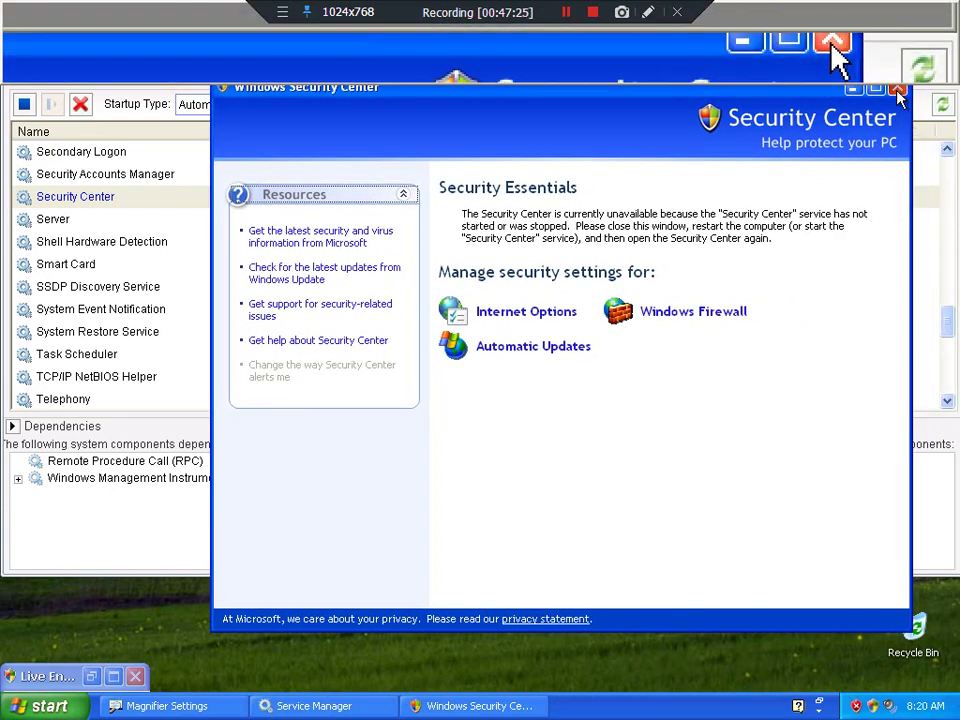
left_click(898, 92)
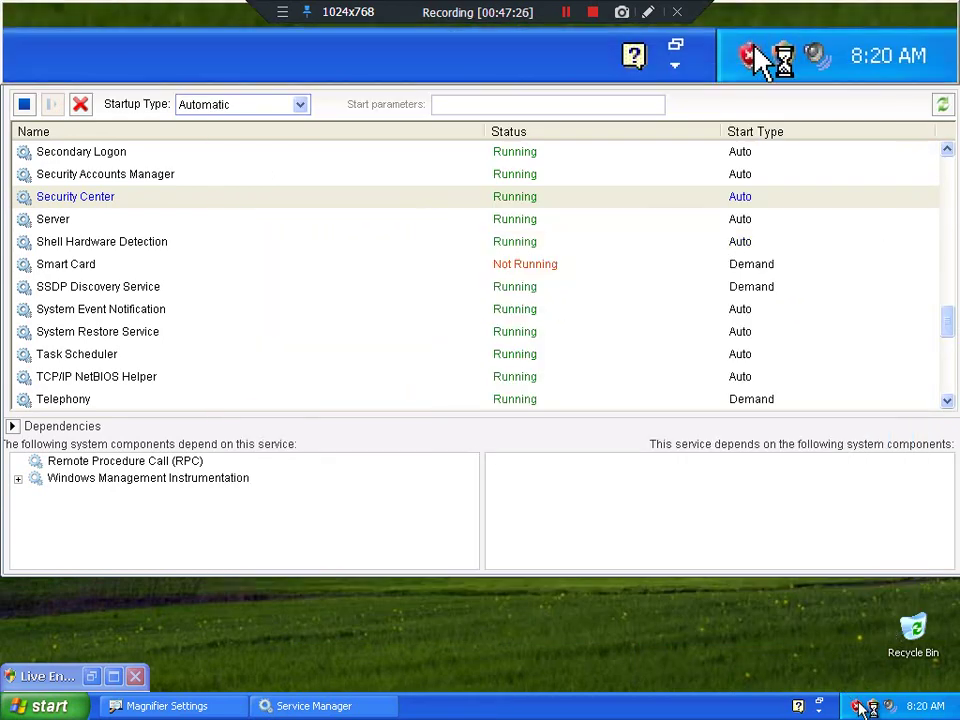
double_click(857, 706)
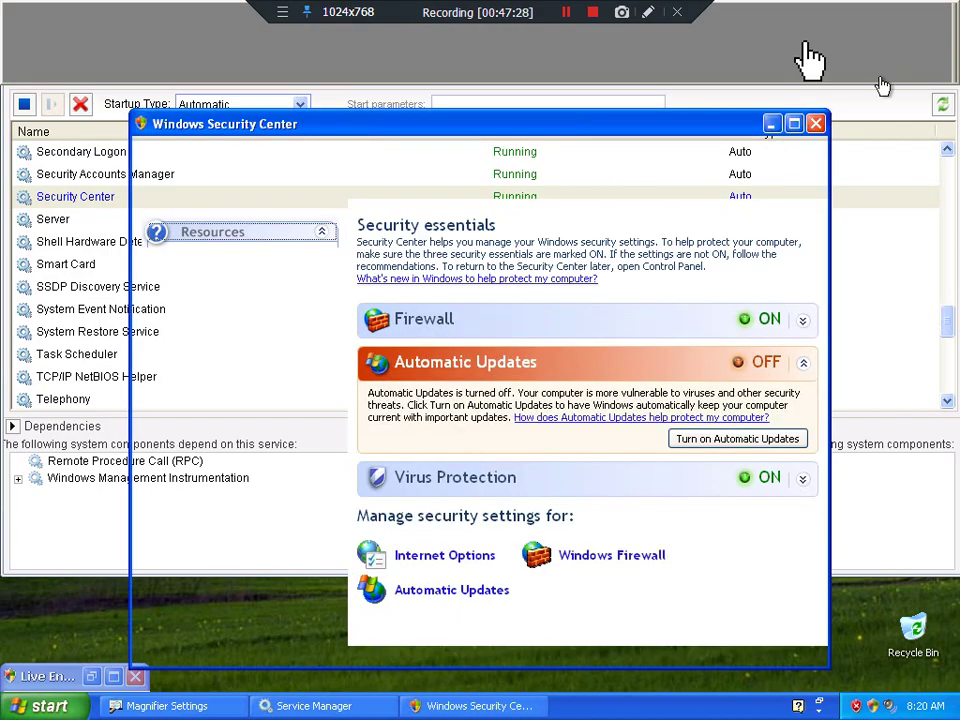
left_click(816, 123)
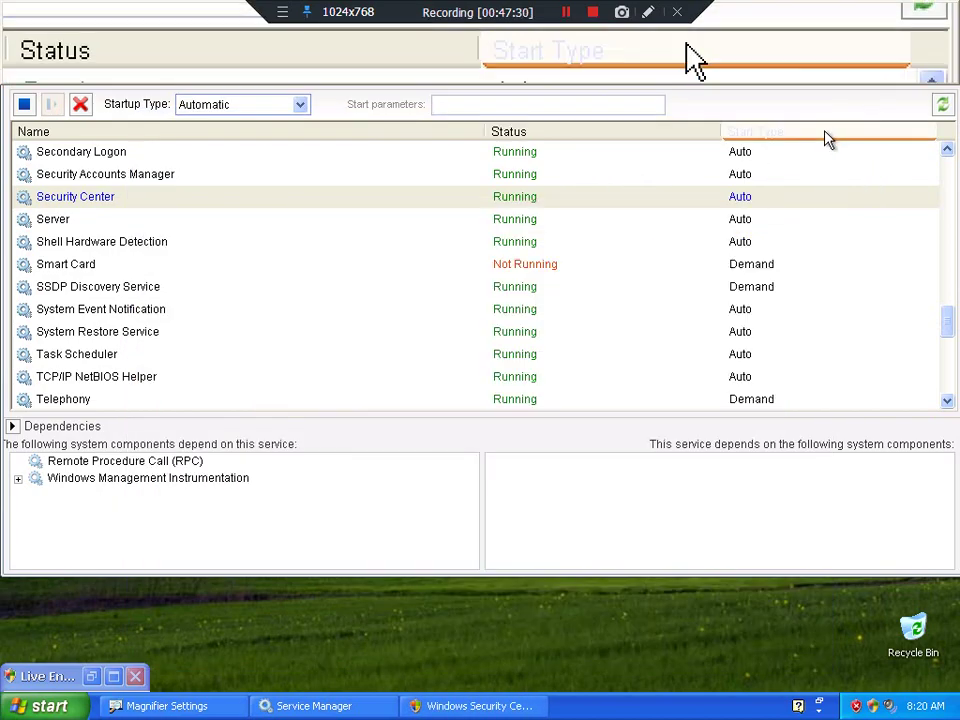
Step: Select SSDP Discovery Service, minimize the suite, and bring up Magnifier Settings' window options
left_click(332, 289)
scroll(380, 230, "up", 15)
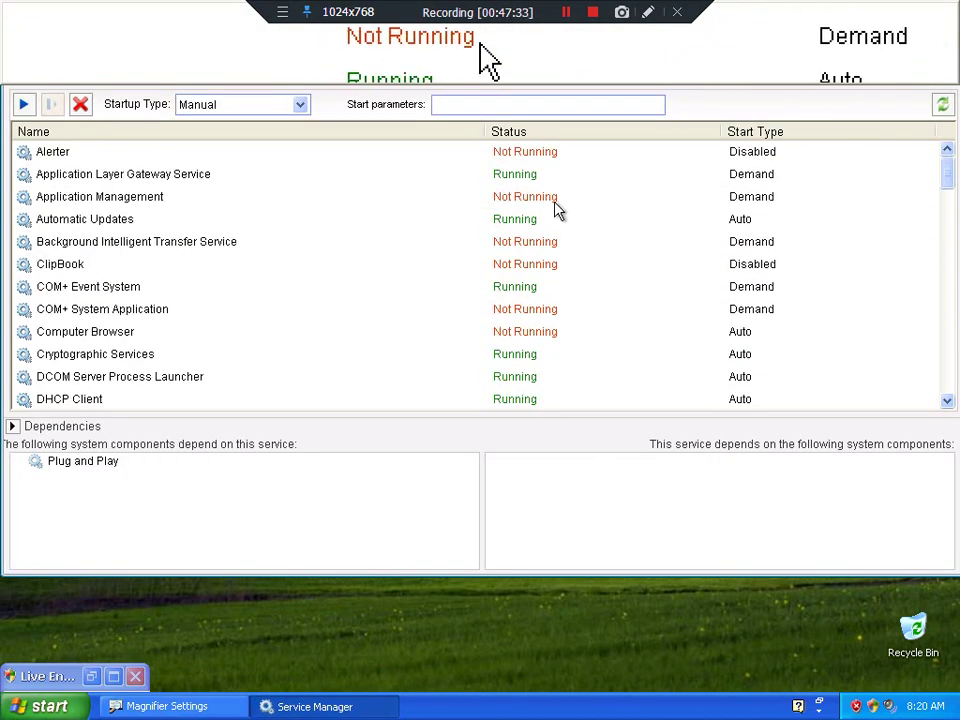
left_click(91, 676)
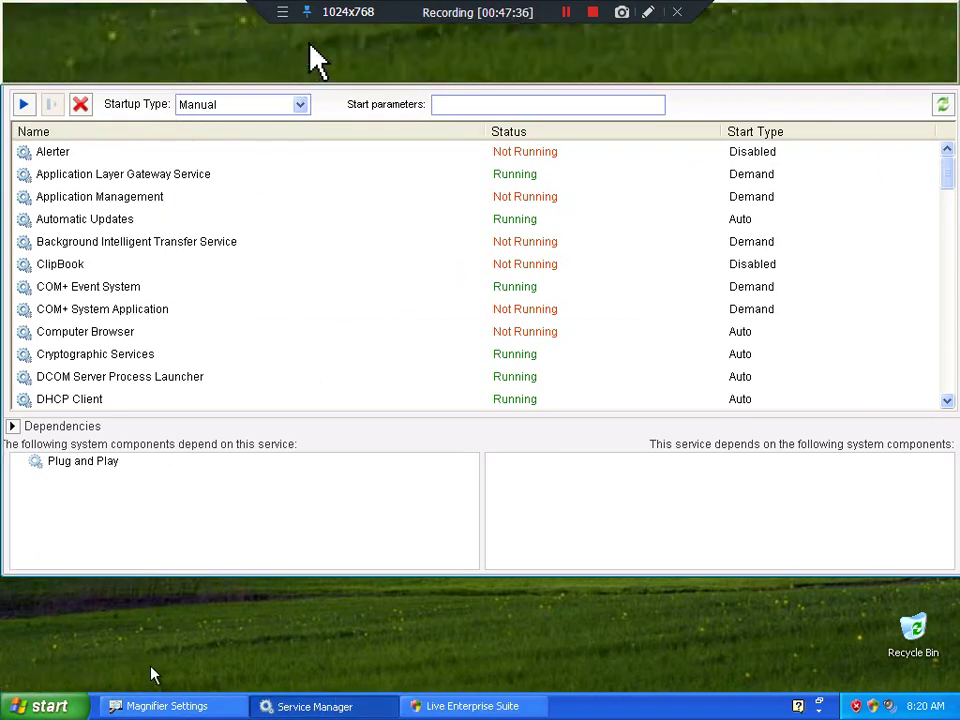
left_click(160, 706)
right_click(150, 706)
Step: Exit Magnifier and restore the Service Manager to a smaller window
left_click(500, 170)
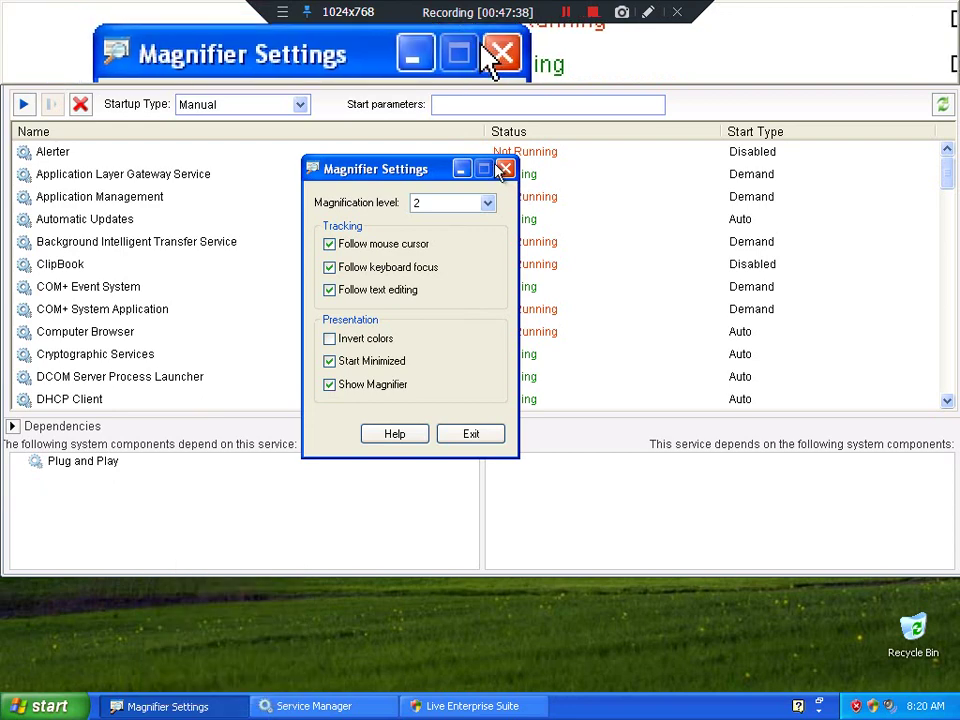
left_click(503, 170)
double_click(156, 32)
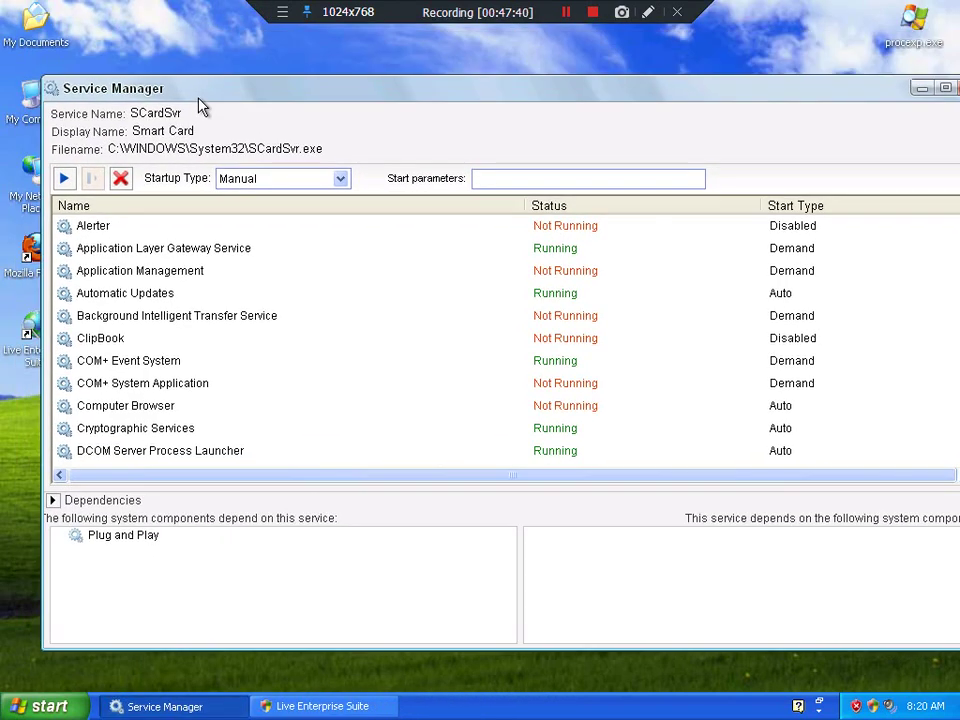
Step: Remove the Automatic Updates service with Yes, stop it, then select ClipBook
left_click(140, 271)
left_click(152, 292)
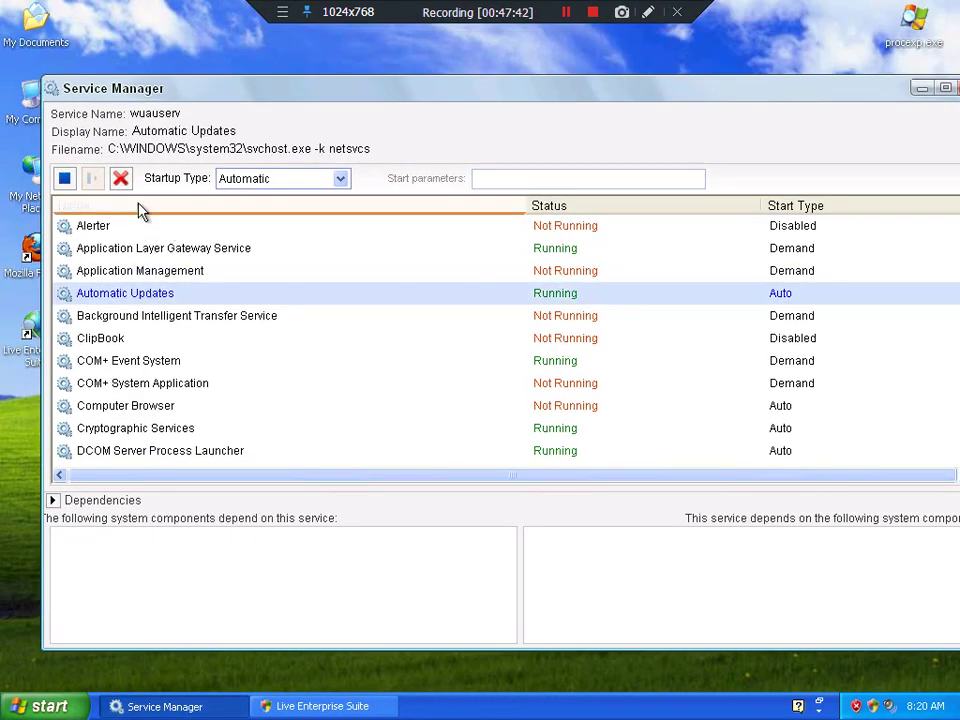
left_click(120, 178)
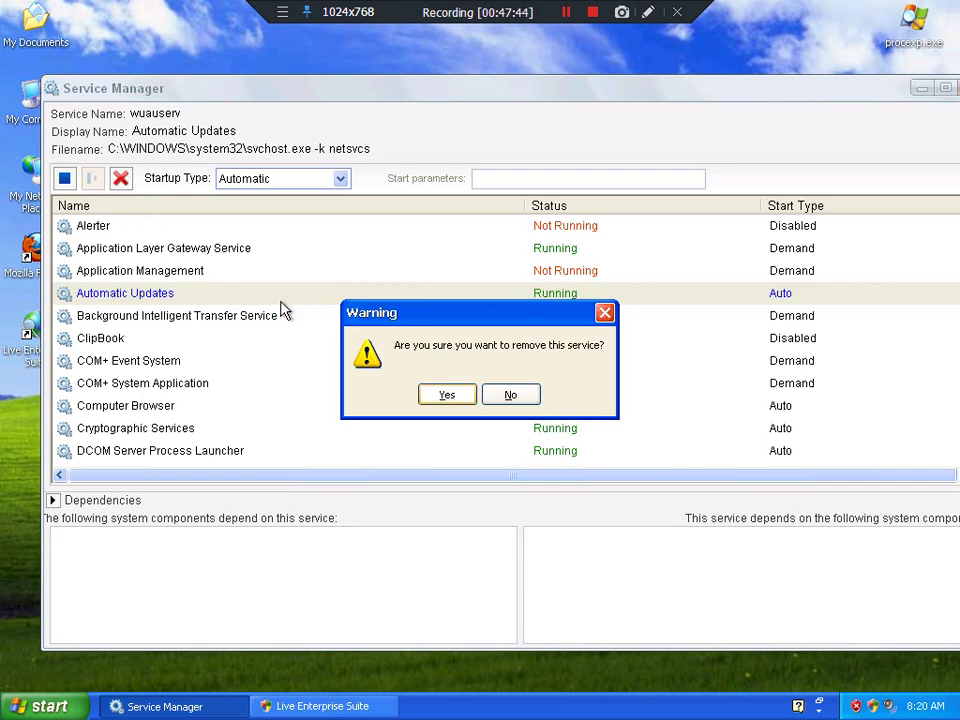
left_click(446, 395)
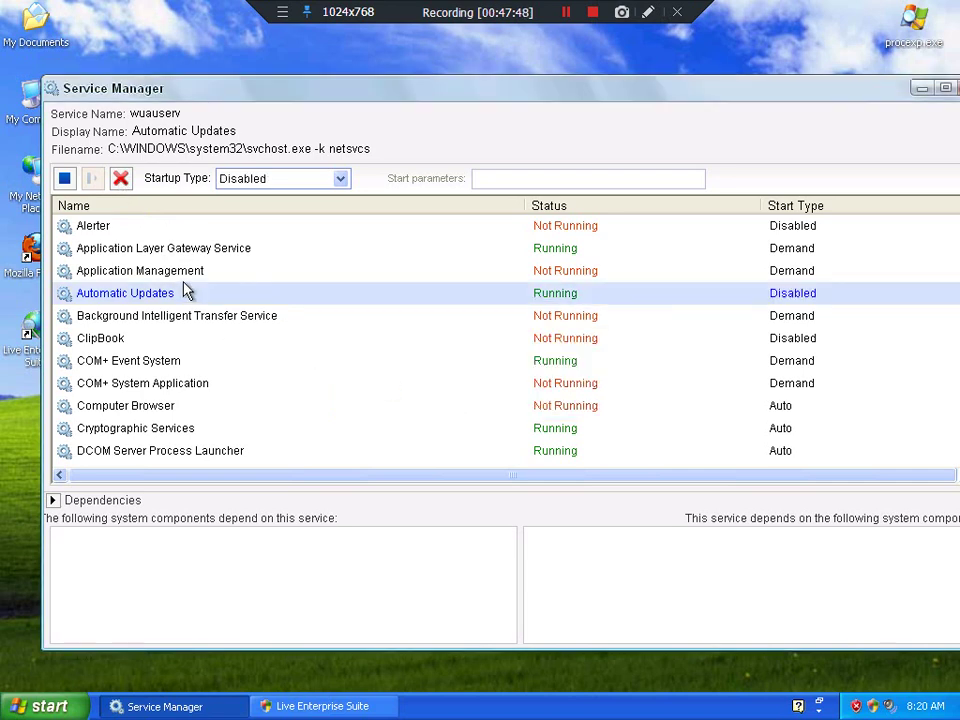
left_click(64, 178)
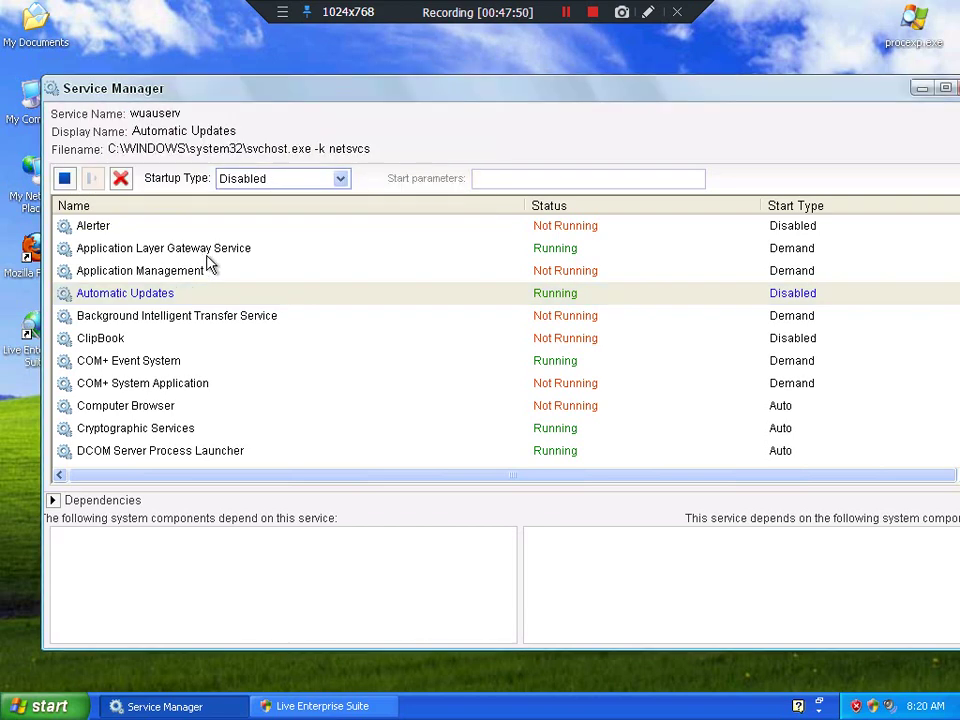
left_click(249, 350)
Step: Stop and restart the Security Center service, then view its details
scroll(249, 355, "down", 16)
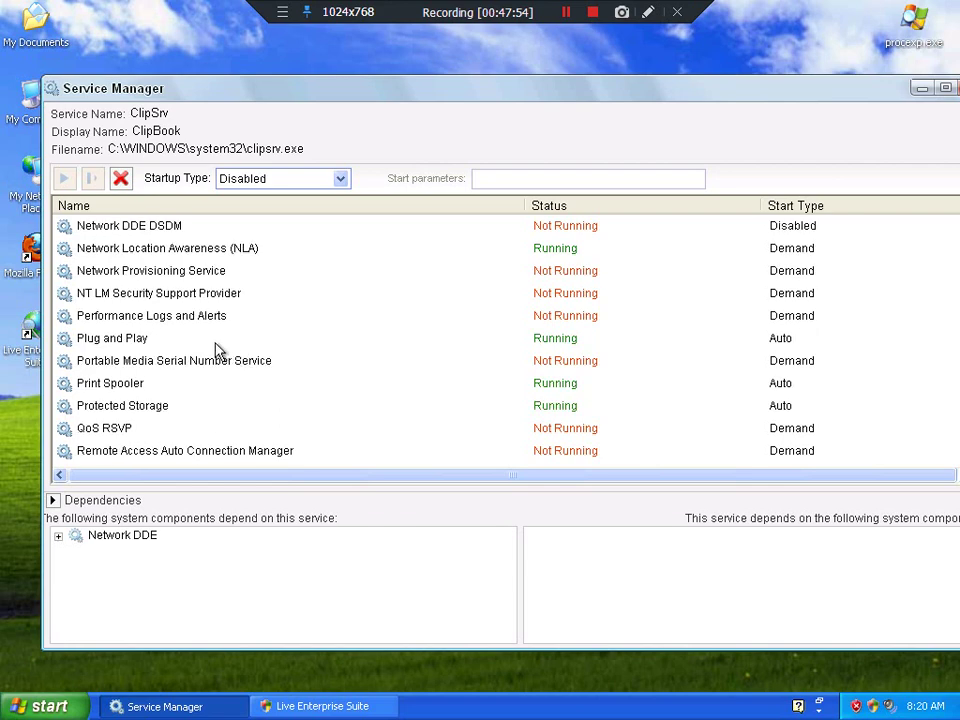
scroll(185, 358, "down", 1)
scroll(170, 360, "up", 1)
left_click(149, 343)
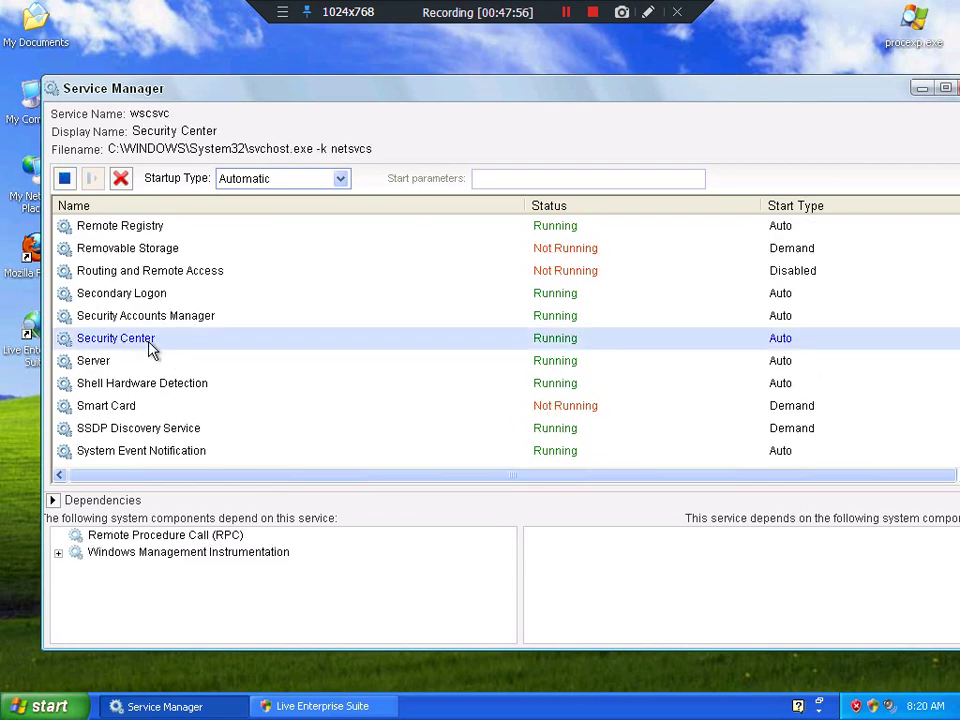
left_click(64, 179)
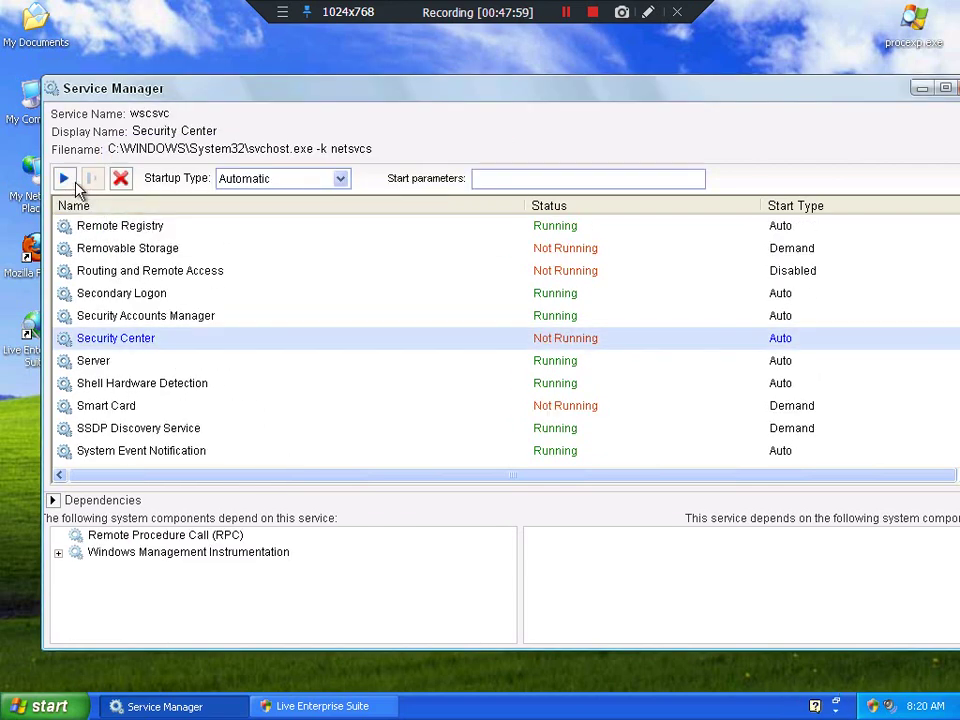
left_click(66, 180)
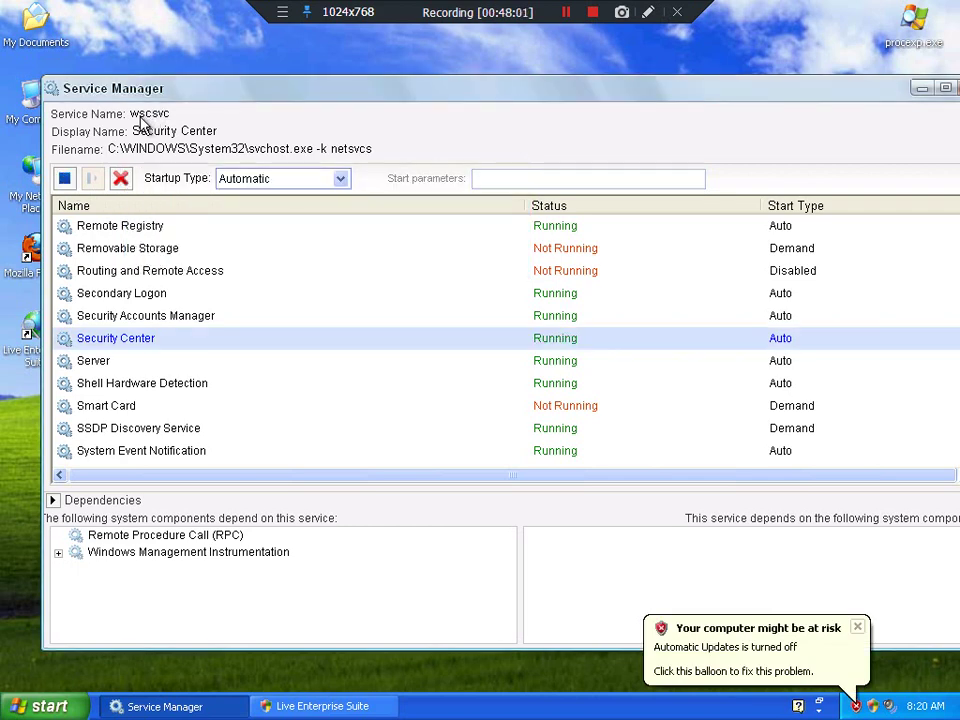
left_click(125, 252)
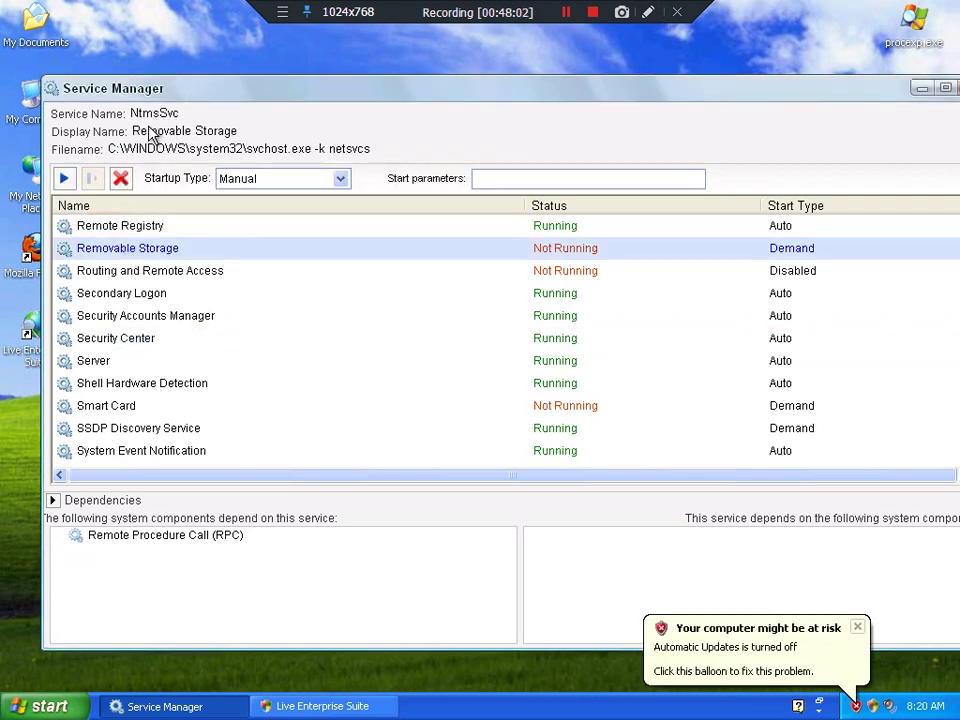
scroll(75, 326, "up", 1)
scroll(131, 342, "down", 2)
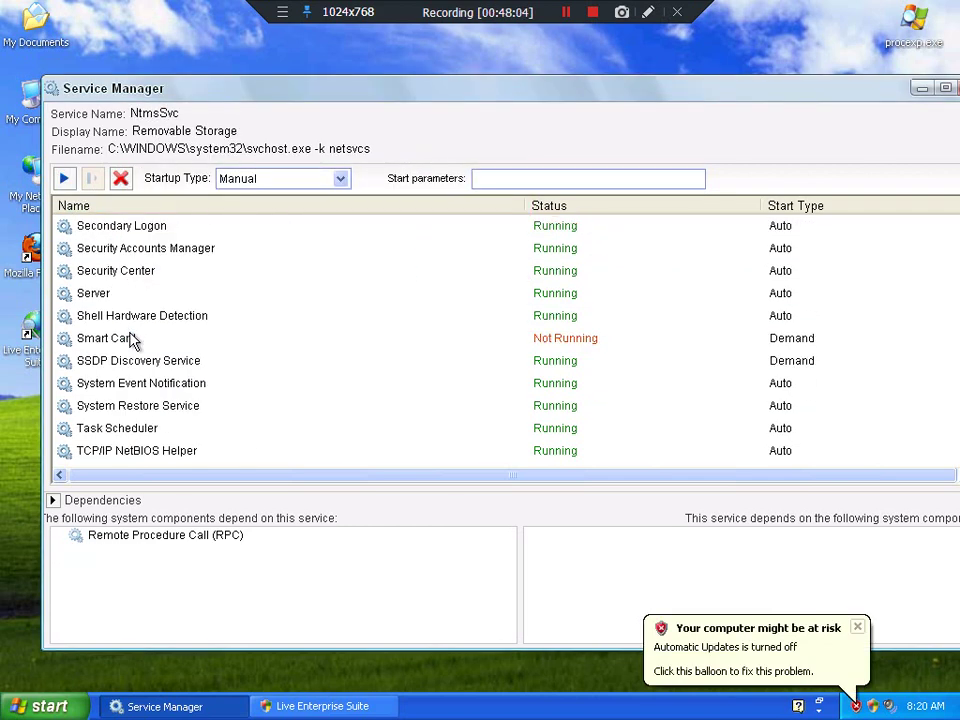
left_click(139, 280)
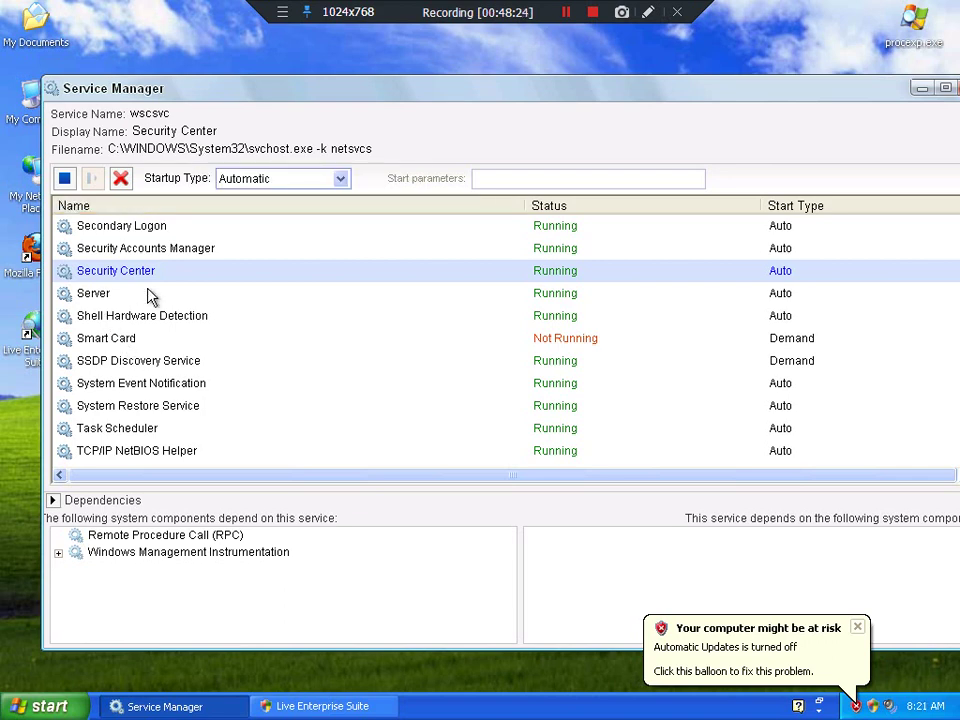
Step: View Automatic Updates details, open and close Security Center from the warning, check ClipBook, close Service Manager
scroll(148, 271, "up", 20)
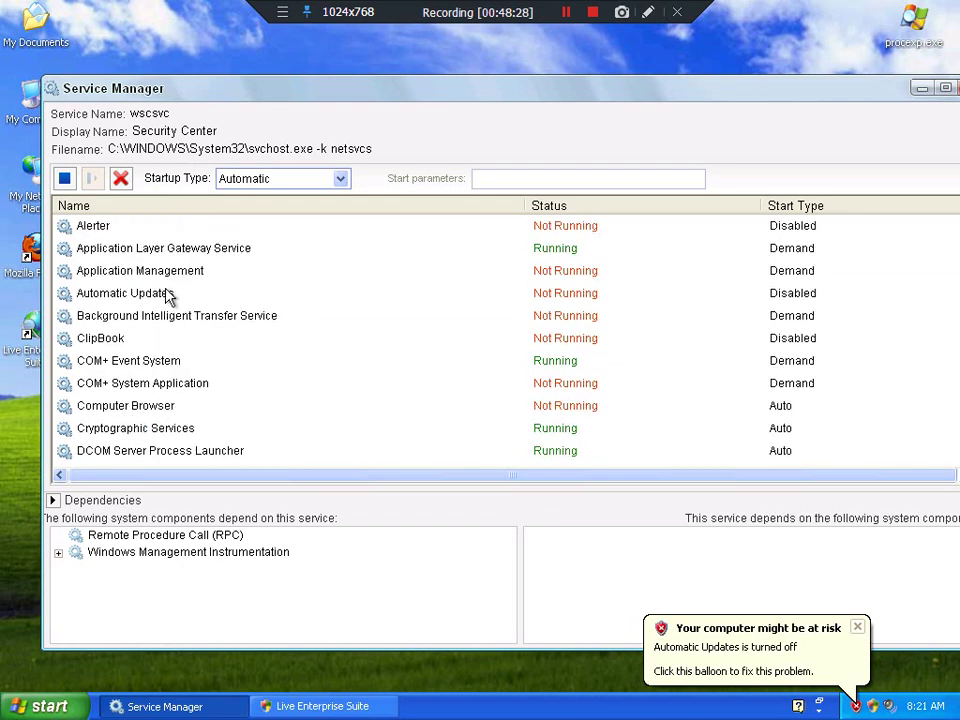
left_click(169, 296)
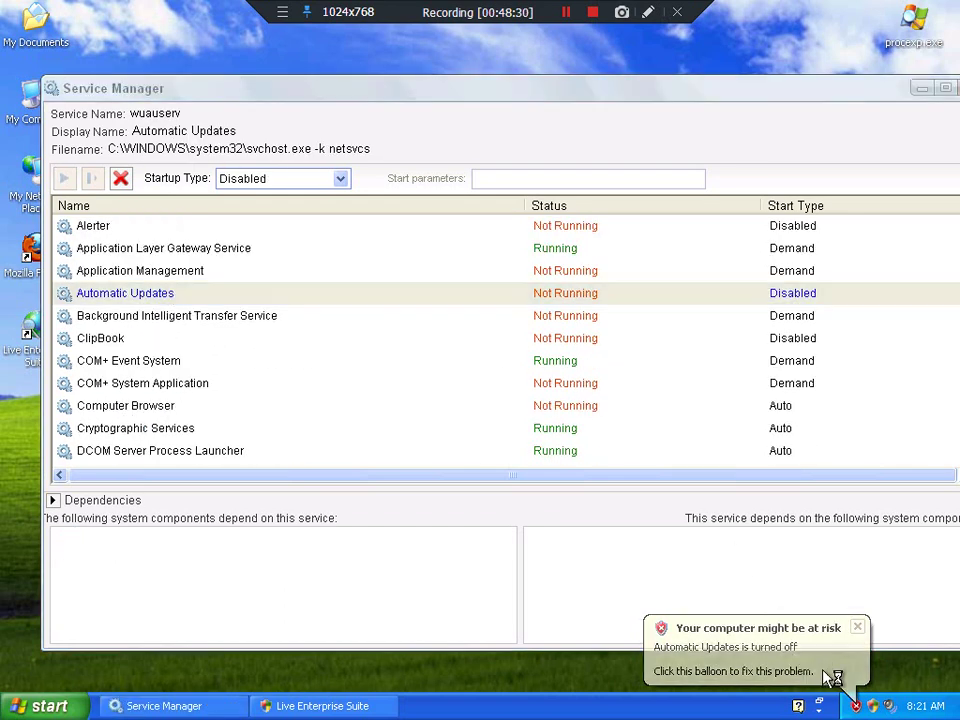
left_click(831, 673)
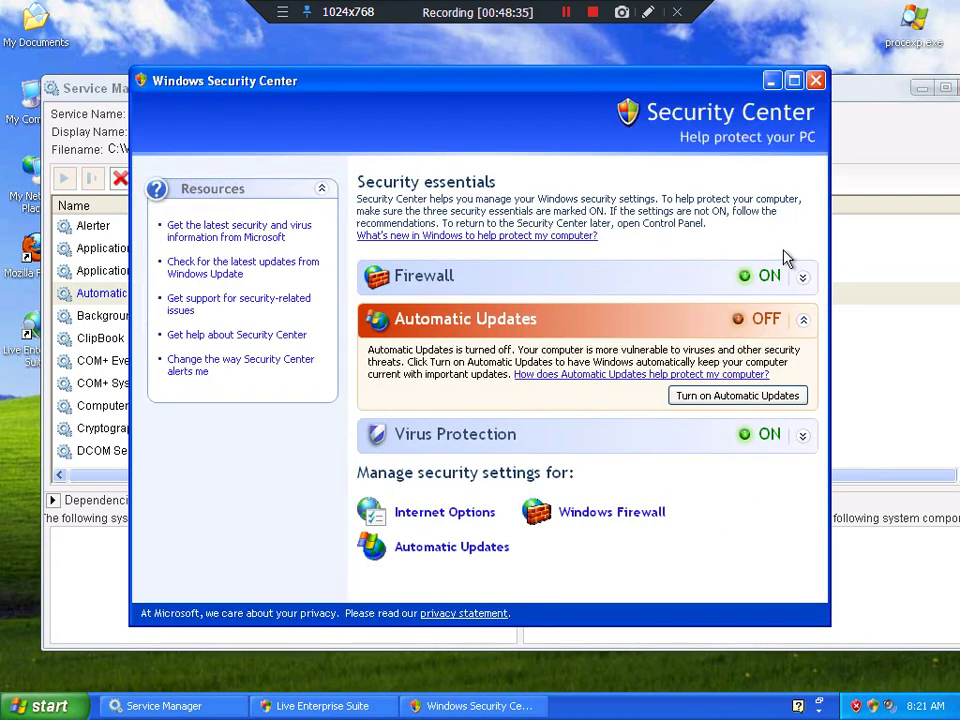
left_click(815, 80)
left_click(476, 338)
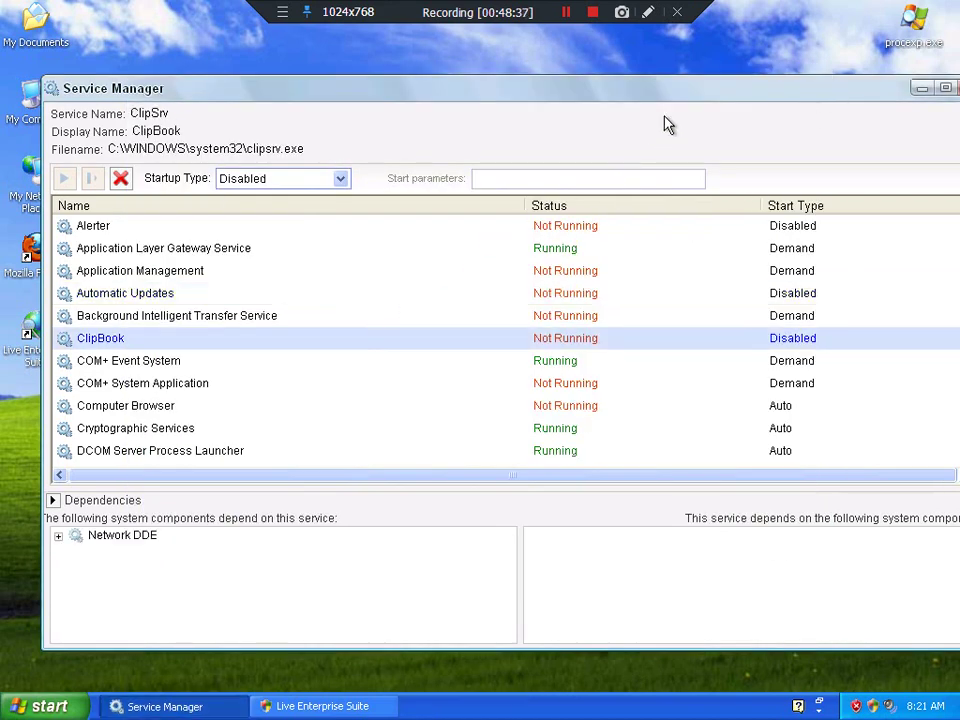
left_click_drag(670, 81, 628, 64)
scroll(943, 113, "down", 5)
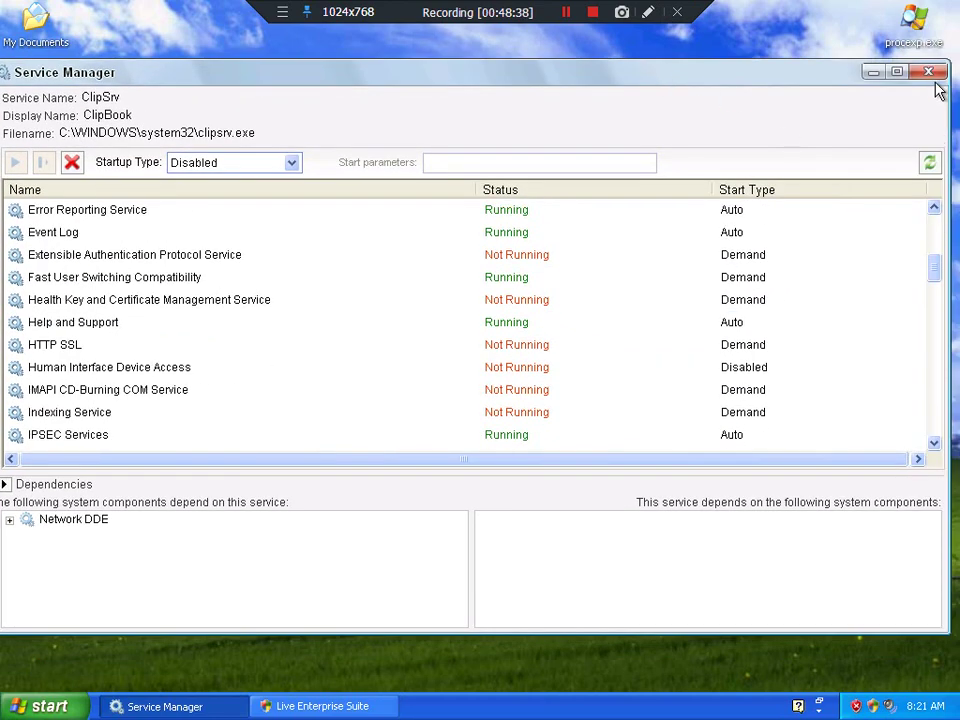
left_click(931, 74)
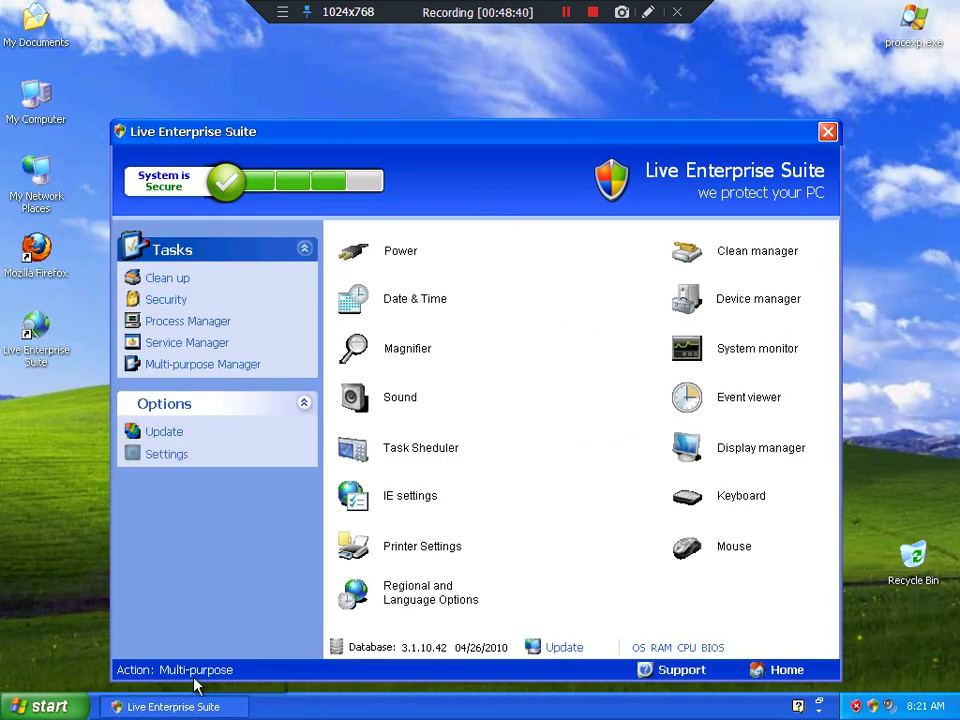
Step: In Process Manager, list the modules of lsass.exe, csrss.exe and vpcmap.exe
left_click(181, 323)
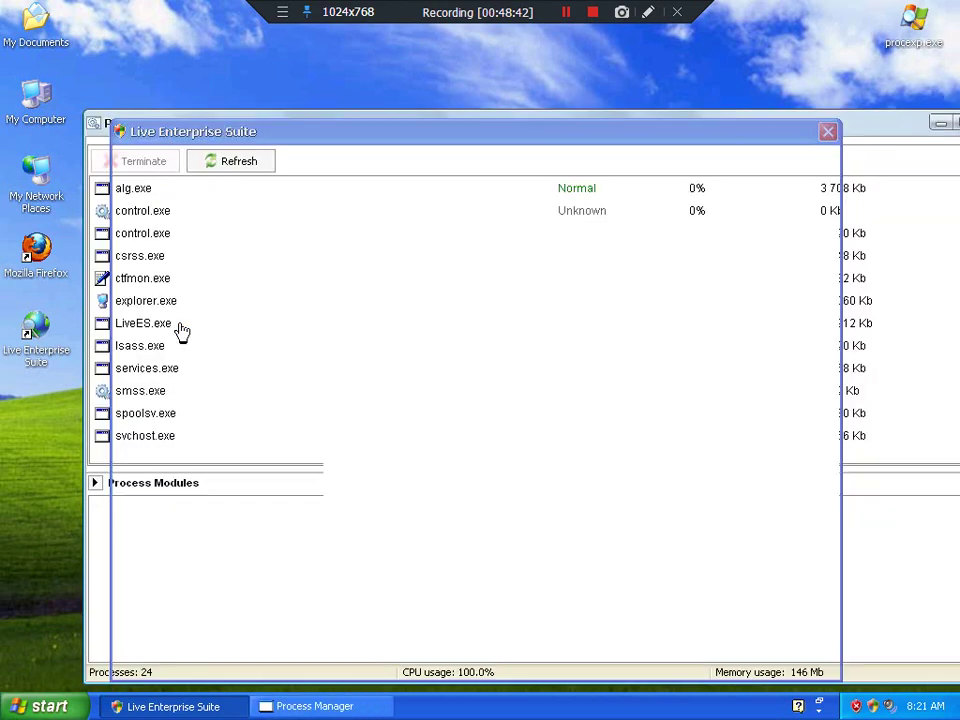
left_click(176, 322)
left_click(145, 233)
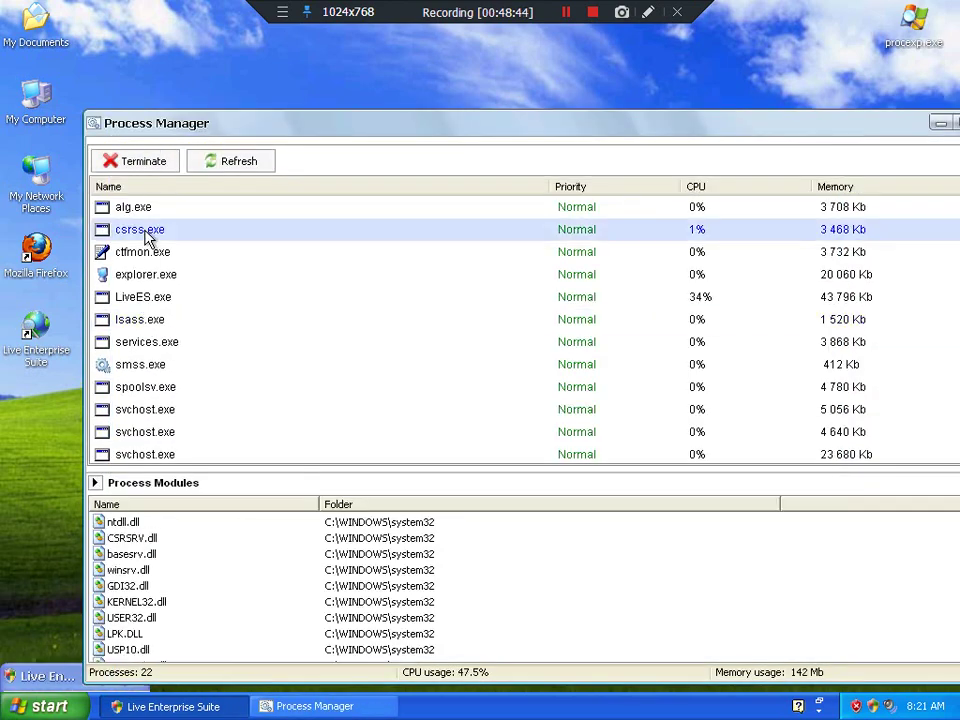
scroll(165, 340, "down", 3)
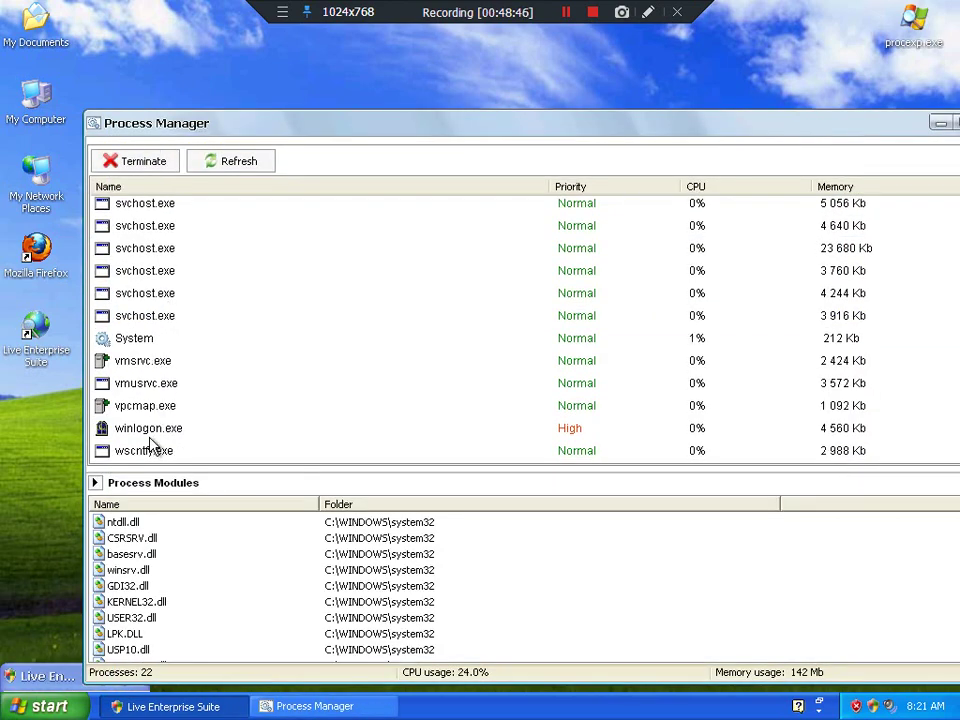
left_click(146, 405)
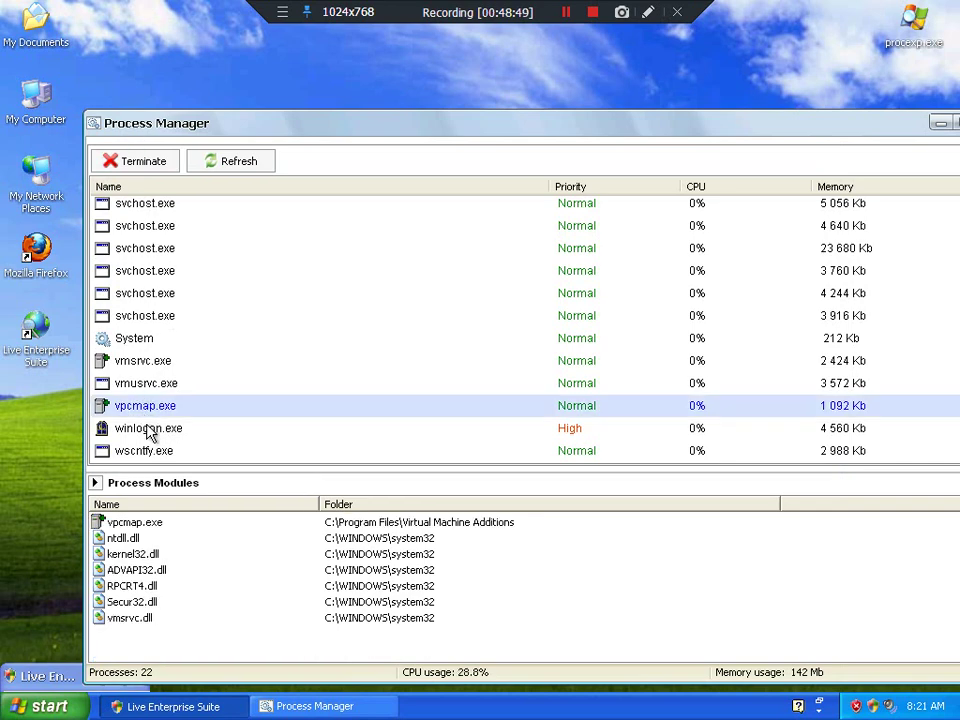
Step: View vpcmap.exe's information and its Virtual Machine Additions folder, then close both
right_click(146, 415)
left_click(189, 469)
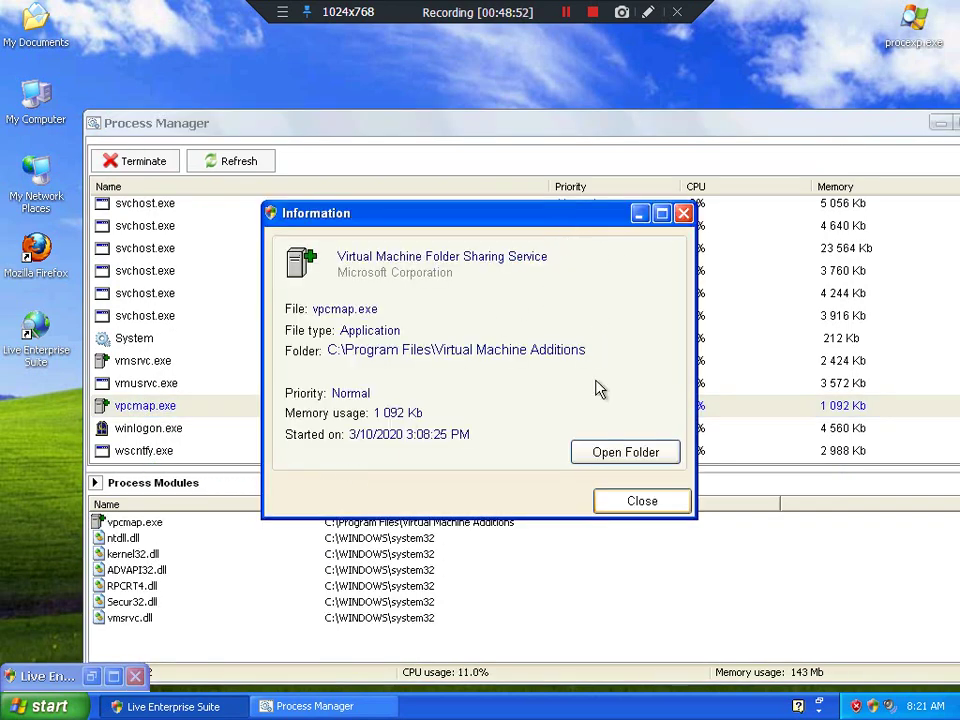
left_click(606, 451)
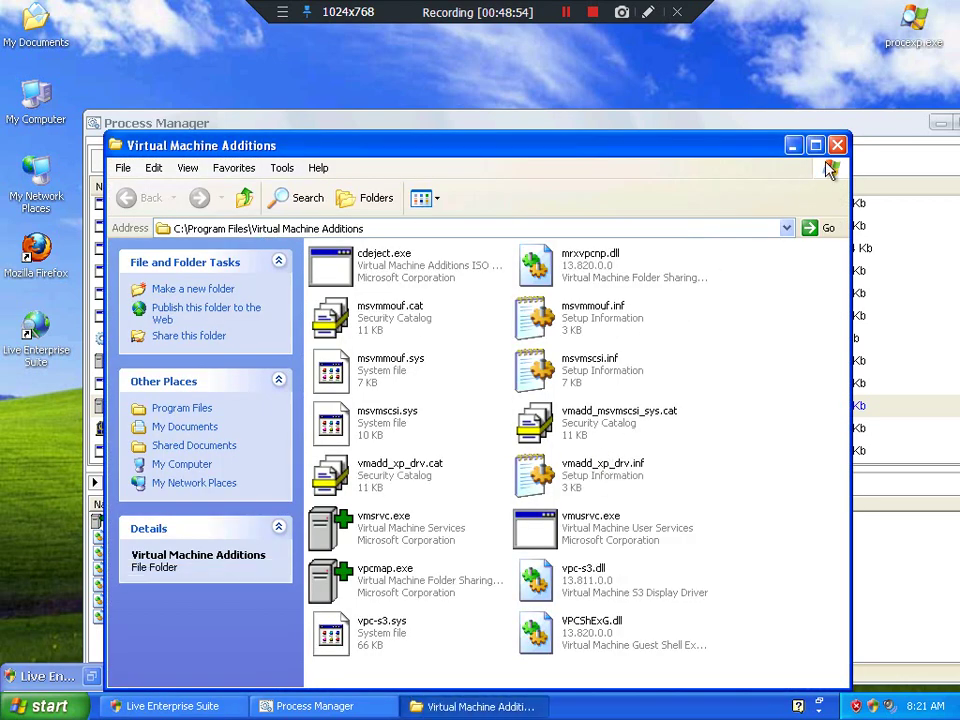
left_click(837, 146)
left_click(641, 502)
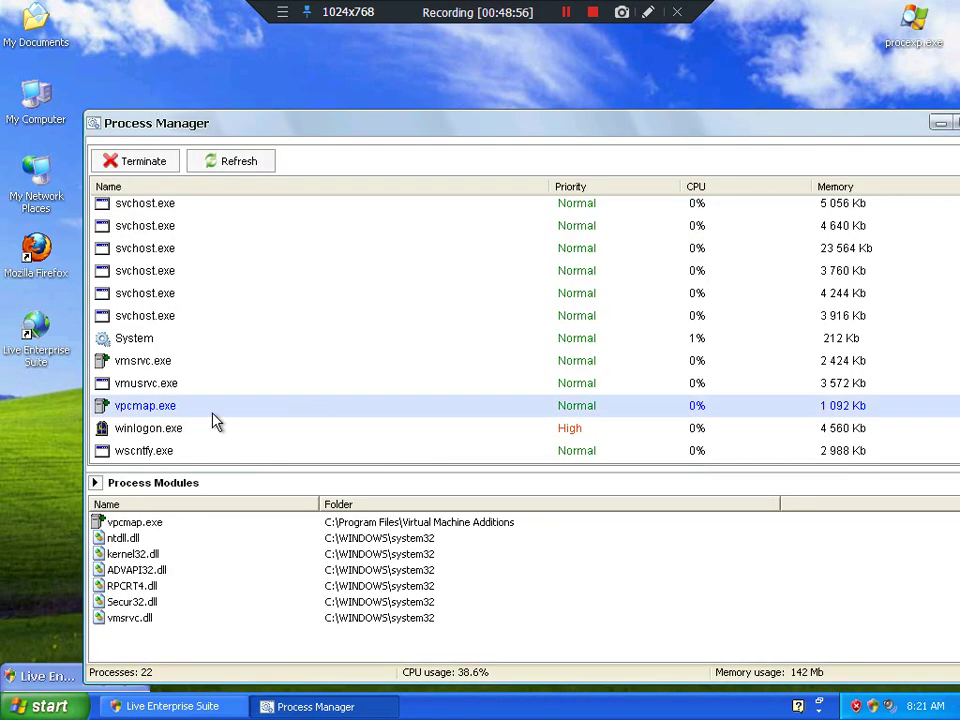
Step: Check RPCRT4.dll's file properties, then open ADVAPI32.dll's system32 folder and close it
right_click(213, 404)
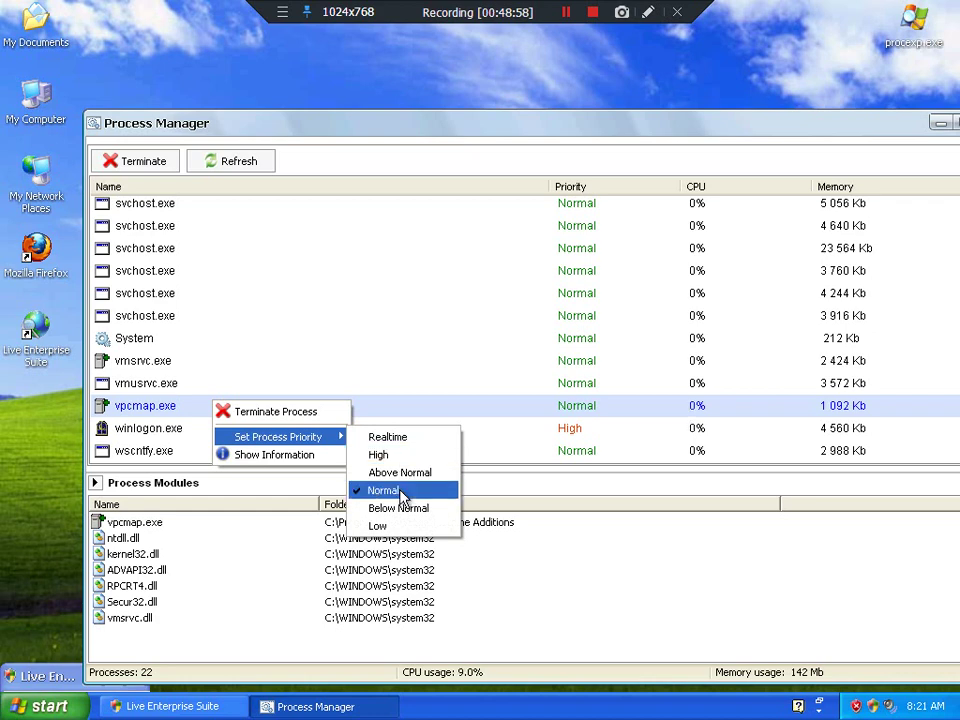
left_click(182, 540)
right_click(182, 540)
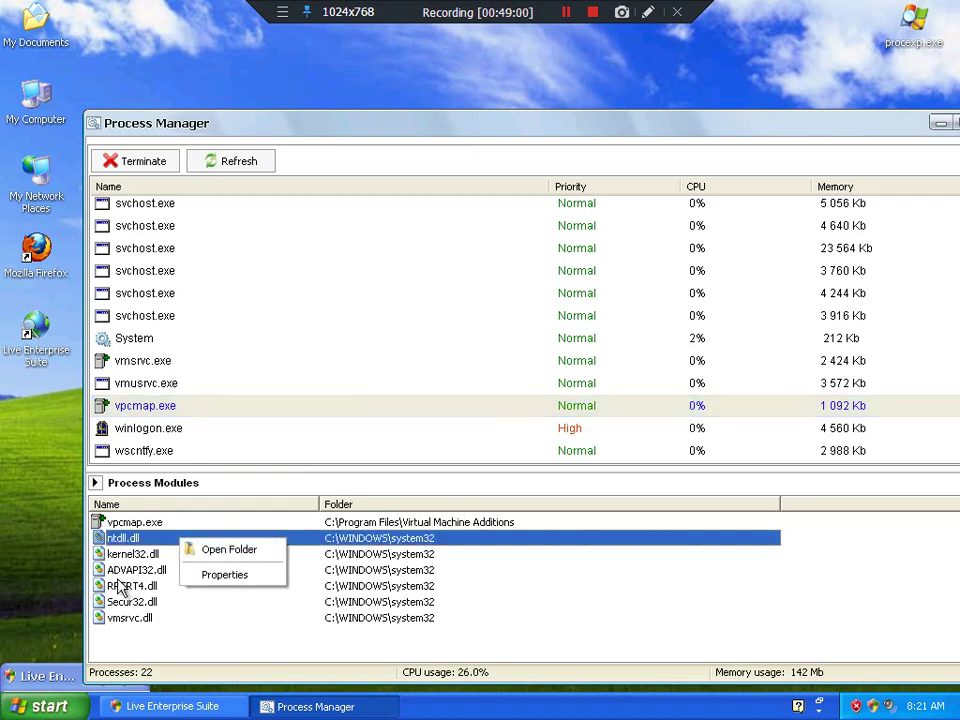
right_click(101, 587)
left_click(154, 622)
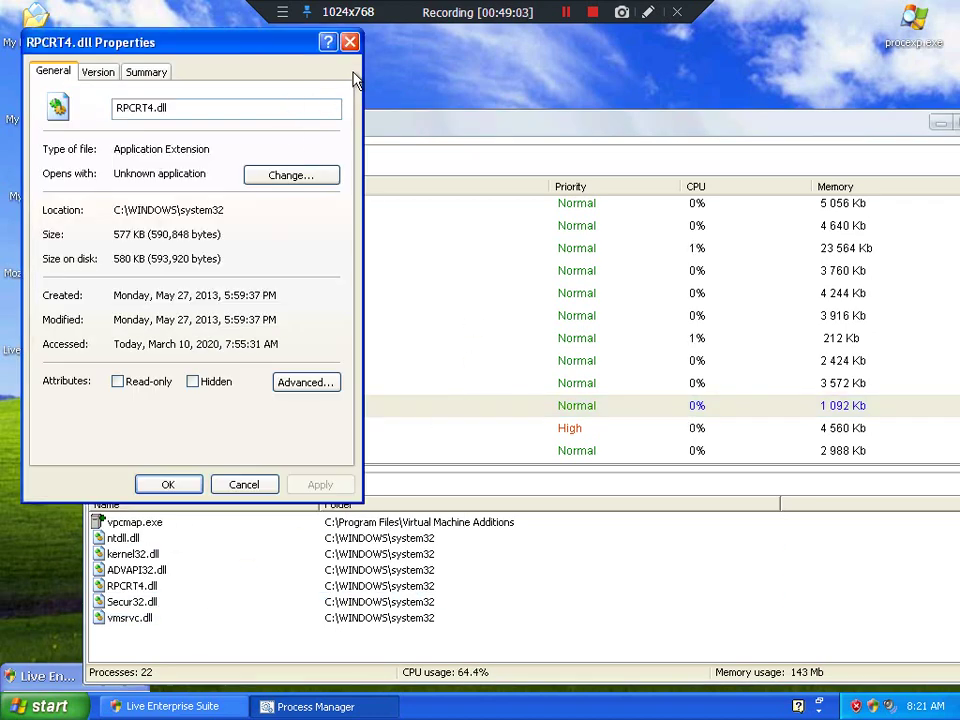
left_click(169, 482)
right_click(105, 570)
left_click(150, 581)
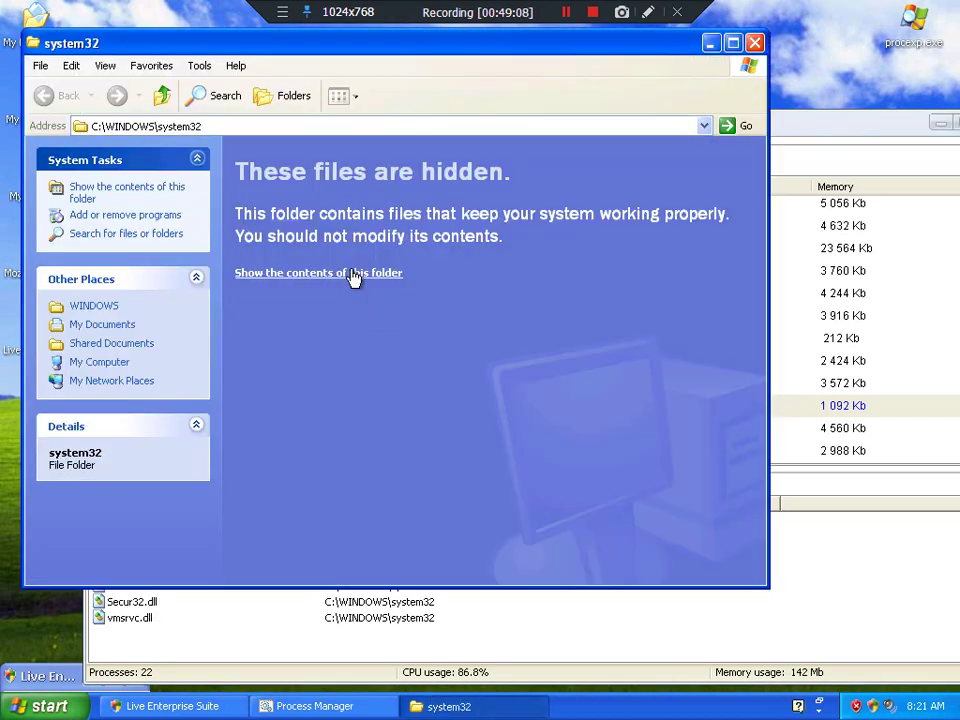
left_click(354, 273)
left_click(755, 42)
Step: View the file properties of the LiveES.exe module
scroll(306, 345, "up", 3)
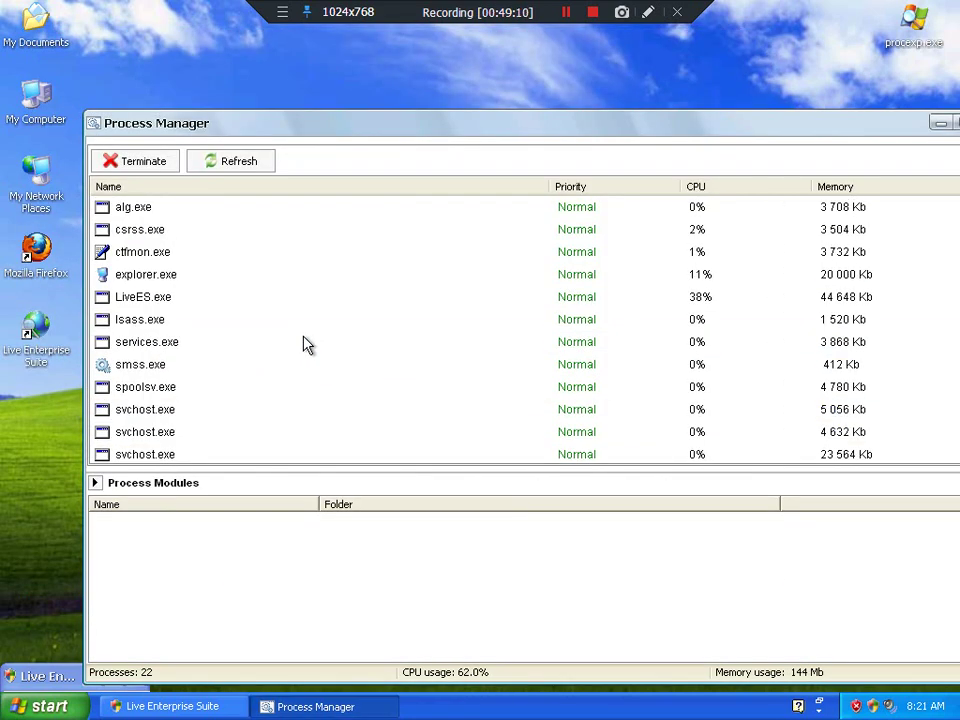
right_click(184, 311)
left_click(129, 306)
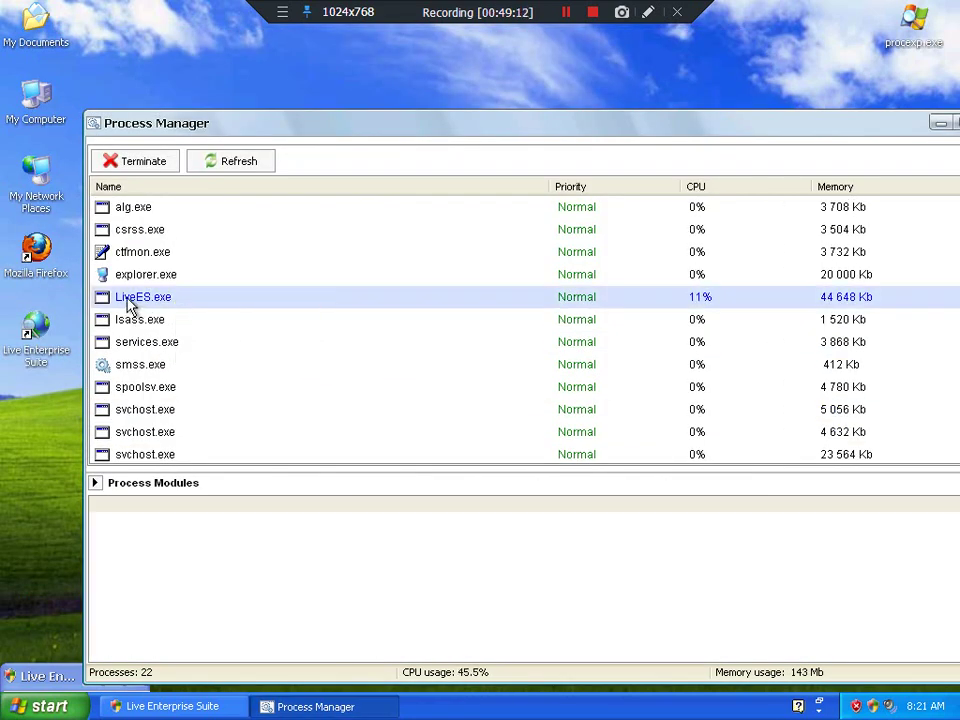
right_click(129, 303)
left_click(154, 525)
right_click(154, 524)
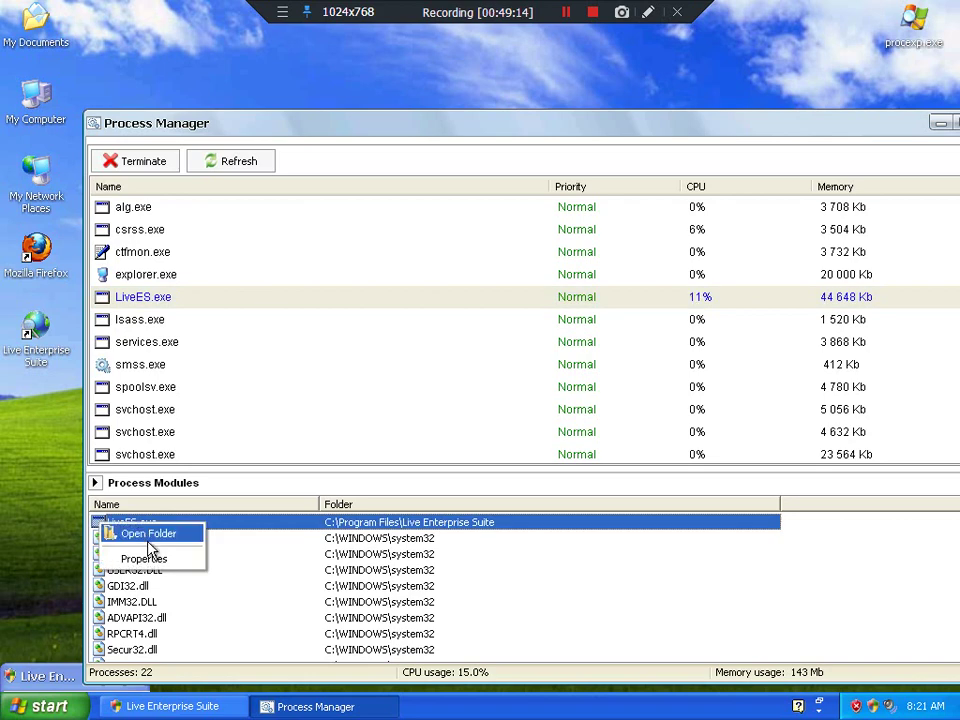
left_click(148, 558)
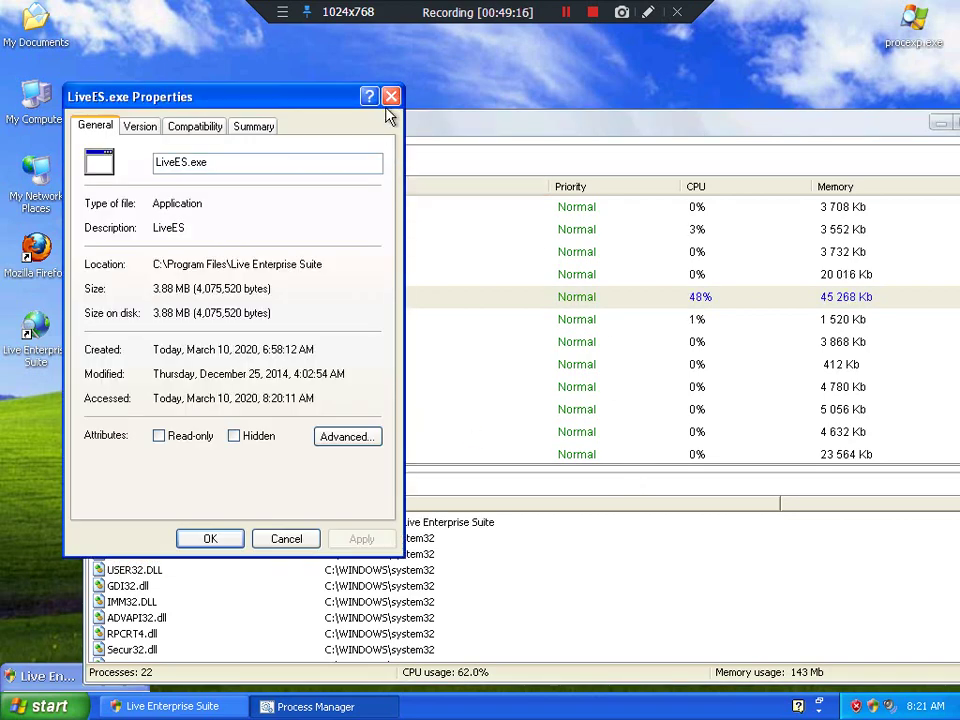
left_click(392, 96)
Step: Open and close the Live Enterprise Suite install folder, then list explorer.exe modules and refresh
right_click(150, 523)
left_click(124, 538)
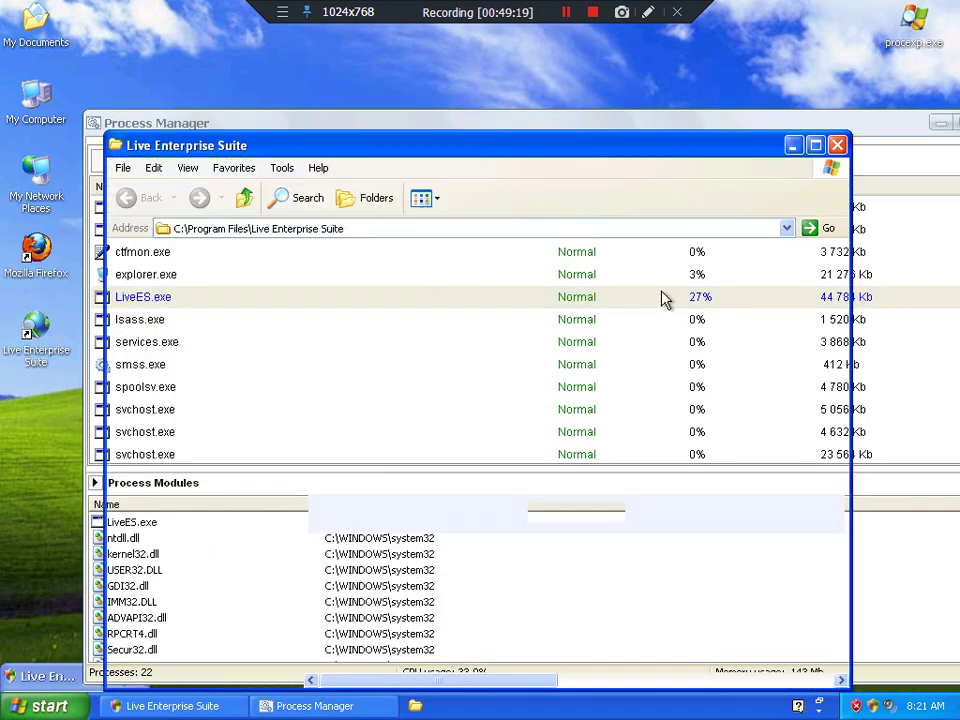
left_click(837, 145)
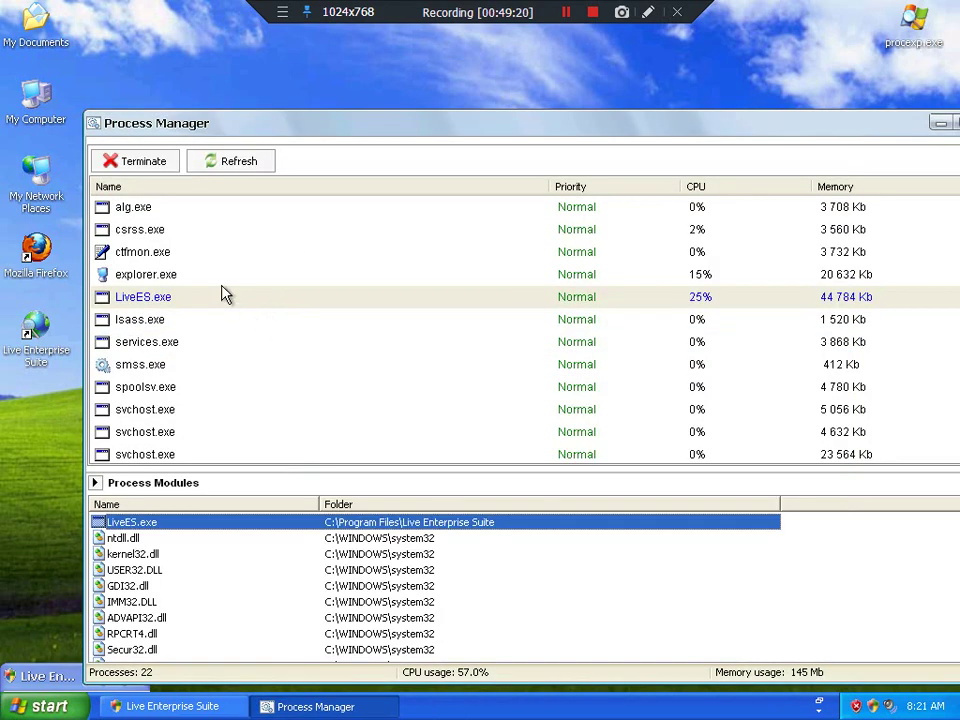
left_click(204, 274)
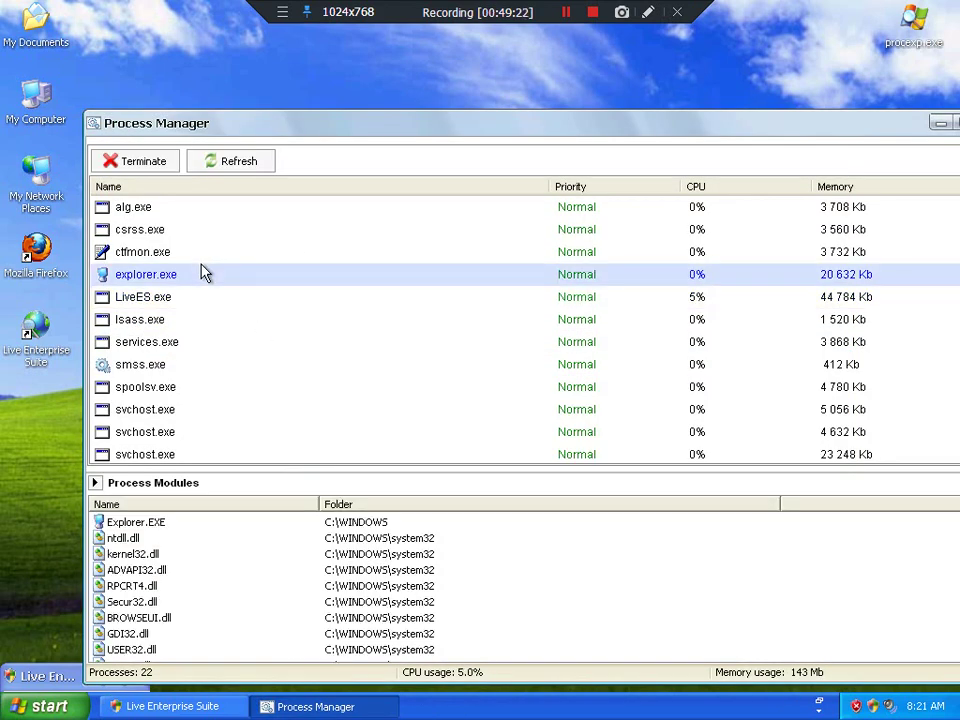
left_click(240, 163)
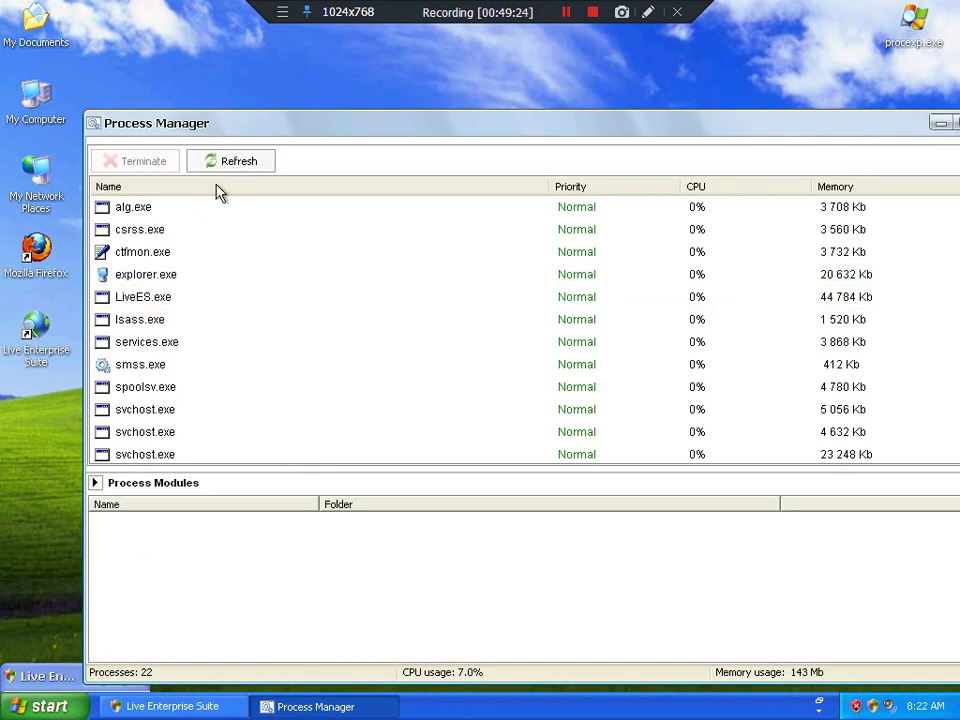
left_click(183, 279)
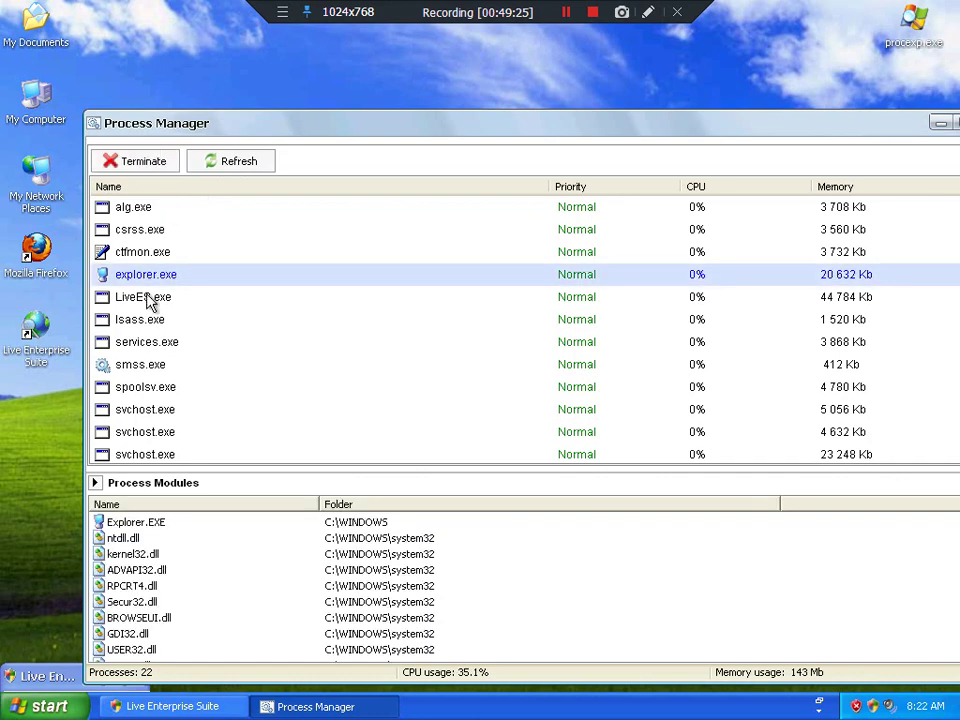
Step: Terminate explorer.exe and the 23,420 KB svchost.exe, confirming each with Yes
left_click(135, 161)
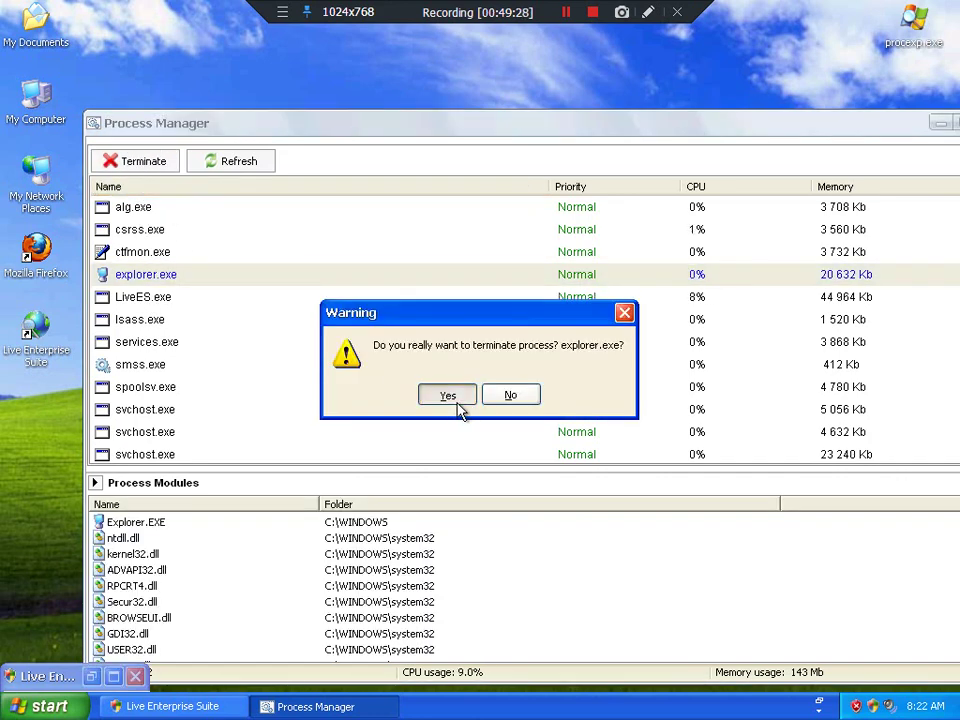
left_click(458, 404)
left_click(407, 412)
scroll(410, 428, "down", 3)
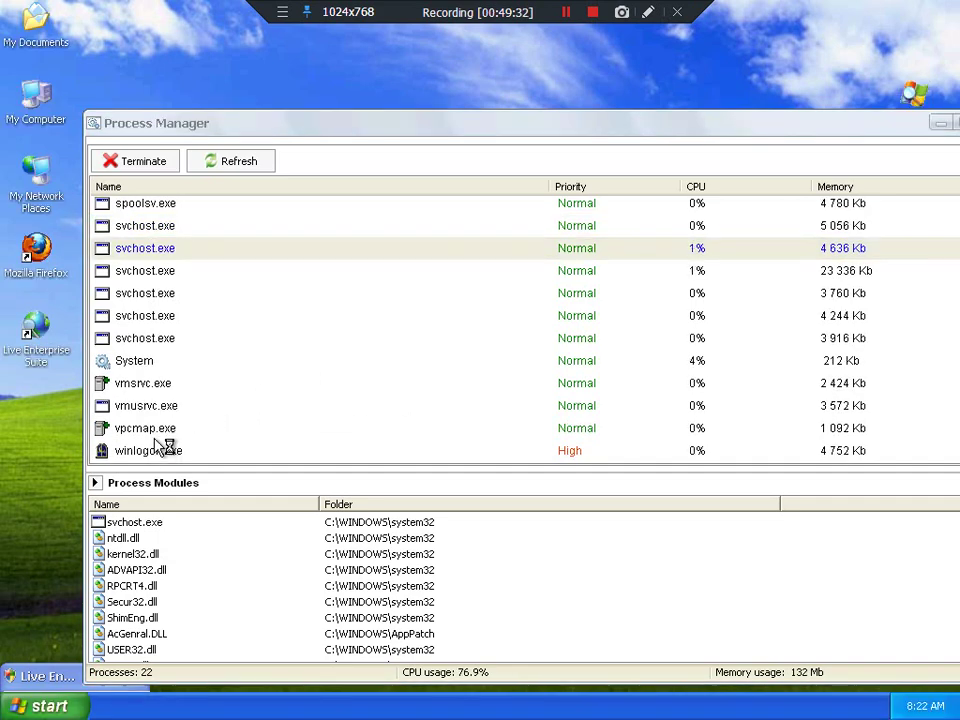
left_click(168, 418)
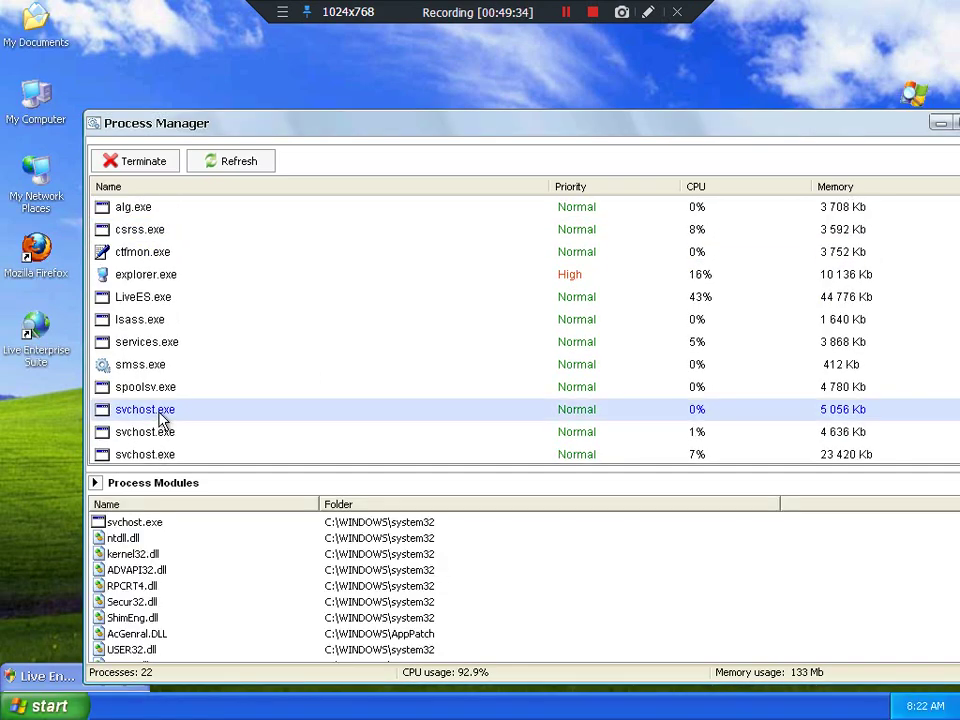
scroll(160, 410, "down", 3)
left_click(150, 248)
left_click(143, 168)
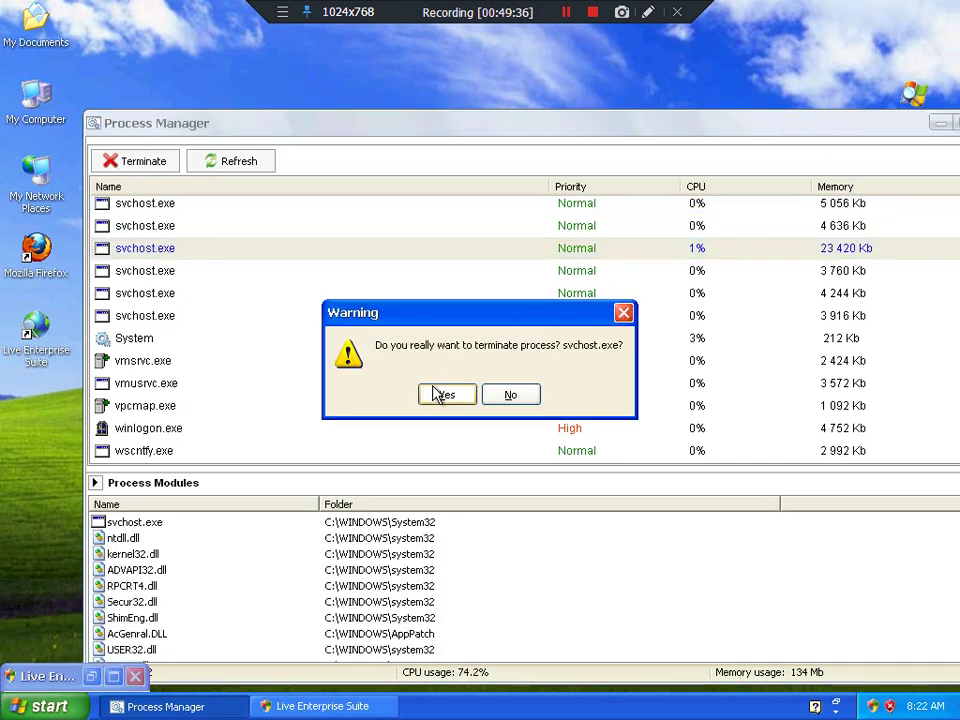
left_click(439, 393)
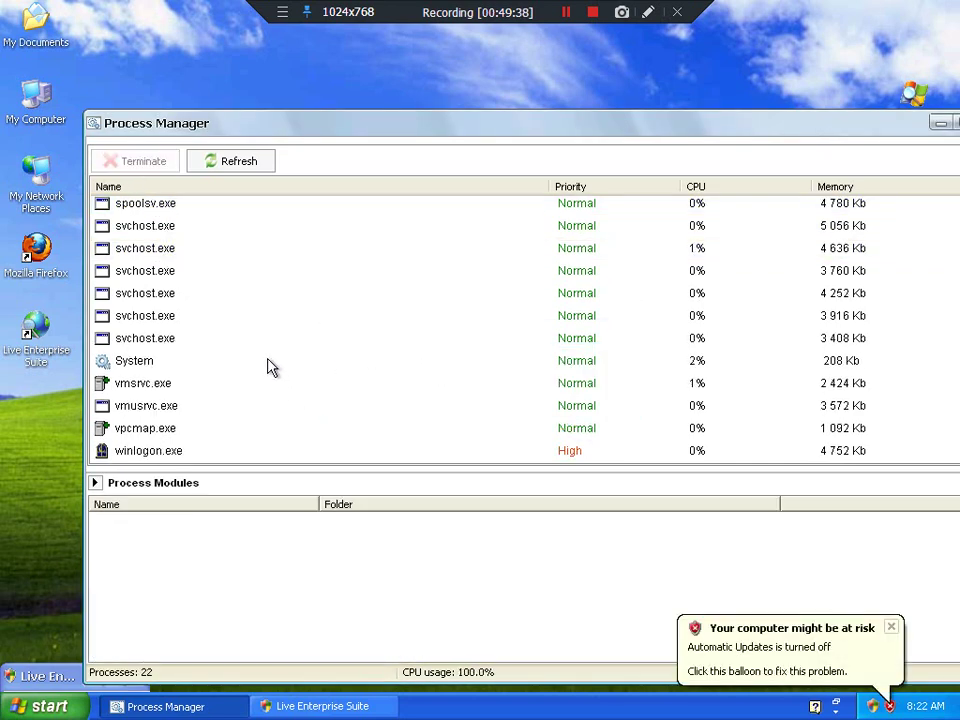
Step: Terminate ctfmon.exe with confirmation, then select services.exe in the list
left_click(200, 343)
left_click(157, 384)
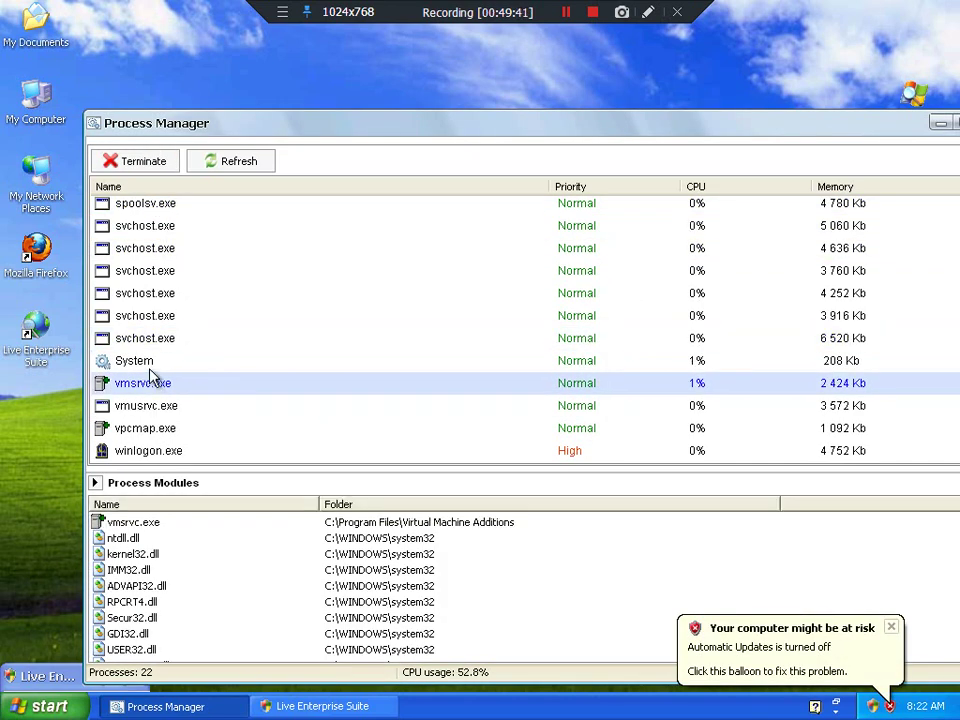
left_click(146, 365)
scroll(282, 376, "up", 3)
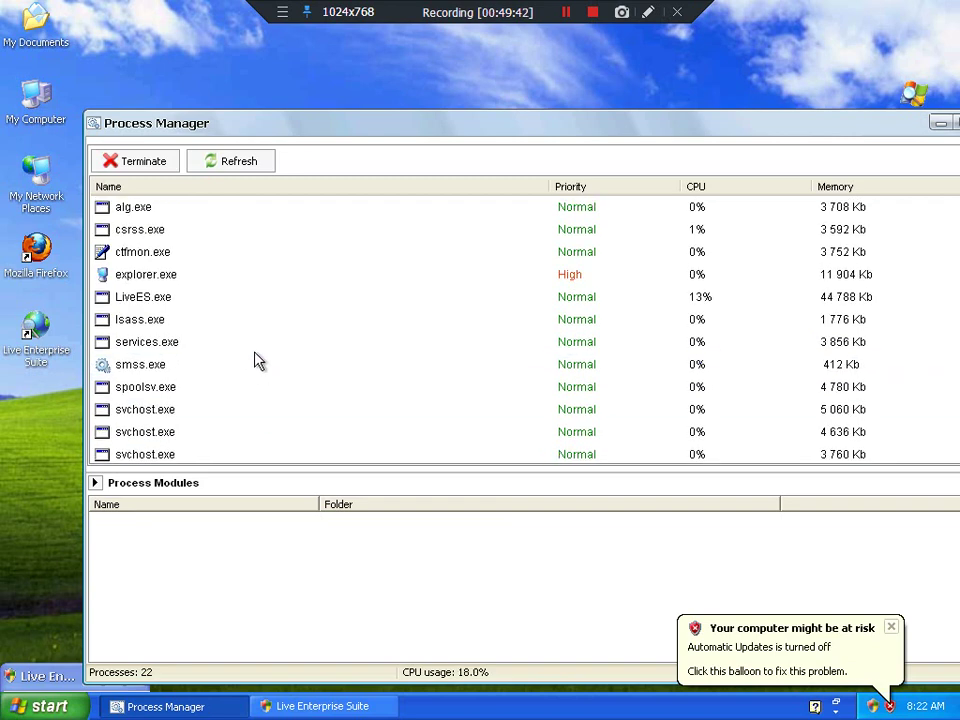
scroll(256, 360, "down", 3)
scroll(230, 381, "up", 3)
left_click(135, 229)
left_click(148, 251)
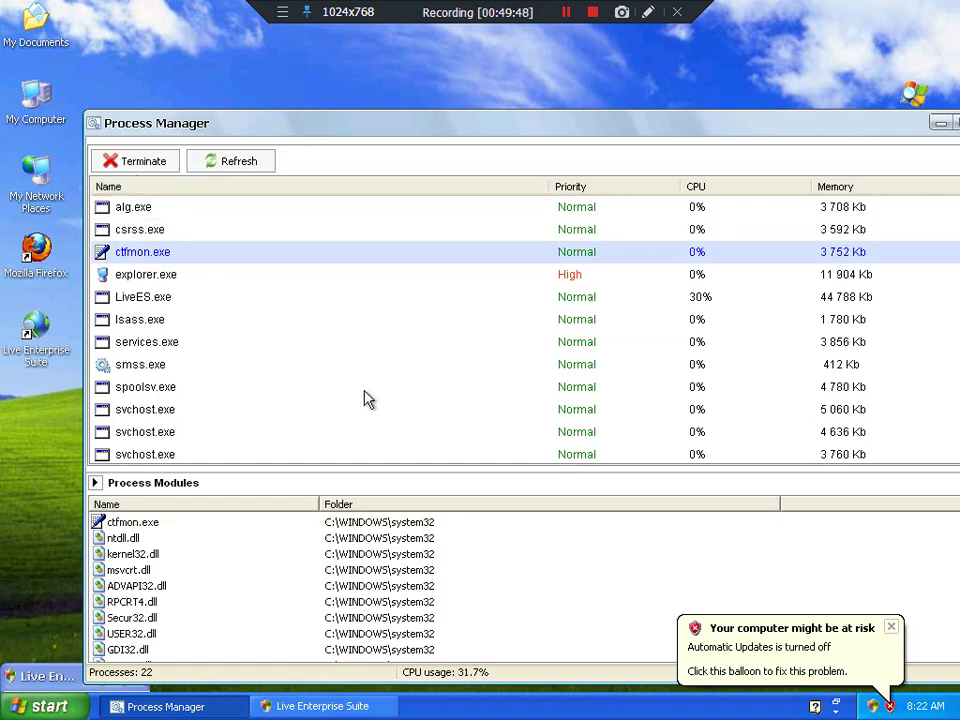
left_click(130, 162)
left_click(463, 396)
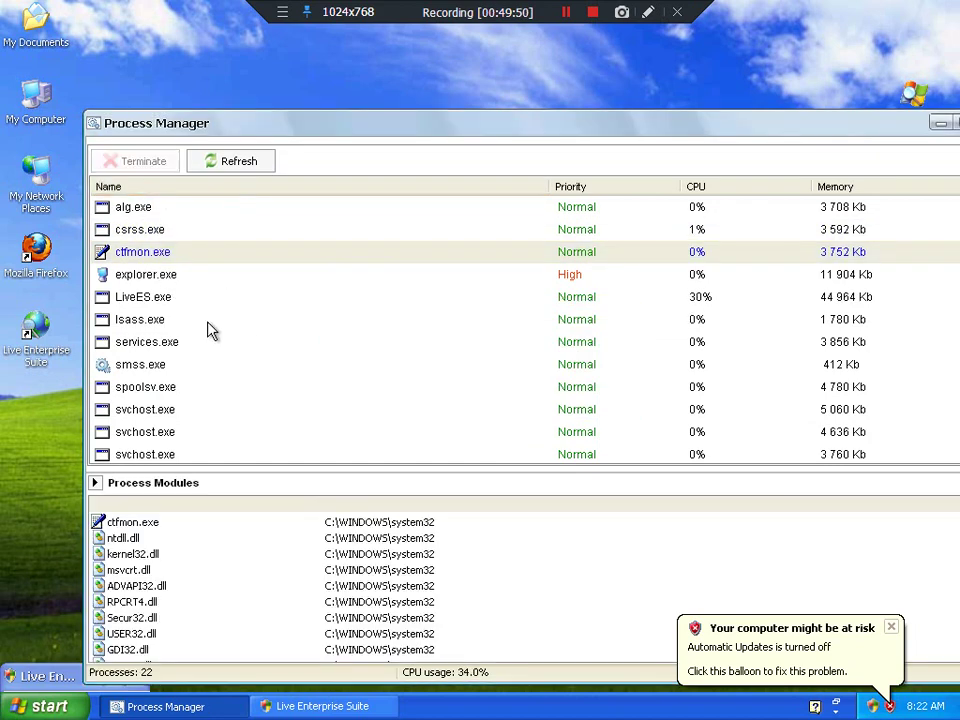
left_click(178, 320)
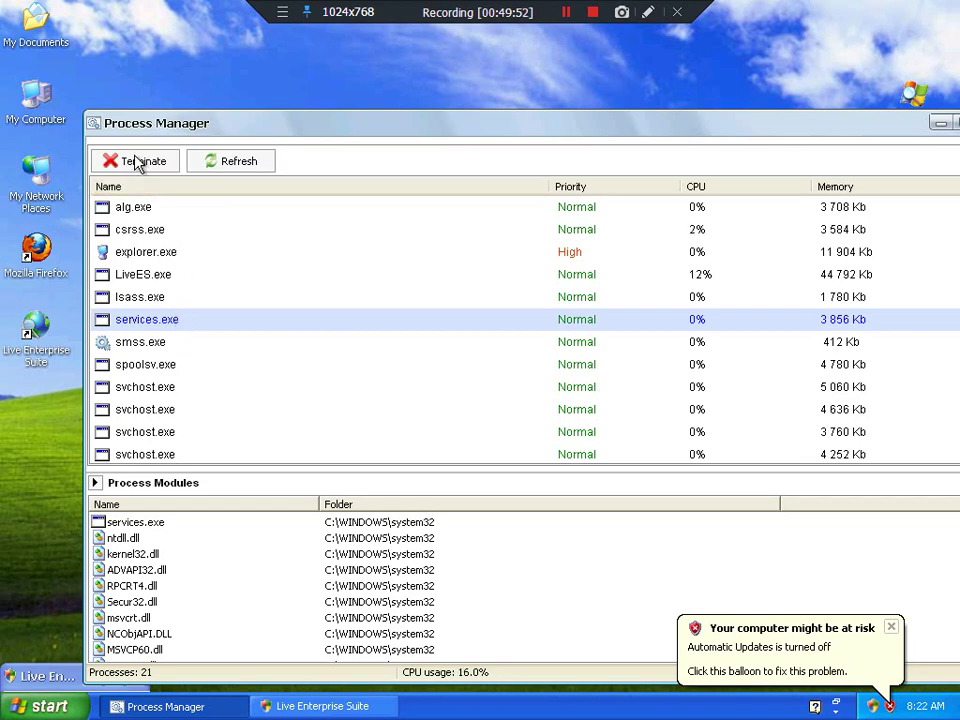
Step: View services.exe's information, then terminate services.exe from its context menu
right_click(166, 320)
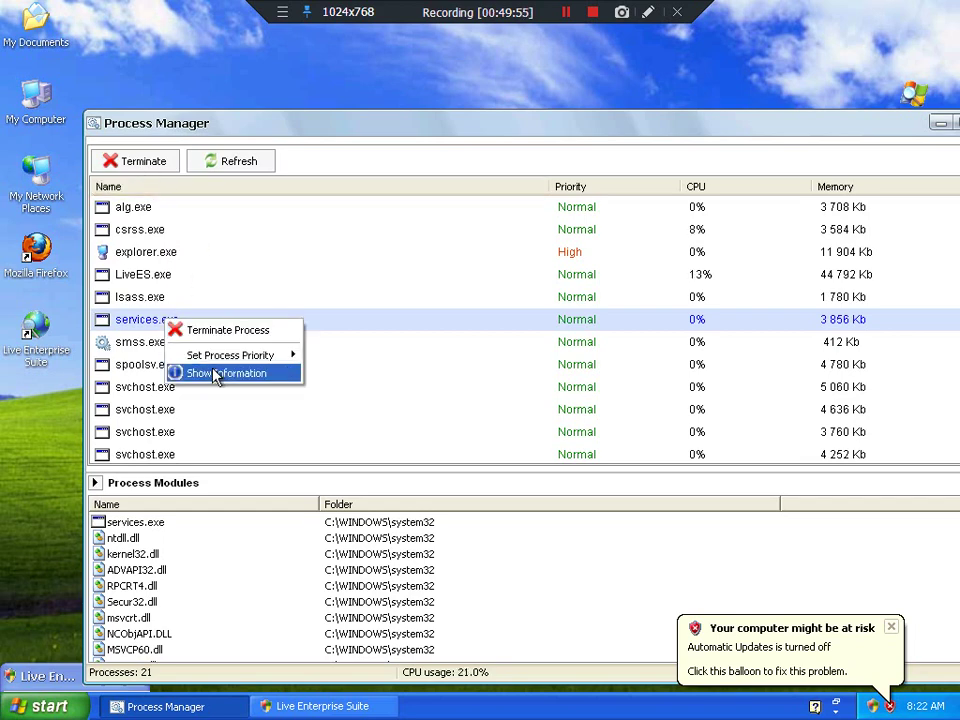
left_click(216, 374)
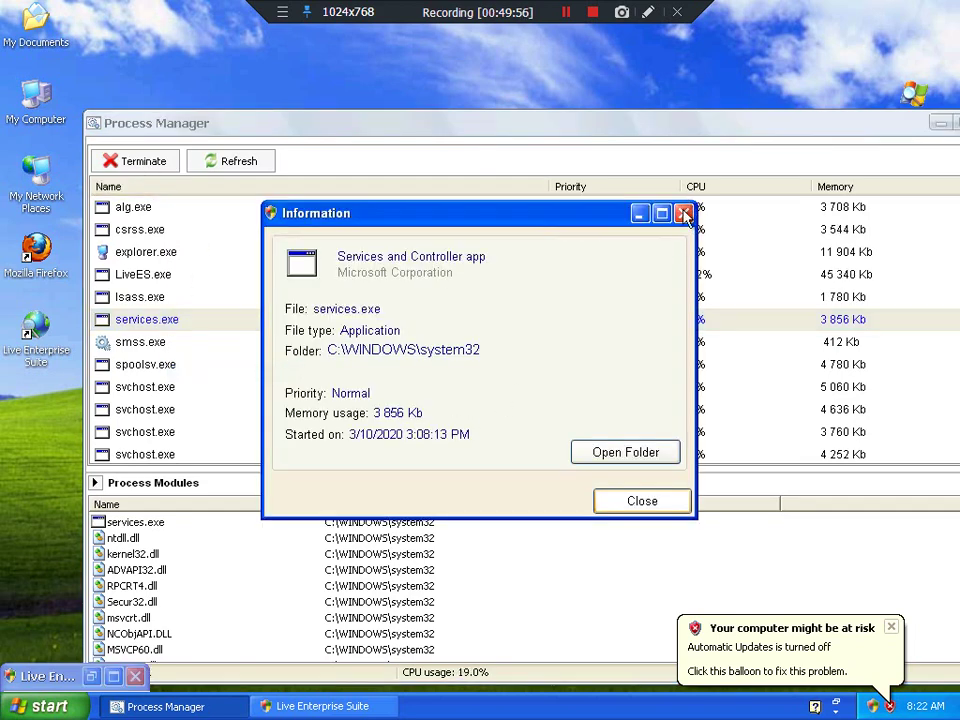
left_click(684, 214)
right_click(164, 322)
left_click(196, 331)
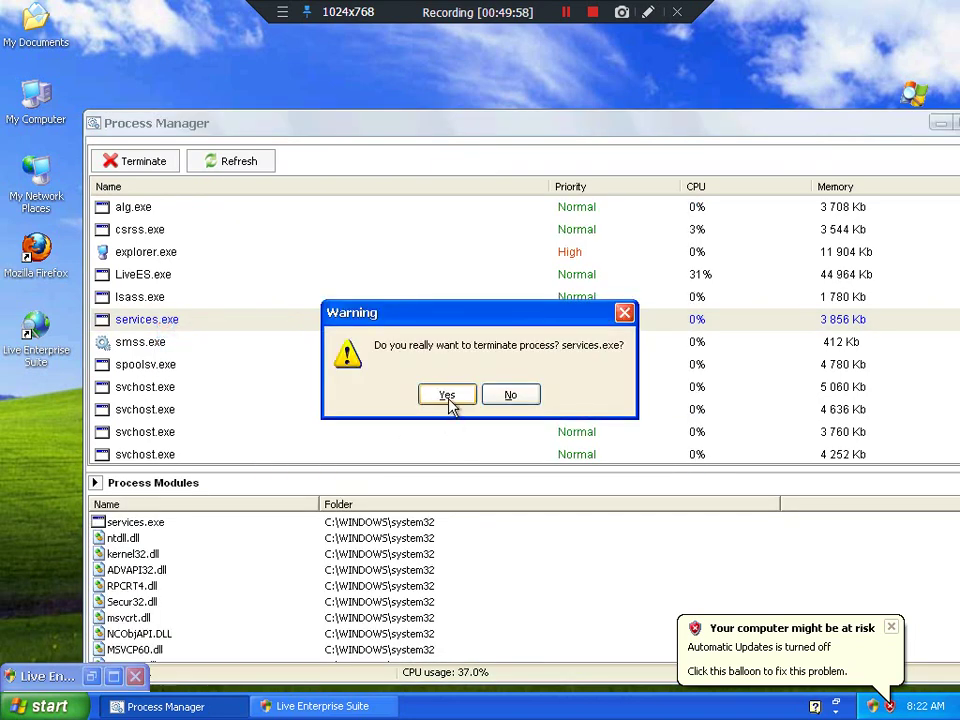
left_click(447, 396)
Step: Terminate smss.exe, moving the shutdown notice aside before confirming Yes
left_click(229, 405)
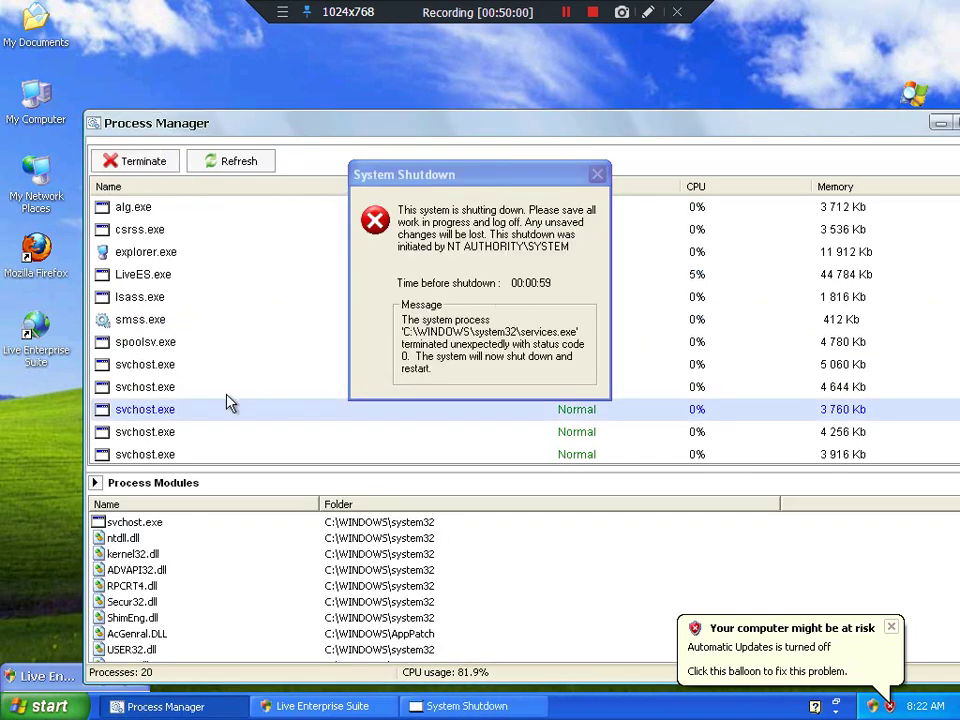
left_click(214, 395)
scroll(213, 355, "down", 3)
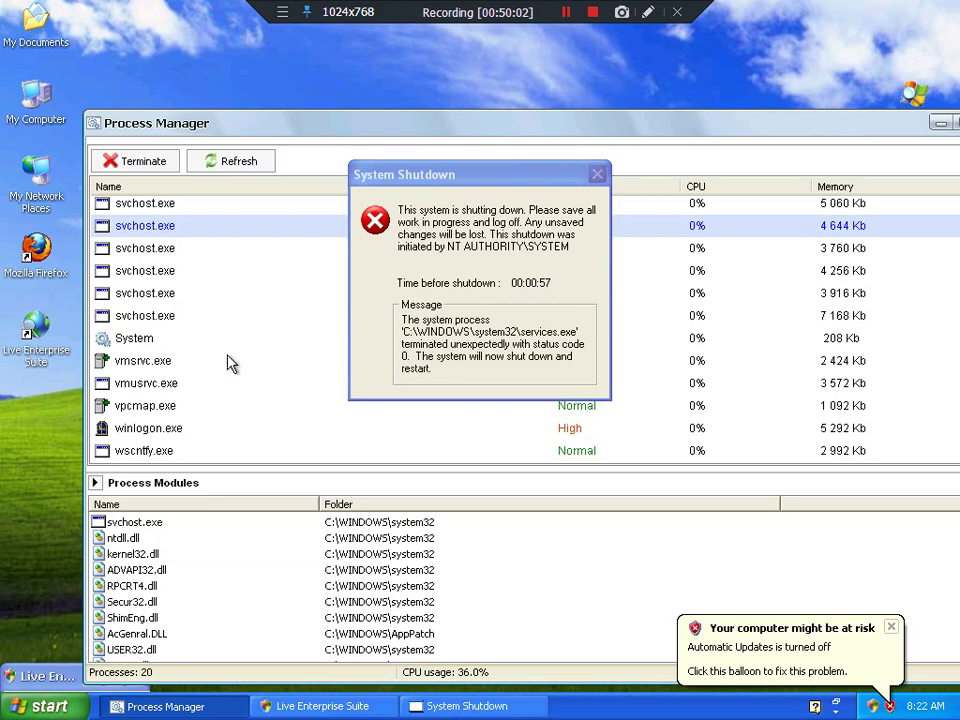
left_click(245, 362)
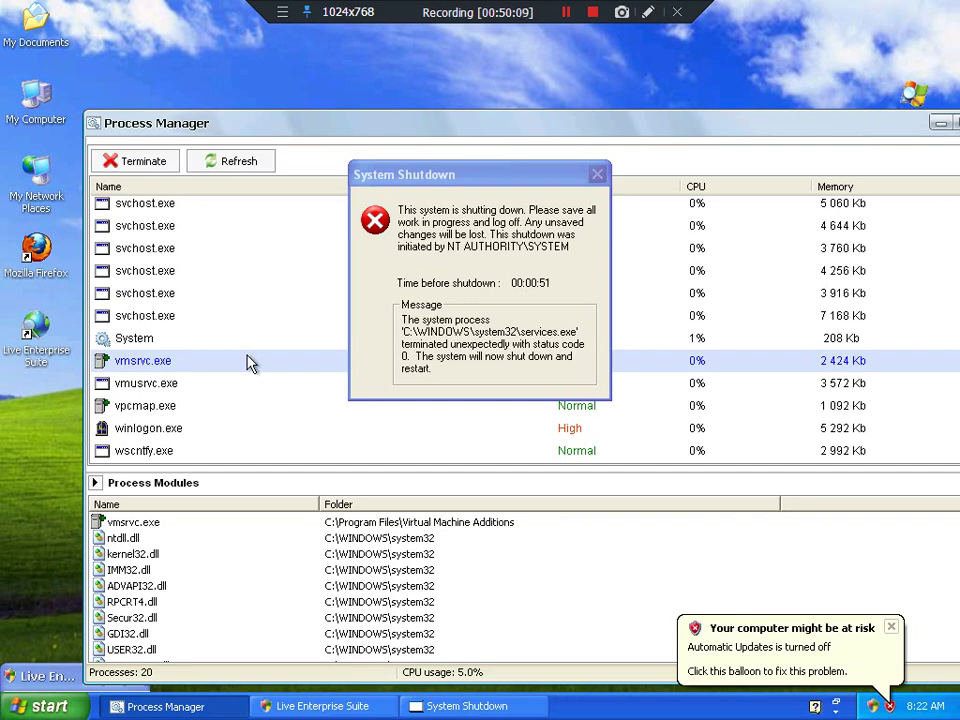
key("Up")
left_click(160, 428)
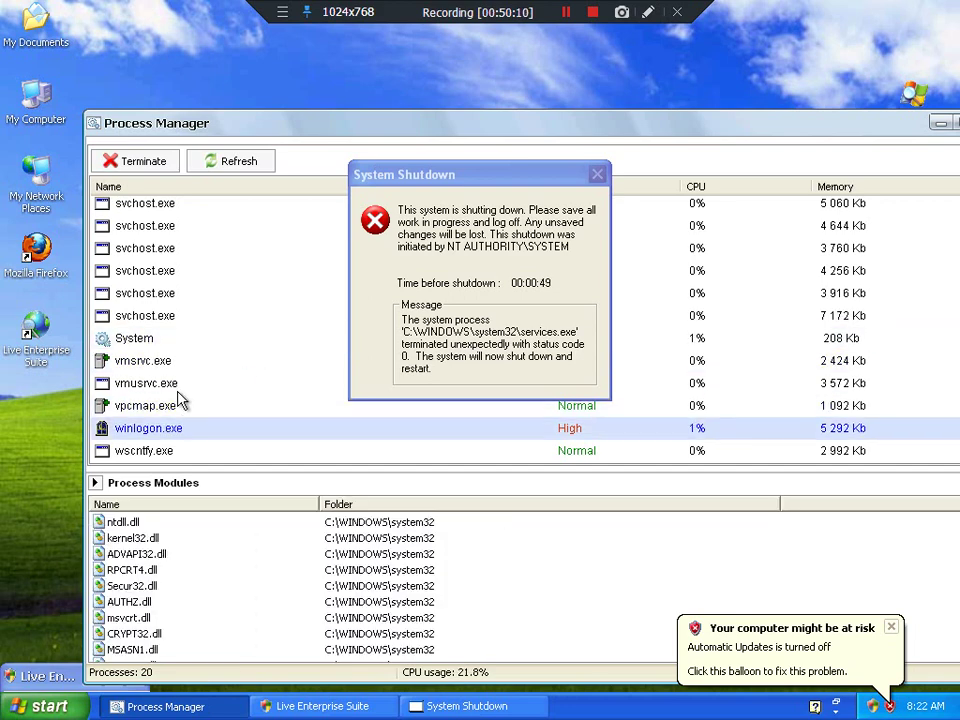
scroll(185, 390, "up", 3)
left_click(160, 409)
left_click(157, 320)
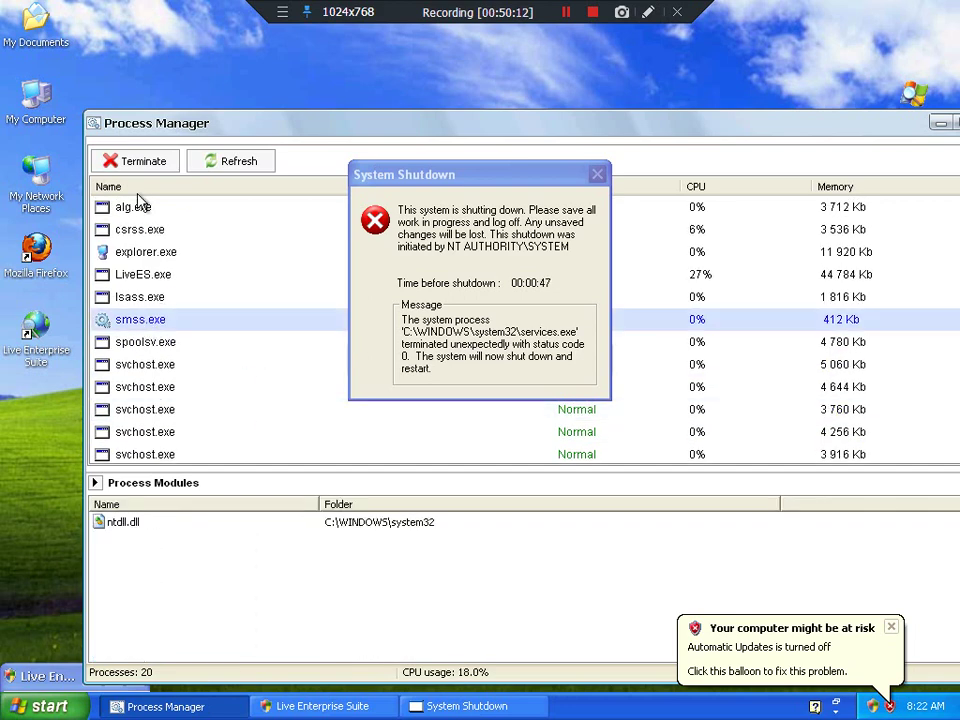
left_click(135, 161)
left_click_drag(397, 178, 682, 92)
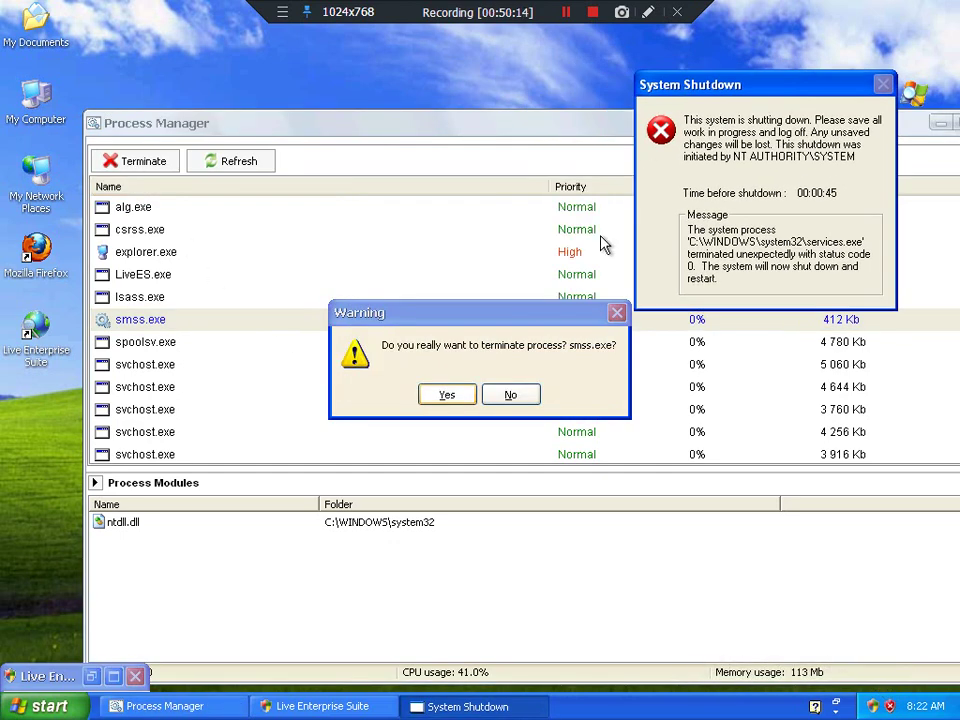
left_click(446, 394)
Step: Terminate winlogon.exe and confirm with Yes
left_click(201, 283)
scroll(190, 350, "down", 3)
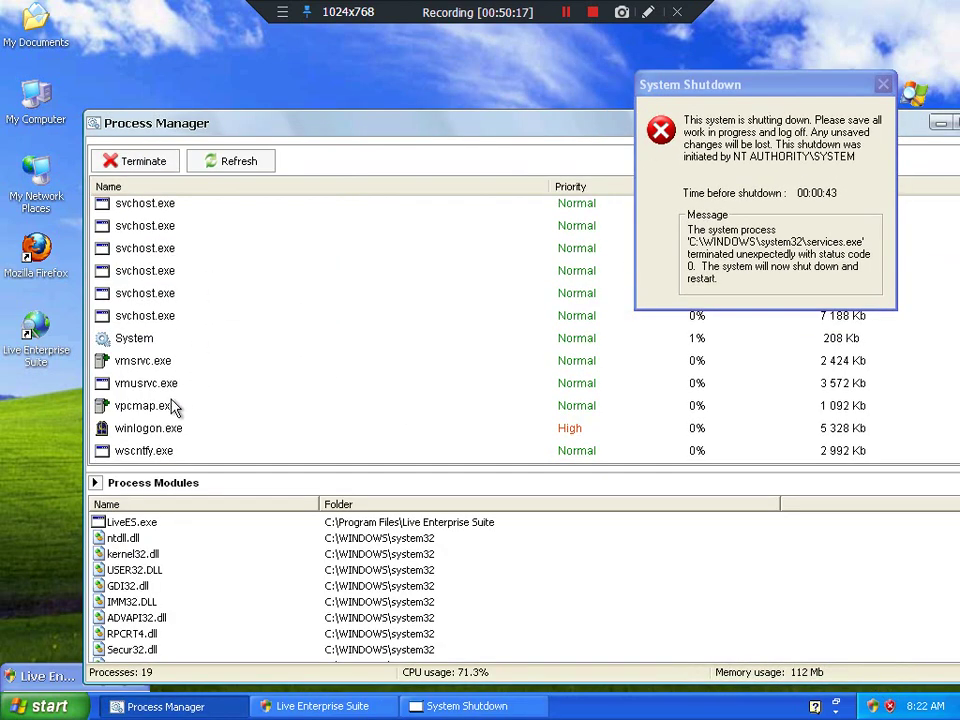
left_click(155, 432)
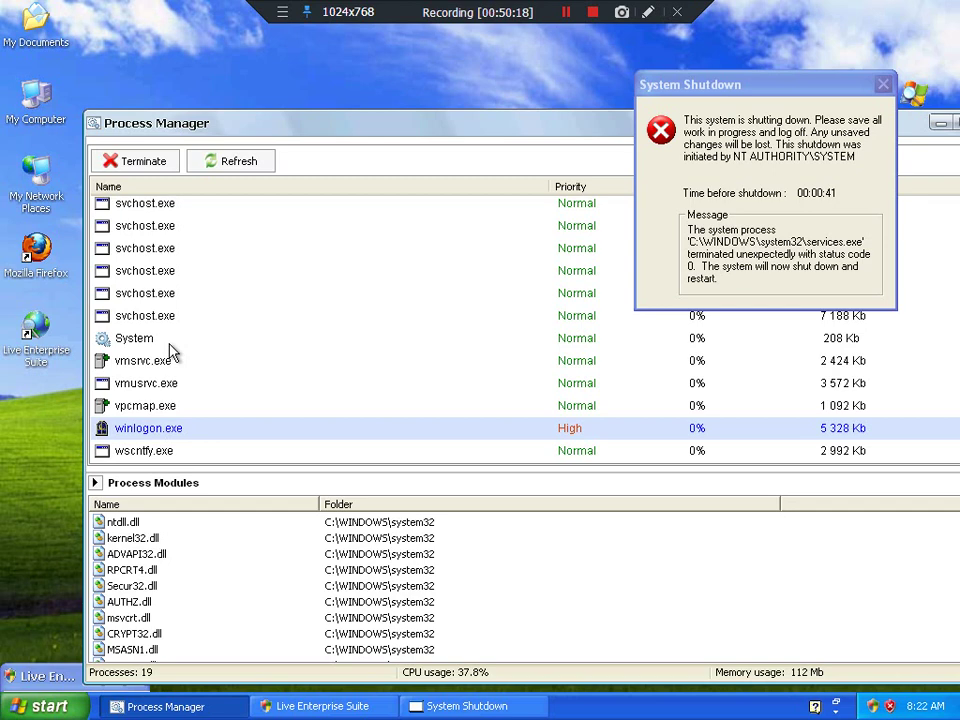
left_click(148, 163)
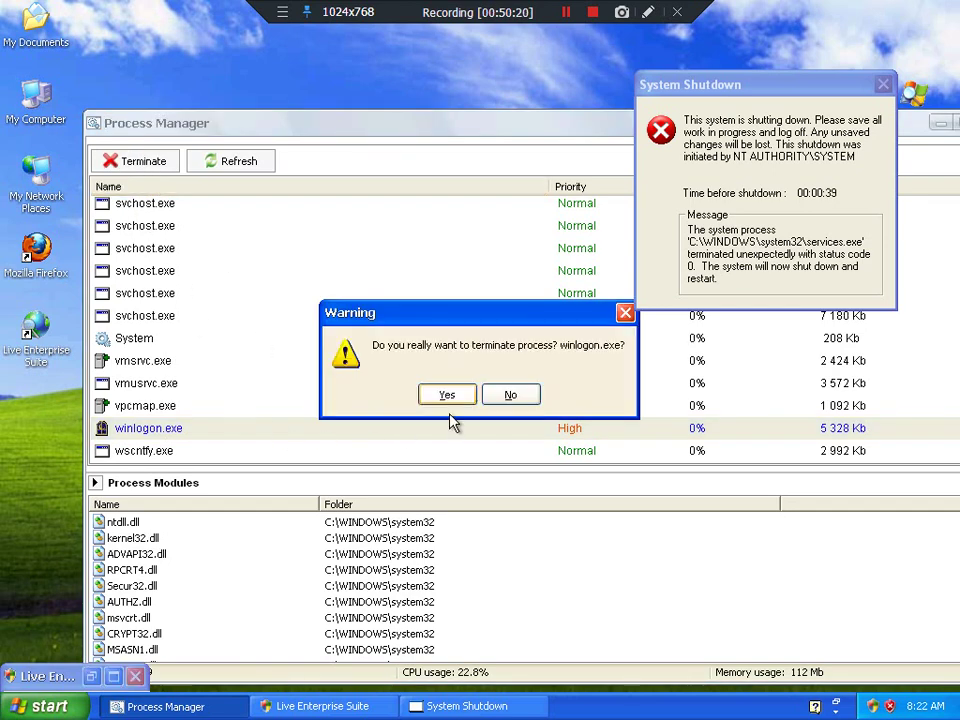
left_click(446, 394)
left_click(566, 12)
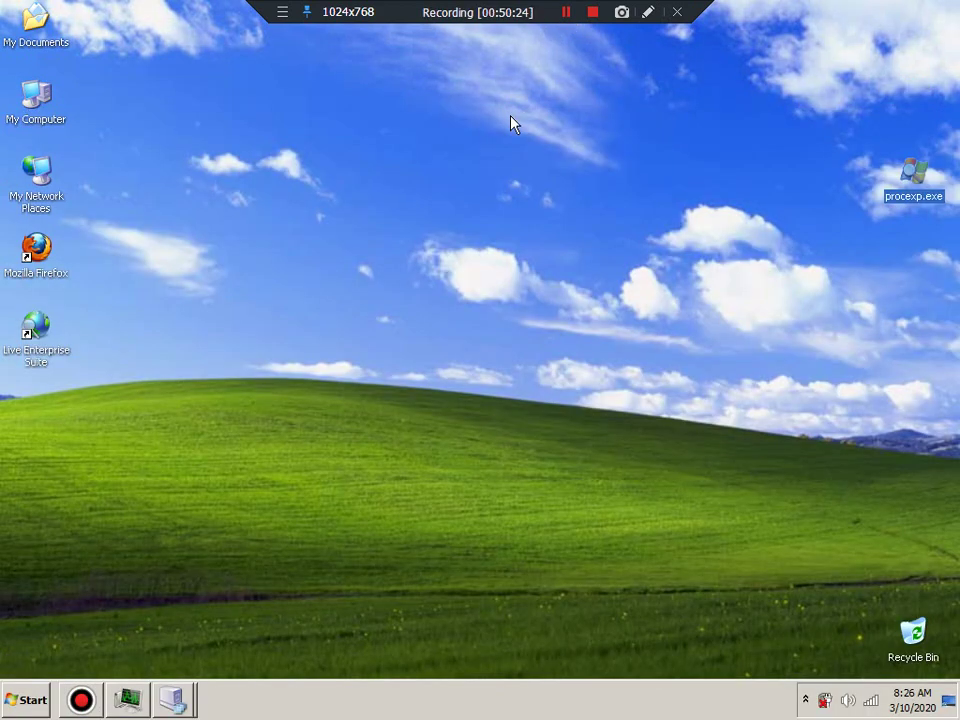
Step: Reopen Live Enterprise Suite from the tray, quit it, and move the error message aside
left_click(449, 215)
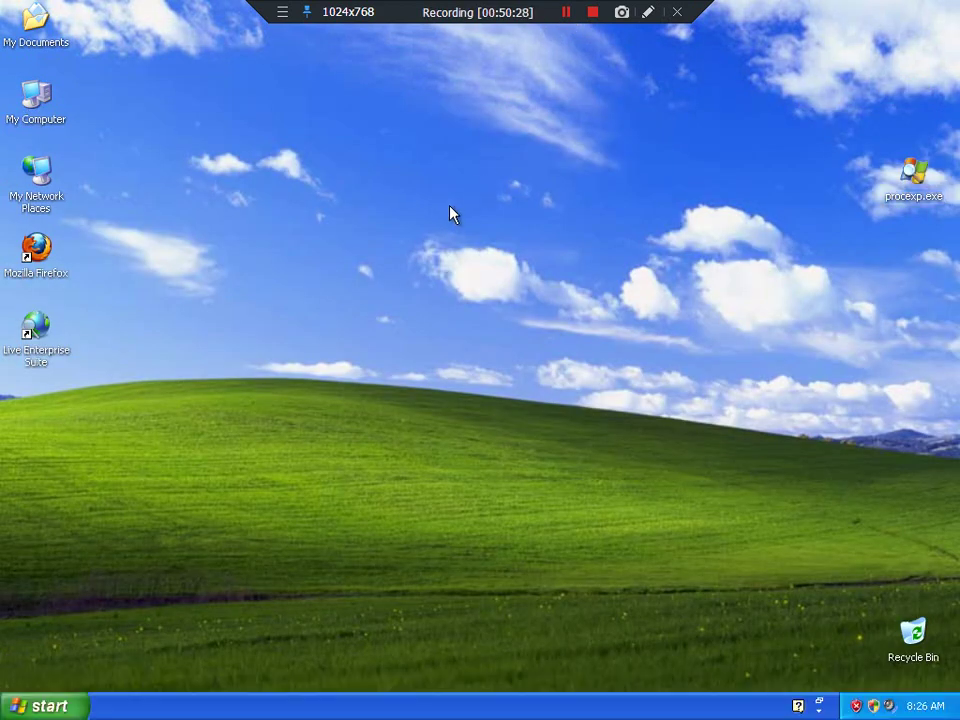
double_click(874, 706)
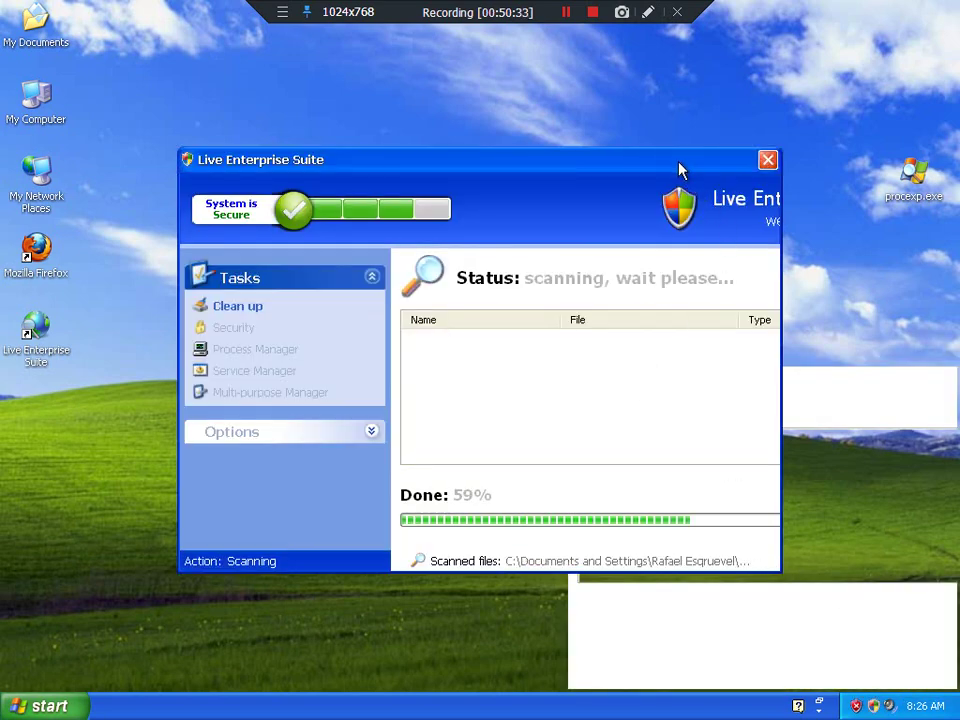
left_click(767, 161)
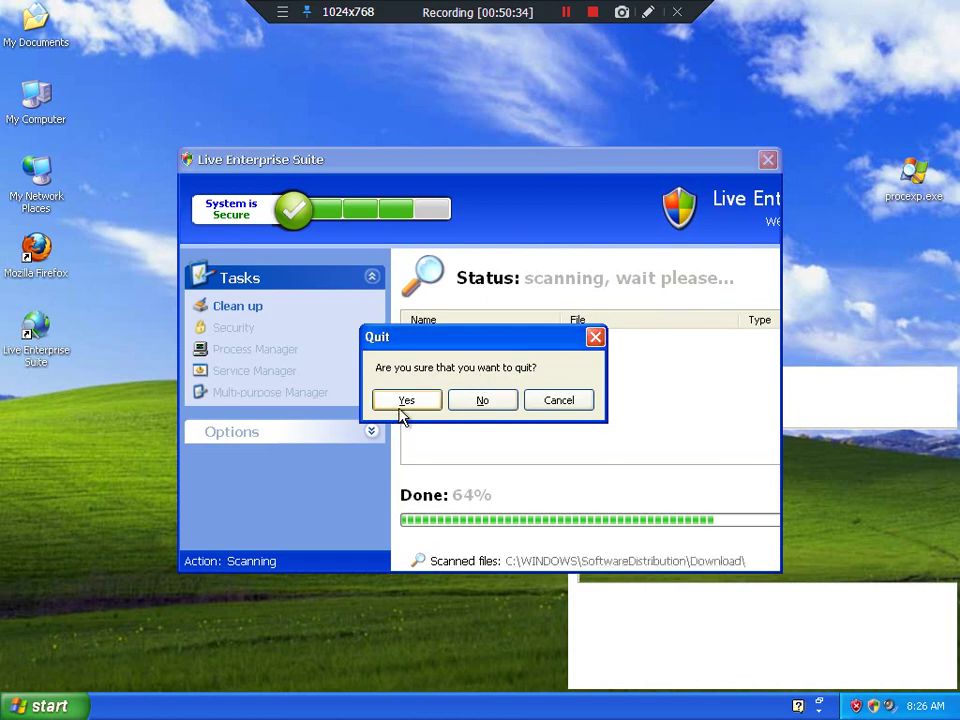
left_click(402, 405)
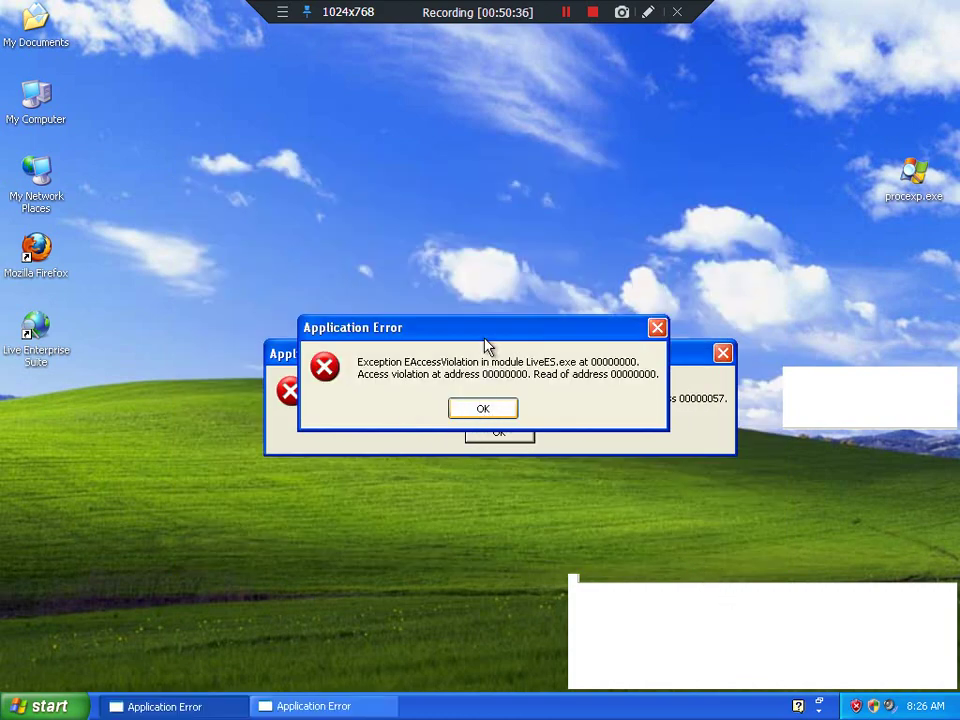
left_click_drag(468, 331, 494, 184)
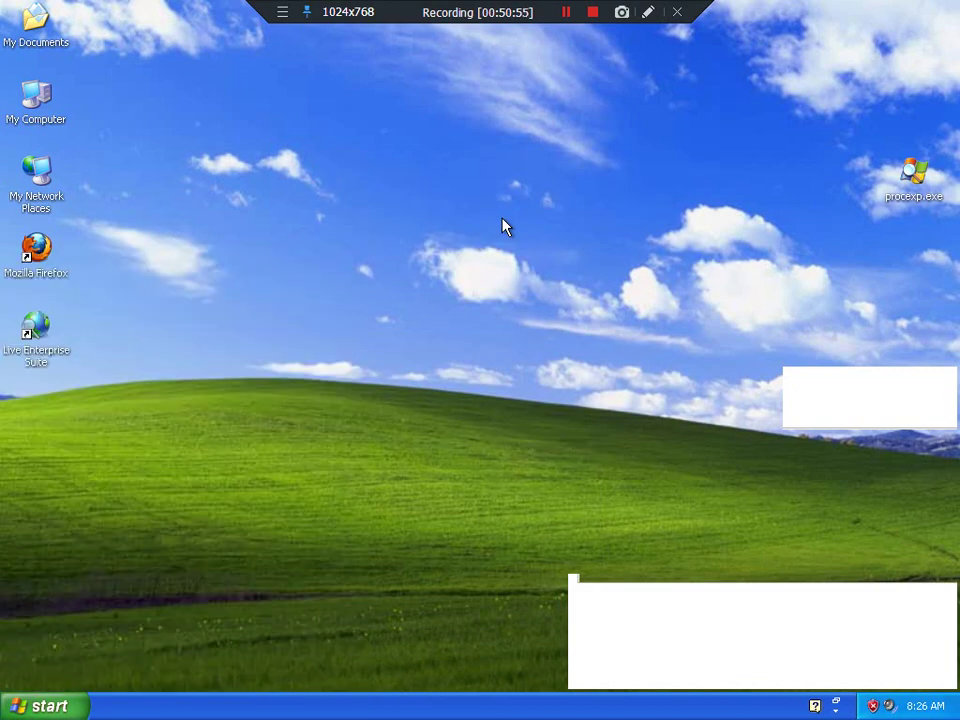
Step: Refresh the desktop twice from its context menu to redraw icons and the Recycle Bin
right_click(505, 228)
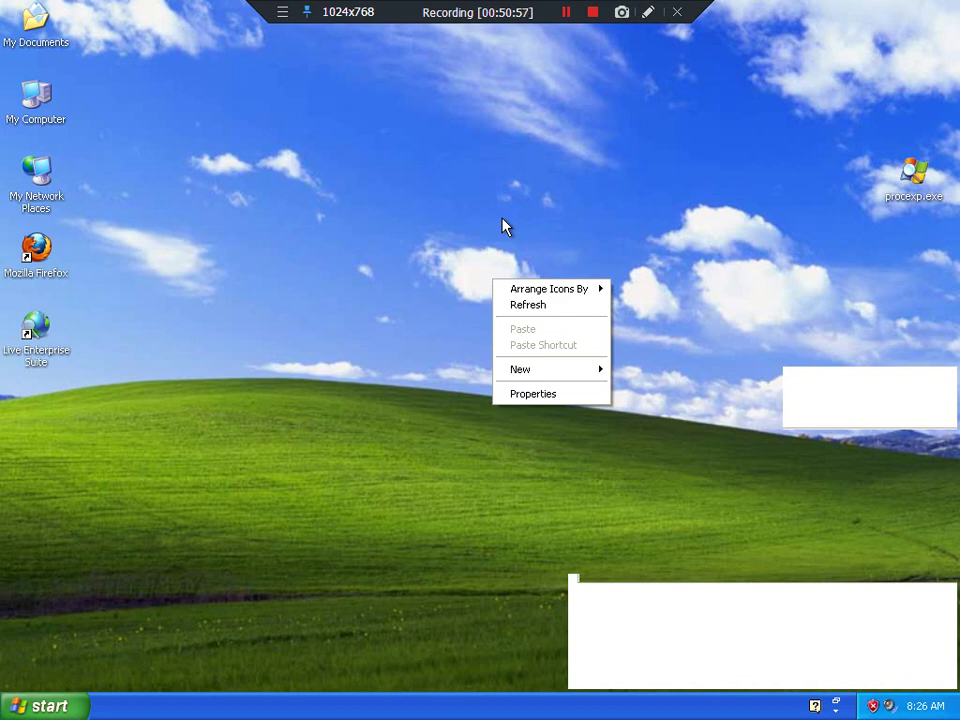
left_click(580, 306)
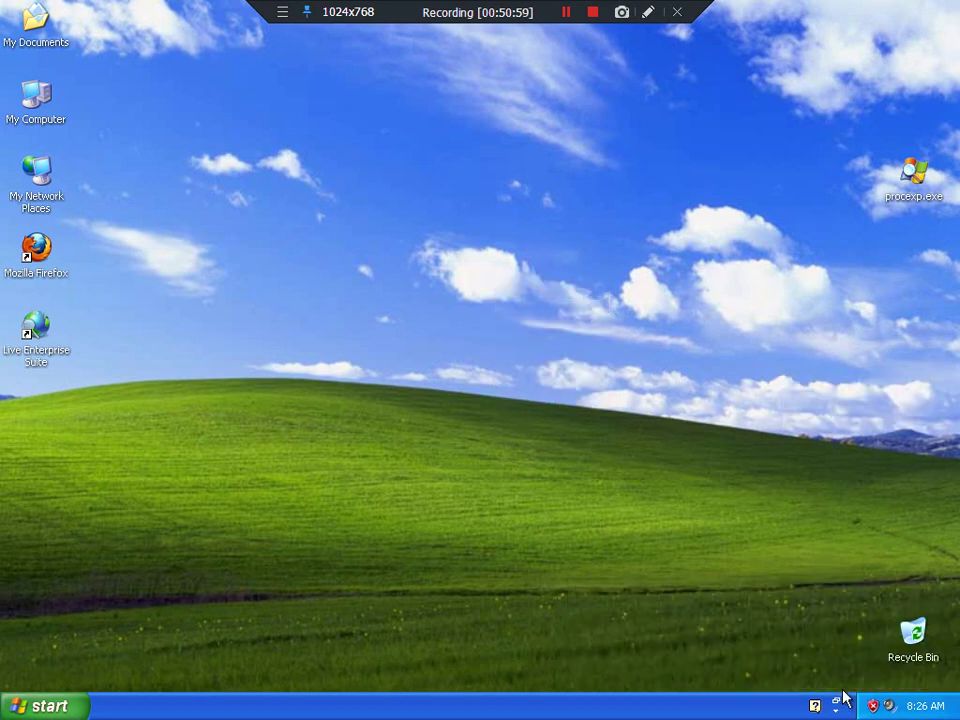
right_click(517, 578)
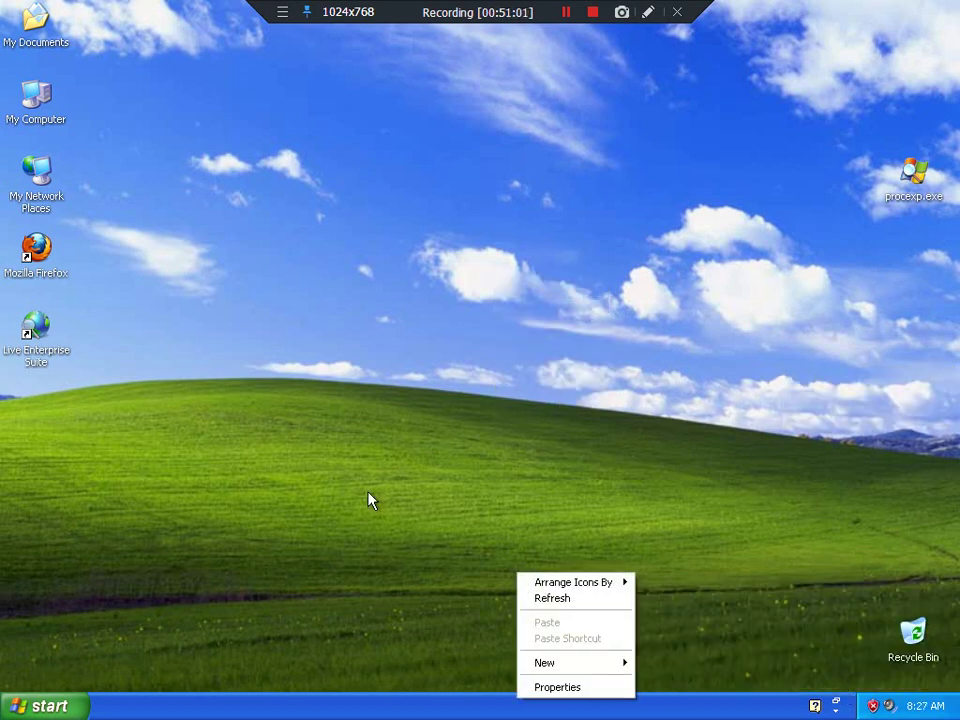
right_click(289, 187)
right_click(201, 153)
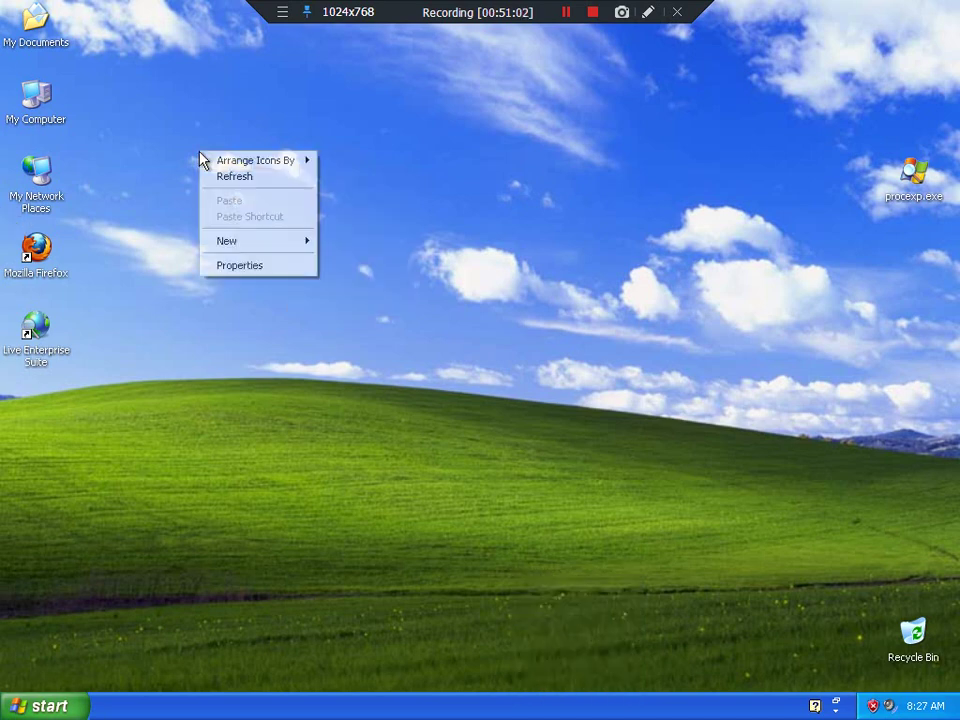
right_click(66, 338)
right_click(175, 190)
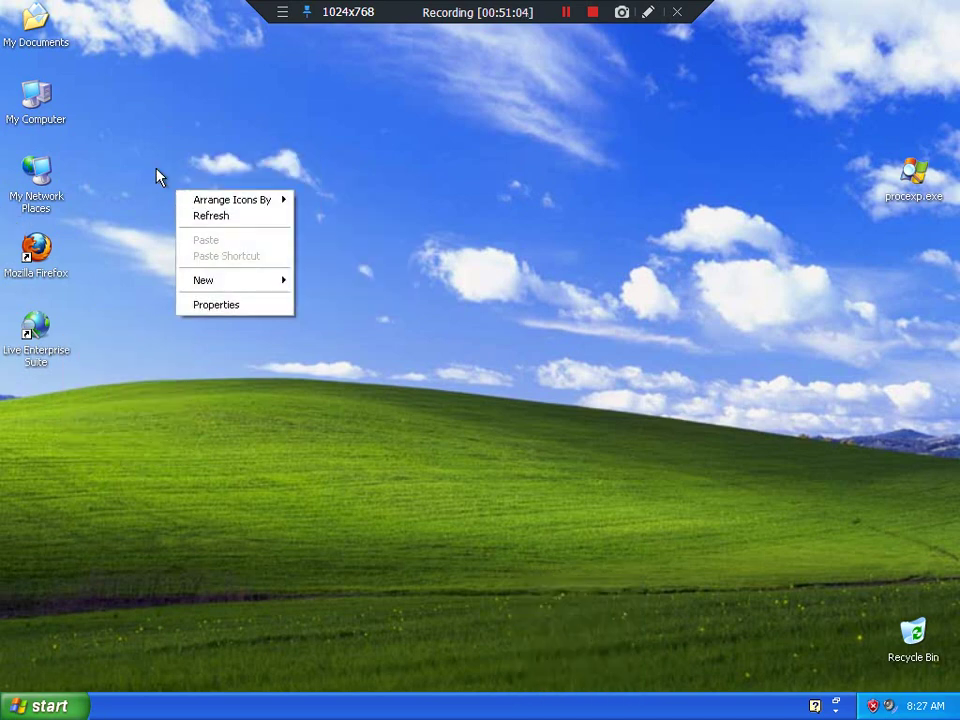
right_click(126, 96)
left_click(160, 122)
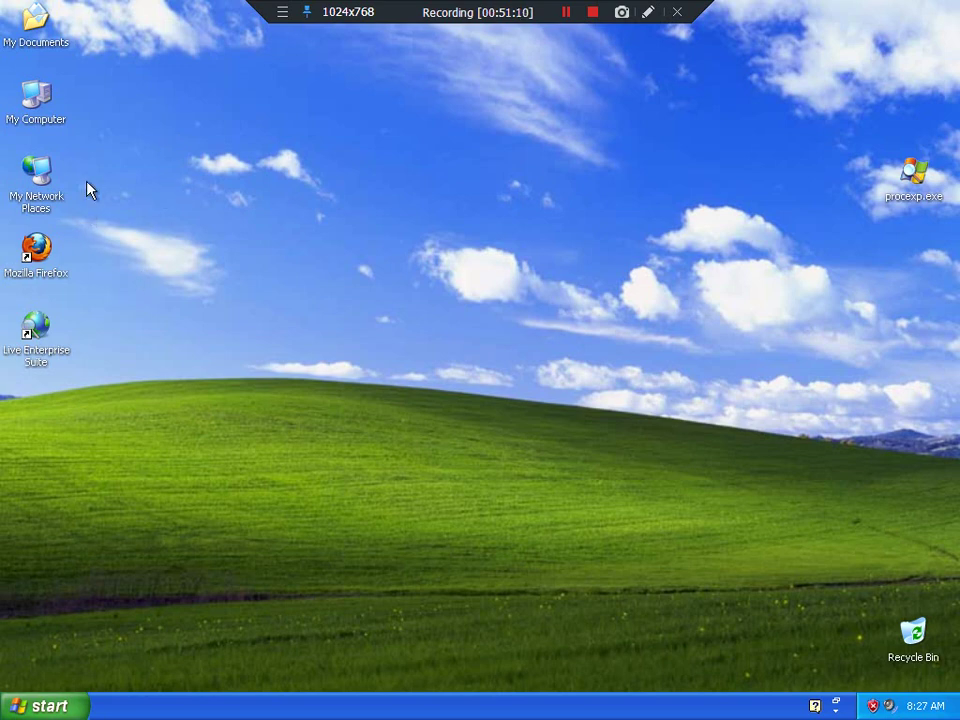
Step: Run Uninstall Live Enterprise Suite from All Programs and acknowledge the Guard Service error
left_click(45, 706)
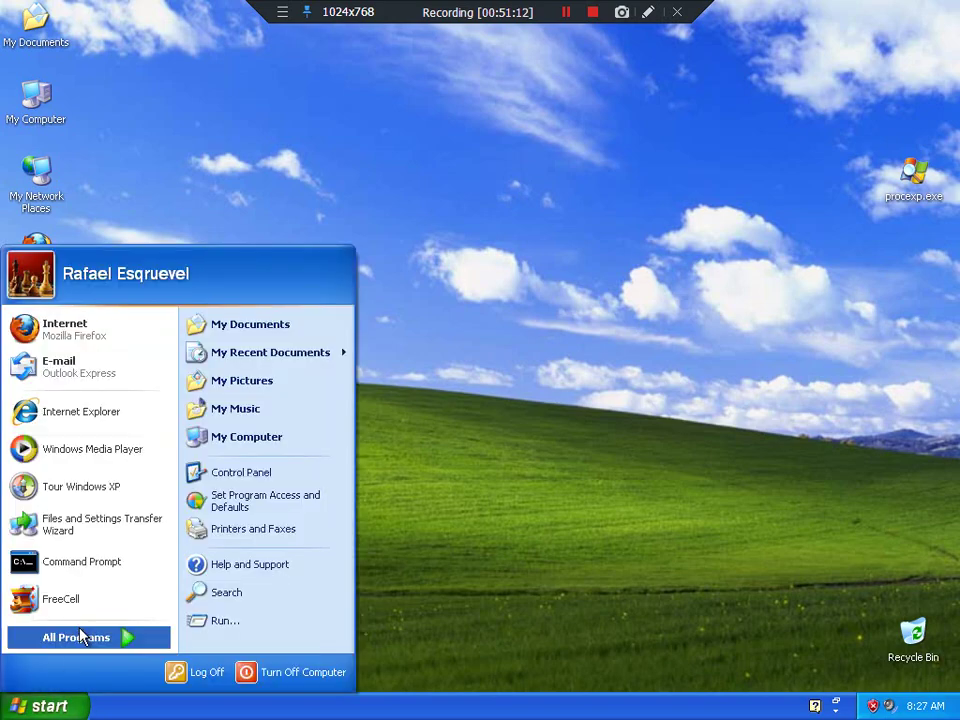
left_click(78, 637)
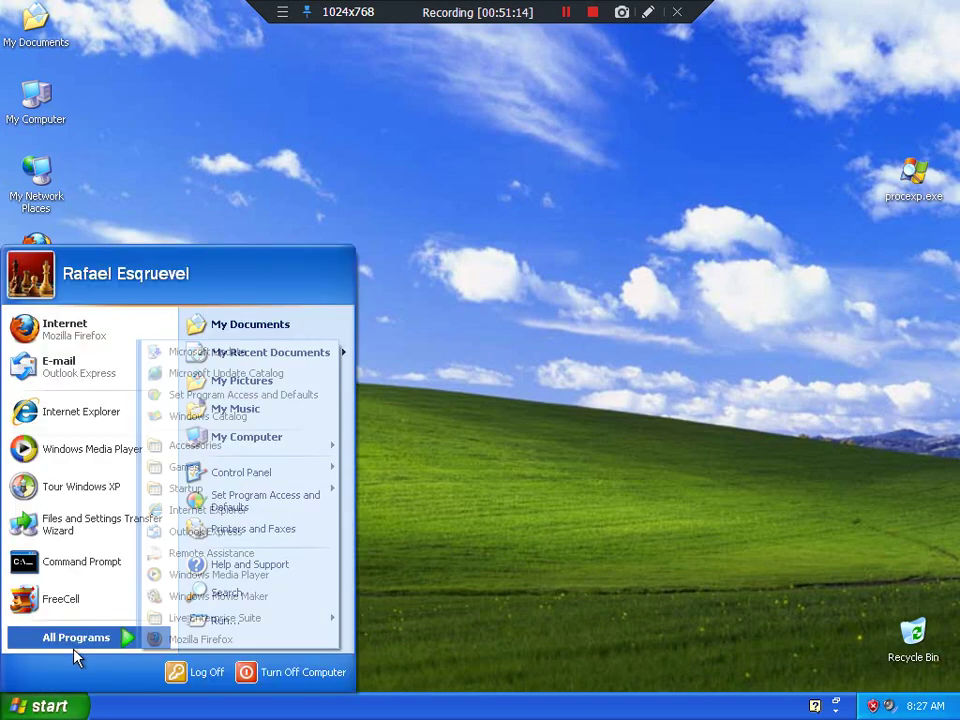
mouse_move(212, 618)
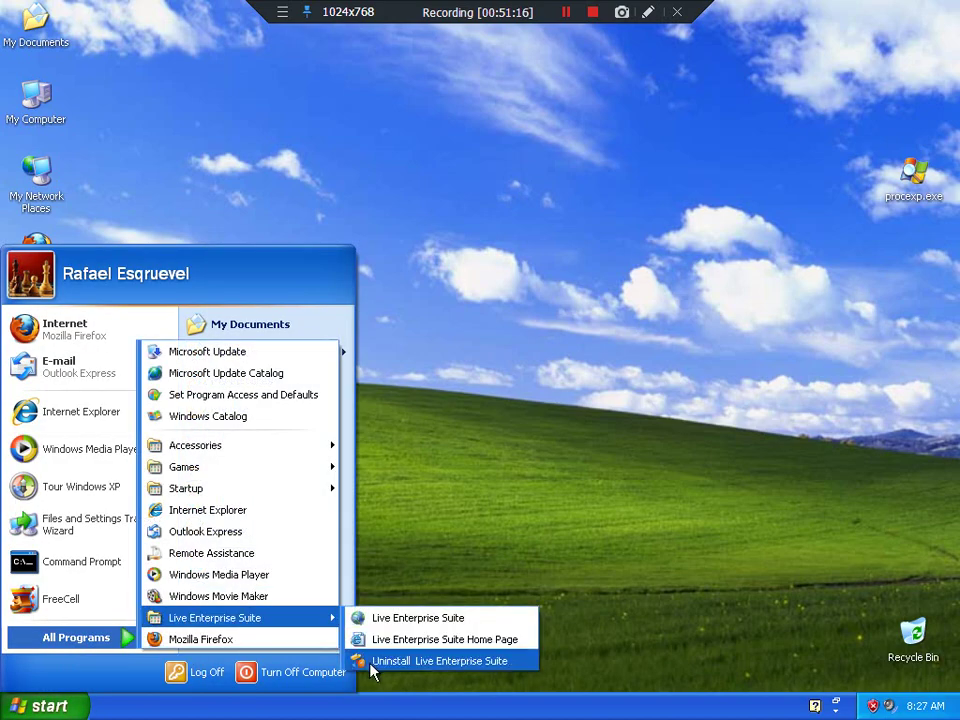
left_click(370, 664)
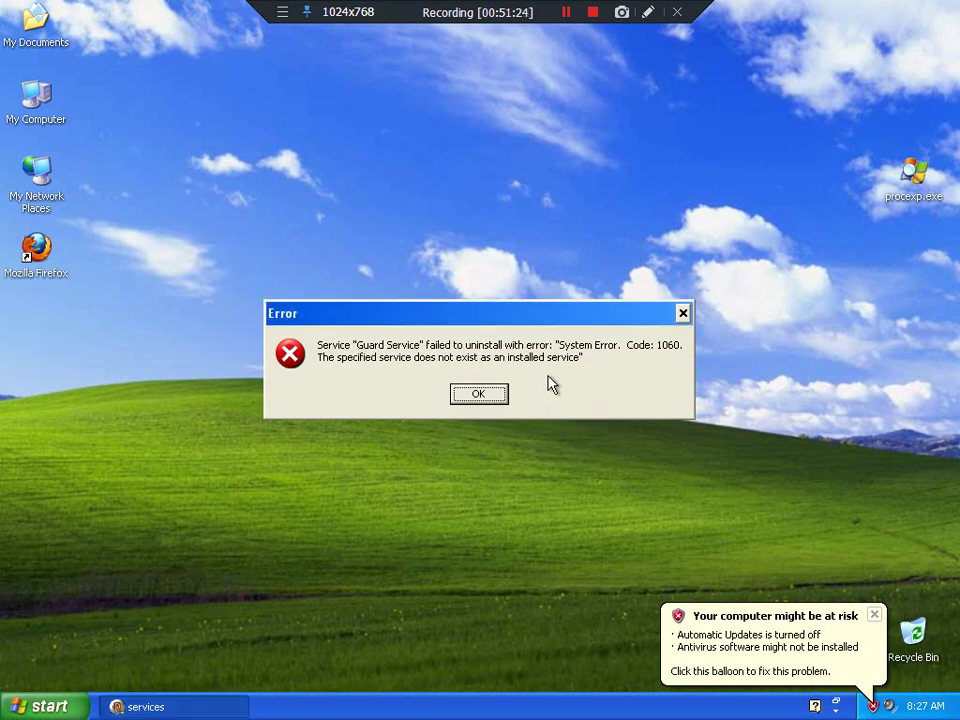
left_click(479, 395)
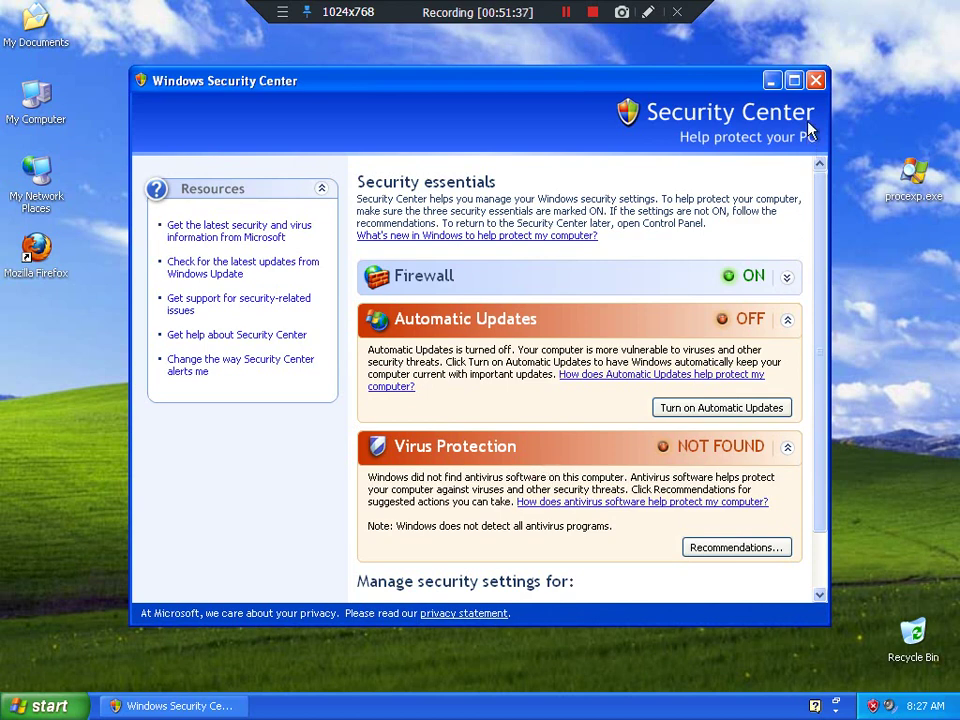
Step: Close Security Center and run %appdata% from the Run dialog history
left_click(816, 80)
key("super")
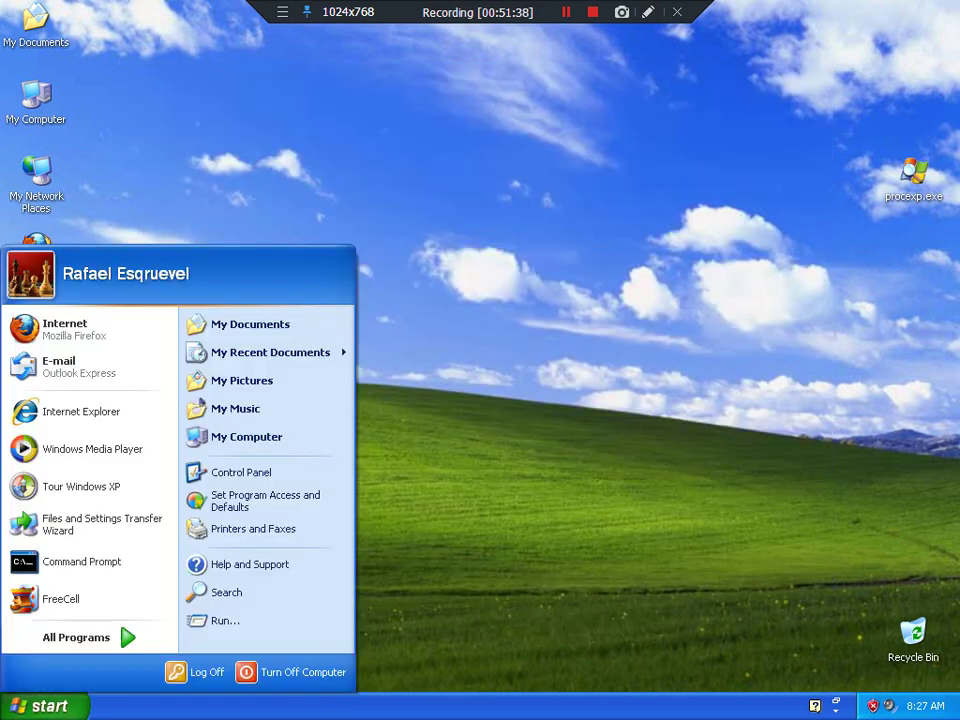
left_click(223, 622)
left_click(305, 611)
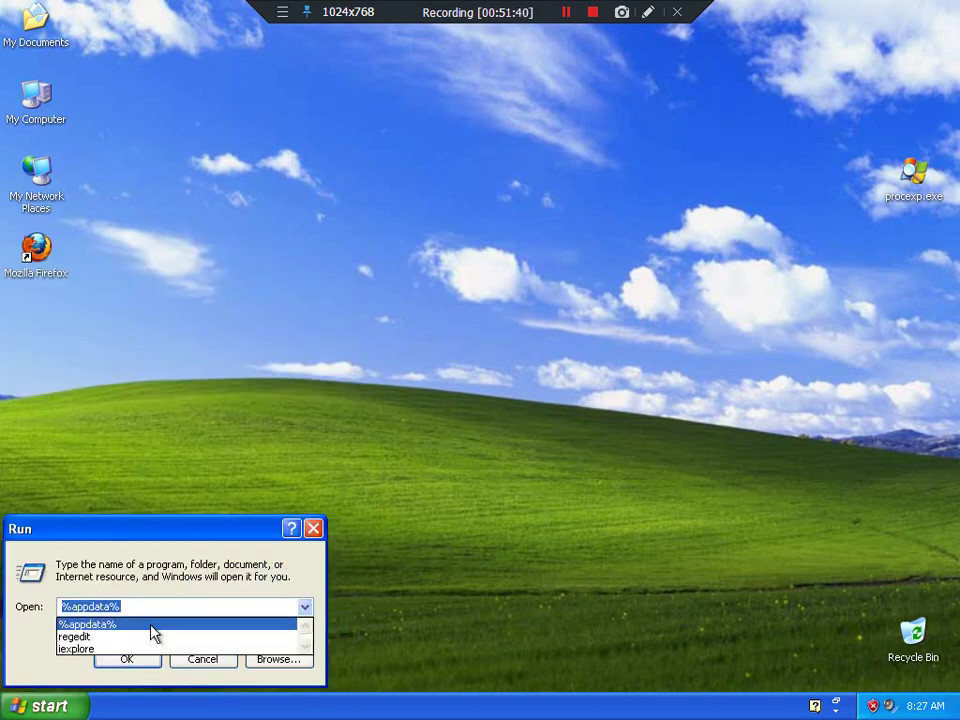
left_click(152, 626)
left_click(128, 658)
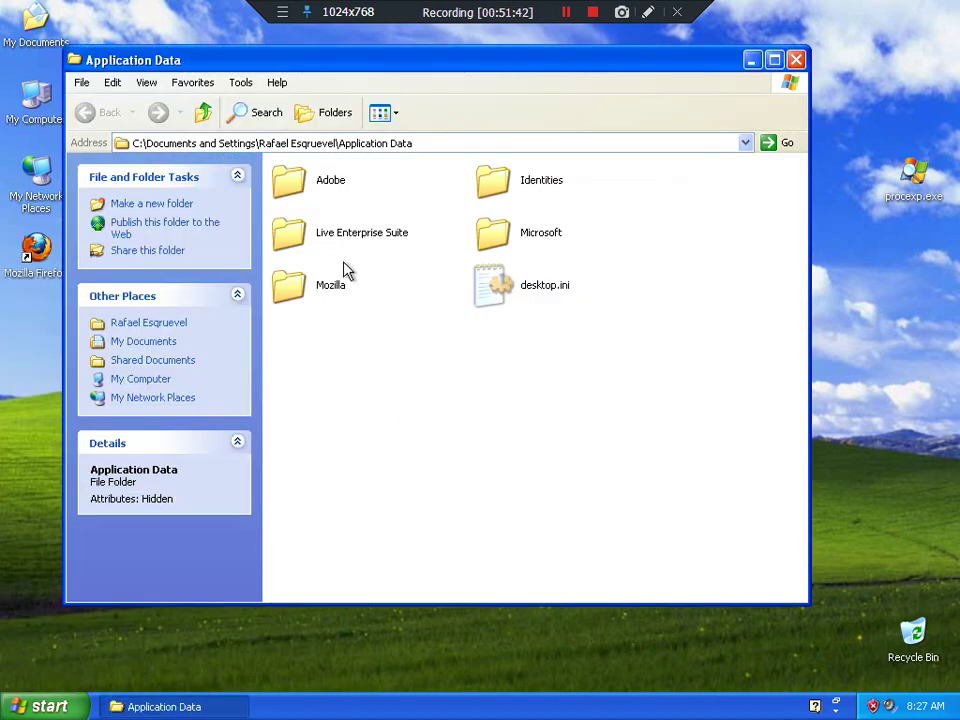
Step: Read cfg.cfg from Live Enterprise Suite\security in Notepad, close both windows, and reopen Run
double_click(334, 246)
double_click(325, 192)
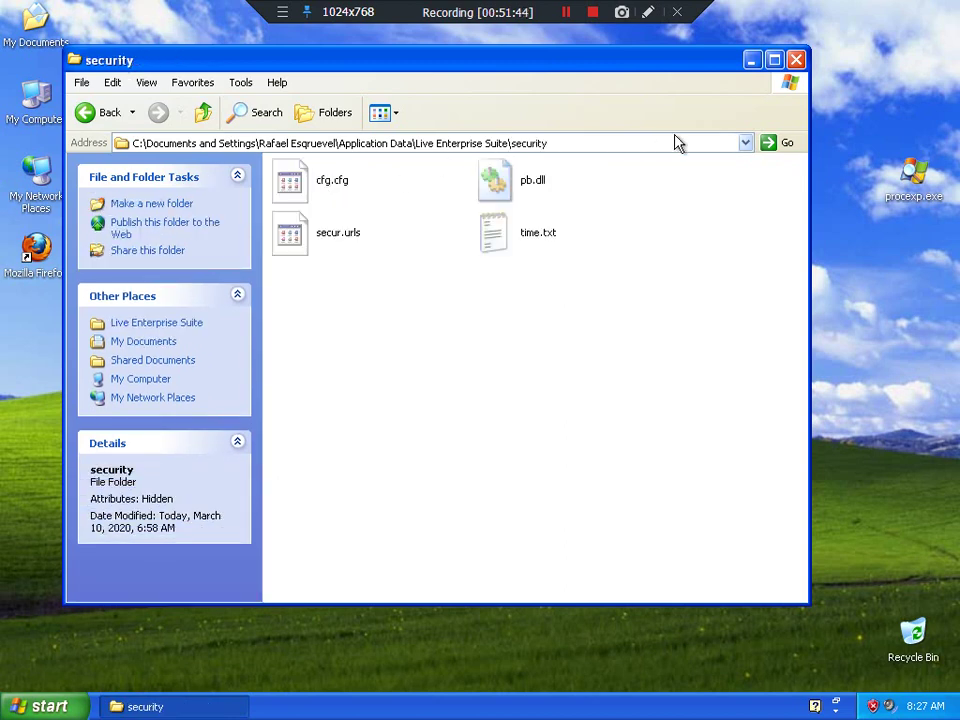
double_click(348, 189)
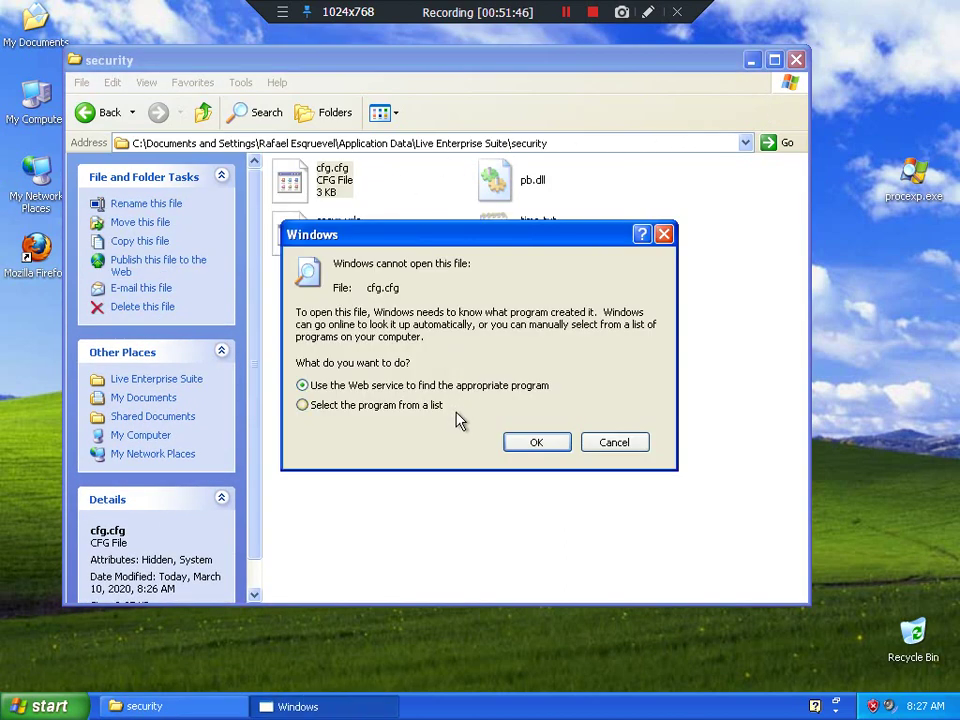
key("Down")
left_click(533, 445)
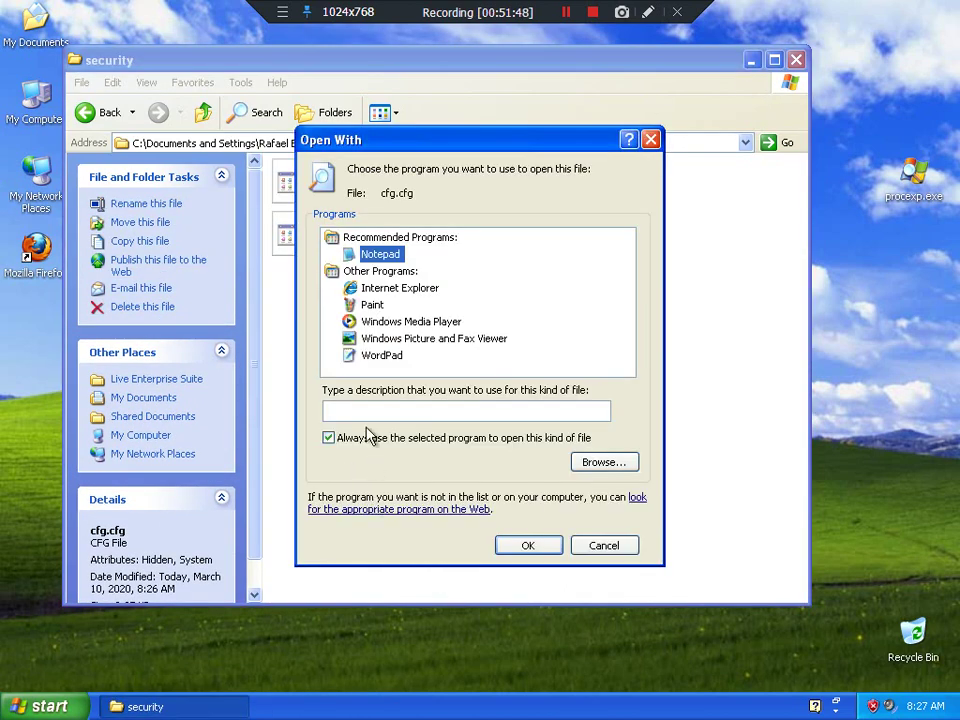
left_click(370, 437)
double_click(393, 256)
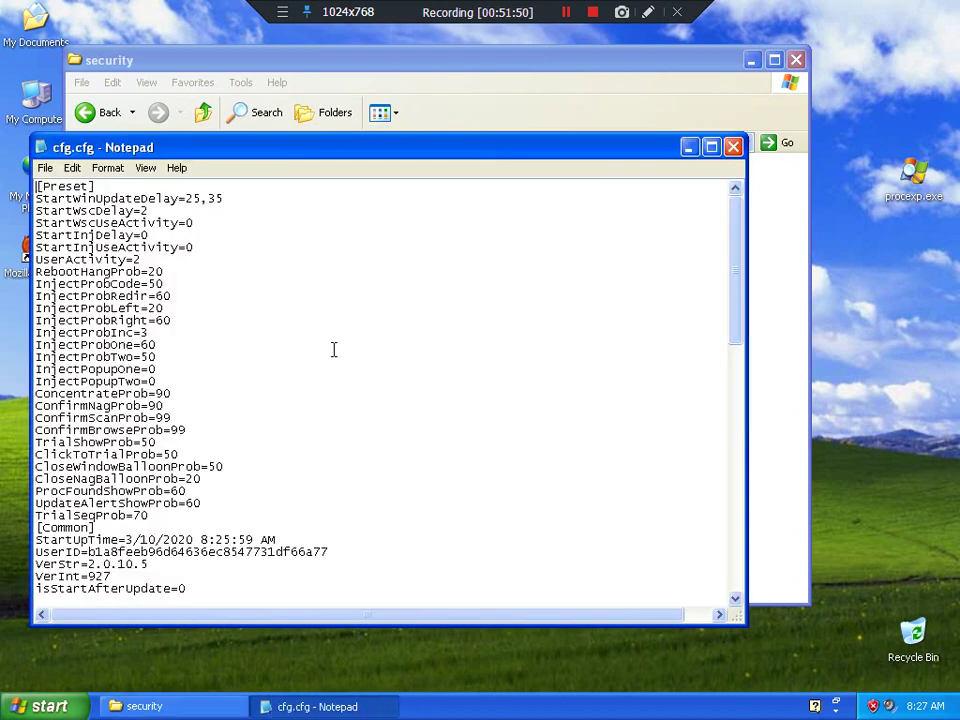
scroll(330, 365, "down", 9)
left_click(733, 147)
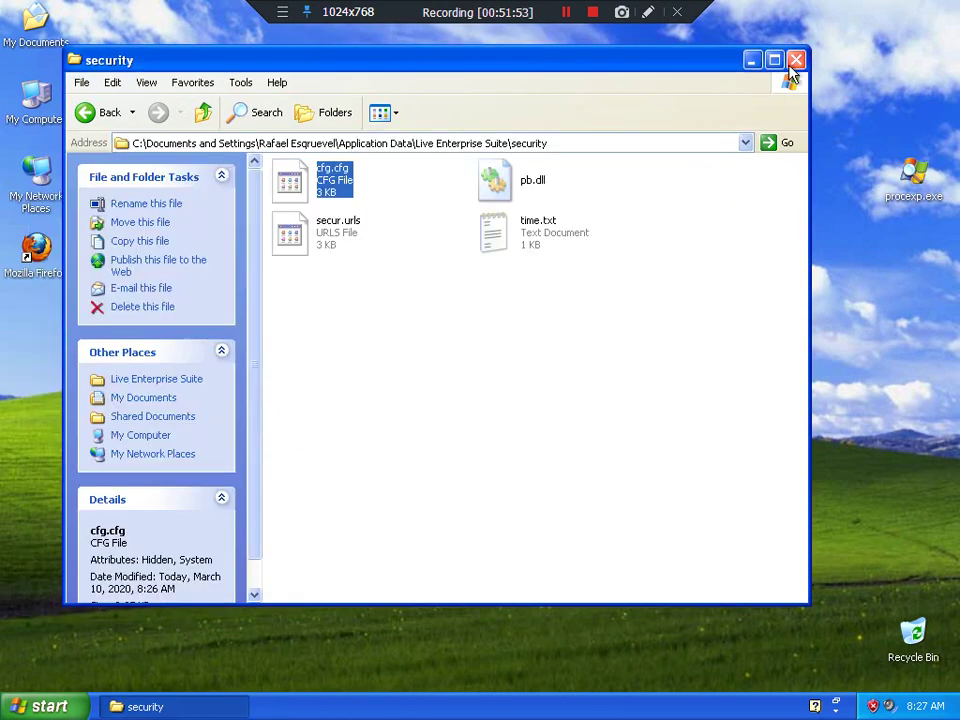
left_click(796, 60)
key("super+r")
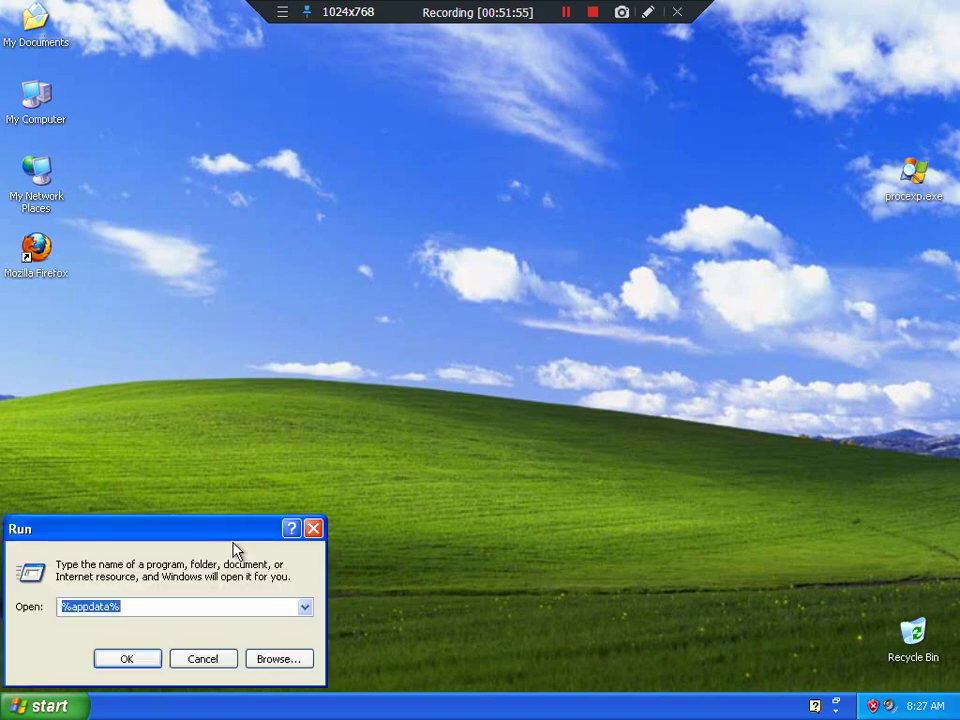
Step: Launch regedit, browse HKEY_CURRENT_USER\Software for leftovers, then close Registry Editor and the Start menu
left_click(303, 608)
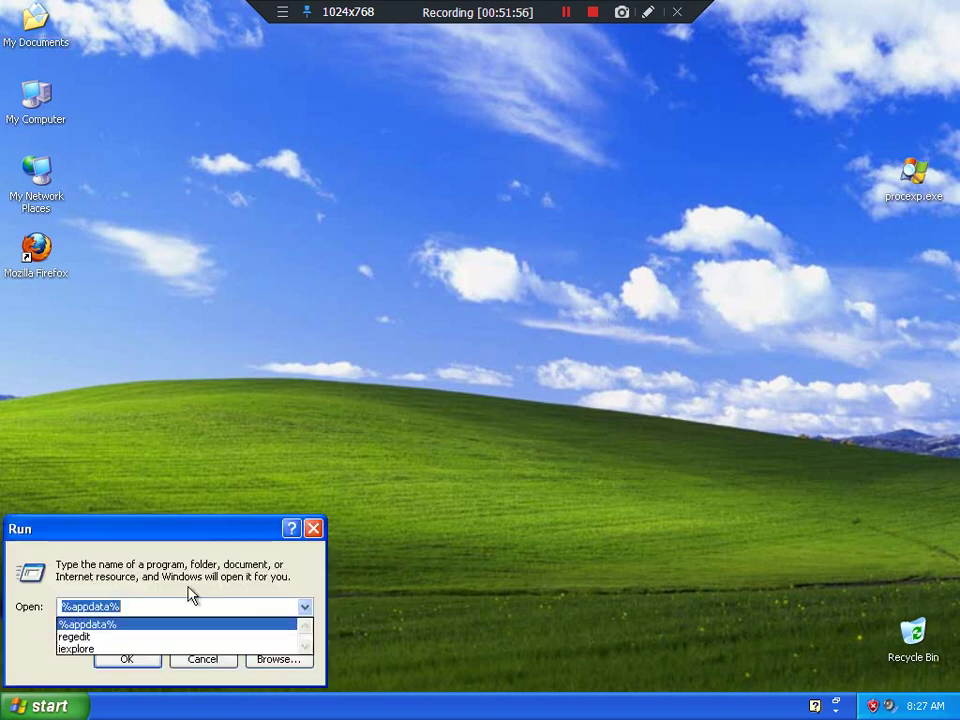
left_click(74, 636)
left_click(126, 659)
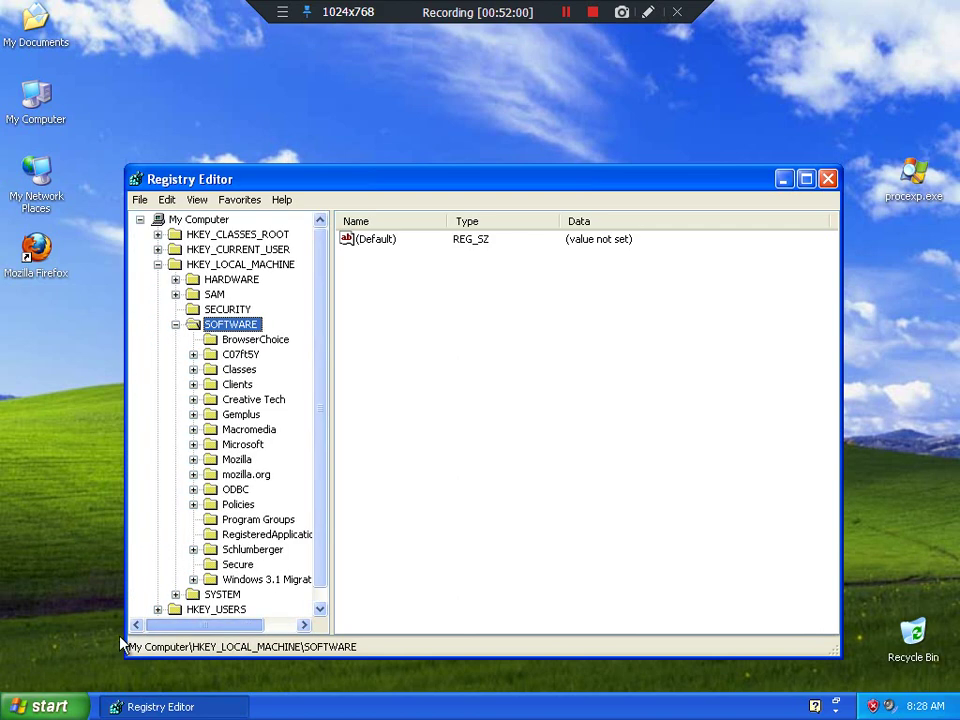
double_click(240, 249)
left_click(233, 386)
double_click(236, 389)
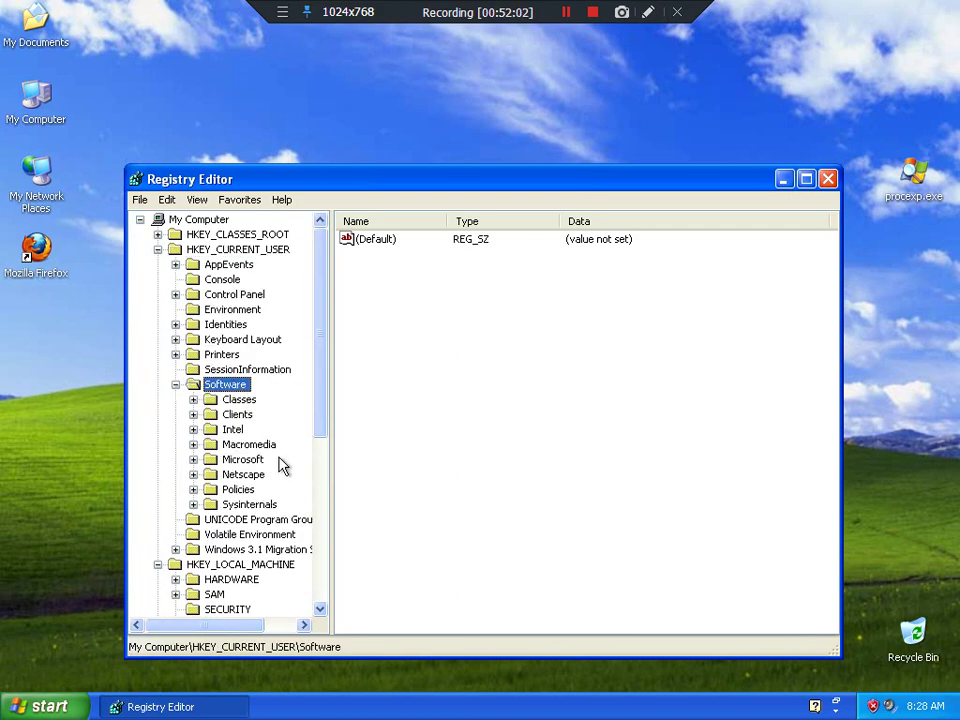
scroll(255, 450, "down", 7)
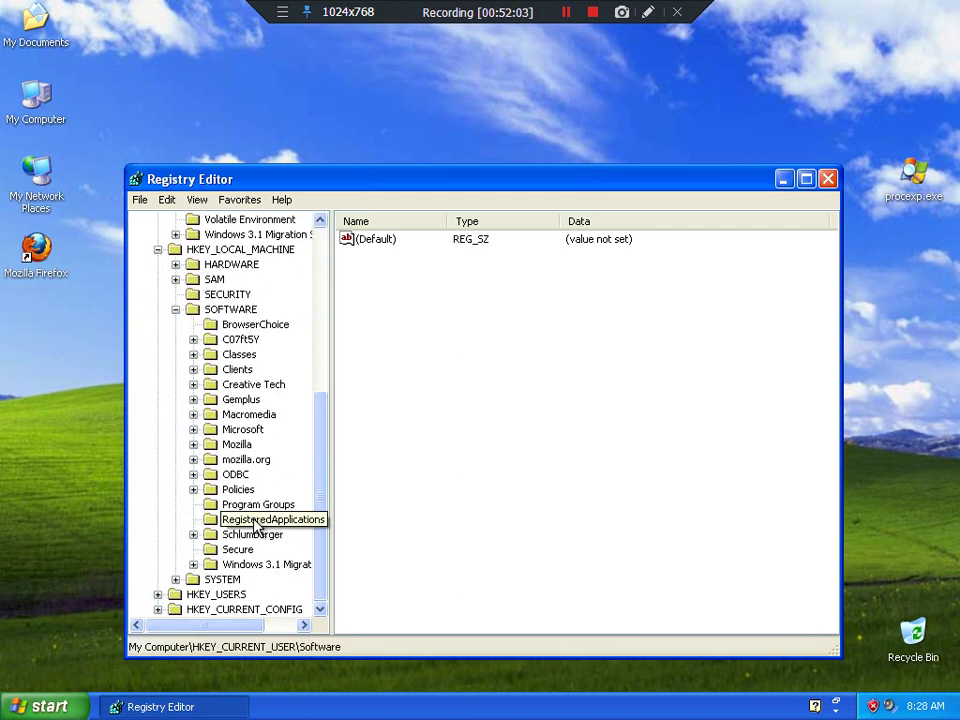
left_click(828, 179)
left_click(45, 706)
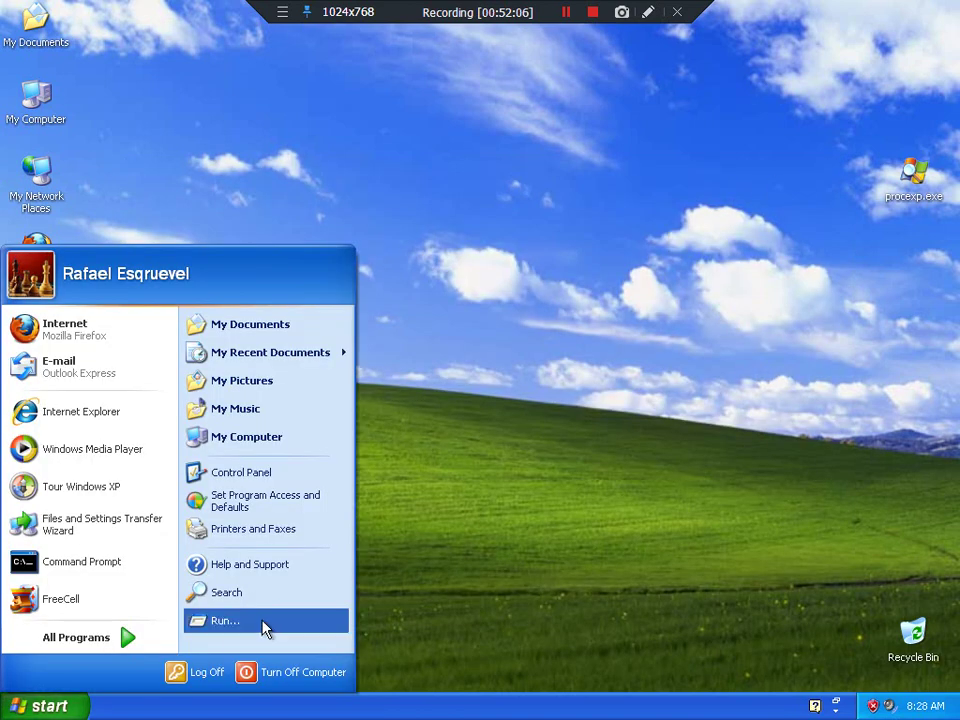
left_click(530, 418)
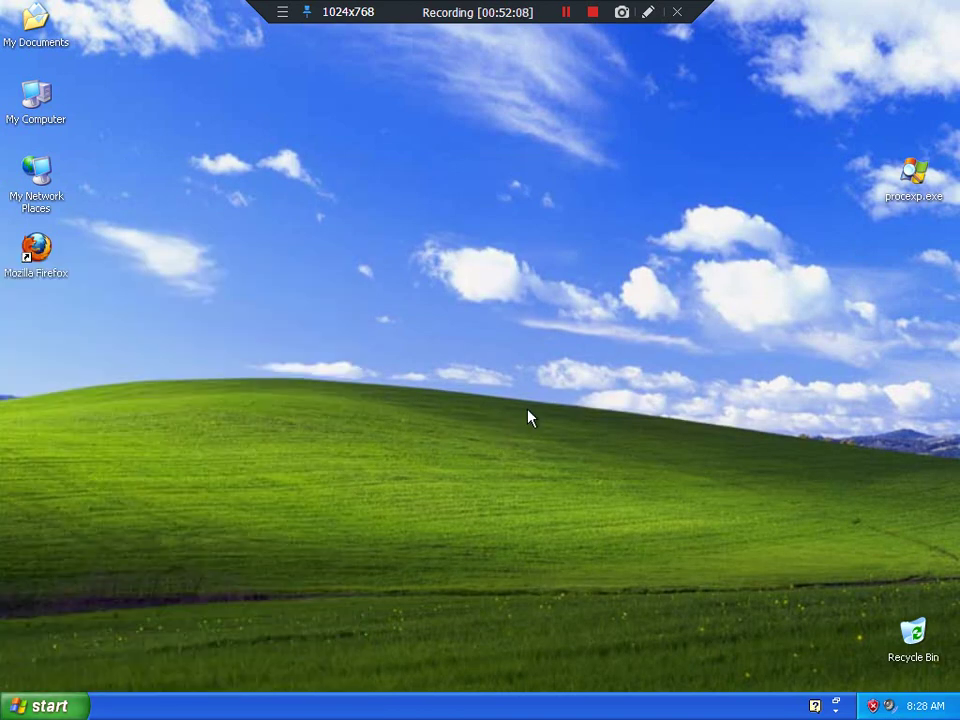